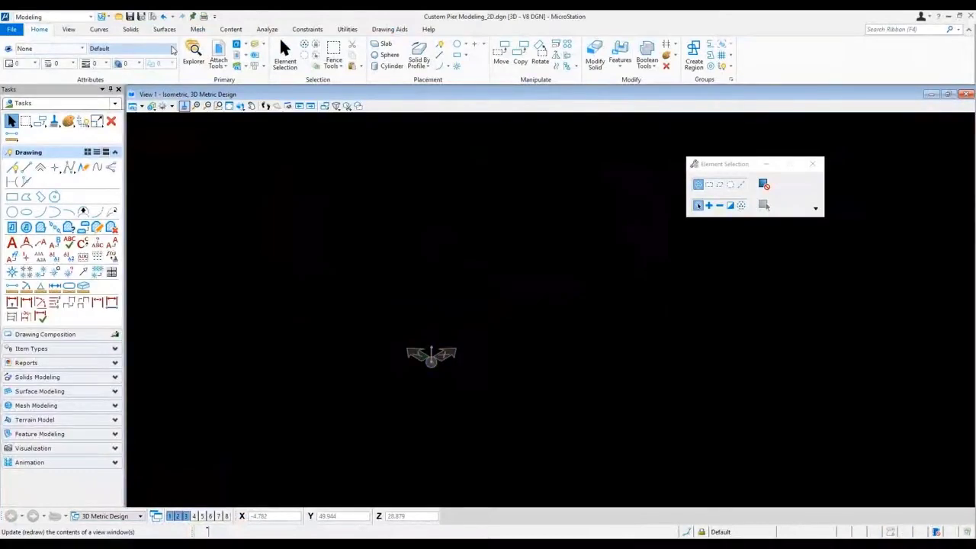
# Create a new level named Guide Line in the Level Manager.
pyautogui.click(170, 49)
pyautogui.click(114, 272)
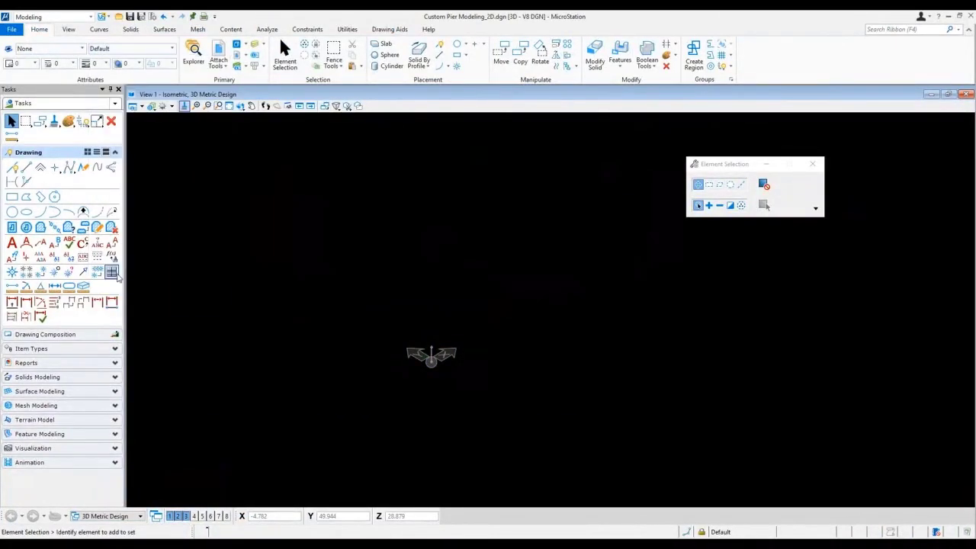
pyautogui.click(197, 239)
pyautogui.write('Guide Line')
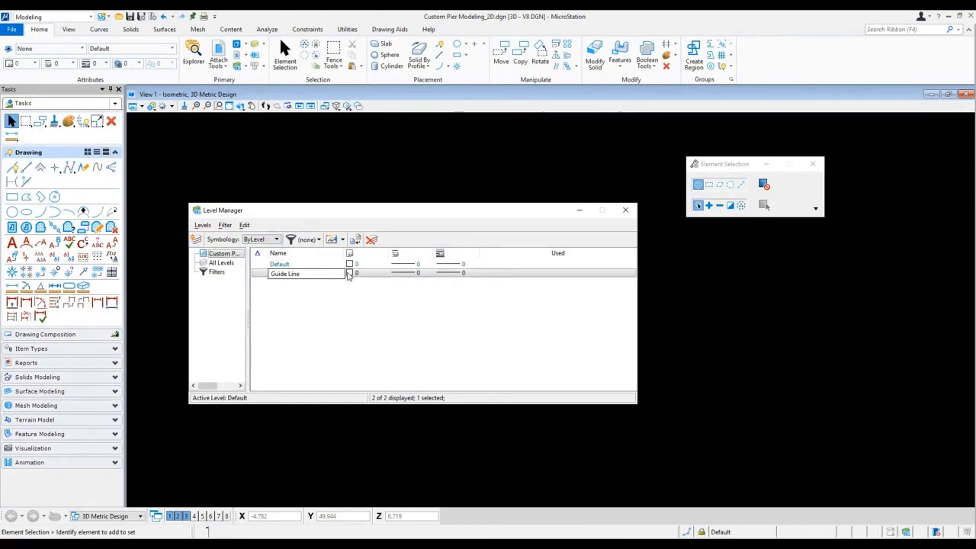
# Give the Guide Line level color 3 and line style 4, and make it the active level.
pyautogui.click(350, 273)
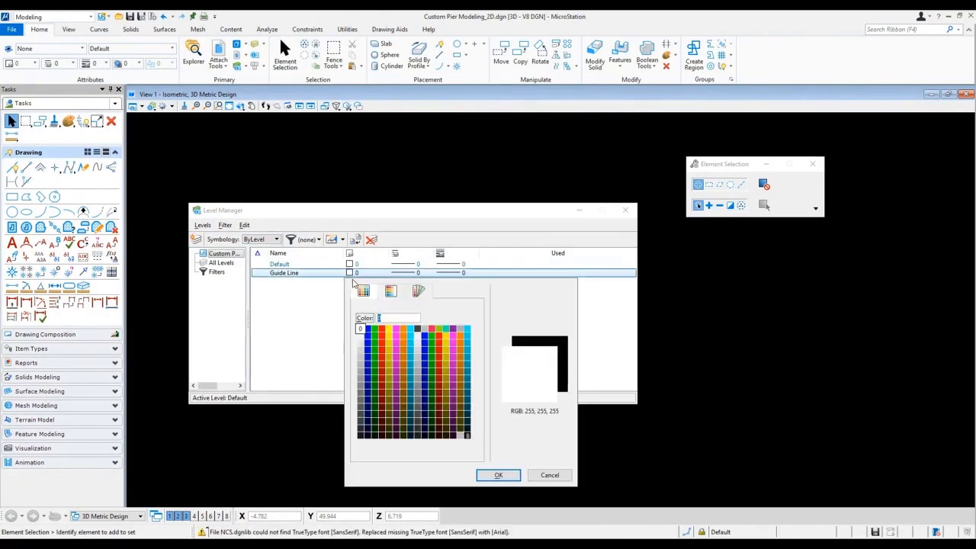
pyautogui.click(381, 329)
pyautogui.click(408, 273)
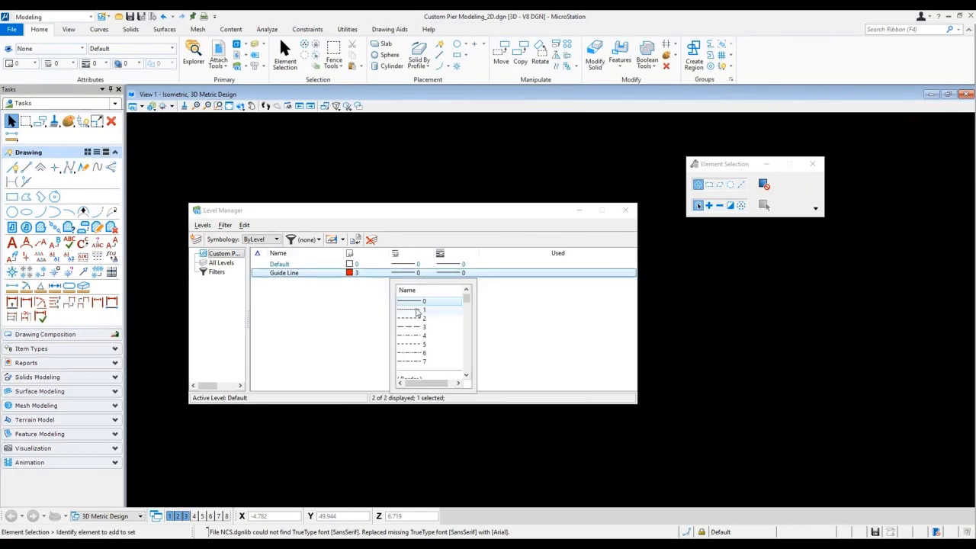
pyautogui.click(425, 340)
pyautogui.doubleClick(307, 275)
pyautogui.click(627, 210)
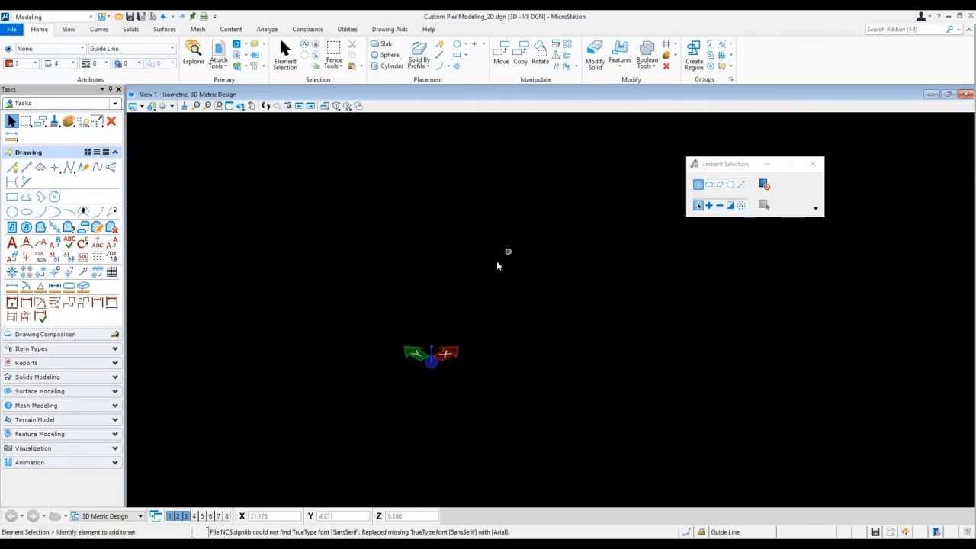
# Draw a 3.5 m SmartLine from the coordinate origin along the Y axis.
pyautogui.click(12, 168)
pyautogui.click(431, 357)
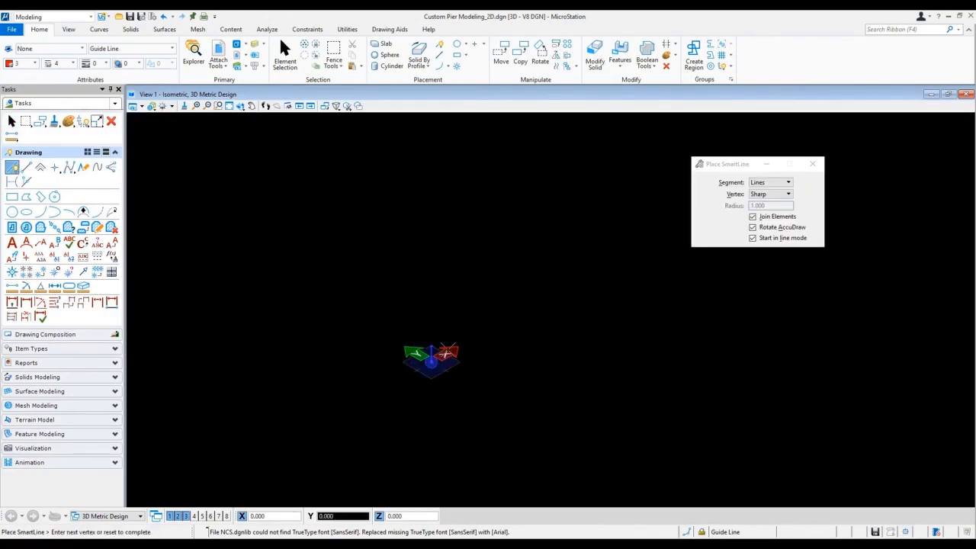
pyautogui.write('3.5')
pyautogui.click(412, 314)
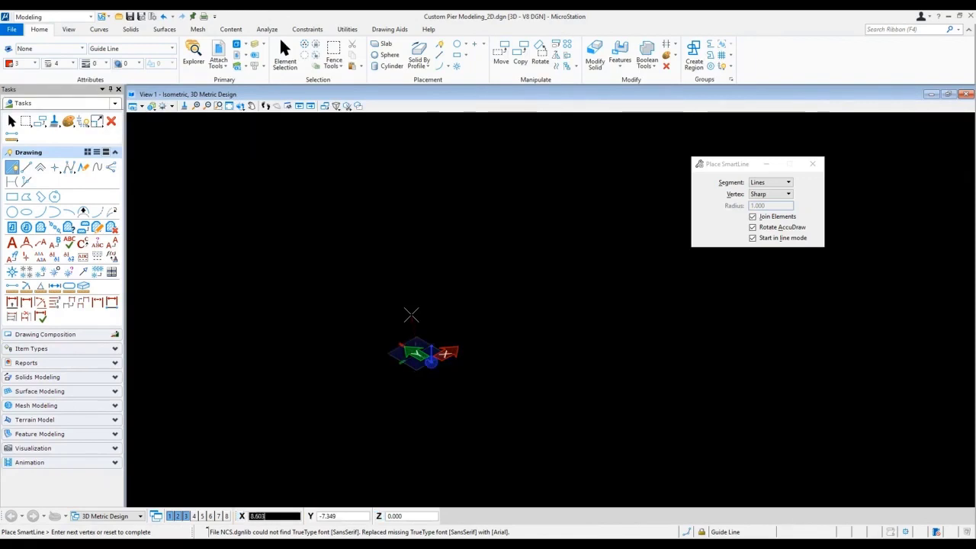
pyautogui.scroll(3, 440, 366)
pyautogui.rightClick(440, 366)
pyautogui.moveTo(440, 366); pyautogui.dragTo(465, 350, button='middle')
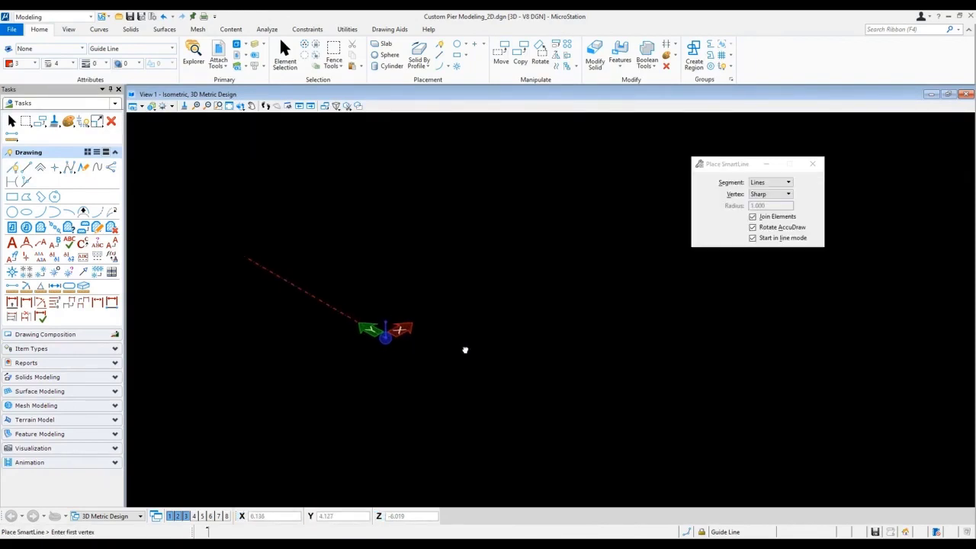
# Place a separate 4 m line parallel to the X axis, starting just off the origin.
pyautogui.click(439, 55)
pyautogui.click(419, 319)
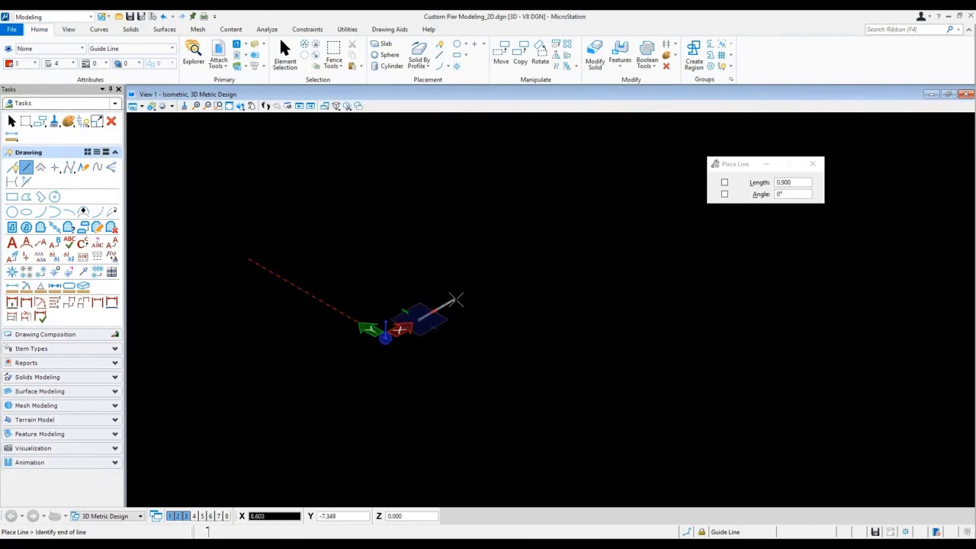
pyautogui.write('4')
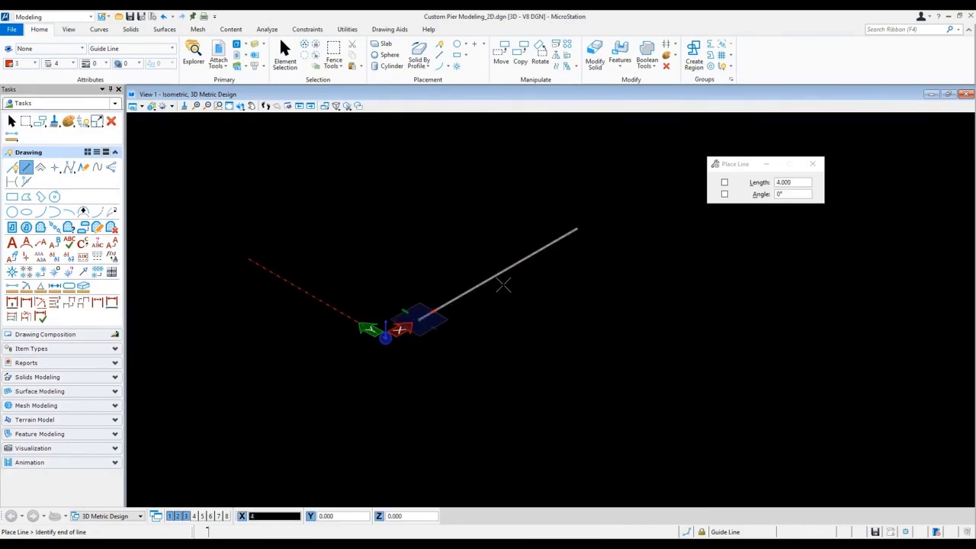
pyautogui.click(503, 284)
pyautogui.rightClick(503, 284)
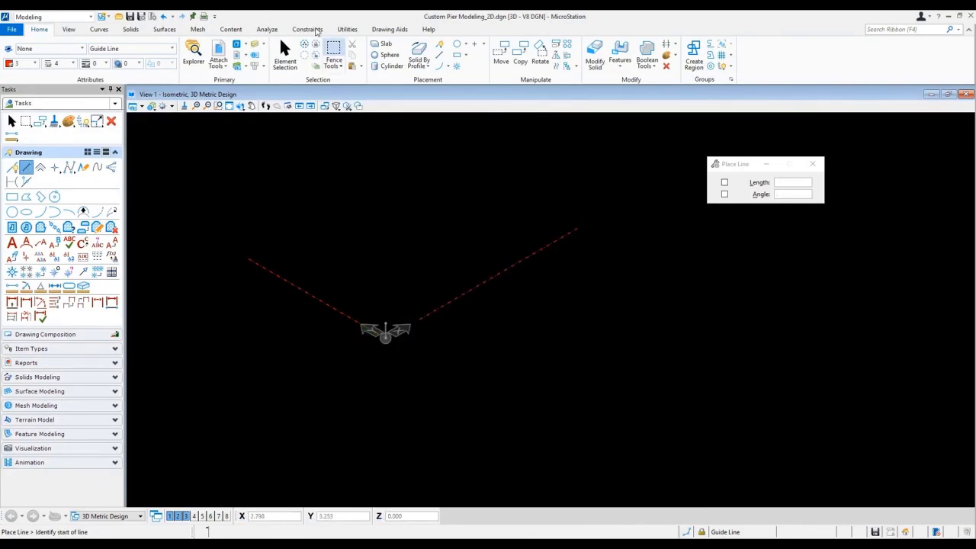
# Join the X guide line's start point to the Y guide line's origin end with a Coincident 2D constraint.
pyautogui.click(307, 29)
pyautogui.click(110, 55)
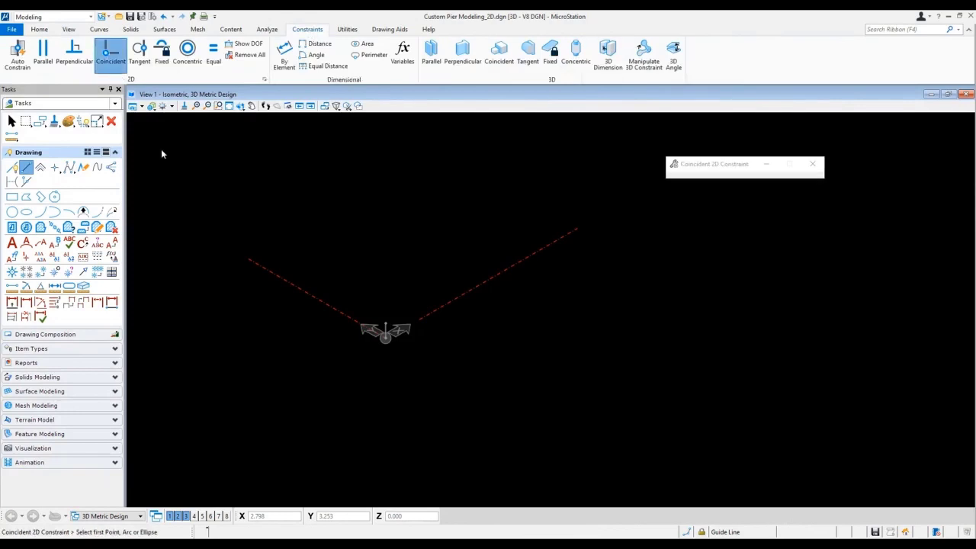
pyautogui.click(386, 334)
pyautogui.click(414, 319)
# Apply Fixed 2D constraints to the shared origin vertex and to both guide lines.
pyautogui.click(161, 55)
pyautogui.click(385, 332)
pyautogui.click(172, 65)
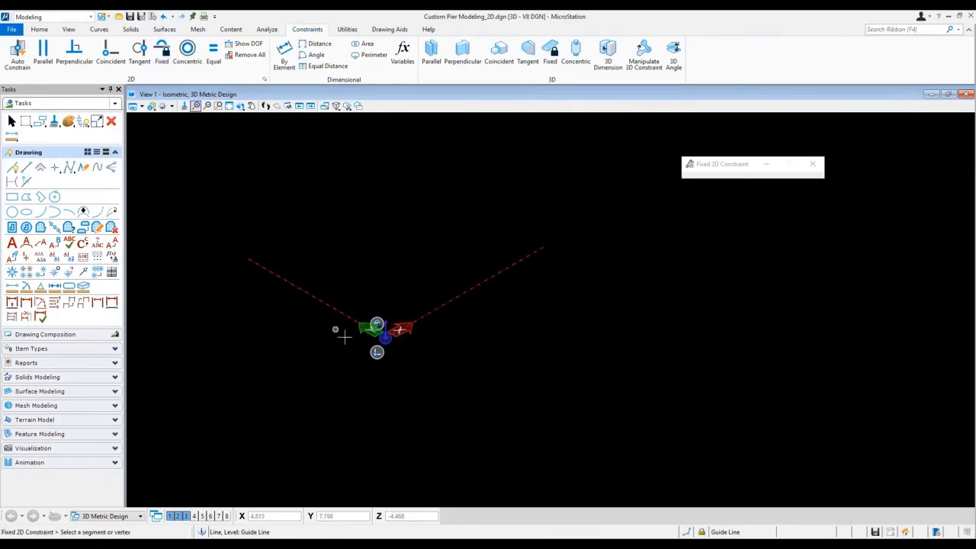
pyautogui.click(338, 308)
pyautogui.click(446, 306)
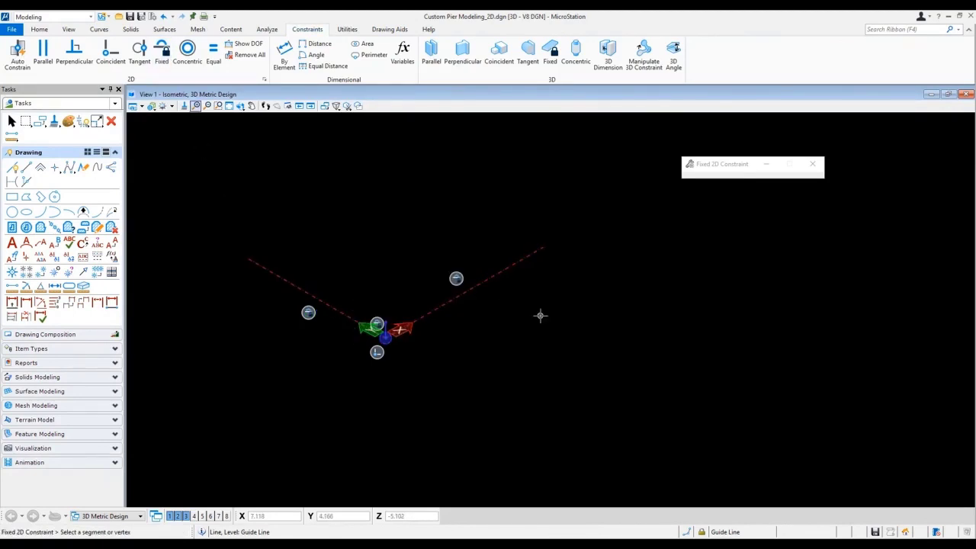
# Rotate the view to Top and set the active level to Default.
pyautogui.rightClick(553, 315)
pyautogui.click(592, 298)
pyautogui.scroll(-3, 590, 298)
pyautogui.moveTo(569, 296); pyautogui.dragTo(569, 339, button='middle')
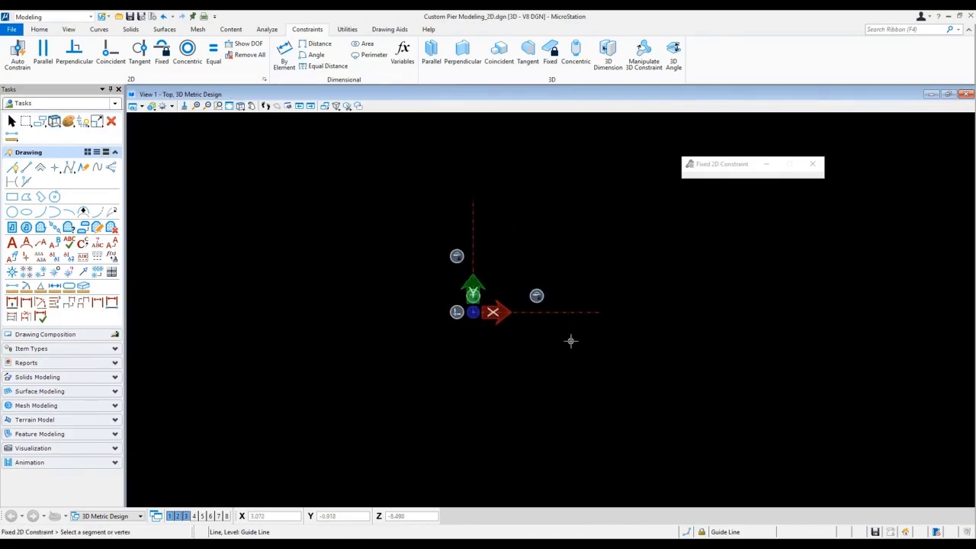
pyautogui.click(43, 31)
pyautogui.click(129, 48)
pyautogui.click(115, 65)
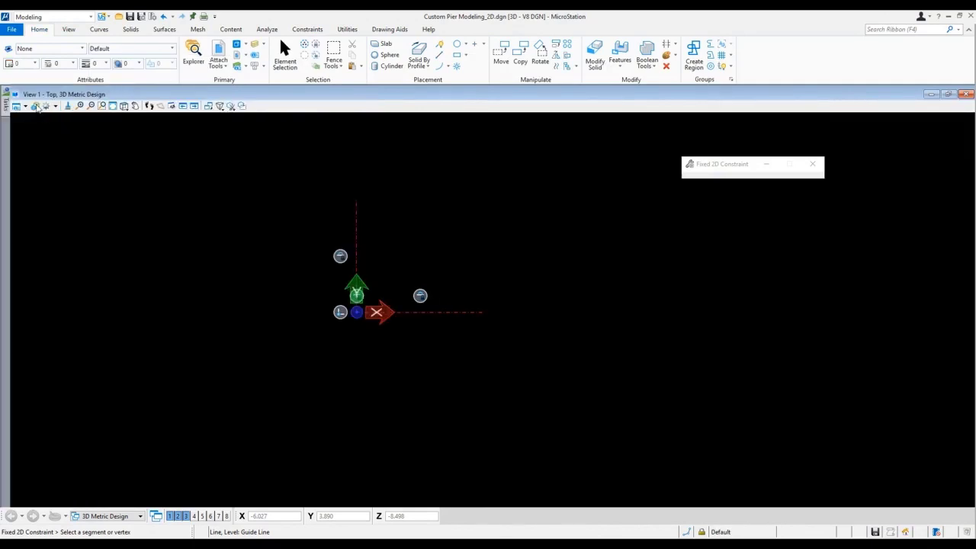
# Draw an orthogonal block about 11 m wide and 2.7 m high around the guide lines' origin.
pyautogui.moveTo(3, 105)
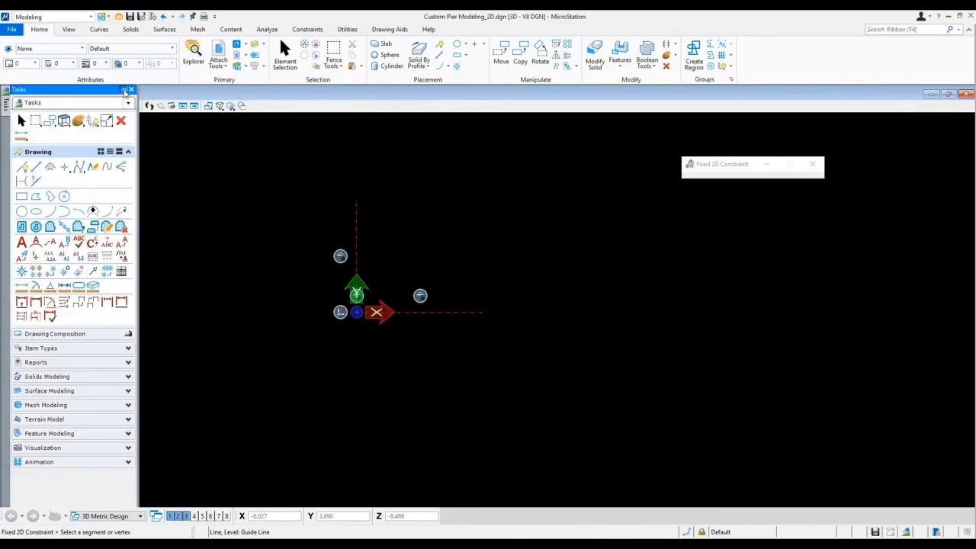
pyautogui.click(123, 90)
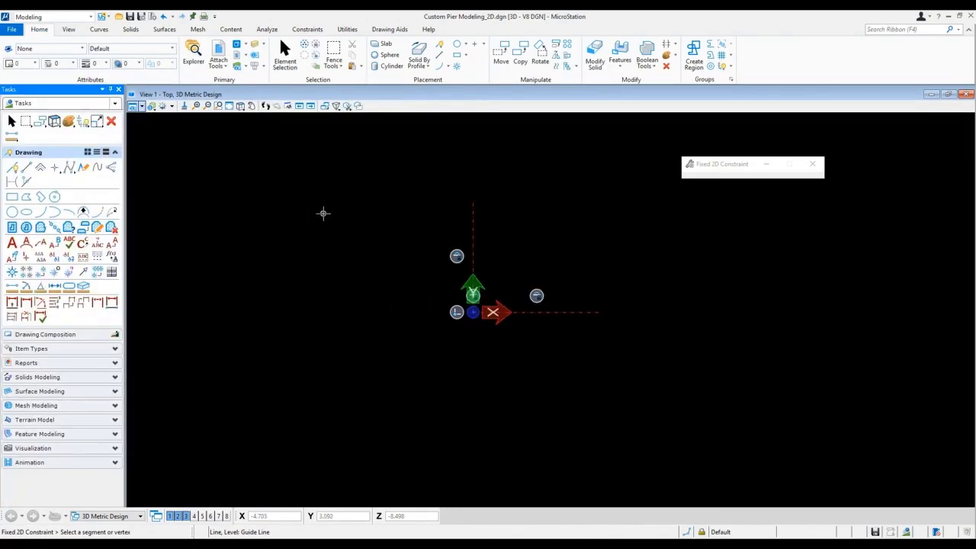
pyautogui.click(12, 197)
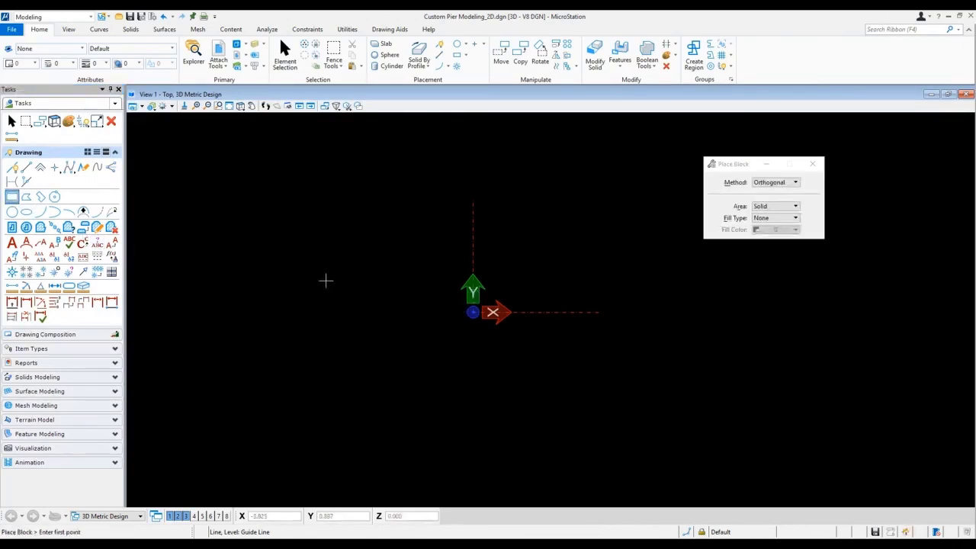
pyautogui.click(321, 271)
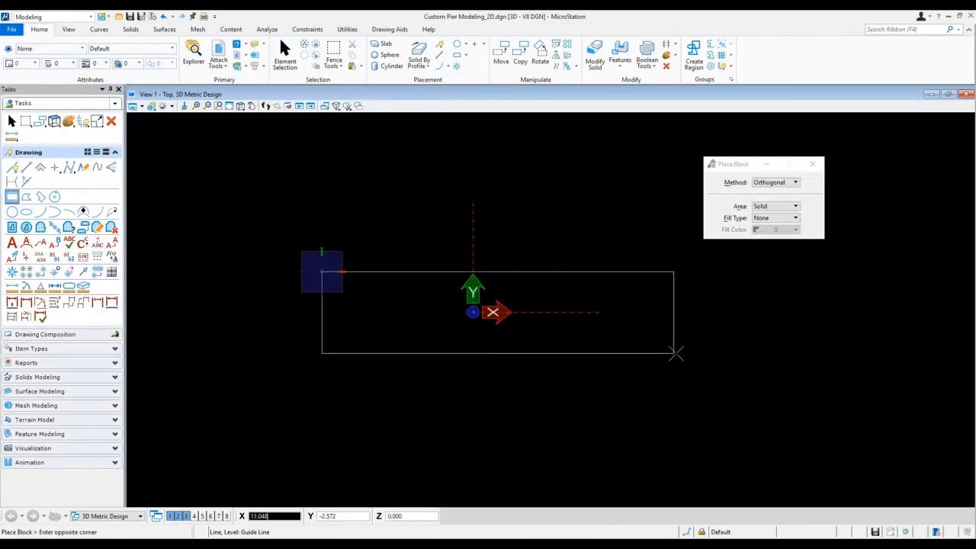
pyautogui.rightClick(668, 357)
pyautogui.click(668, 357)
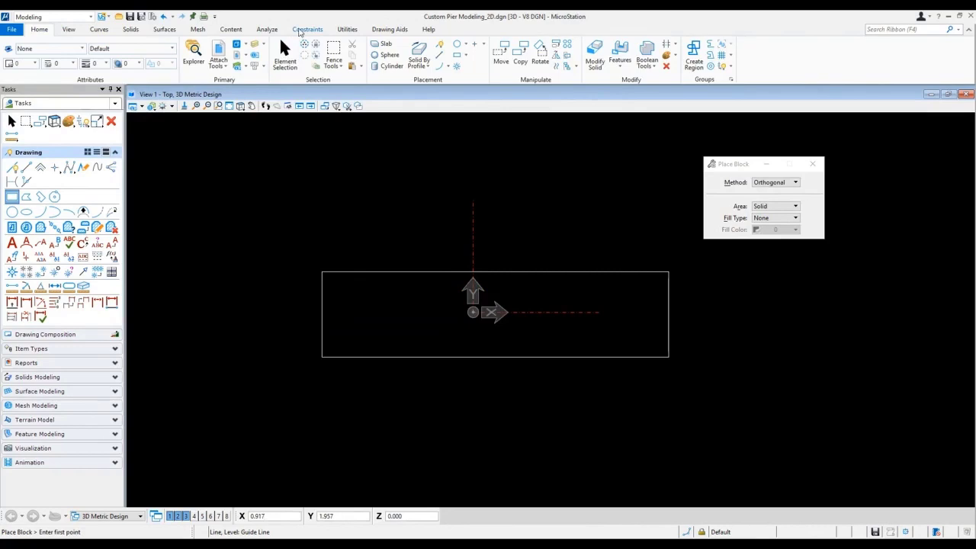
# Apply an Equal Distance constraint between the block's top edge, the horizontal guide line and the bottom edge.
pyautogui.click(308, 29)
pyautogui.click(324, 65)
pyautogui.click(549, 272)
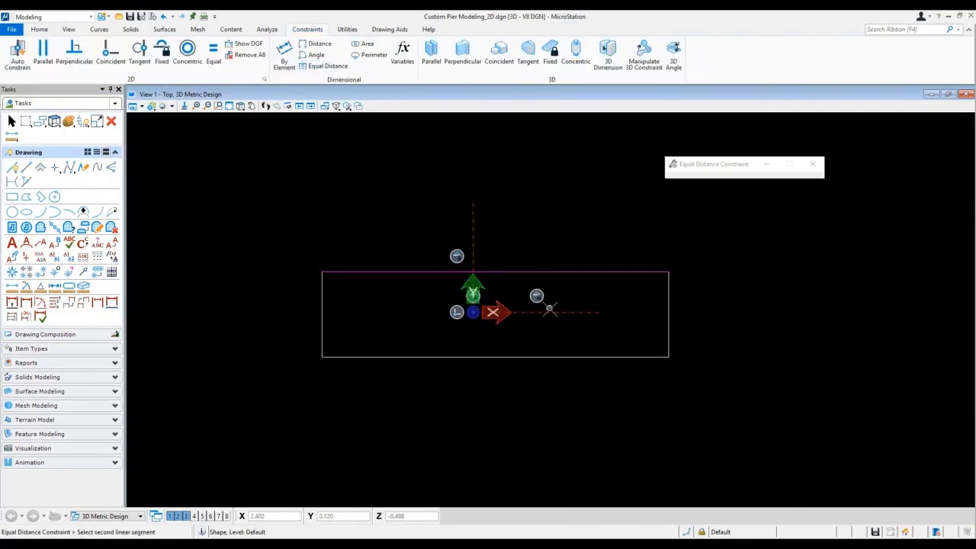
pyautogui.click(549, 312)
pyautogui.click(549, 354)
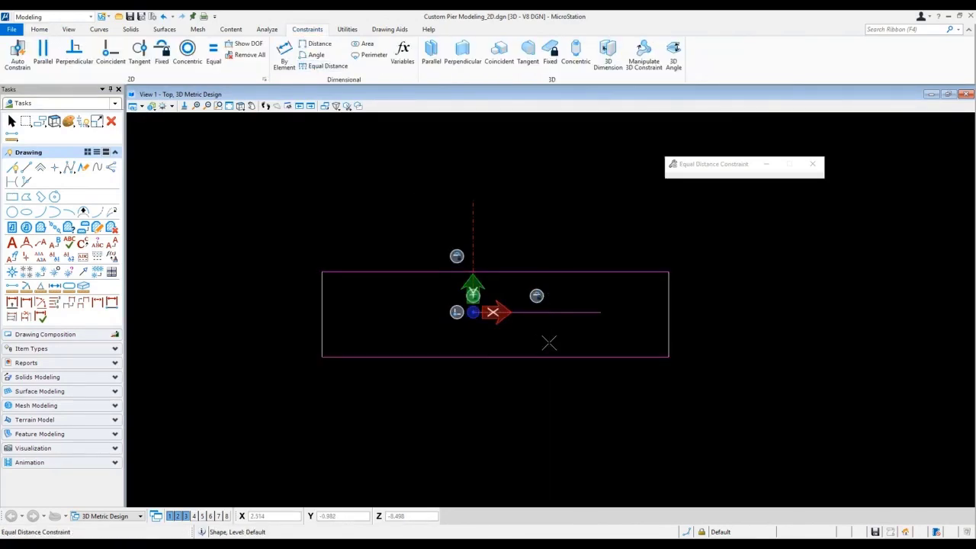
# Apply an Equal Distance constraint between the block's left edge, the vertical guide line and the right edge, dimensioned above the block.
pyautogui.click(322, 292)
pyautogui.click(474, 242)
pyautogui.click(668, 289)
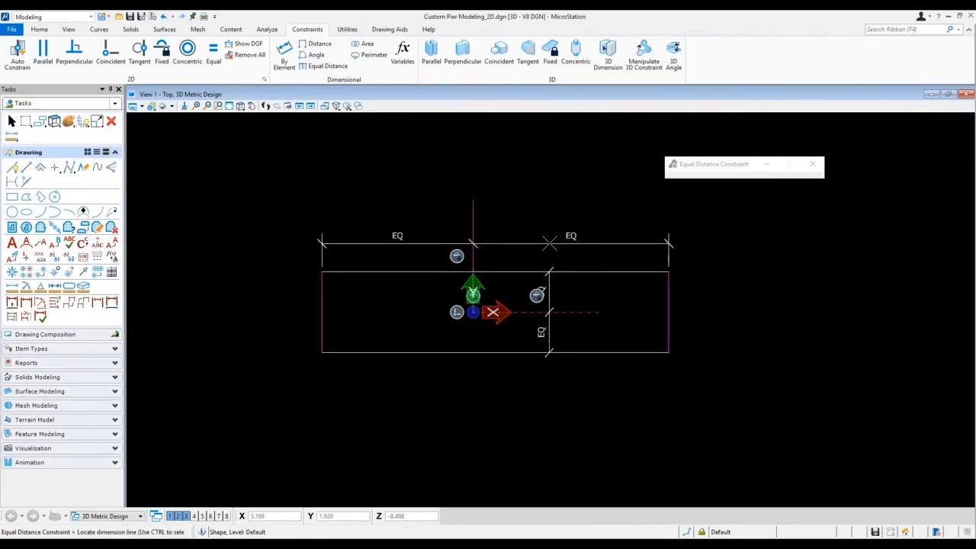
pyautogui.click(547, 241)
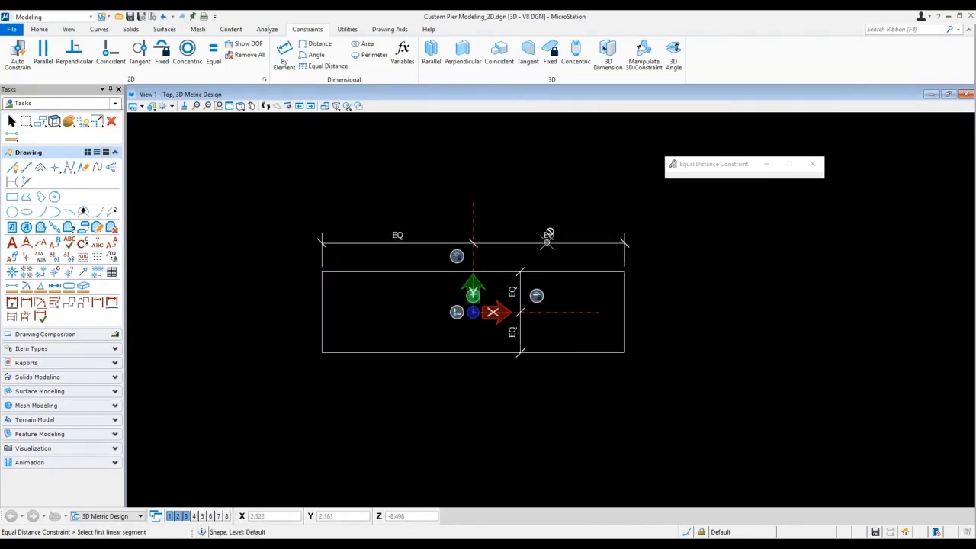
# Create a local distance variable named Coping Width.
pyautogui.click(404, 66)
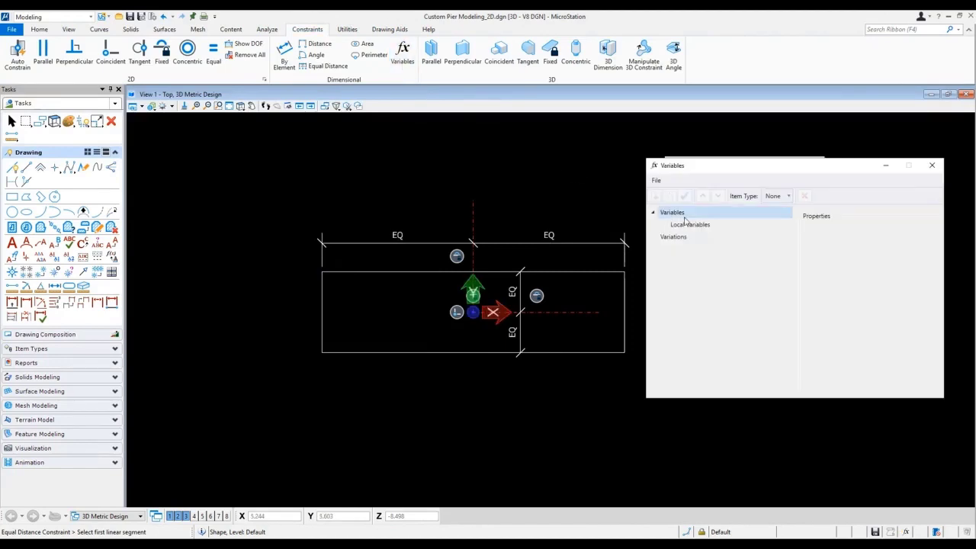
pyautogui.click(654, 196)
pyautogui.write('Coping')
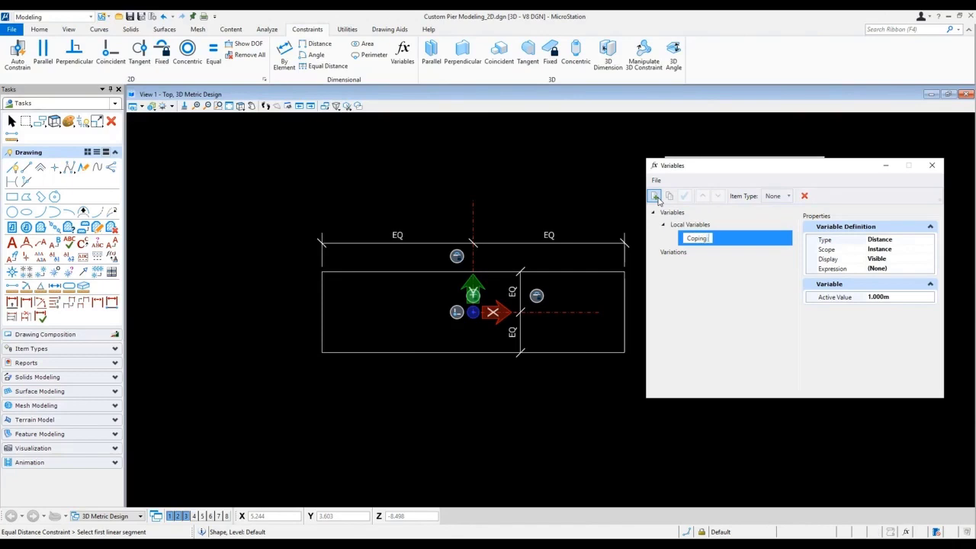
pyautogui.write(' Width')
pyautogui.press('Return')
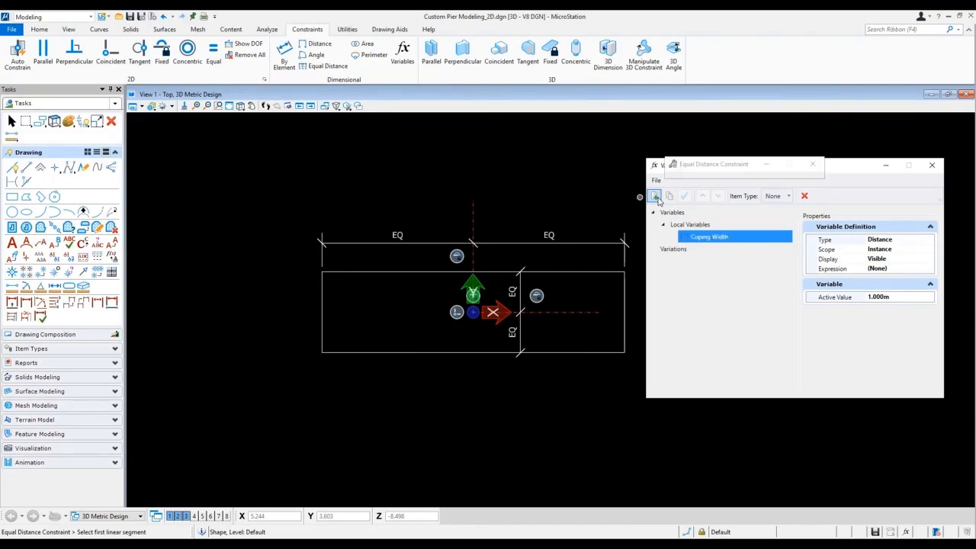
# Duplicate the Coping Width variable and name the copy Coping Length.
pyautogui.click(669, 196)
pyautogui.moveTo(709, 253); pyautogui.dragTo(770, 259)
pyautogui.write('Length')
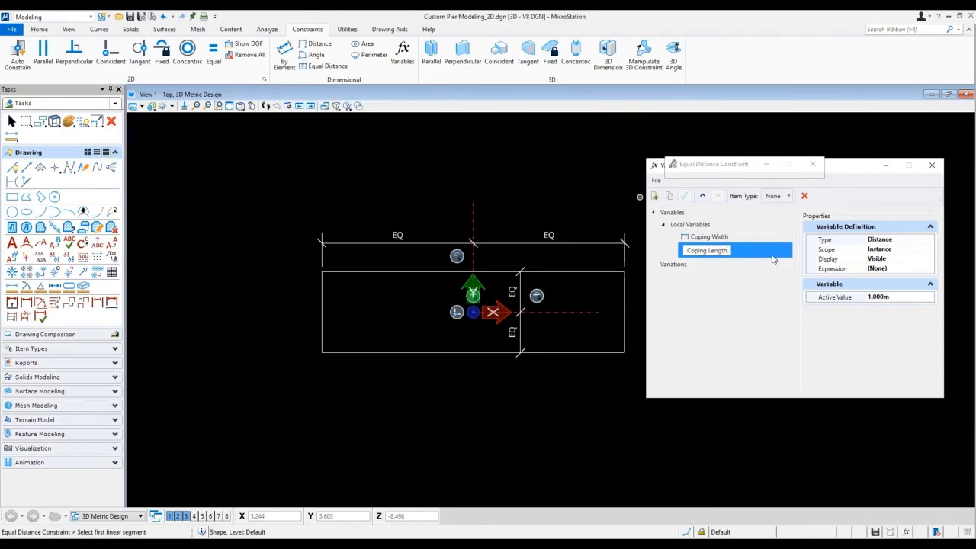
pyautogui.press('Return')
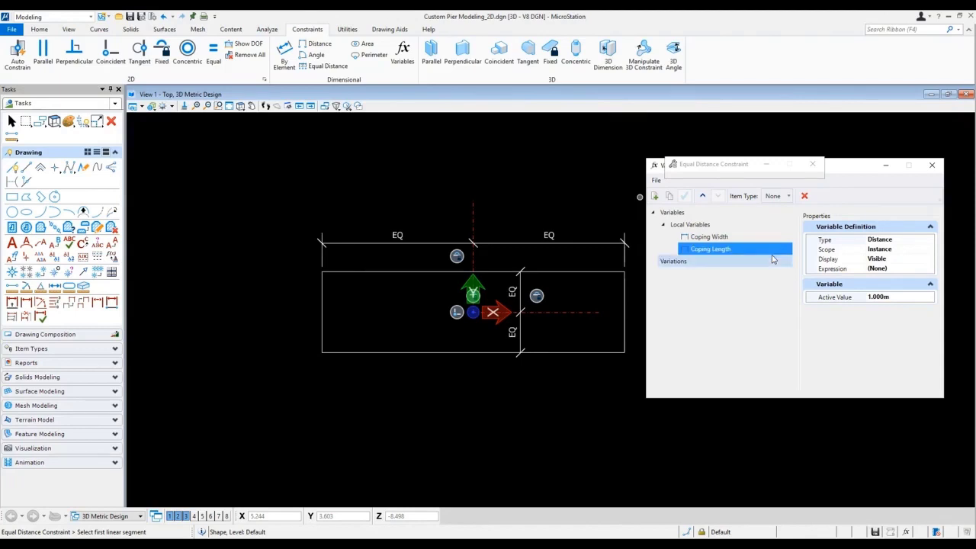
# Set the Coping Width variable's active value to 19.910 m.
pyautogui.click(726, 238)
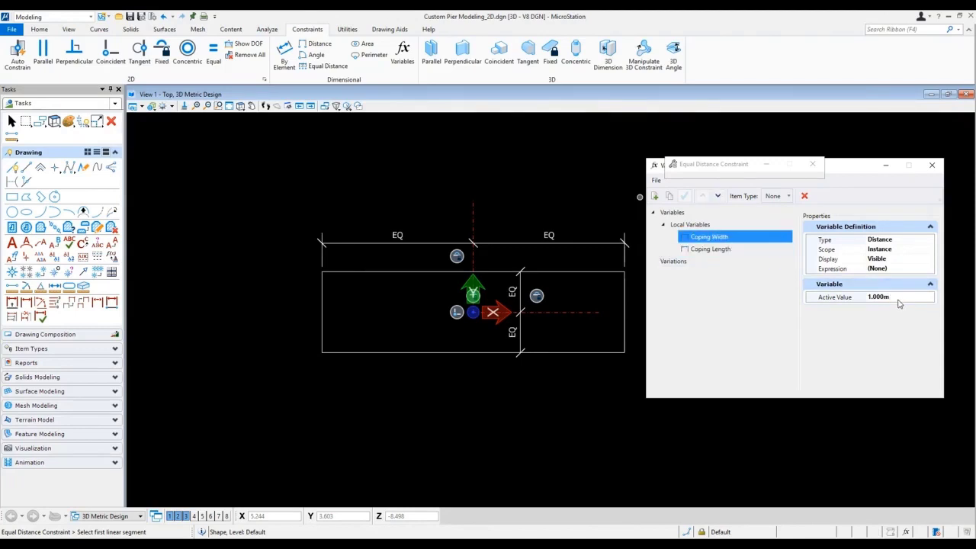
pyautogui.click(900, 299)
pyautogui.write('1')
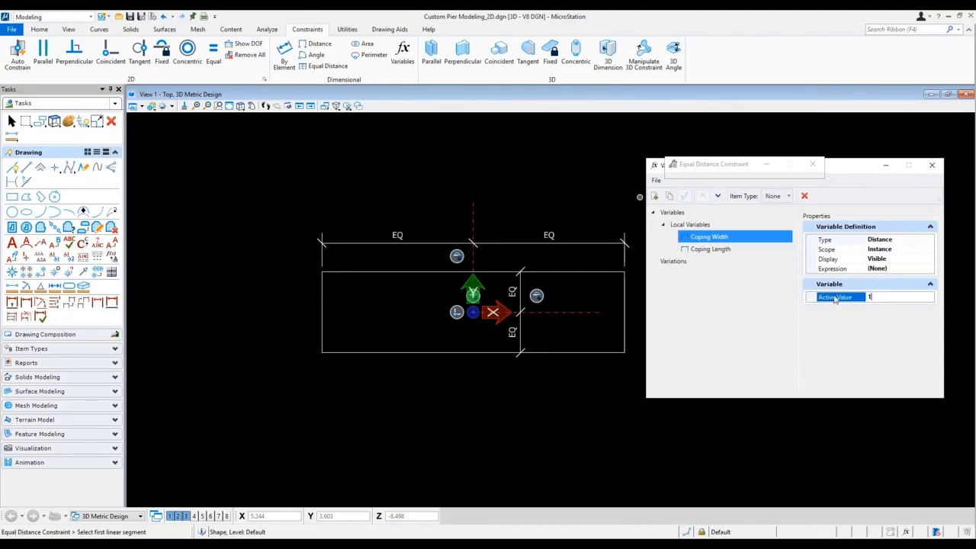
pyautogui.write('9.910')
pyautogui.press('Return')
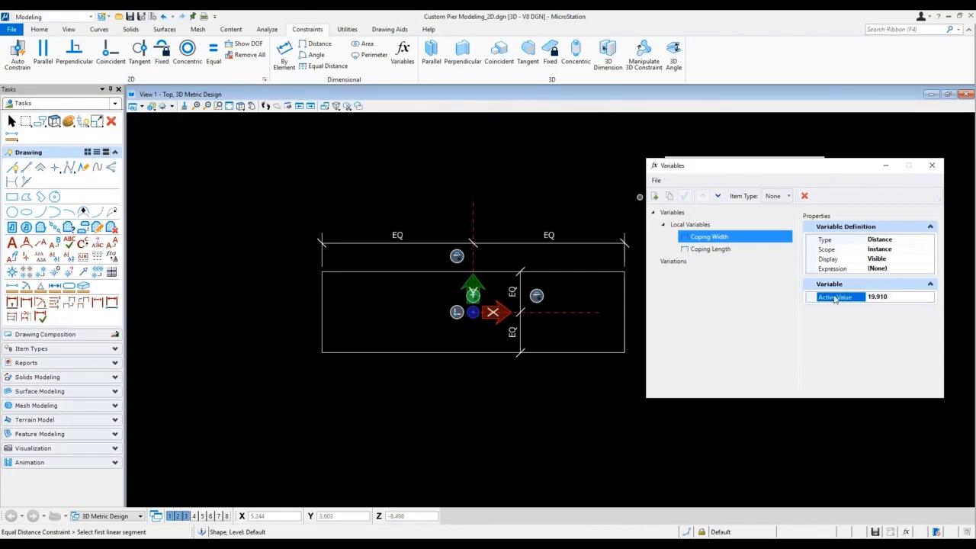
# Set the Coping Length variable's active value to 3.5 m.
pyautogui.click(717, 250)
pyautogui.click(894, 297)
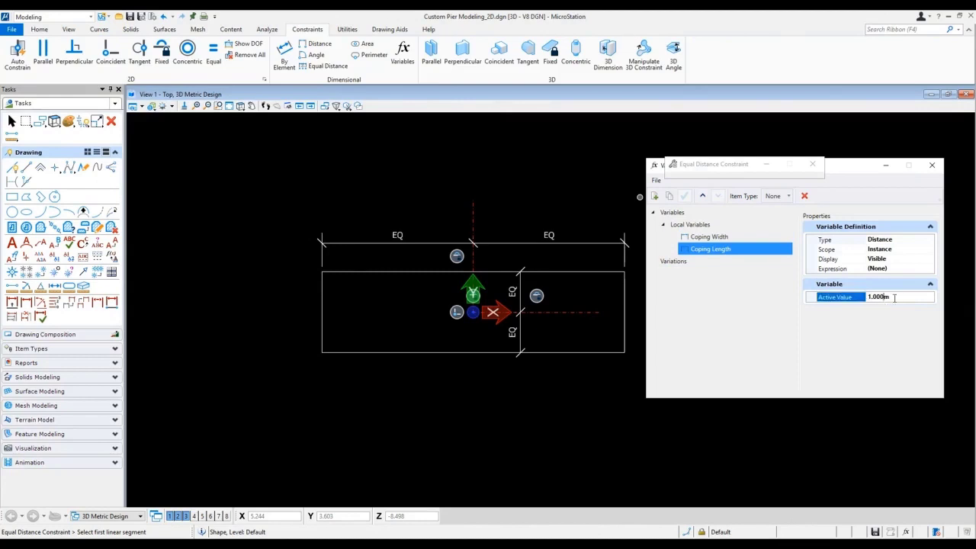
pyautogui.doubleClick(900, 298)
pyautogui.write('3.5')
pyautogui.press('Return')
# Dimension the rectangle's upper long edge by element and drive it with the Coping Width variable.
pyautogui.click(284, 57)
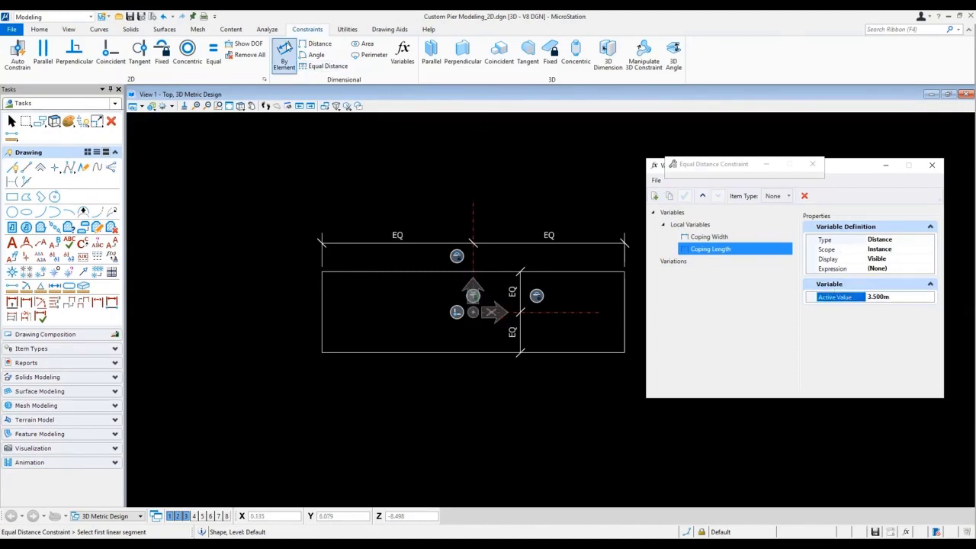
pyautogui.click(418, 272)
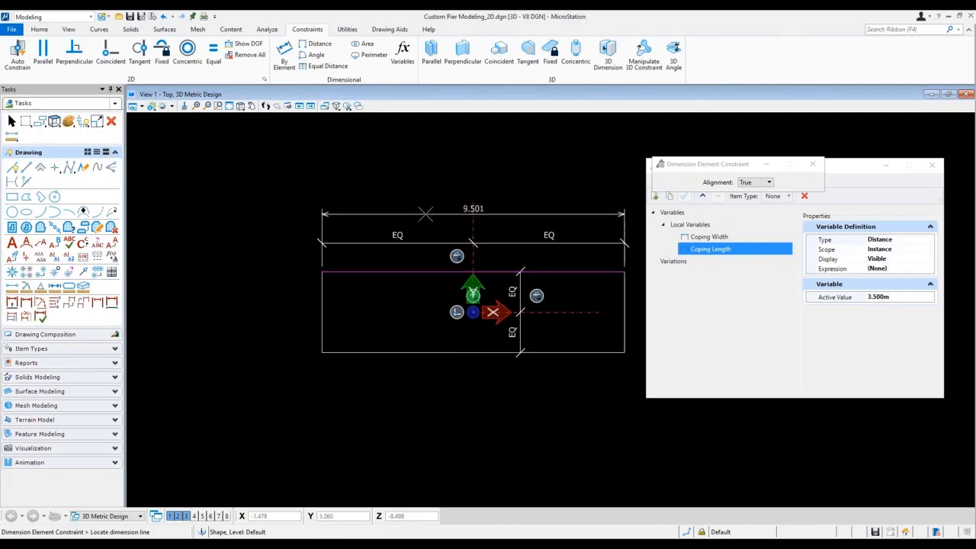
pyautogui.click(425, 214)
pyautogui.click(451, 244)
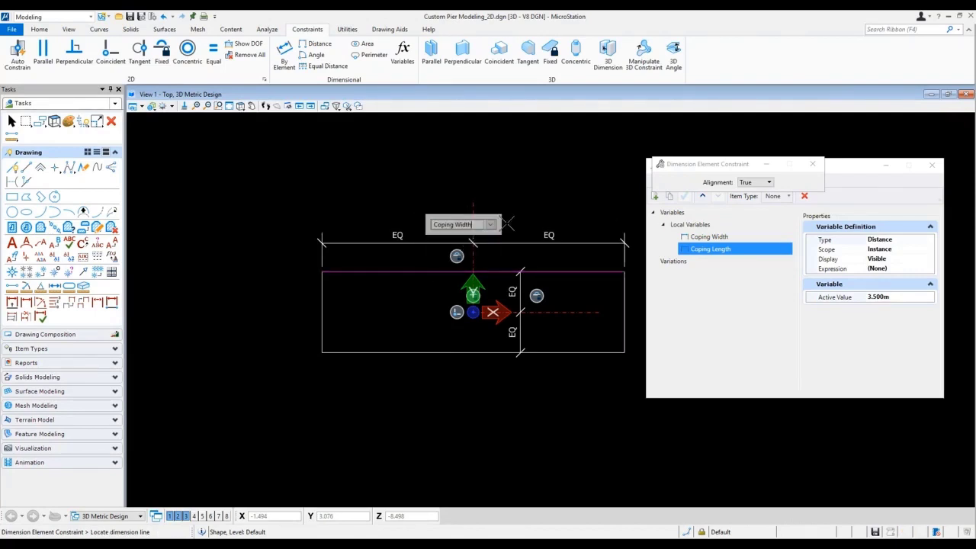
pyautogui.press('Return')
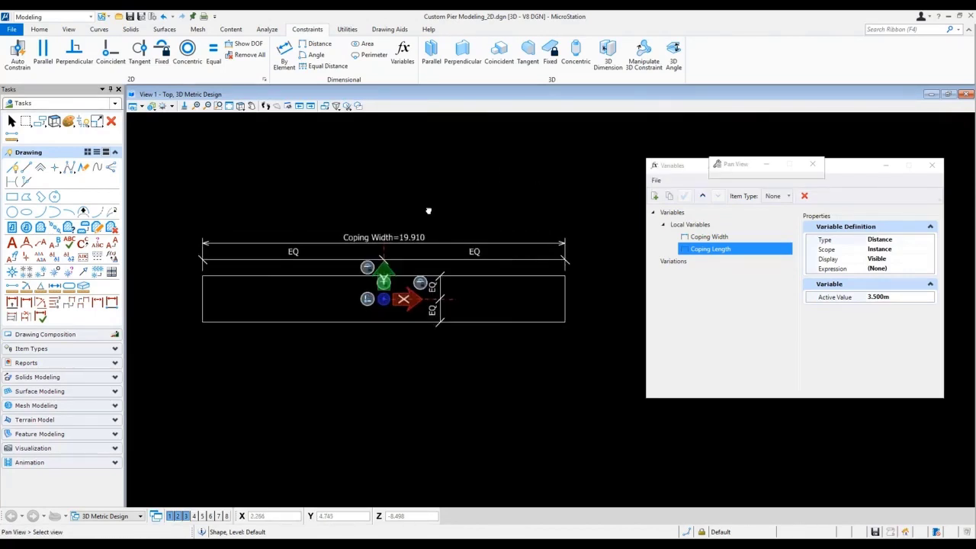
# Dimension the rectangle's right short edge and drive it with the Coping Length variable.
pyautogui.click(569, 301)
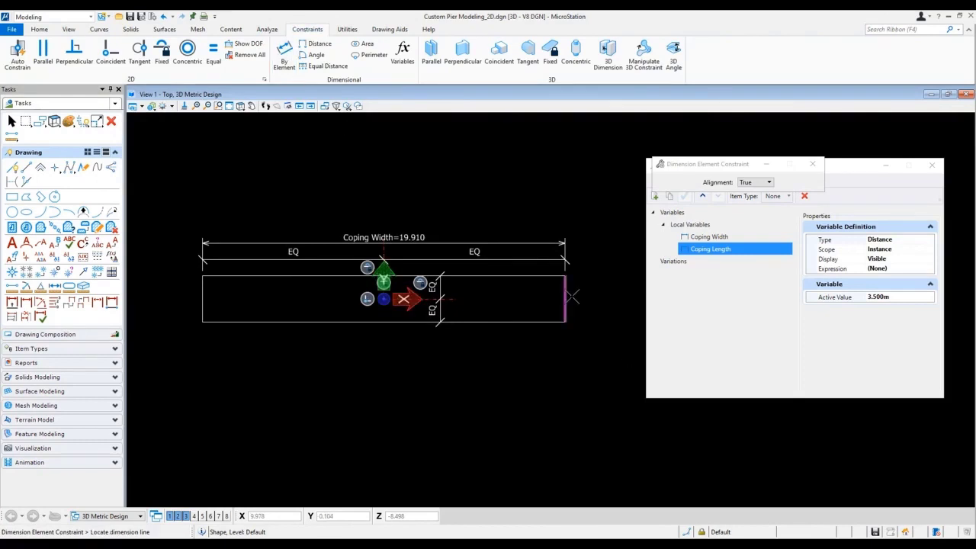
pyautogui.click(593, 305)
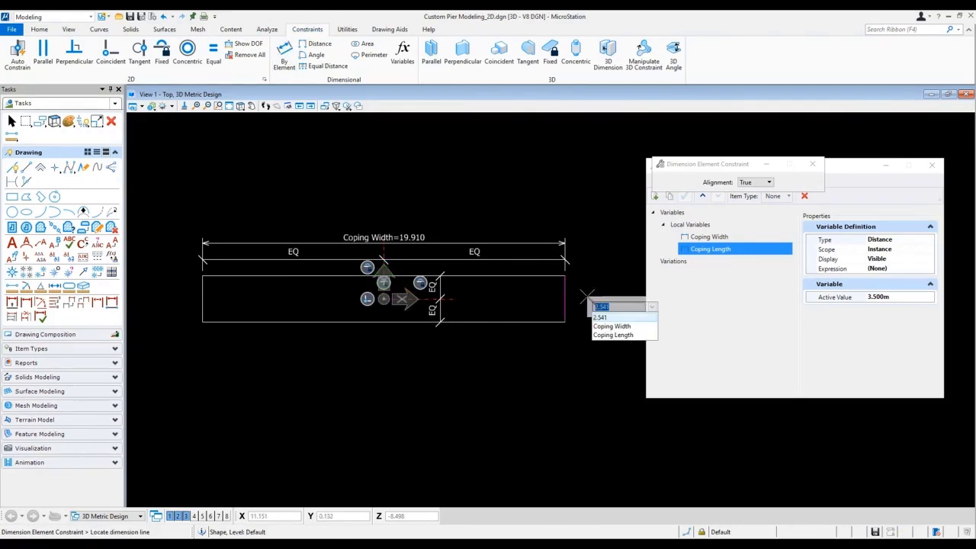
pyautogui.click(615, 336)
pyautogui.press('Return')
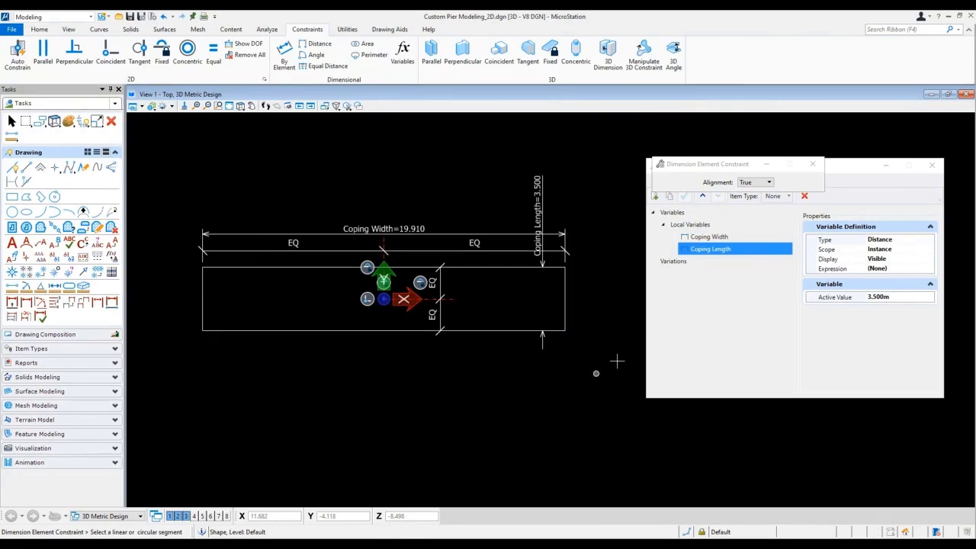
# Create a local distance variable named Coping_01 Height with an active value of 2.0 m.
pyautogui.moveTo(678, 168); pyautogui.dragTo(672, 130)
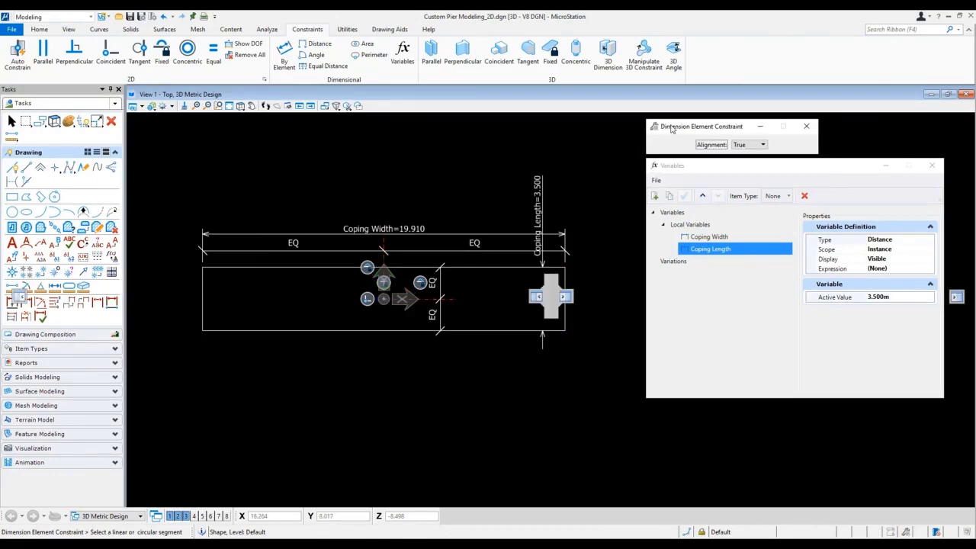
pyautogui.click(655, 196)
pyautogui.write('Coping_01 Height')
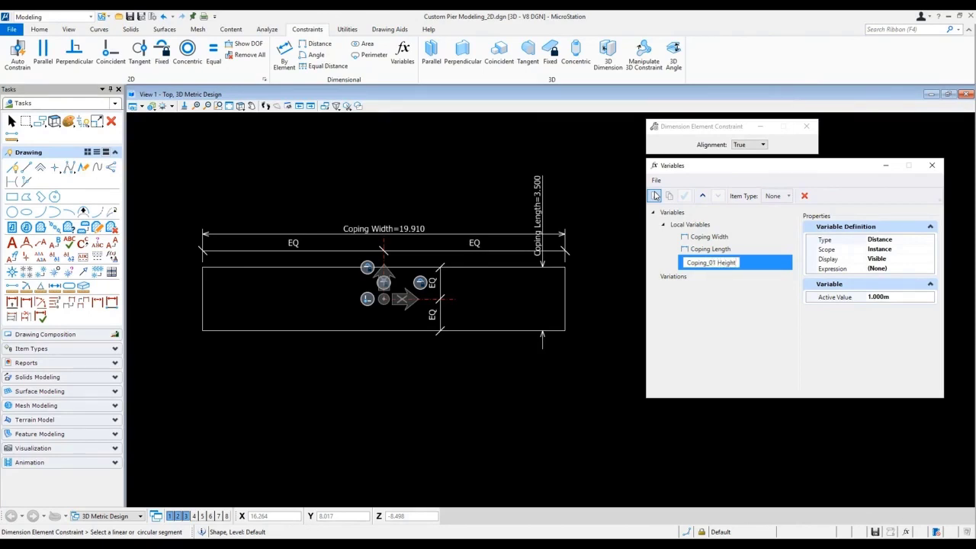
pyautogui.press('Return')
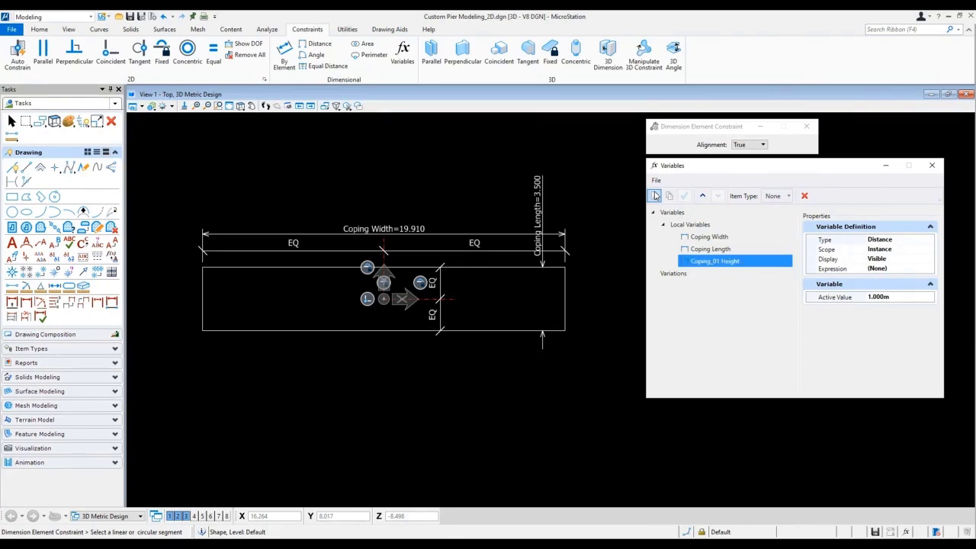
pyautogui.click(897, 296)
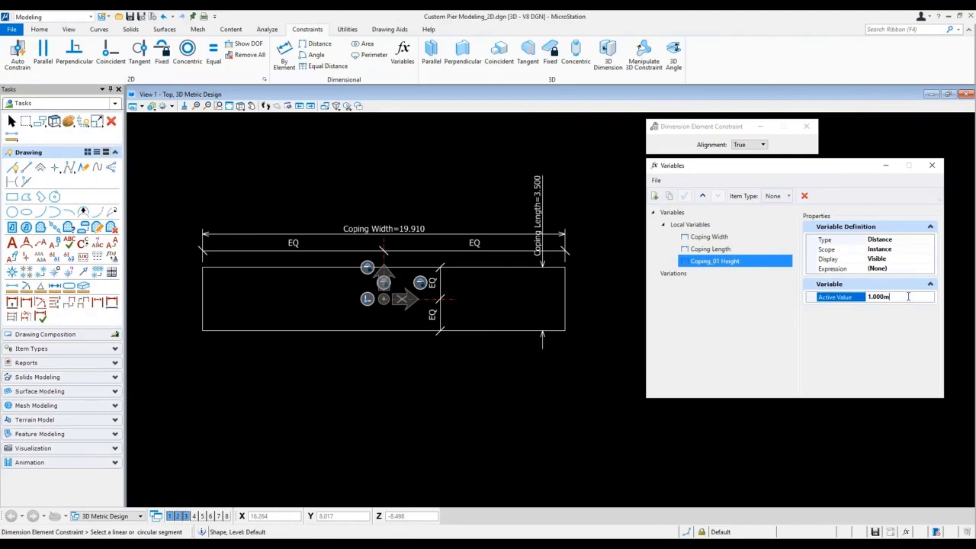
pyautogui.moveTo(908, 295); pyautogui.dragTo(842, 292)
pyautogui.write('2')
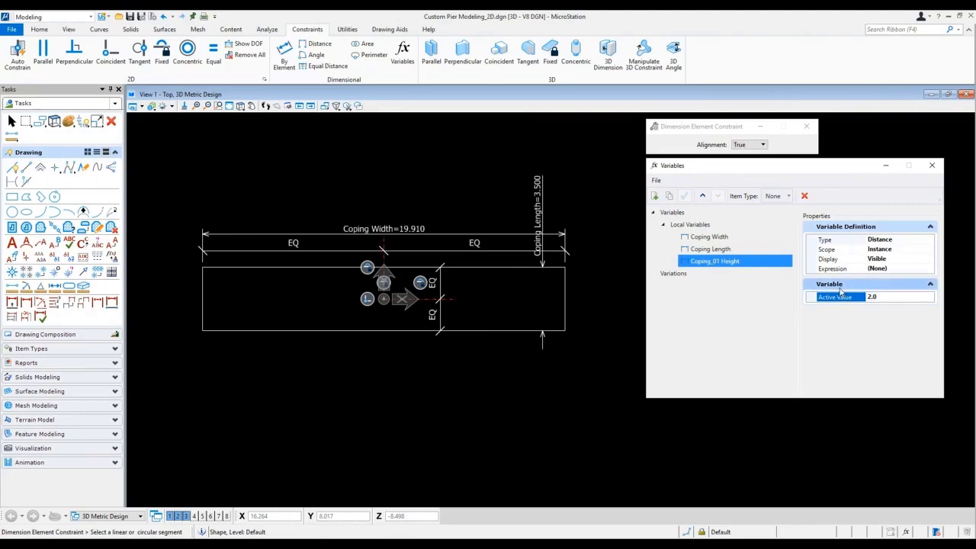
# Duplicate the Coping_01 Height variable and name the copy Coping_02 Height.
pyautogui.click(674, 213)
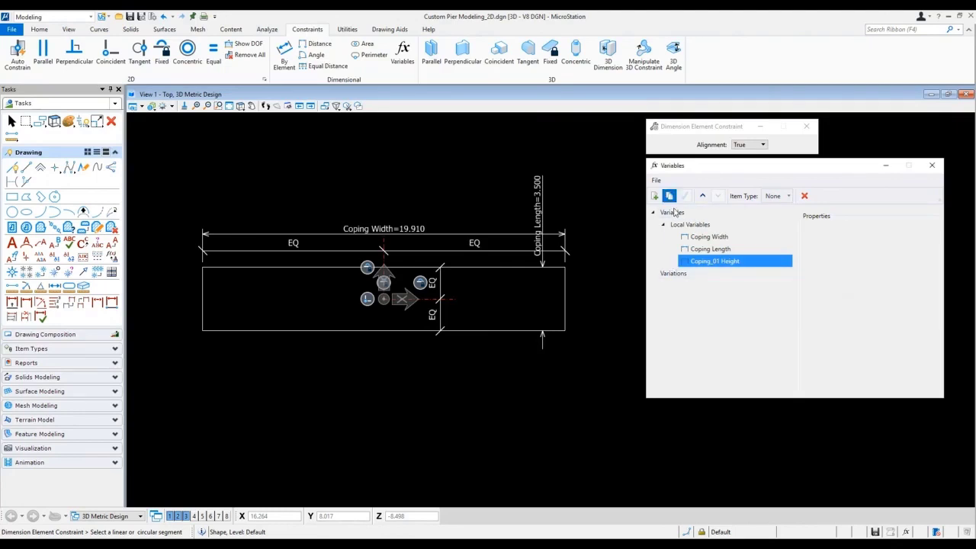
pyautogui.click(715, 277)
pyautogui.press('BackSpace')
pyautogui.write('2 Height')
pyautogui.moveTo(736, 274); pyautogui.dragTo(798, 279)
pyautogui.press('BackSpace')
pyautogui.press('Return')
# Set the Coping_02 Height variable's active value to 1.5 m.
pyautogui.click(887, 299)
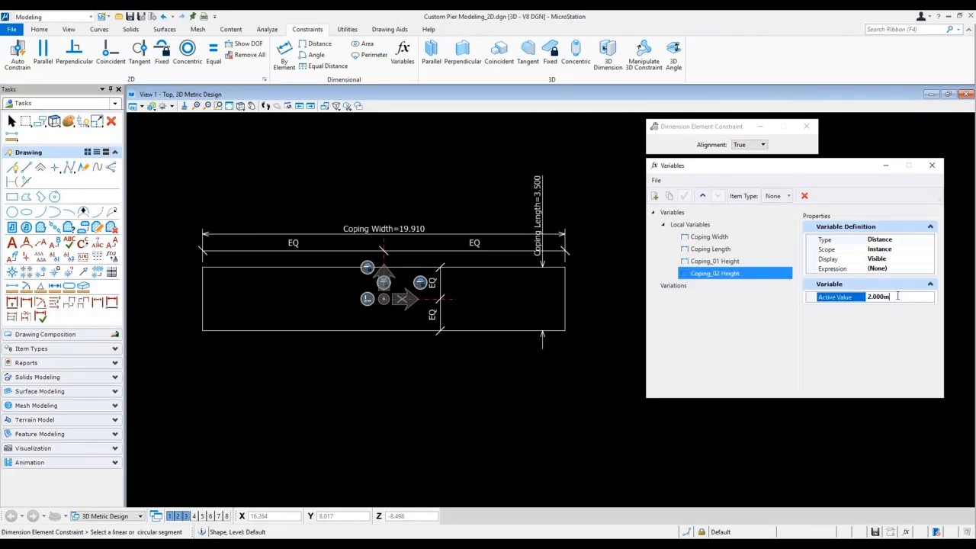
pyautogui.write('1.5')
pyautogui.press('Return')
# Duplicate the Coping_01 Height variable and name the copy Coping_01 Hunch Length.
pyautogui.click(715, 261)
pyautogui.click(670, 197)
pyautogui.click(717, 286)
pyautogui.moveTo(717, 287); pyautogui.dragTo(807, 291)
pyautogui.write('Hunch Length')
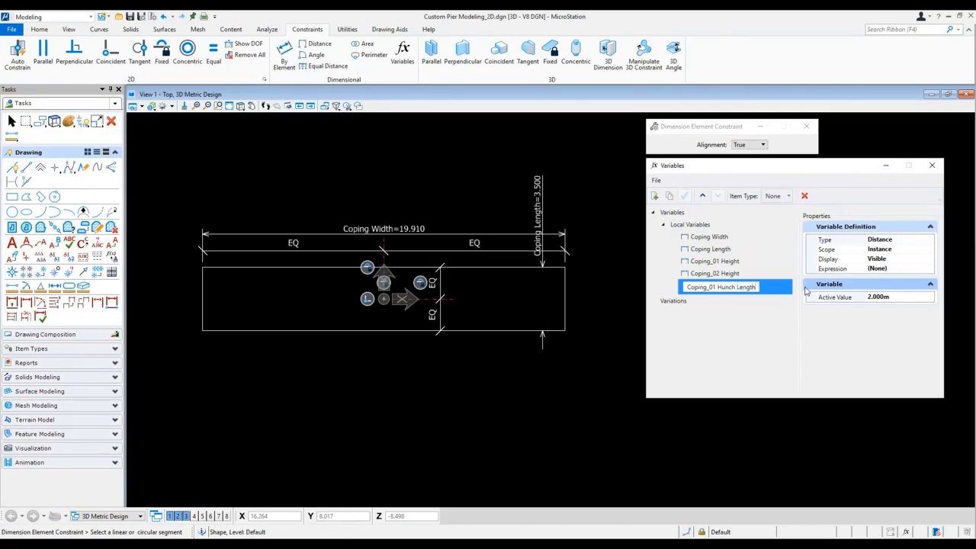
pyautogui.press('Return')
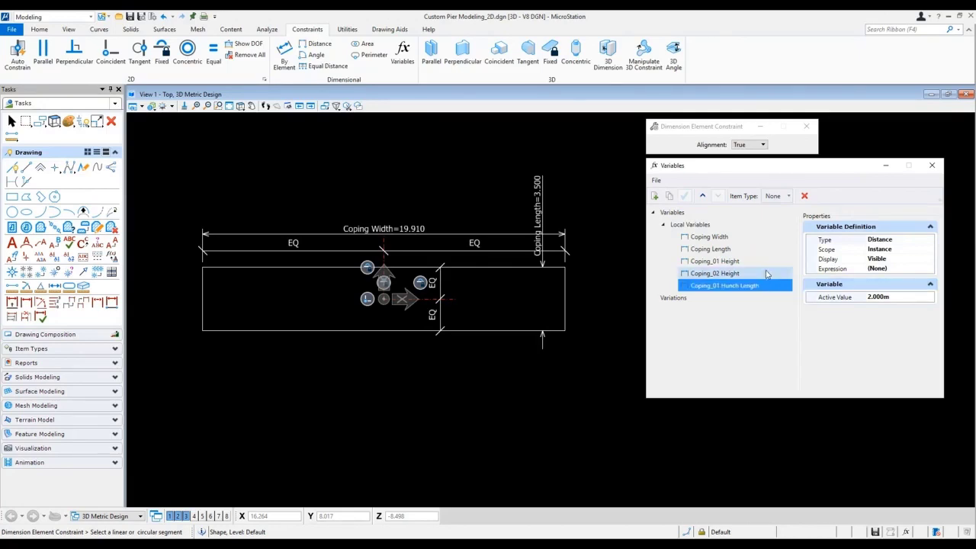
# Move Coping_01 Hunch Length above Coping_02 Height in the variable order and set its active value to 0.25 m.
pyautogui.click(703, 197)
pyautogui.click(831, 297)
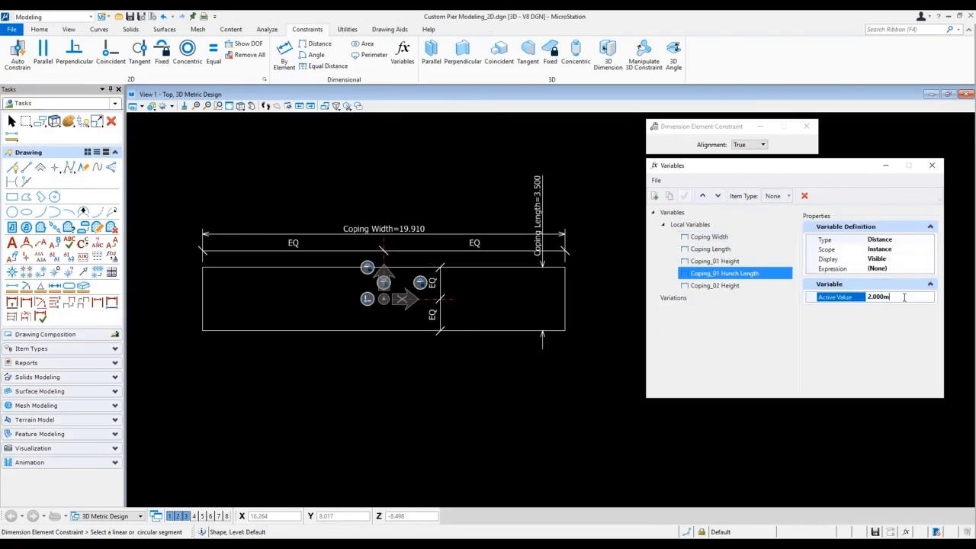
pyautogui.write('0.25')
pyautogui.press('Return')
# Duplicate the Coping_01 Hunch Length variable and name the copy Coping_02 Hunch Length.
pyautogui.click(671, 197)
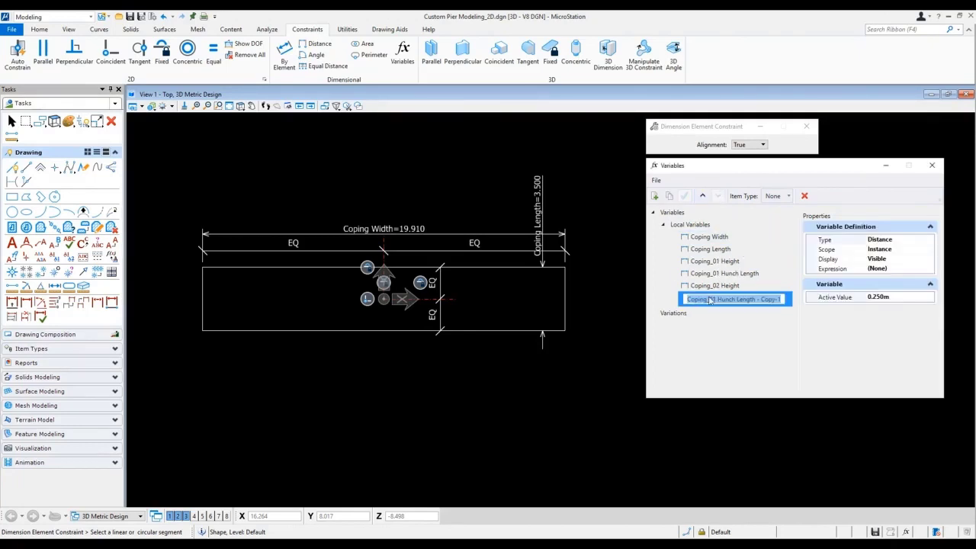
pyautogui.click(711, 299)
pyautogui.press('BackSpace')
pyautogui.write('2')
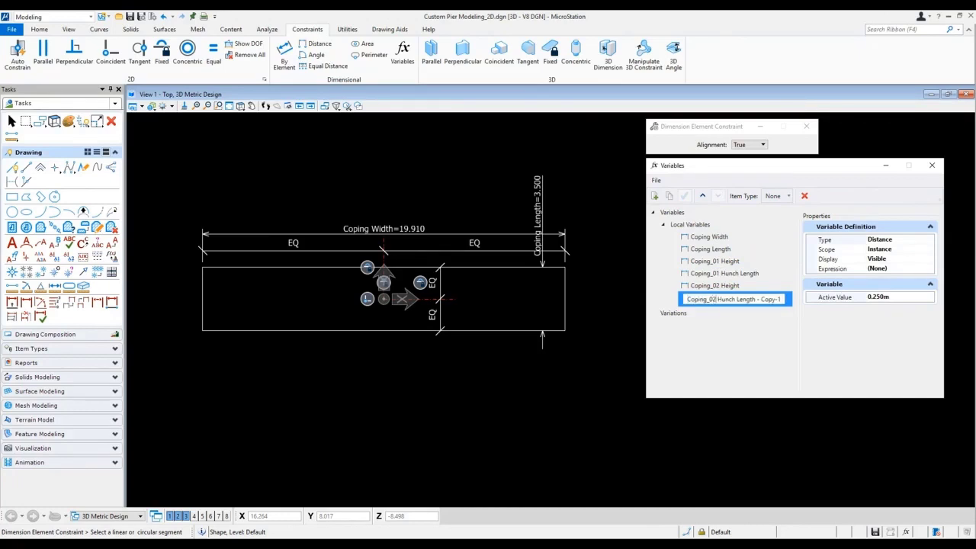
pyautogui.moveTo(756, 299); pyautogui.dragTo(819, 305)
pyautogui.press('Delete')
pyautogui.press('Return')
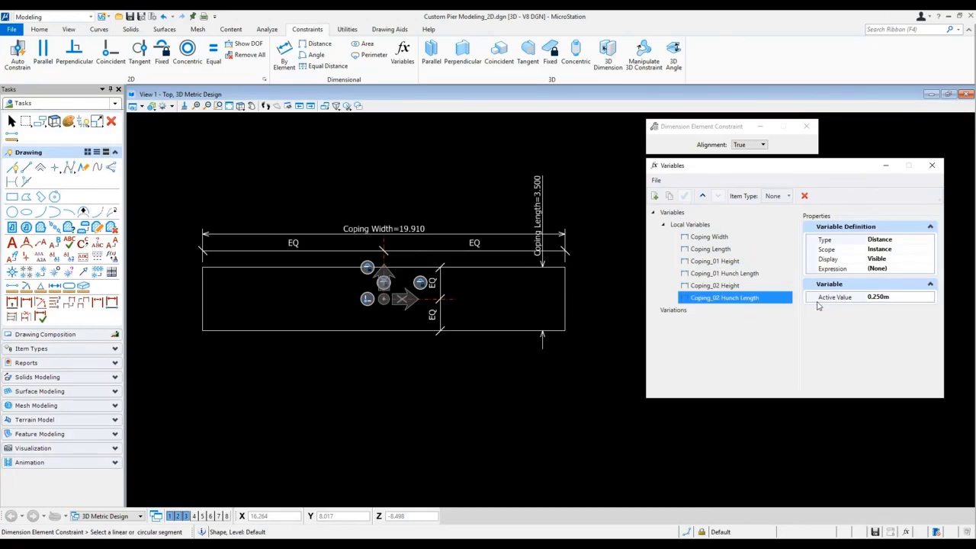
# Set the Coping_02 Hunch Length variable's active value to 7.225 m.
pyautogui.click(894, 297)
pyautogui.write('7')
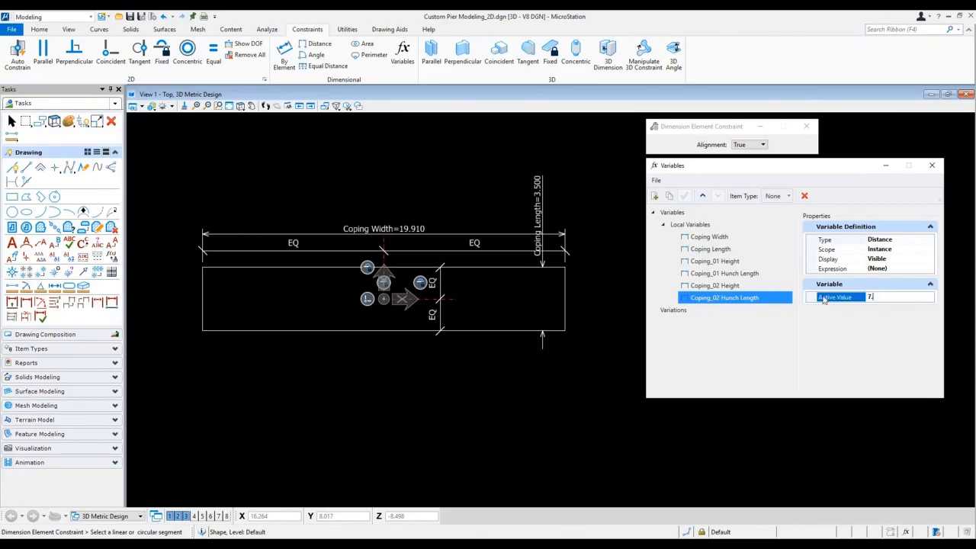
pyautogui.press('Return')
# Extrude the rectangular coping profile downward as a parametric solid, with the distance driven by the Coping_01 Height variable.
pyautogui.rightClick(534, 373)
pyautogui.click(582, 357)
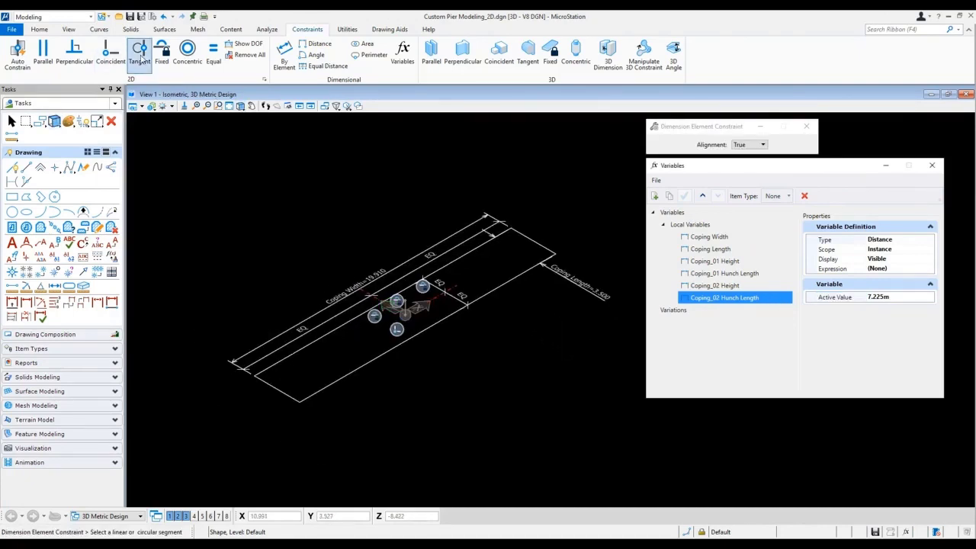
pyautogui.click(131, 29)
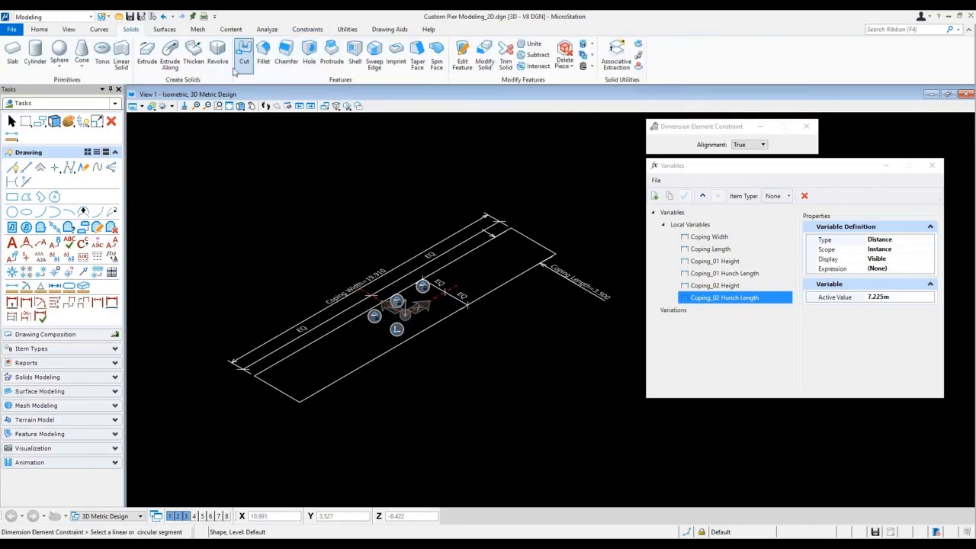
pyautogui.click(147, 59)
pyautogui.click(677, 176)
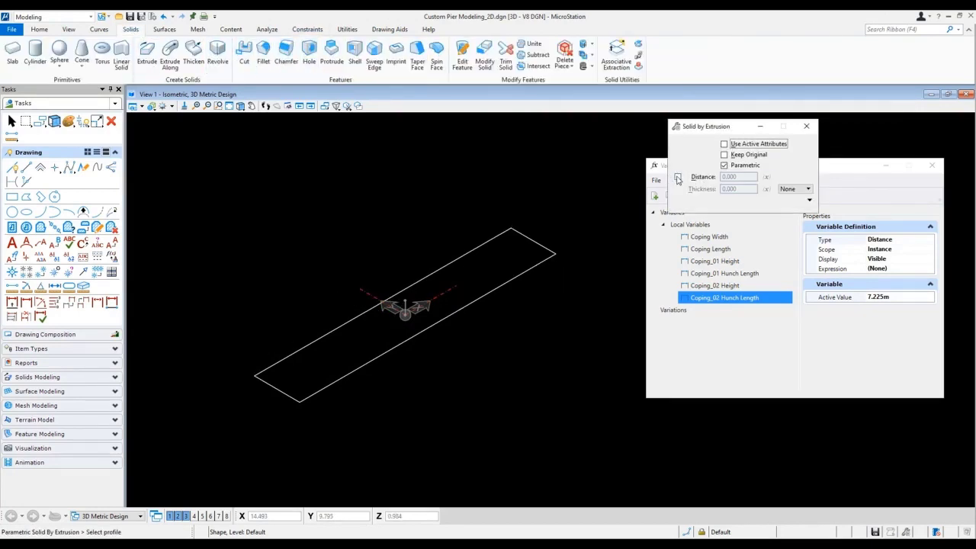
pyautogui.click(767, 176)
pyautogui.scroll(-1, 808, 202)
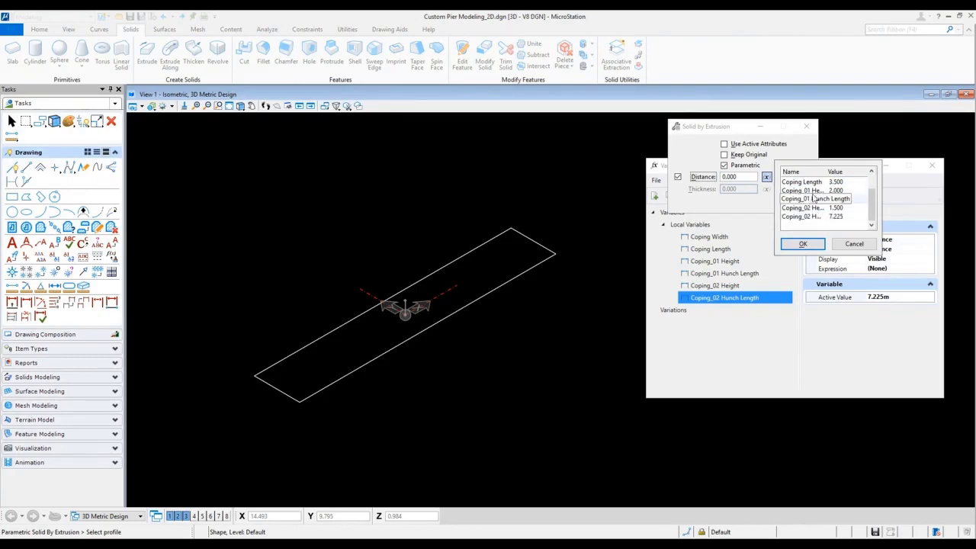
pyautogui.click(802, 244)
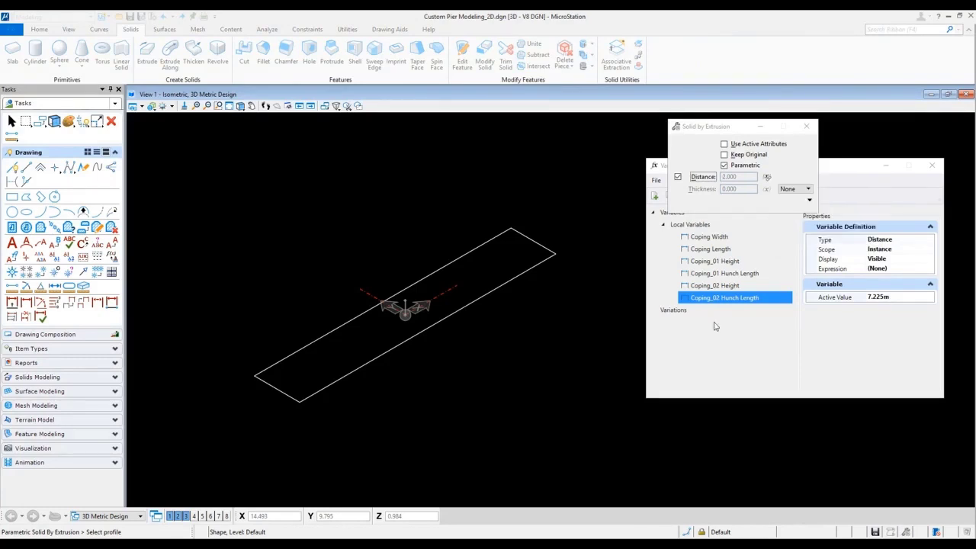
pyautogui.click(299, 402)
pyautogui.click(305, 449)
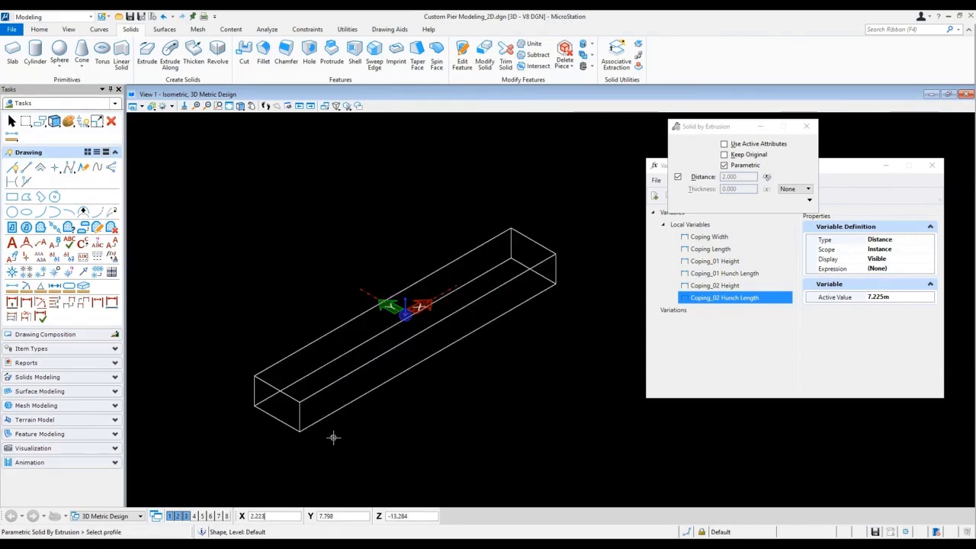
# Extract the coping solid's bottom face with Associative Extraction, using the Keep Associated and Delete with Parent options.
pyautogui.click(614, 57)
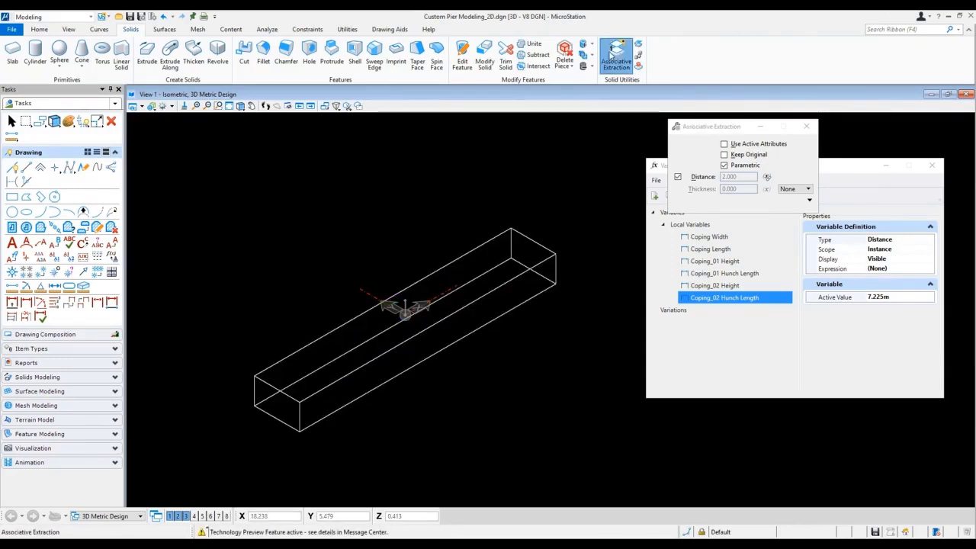
pyautogui.click(737, 148)
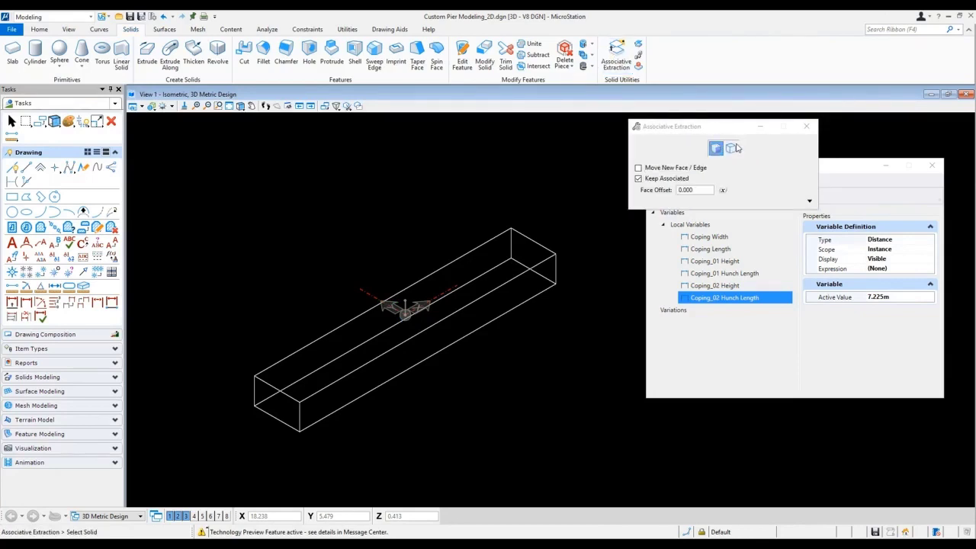
pyautogui.click(810, 202)
pyautogui.click(638, 211)
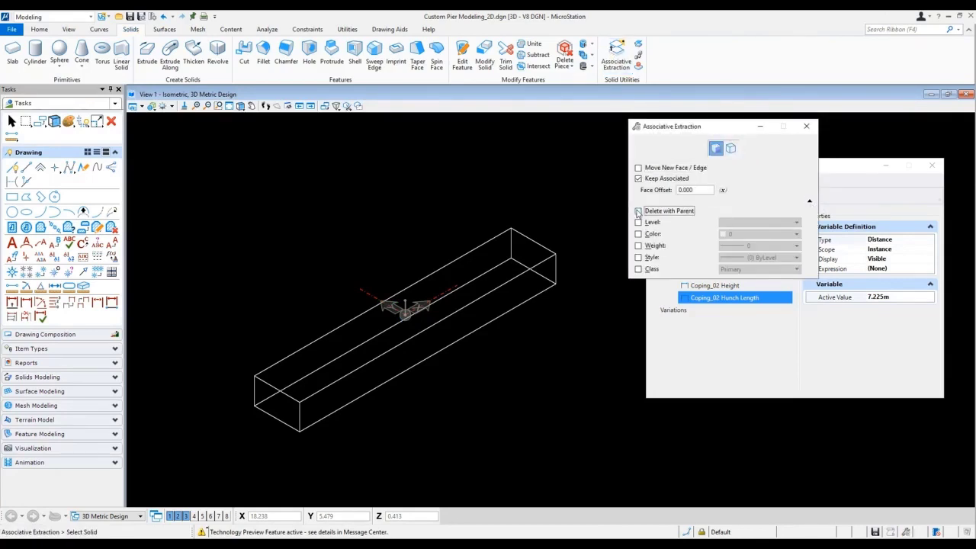
pyautogui.click(810, 201)
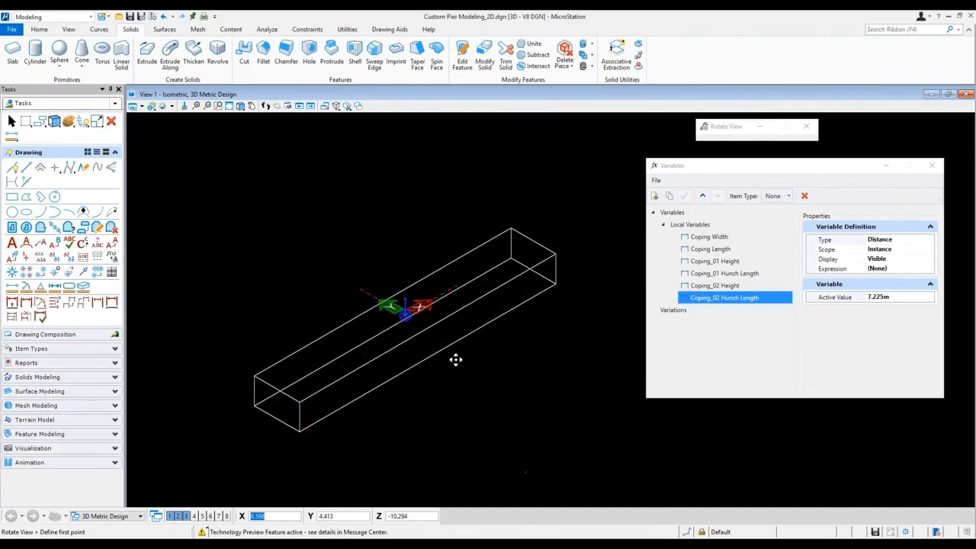
pyautogui.keyDown('shift'); pyautogui.moveTo(456, 359); pyautogui.dragTo(467, 227, button='middle'); pyautogui.keyUp('shift')
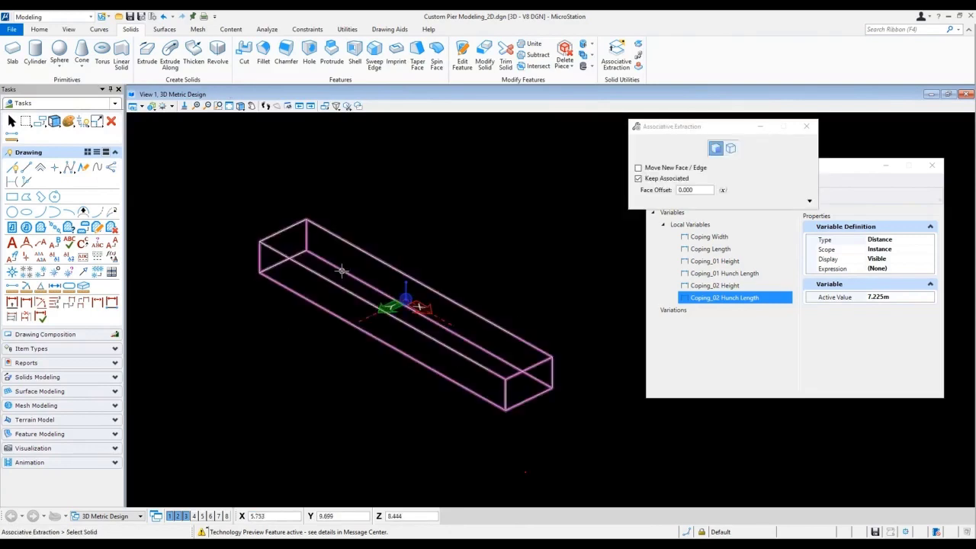
pyautogui.click(336, 283)
pyautogui.click(424, 223)
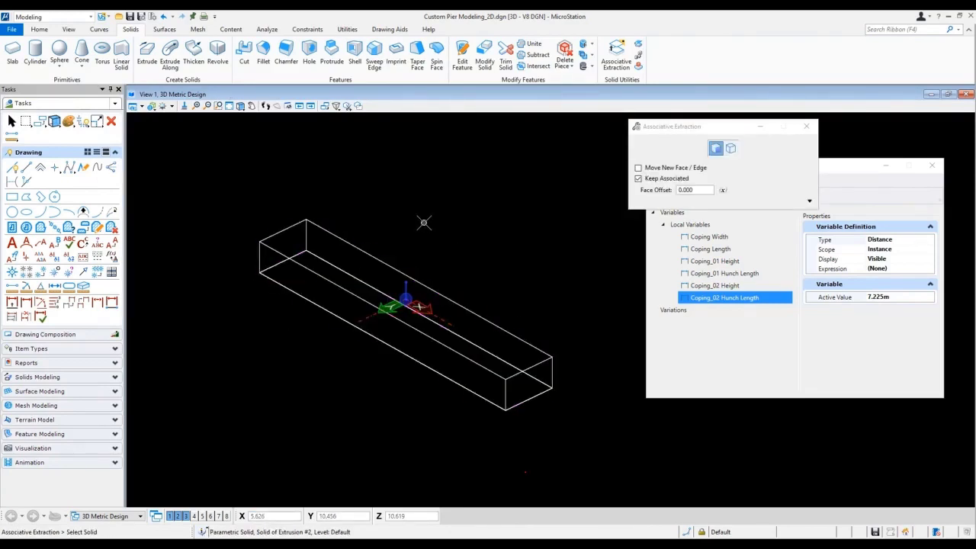
# Extrude the extracted bottom face downward as a parametric solid, with the distance driven by the Coping_02 Height variable.
pyautogui.keyDown('shift'); pyautogui.moveTo(430, 223); pyautogui.dragTo(414, 290, button='middle'); pyautogui.keyUp('shift')
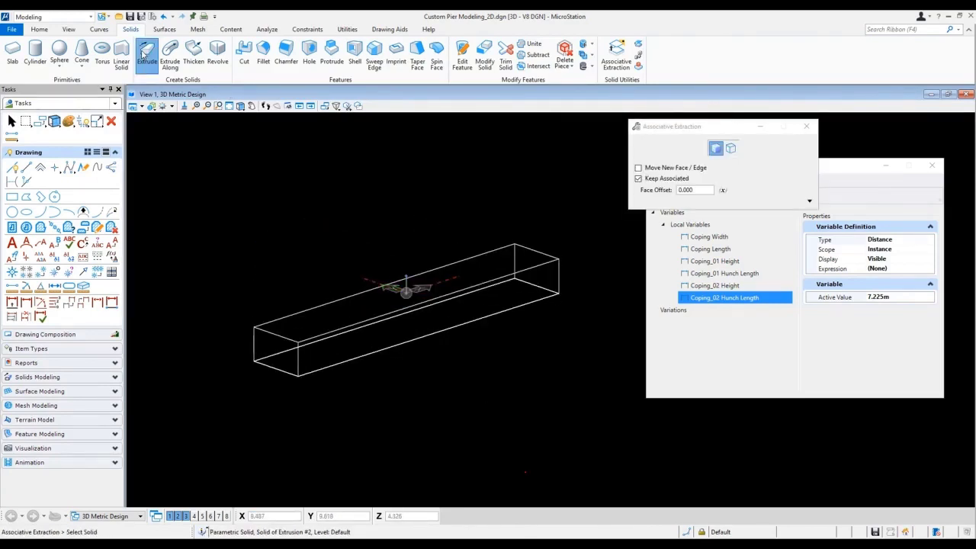
pyautogui.click(146, 55)
pyautogui.click(766, 177)
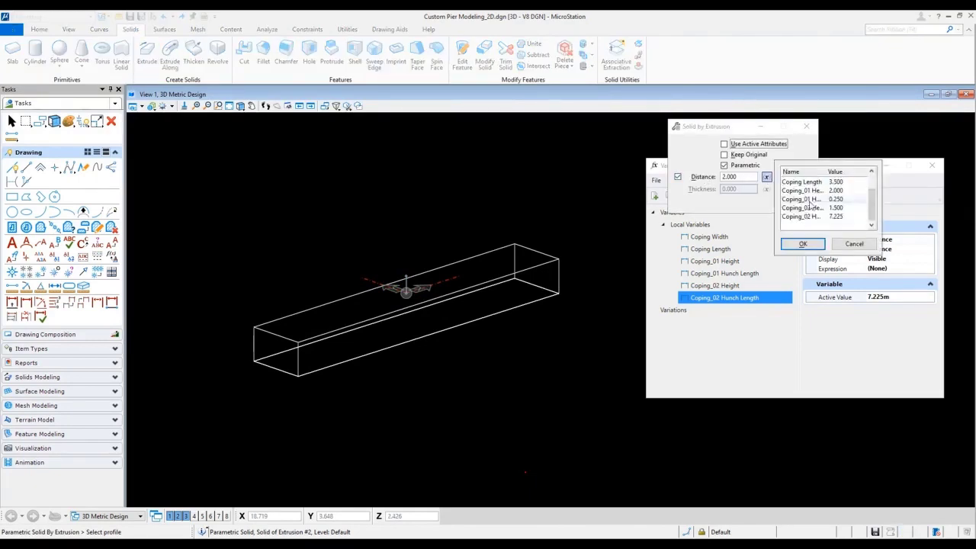
pyautogui.click(812, 208)
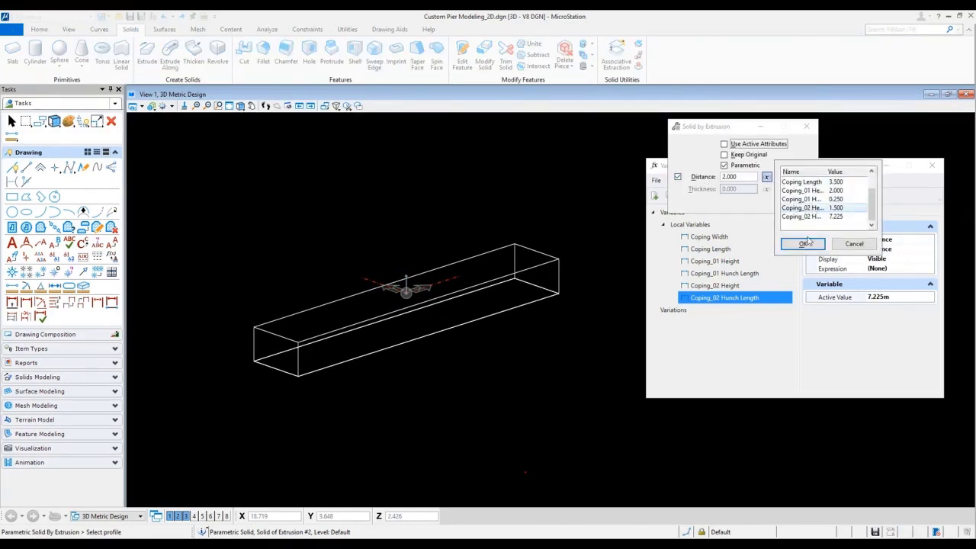
pyautogui.click(804, 244)
pyautogui.keyDown('shift'); pyautogui.moveTo(536, 318); pyautogui.dragTo(371, 312, button='middle'); pyautogui.keyUp('shift')
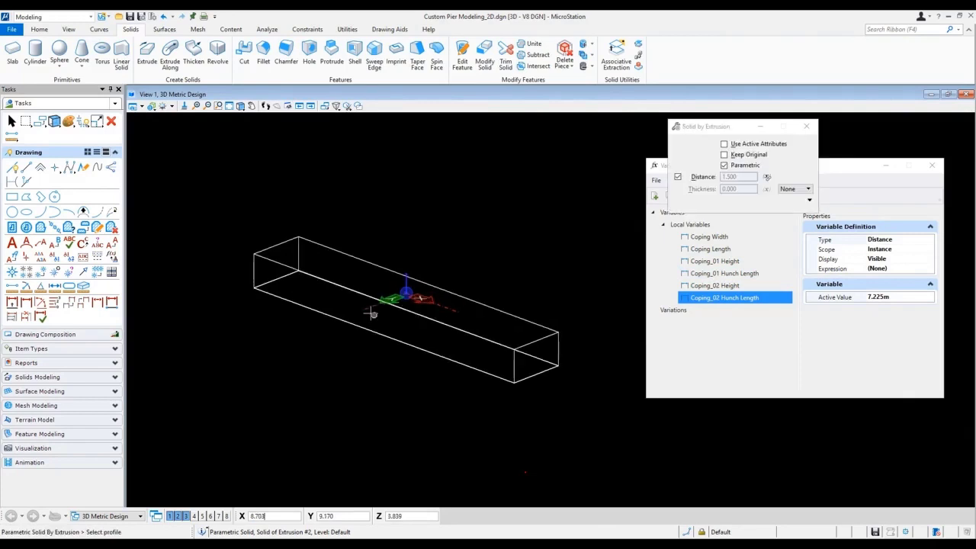
pyautogui.click(276, 284)
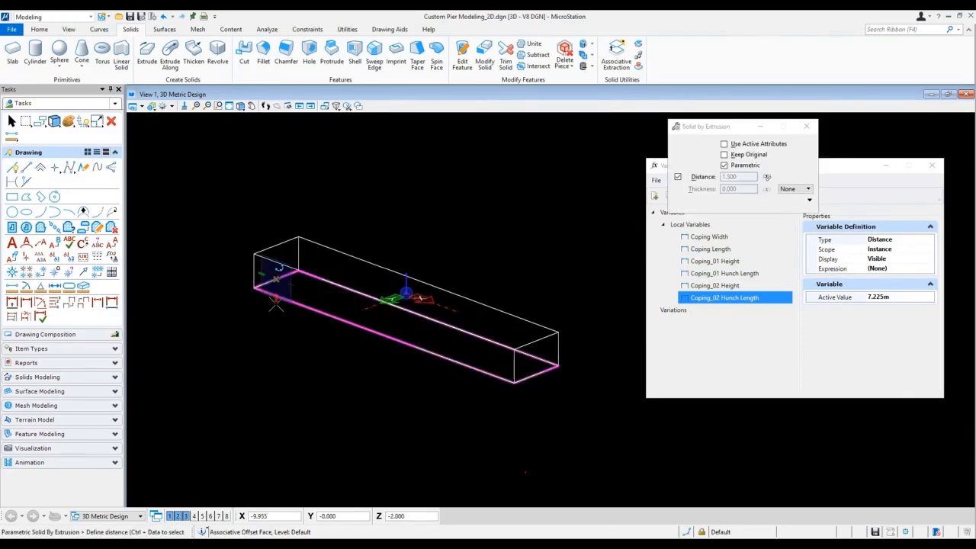
pyautogui.click(276, 323)
# Set up Chamfer Edges with the Distances method, linking Distance 1 to Coping_01 Height and Distance 2 to Coping_01 Hunch Length.
pyautogui.keyDown('shift'); pyautogui.moveTo(481, 279); pyautogui.dragTo(453, 392, button='middle'); pyautogui.keyUp('shift')
pyautogui.click(286, 53)
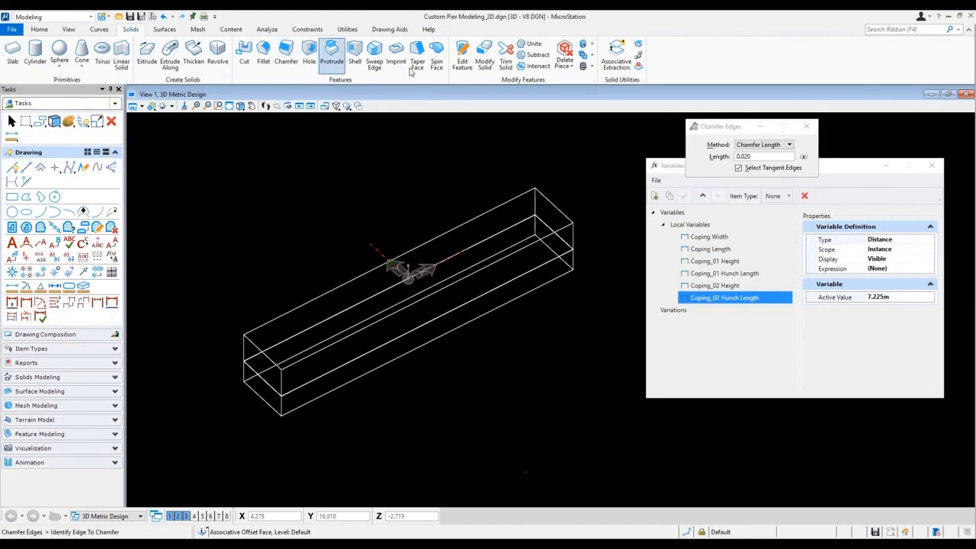
pyautogui.click(789, 145)
pyautogui.click(784, 155)
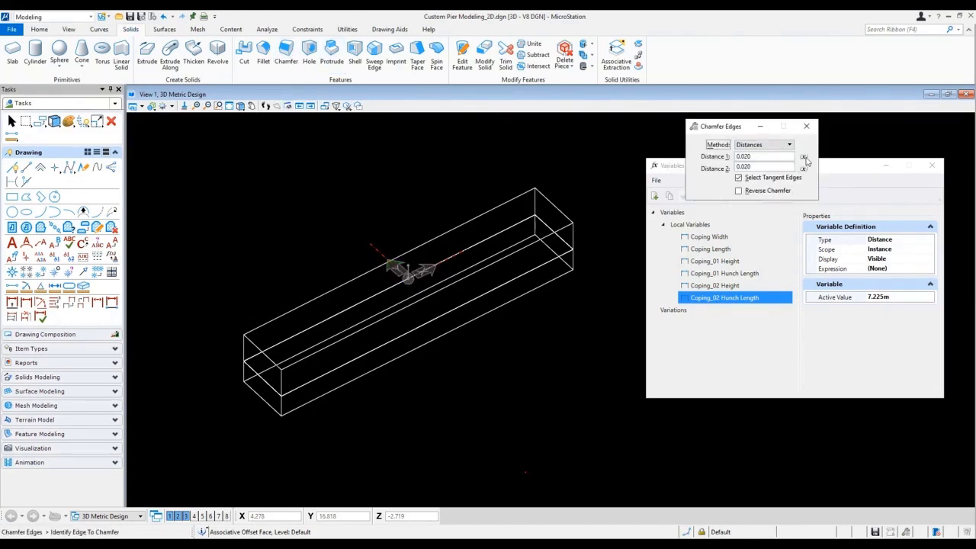
pyautogui.click(804, 156)
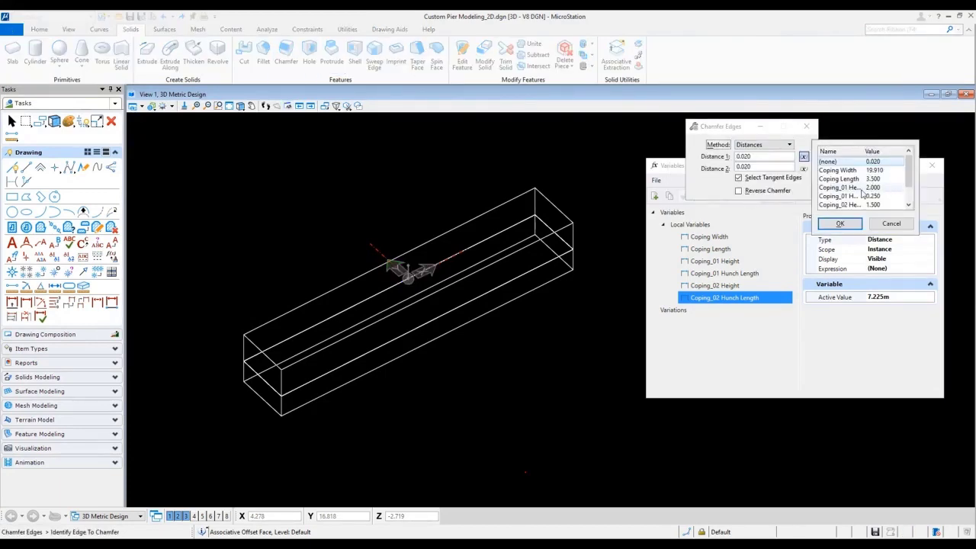
pyautogui.click(857, 188)
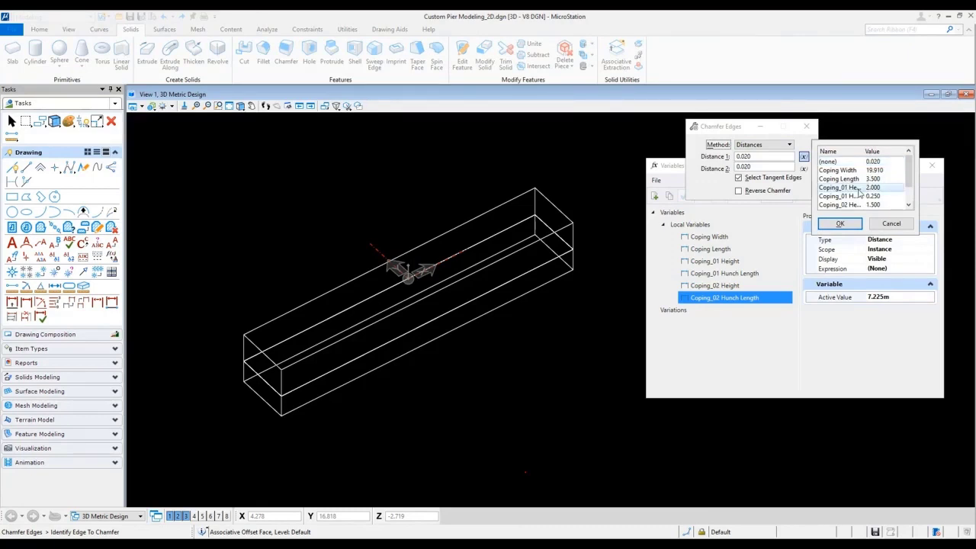
pyautogui.click(842, 224)
pyautogui.click(804, 168)
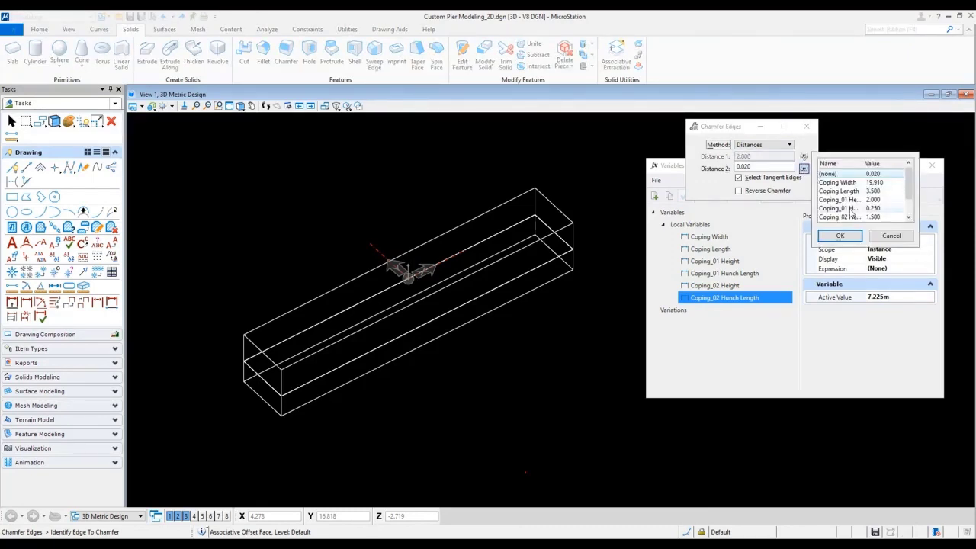
pyautogui.click(853, 207)
pyautogui.click(840, 236)
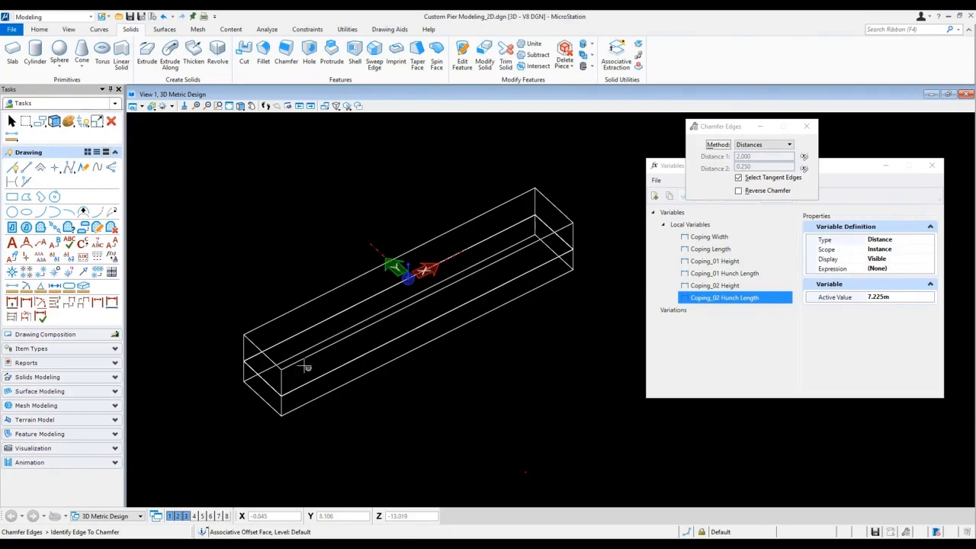
# Try to chamfer the upper coping solid's bottom end edge without Reverse Chamfer, and undo the attempt.
pyautogui.click(262, 352)
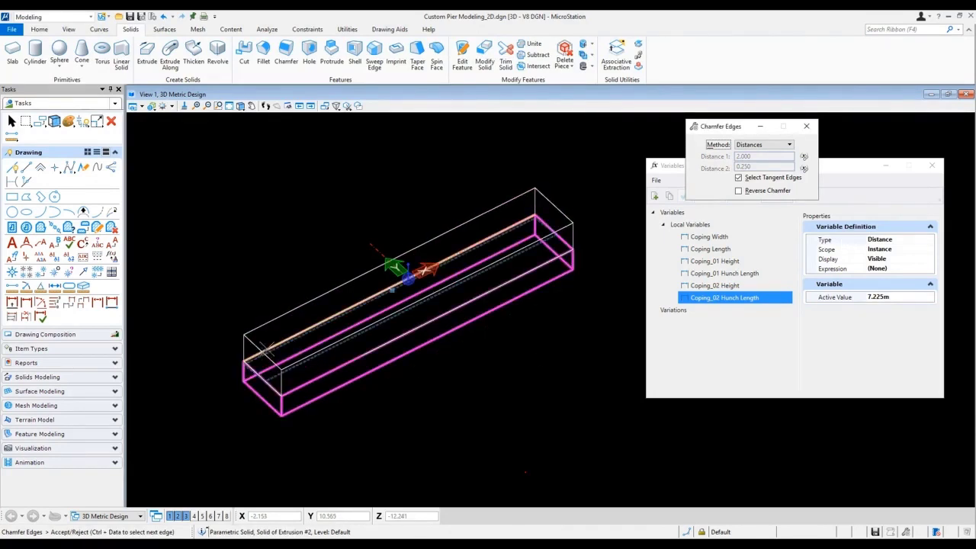
pyautogui.click(263, 350)
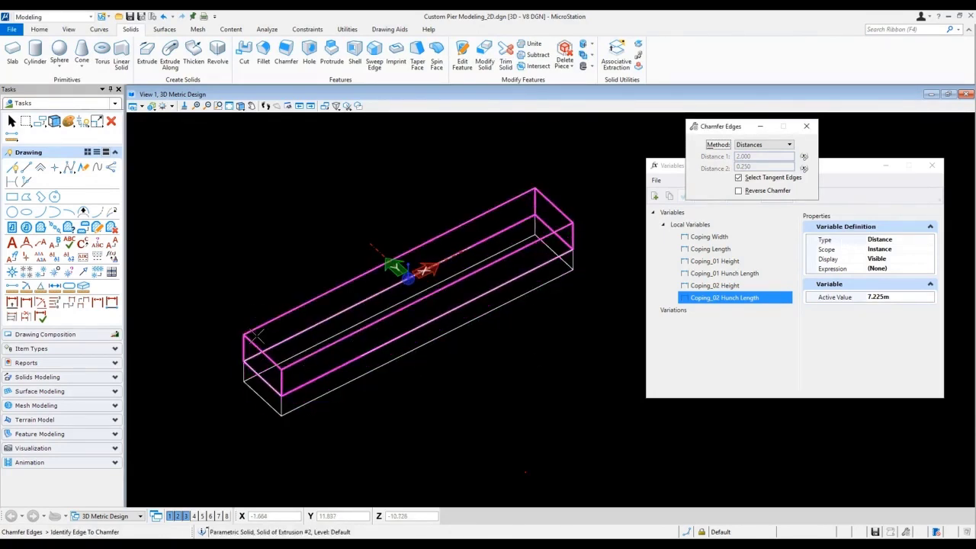
pyautogui.click(261, 350)
pyautogui.keyDown('shift'); pyautogui.moveTo(279, 358); pyautogui.dragTo(275, 309, button='middle'); pyautogui.keyUp('shift')
pyautogui.click(364, 380)
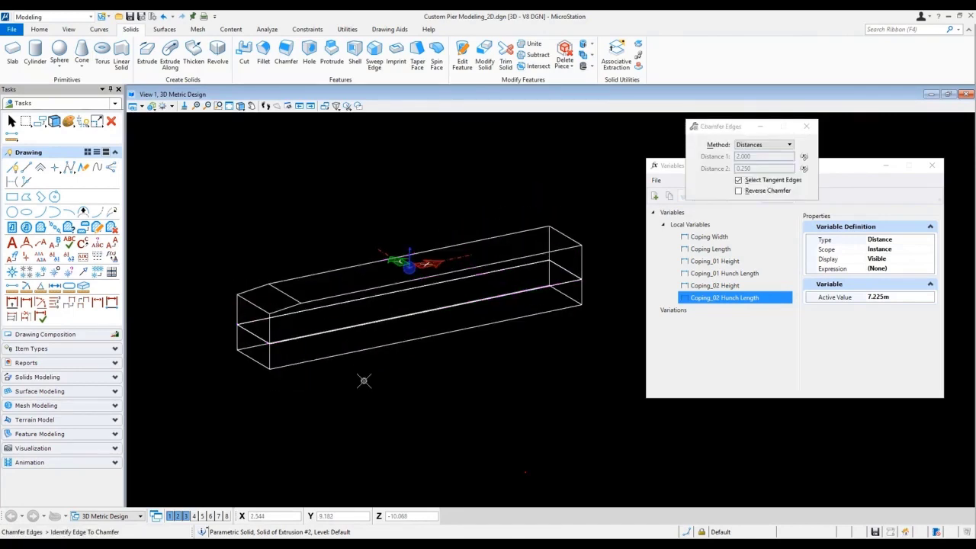
pyautogui.hotkey('ctrl', 'z')
# Chamfer the bottom edges at both ends of the upper coping solid with Reverse Chamfer enabled.
pyautogui.click(738, 190)
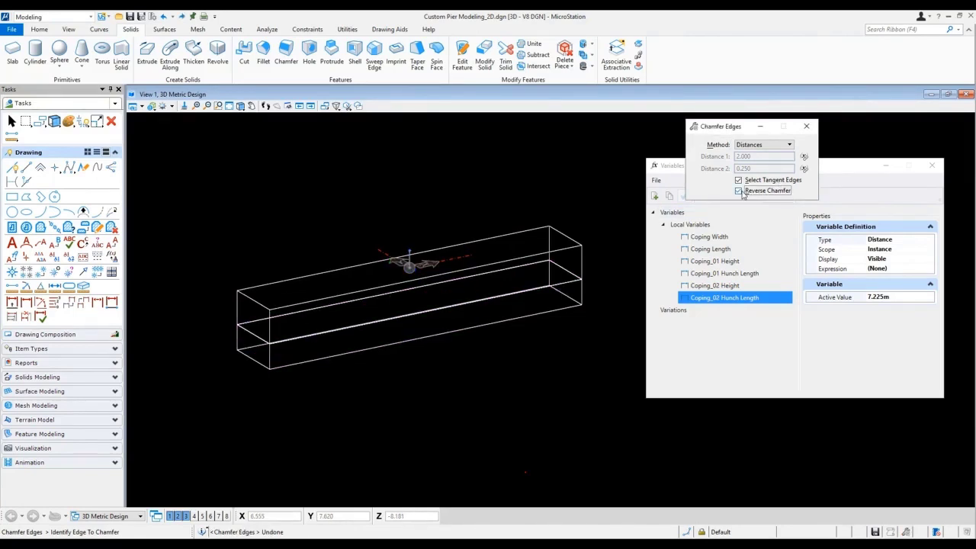
pyautogui.click(257, 326)
pyautogui.click(513, 263)
pyautogui.click(564, 251)
pyautogui.click(541, 307)
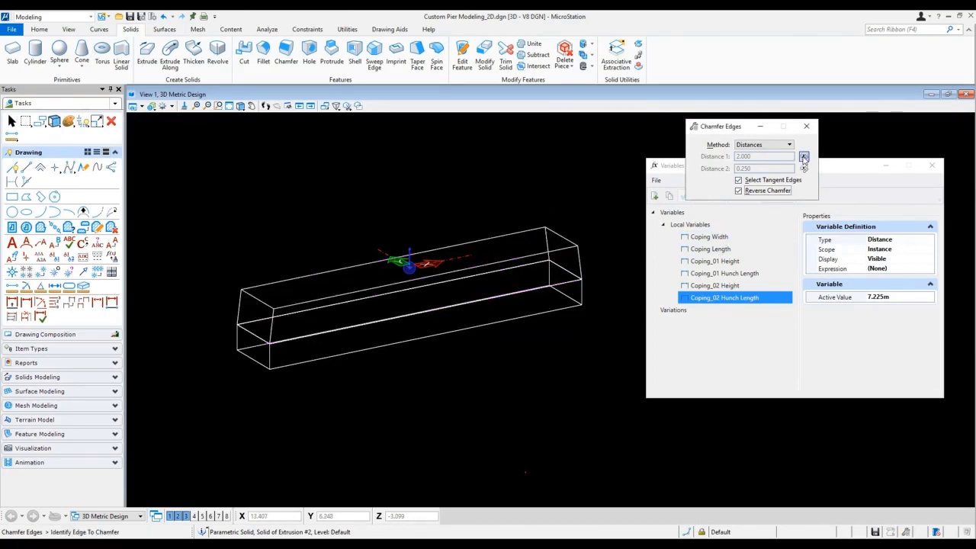
# Chamfer both bottom end edges of the lower coping solid, with Distance 1 driven by Coping_02 Hunch Length and Distance 2 by Coping_02 Height.
pyautogui.click(803, 156)
pyautogui.click(854, 196)
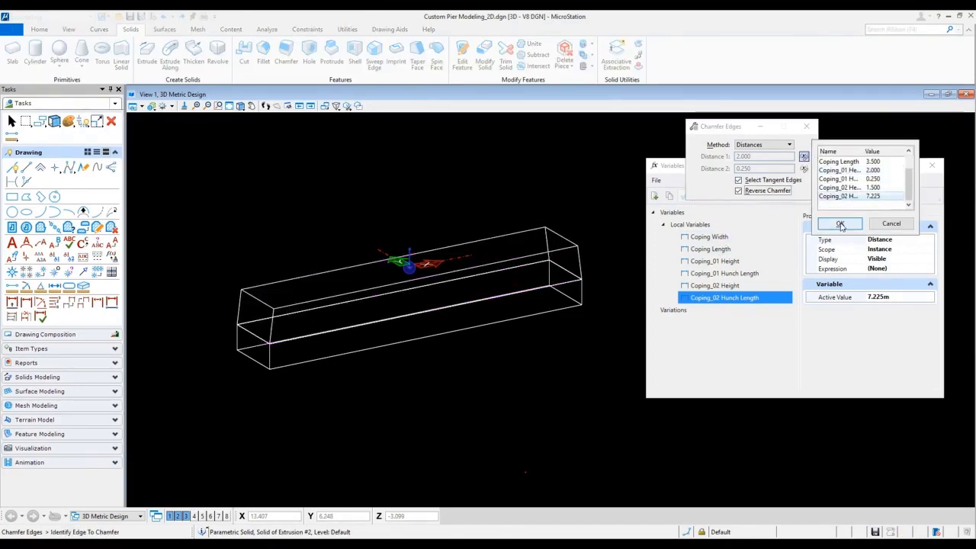
pyautogui.click(840, 223)
pyautogui.click(804, 167)
pyautogui.click(839, 207)
pyautogui.click(841, 236)
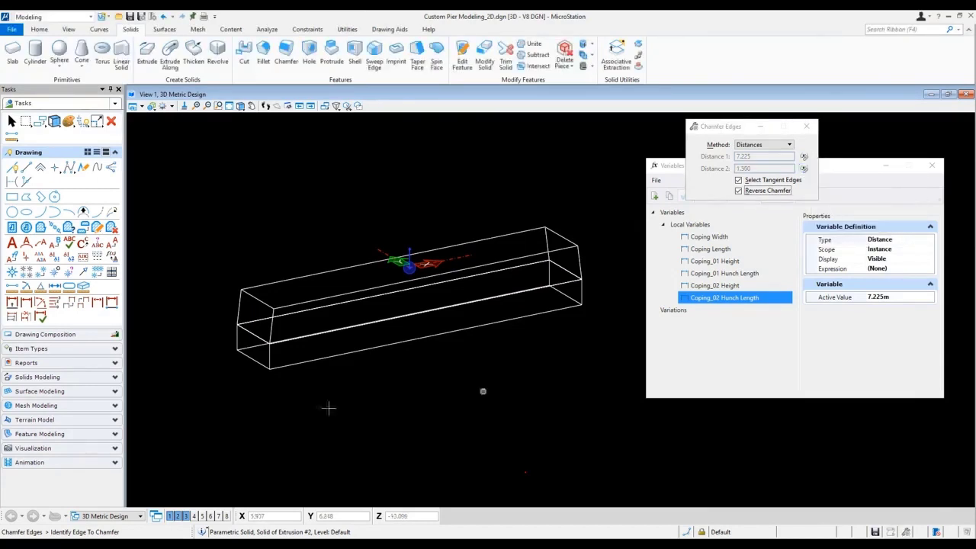
pyautogui.click(251, 359)
pyautogui.click(256, 357)
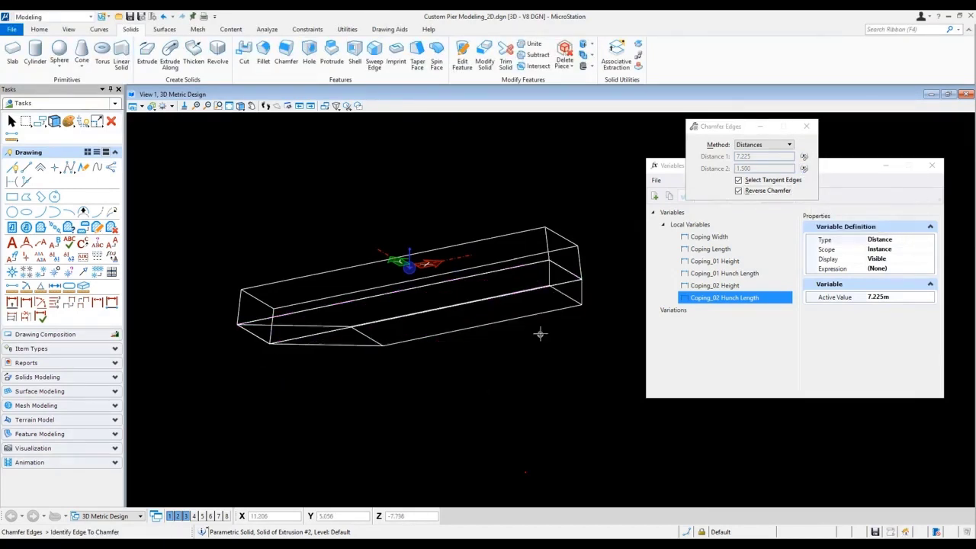
pyautogui.click(568, 305)
pyautogui.click(540, 309)
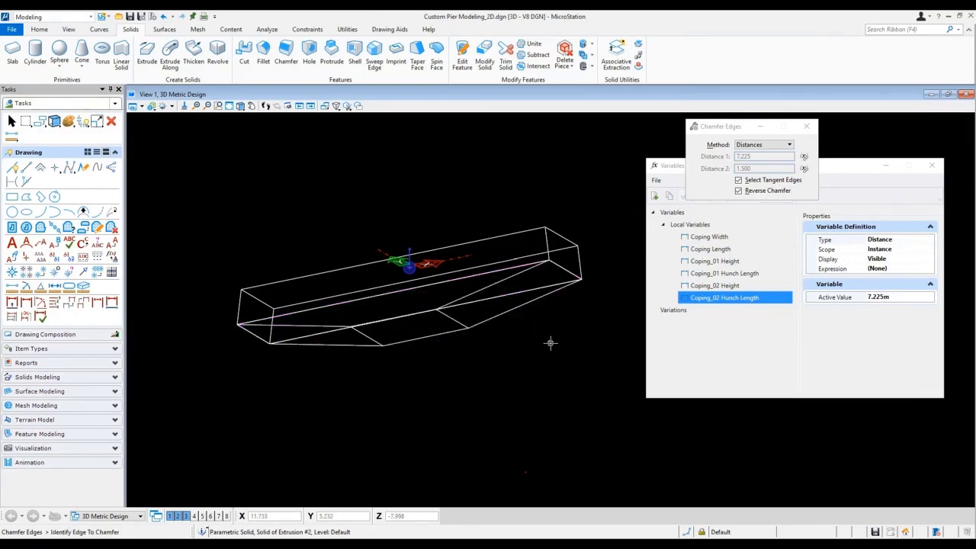
# Test the Coping_01 Height variable at 2.5 m in the front view and restore it to 2 m.
pyautogui.rightClick(542, 348)
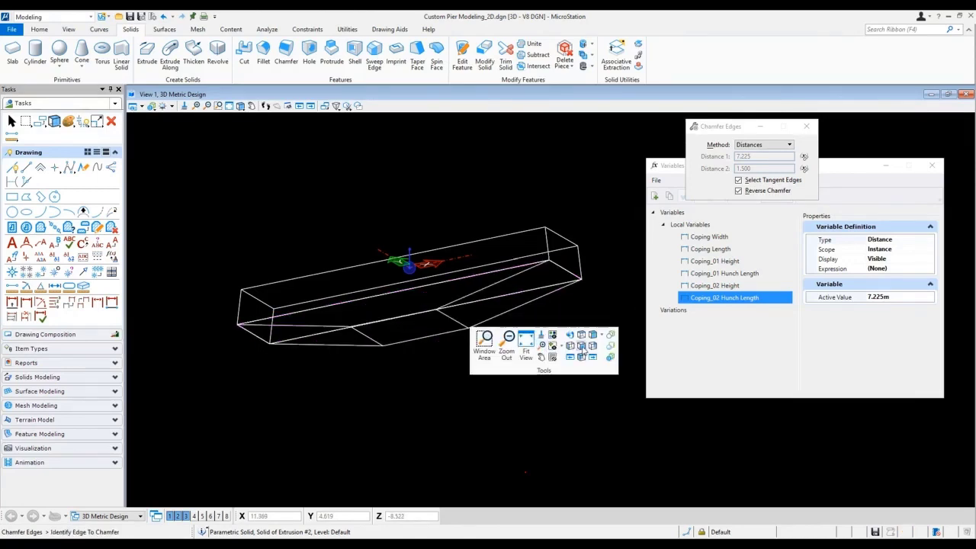
pyautogui.click(583, 346)
pyautogui.press('Up')
pyautogui.press('Up')
pyautogui.press('Up')
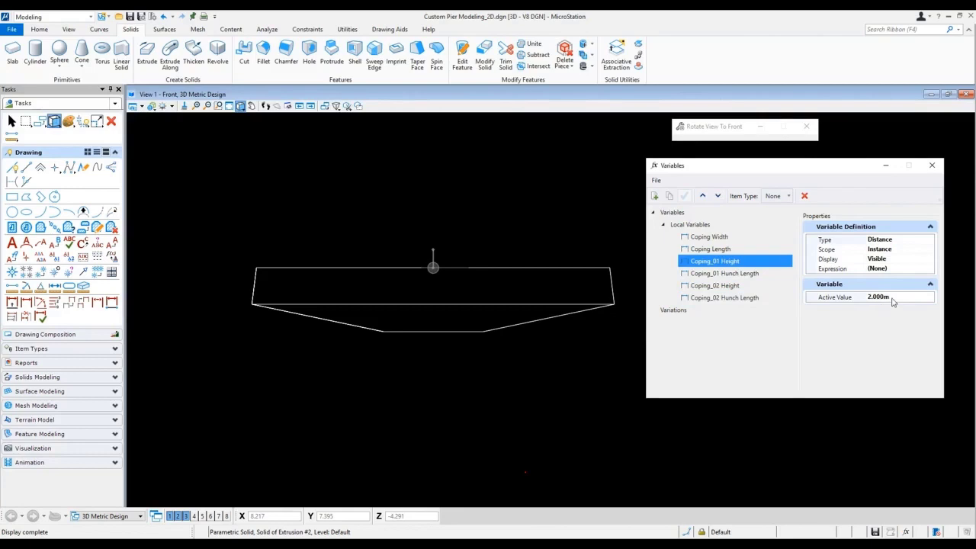
pyautogui.click(813, 299)
pyautogui.write('2.5')
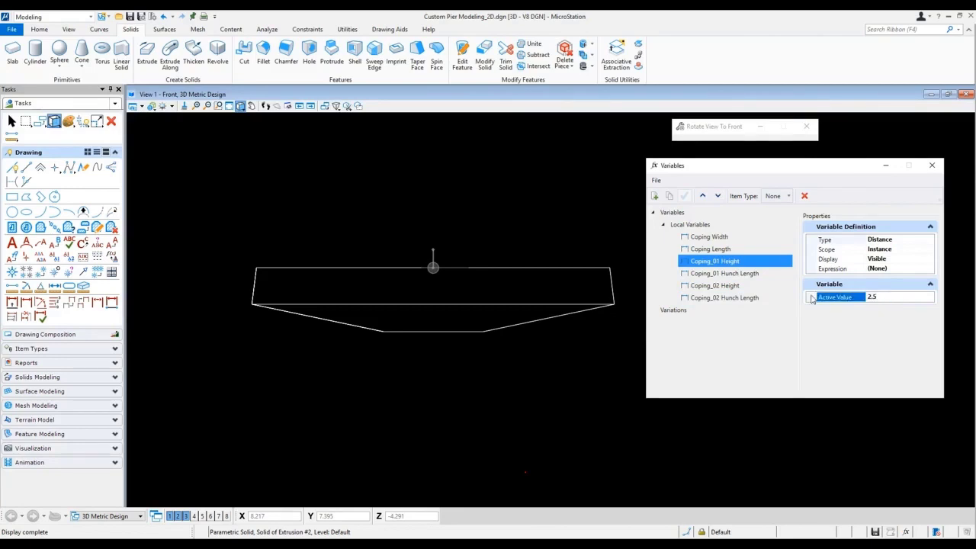
pyautogui.press('Return')
pyautogui.click(839, 297)
pyautogui.write('2')
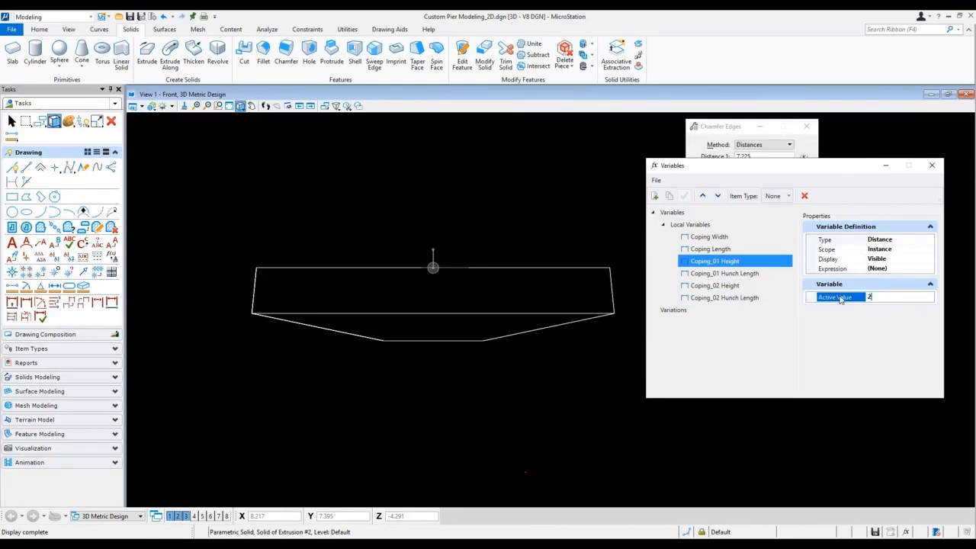
pyautogui.press('Return')
# Test the Coping_02 Height variable at 2 m and restore it to 1.5 m.
pyautogui.click(731, 285)
pyautogui.click(838, 297)
pyautogui.write('2')
pyautogui.press('Return')
pyautogui.click(810, 299)
pyautogui.write('1.5')
pyautogui.press('Return')
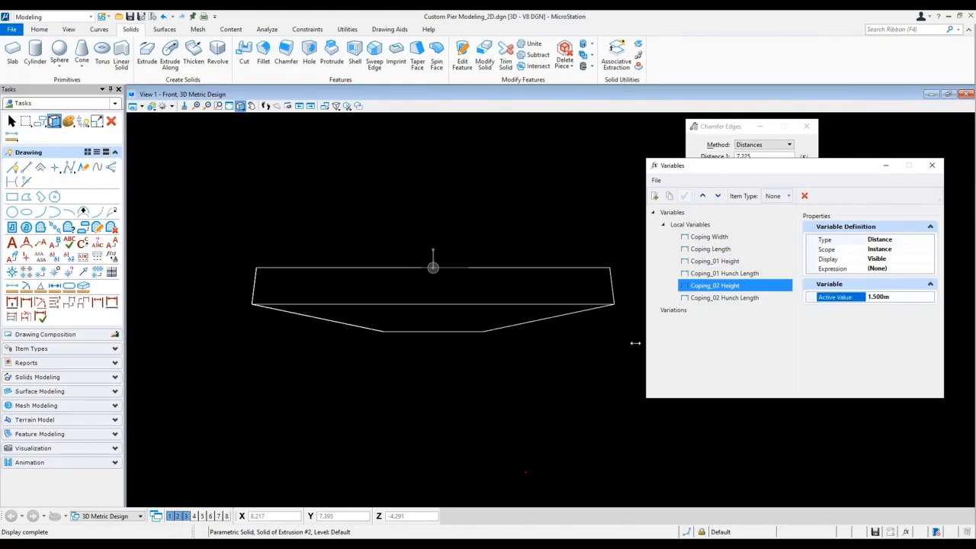
# Test the Coping Width variable at 25 m in the top view and restore it to 19.910 m.
pyautogui.rightClick(546, 359)
pyautogui.click(582, 344)
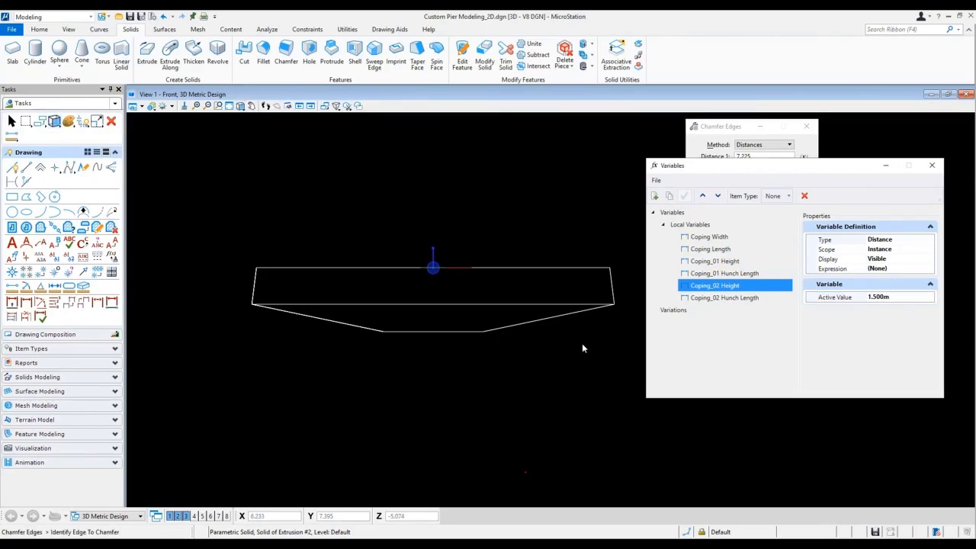
pyautogui.click(741, 237)
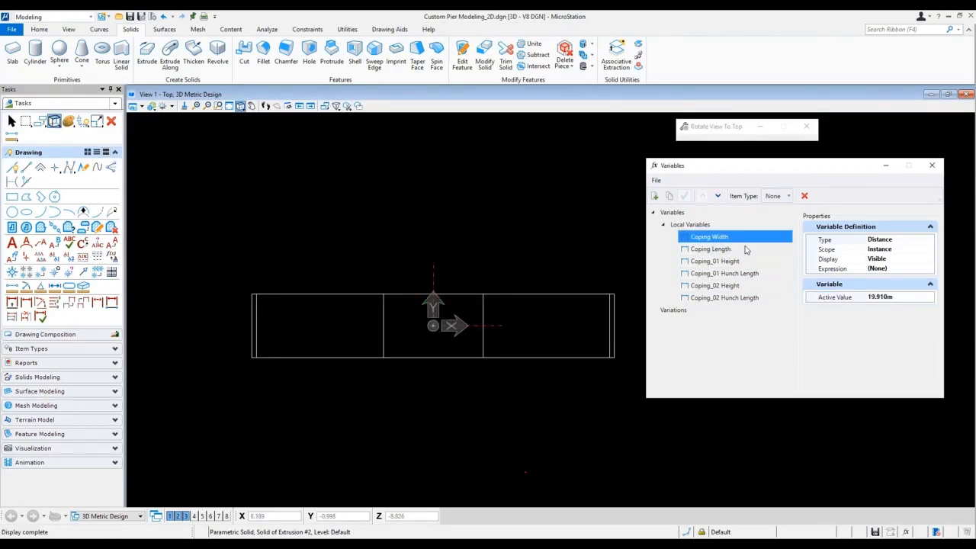
pyautogui.click(888, 298)
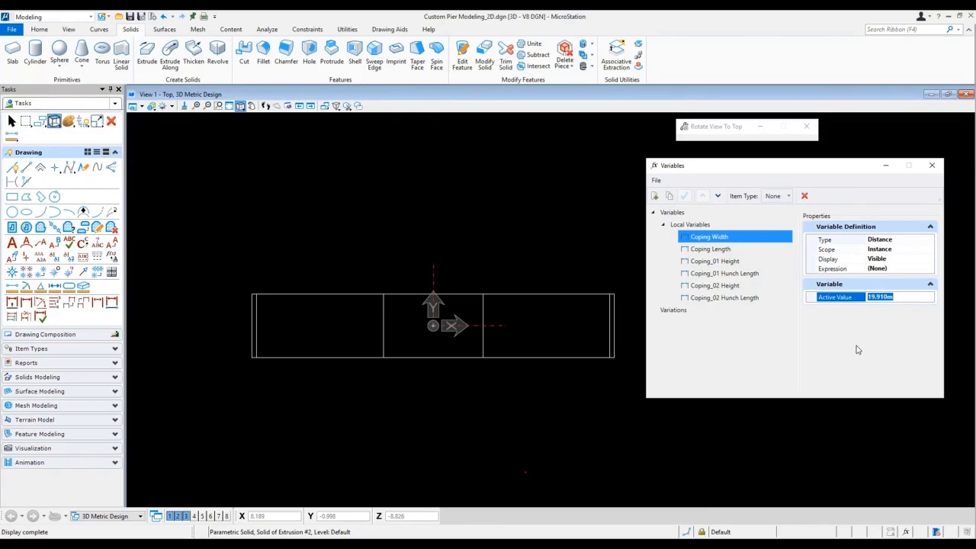
pyautogui.write('25')
pyautogui.press('Return')
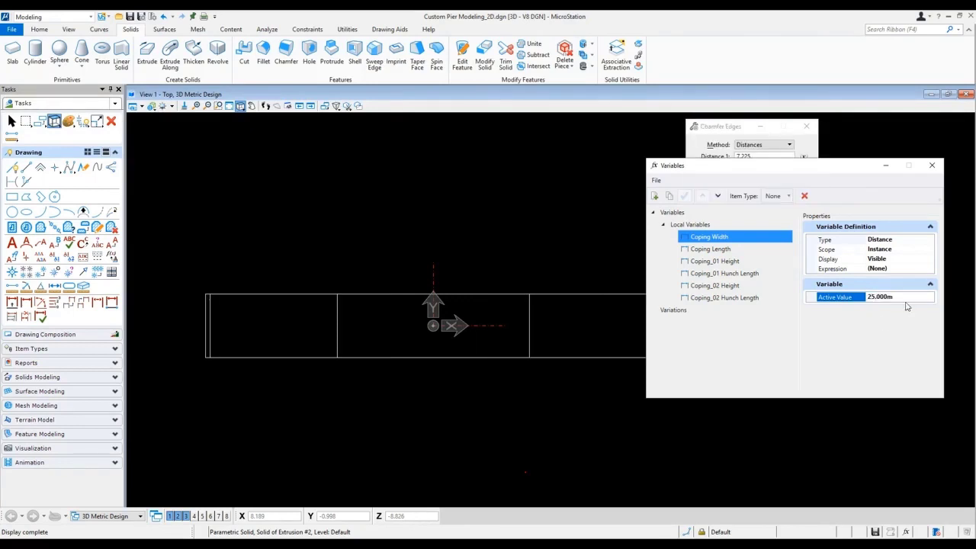
pyautogui.write('19.910')
pyautogui.press('Return')
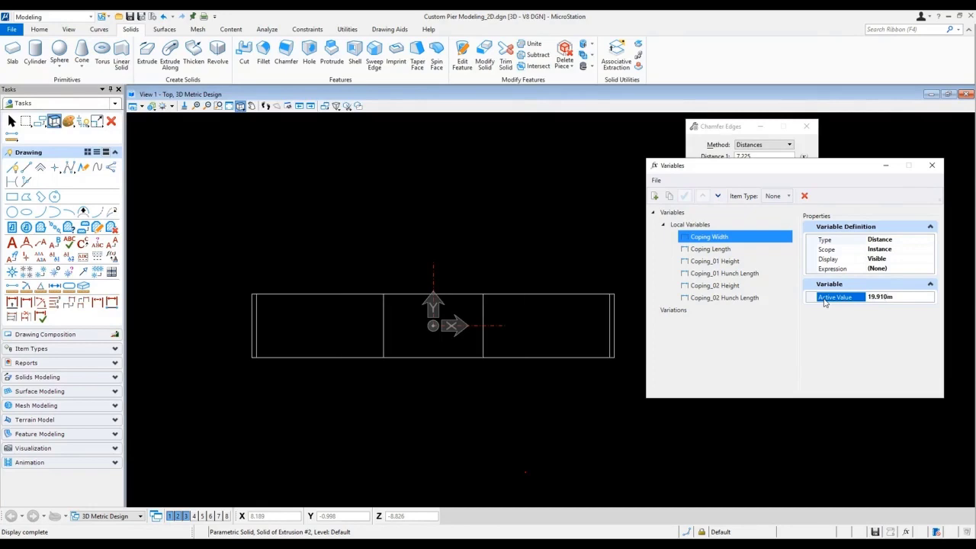
# Test the Coping Length variable at 3 m and restore it to 3.5 m.
pyautogui.click(709, 249)
pyautogui.click(896, 298)
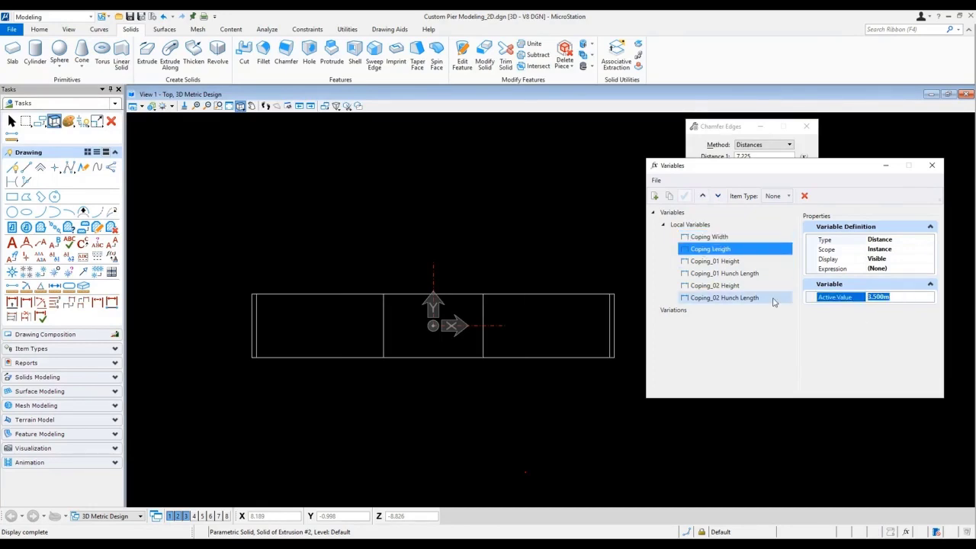
pyautogui.write('3')
pyautogui.press('Return')
pyautogui.click(894, 298)
pyautogui.write('3')
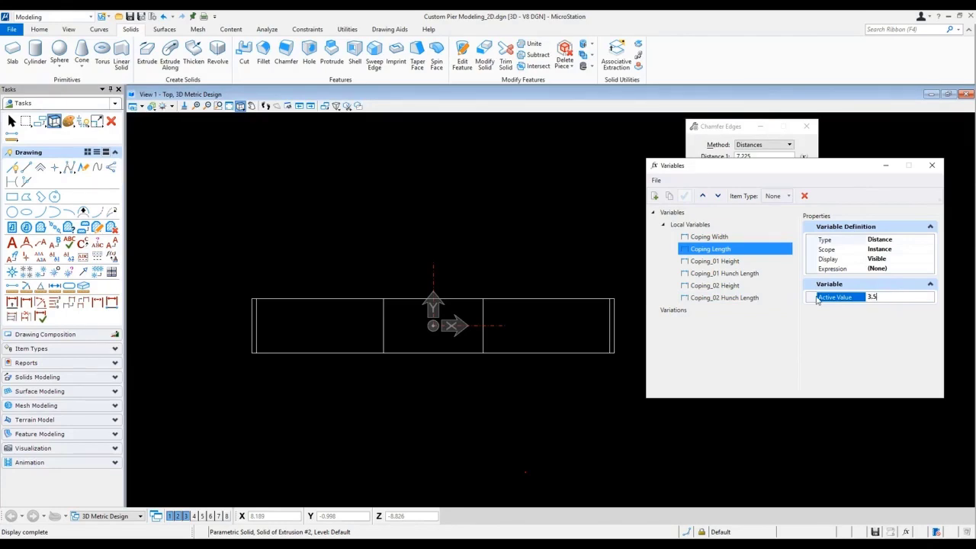
pyautogui.write('.5')
pyautogui.press('Return')
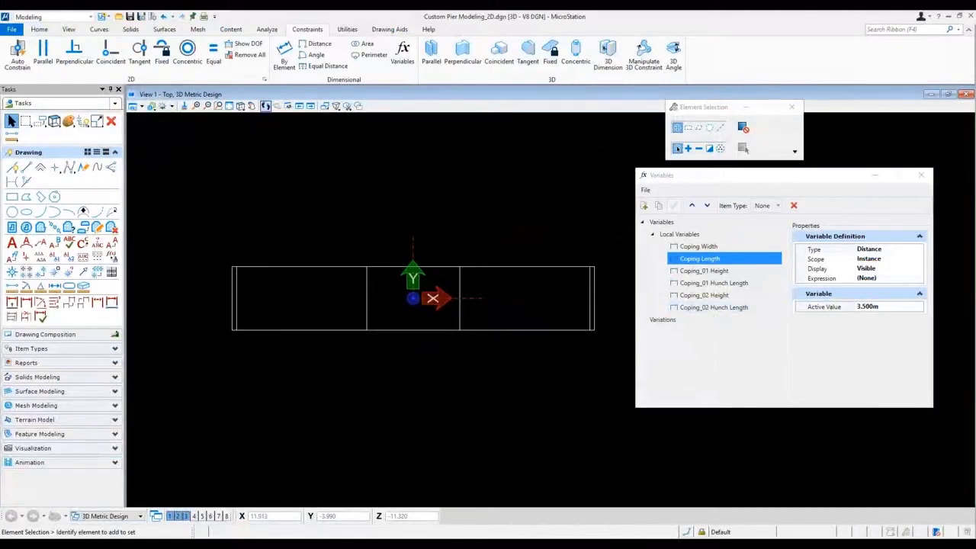
# Add a local distance variable named Column Cap Width.
pyautogui.click(643, 206)
pyautogui.write('Column')
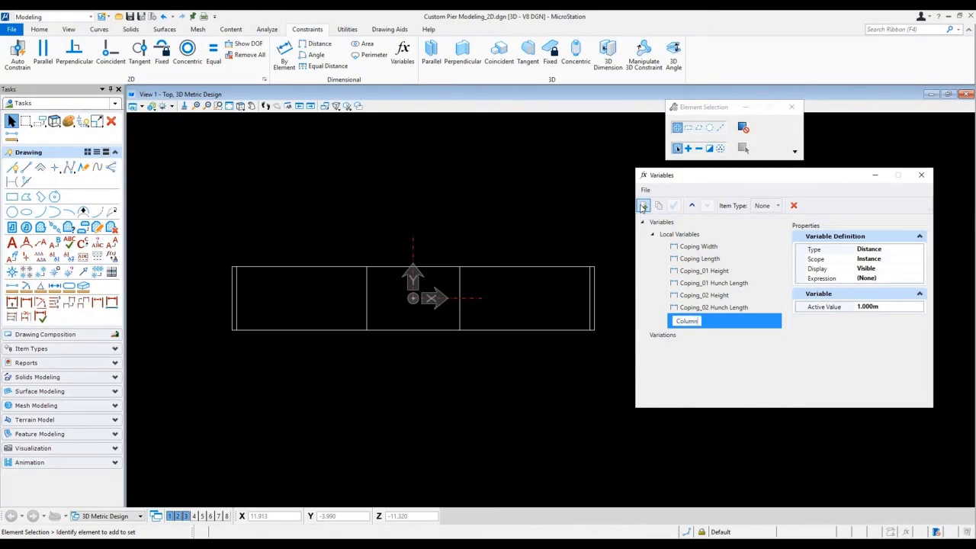
pyautogui.write(' Cap Width')
pyautogui.press('Return')
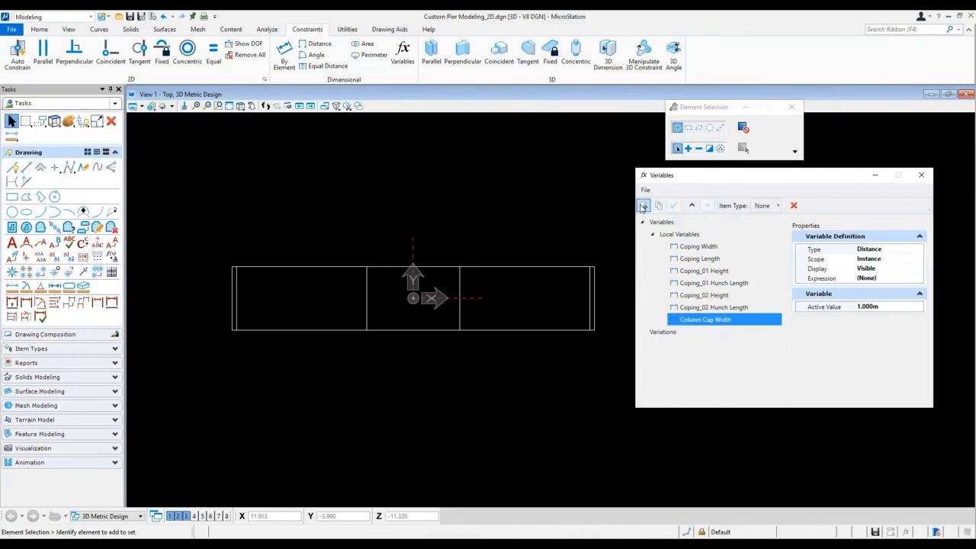
# Add two more local distance variables named Column Cap Length and Column Cap Height.
pyautogui.click(658, 205)
pyautogui.moveTo(711, 334); pyautogui.dragTo(815, 345)
pyautogui.write('Length')
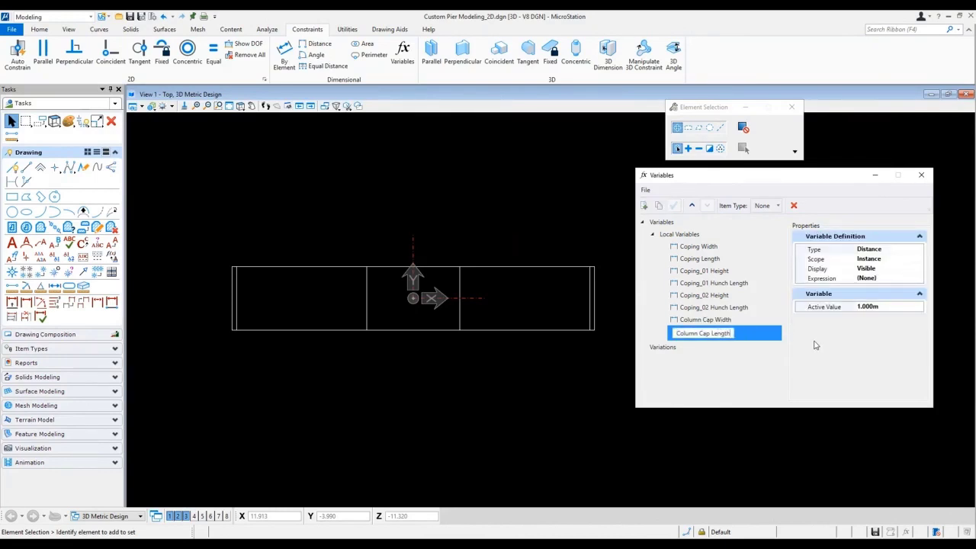
pyautogui.press('Return')
pyautogui.click(658, 205)
pyautogui.moveTo(712, 346); pyautogui.dragTo(783, 348)
pyautogui.write('Height')
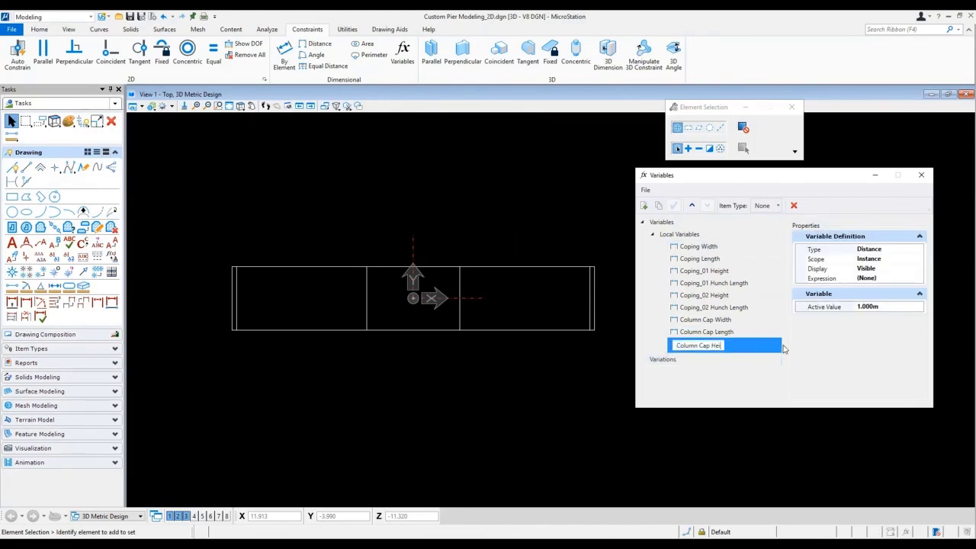
pyautogui.press('Return')
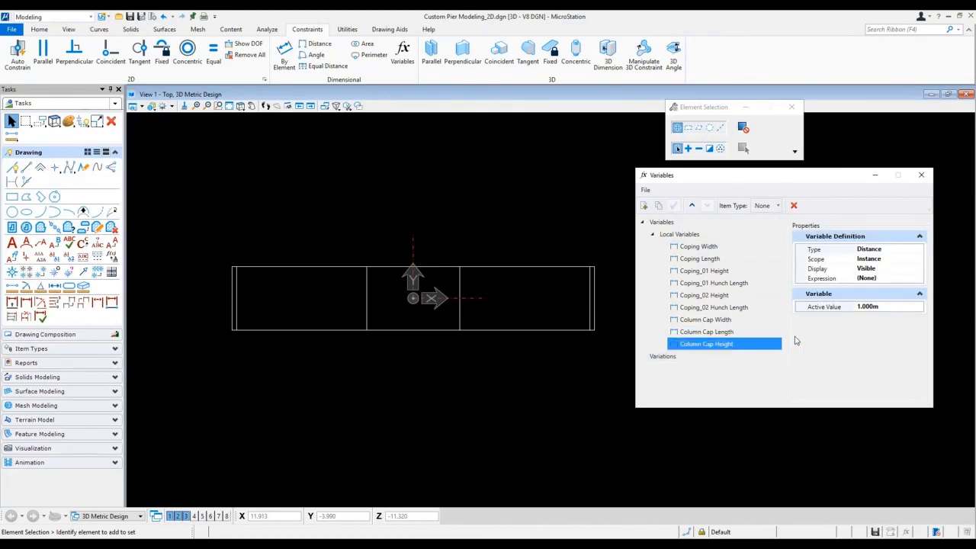
# Set the active values of Column Cap Width to 3.5 m and Column Cap Length to 3 m.
pyautogui.click(703, 320)
pyautogui.click(892, 306)
pyautogui.doubleClick(896, 305)
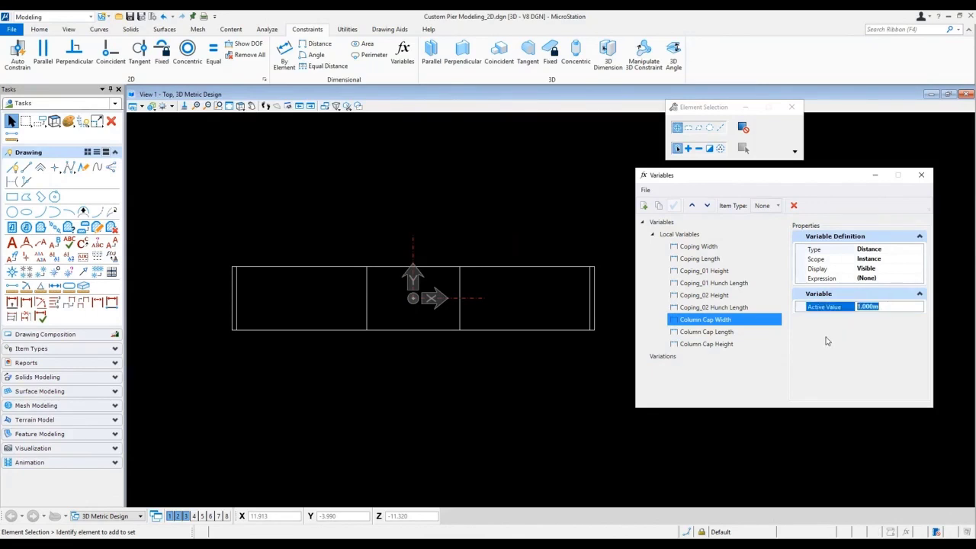
pyautogui.click(723, 332)
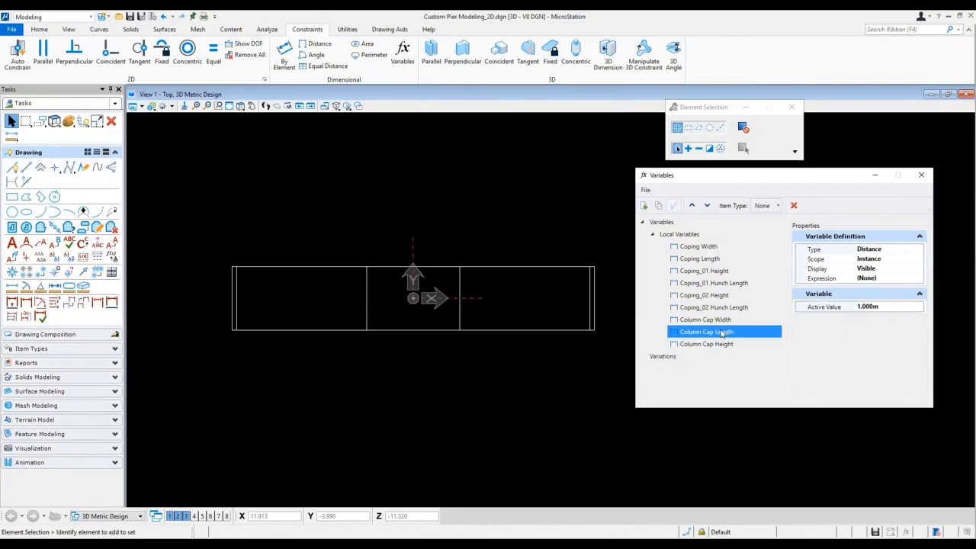
pyautogui.moveTo(885, 308); pyautogui.dragTo(857, 308)
pyautogui.write('3')
pyautogui.press('Return')
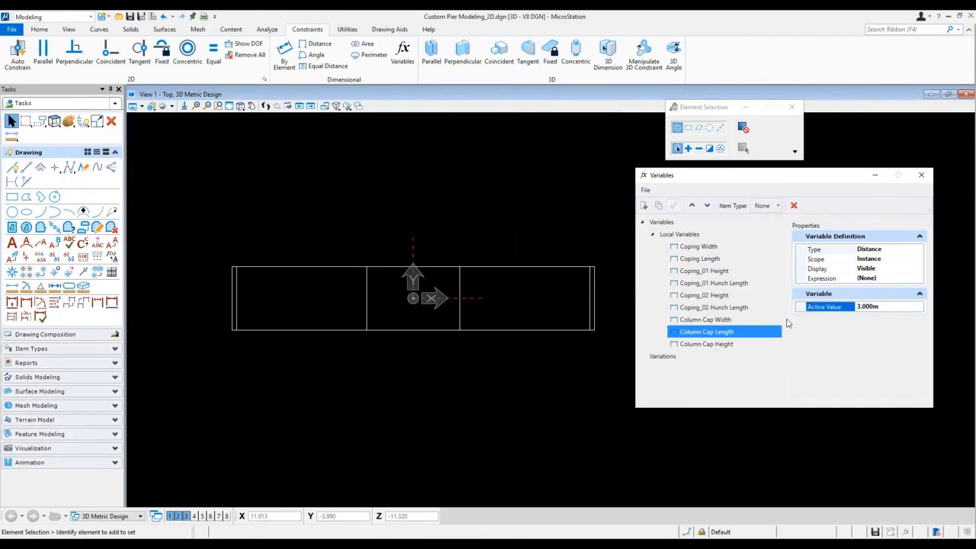
# Set the active value of Column Cap Height to 1.5 m.
pyautogui.click(712, 344)
pyautogui.moveTo(896, 307); pyautogui.dragTo(819, 303)
pyautogui.write('1.5')
pyautogui.press('Return')
pyautogui.click(728, 322)
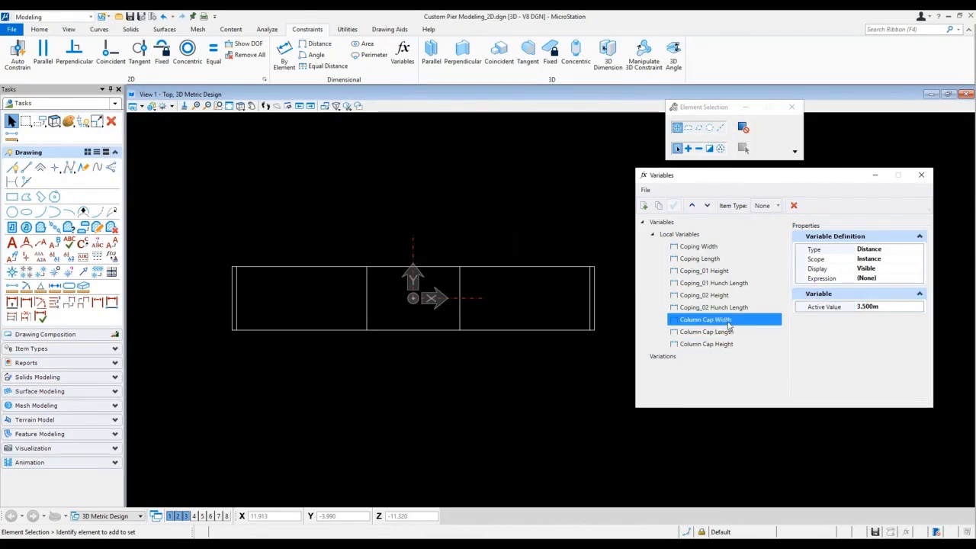
# Set the active colour to 7 and place an orthogonal block around the origin inside the coping outline.
pyautogui.click(39, 29)
pyautogui.click(32, 64)
pyautogui.click(78, 116)
pyautogui.click(12, 197)
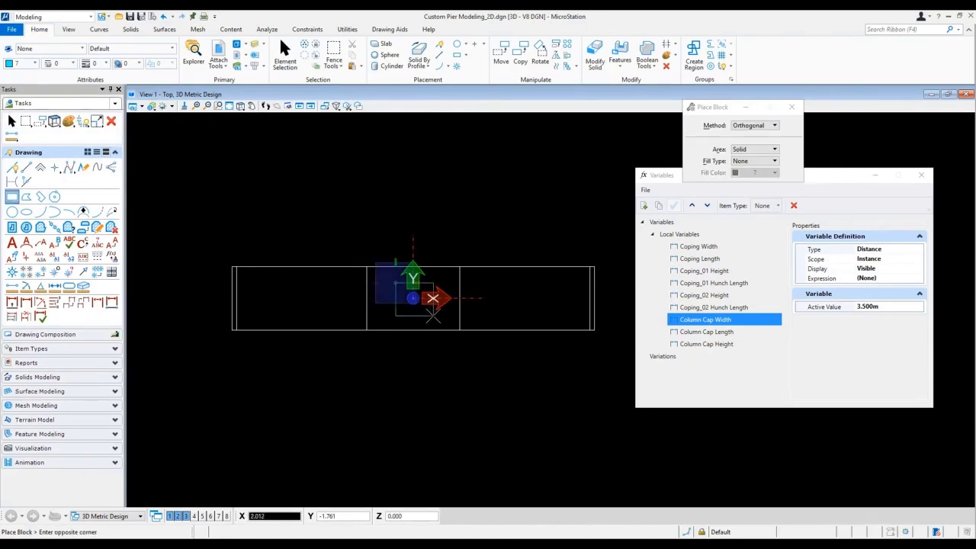
pyautogui.scroll(2, 418, 297)
pyautogui.moveTo(410, 321); pyautogui.dragTo(460, 335, button='middle')
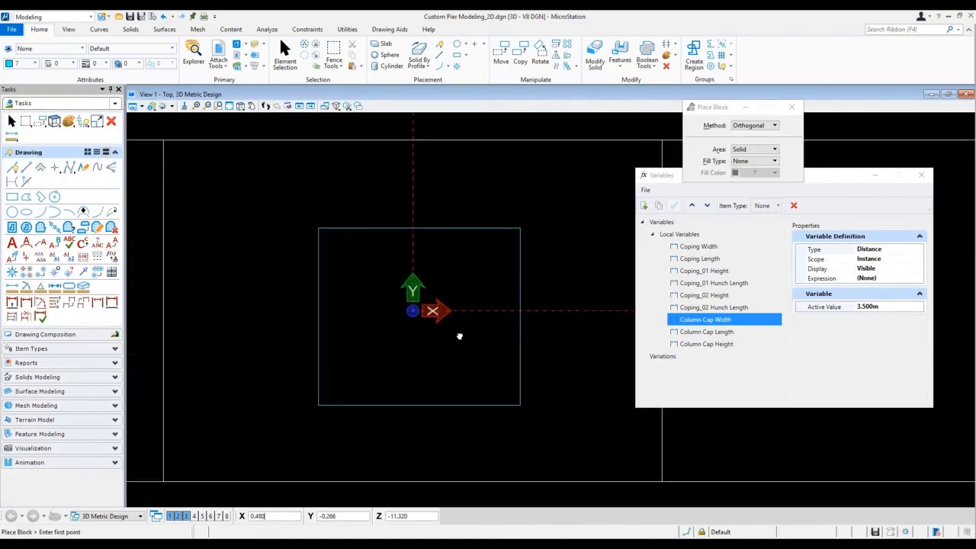
# Centre the block on the origin with equal distance constraints between its opposite edges and the Y and X axes.
pyautogui.click(312, 31)
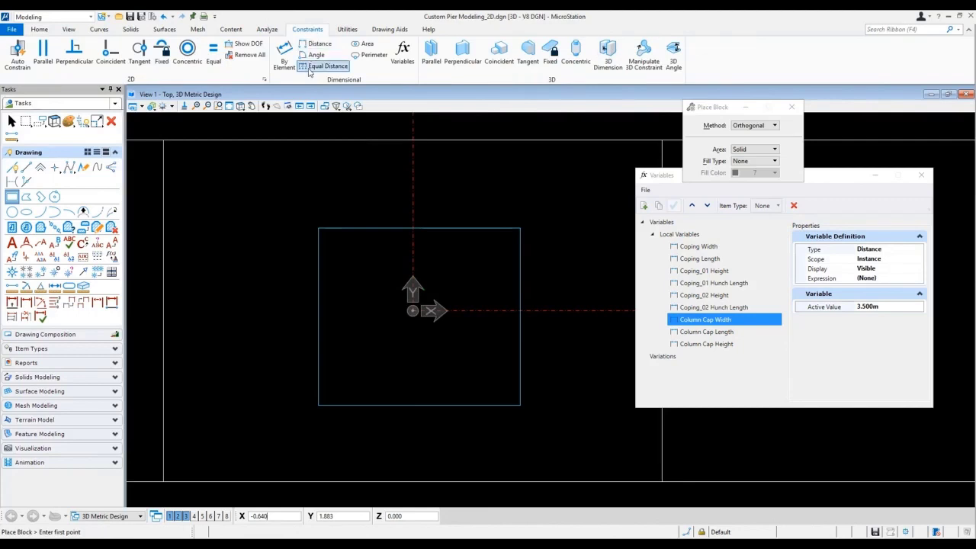
pyautogui.click(324, 65)
pyautogui.click(320, 266)
pyautogui.click(414, 270)
pyautogui.click(475, 260)
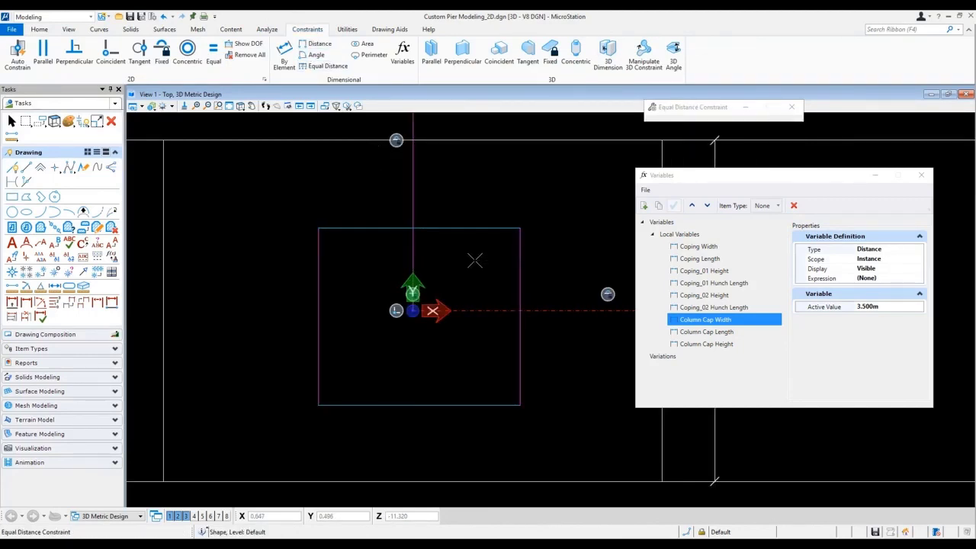
pyautogui.click(470, 310)
pyautogui.click(468, 406)
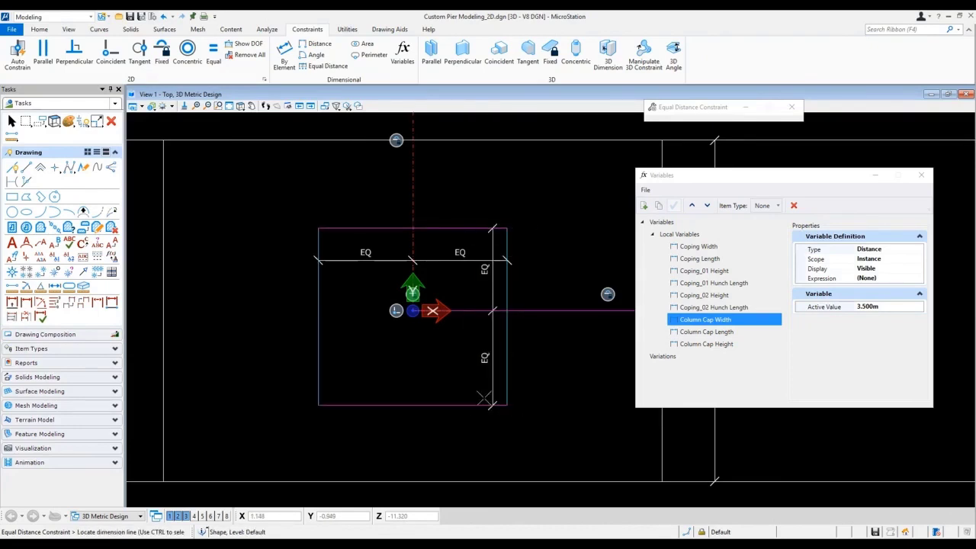
pyautogui.click(542, 404)
# Dimension the block's lower edge by element and assign the Column Cap Width variable to it.
pyautogui.click(285, 56)
pyautogui.click(408, 395)
pyautogui.click(410, 424)
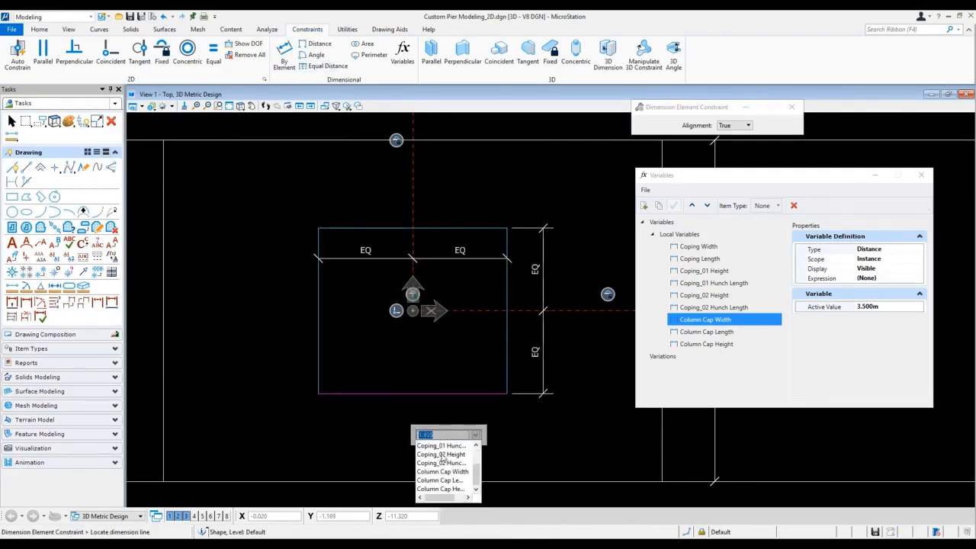
pyautogui.click(442, 472)
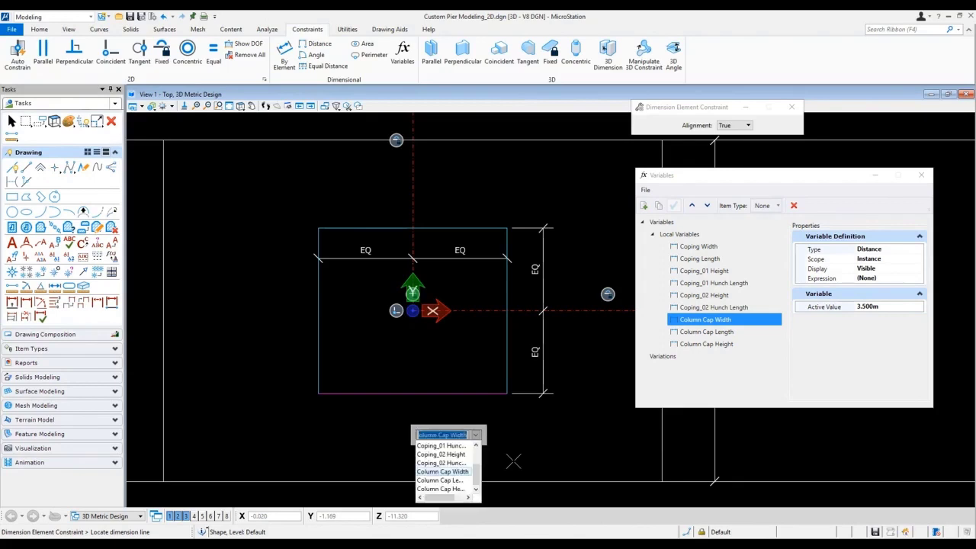
pyautogui.press('Return')
# Dimension the block's left edge and assign the Column Cap Length variable to it.
pyautogui.click(241, 320)
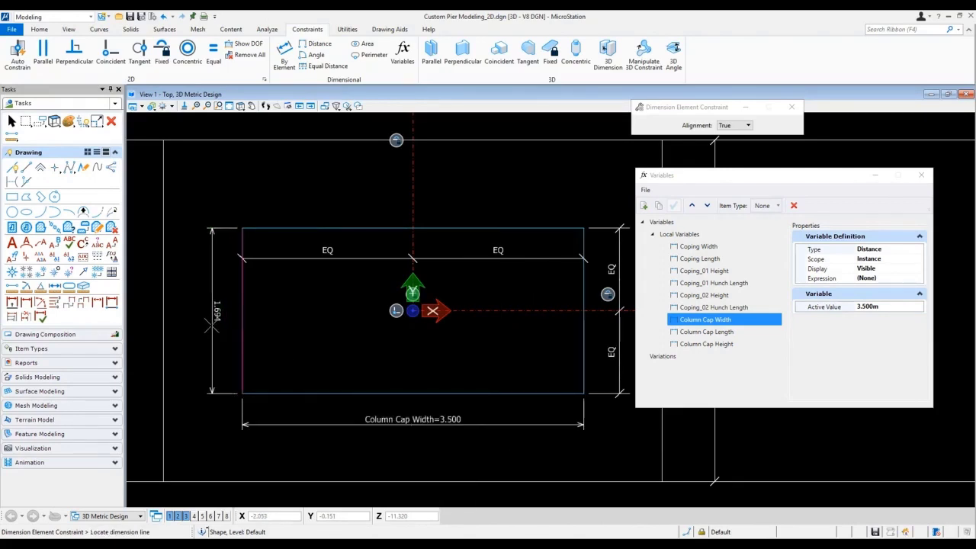
pyautogui.click(207, 324)
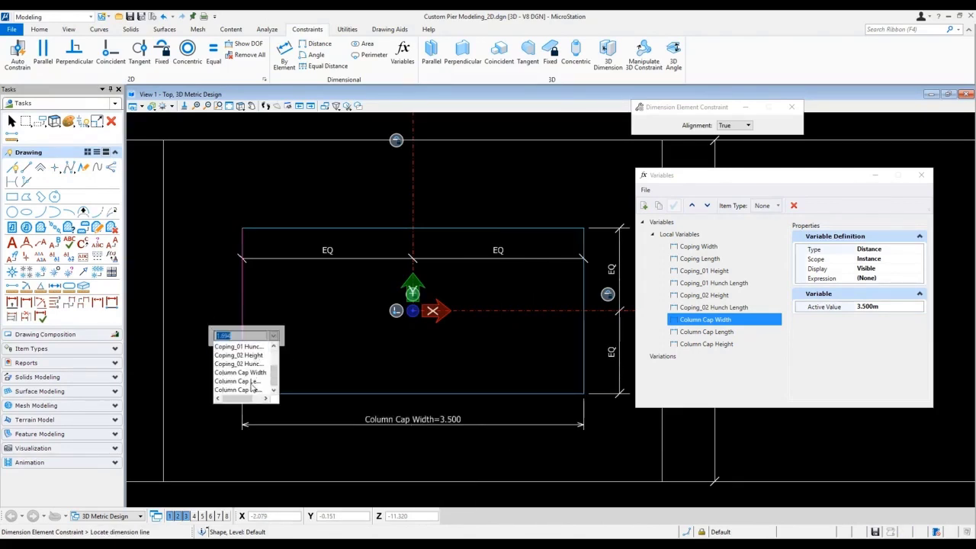
pyautogui.click(254, 381)
pyautogui.press('Return')
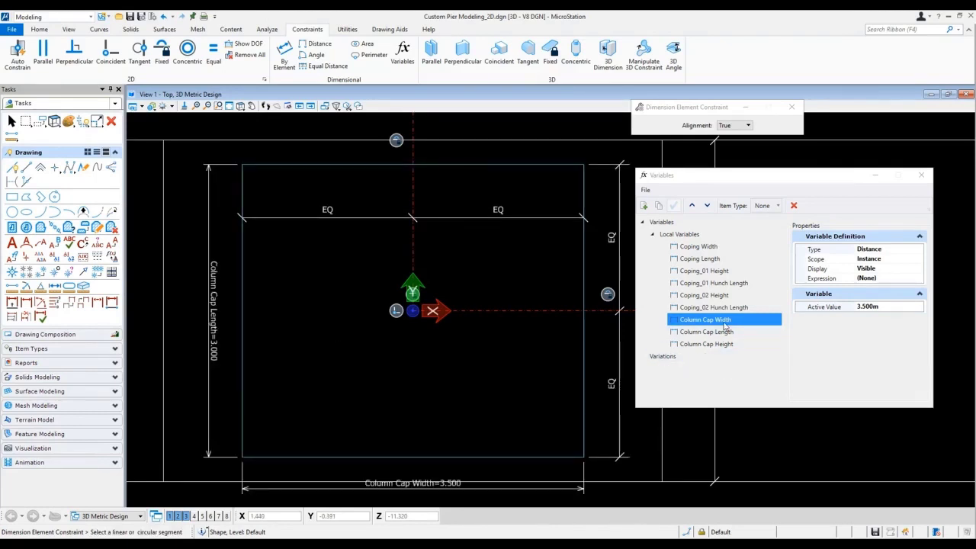
# Build the expression Coping Width - Coping_02 Hunch Length*2 for the Column Cap Width variable.
pyautogui.click(914, 278)
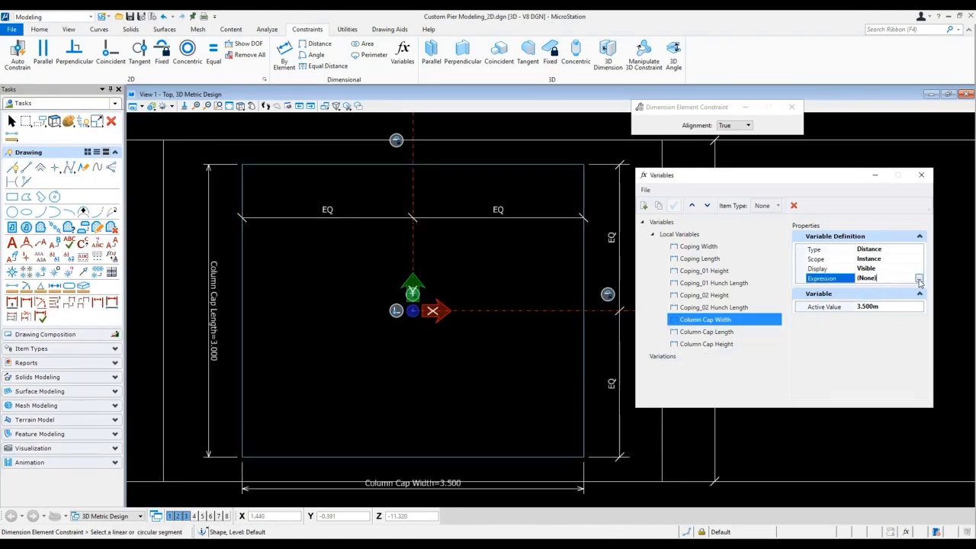
pyautogui.click(918, 279)
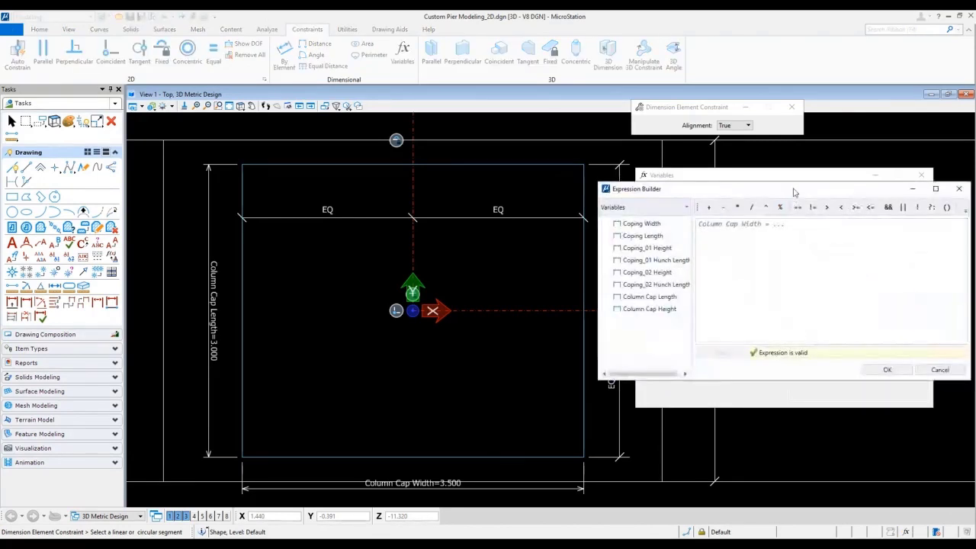
pyautogui.moveTo(796, 190); pyautogui.dragTo(732, 245)
pyautogui.doubleClick(585, 282)
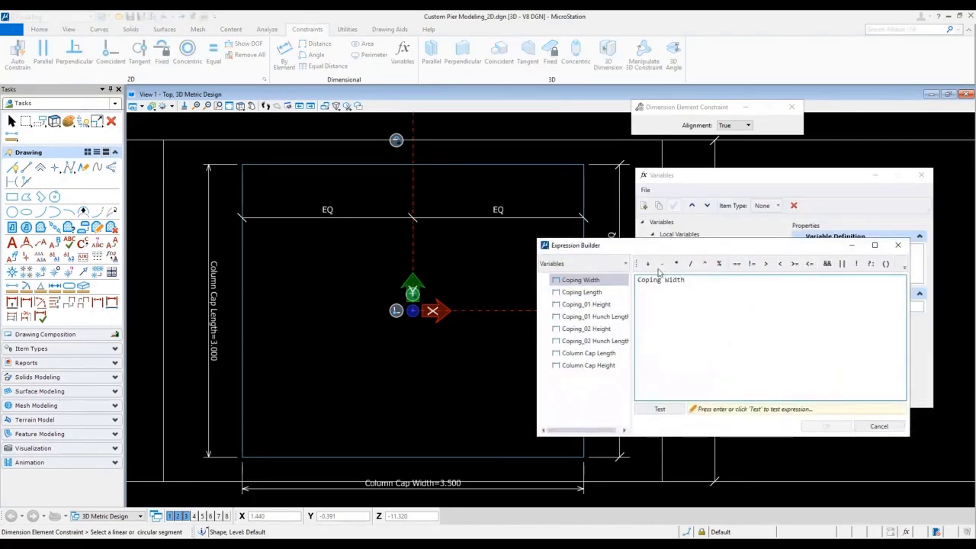
pyautogui.doubleClick(617, 342)
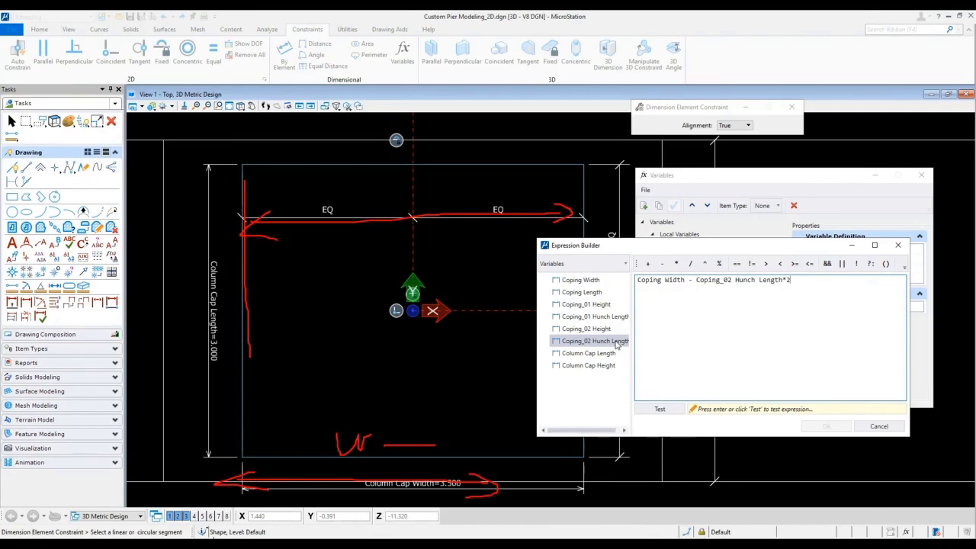
pyautogui.moveTo(247, 308)
pyautogui.mouseDown()
pyautogui.moveTo(592, 321)
pyautogui.moveTo(588, 312)
pyautogui.mouseUp()
pyautogui.moveTo(272, 293)
pyautogui.mouseDown()
pyautogui.moveTo(218, 309)
pyautogui.moveTo(273, 319)
pyautogui.mouseUp()
pyautogui.moveTo(641, 259); pyautogui.dragTo(645, 313)
pyautogui.moveTo(642, 266)
pyautogui.mouseDown()
pyautogui.moveTo(821, 312)
pyautogui.moveTo(664, 311)
pyautogui.mouseUp()
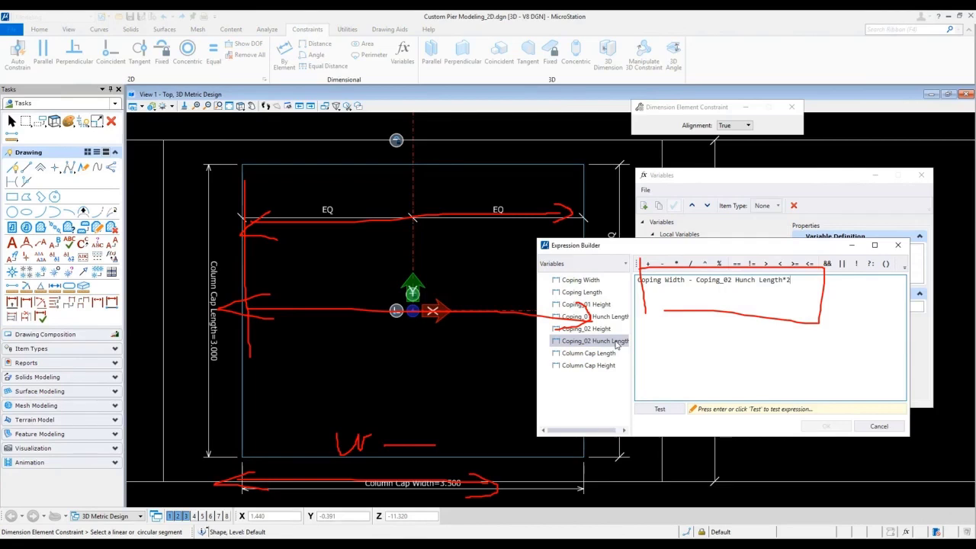
pyautogui.press('Escape')
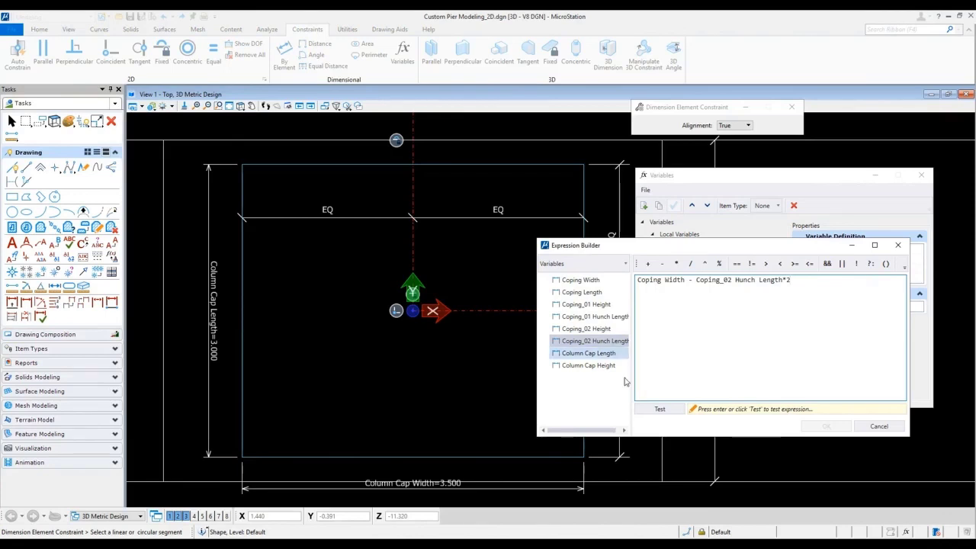
# Test the Column Cap Width expression and accept it.
pyautogui.click(660, 408)
pyautogui.click(813, 429)
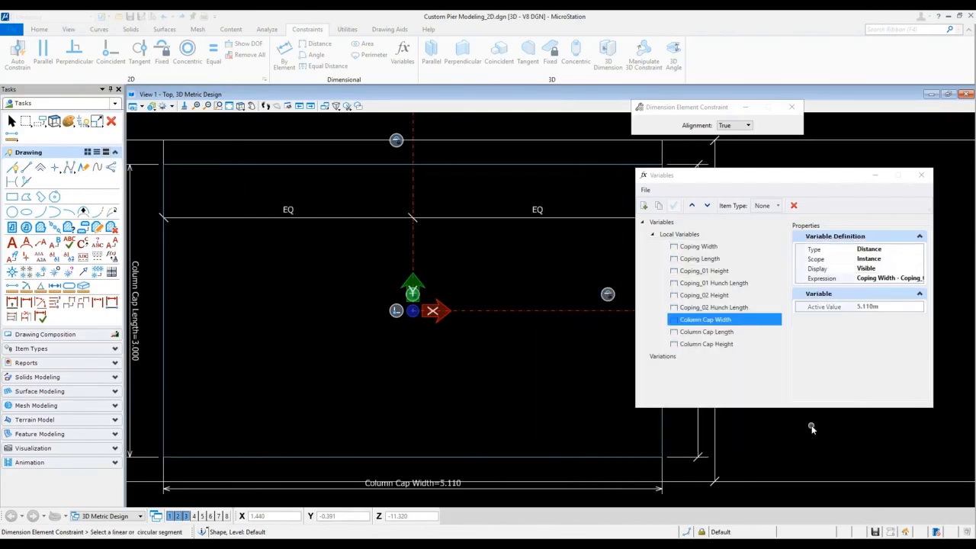
# Set the Column Cap Length variable's expression to Coping Length, testing and accepting it.
pyautogui.click(720, 332)
pyautogui.click(902, 277)
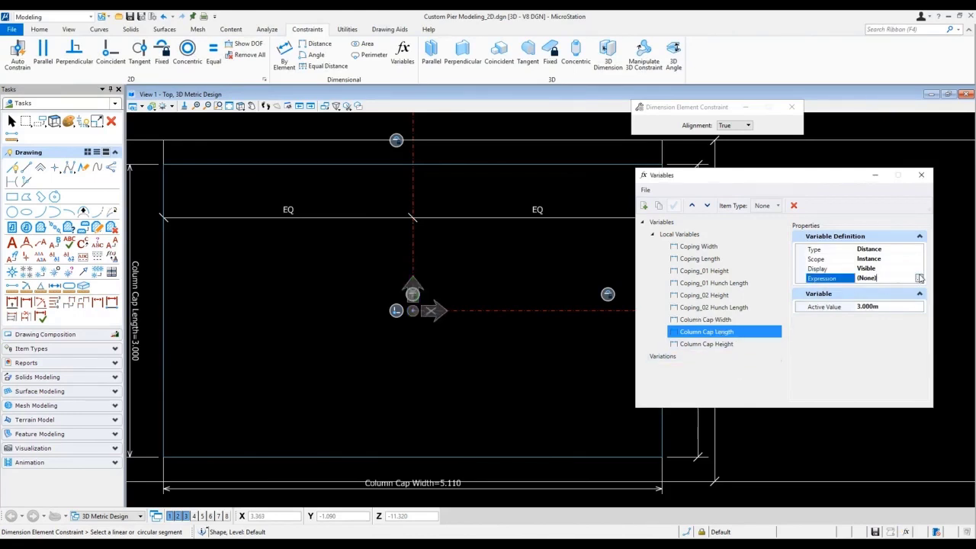
pyautogui.click(920, 277)
pyautogui.doubleClick(642, 235)
pyautogui.click(721, 352)
pyautogui.click(887, 369)
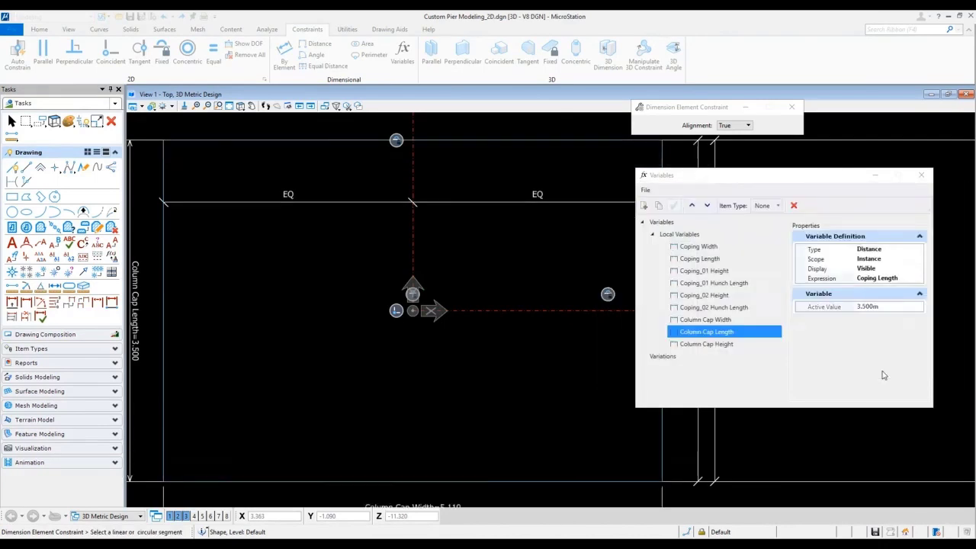
# Set the display of the Column Cap Length and Column Cap Width variables to Hidden.
pyautogui.click(877, 268)
pyautogui.click(918, 268)
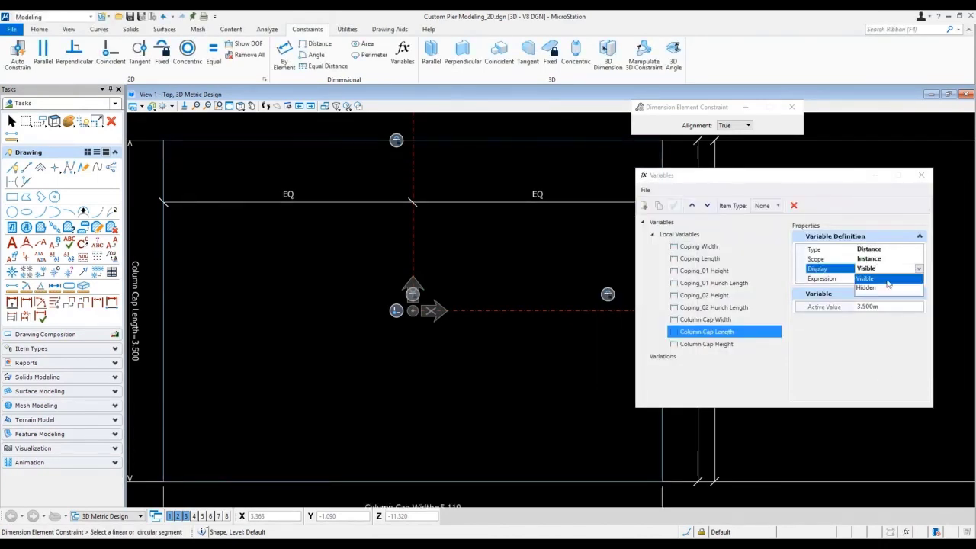
pyautogui.click(865, 292)
pyautogui.click(729, 319)
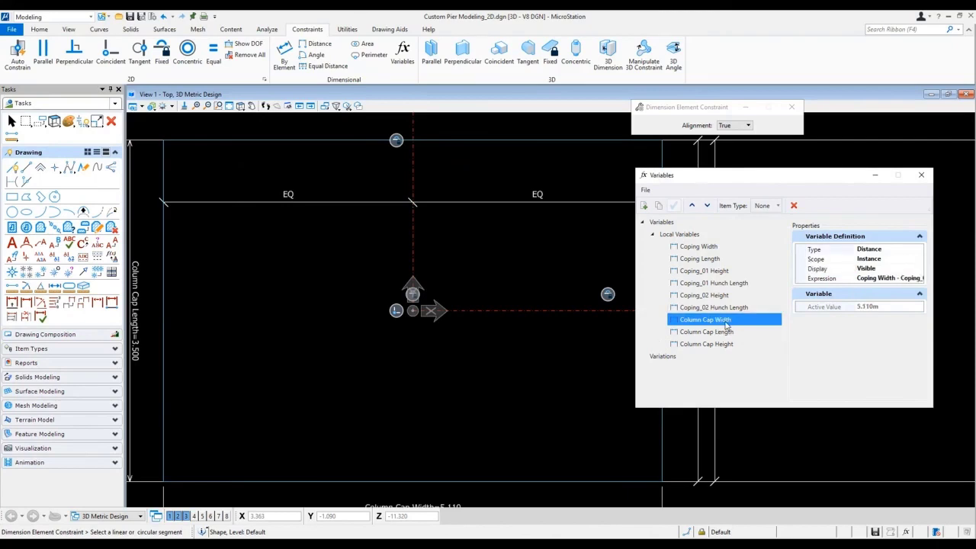
pyautogui.click(918, 268)
pyautogui.click(919, 269)
pyautogui.click(866, 288)
# Set the active value of Coping_02 Hunch Length to 7.455 m.
pyautogui.scroll(-2, 465, 367)
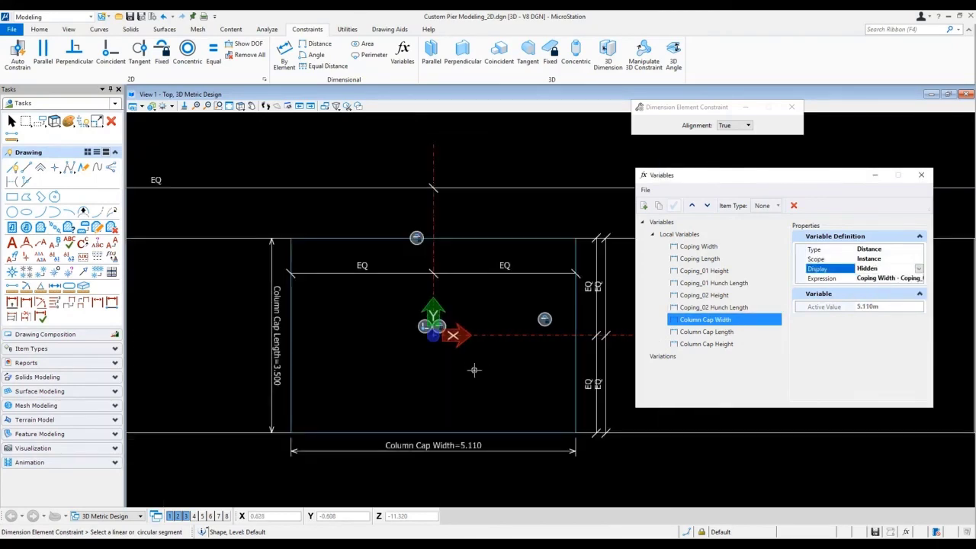
pyautogui.scroll(1, 446, 363)
pyautogui.click(729, 308)
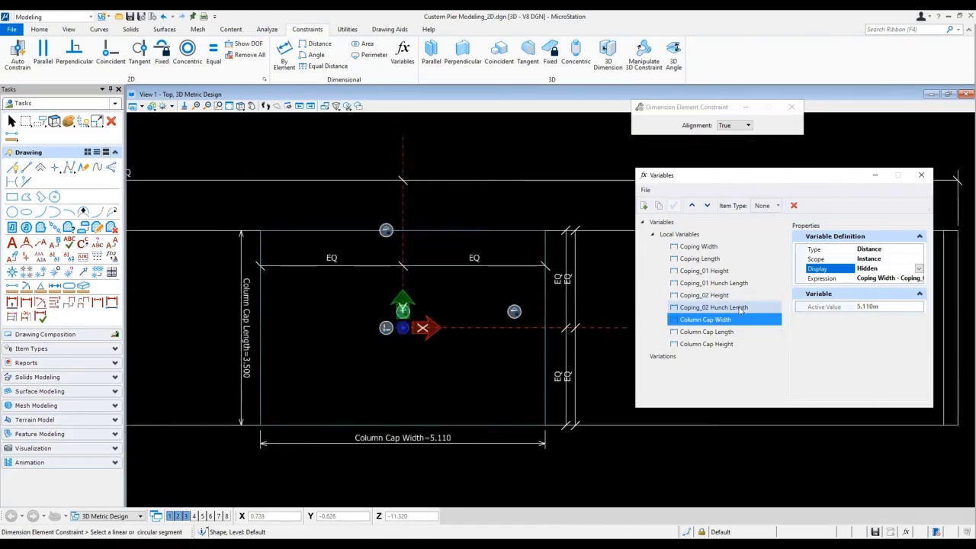
pyautogui.click(892, 308)
pyautogui.moveTo(893, 307); pyautogui.dragTo(807, 308)
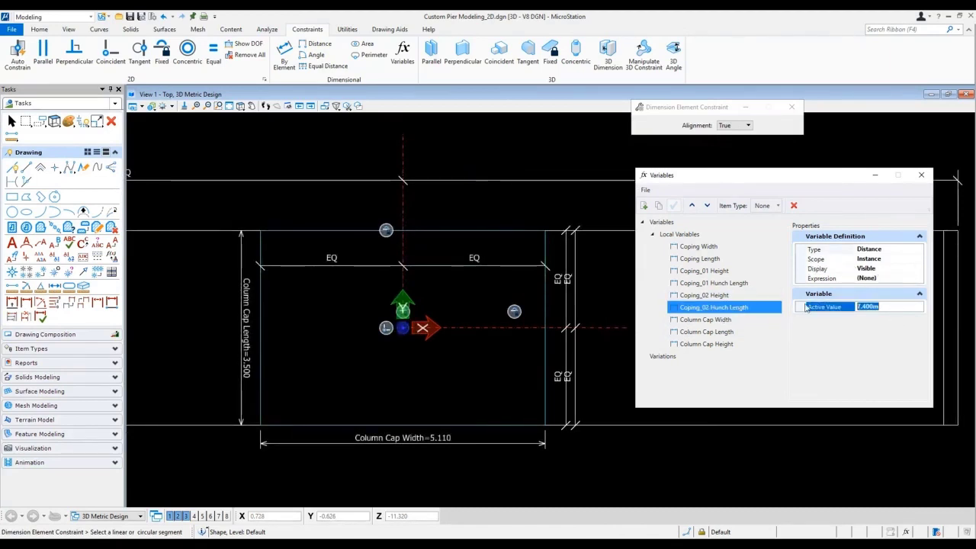
pyautogui.write('7.455')
pyautogui.press('Return')
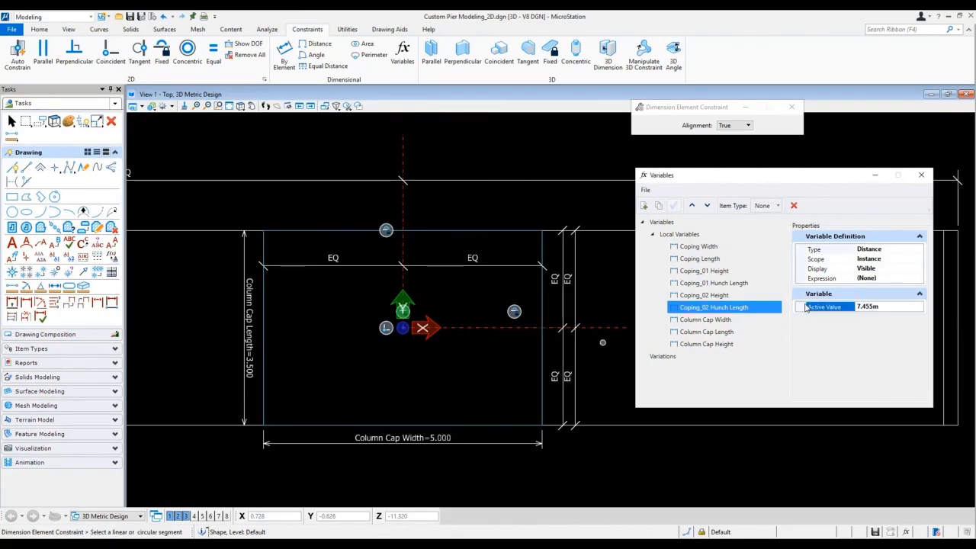
# Create two new local distance variables named Column Width and Column Length.
pyautogui.rightClick(462, 386)
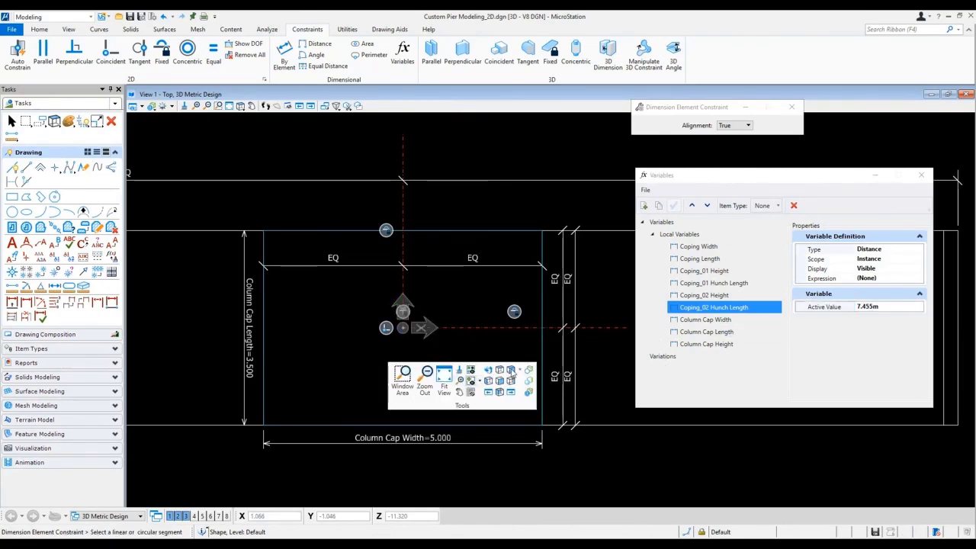
pyautogui.click(510, 370)
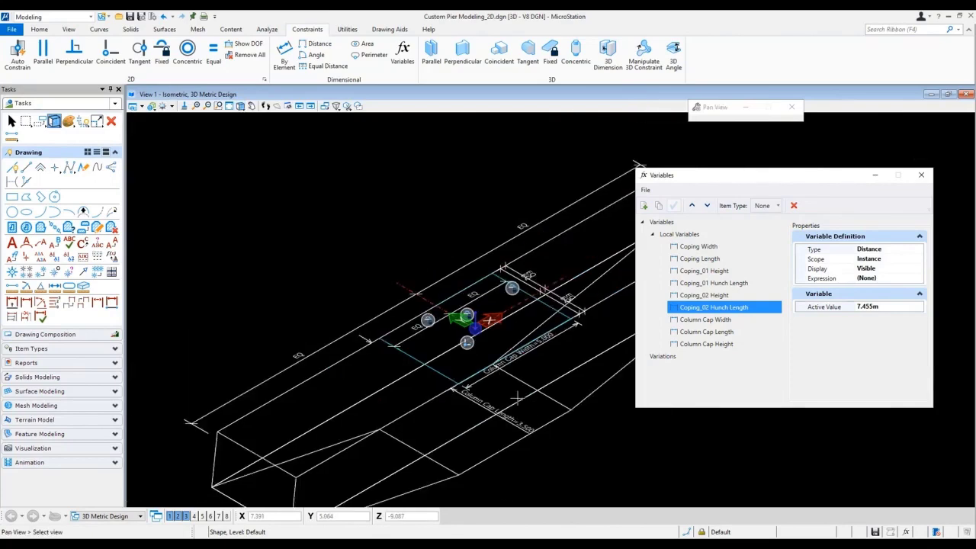
pyautogui.click(706, 344)
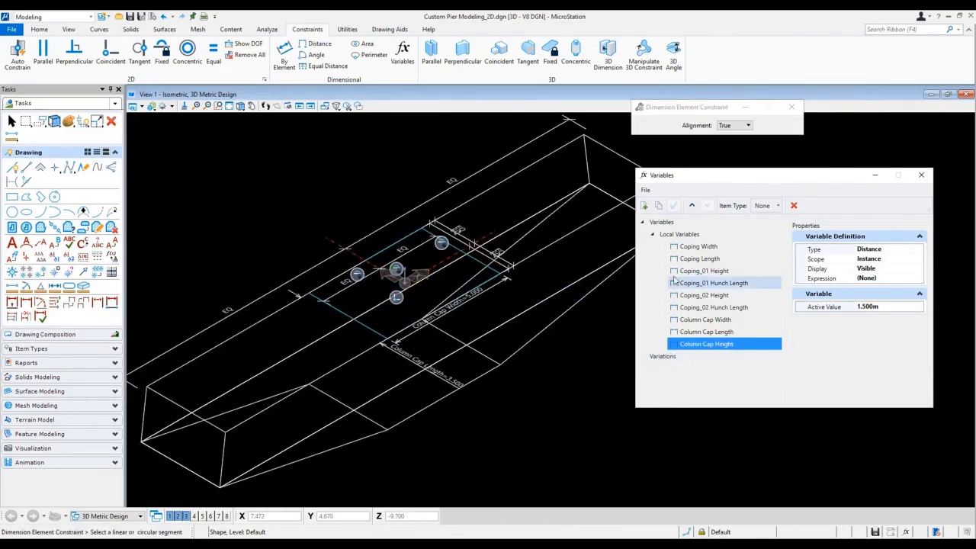
pyautogui.click(644, 206)
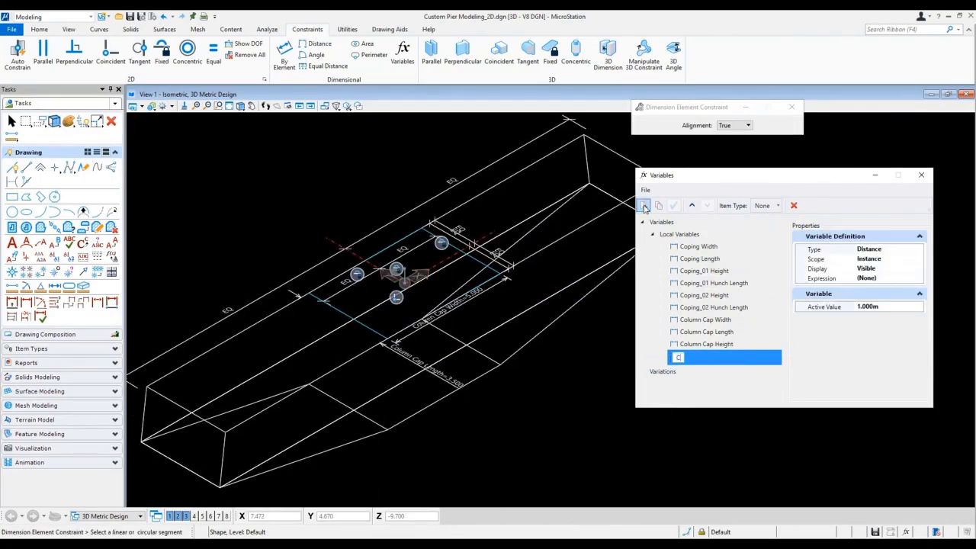
pyautogui.write('Column Width')
pyautogui.press('Return')
pyautogui.click(655, 206)
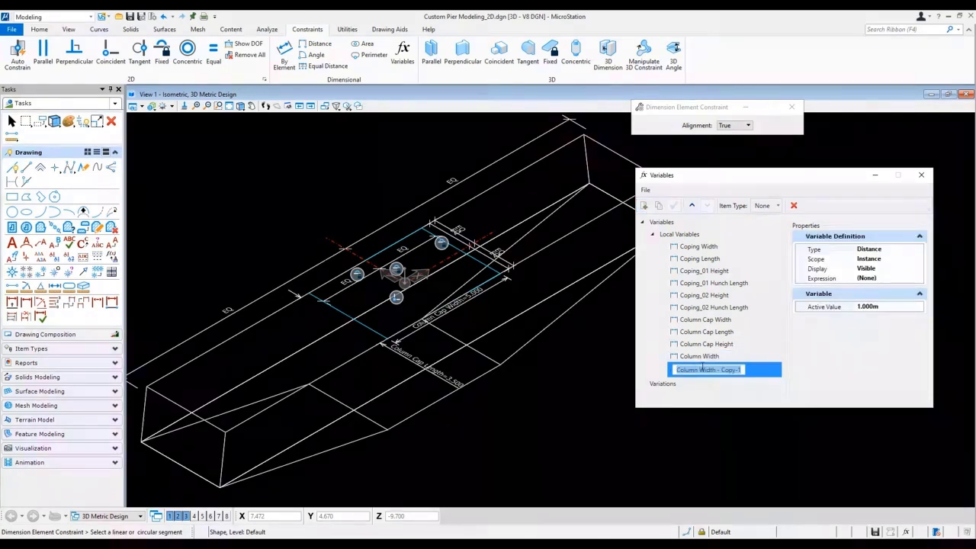
pyautogui.write('Column Length')
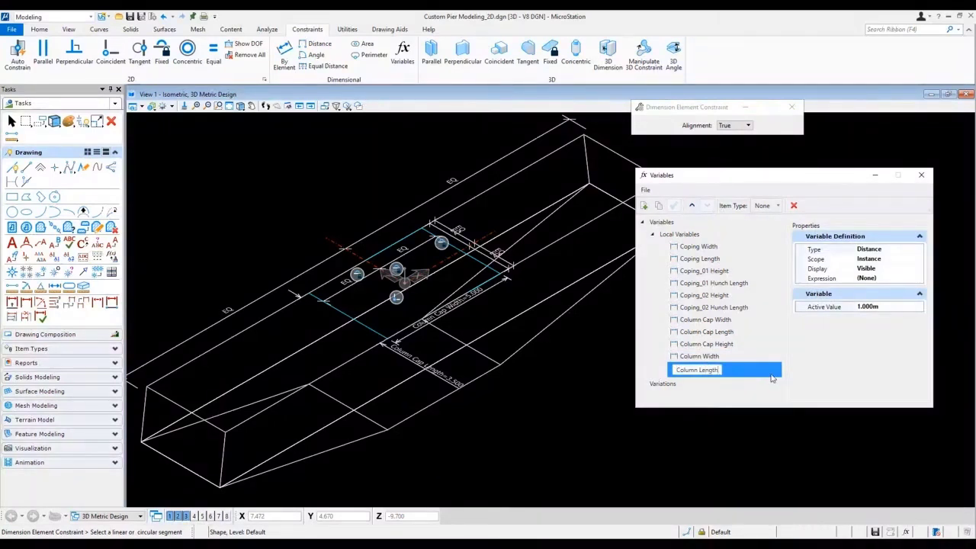
pyautogui.press('Return')
# Set the active value of Column Width to 3.5 m and of Column Length to 3 m.
pyautogui.click(885, 305)
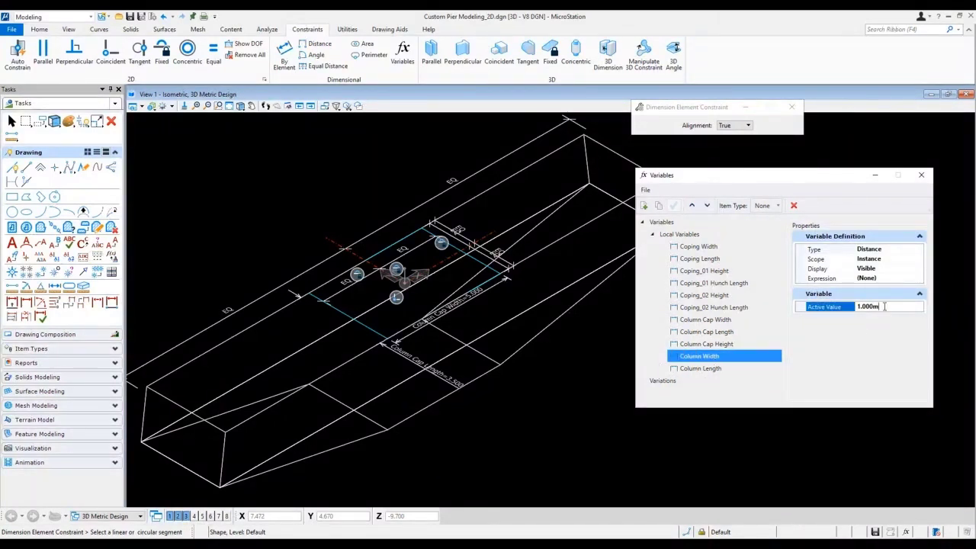
pyautogui.doubleClick(895, 306)
pyautogui.write('3.5')
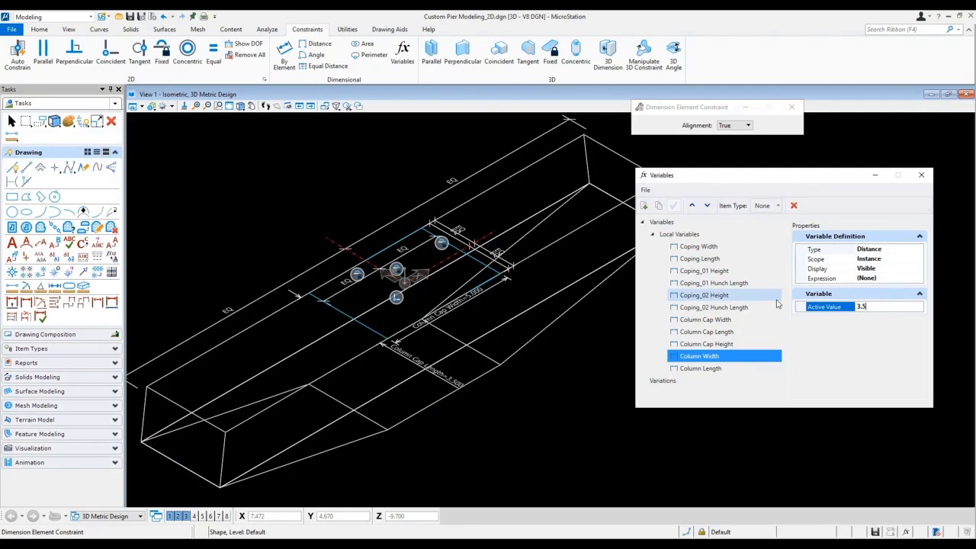
pyautogui.press('Return')
pyautogui.click(694, 368)
pyautogui.press('Tab')
pyautogui.write('3')
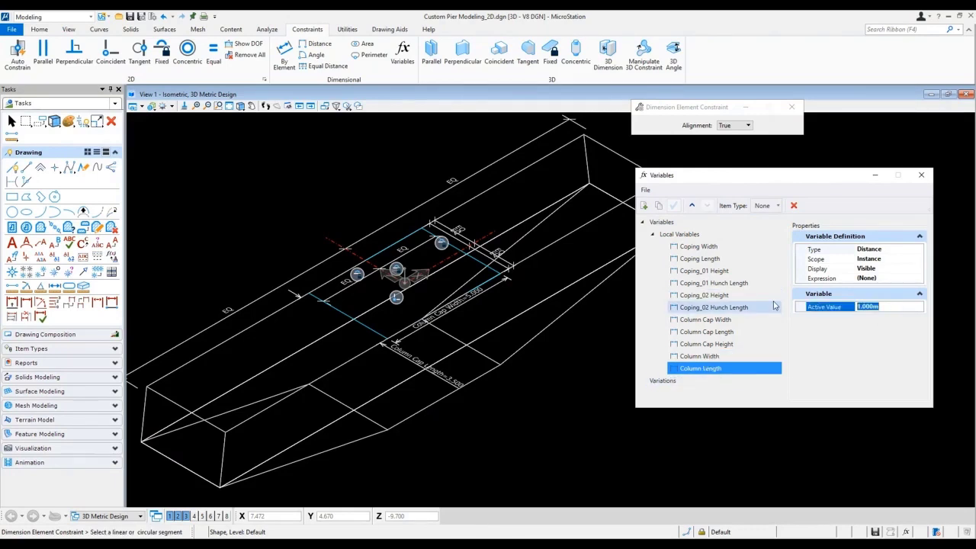
pyautogui.press('Return')
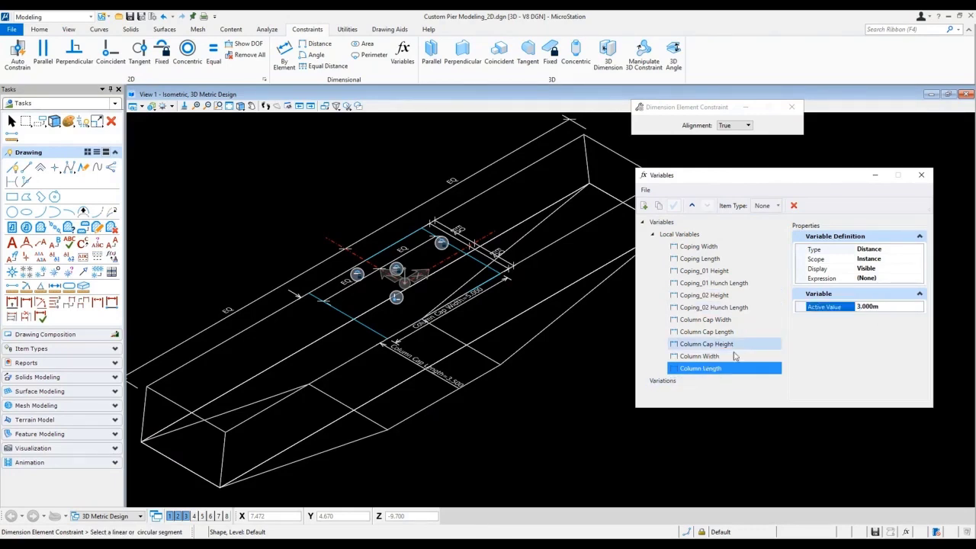
# Create a variable named Column Cap Width Scale with type Number and its display set to Hidden.
pyautogui.click(644, 206)
pyautogui.write('Column Cap Width Scale')
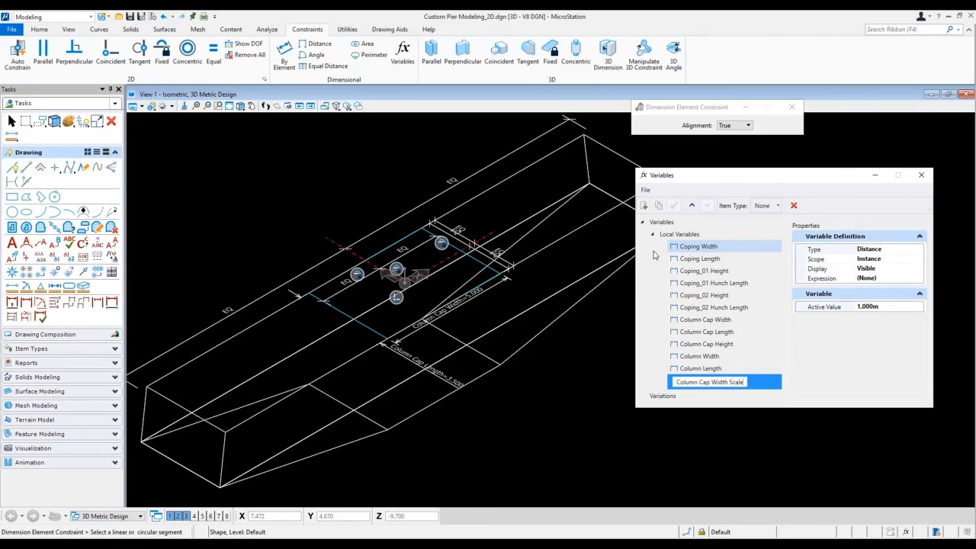
pyautogui.press('Return')
pyautogui.click(919, 250)
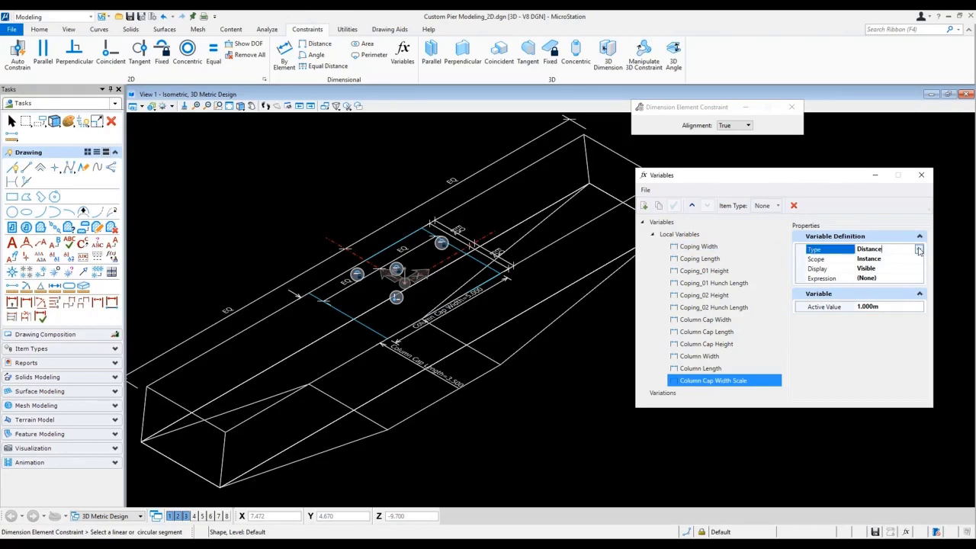
pyautogui.click(919, 250)
pyautogui.click(877, 268)
pyautogui.click(892, 269)
pyautogui.click(918, 268)
pyautogui.click(873, 291)
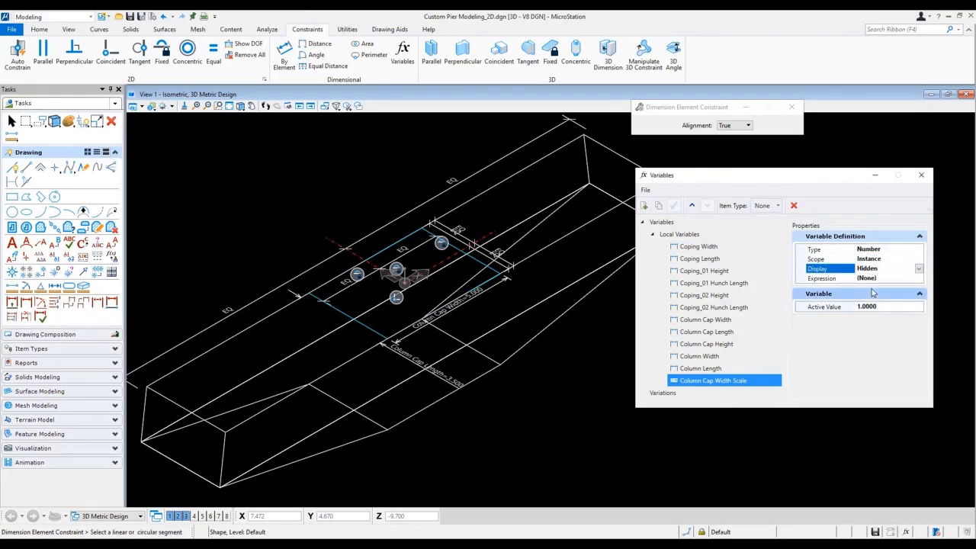
# Set the Column Cap Width Scale expression to Column Width / Column Cap Width, testing and accepting it.
pyautogui.click(919, 279)
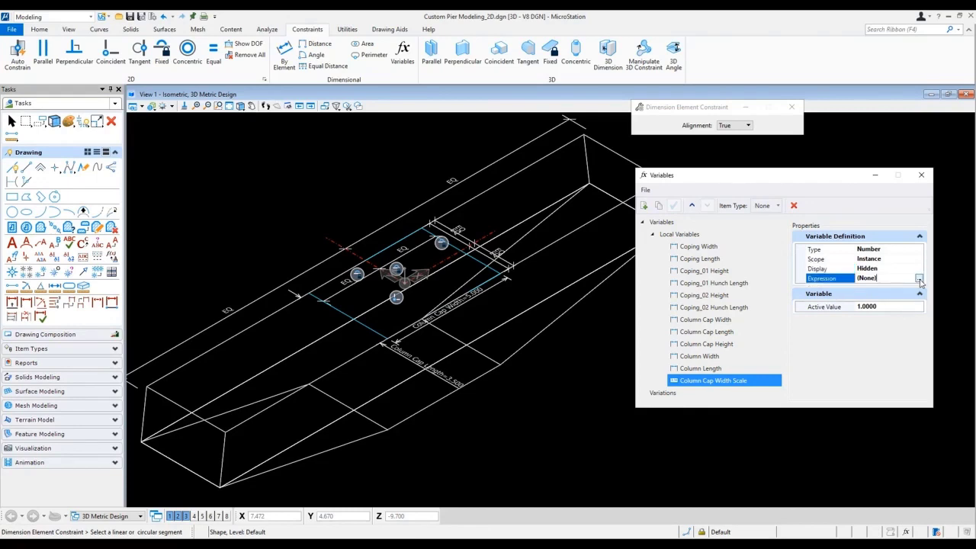
pyautogui.click(919, 279)
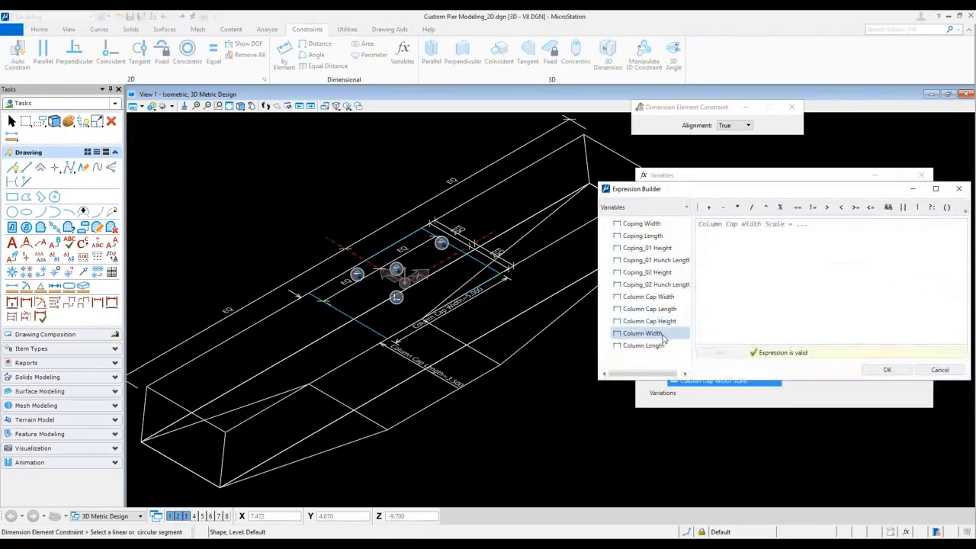
pyautogui.moveTo(733, 192); pyautogui.dragTo(679, 173)
pyautogui.click(604, 314)
pyautogui.doubleClick(605, 314)
pyautogui.click(696, 187)
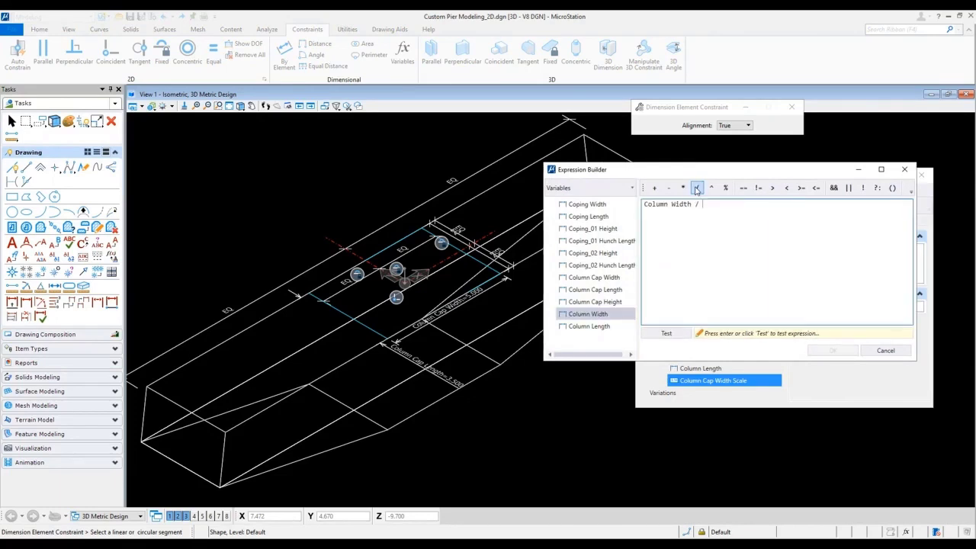
pyautogui.click(623, 279)
pyautogui.doubleClick(622, 279)
pyautogui.click(667, 333)
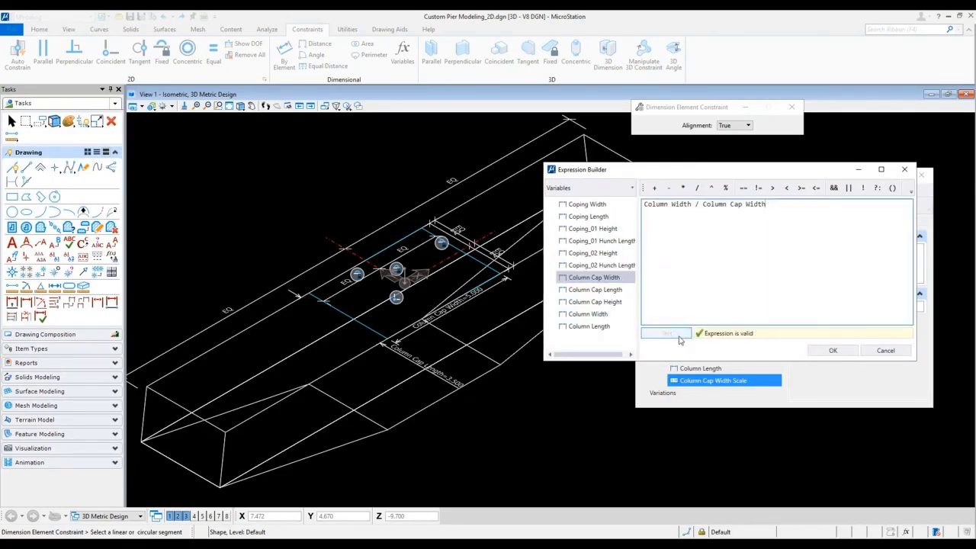
pyautogui.click(832, 350)
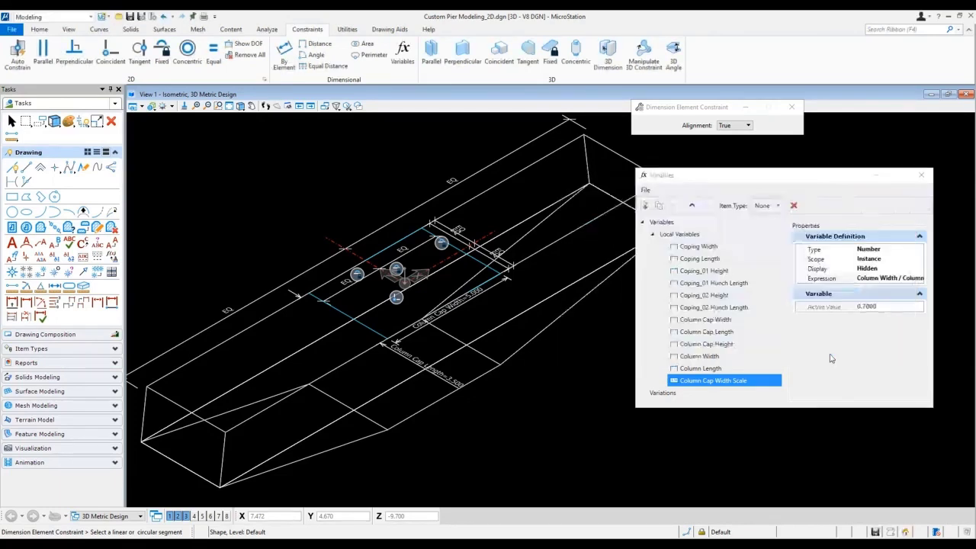
# Duplicate the Column Cap Width Scale variable and name the copy Column Cap Length Scale.
pyautogui.click(659, 205)
pyautogui.click(712, 392)
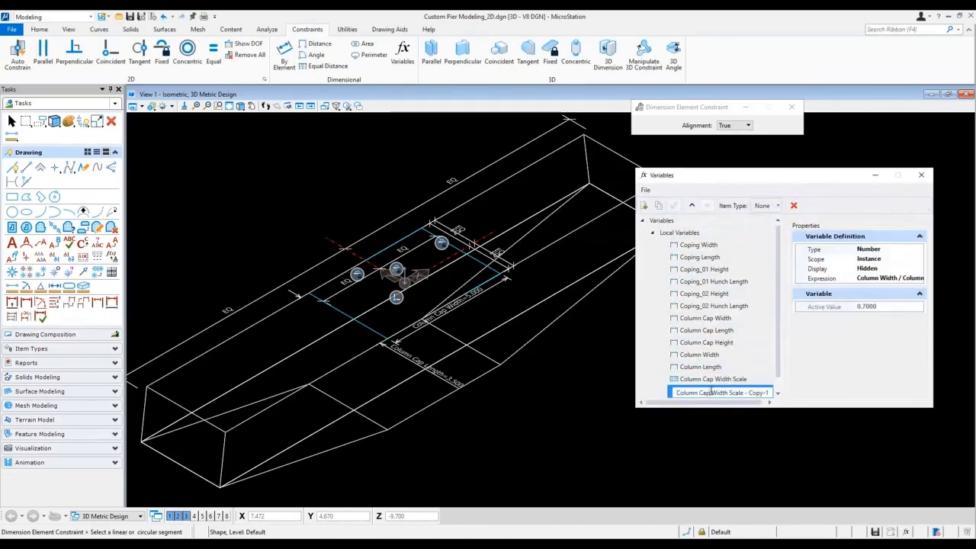
pyautogui.doubleClick(719, 392)
pyautogui.write('Length')
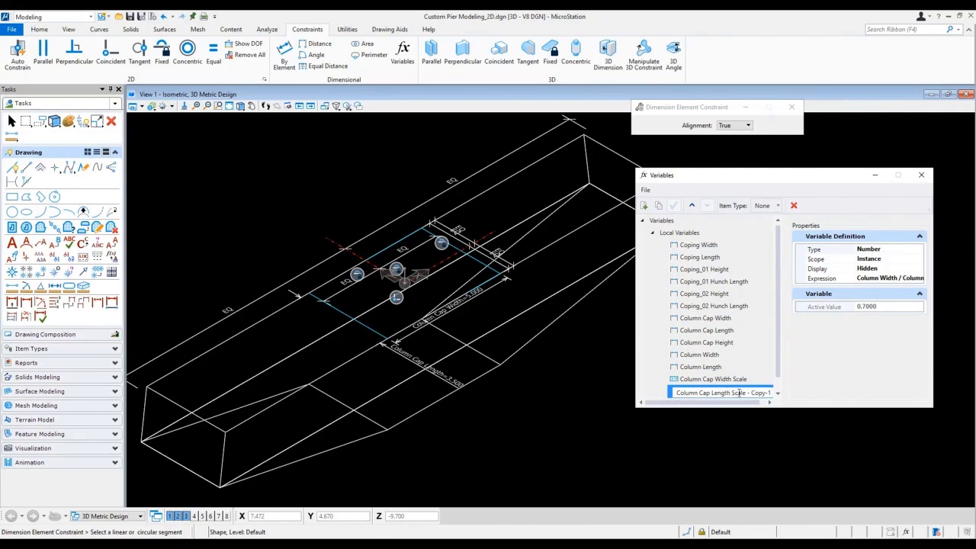
pyautogui.moveTo(746, 392); pyautogui.dragTo(791, 395)
pyautogui.press('Delete')
pyautogui.press('Return')
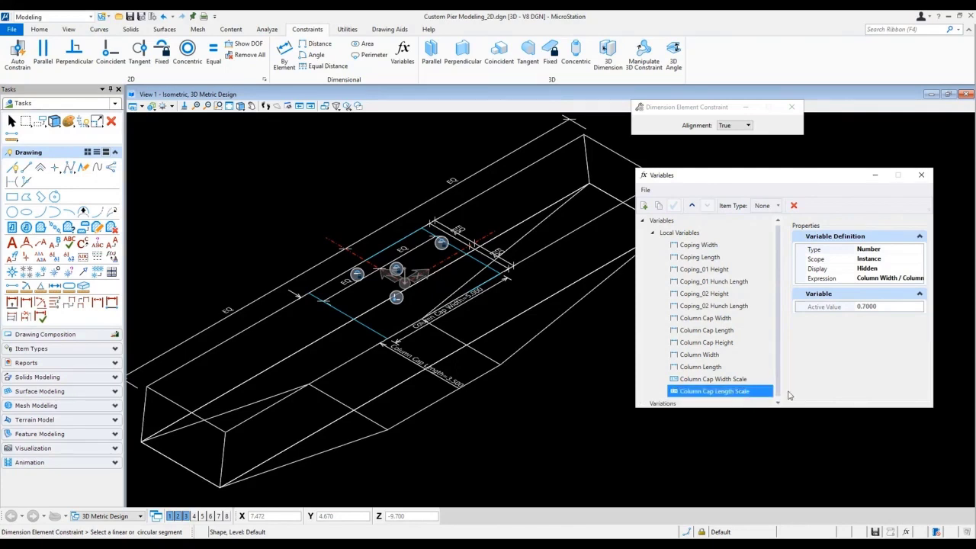
# Change the Column Cap Length Scale expression to Column Length / Column Cap Length, testing and accepting it.
pyautogui.click(918, 279)
pyautogui.click(919, 279)
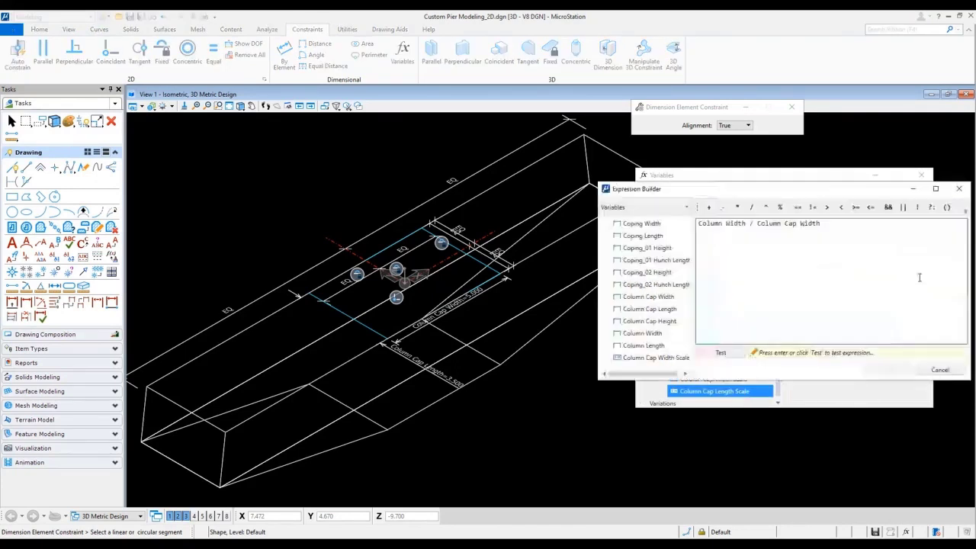
pyautogui.moveTo(698, 224); pyautogui.dragTo(746, 224)
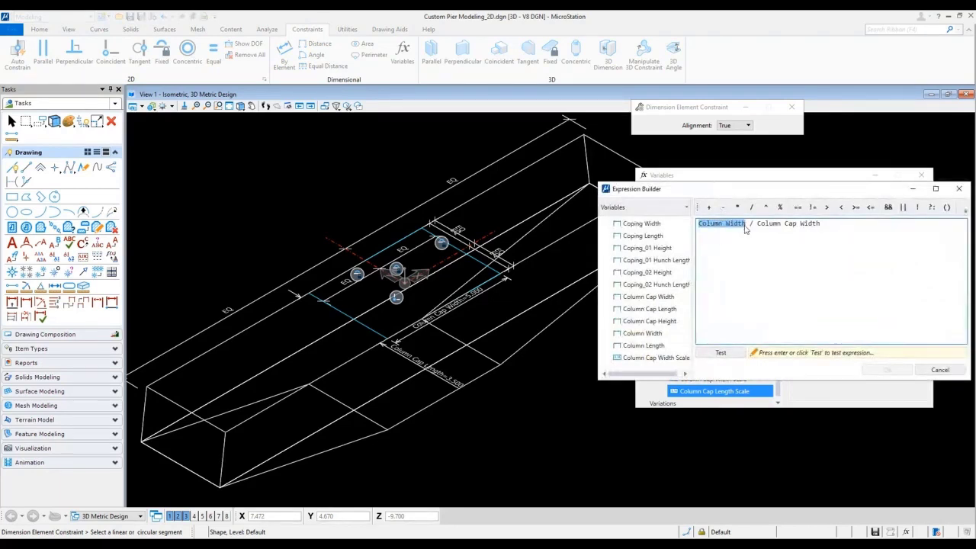
pyautogui.press('Delete')
pyautogui.doubleClick(643, 345)
pyautogui.moveTo(763, 225); pyautogui.dragTo(821, 223)
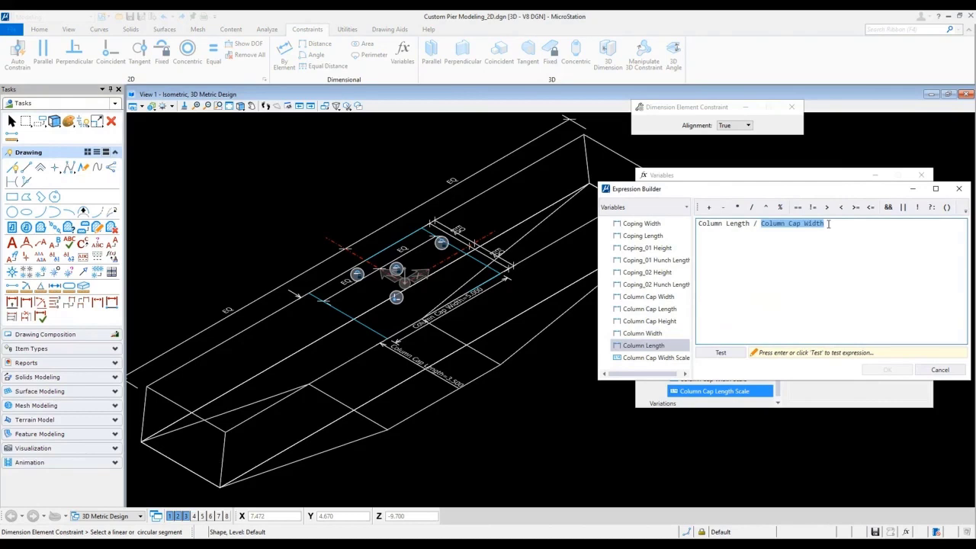
pyautogui.press('Delete')
pyautogui.doubleClick(648, 308)
pyautogui.click(720, 352)
pyautogui.click(887, 370)
# Reorder the variables so Column Cap Width Scale and Column Cap Length Scale sit directly below Column Cap Height.
pyautogui.click(725, 379)
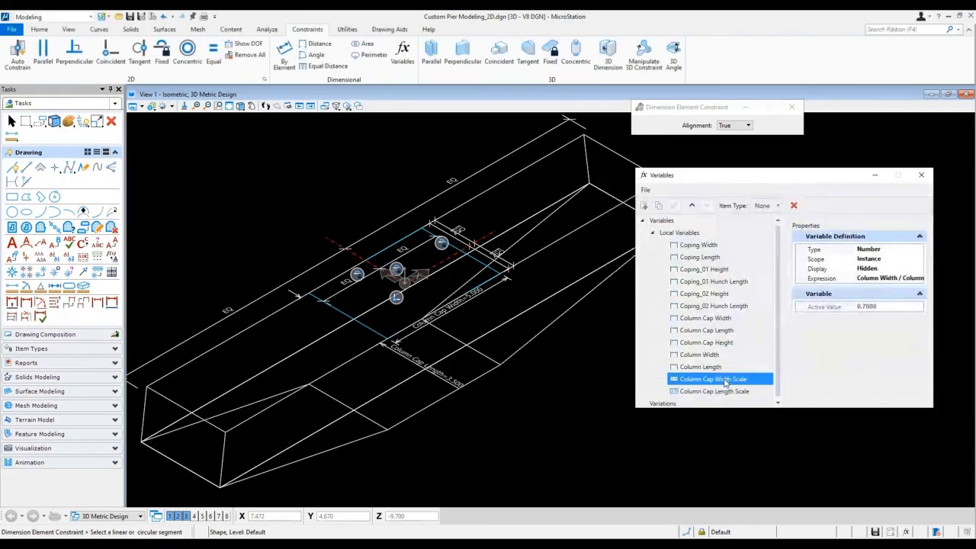
pyautogui.click(692, 205)
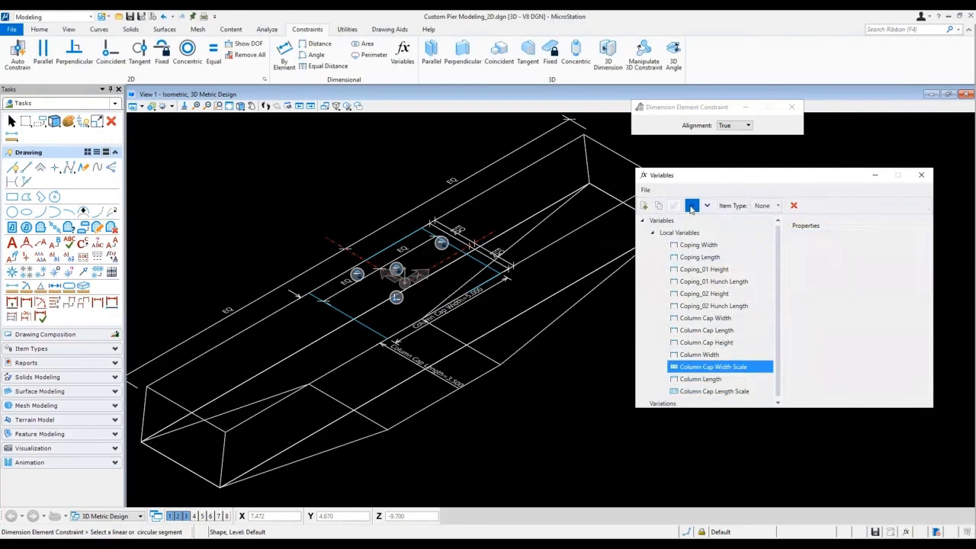
pyautogui.click(692, 205)
pyautogui.press('Down')
pyautogui.press('Down')
pyautogui.press('Down')
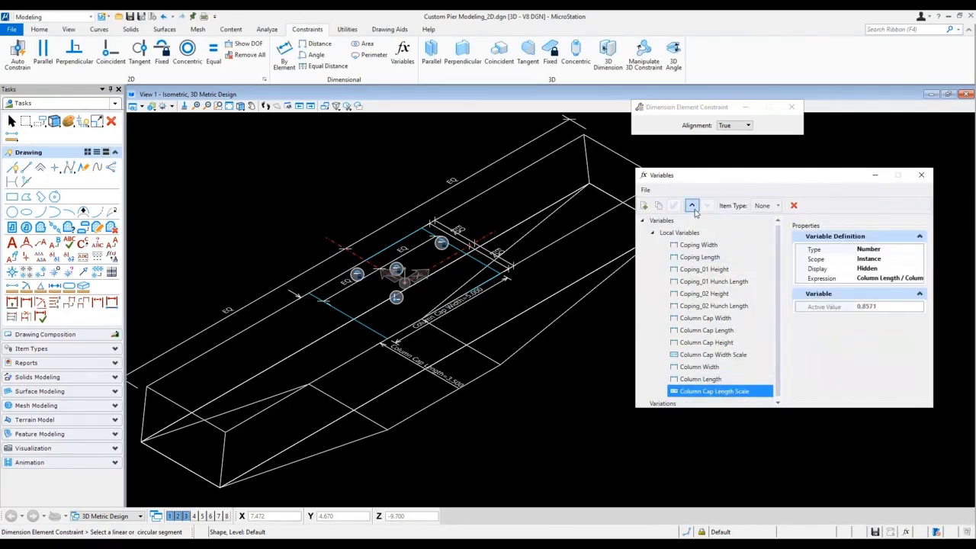
pyautogui.click(692, 205)
pyautogui.click(692, 205)
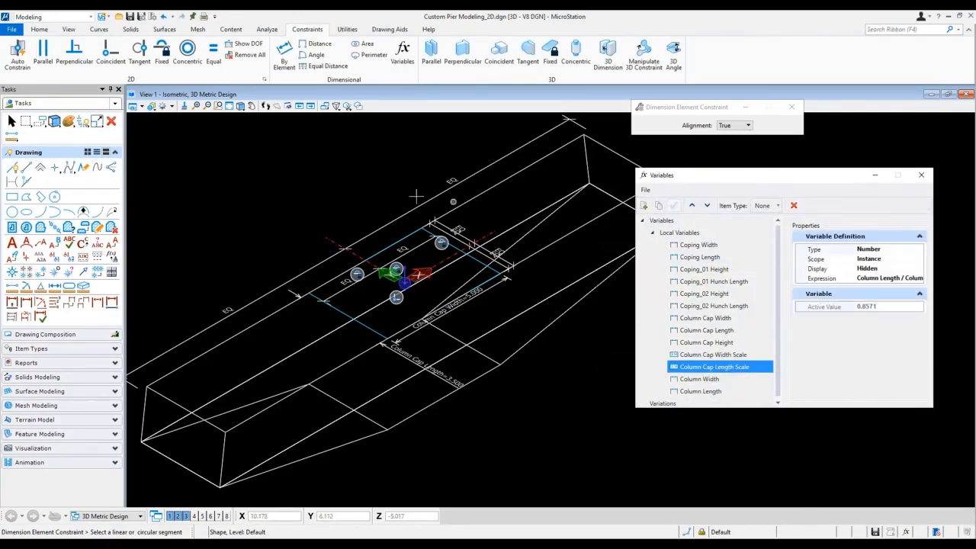
# Move the column cap profile 6 m straight down, below the coping.
pyautogui.click(349, 162)
pyautogui.press('space')
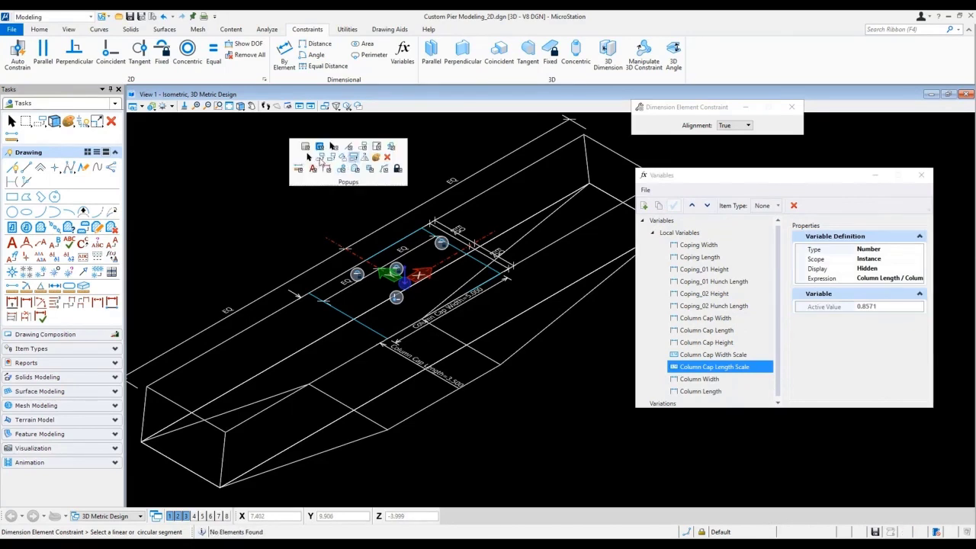
pyautogui.click(342, 161)
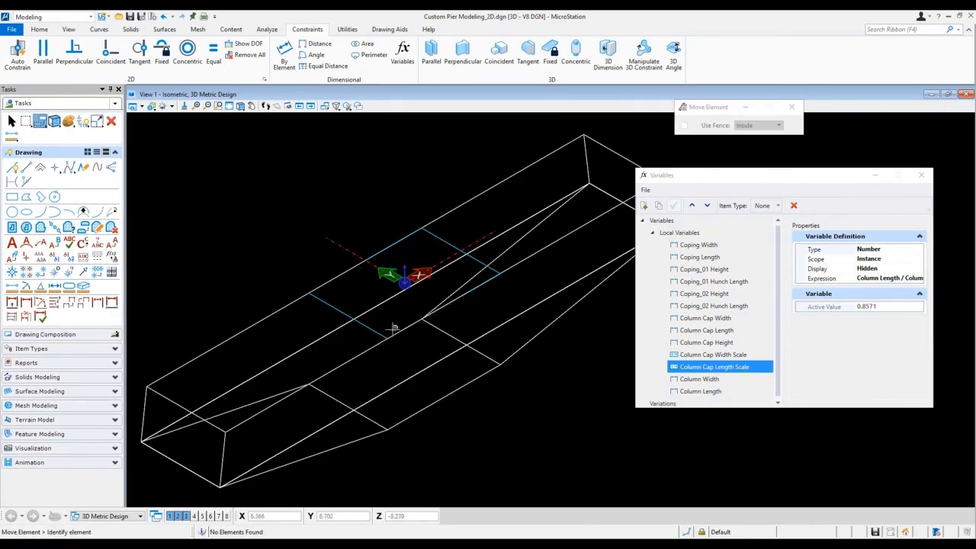
pyautogui.click(445, 304)
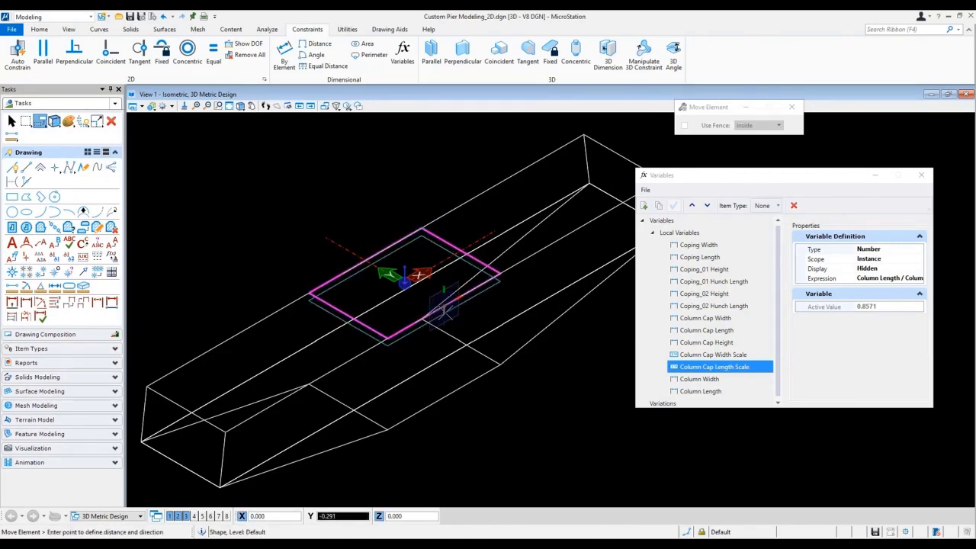
pyautogui.write('6')
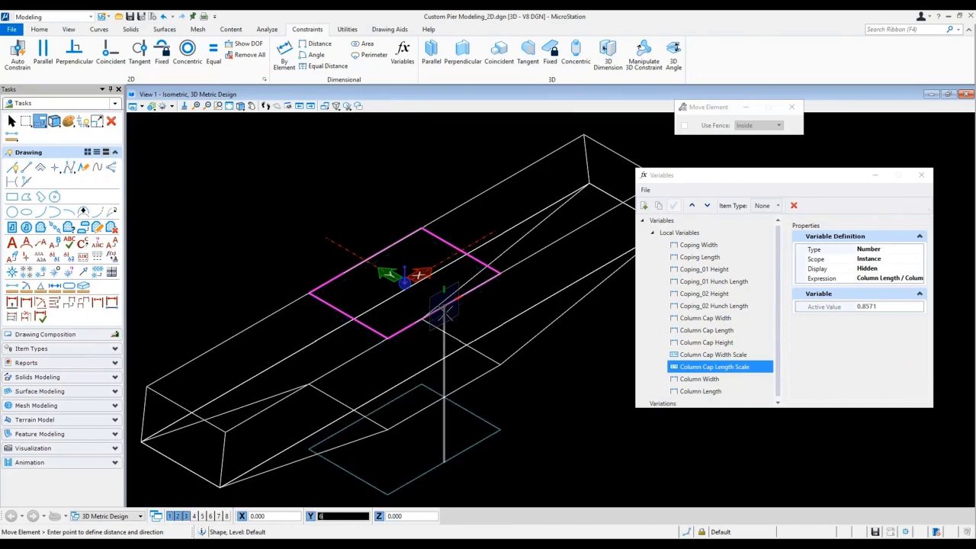
pyautogui.click(444, 311)
# Add a 3D dimensional constraint between the lower coping solid's top face and the column cap profile, driven by Coping_02 Height.
pyautogui.moveTo(529, 399); pyautogui.dragTo(515, 319, button='middle')
pyautogui.click(608, 56)
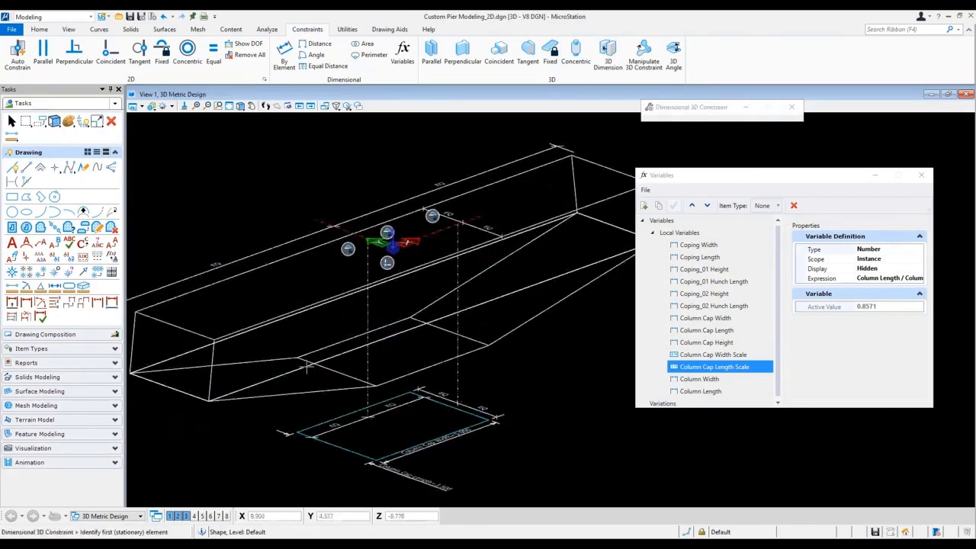
pyautogui.click(332, 333)
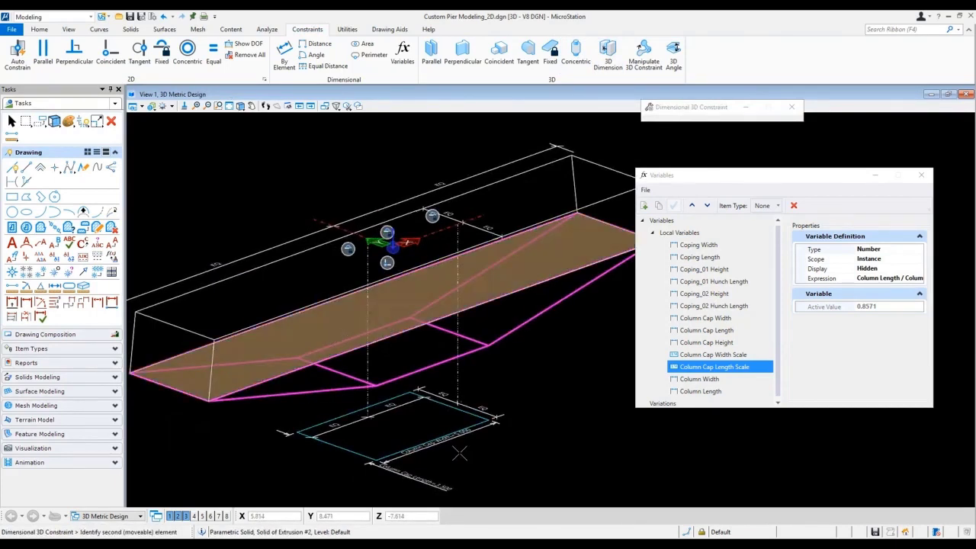
pyautogui.click(411, 446)
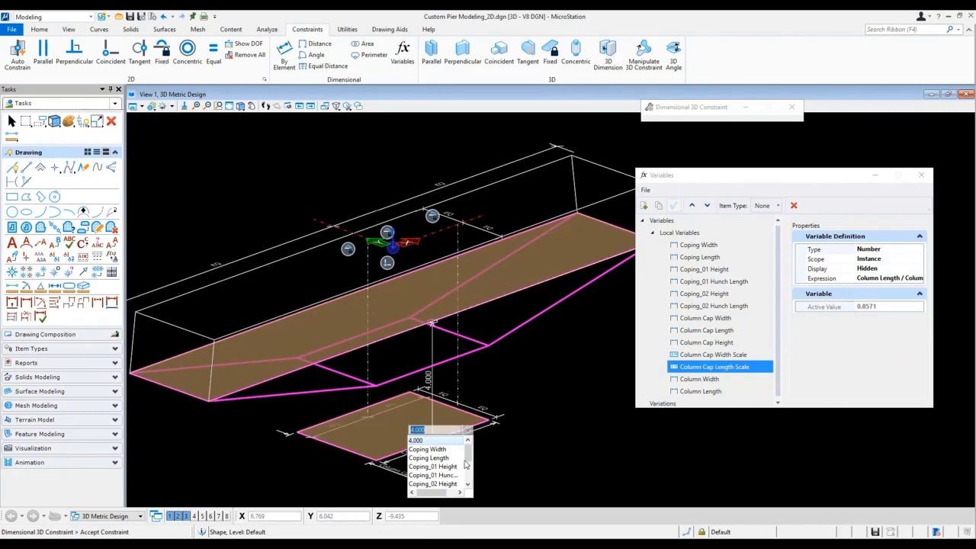
pyautogui.scroll(-2, 469, 458)
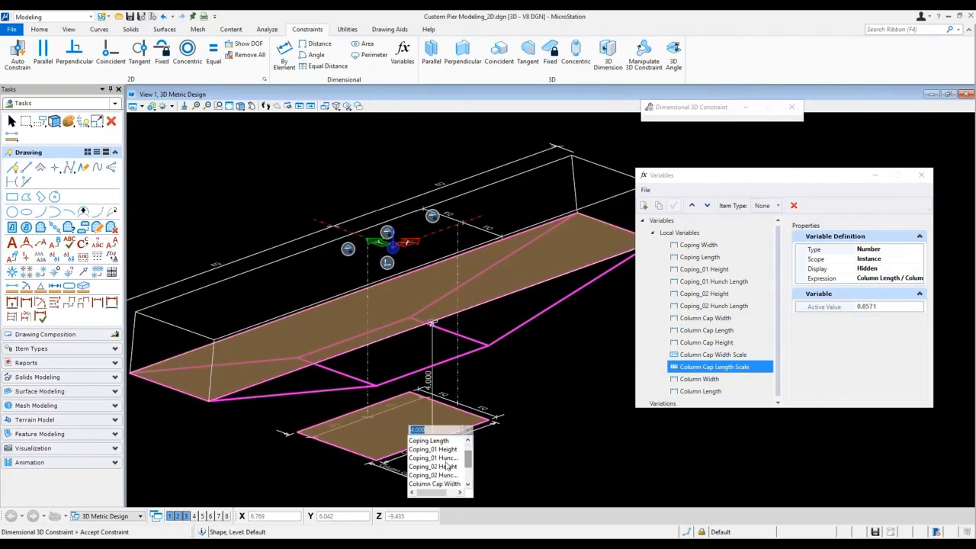
pyautogui.click(445, 466)
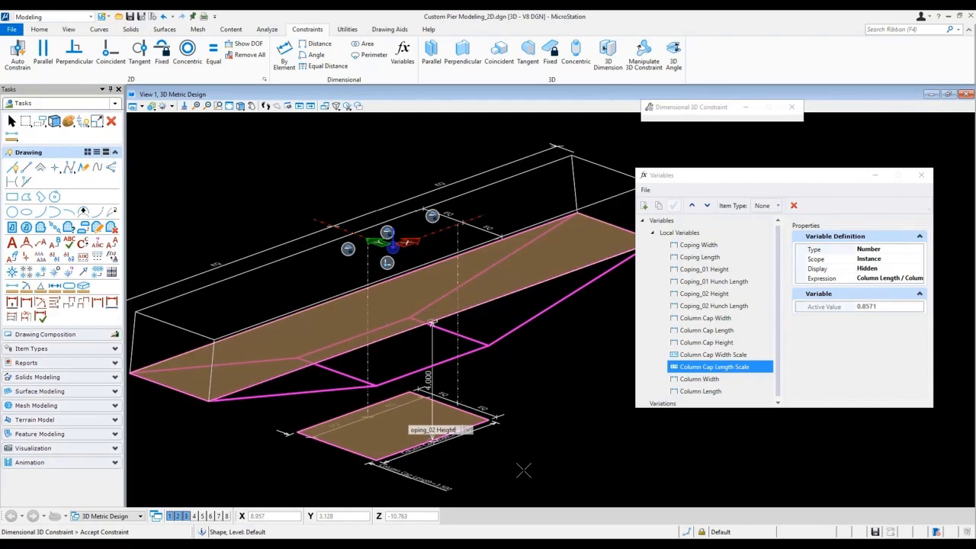
pyautogui.click(523, 471)
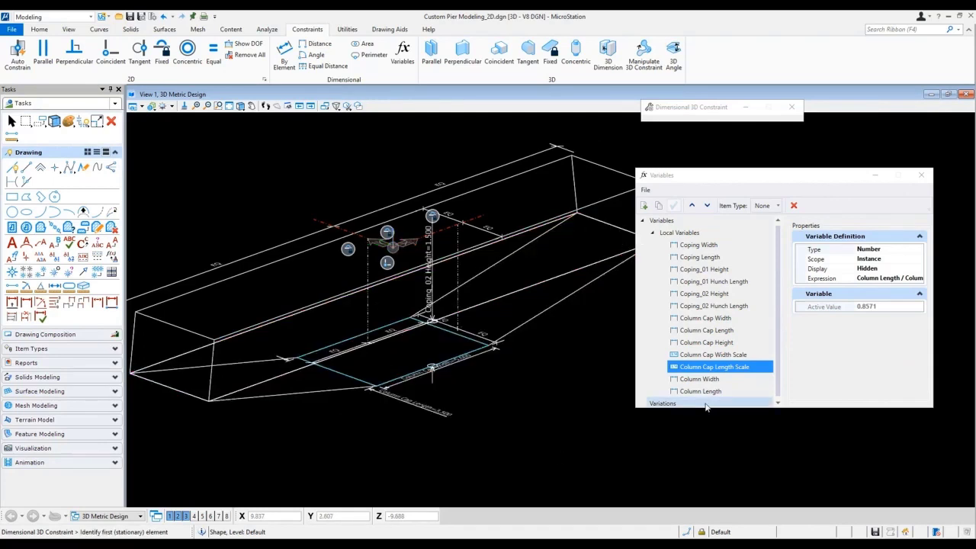
# Test the constraint in the front view by setting Coping_02 Height to 2 m and back to 1.5 m.
pyautogui.rightClick(585, 357)
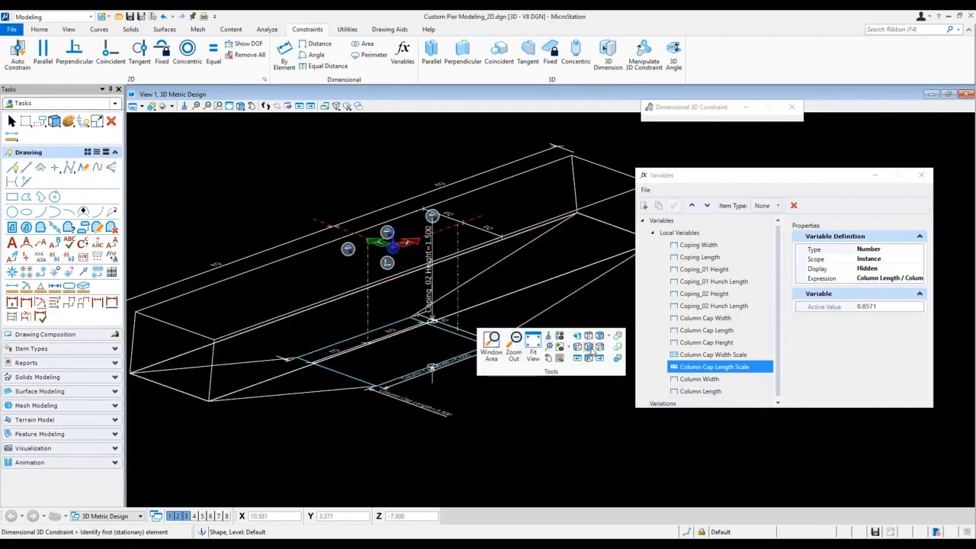
pyautogui.click(590, 346)
pyautogui.click(566, 377)
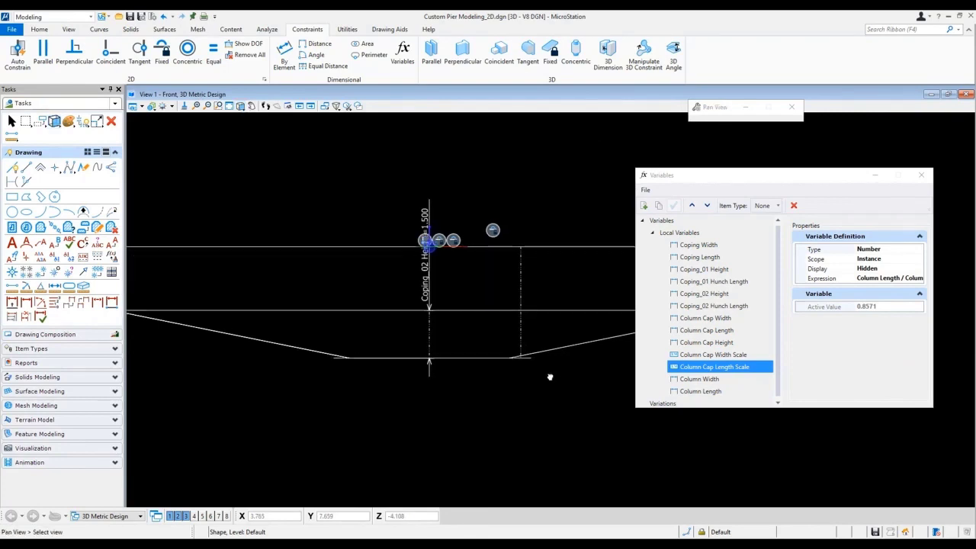
pyautogui.click(731, 294)
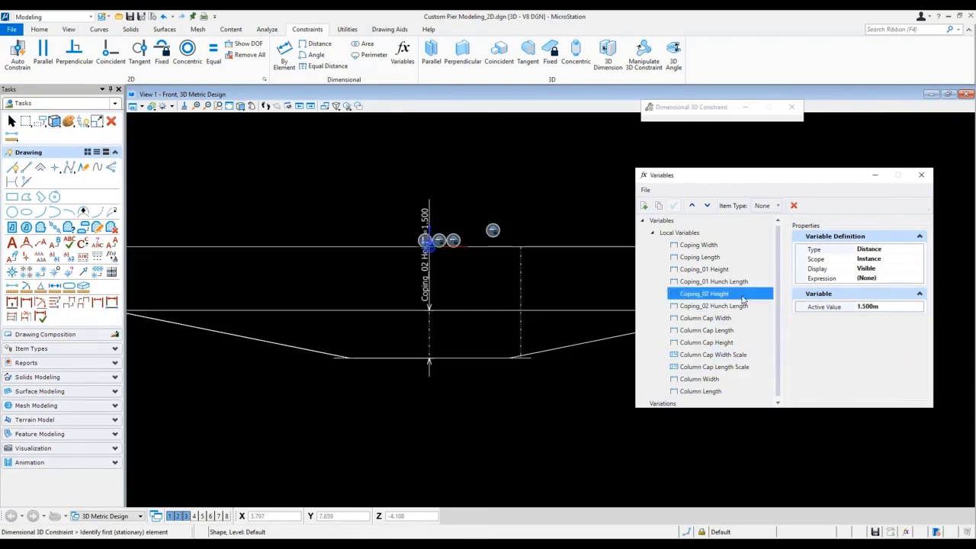
pyautogui.click(880, 306)
pyautogui.moveTo(886, 305); pyautogui.dragTo(819, 309)
pyautogui.write('2')
pyautogui.press('Return')
pyautogui.moveTo(881, 305); pyautogui.dragTo(815, 306)
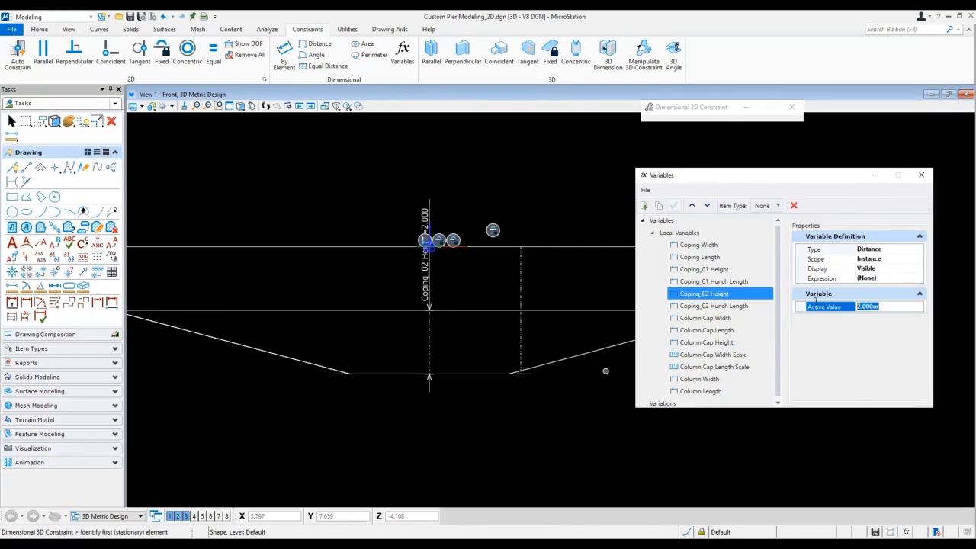
pyautogui.write('1.5')
pyautogui.press('Return')
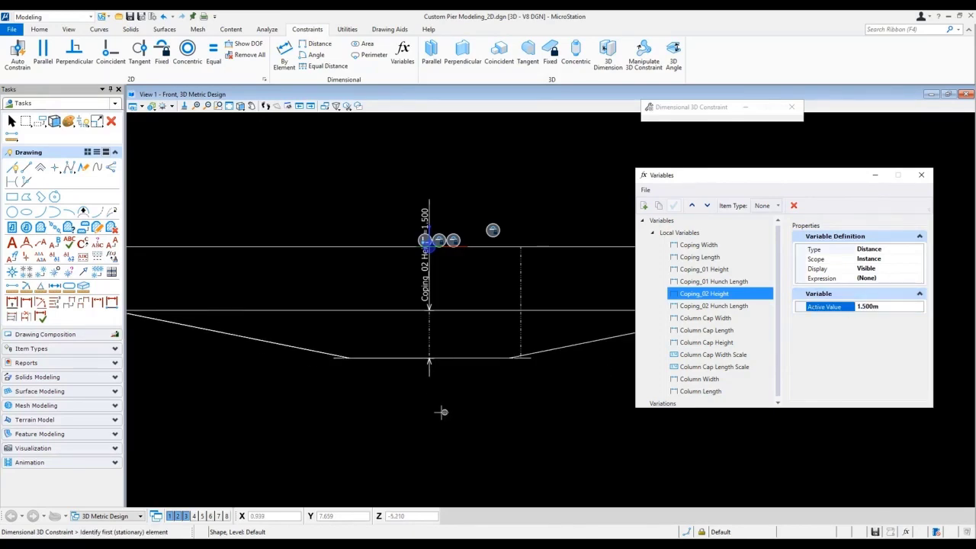
# Draw a line across the column cap profile between the midpoints of its two width edges.
pyautogui.rightClick(432, 411)
pyautogui.click(479, 395)
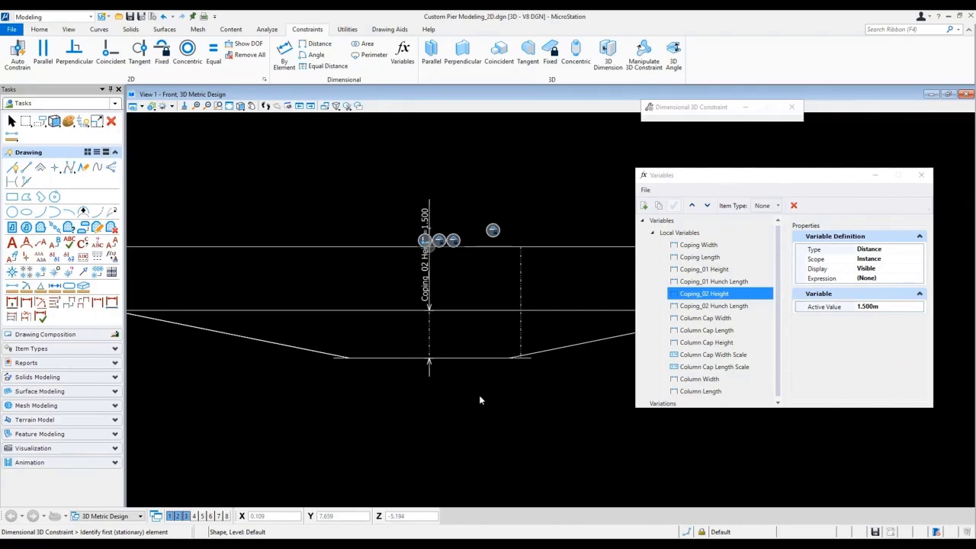
pyautogui.keyDown('shift'); pyautogui.moveTo(523, 427); pyautogui.dragTo(514, 418, button='middle'); pyautogui.keyUp('shift')
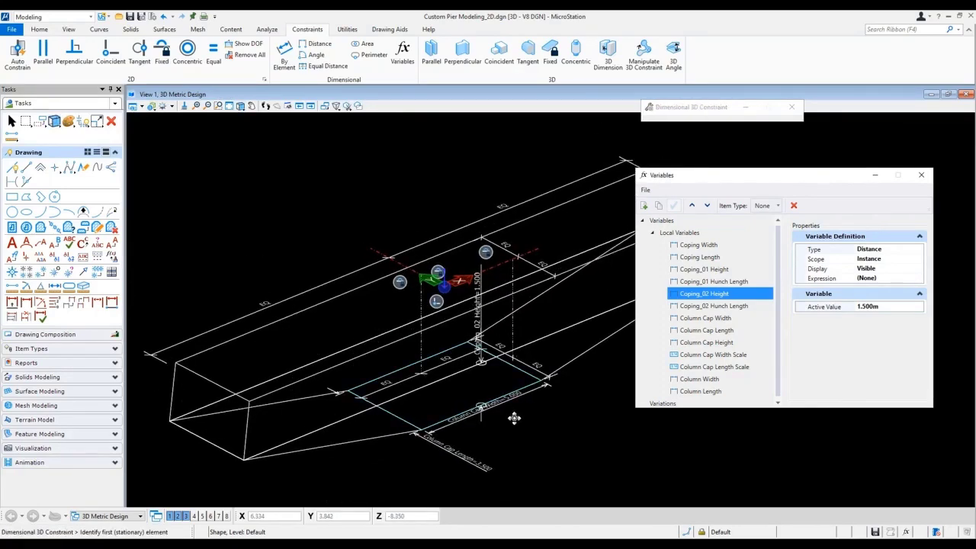
pyautogui.click(26, 167)
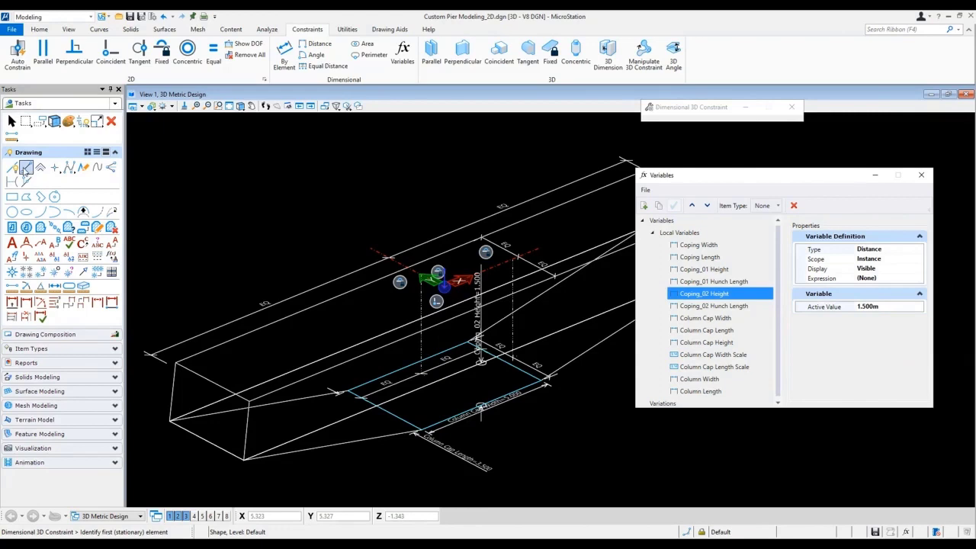
pyautogui.click(411, 365)
pyautogui.click(482, 402)
pyautogui.rightClick(511, 427)
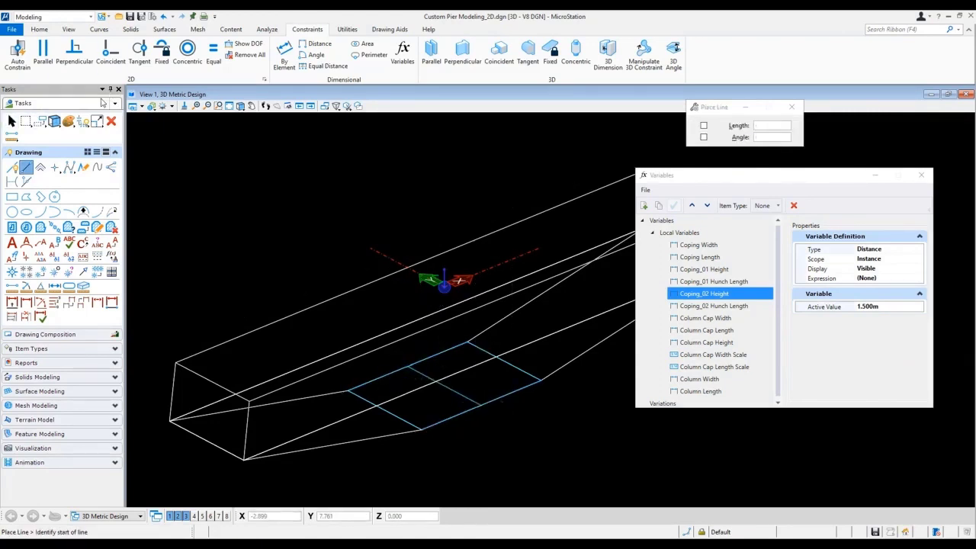
# Set up a parametric extrusion of the column cap profile with its distance driven by Column Cap Height.
pyautogui.click(132, 30)
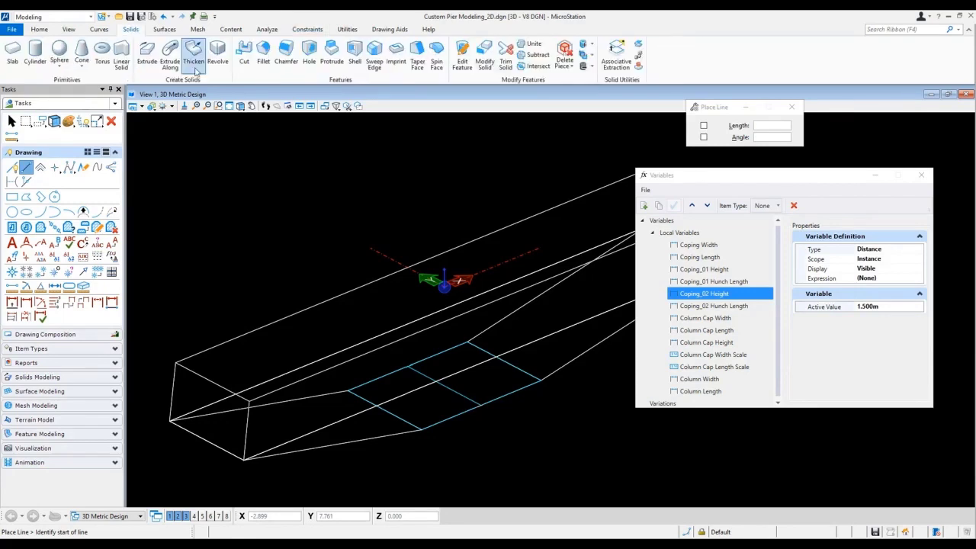
pyautogui.click(149, 54)
pyautogui.press('Escape')
pyautogui.click(405, 418)
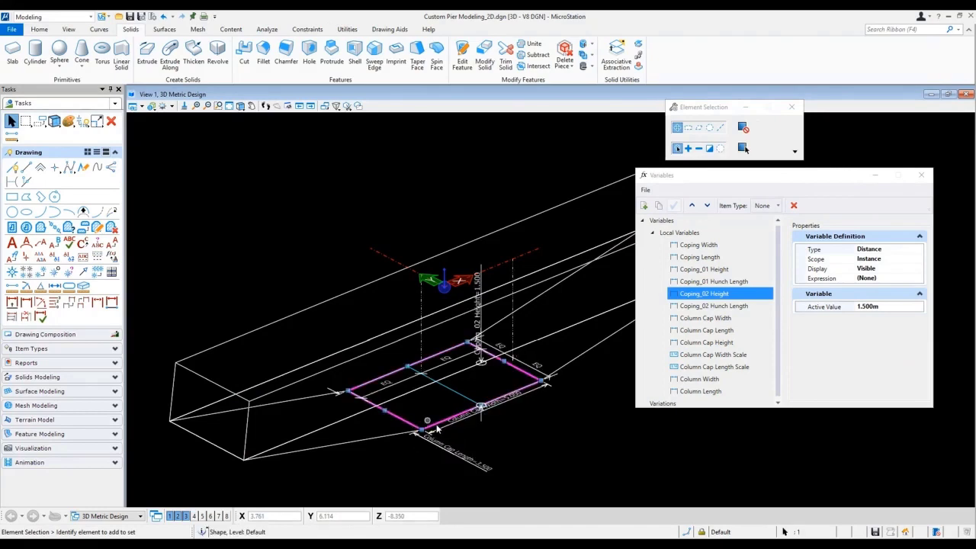
pyautogui.click(147, 56)
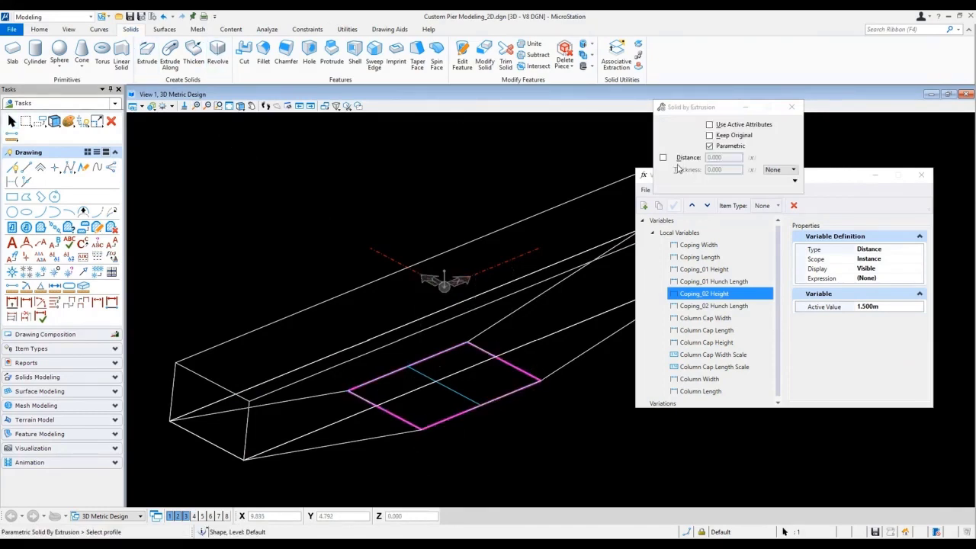
pyautogui.click(663, 158)
pyautogui.click(752, 158)
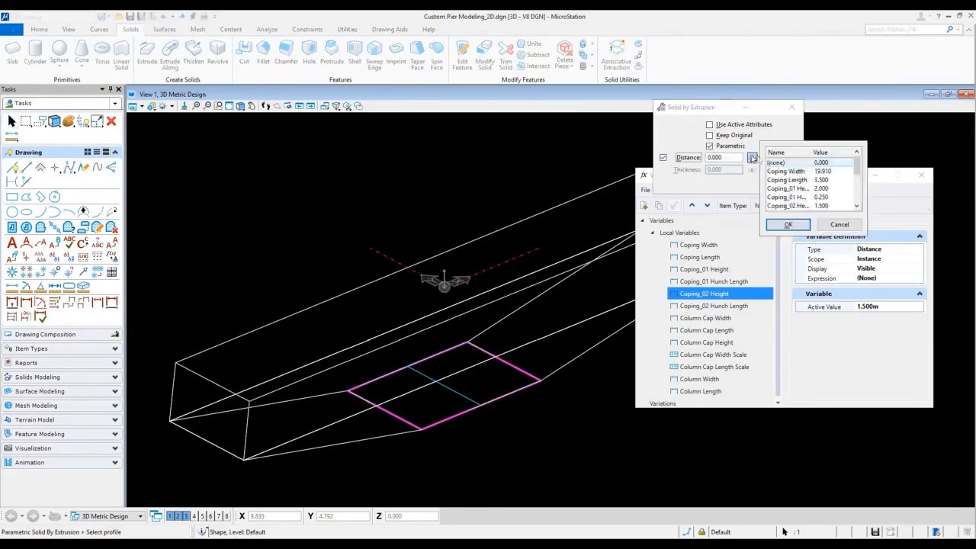
pyautogui.click(797, 181)
pyautogui.click(789, 225)
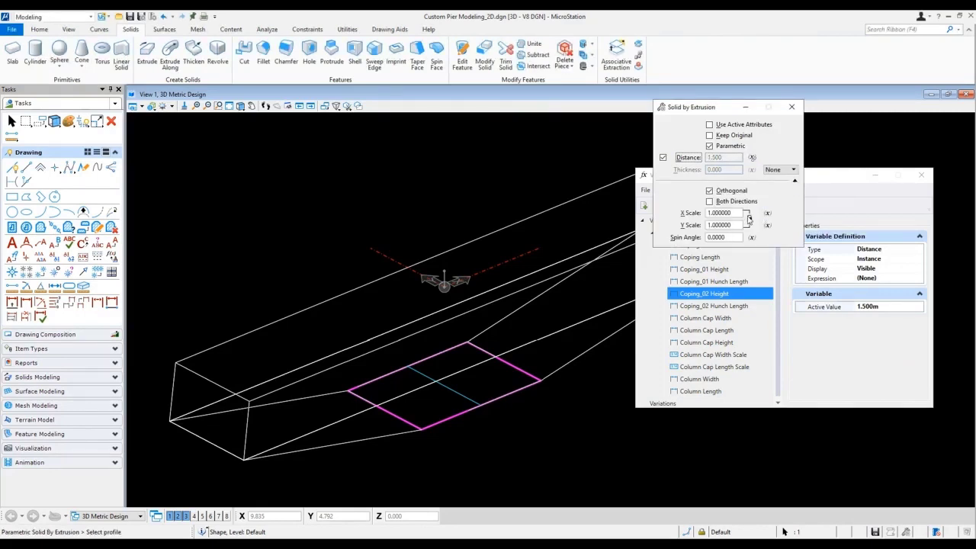
# Assign Column Cap Width Scale to the extrusion's X Scale and Column Cap Length Scale to its Y Scale.
pyautogui.click(768, 216)
pyautogui.click(793, 224)
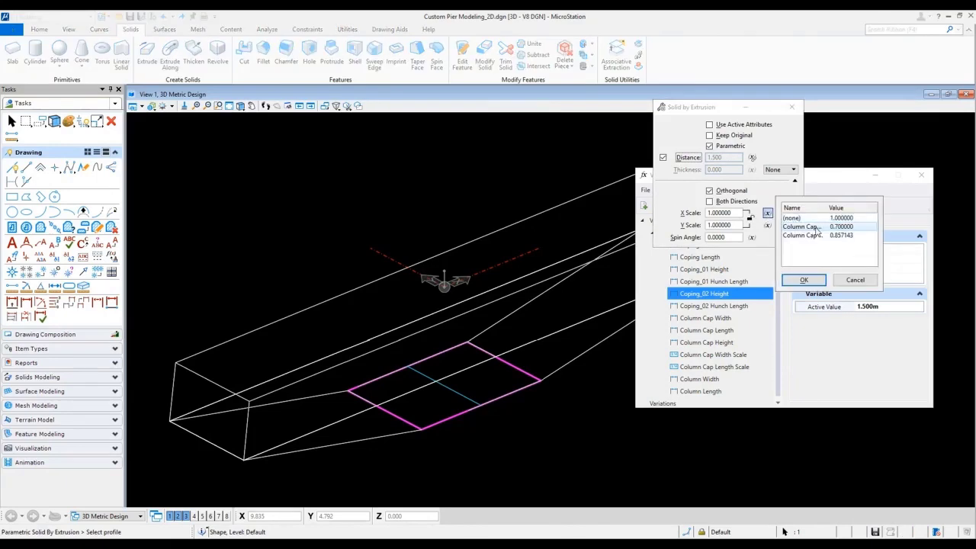
pyautogui.click(804, 277)
pyautogui.click(766, 226)
pyautogui.click(804, 248)
pyautogui.click(804, 294)
# Turn off Orthogonal and extrude the column cap profile downward from the midpoint of the helper line.
pyautogui.click(709, 191)
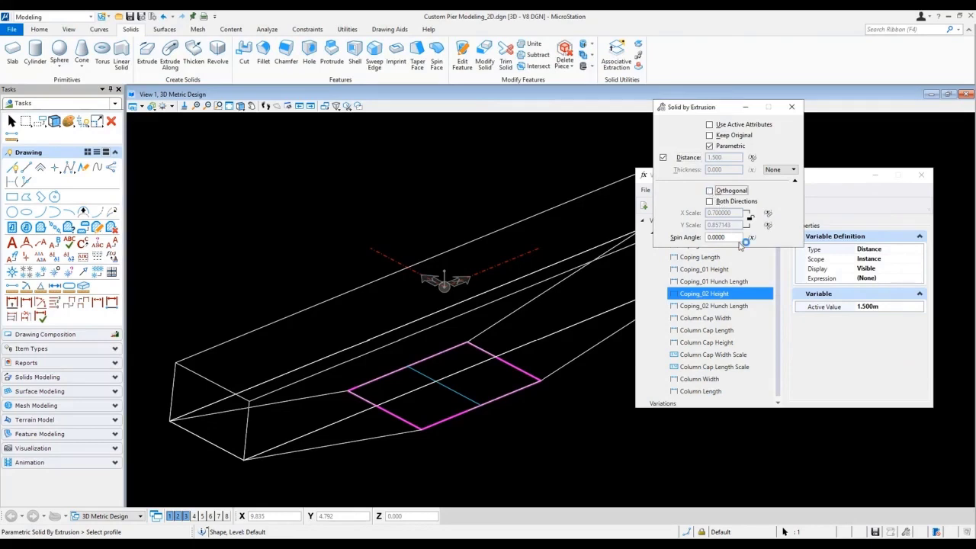
pyautogui.click(444, 385)
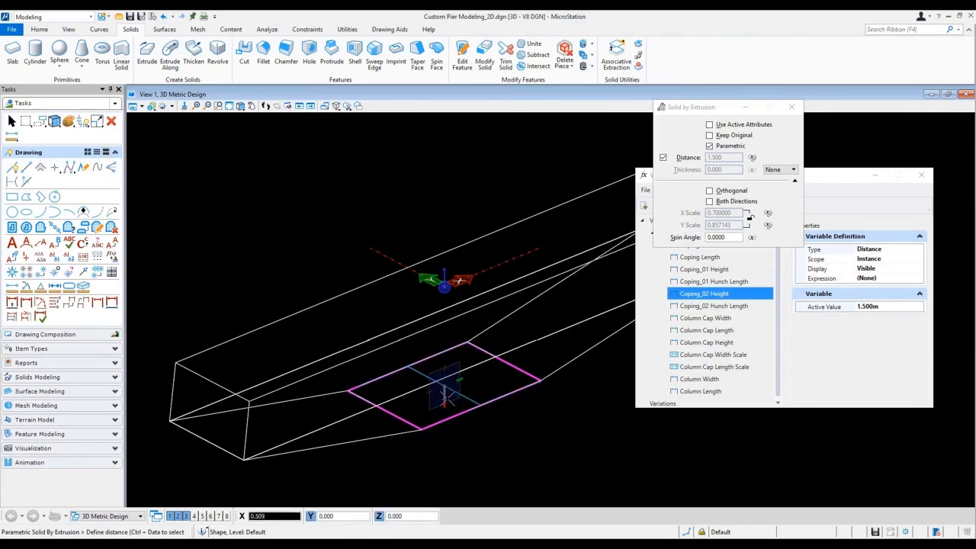
pyautogui.click(446, 396)
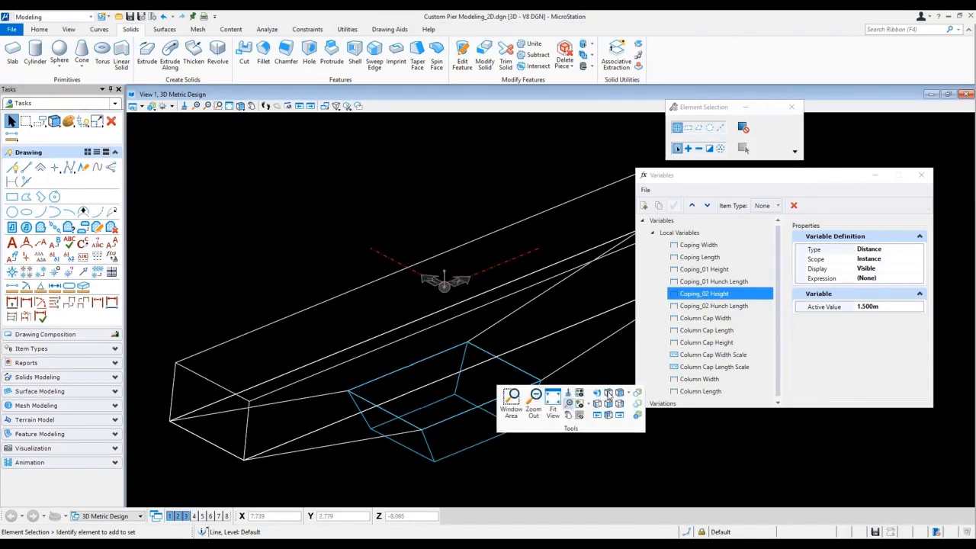
# Check the tapered cap in top and isometric views and set Coping Width to 20 m.
pyautogui.keyDown('shift'); pyautogui.rightClick(495, 363); pyautogui.keyUp('shift')
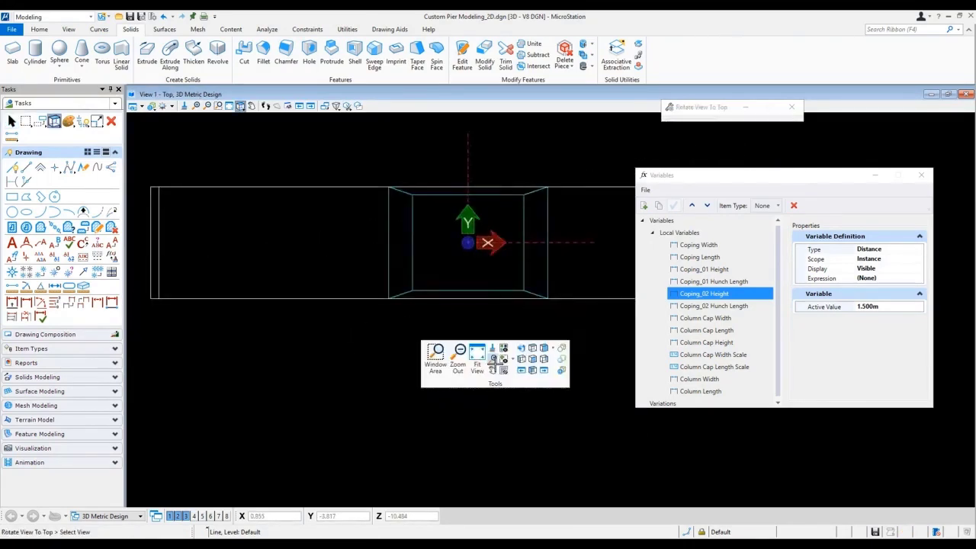
pyautogui.click(545, 357)
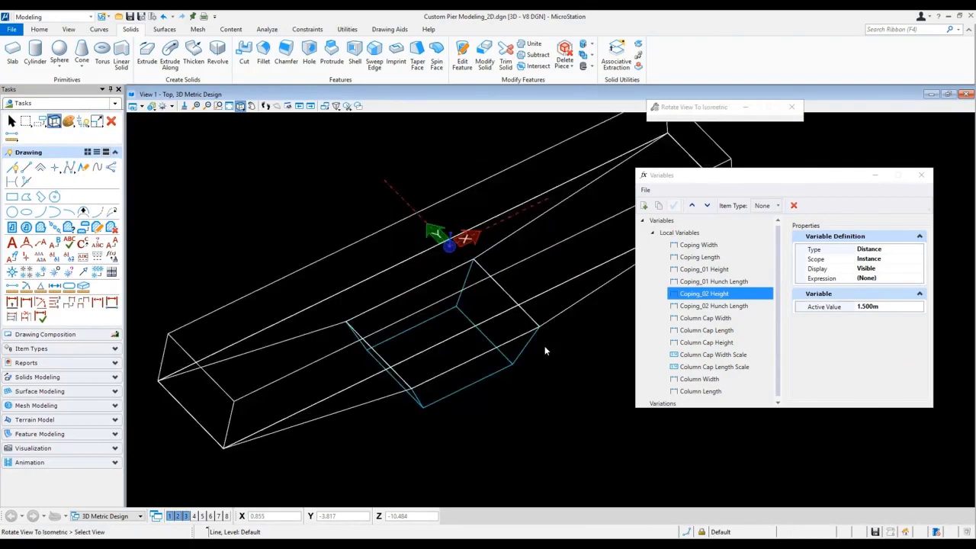
pyautogui.click(713, 249)
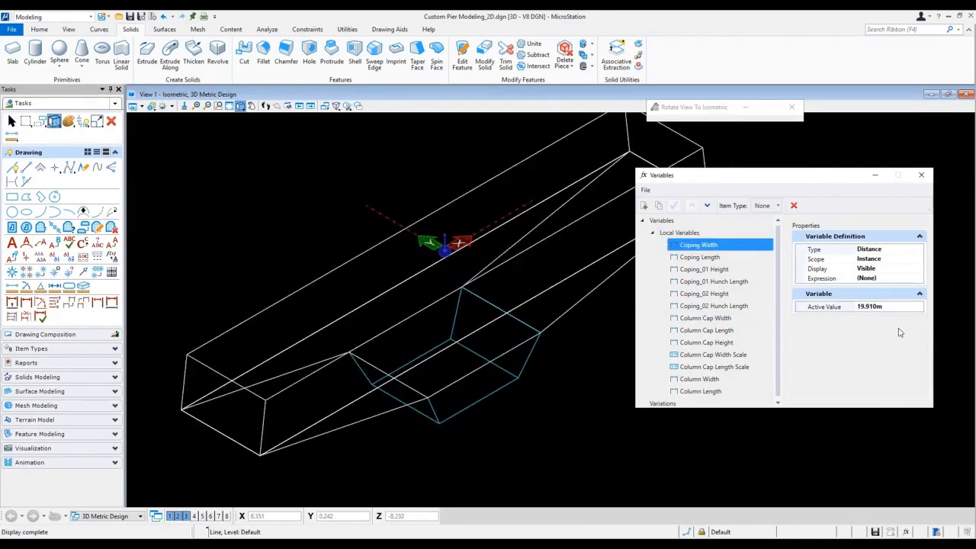
pyautogui.click(839, 308)
pyautogui.write('20')
pyautogui.press('Return')
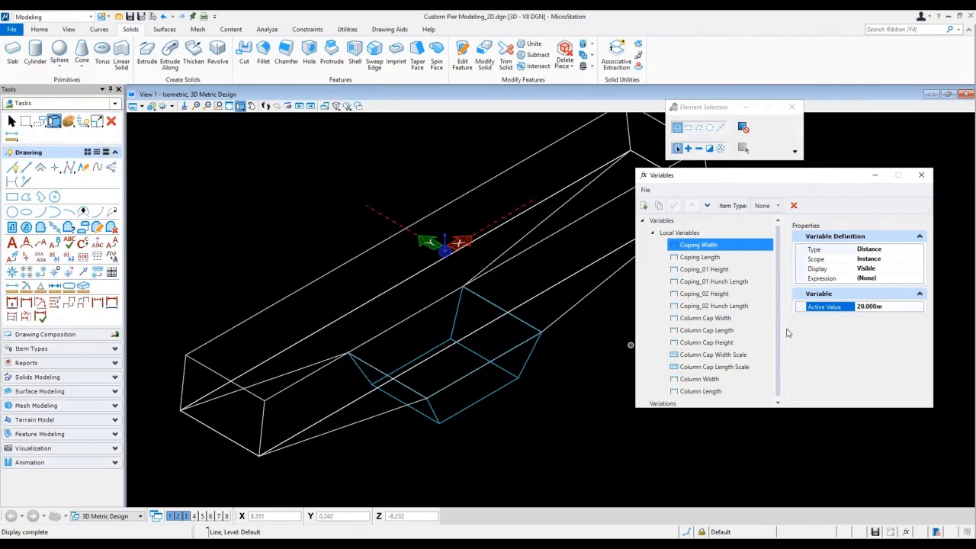
# Test the cap solid by setting Column Cap Height to 1 m and back to 1.5 m.
pyautogui.click(744, 344)
pyautogui.click(802, 308)
pyautogui.write('1')
pyautogui.press('Return')
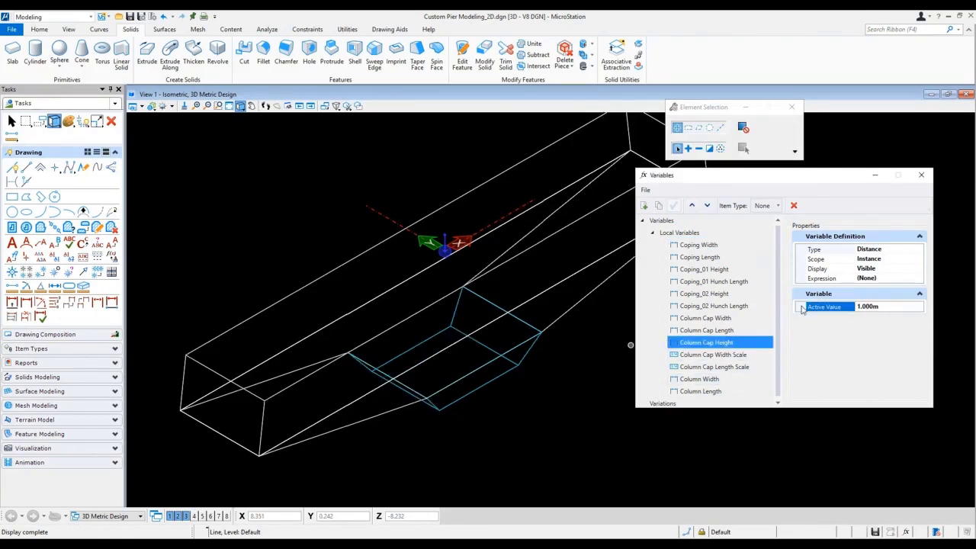
pyautogui.doubleClick(884, 308)
pyautogui.write('1.5')
pyautogui.press('Return')
# Switch to the top view and set the active color to 6.
pyautogui.rightClick(528, 419)
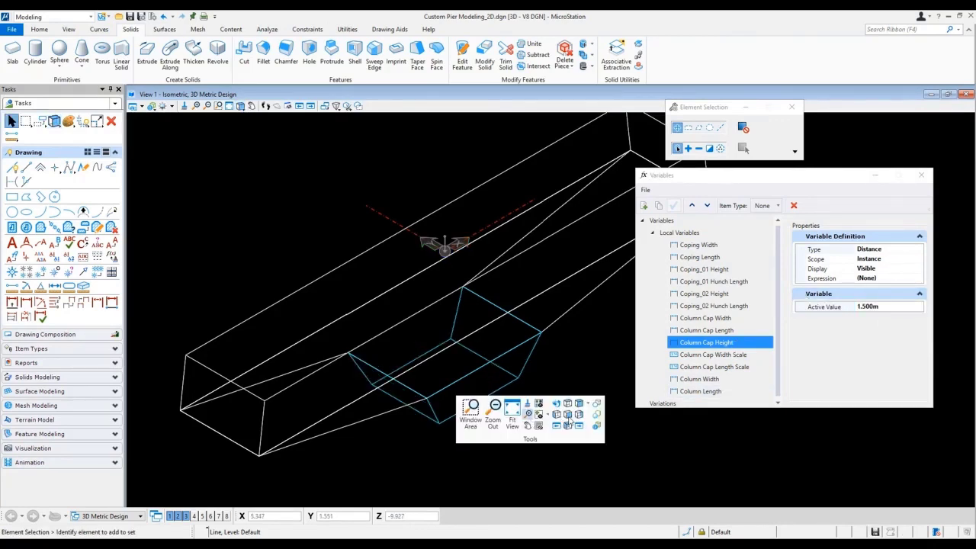
pyautogui.click(567, 405)
pyautogui.scroll(-2, 557, 364)
pyautogui.moveTo(557, 364); pyautogui.dragTo(463, 373, button='middle')
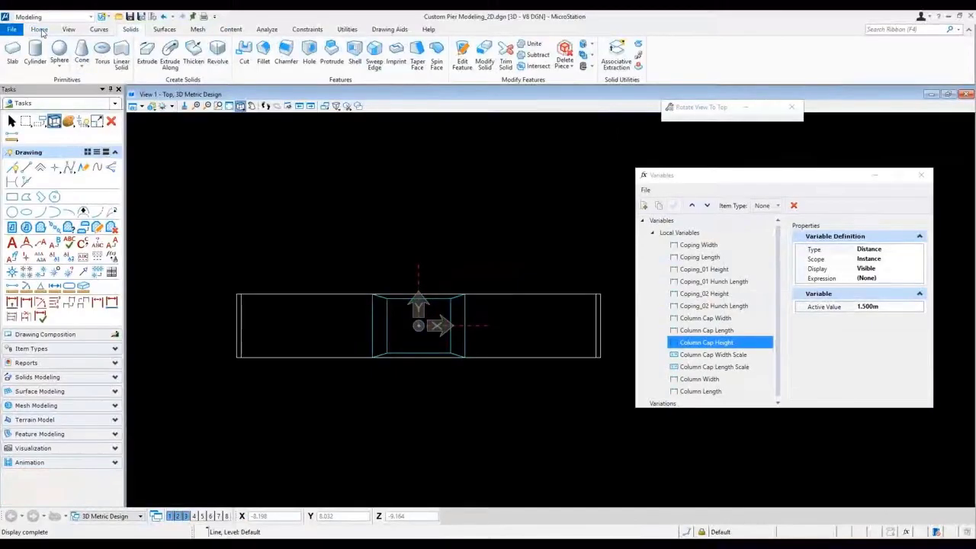
pyautogui.click(40, 29)
pyautogui.click(35, 63)
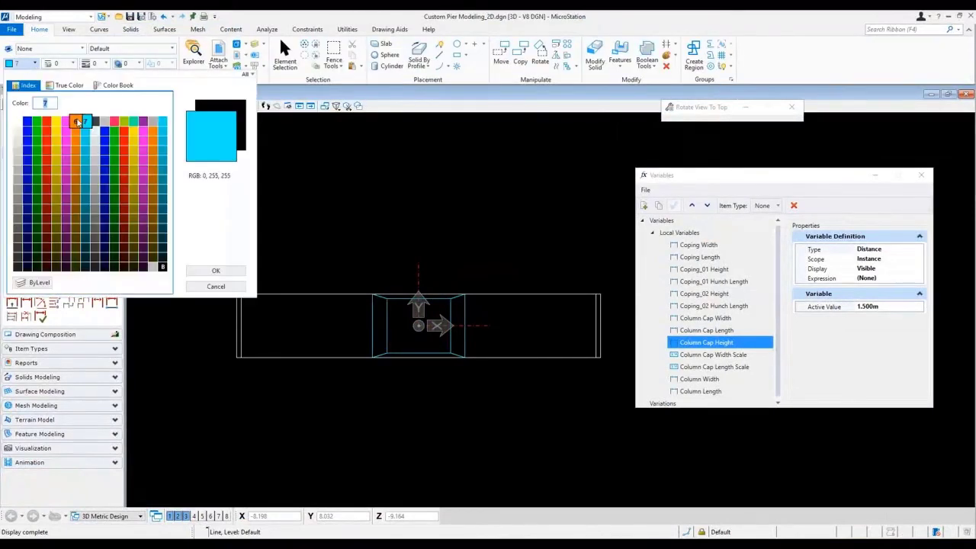
pyautogui.click(81, 121)
# Draw a rectangular column block about 2 m by 1.7 m inside the column cap outline around the origin.
pyautogui.click(11, 197)
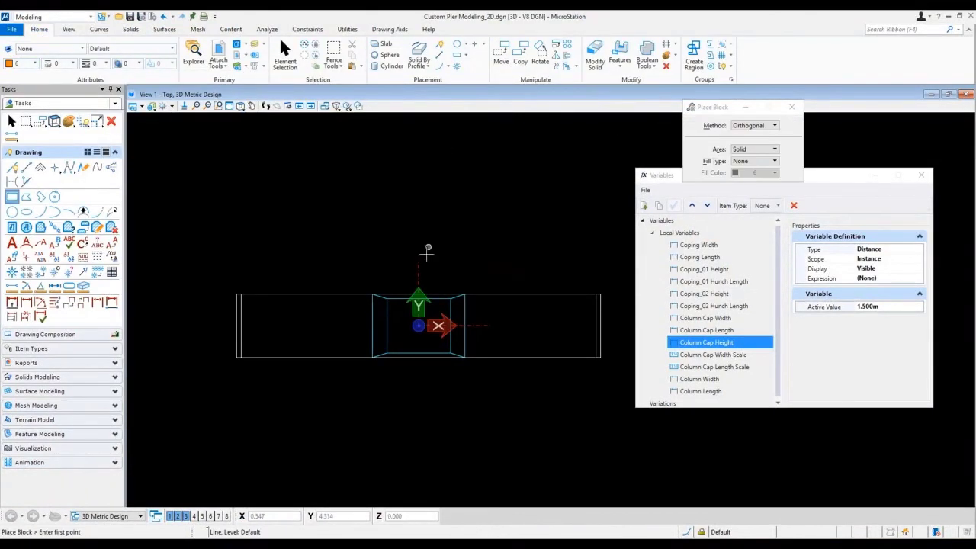
pyautogui.scroll(3, 405, 330)
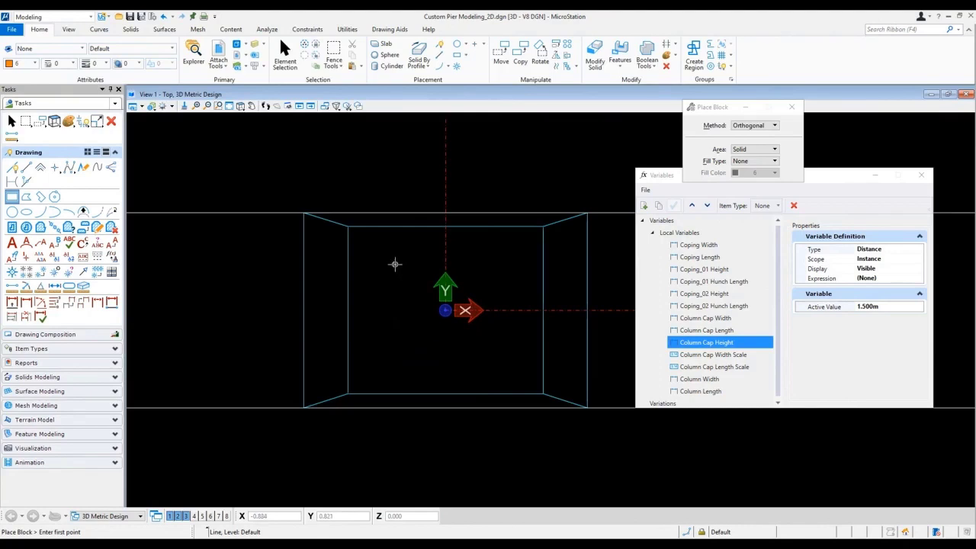
pyautogui.click(395, 265)
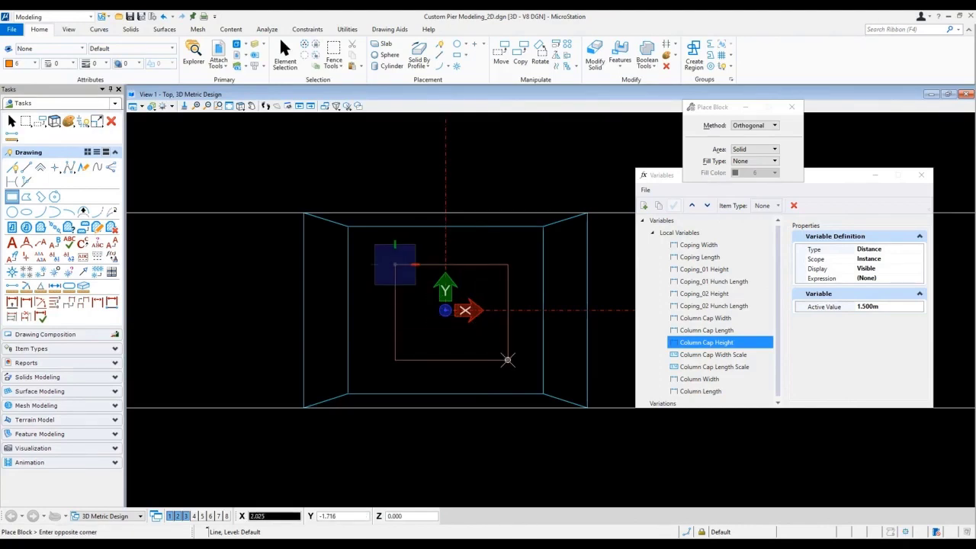
pyautogui.click(508, 359)
# Center the column block on the vertical and horizontal construction lines with Equal Distance constraints in both directions.
pyautogui.click(307, 29)
pyautogui.click(315, 68)
pyautogui.click(396, 280)
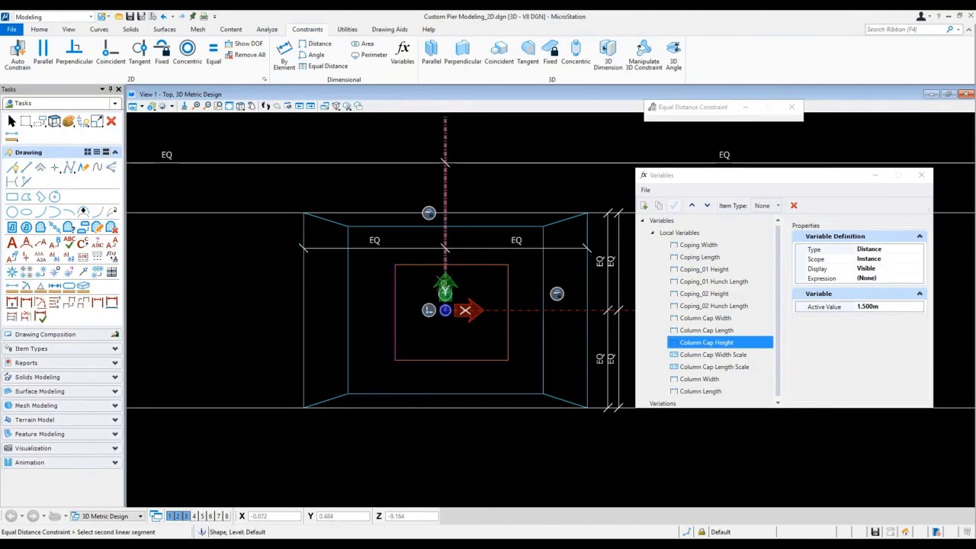
pyautogui.click(507, 283)
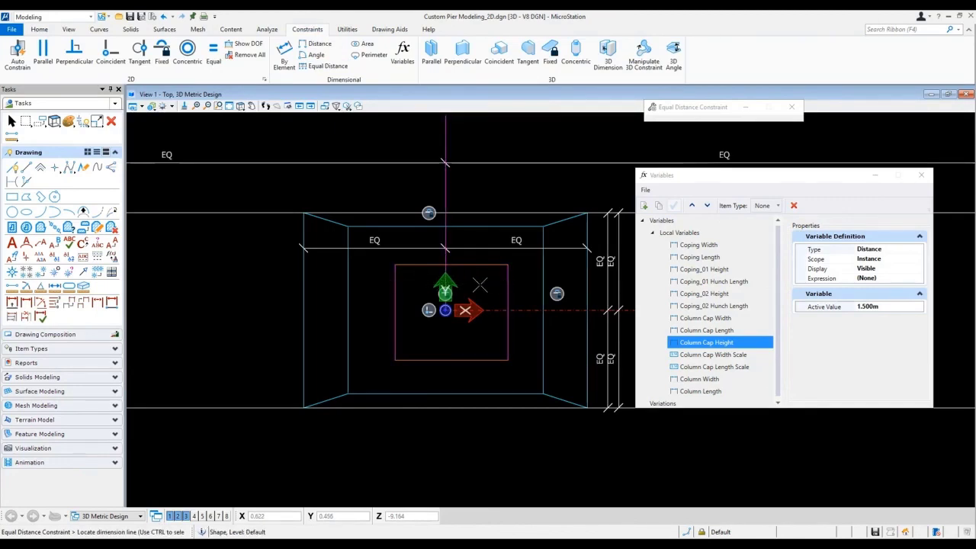
pyautogui.click(487, 285)
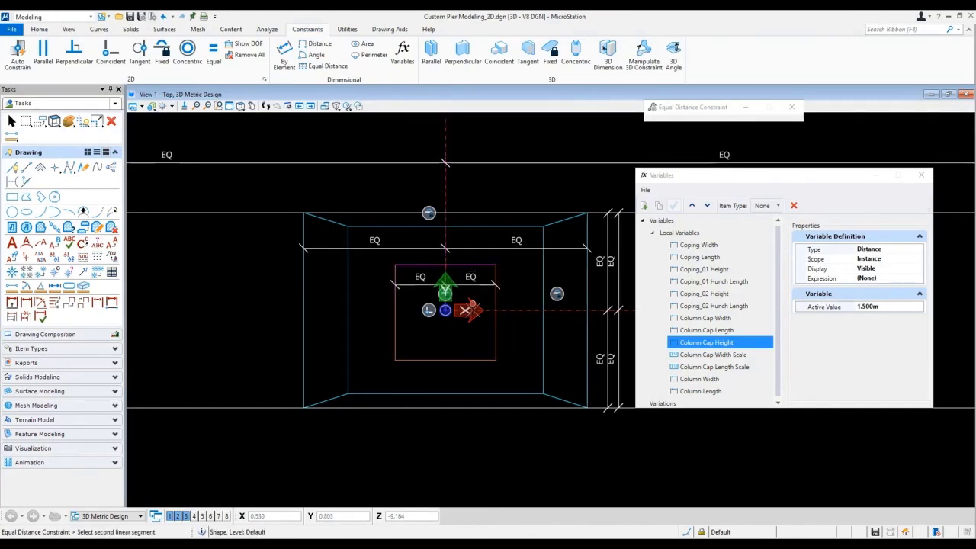
pyautogui.click(477, 358)
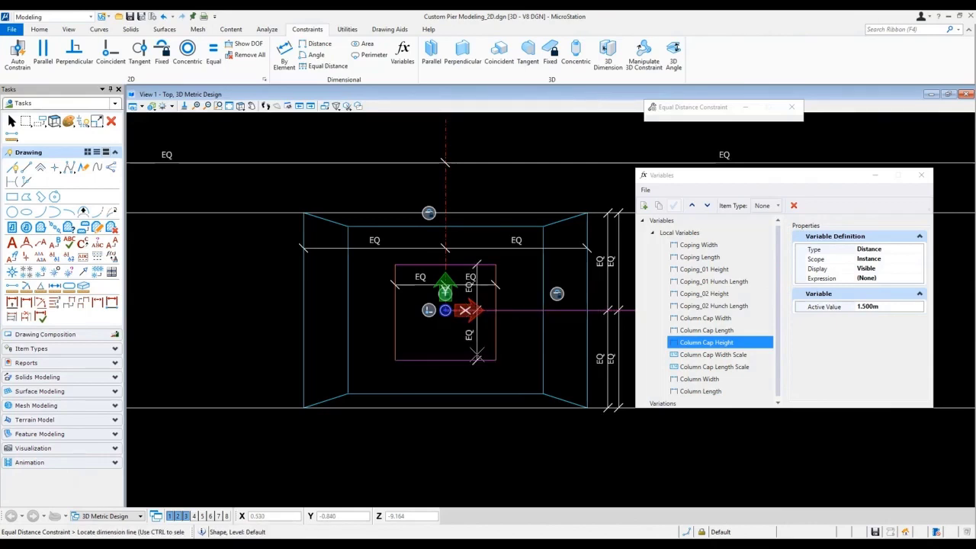
pyautogui.click(477, 355)
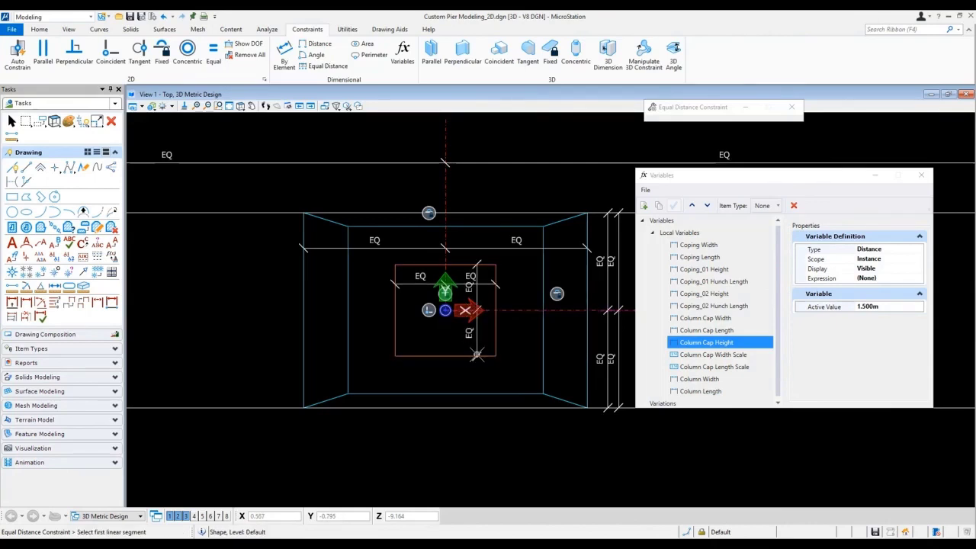
# Add an element dimension constraint to the column block's horizontal edge and assign the Column Width variable to it.
pyautogui.click(284, 55)
pyautogui.click(426, 356)
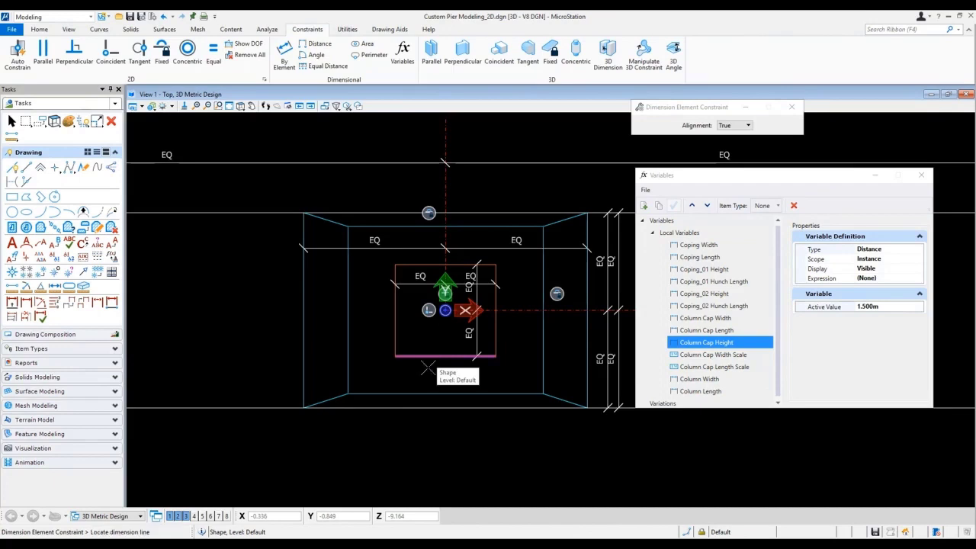
pyautogui.click(464, 411)
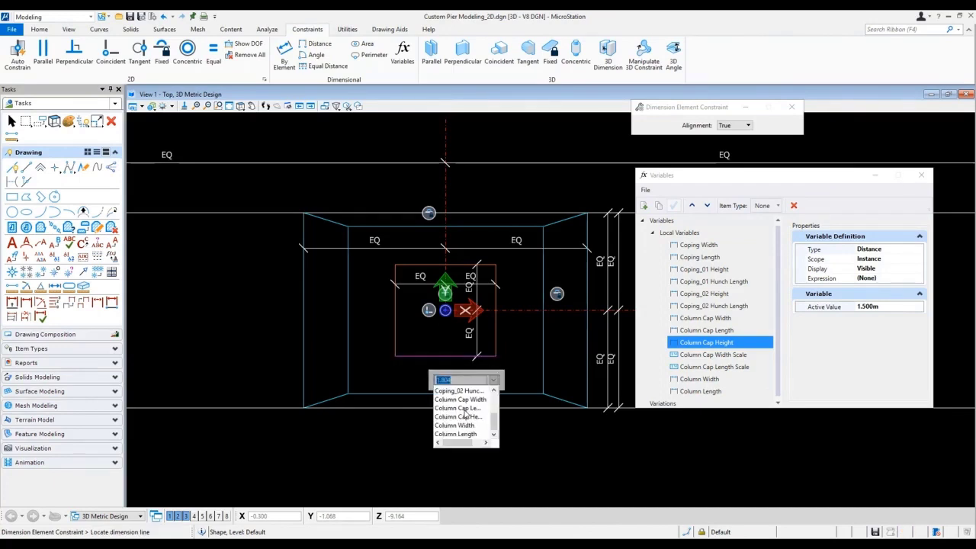
pyautogui.click(467, 426)
pyautogui.click(473, 447)
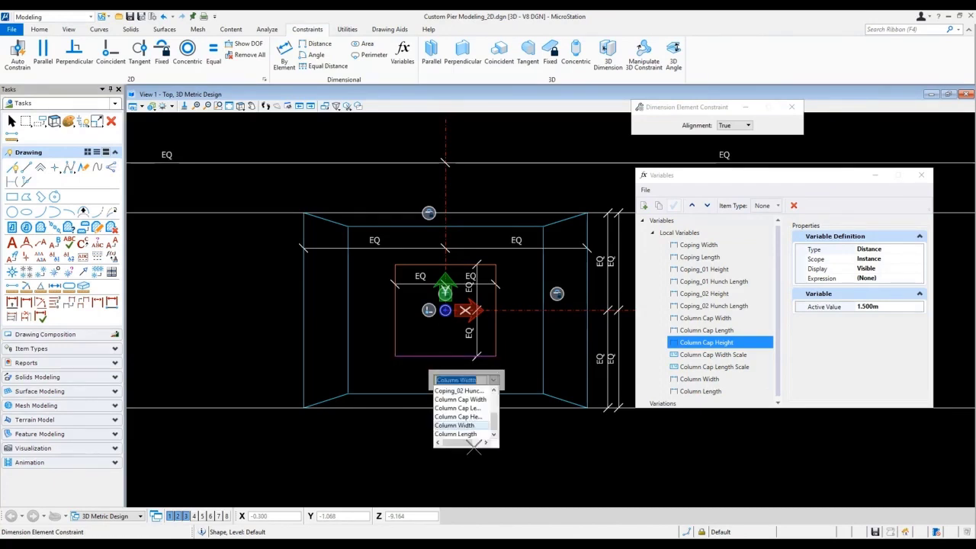
# Constrain the column block's vertical edge with a dimension driven by the Column Length variable.
pyautogui.click(349, 319)
pyautogui.click(327, 310)
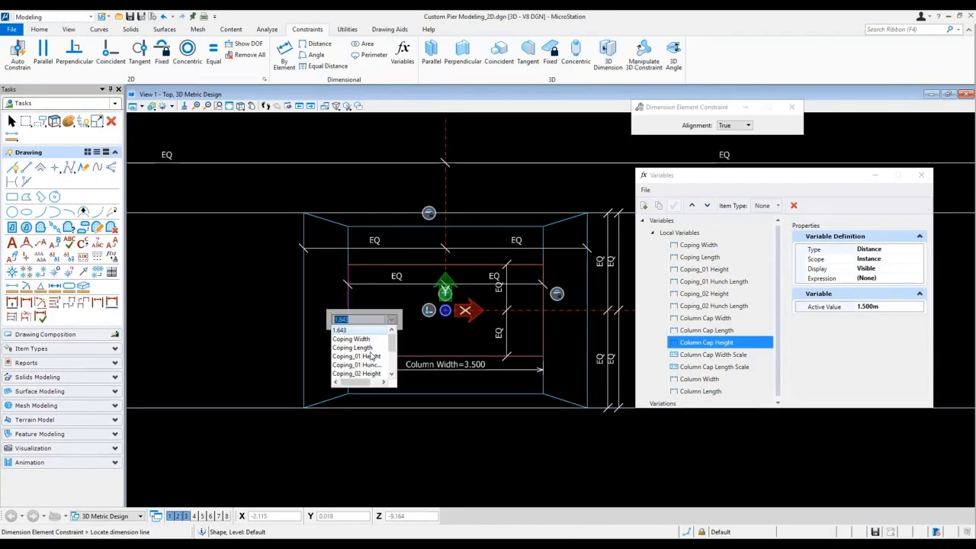
pyautogui.scroll(-2, 383, 374)
pyautogui.click(362, 374)
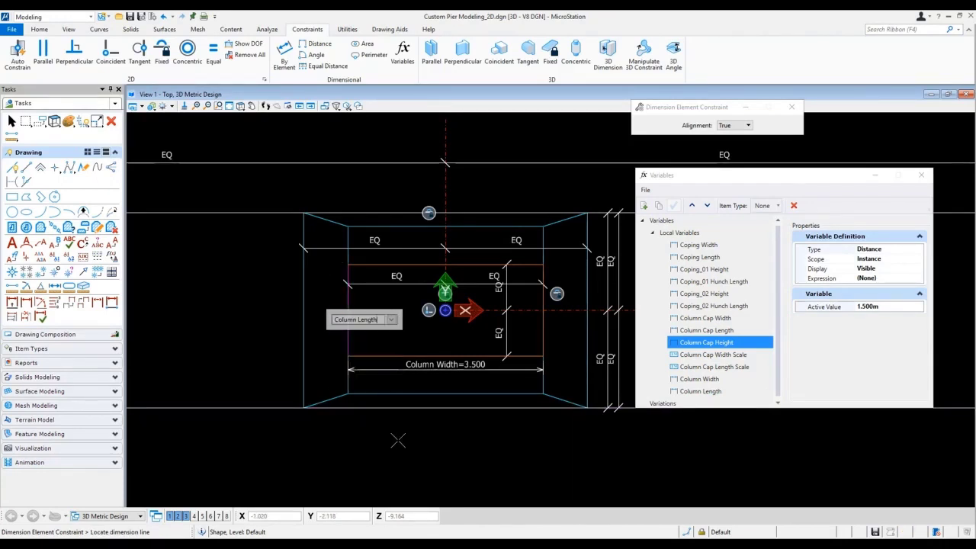
pyautogui.click(398, 440)
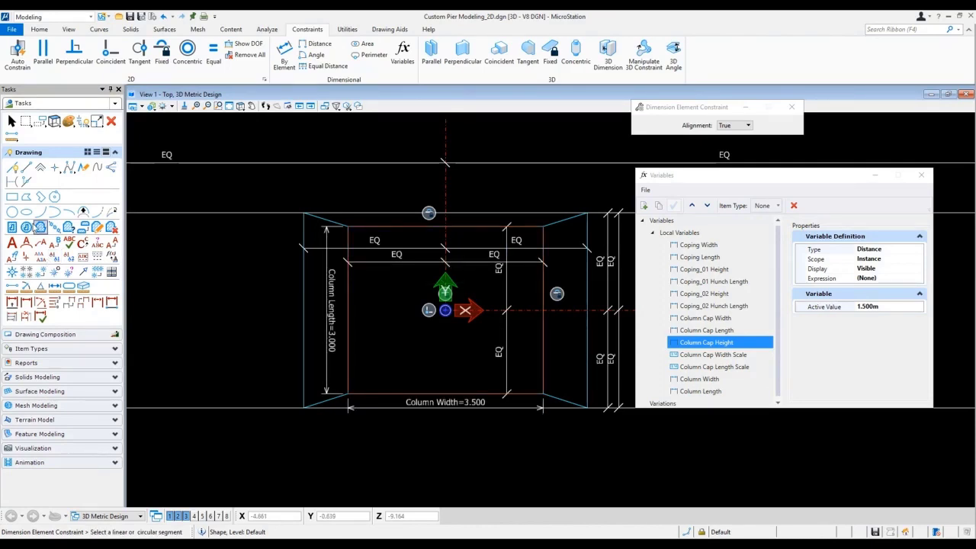
# Draw a thin groove block about 1.6 m by 0.2 m in the empty area above the pier outline.
pyautogui.click(12, 197)
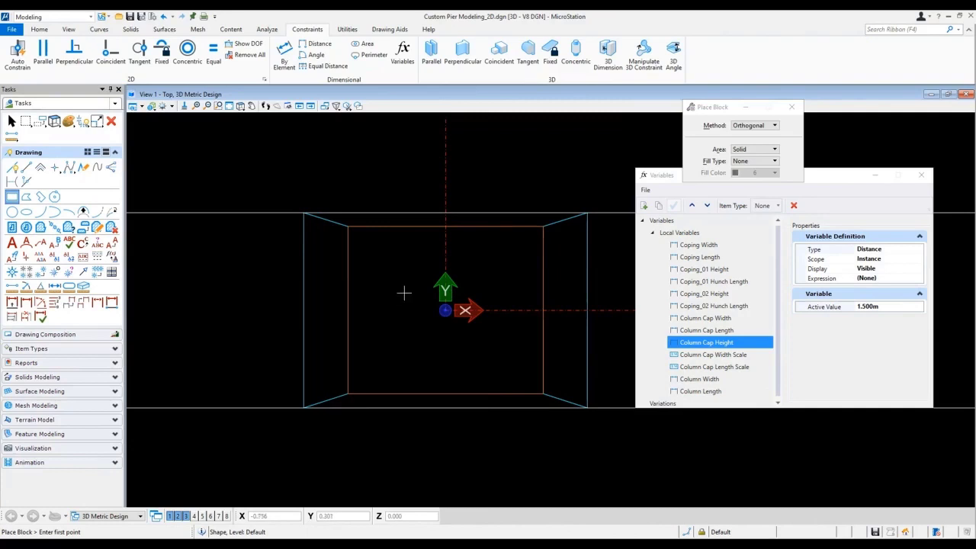
pyautogui.scroll(-2, 403, 286)
pyautogui.click(388, 162)
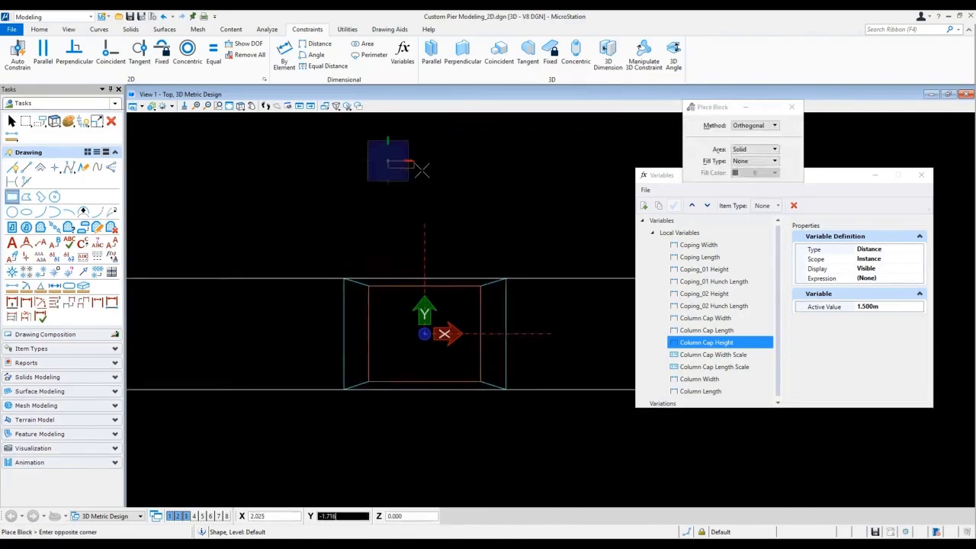
pyautogui.click(437, 167)
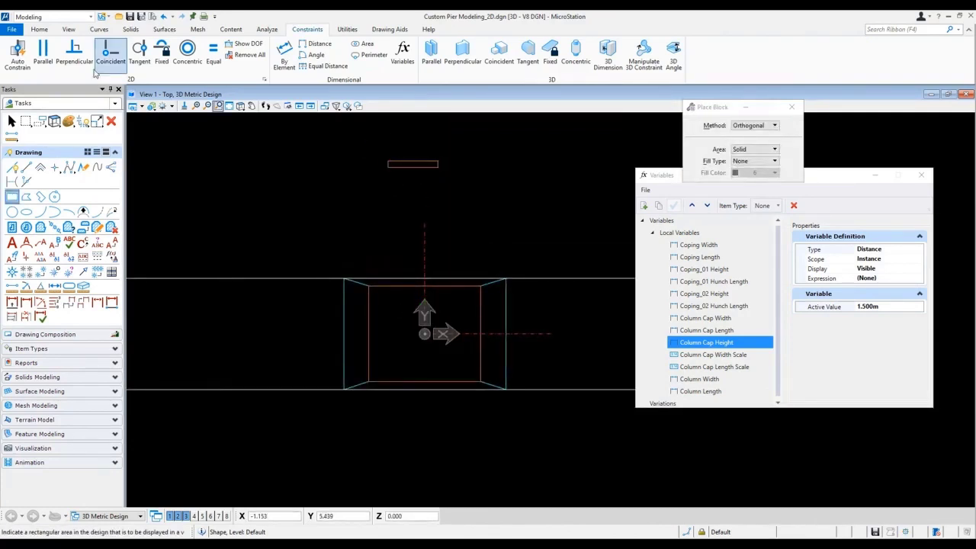
# Apply Parallel constraints to both pairs of opposite sides of the groove block.
pyautogui.click(43, 51)
pyautogui.scroll(5, 408, 155)
pyautogui.click(427, 188)
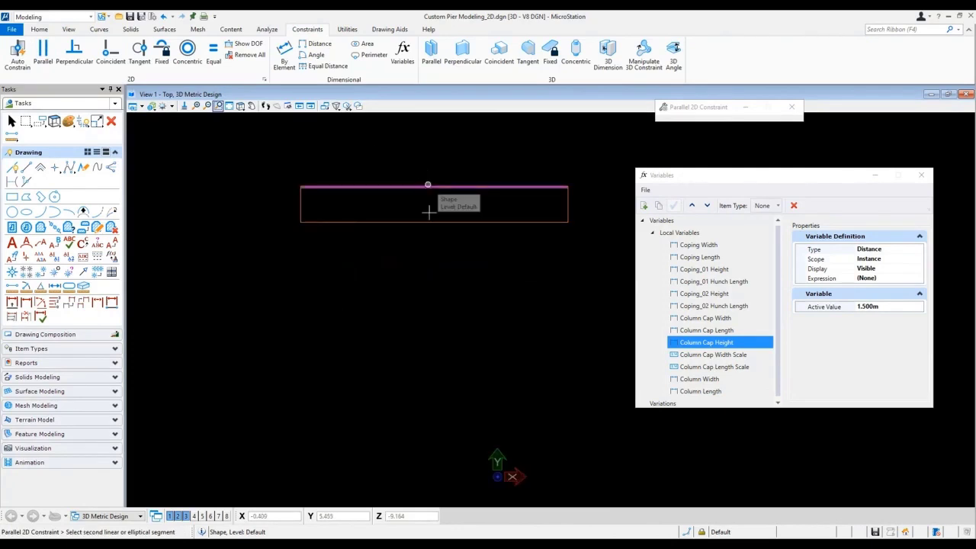
pyautogui.click(431, 222)
pyautogui.click(301, 204)
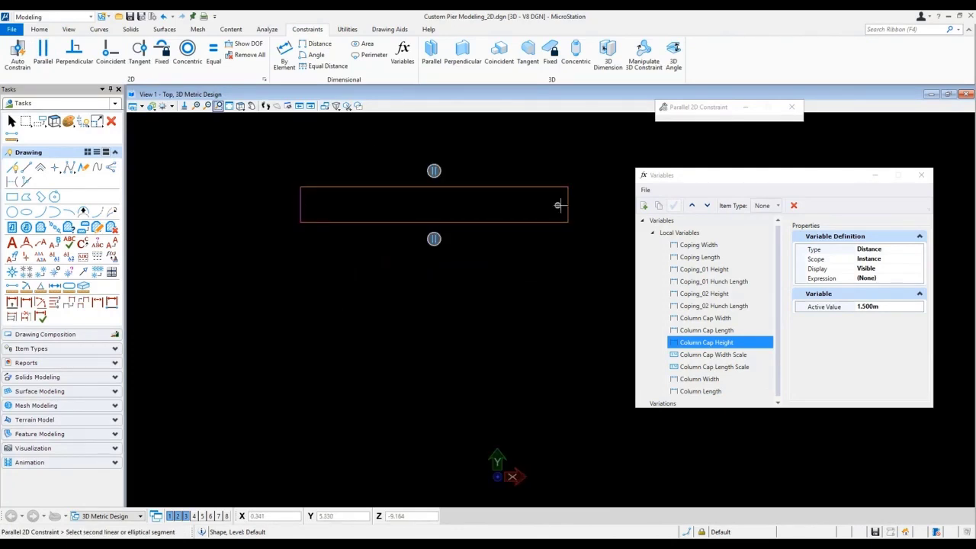
pyautogui.click(567, 205)
# Create a distance variable named Column Groove Length after Column Length and set its active value to 1.2 m.
pyautogui.click(701, 391)
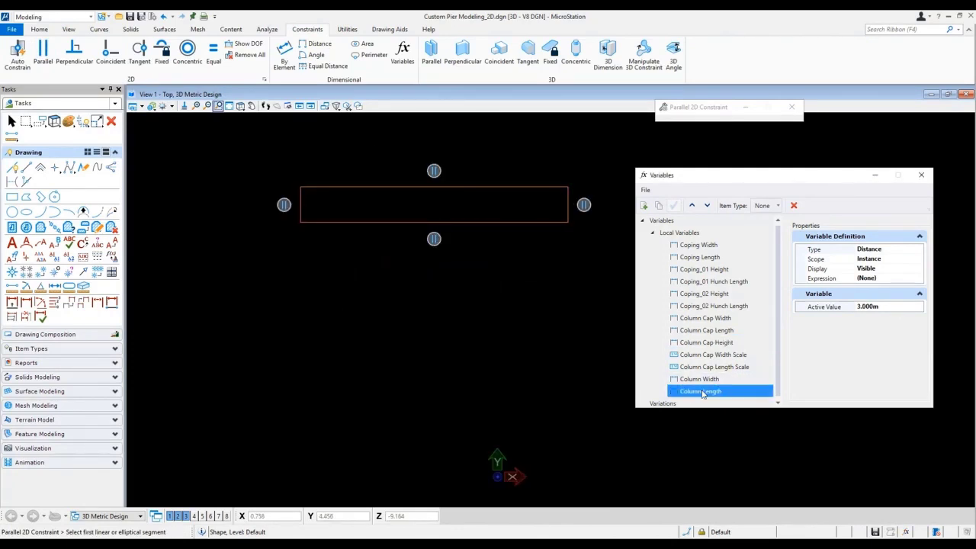
pyautogui.click(644, 206)
pyautogui.write('Column Groove Length')
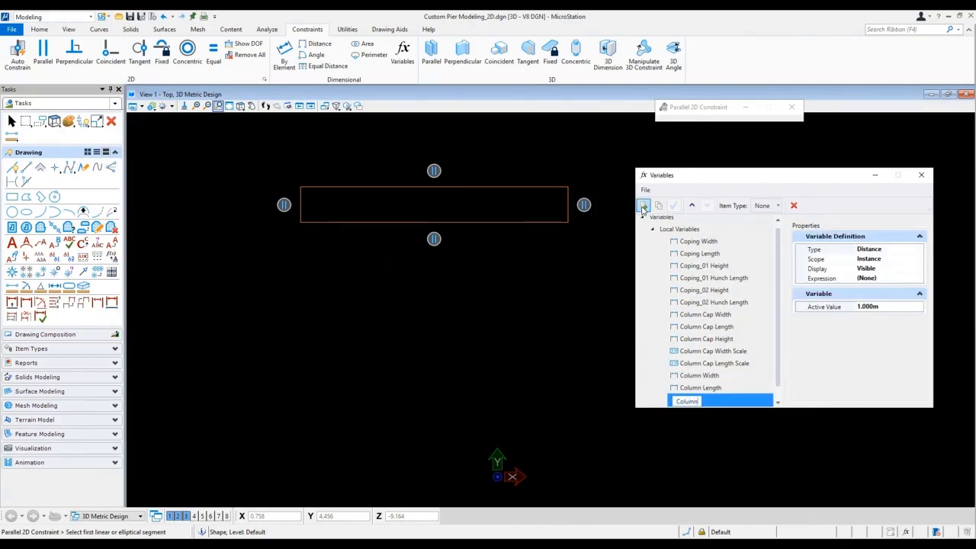
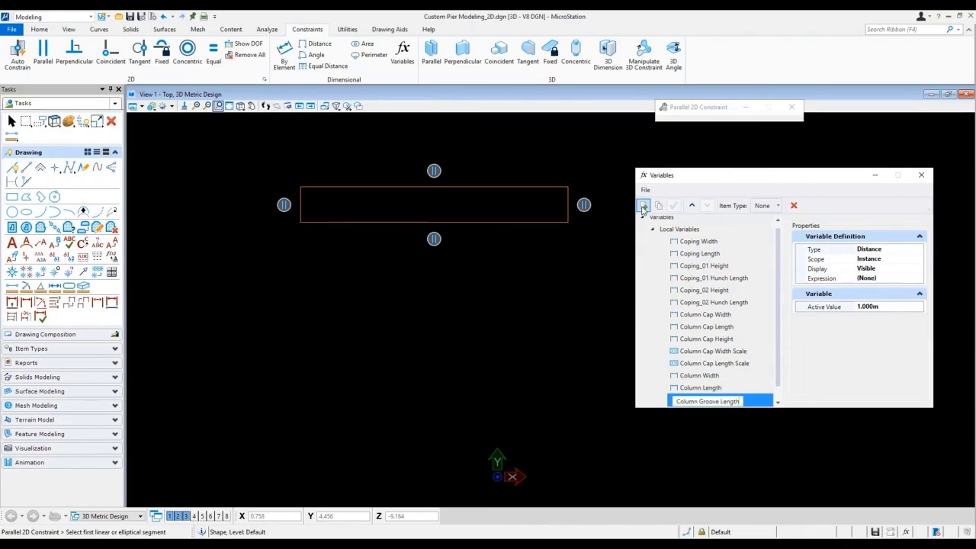
pyautogui.press('Return')
pyautogui.click(897, 308)
pyautogui.write('1.2')
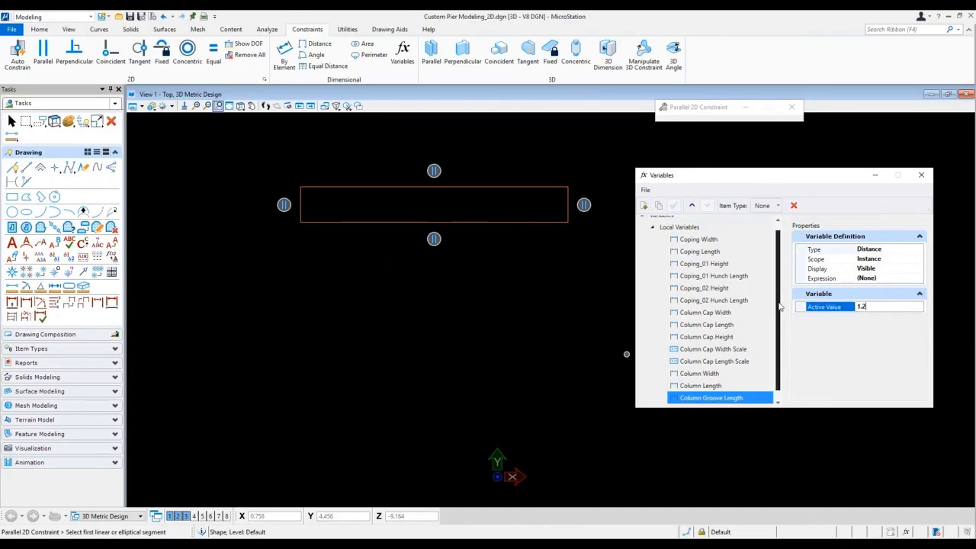
pyautogui.press('Return')
# Copy the Column Groove Length variable, rename the copy Column Groove Thickness and set its active value to 0.2 m.
pyautogui.click(659, 207)
pyautogui.click(721, 395)
pyautogui.moveTo(720, 394); pyautogui.dragTo(803, 401)
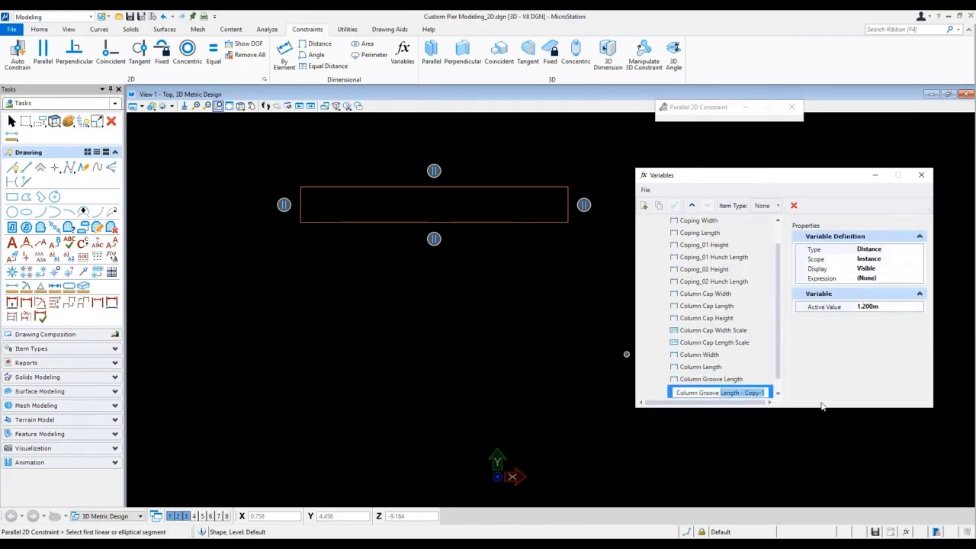
pyautogui.write('Thickness')
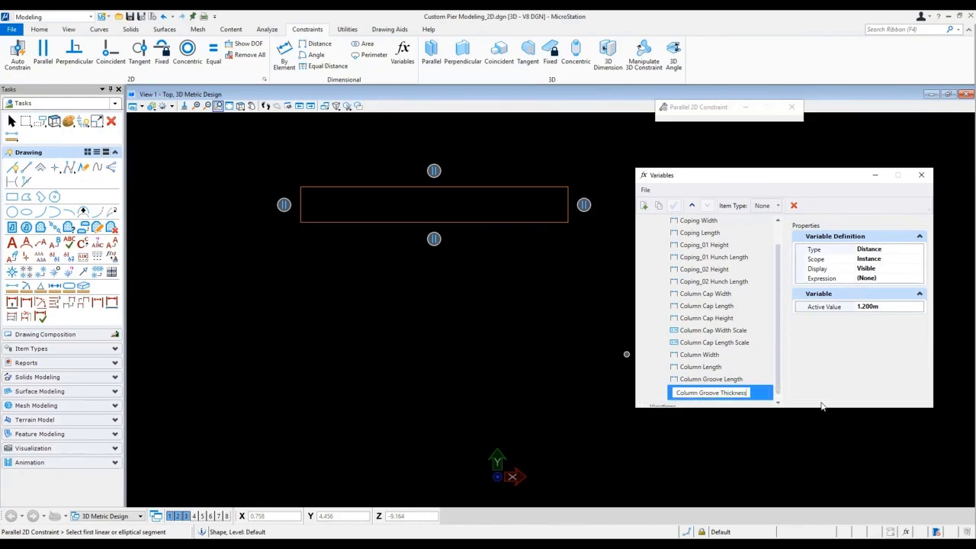
pyautogui.press('Return')
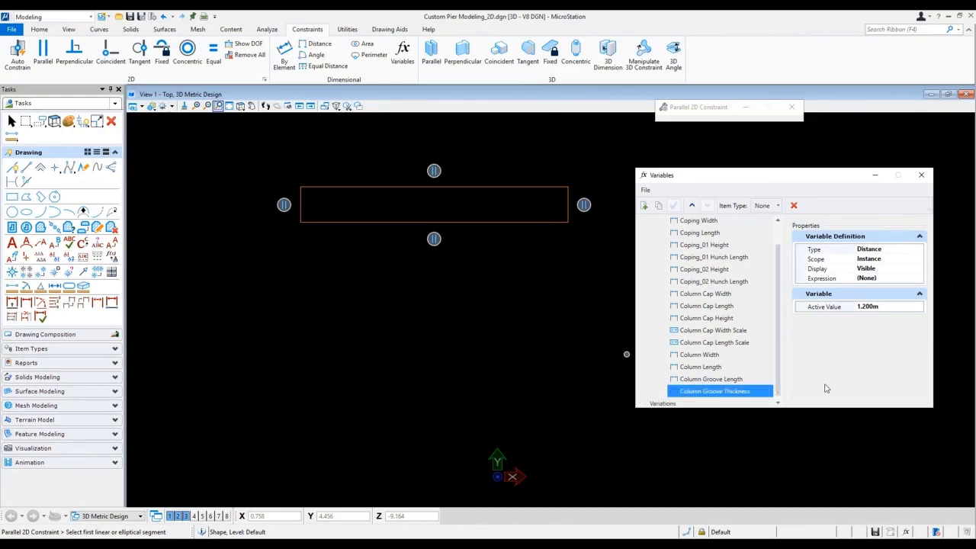
pyautogui.click(888, 309)
pyautogui.write('0.2')
# Add a Distance constraint between the groove block's two short sides and assign the Column Groove Length variable to it.
pyautogui.scroll(-3, 416, 311)
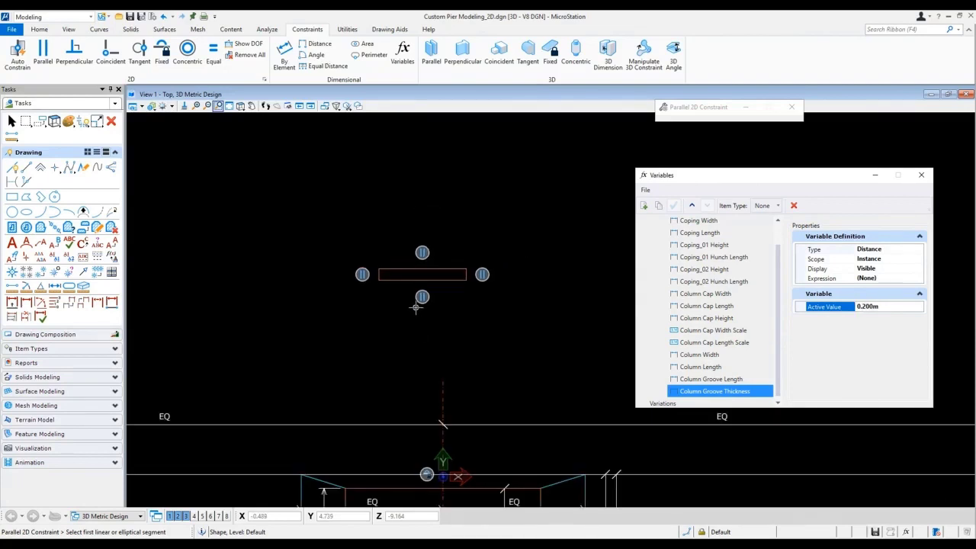
pyautogui.click(283, 56)
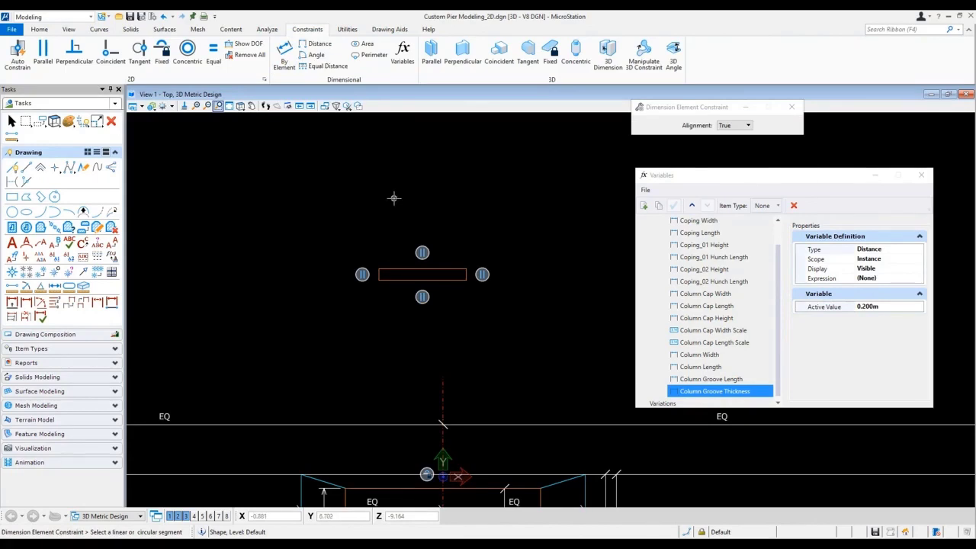
pyautogui.click(317, 43)
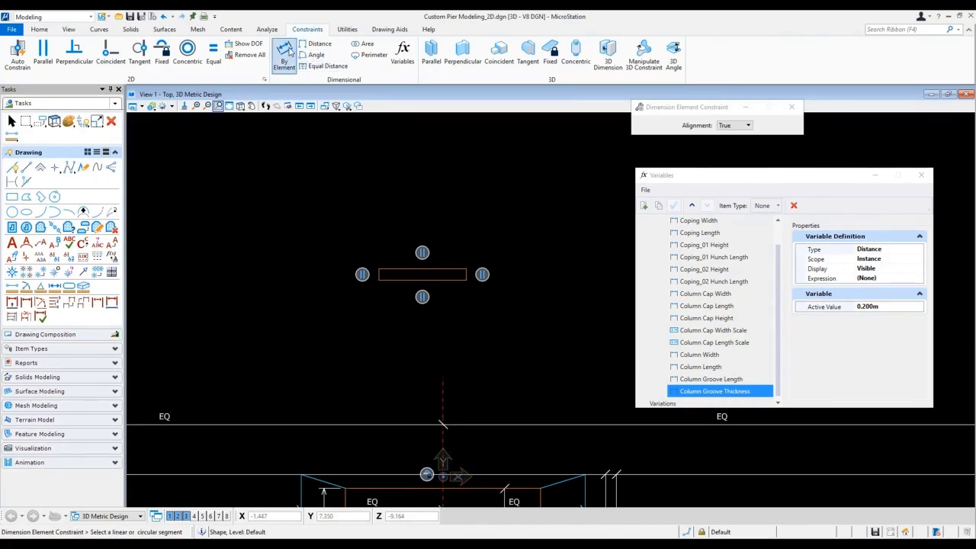
pyautogui.scroll(3, 377, 273)
pyautogui.click(378, 275)
pyautogui.scroll(-3, 378, 276)
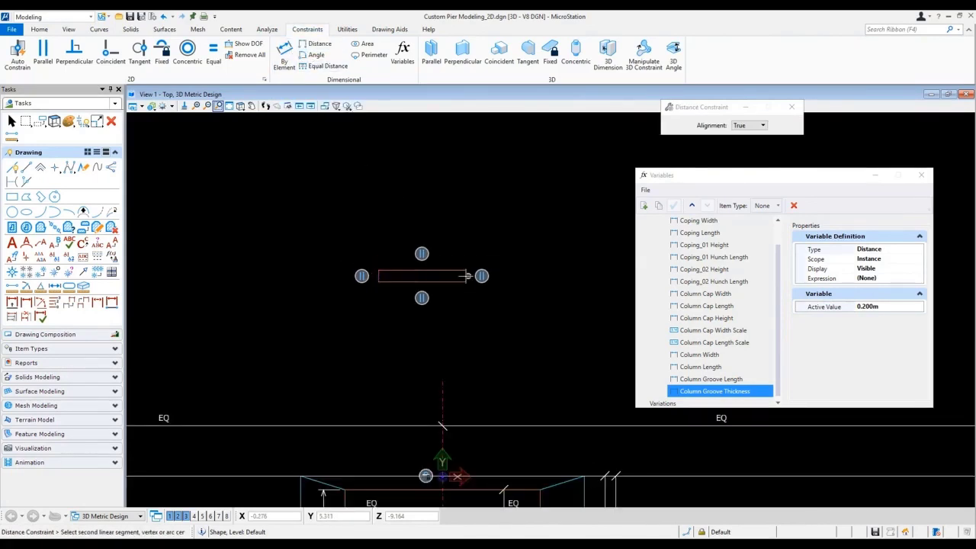
pyautogui.scroll(3, 463, 274)
pyautogui.click(462, 252)
pyautogui.scroll(-2, 458, 251)
pyautogui.scroll(-2, 458, 251)
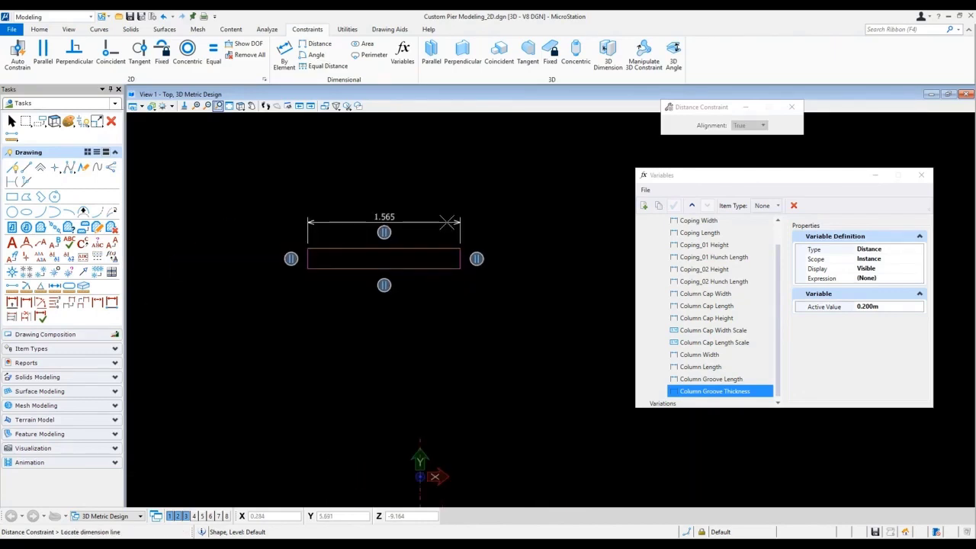
pyautogui.click(448, 222)
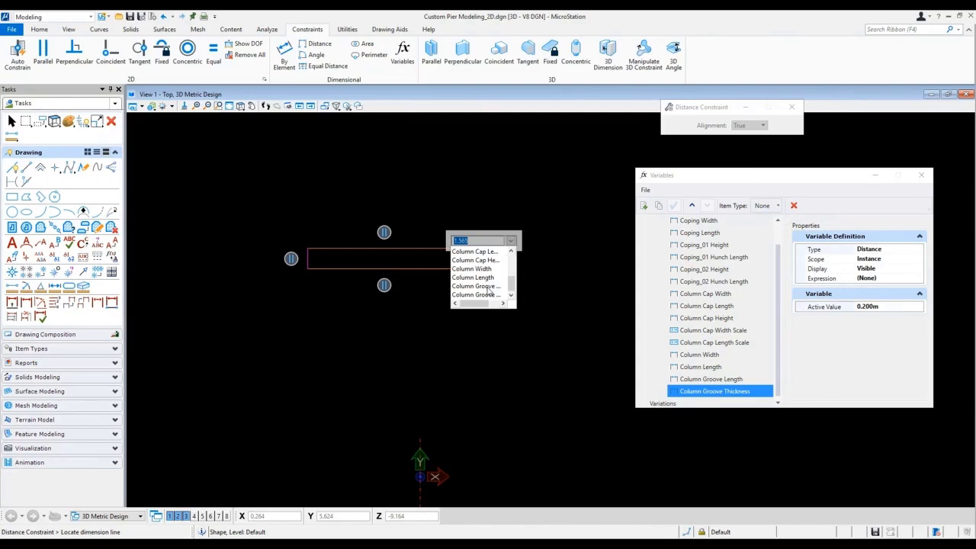
pyautogui.click(486, 287)
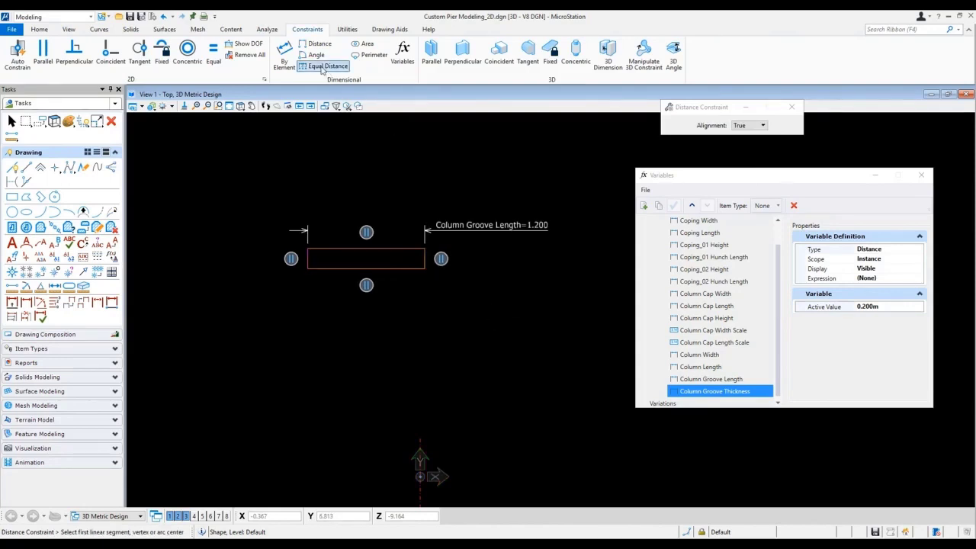
# Add a Distance constraint between the groove block's two long sides and assign the Column Groove Thickness variable to it.
pyautogui.click(363, 247)
pyautogui.click(364, 268)
pyautogui.click(272, 275)
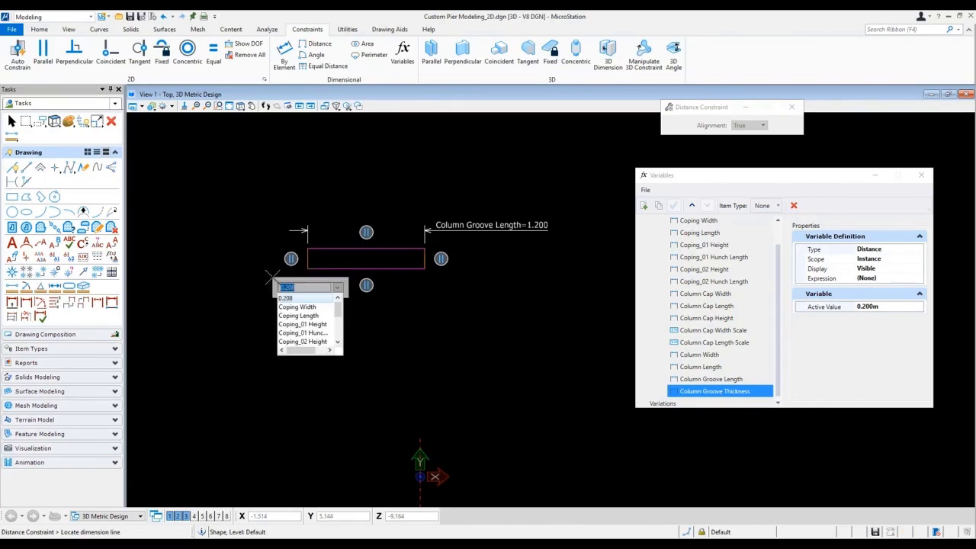
pyautogui.scroll(-4, 333, 321)
pyautogui.click(324, 341)
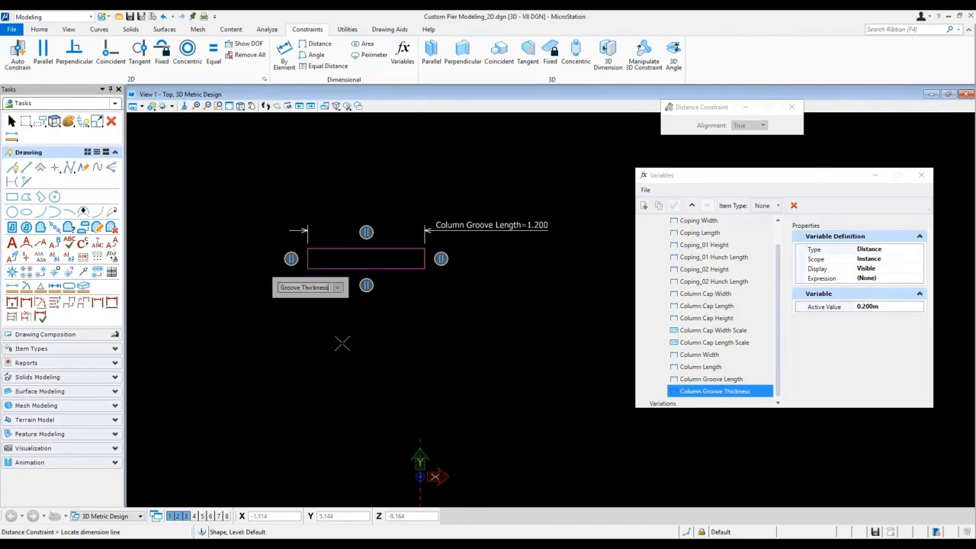
pyautogui.click(398, 349)
# Copy the Column Groove Length variable and rename the copy Column Groove Half Length.
pyautogui.click(708, 380)
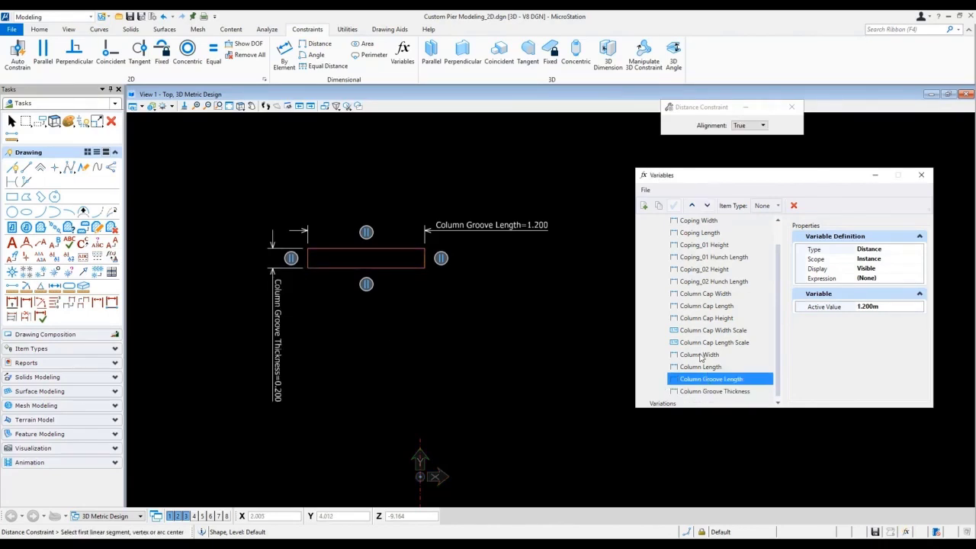
pyautogui.click(656, 209)
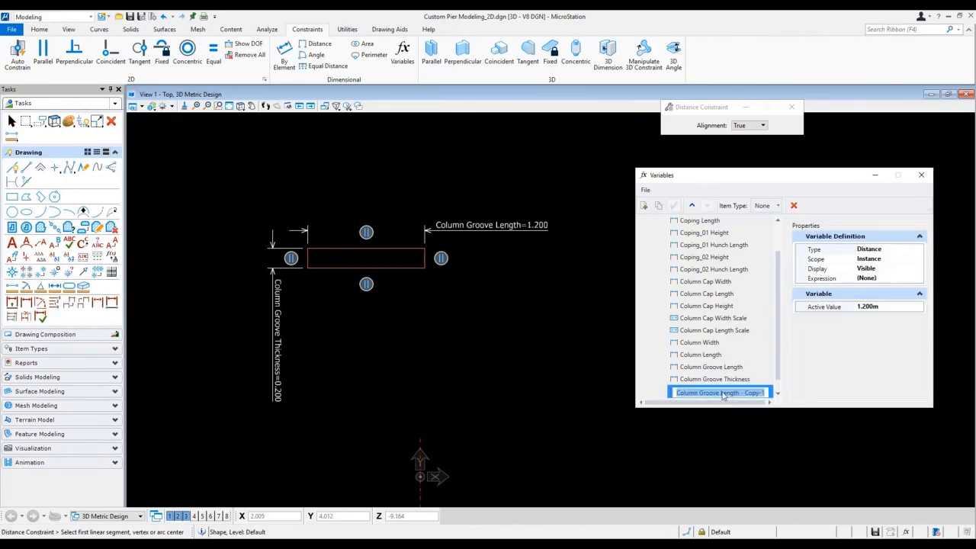
pyautogui.click(722, 392)
pyautogui.write('Half')
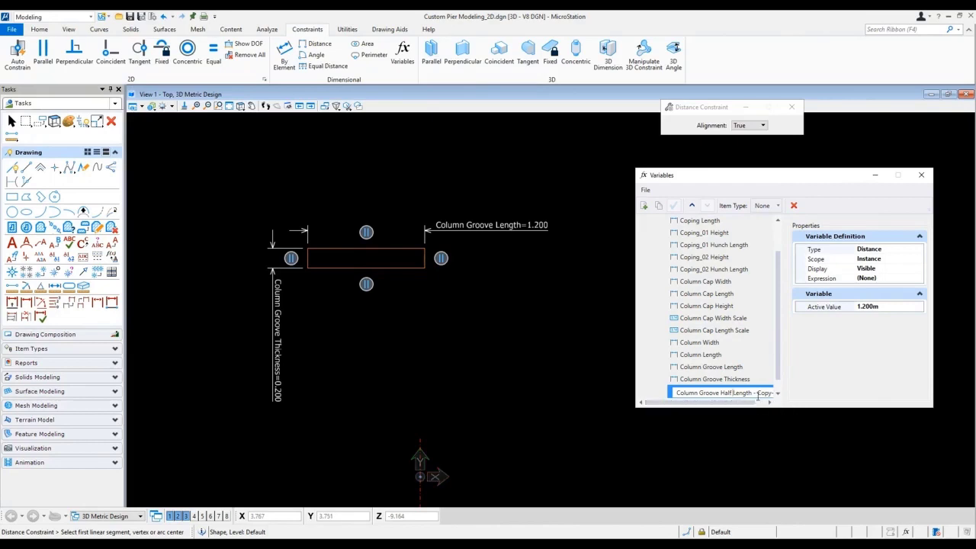
pyautogui.press('BackSpace')
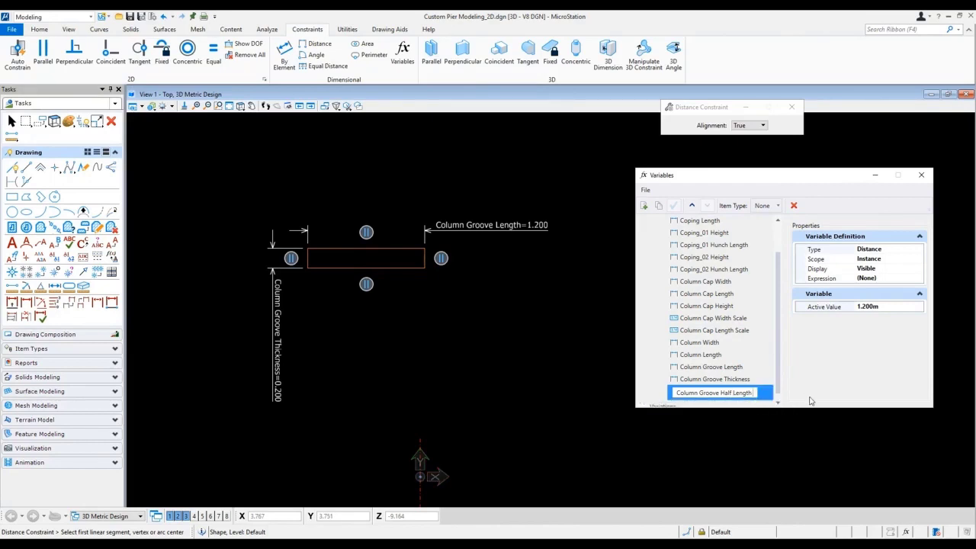
pyautogui.press('Return')
# Set the Column Groove Half Length variable's display to Hidden and its expression to Column Groove Length / 2.
pyautogui.click(892, 271)
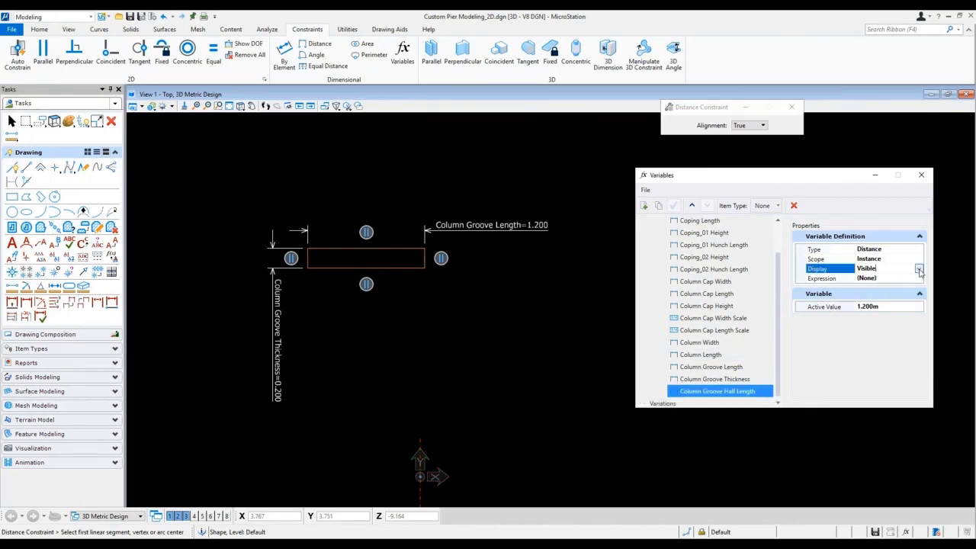
pyautogui.click(919, 270)
pyautogui.click(877, 286)
pyautogui.click(920, 279)
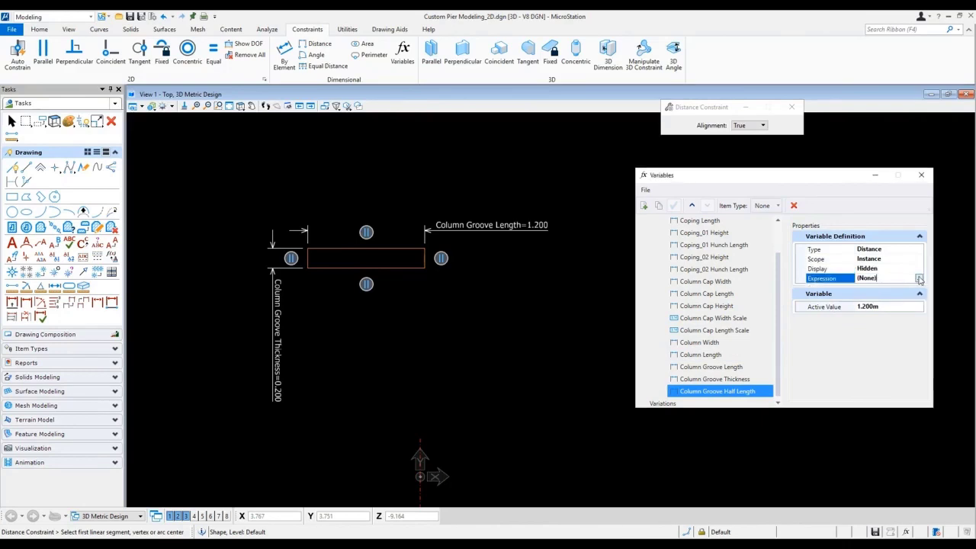
pyautogui.click(919, 278)
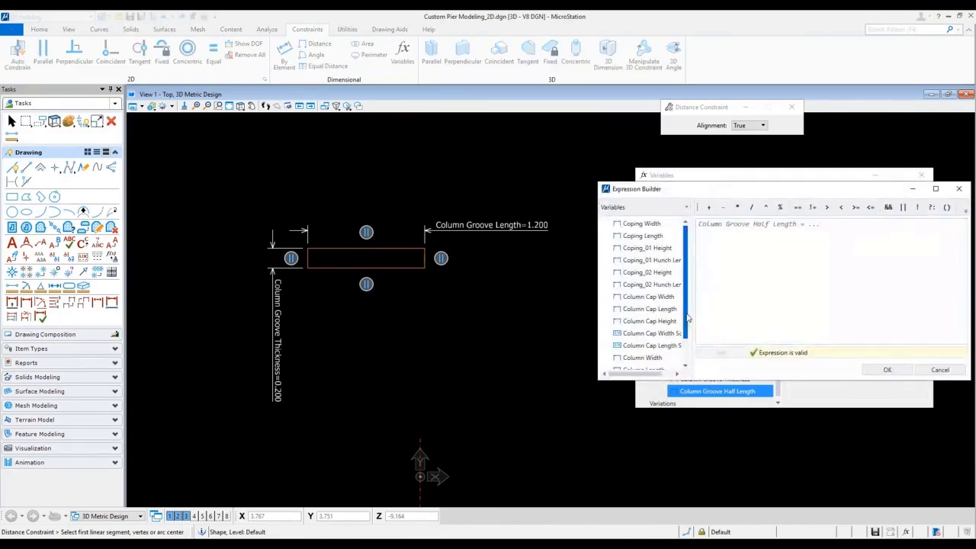
pyautogui.scroll(-1, 681, 362)
pyautogui.moveTo(652, 352); pyautogui.dragTo(765, 222)
pyautogui.click(752, 207)
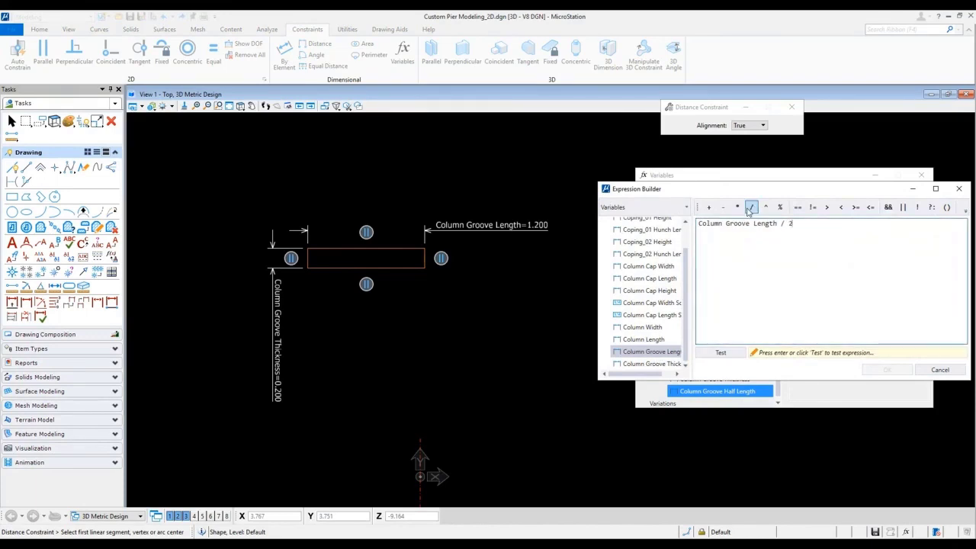
pyautogui.click(720, 352)
pyautogui.click(887, 370)
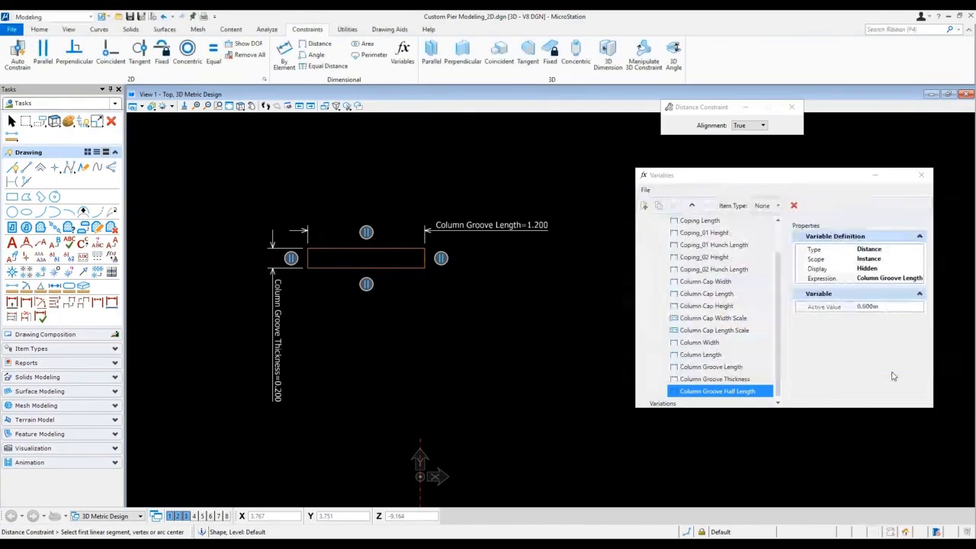
# Copy the constrained groove block about 1.2 m straight below the original.
pyautogui.scroll(-2, 427, 301)
pyautogui.rightClick(418, 327)
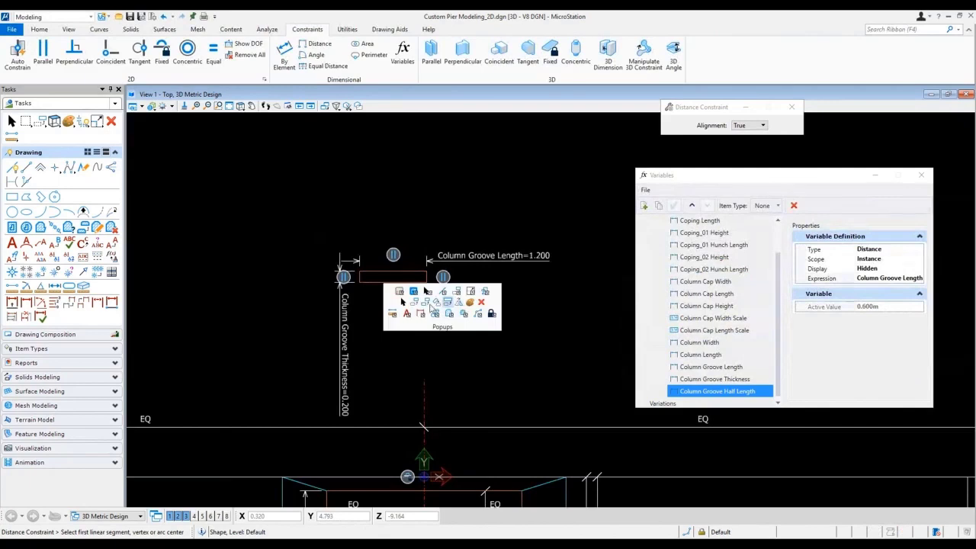
pyautogui.click(436, 302)
pyautogui.click(392, 281)
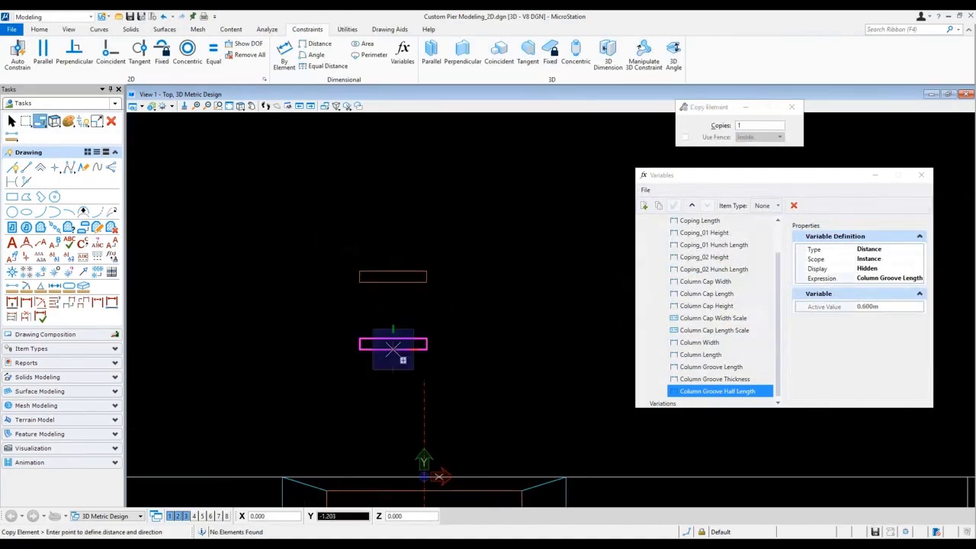
pyautogui.click(393, 348)
pyautogui.rightClick(438, 309)
# Copy the two horizontal groove blocks together to a free spot on their right.
pyautogui.rightClick(442, 312)
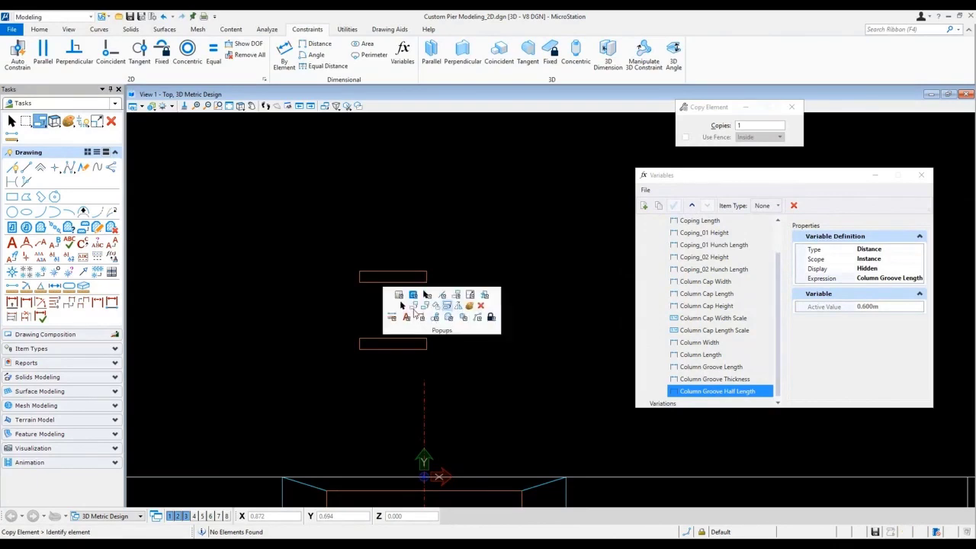
pyautogui.moveTo(336, 248); pyautogui.dragTo(470, 358)
pyautogui.click(397, 309)
pyautogui.click(512, 315)
# Rotate the copied pair of groove blocks by an active angle of 90° about the point midway between them.
pyautogui.rightClick(547, 319)
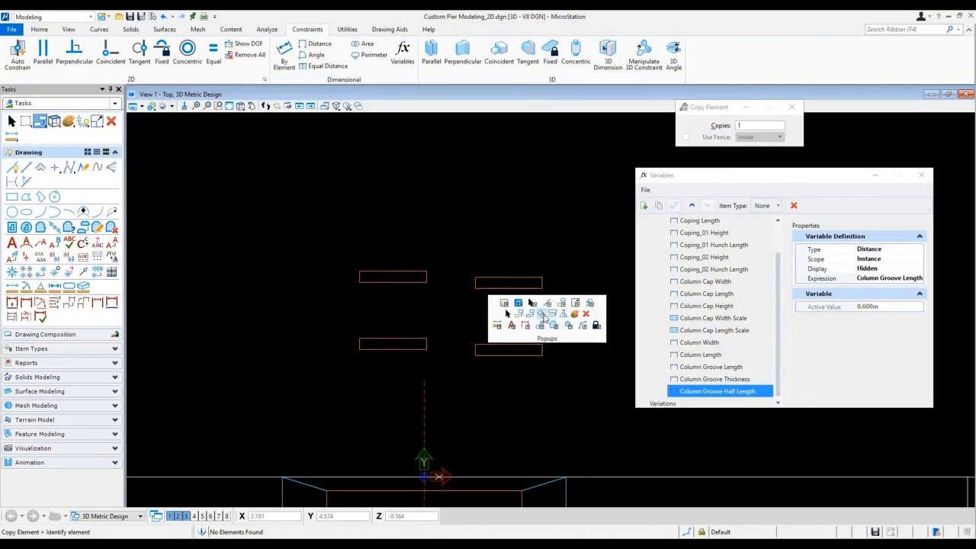
pyautogui.click(551, 314)
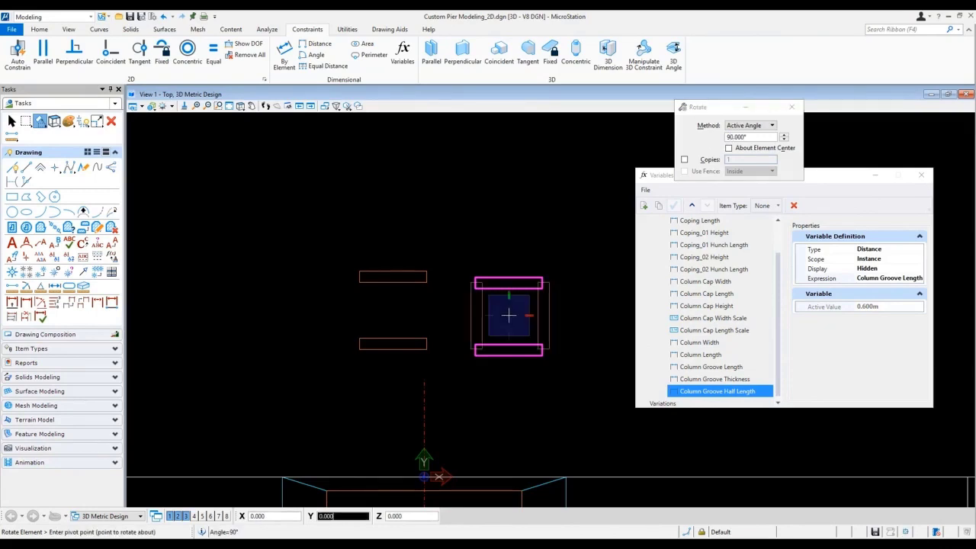
pyautogui.click(509, 315)
# Move the two upright groove blocks so that one stands on each side of the horizontal pair.
pyautogui.rightClick(521, 316)
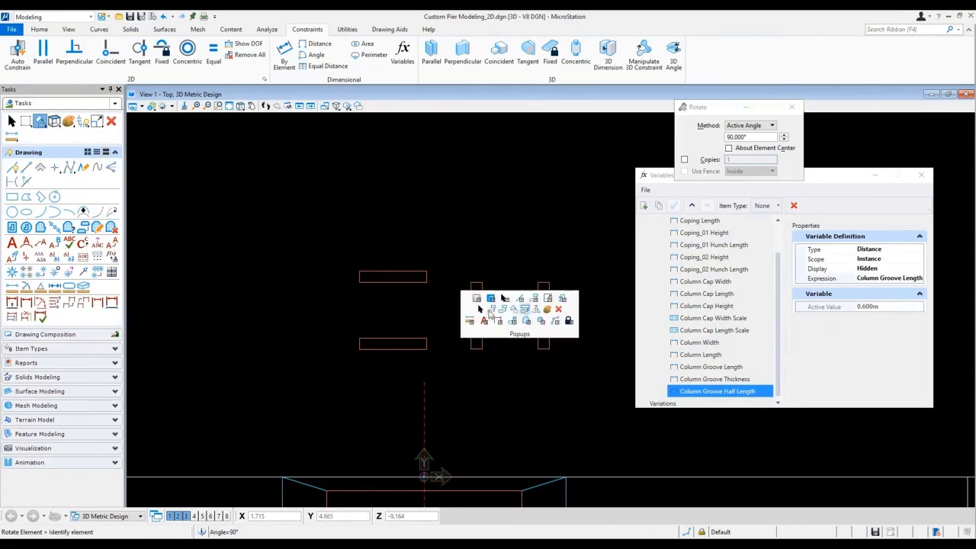
pyautogui.click(481, 308)
pyautogui.moveTo(438, 254); pyautogui.dragTo(510, 355)
pyautogui.click(481, 350)
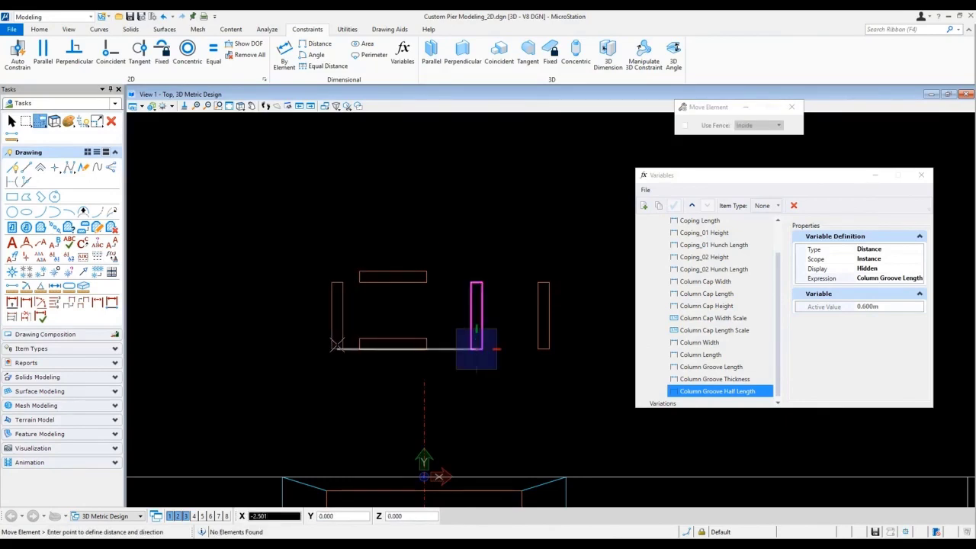
pyautogui.click(335, 345)
pyautogui.moveTo(498, 269); pyautogui.dragTo(564, 368)
pyautogui.click(544, 315)
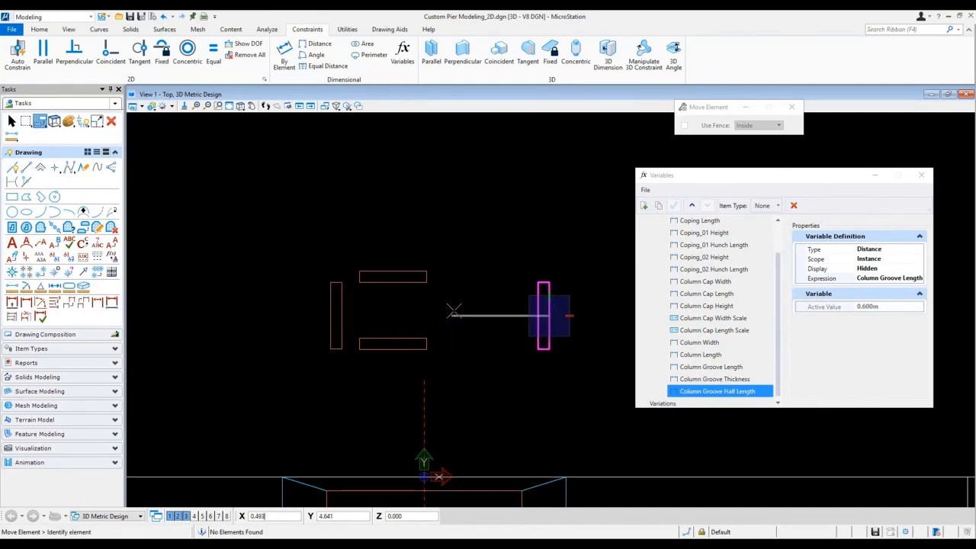
pyautogui.click(451, 309)
# Move all four groove blocks together into the column outline, roughly centred on the origin.
pyautogui.moveTo(497, 305); pyautogui.dragTo(518, 216, button='middle')
pyautogui.scroll(-2, 518, 215)
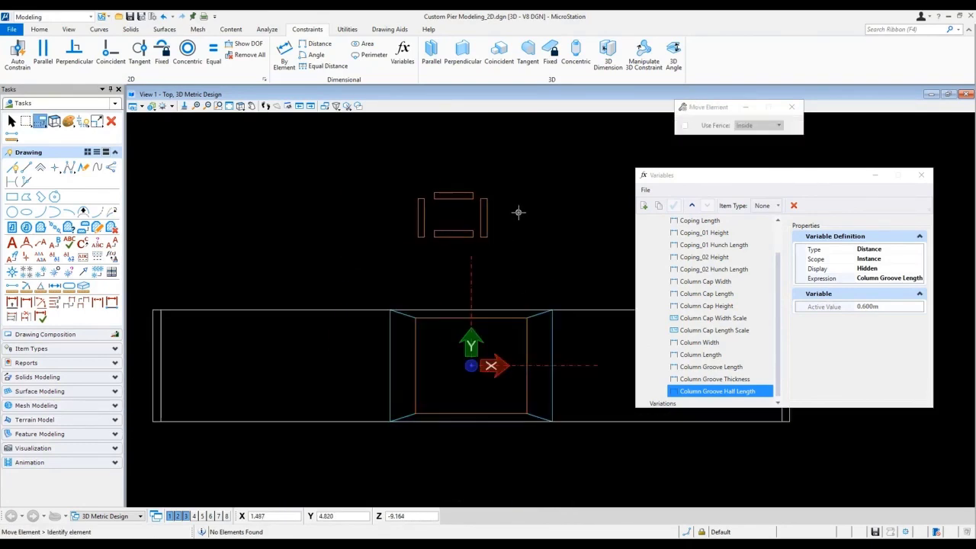
pyautogui.press('space')
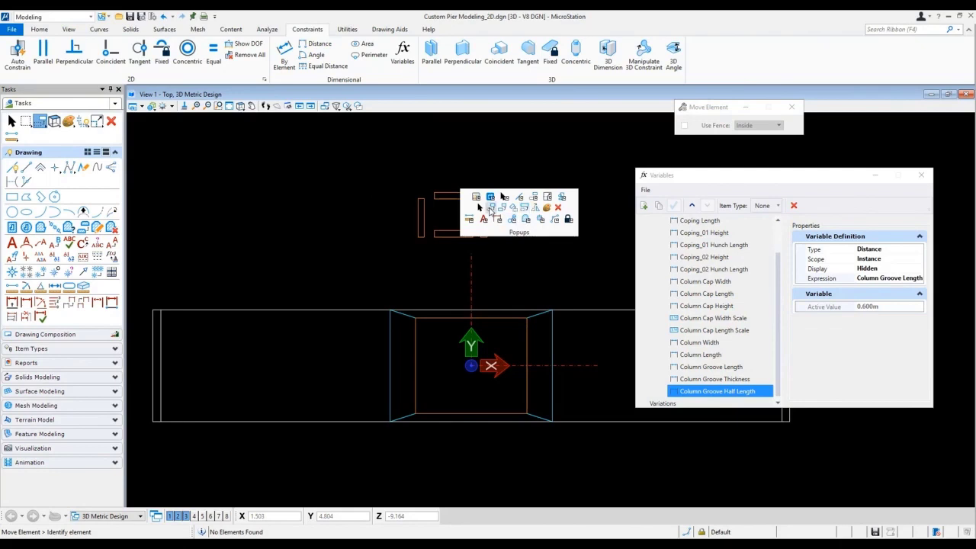
pyautogui.moveTo(378, 171); pyautogui.dragTo(517, 246)
pyautogui.click(456, 214)
pyautogui.scroll(5, 475, 366)
pyautogui.scroll(2, 474, 368)
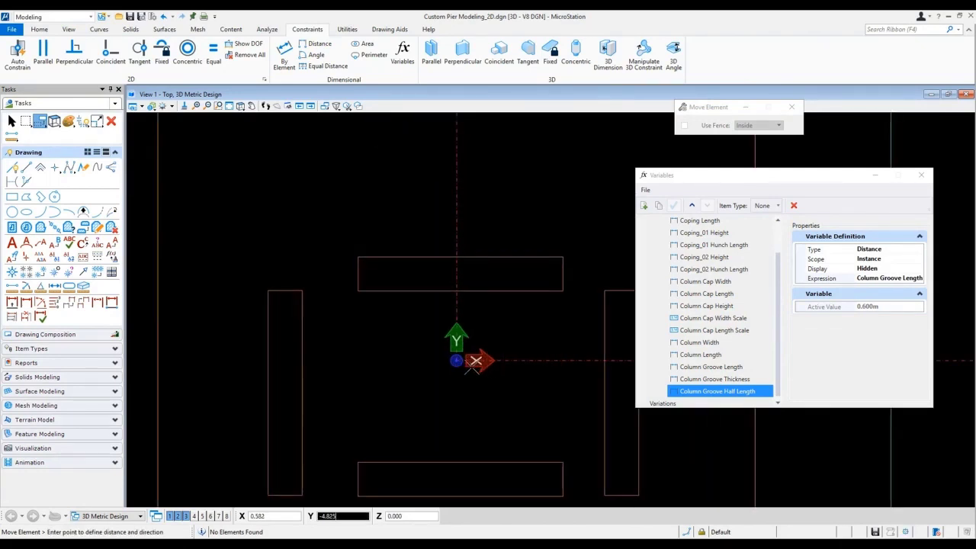
pyautogui.click(472, 373)
pyautogui.rightClick(471, 373)
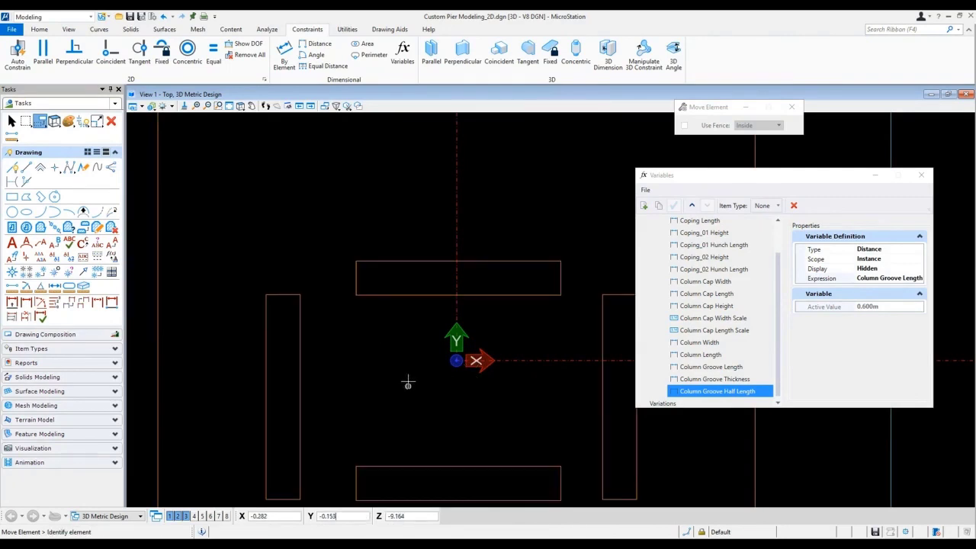
pyautogui.click(11, 121)
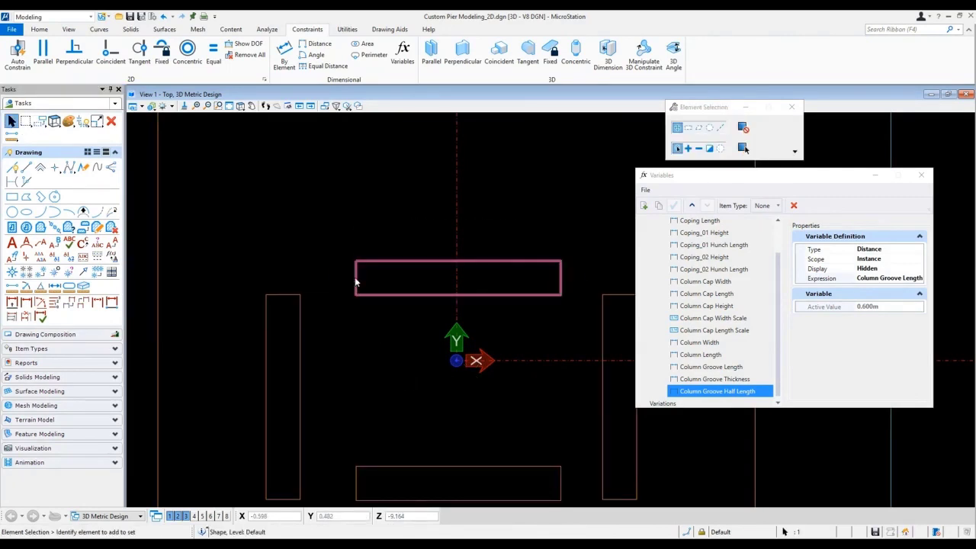
pyautogui.click(355, 282)
pyautogui.scroll(-2, 363, 318)
pyautogui.click(487, 230)
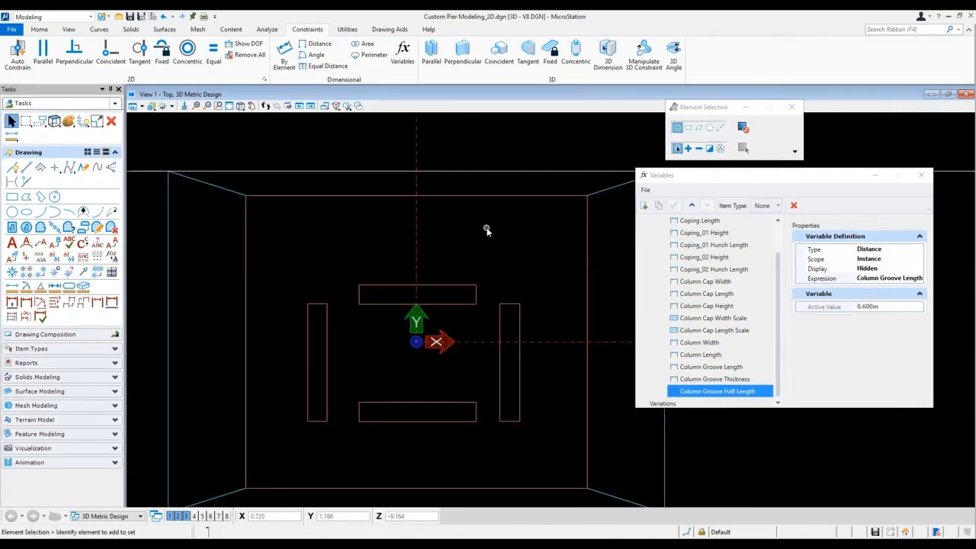
# Add a Distance constraint from the column's upper edge to the upper groove block's inner side, using the Column Groove Thickness variable.
pyautogui.click(314, 44)
pyautogui.click(450, 197)
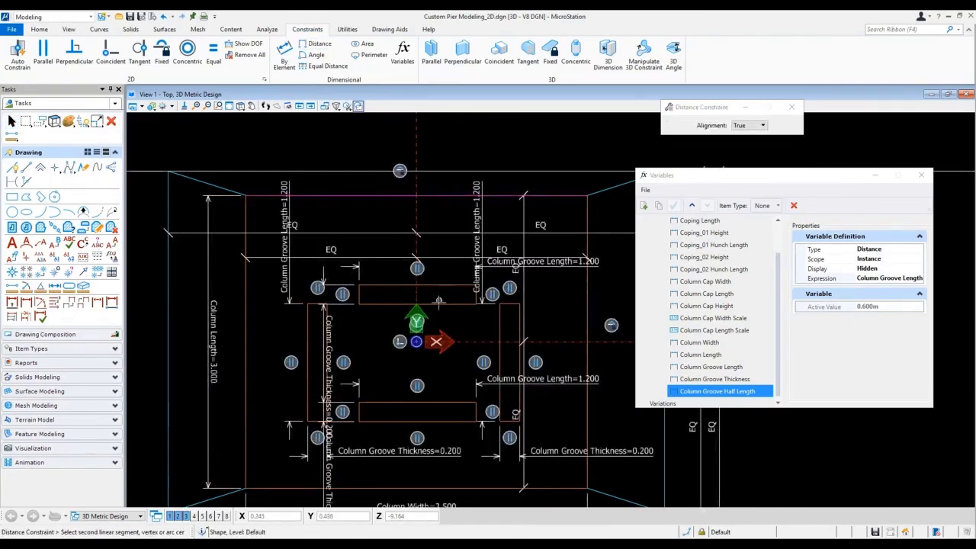
pyautogui.click(439, 303)
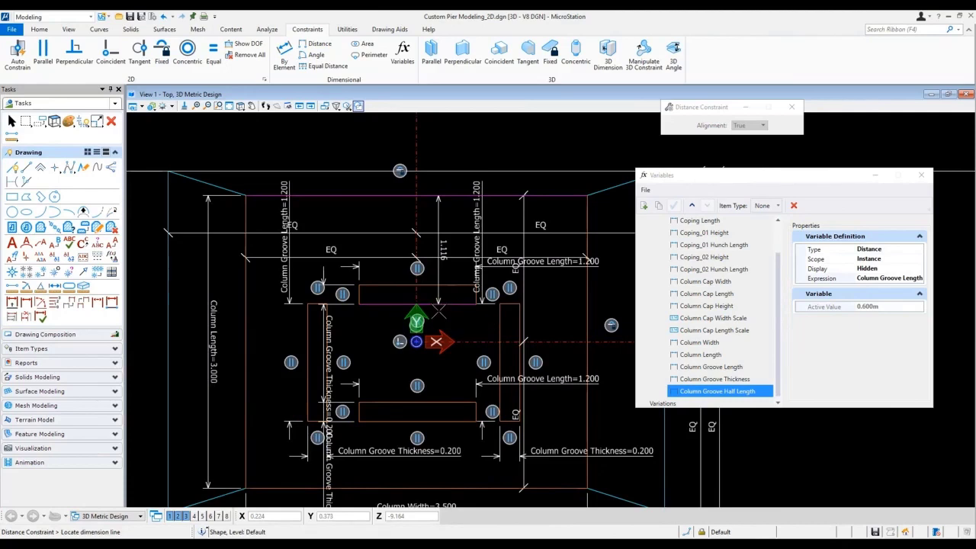
pyautogui.click(436, 312)
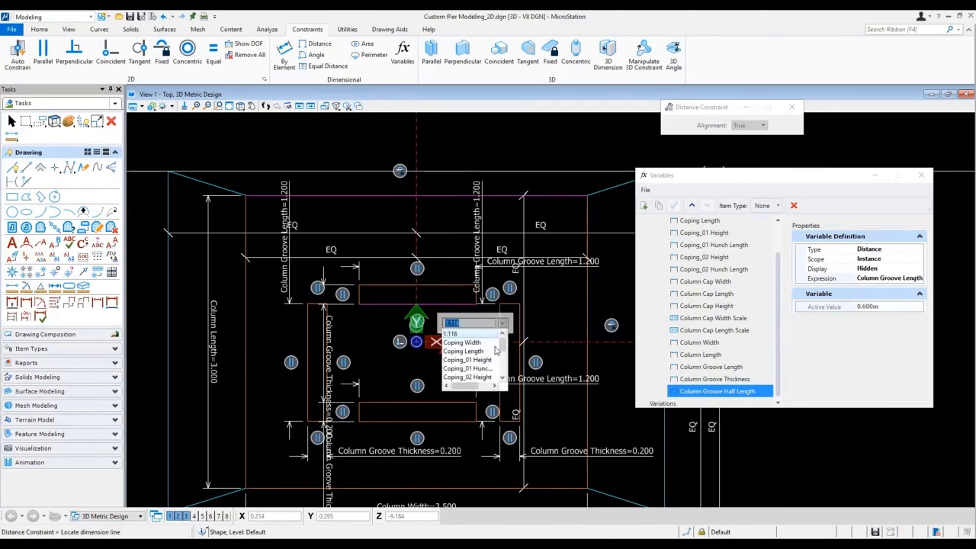
pyautogui.scroll(-3, 502, 346)
pyautogui.click(466, 368)
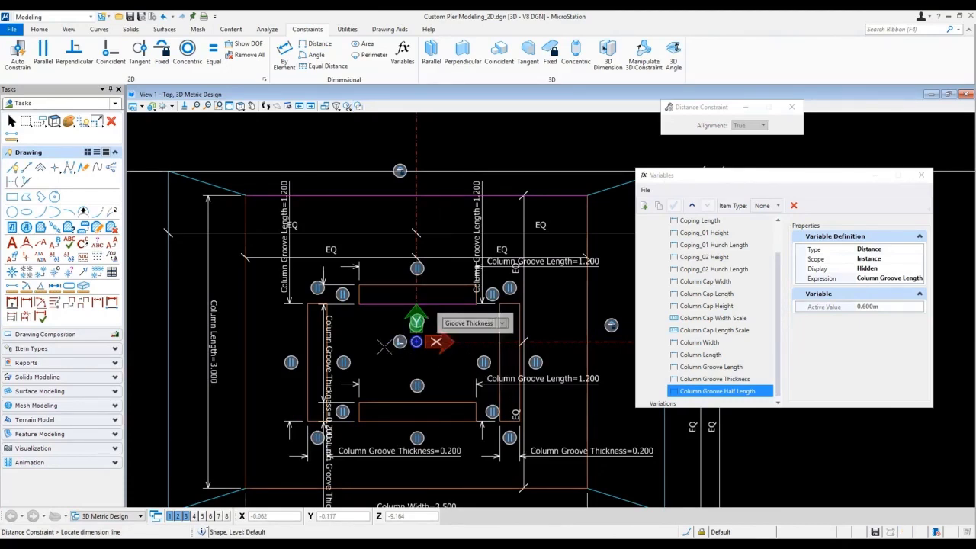
pyautogui.press('Return')
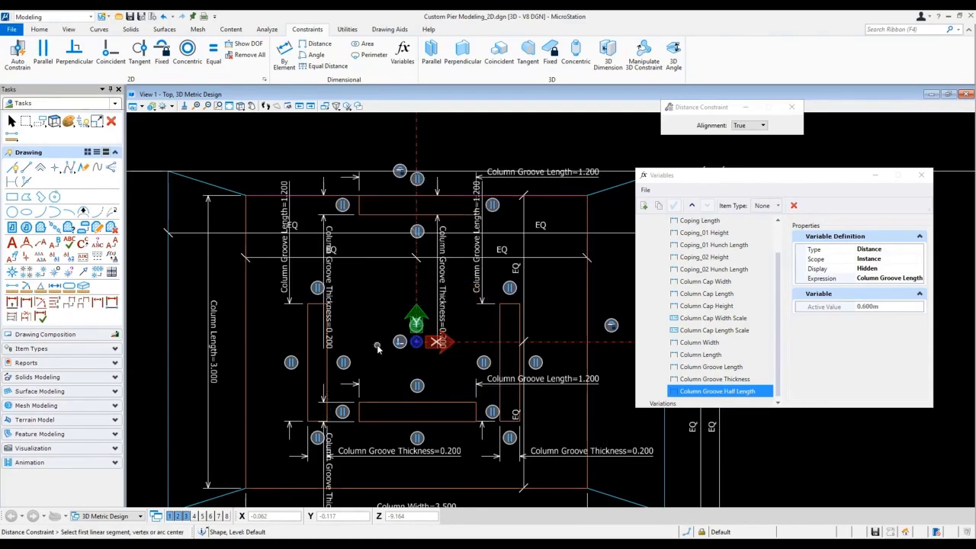
# Constrain the distance from the column's right edge to the right groove block's inner side with the Column Groove Thickness variable.
pyautogui.click(583, 343)
pyautogui.click(500, 335)
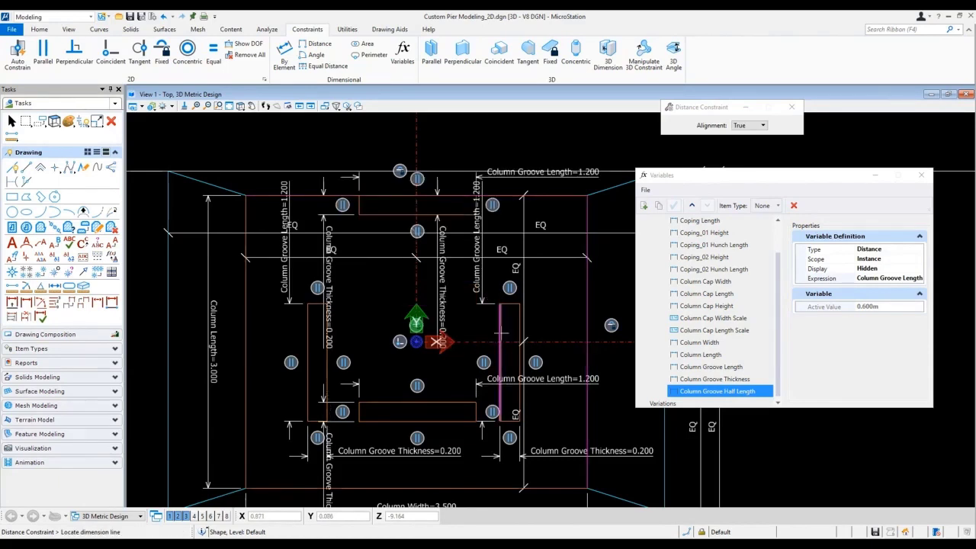
pyautogui.click(513, 343)
pyautogui.moveTo(565, 367); pyautogui.dragTo(567, 392)
pyautogui.click(542, 393)
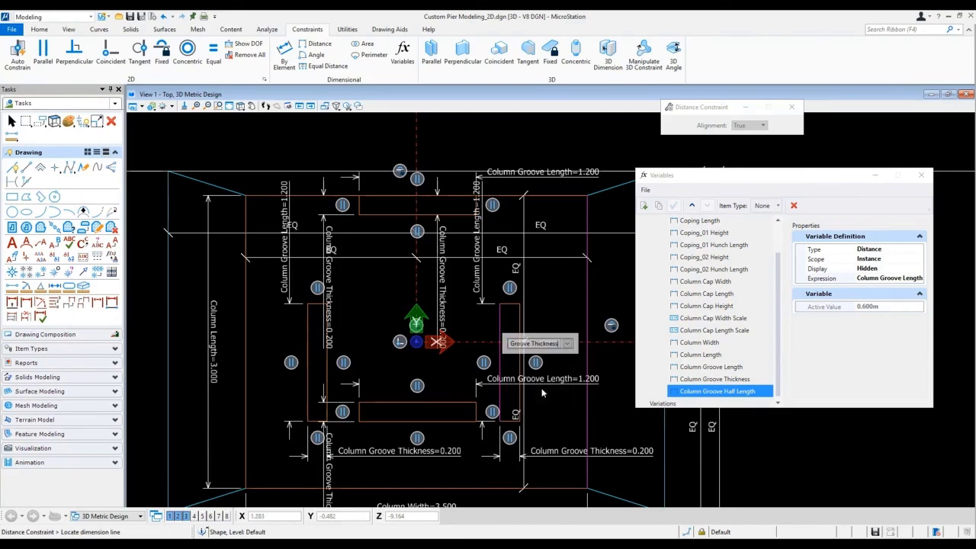
pyautogui.click(565, 319)
# Constrain the distance from the column's lower edge to the lower groove block's inner side with the Column Groove Thickness variable.
pyautogui.moveTo(498, 402); pyautogui.dragTo(502, 324, button='middle')
pyautogui.click(458, 409)
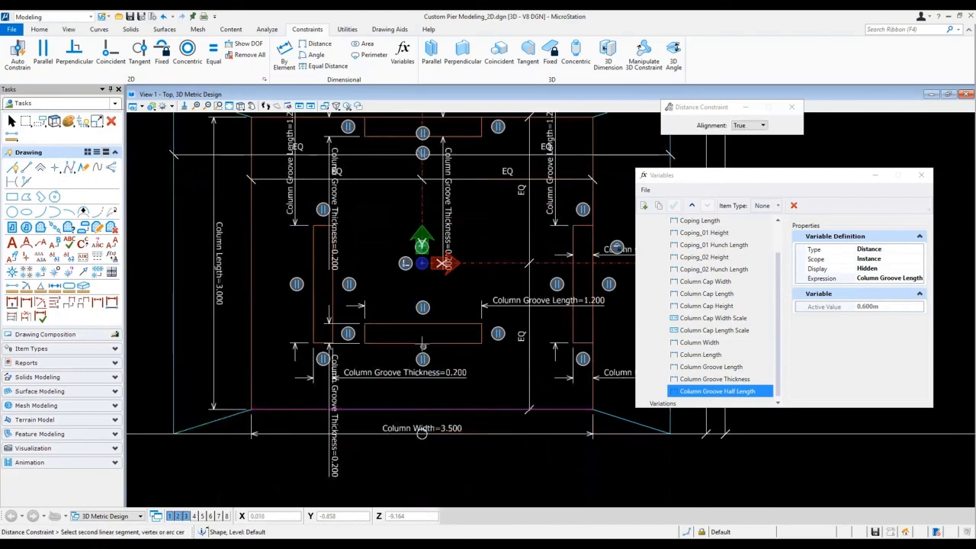
pyautogui.click(424, 341)
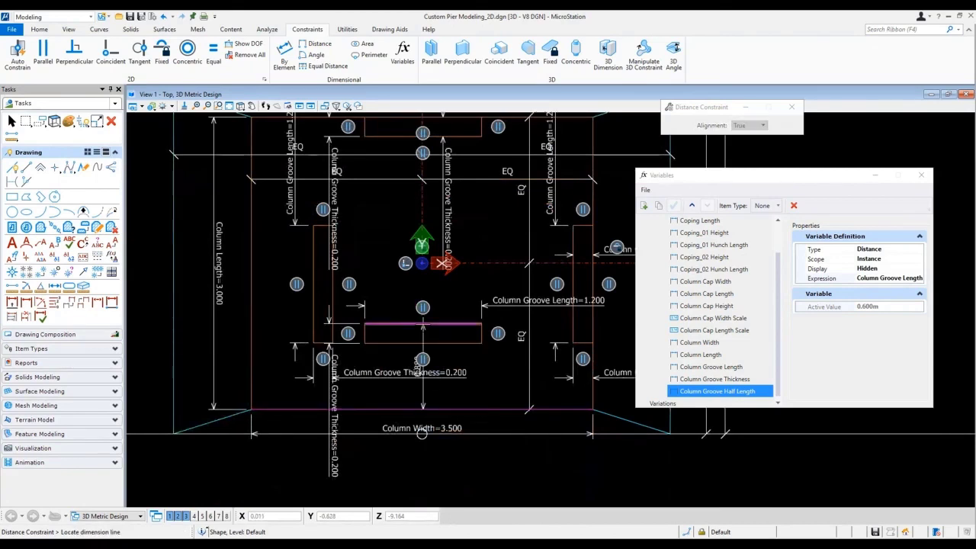
pyautogui.click(427, 323)
pyautogui.moveTo(494, 355); pyautogui.dragTo(492, 383)
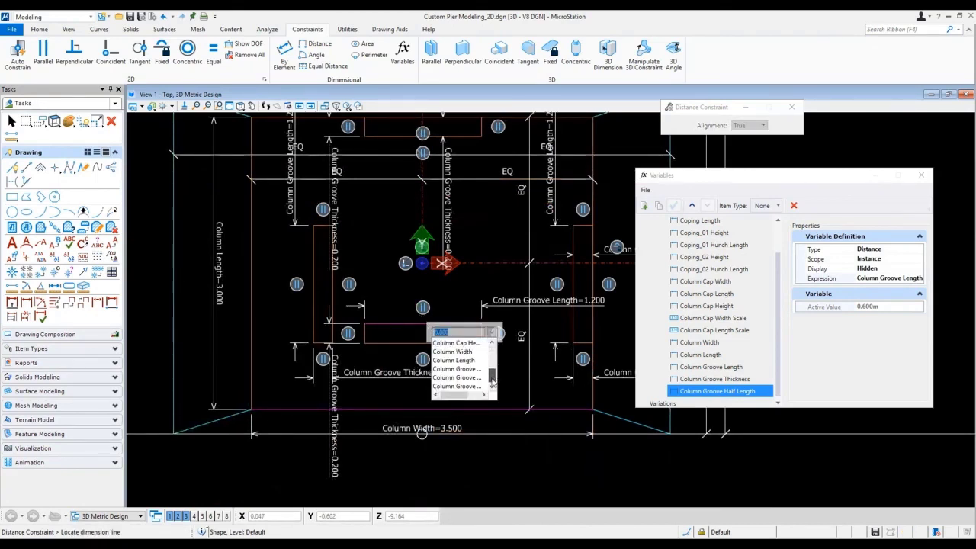
pyautogui.click(461, 377)
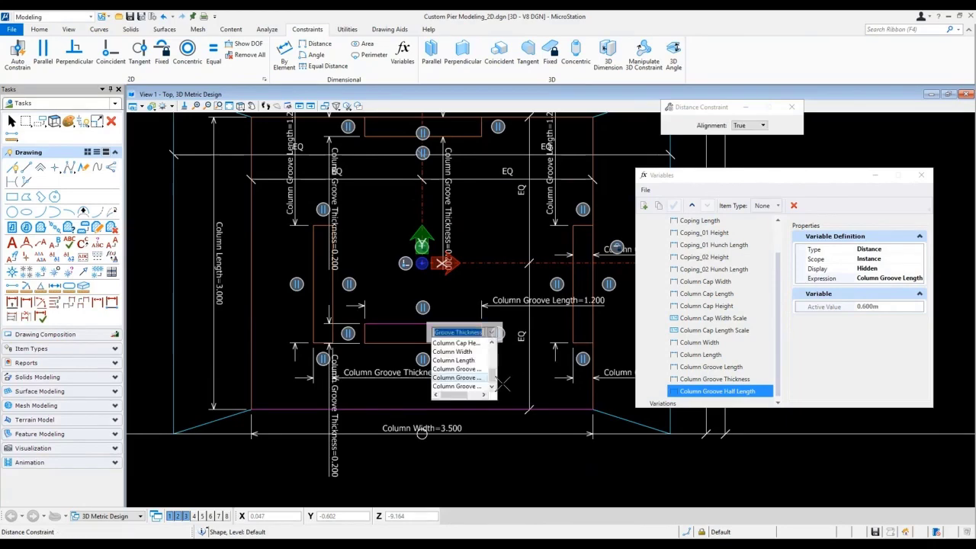
pyautogui.click(502, 384)
# Constrain the distance from the column's left edge to the left groove block's inner side with Column Groove Thickness, and end the command.
pyautogui.moveTo(377, 337); pyautogui.dragTo(482, 368, button='middle')
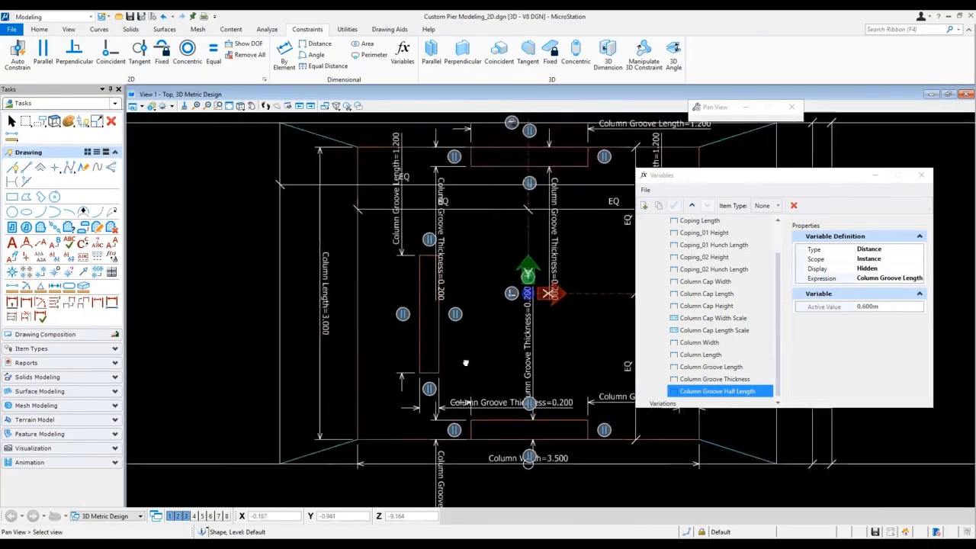
pyautogui.scroll(2, 483, 367)
pyautogui.click(264, 266)
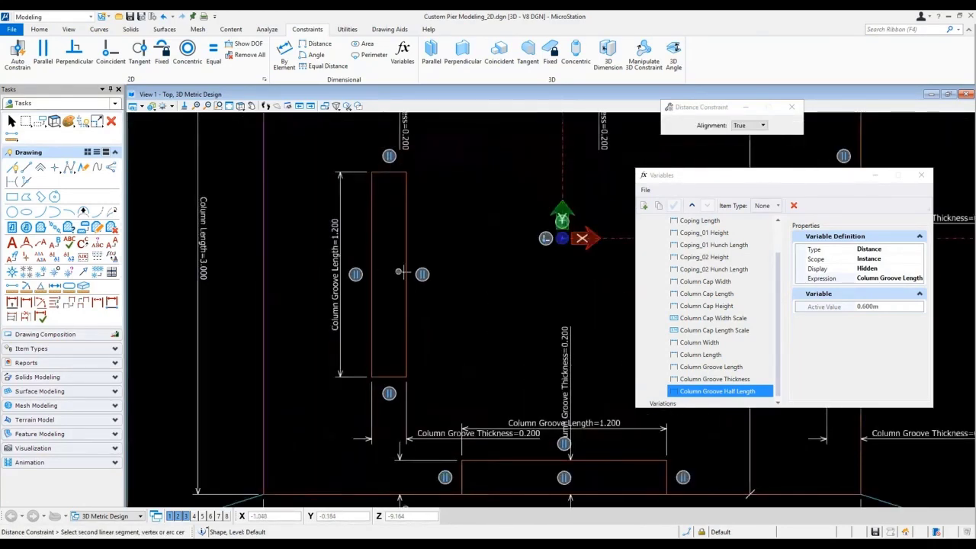
pyautogui.click(405, 273)
pyautogui.moveTo(457, 310); pyautogui.dragTo(456, 338)
pyautogui.click(431, 331)
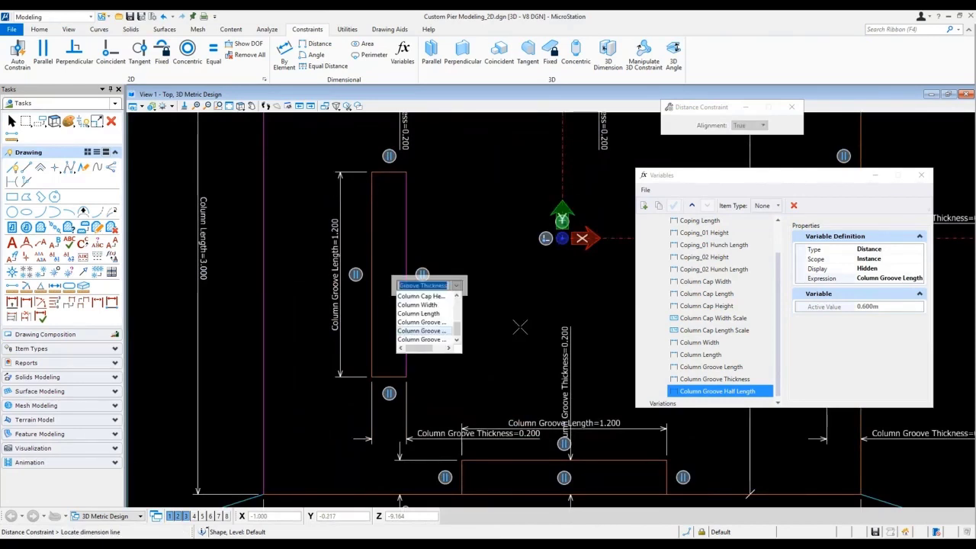
pyautogui.click(520, 324)
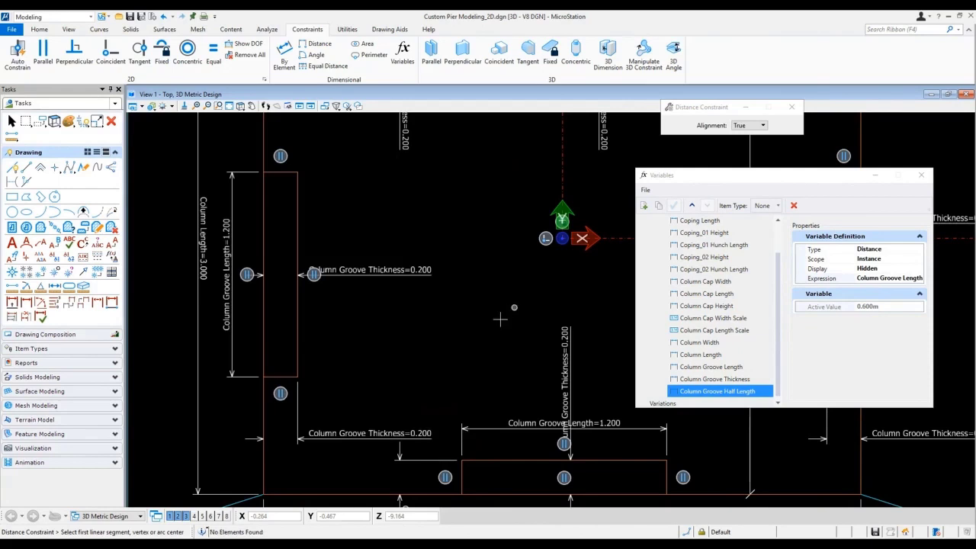
pyautogui.scroll(-2, 480, 317)
pyautogui.press('Escape')
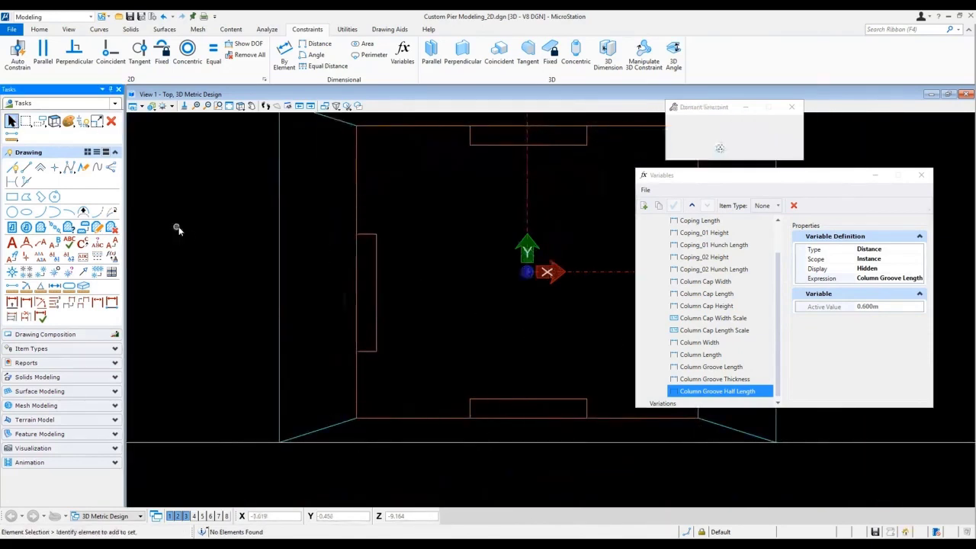
# Add a Distance constraint from the origin to the upper groove block's right end, using the Column Groove Half Length variable.
pyautogui.moveTo(468, 283); pyautogui.dragTo(391, 308, button='middle')
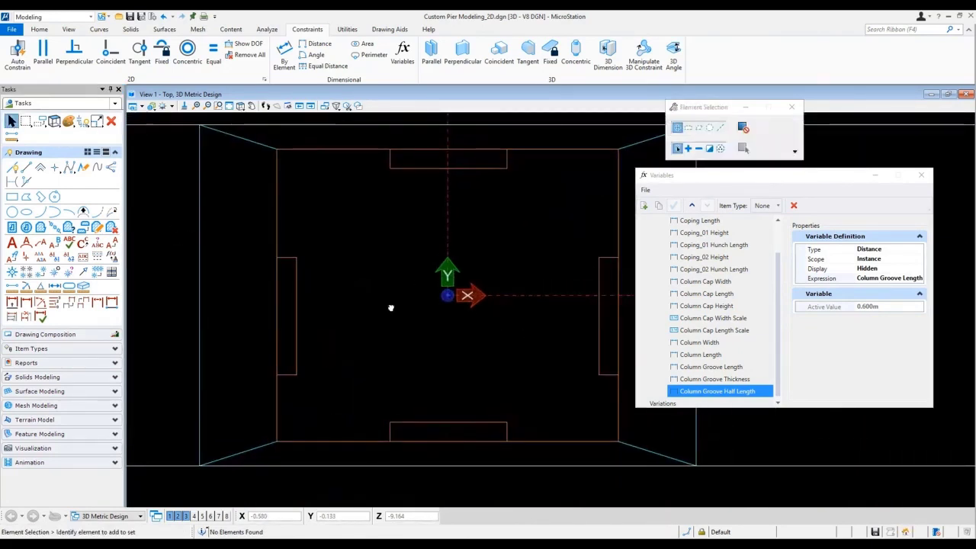
pyautogui.click(315, 43)
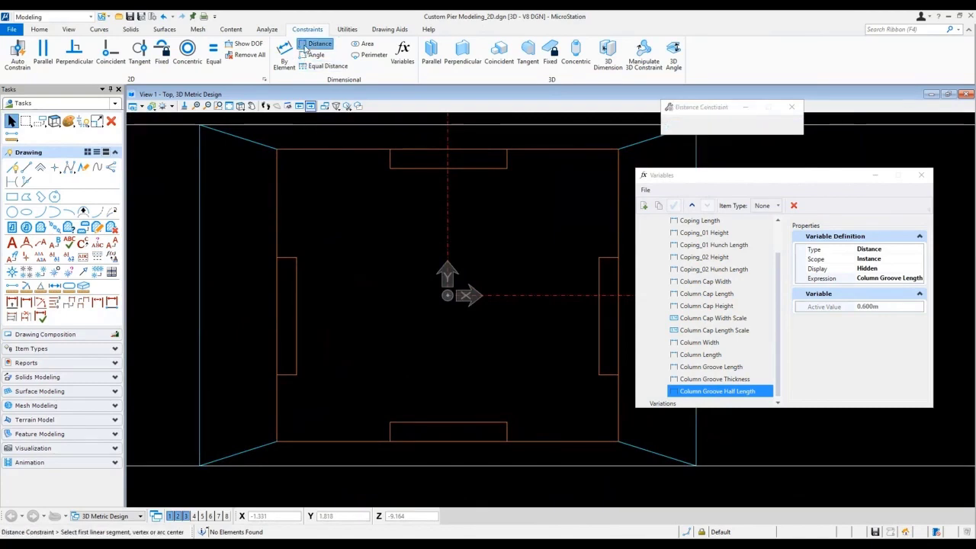
pyautogui.click(469, 295)
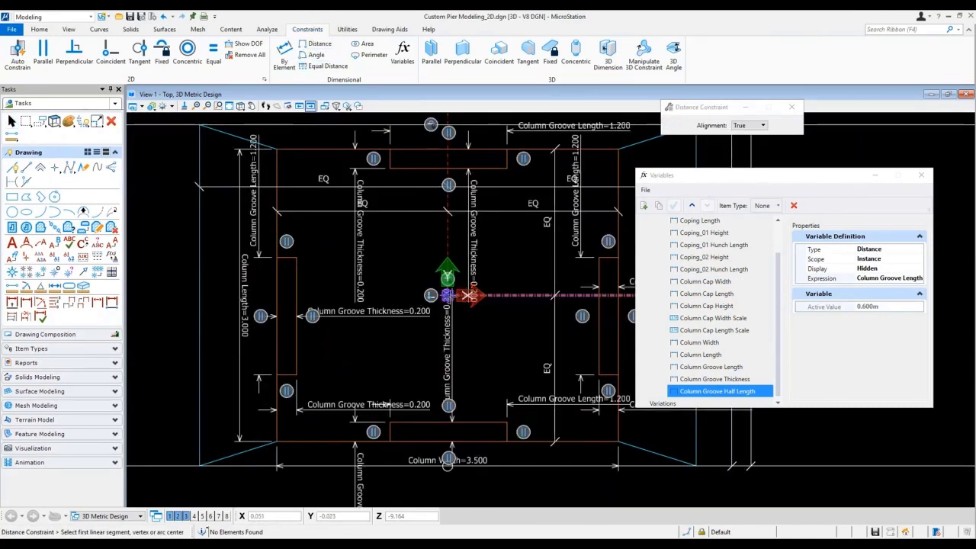
pyautogui.scroll(3, 506, 160)
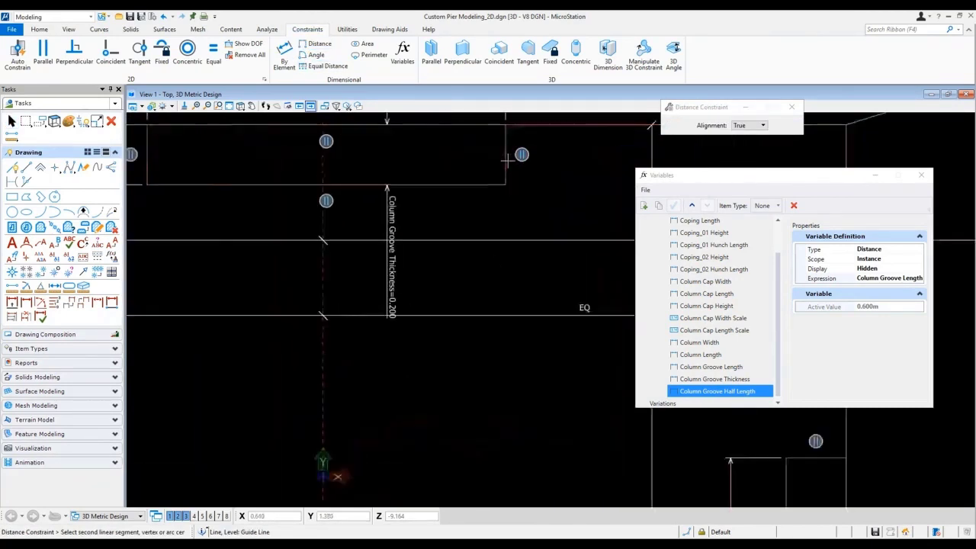
pyautogui.click(505, 158)
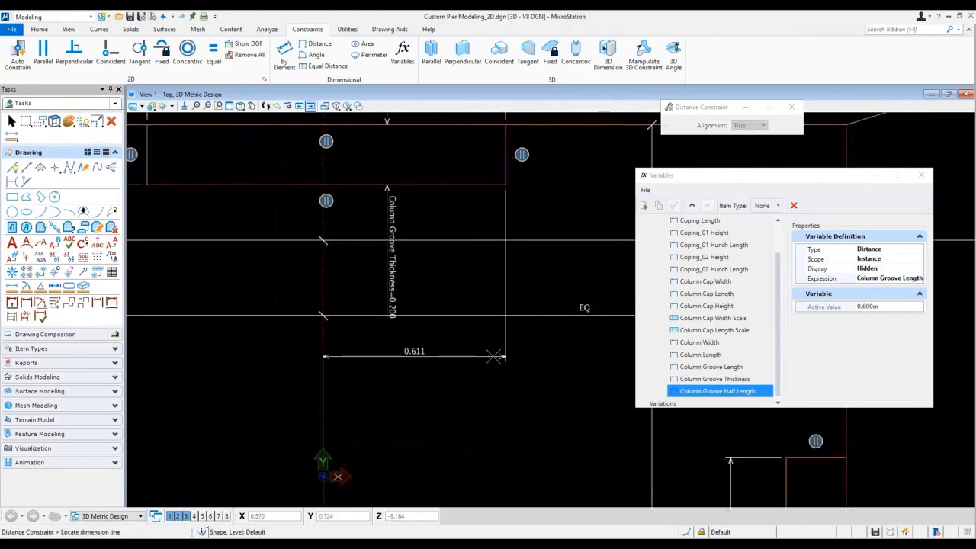
pyautogui.click(492, 357)
pyautogui.moveTo(558, 391); pyautogui.dragTo(559, 418)
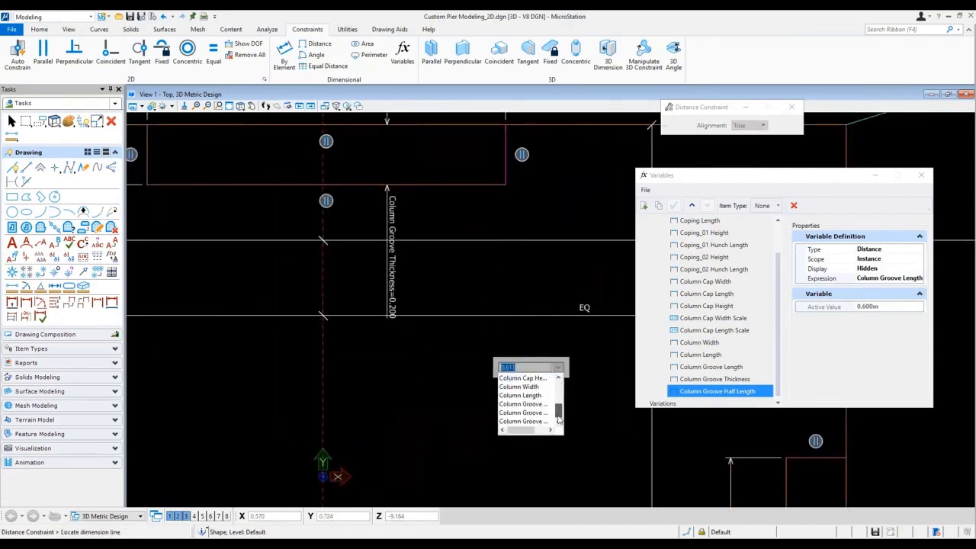
pyautogui.click(546, 422)
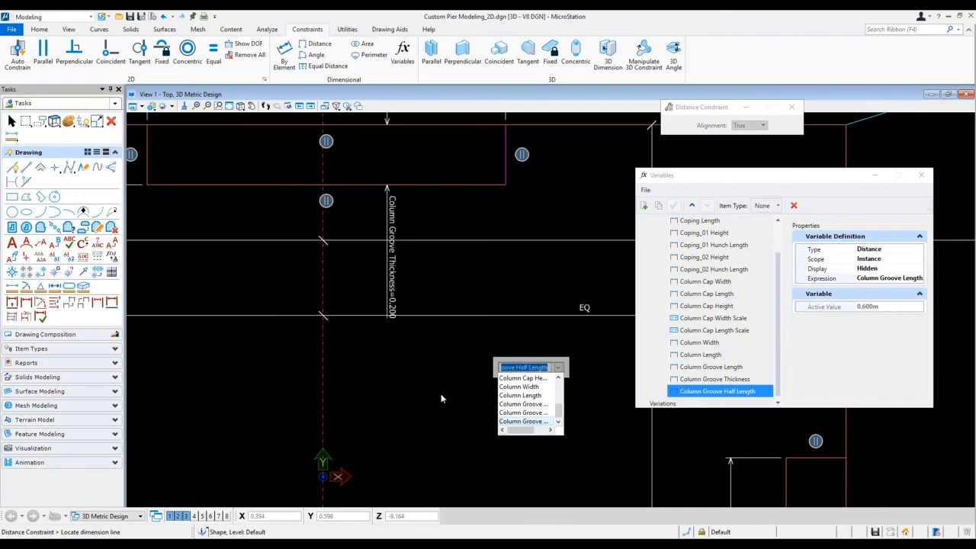
pyautogui.press('Return')
# Start a Distance constraint from the origin to the lower groove block's right end.
pyautogui.moveTo(385, 397)
pyautogui.mouseDown(button='middle')
pyautogui.moveTo(437, 396)
pyautogui.moveTo(467, 348)
pyautogui.moveTo(458, 236)
pyautogui.mouseUp(button='middle')
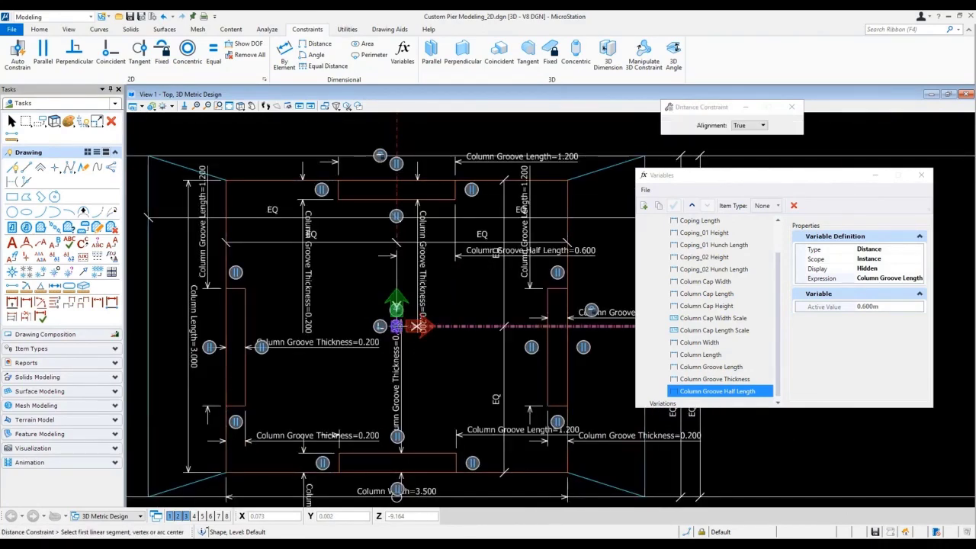
pyautogui.scroll(5, 457, 460)
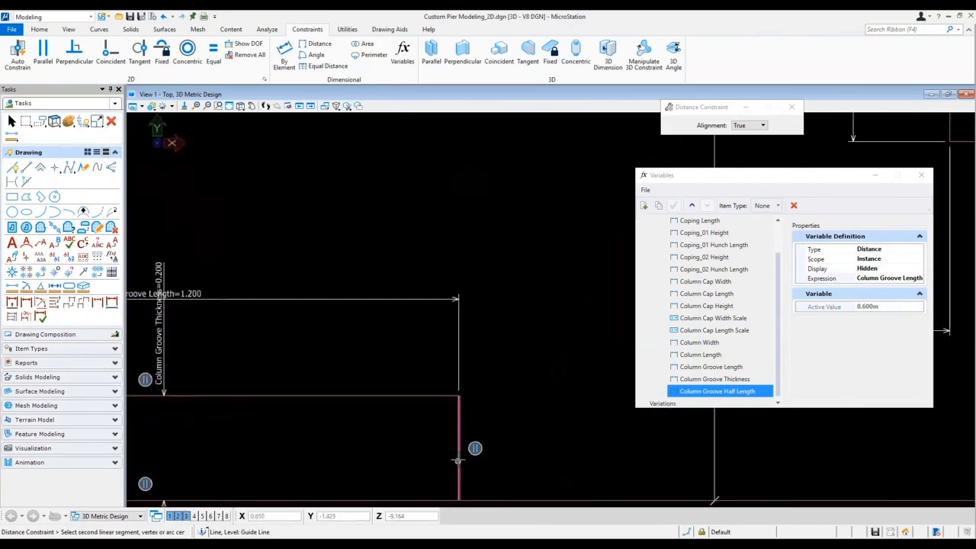
pyautogui.click(458, 460)
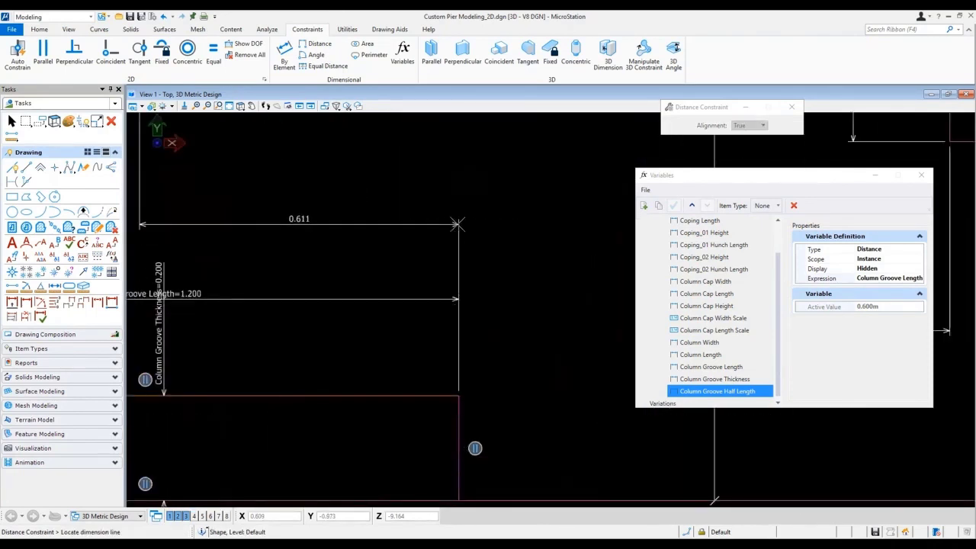
# Place the distance dimension from the vertical guide line to the lower groove's end and assign it Column Groove Half Length.
pyautogui.click(456, 224)
pyautogui.moveTo(524, 259); pyautogui.dragTo(522, 297)
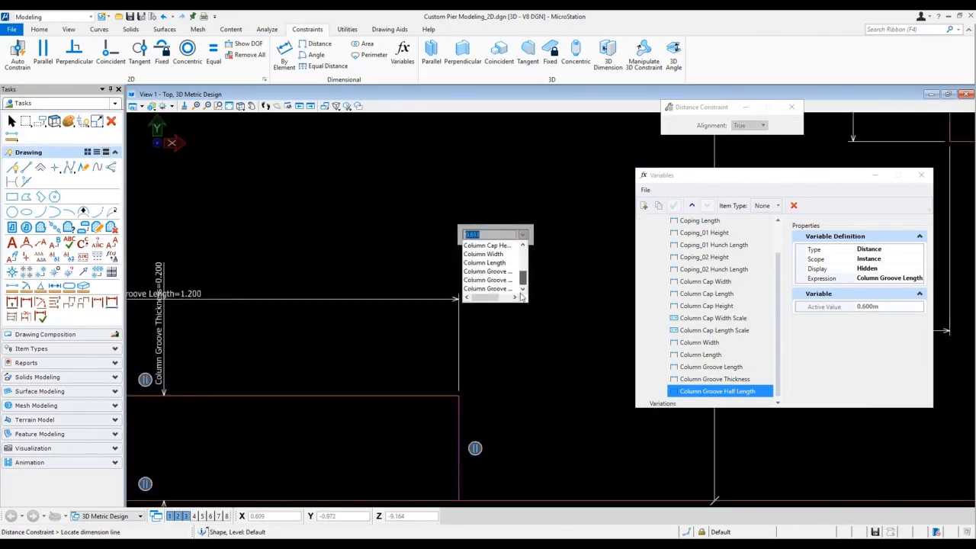
pyautogui.click(495, 289)
pyautogui.press('Return')
pyautogui.scroll(-6, 536, 313)
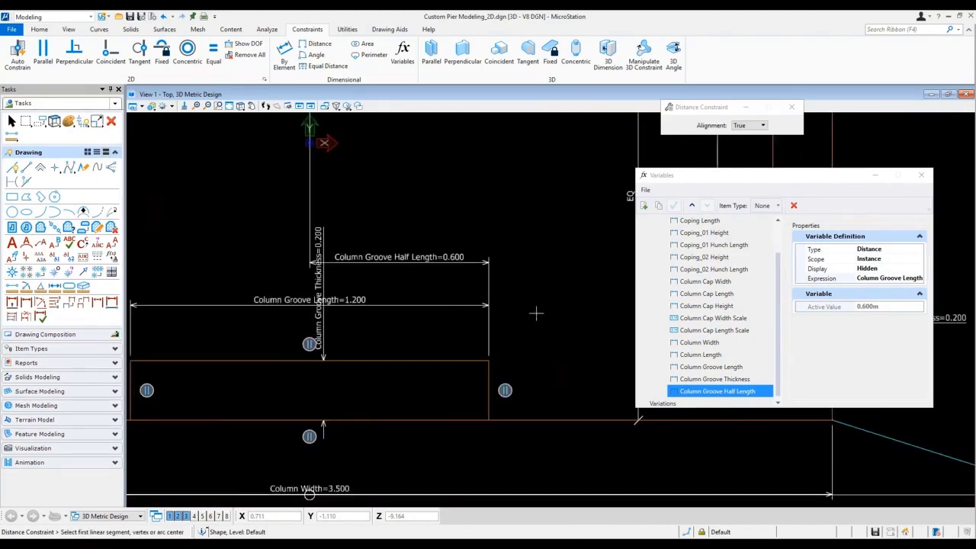
# Constrain the distance from the horizontal guide line to the left groove's upper edge with Column Groove Half Length.
pyautogui.click(462, 202)
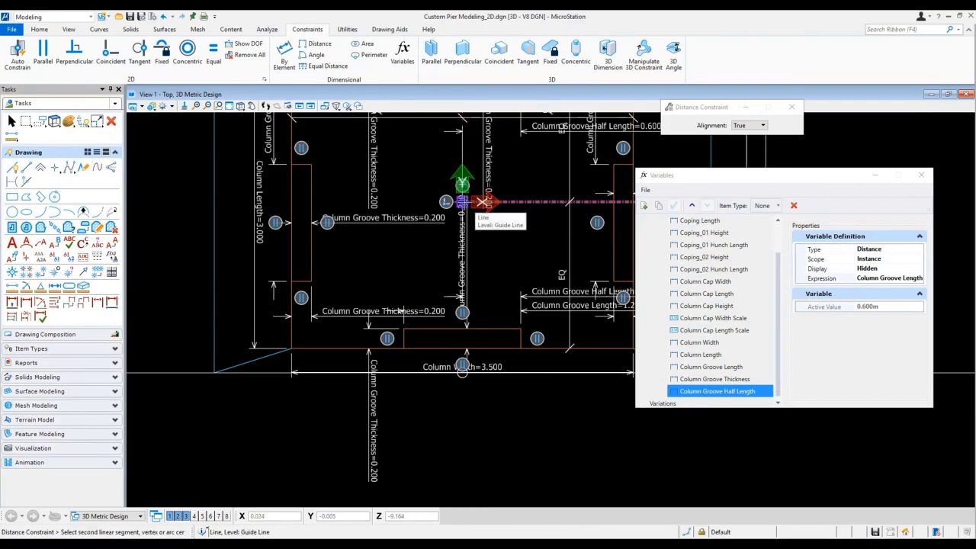
pyautogui.scroll(5, 309, 164)
pyautogui.click(303, 164)
pyautogui.scroll(-2, 315, 190)
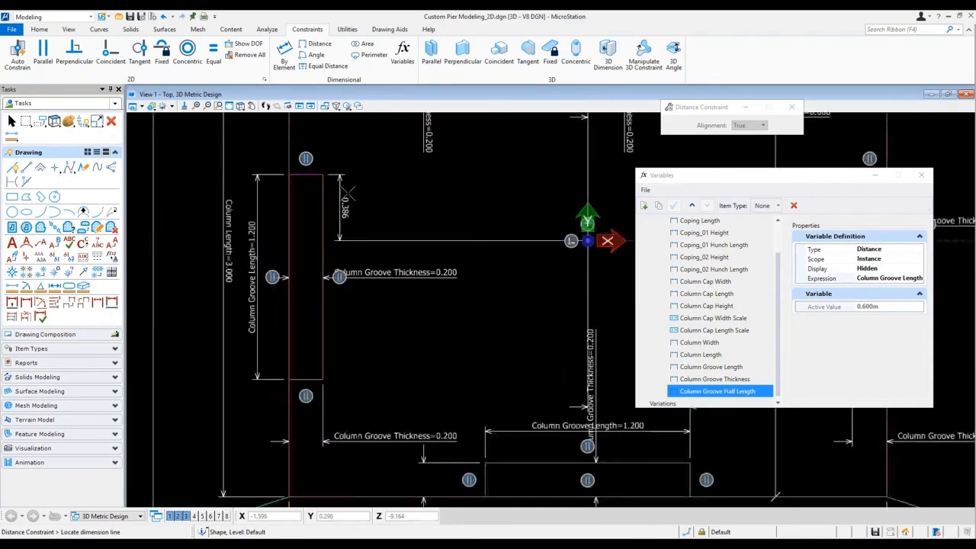
pyautogui.click(351, 191)
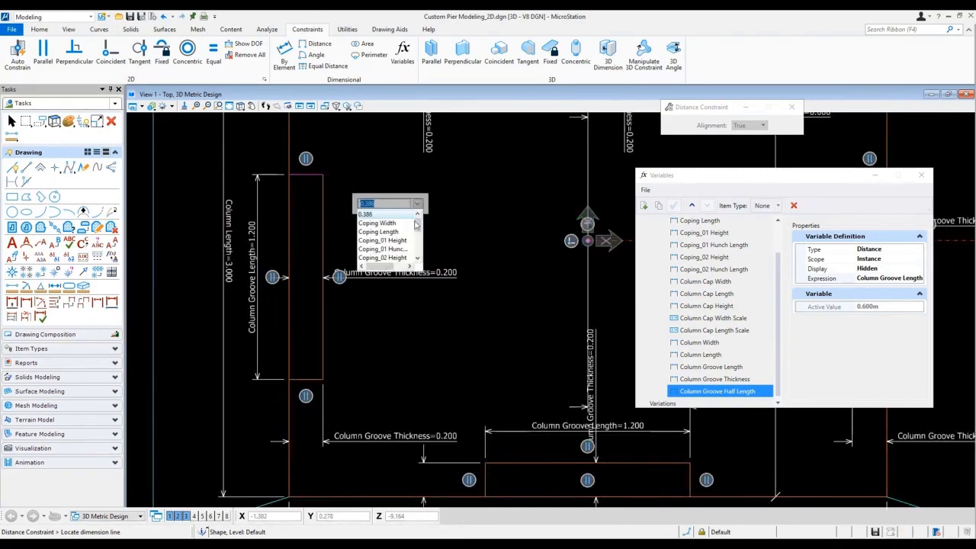
pyautogui.moveTo(419, 227); pyautogui.dragTo(417, 260)
pyautogui.click(392, 259)
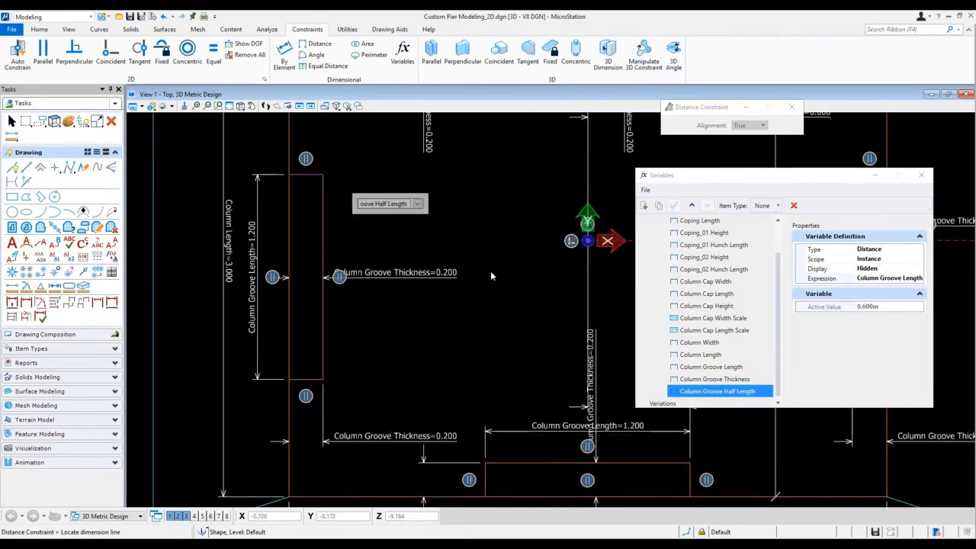
pyautogui.press('Return')
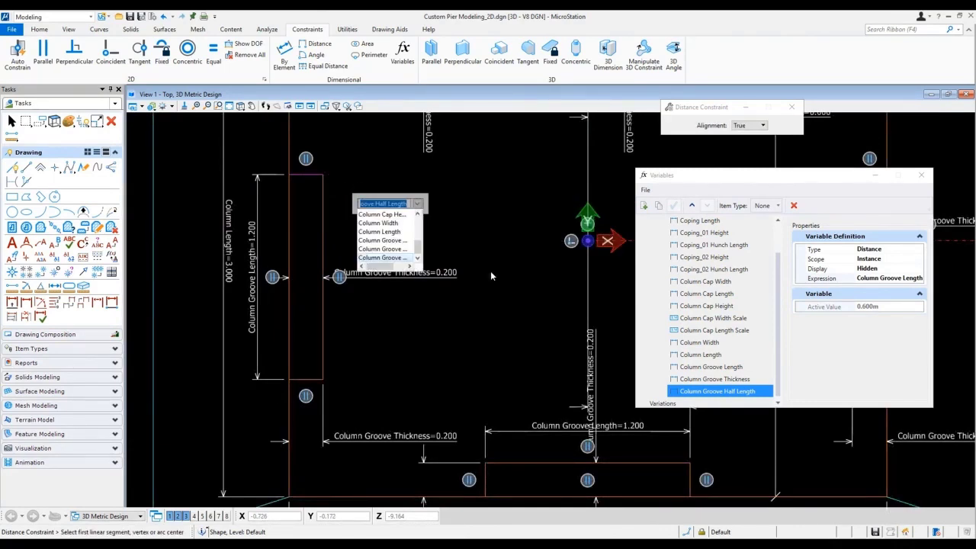
# Constrain the distance from the horizontal guide line to the right groove's upper edge with Column Groove Half Length and leave the constraint command.
pyautogui.scroll(2, 446, 301)
pyautogui.moveTo(449, 302); pyautogui.dragTo(370, 312, button='middle')
pyautogui.click(453, 263)
pyautogui.scroll(6, 602, 225)
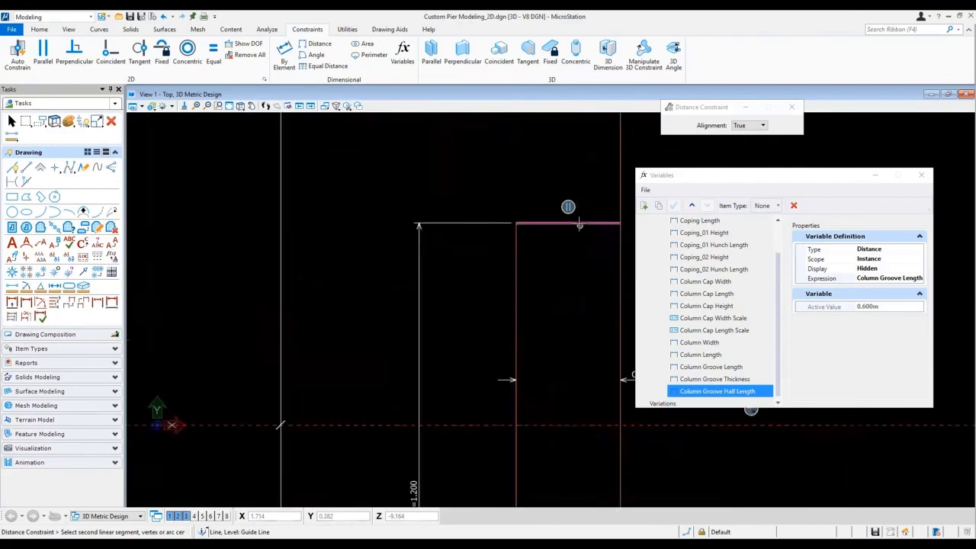
pyautogui.click(579, 224)
pyautogui.scroll(-5, 578, 223)
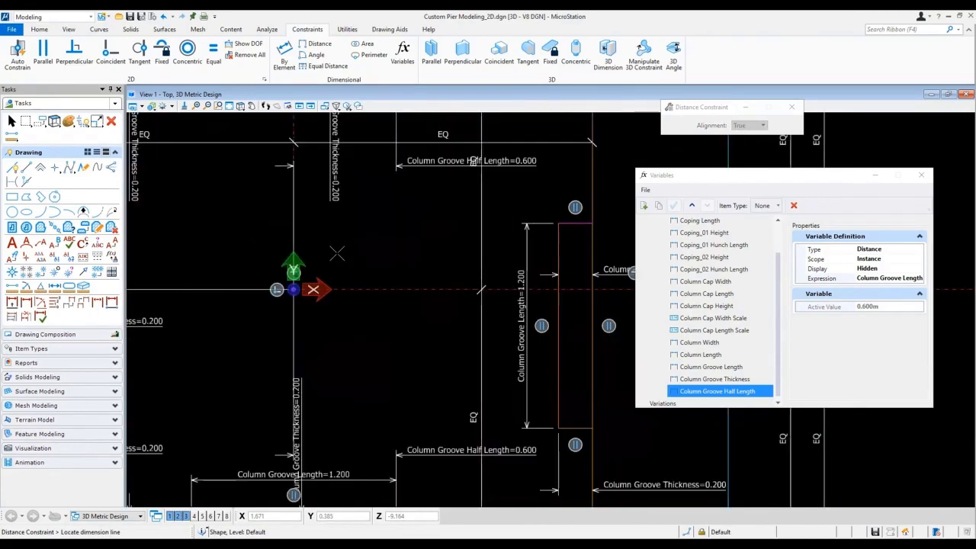
pyautogui.click(392, 256)
pyautogui.scroll(-4, 460, 297)
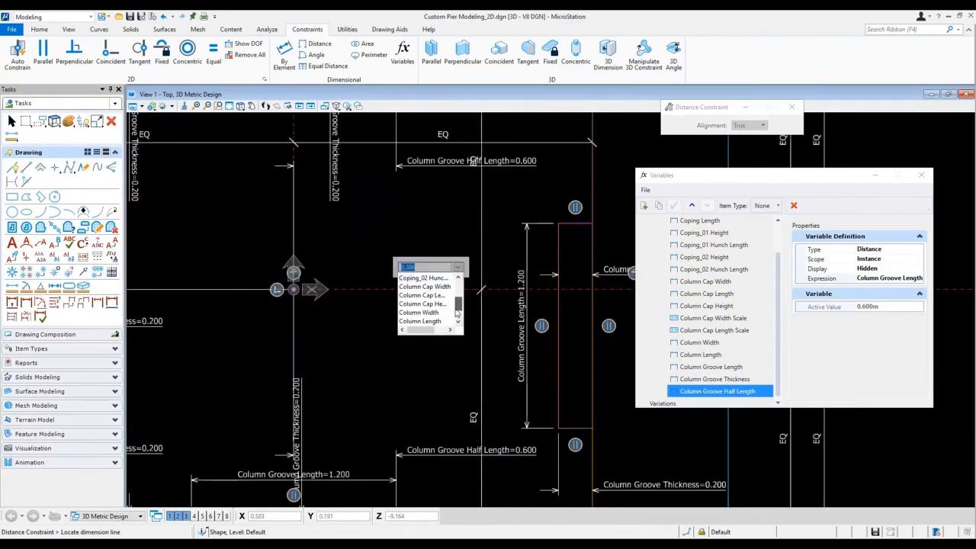
pyautogui.click(433, 321)
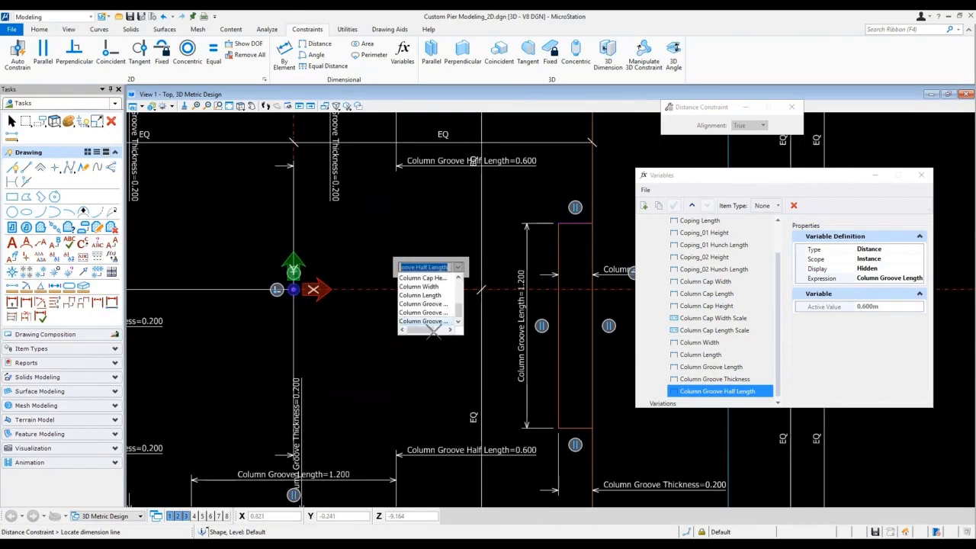
pyautogui.press('Return')
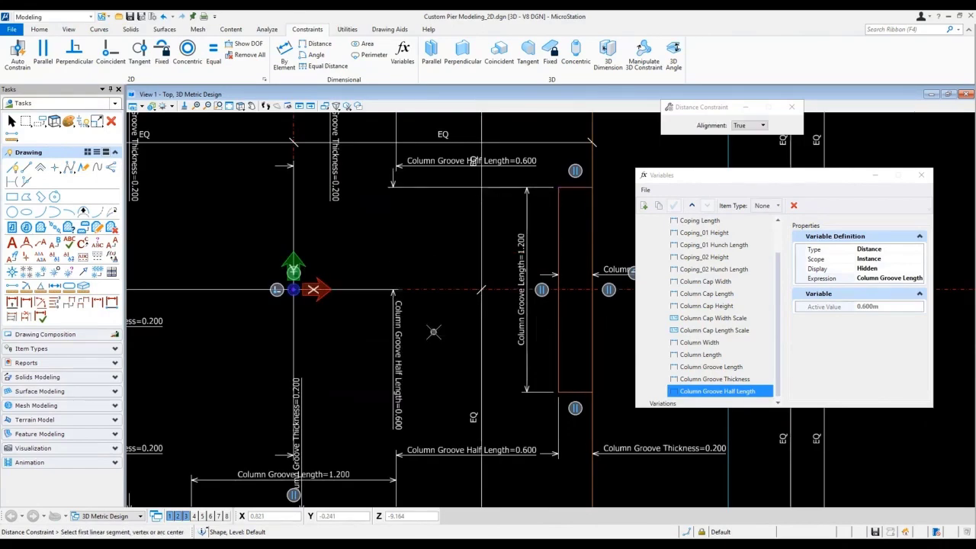
pyautogui.scroll(-3, 432, 329)
pyautogui.scroll(2, 435, 326)
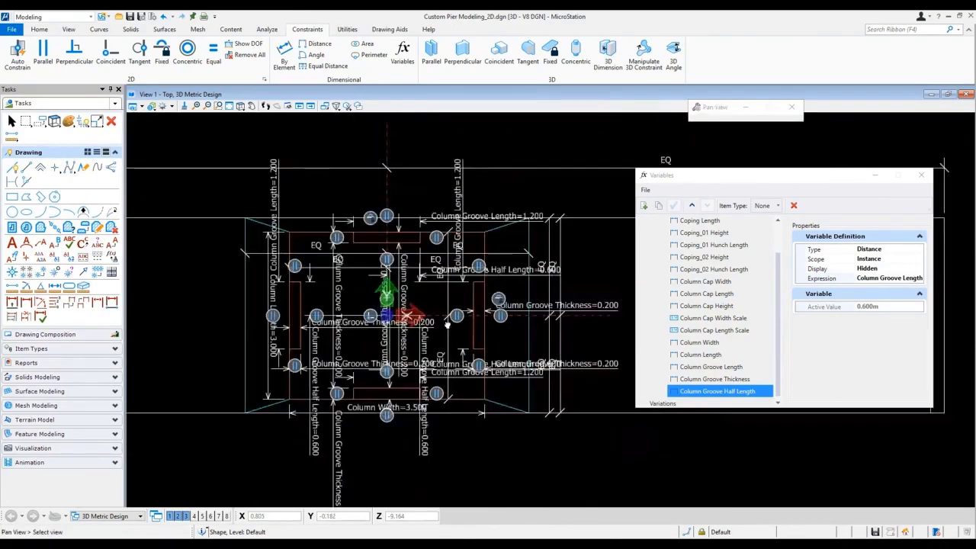
pyautogui.press('Escape')
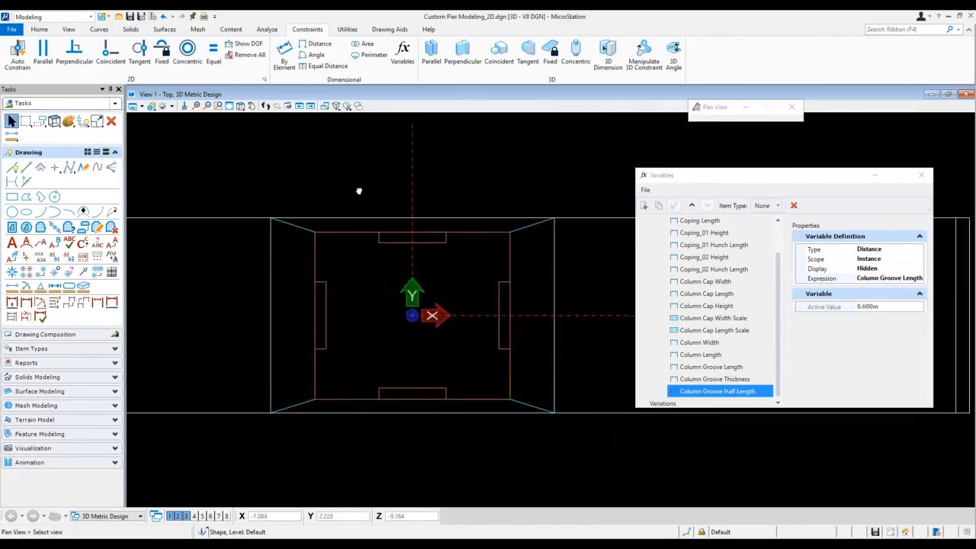
# Try a Column Groove Length of 1.400 m and restore it to 1.200 m.
pyautogui.click(710, 367)
pyautogui.click(884, 306)
pyautogui.press('Return')
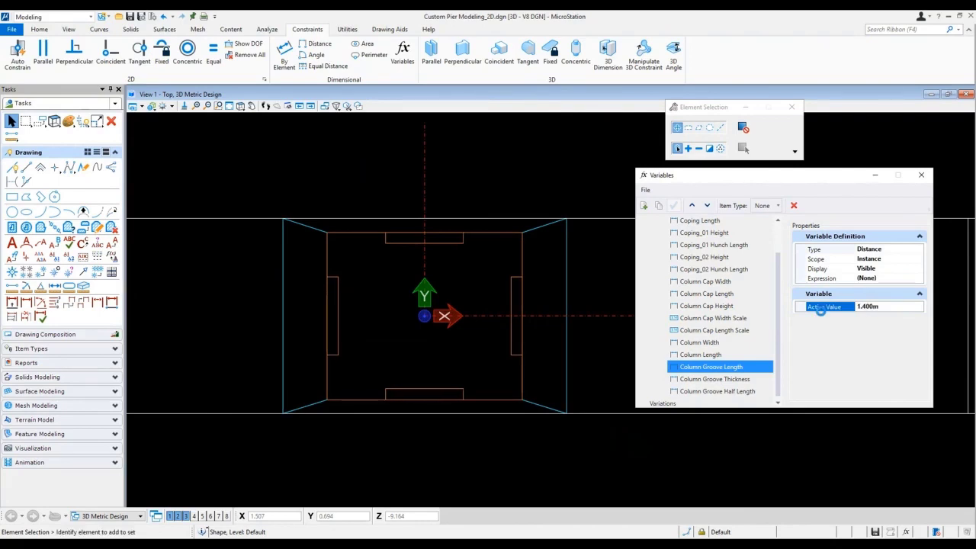
pyautogui.press('Return')
# Set the Column Groove Thickness variable to 0.100 m.
pyautogui.click(743, 379)
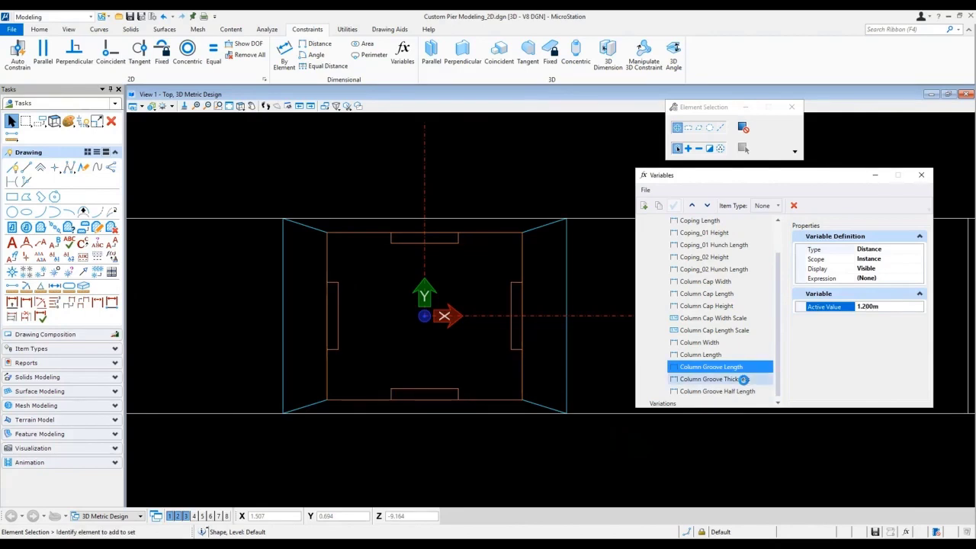
pyautogui.click(882, 308)
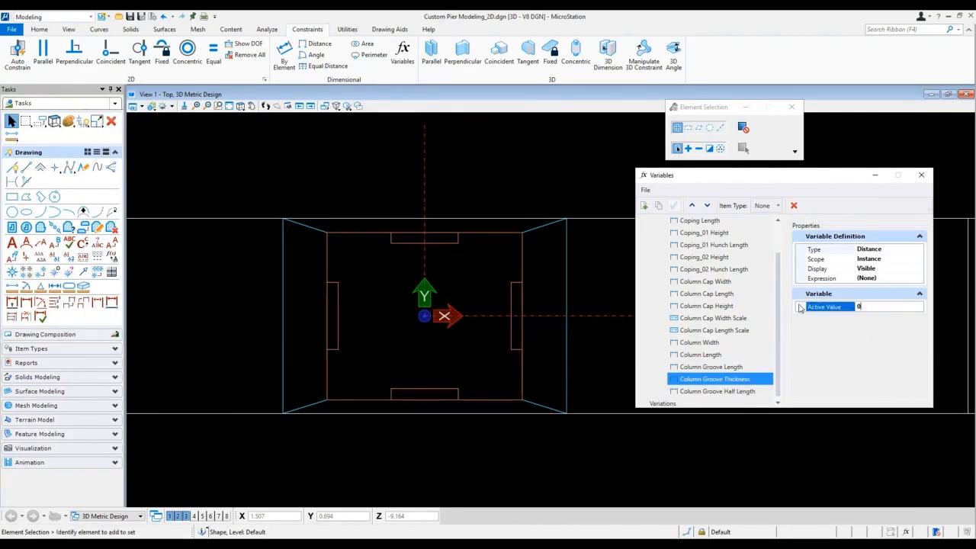
pyautogui.press('Return')
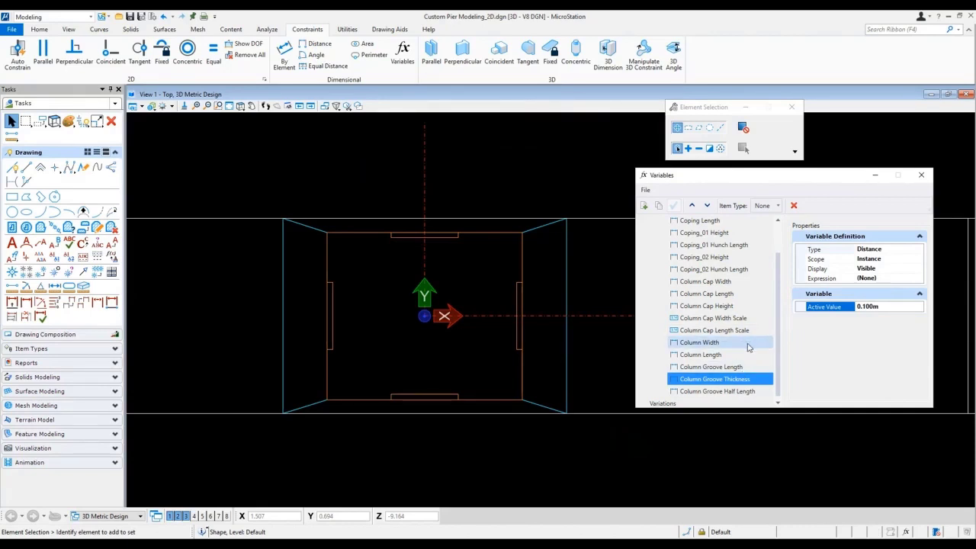
# Duplicate the Column Length variable and name the copy Column Height.
pyautogui.click(724, 355)
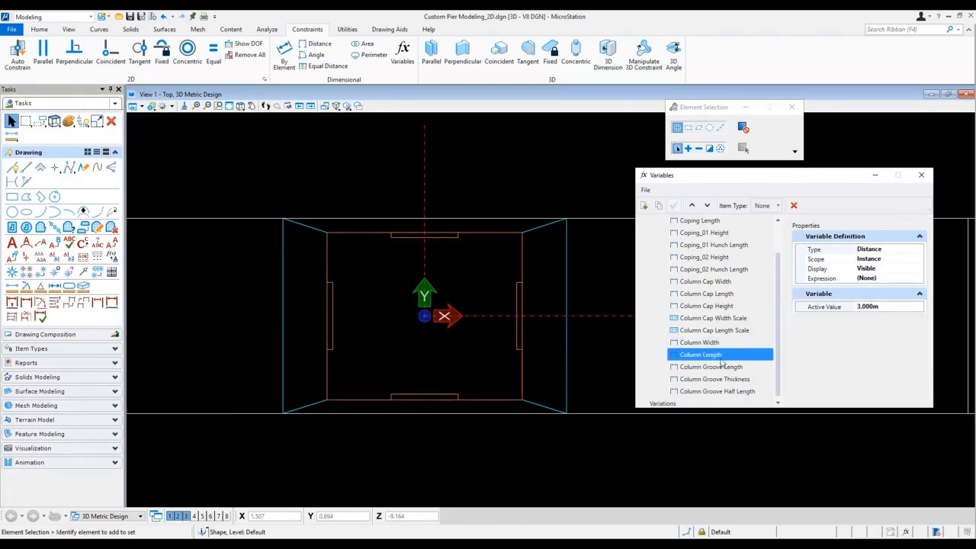
pyautogui.click(644, 207)
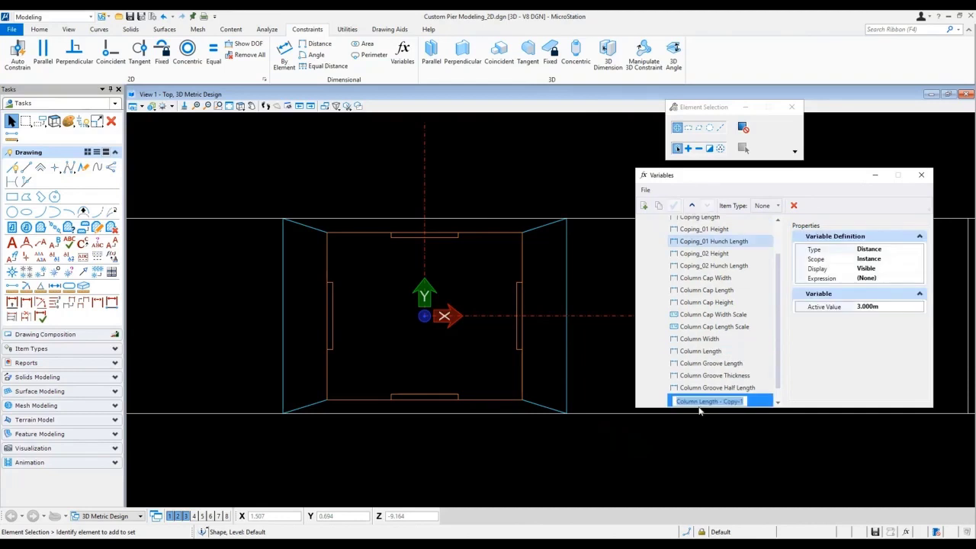
pyautogui.moveTo(698, 401); pyautogui.dragTo(757, 408)
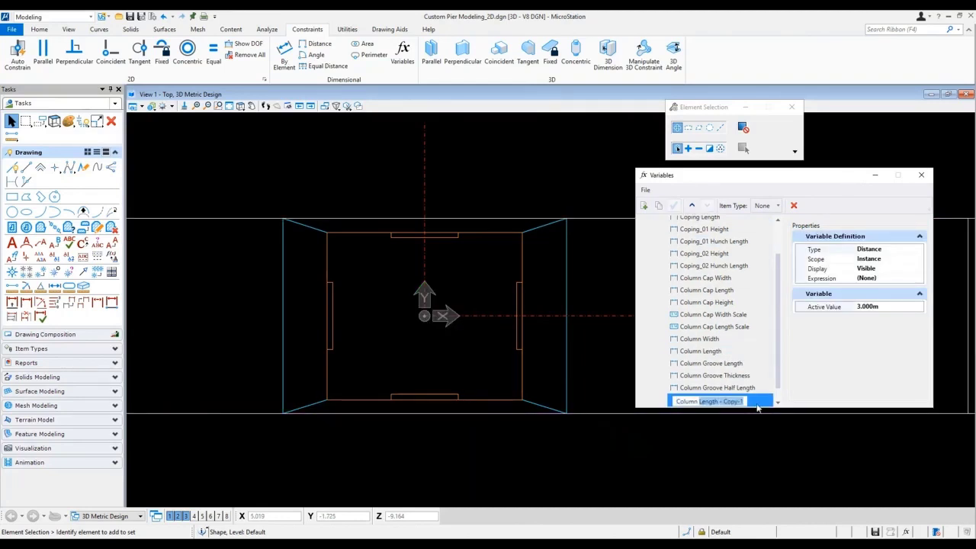
pyautogui.write('Height')
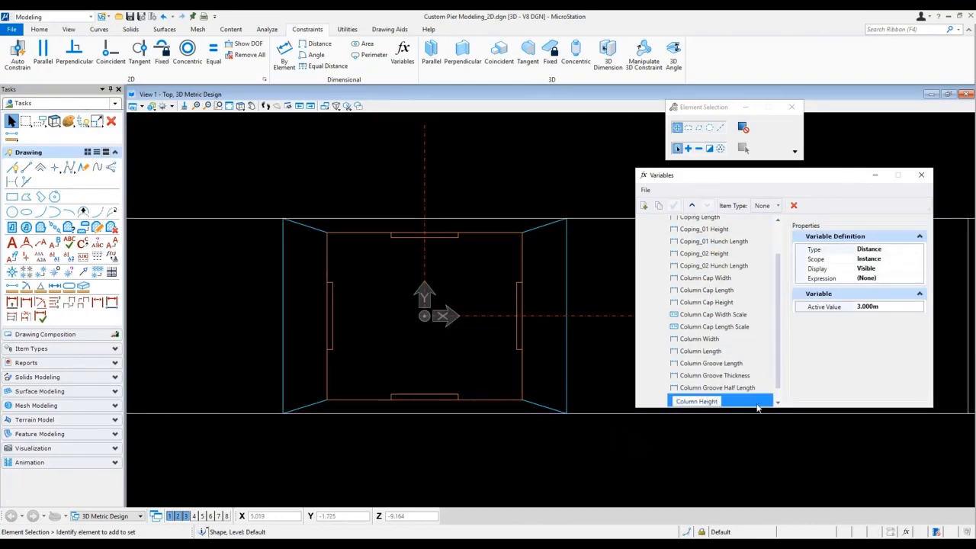
pyautogui.press('Return')
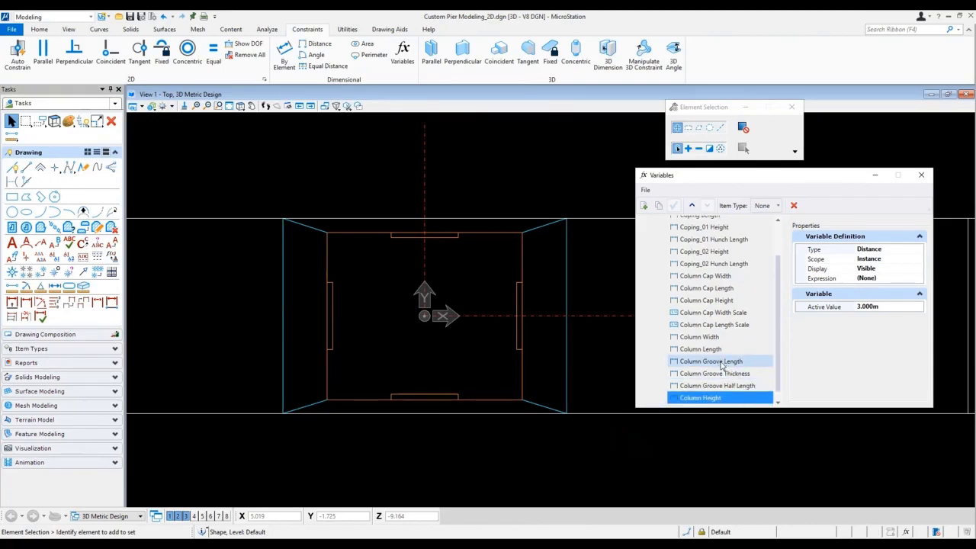
# Duplicate the Column Groove Length variable as Column Groove Vertical Offset and set its value to 0.250 m.
pyautogui.click(721, 365)
pyautogui.click(659, 205)
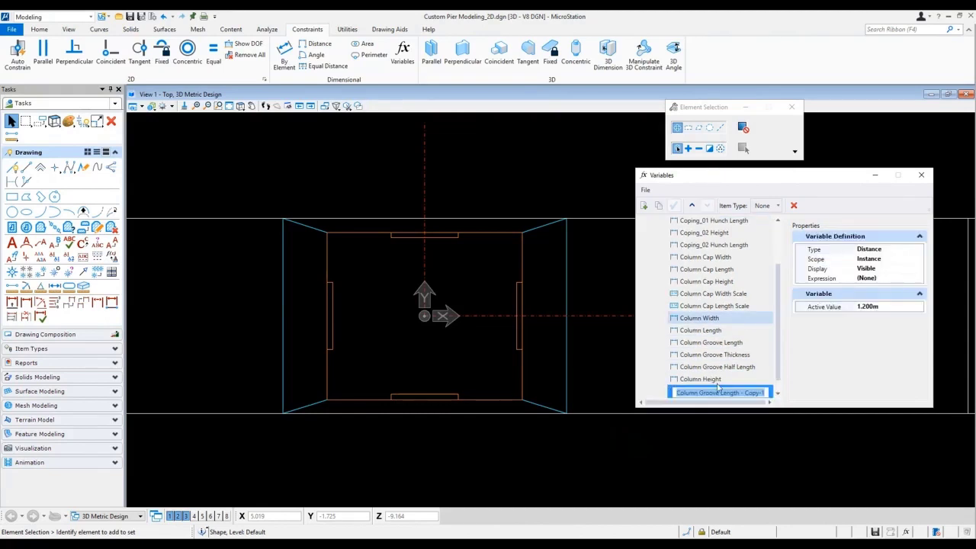
pyautogui.moveTo(719, 392); pyautogui.dragTo(790, 403)
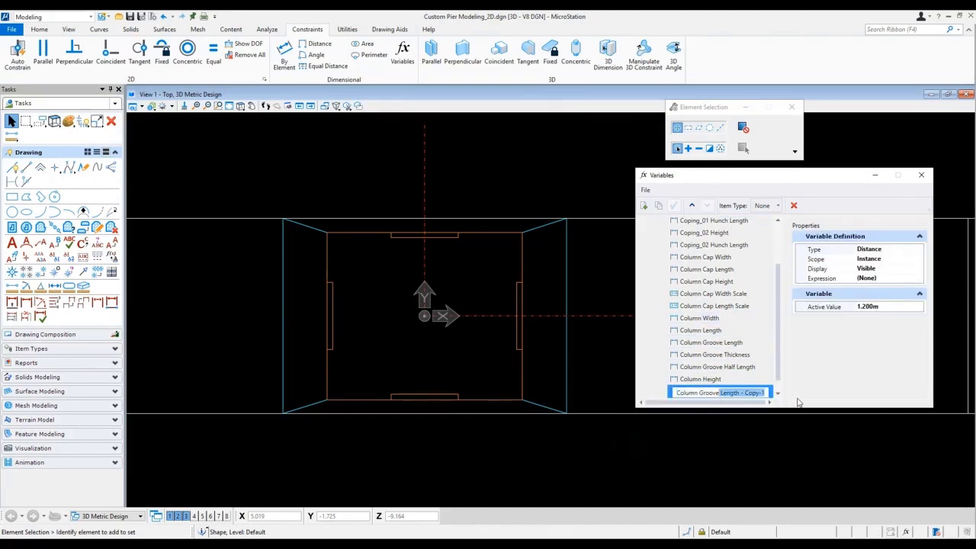
pyautogui.write('Vertical')
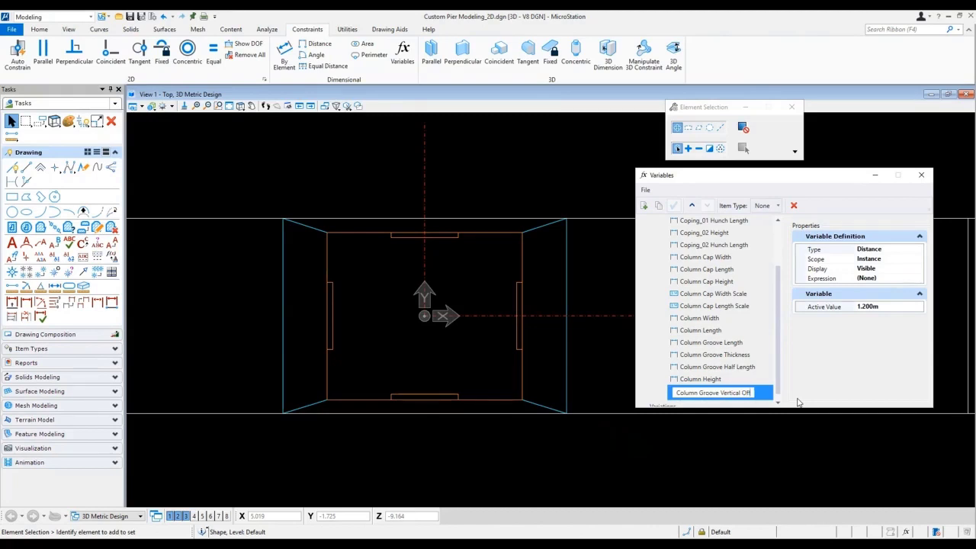
pyautogui.press('Return')
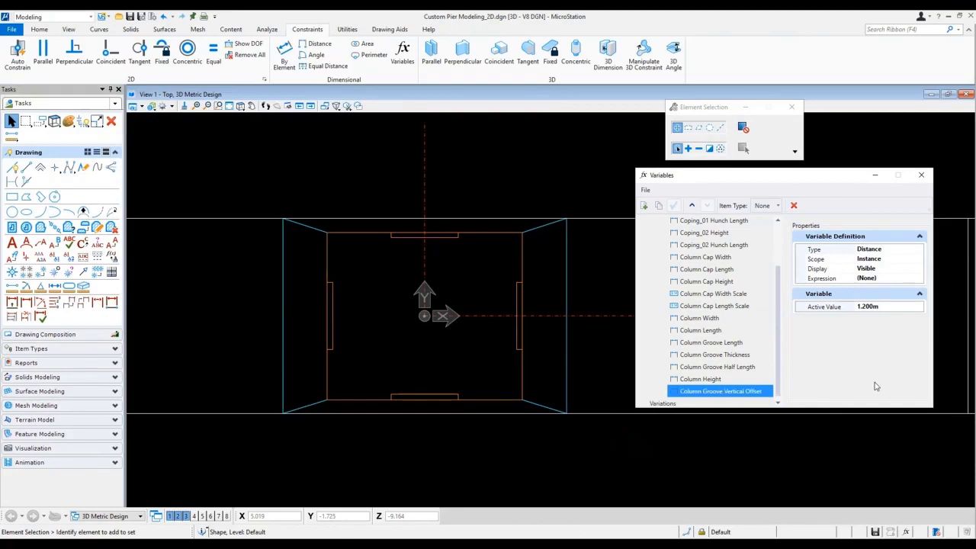
pyautogui.click(884, 308)
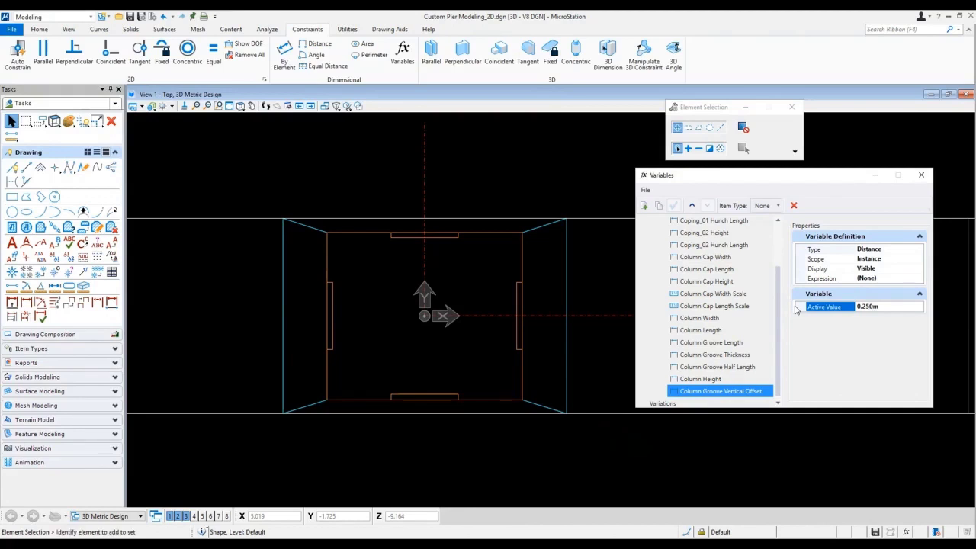
# Duplicate the Column Groove Vertical Offset variable and name the copy Column Groove Height.
pyautogui.click(659, 205)
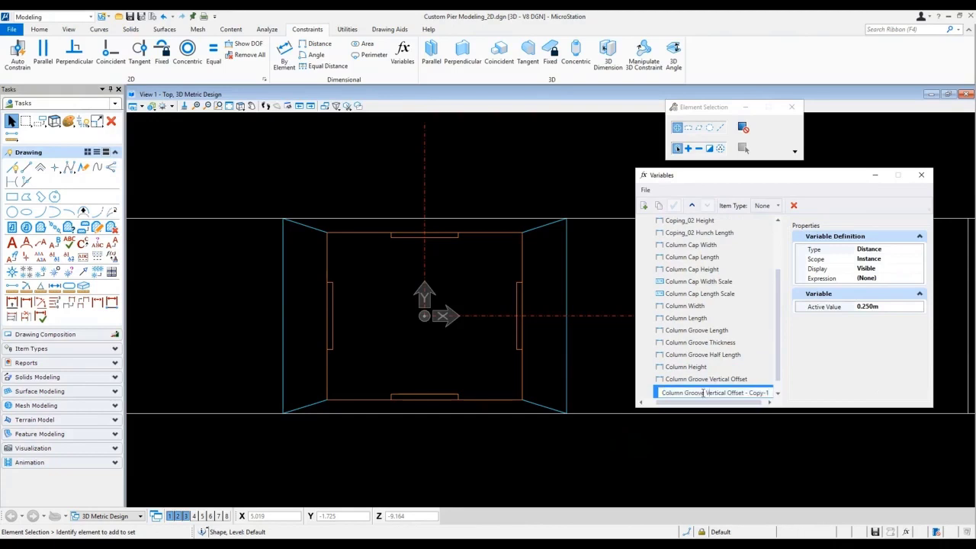
pyautogui.moveTo(707, 393); pyautogui.dragTo(824, 405)
pyautogui.write('Height')
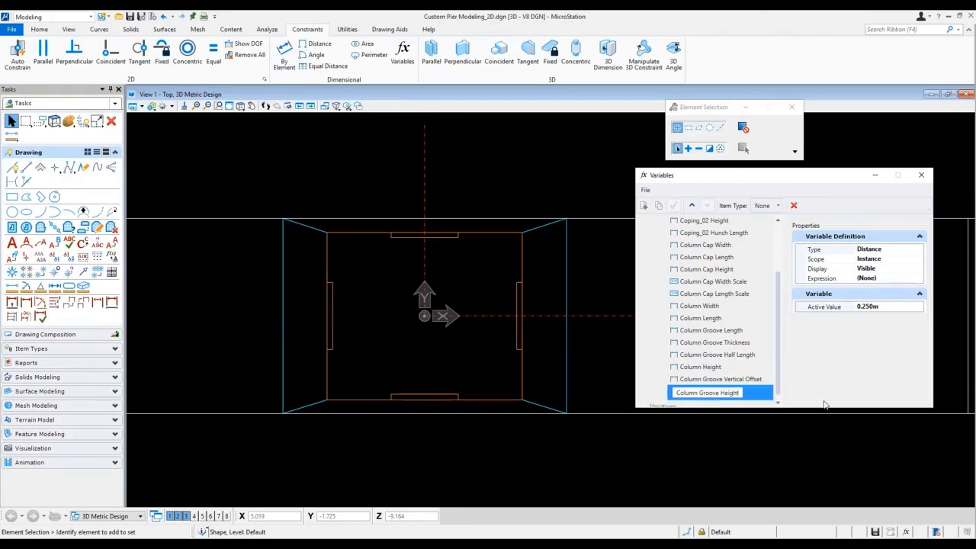
pyautogui.press('Return')
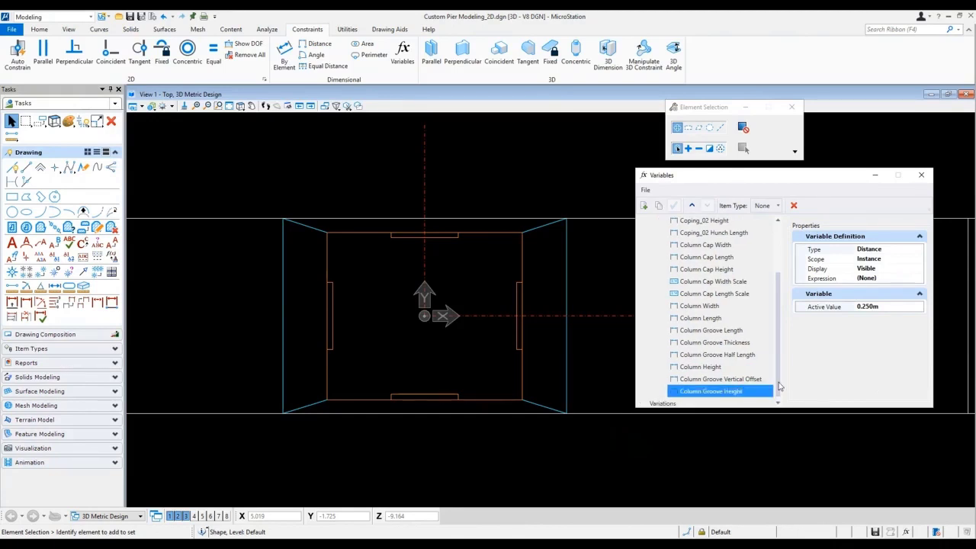
# Hide the Column Groove Height variable and define it with the expression Column Height - Column Groove Vertical Offset.
pyautogui.click(919, 272)
pyautogui.click(919, 269)
pyautogui.click(903, 287)
pyautogui.click(906, 280)
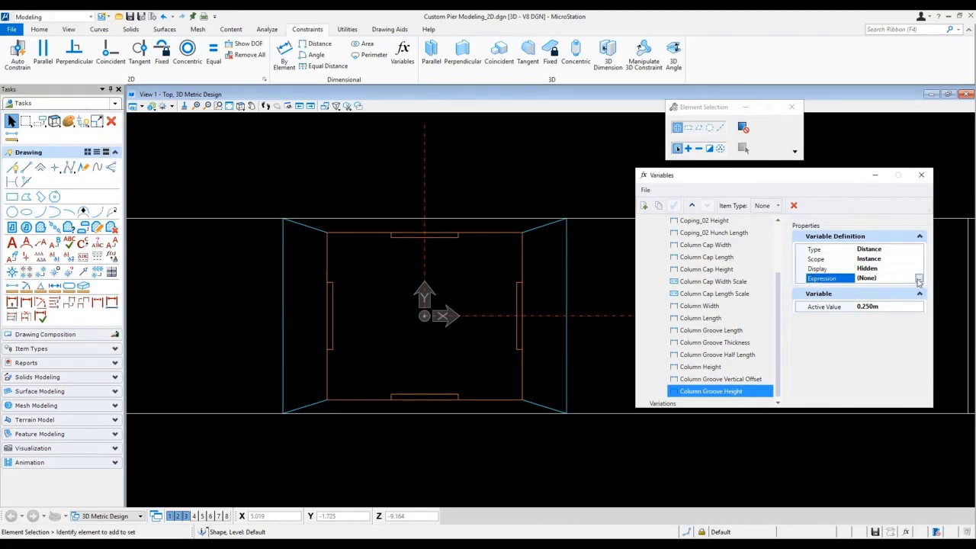
pyautogui.click(918, 279)
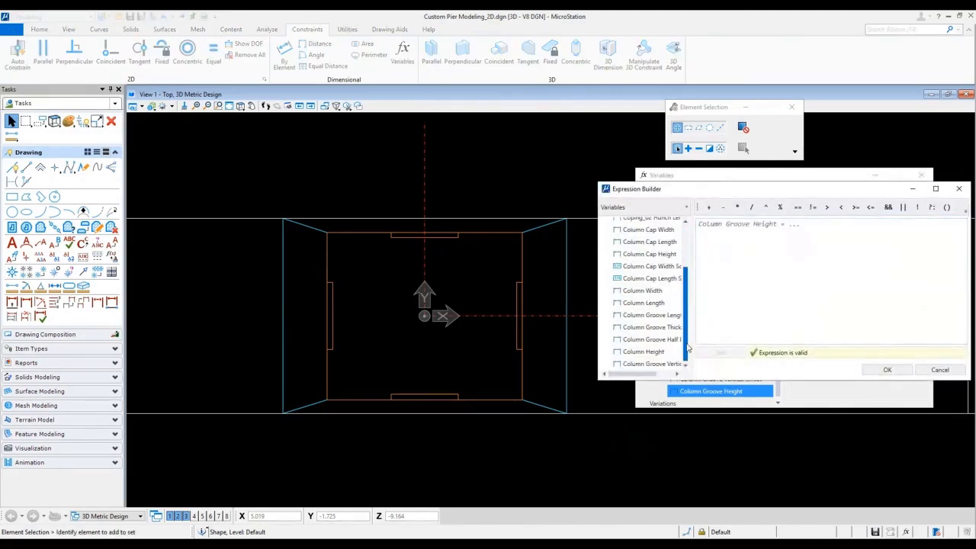
pyautogui.doubleClick(643, 352)
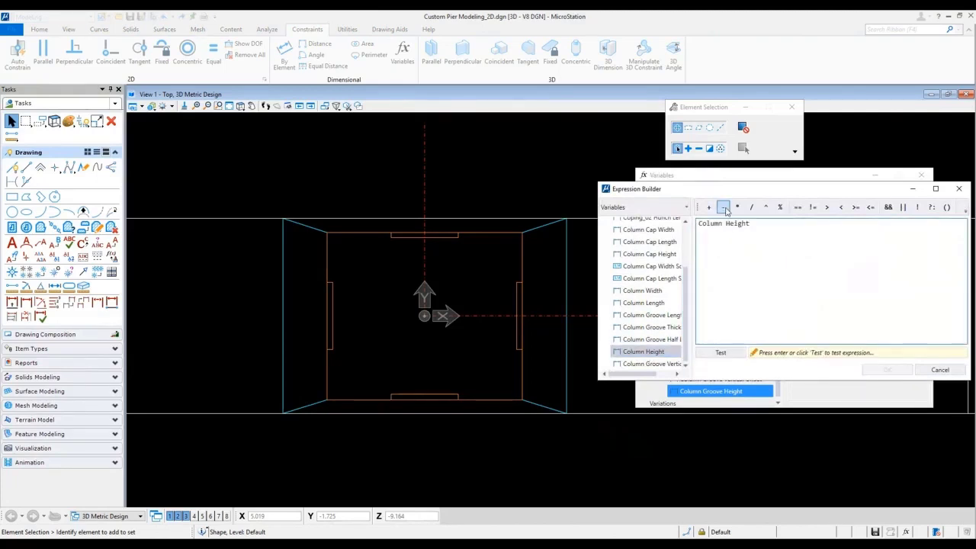
pyautogui.doubleClick(649, 364)
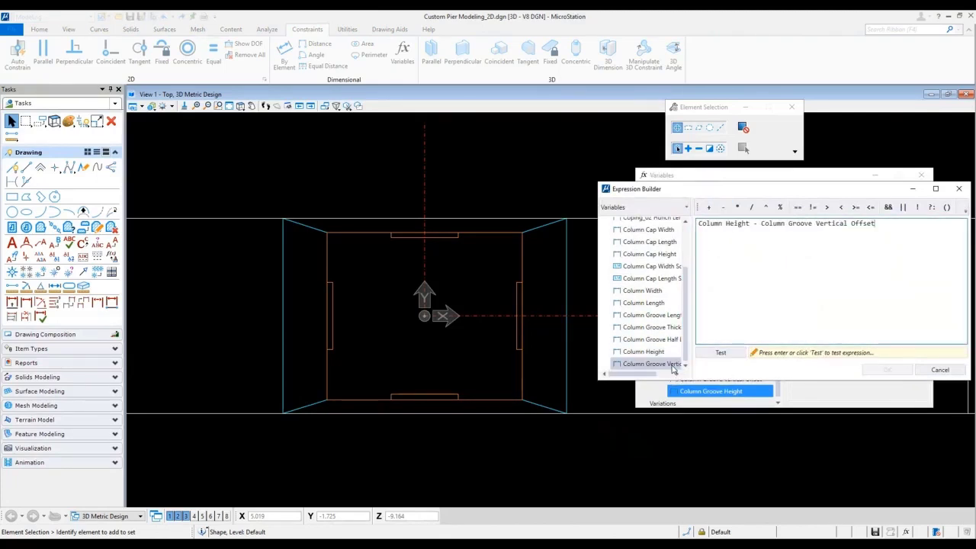
pyautogui.click(733, 352)
pyautogui.click(886, 369)
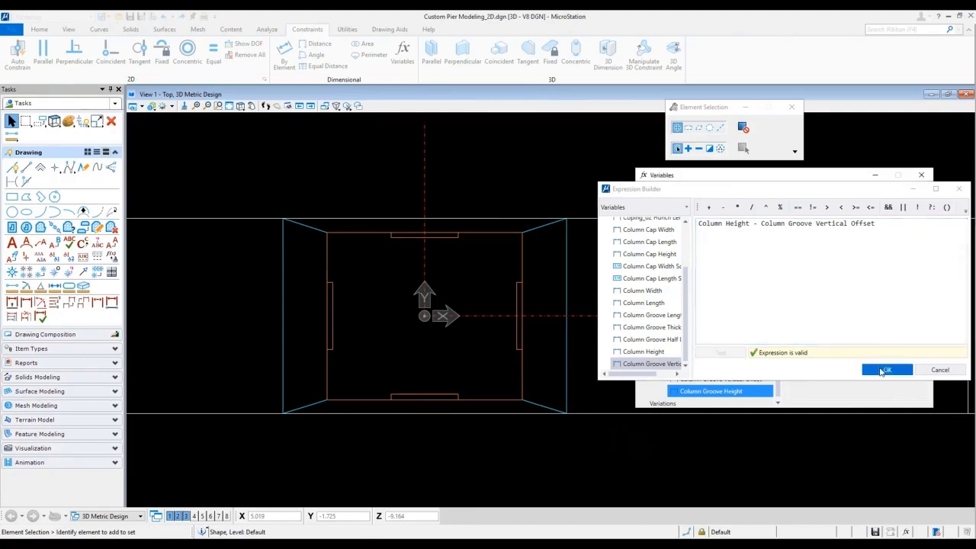
# Set the Column Height variable to 8 m and check the groove offset and groove height variables.
pyautogui.click(716, 368)
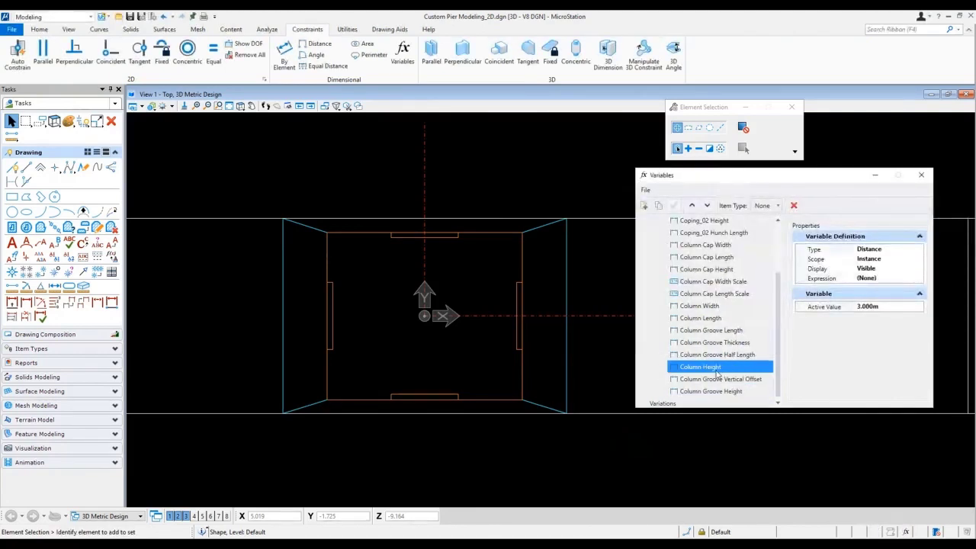
pyautogui.click(820, 307)
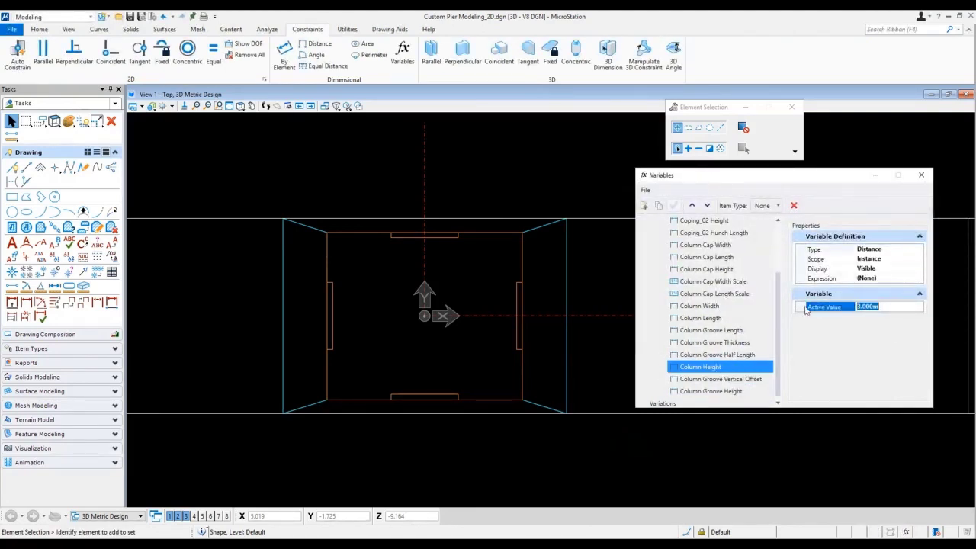
pyautogui.write('8')
pyautogui.press('Return')
pyautogui.click(740, 380)
pyautogui.click(726, 393)
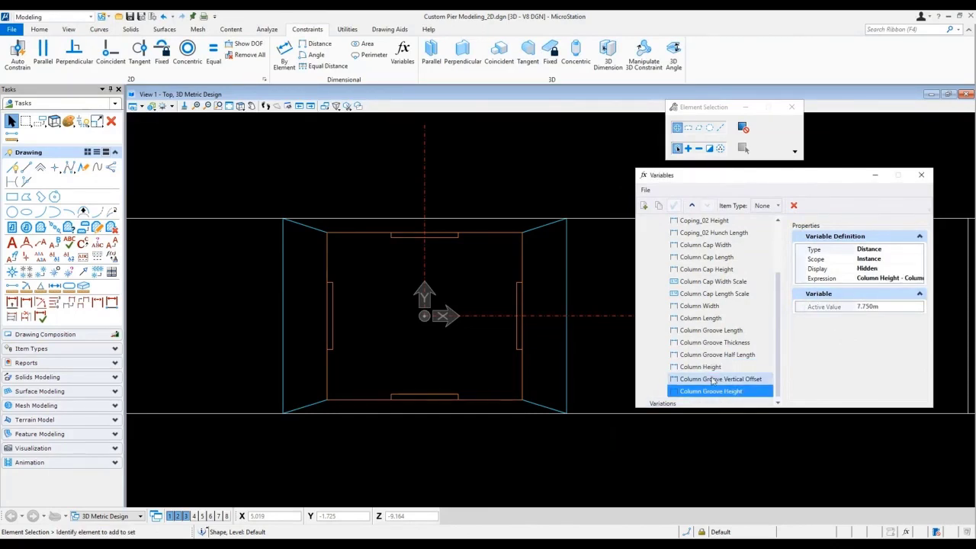
# Reorder the variables so Column Height follows Column Length, with Column Groove Vertical Offset and Column Groove Height at the end.
pyautogui.click(719, 381)
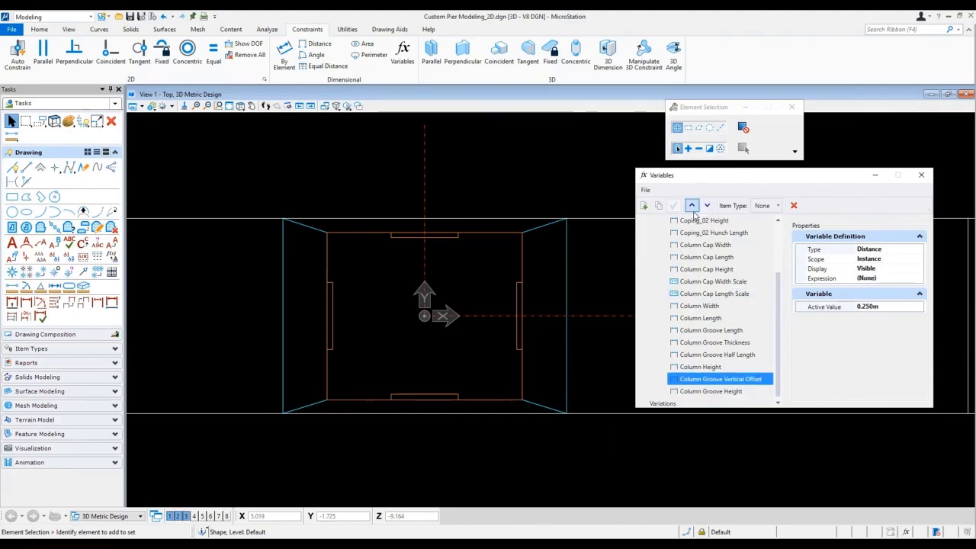
pyautogui.click(691, 205)
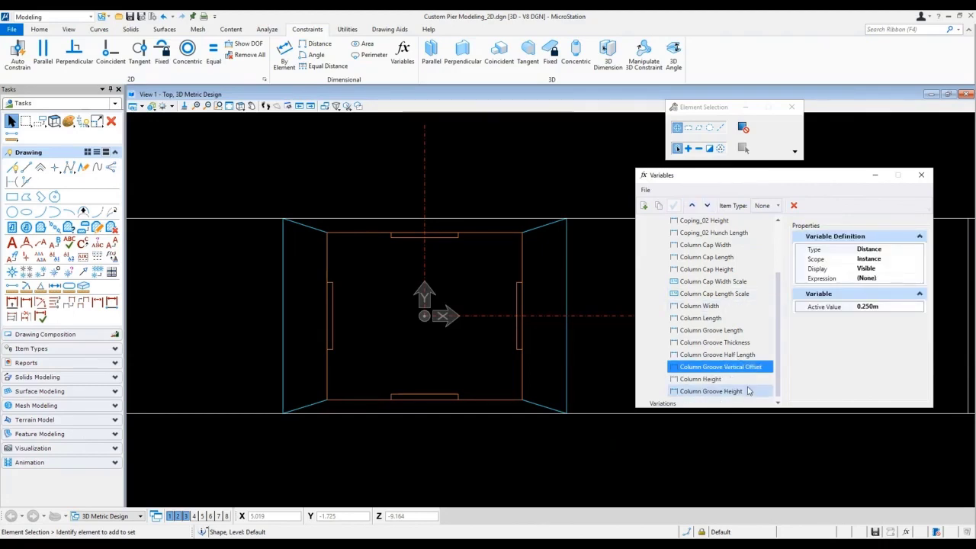
pyautogui.click(693, 206)
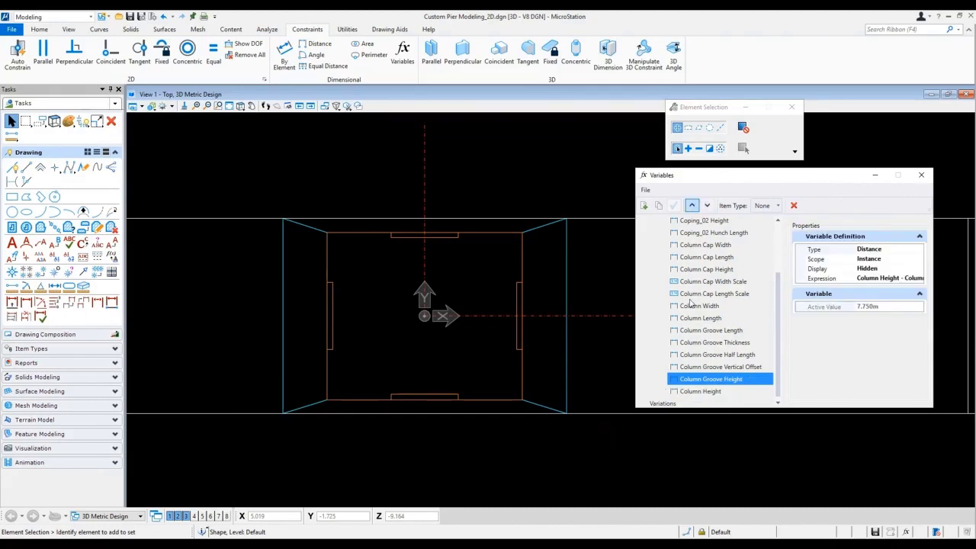
pyautogui.click(691, 205)
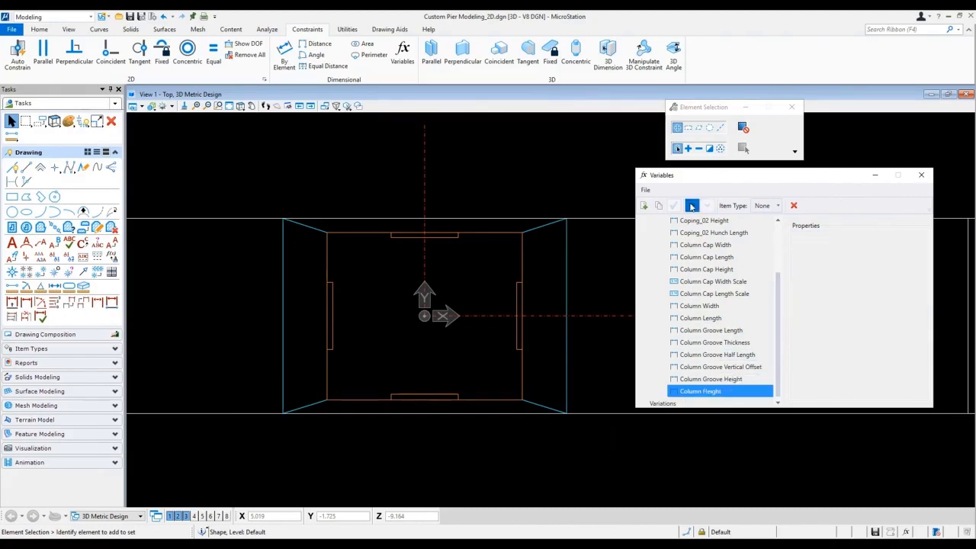
pyautogui.click(692, 206)
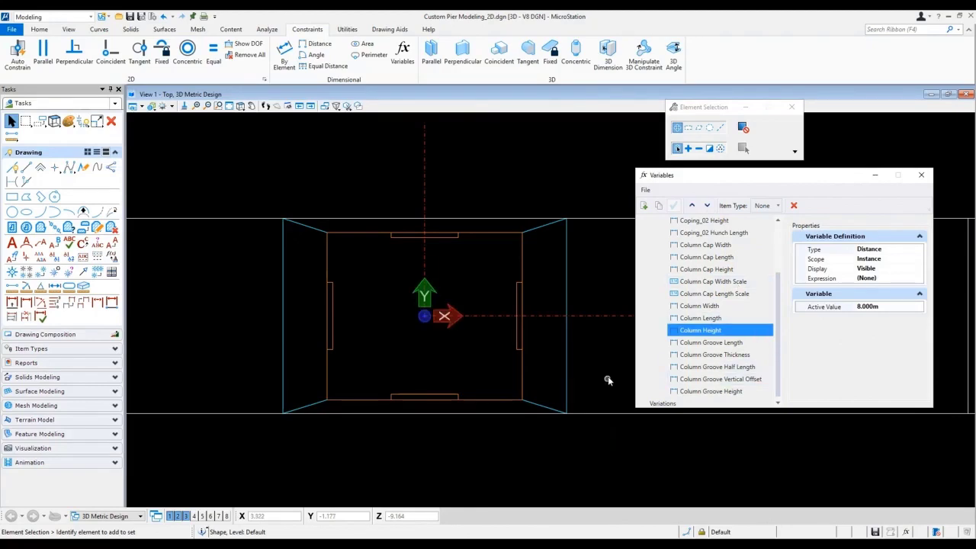
pyautogui.rightClick(572, 433)
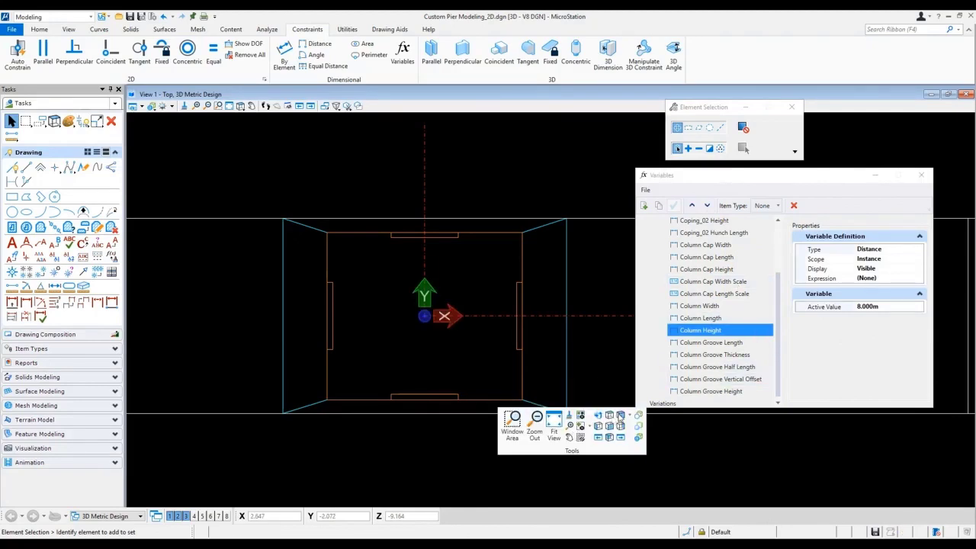
pyautogui.click(620, 415)
pyautogui.moveTo(625, 436); pyautogui.dragTo(572, 434, button='middle')
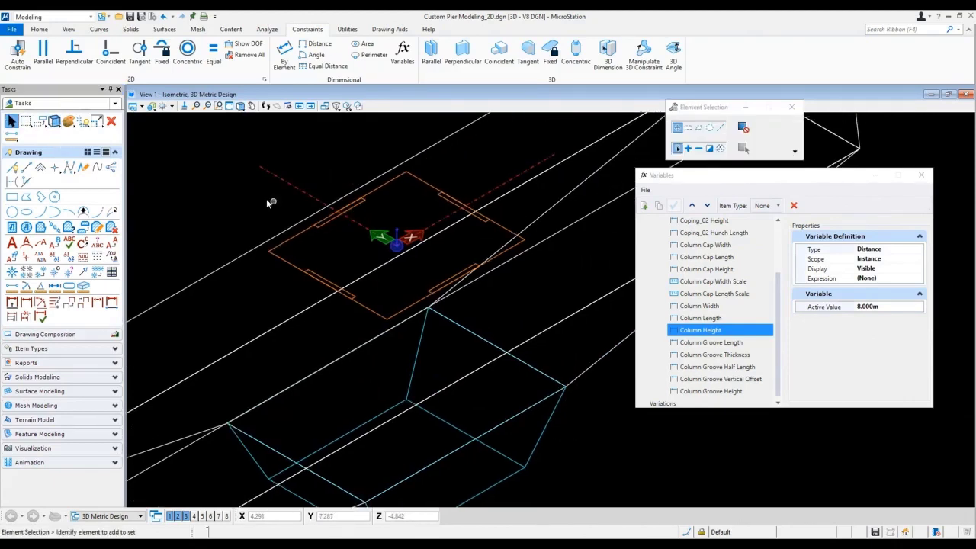
pyautogui.moveTo(253, 192); pyautogui.dragTo(327, 282)
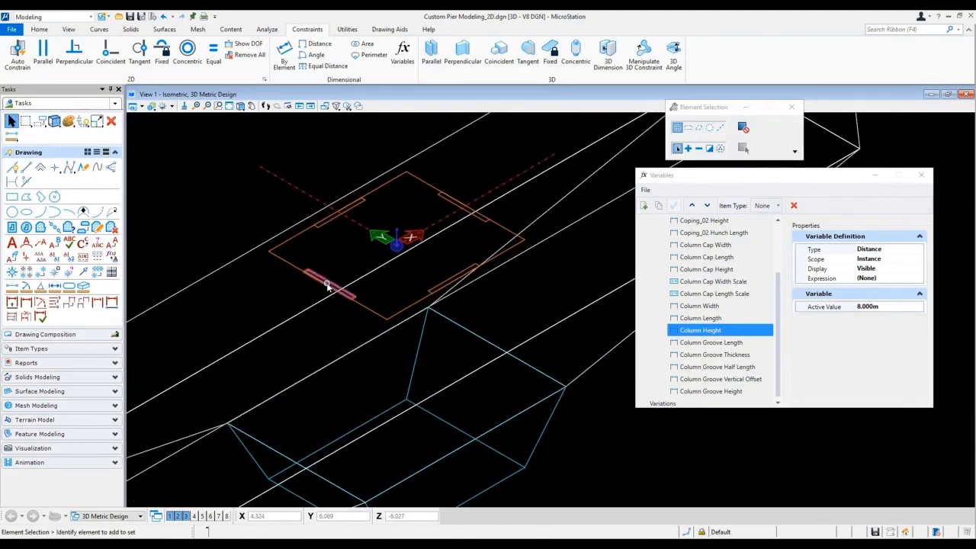
pyautogui.click(286, 265)
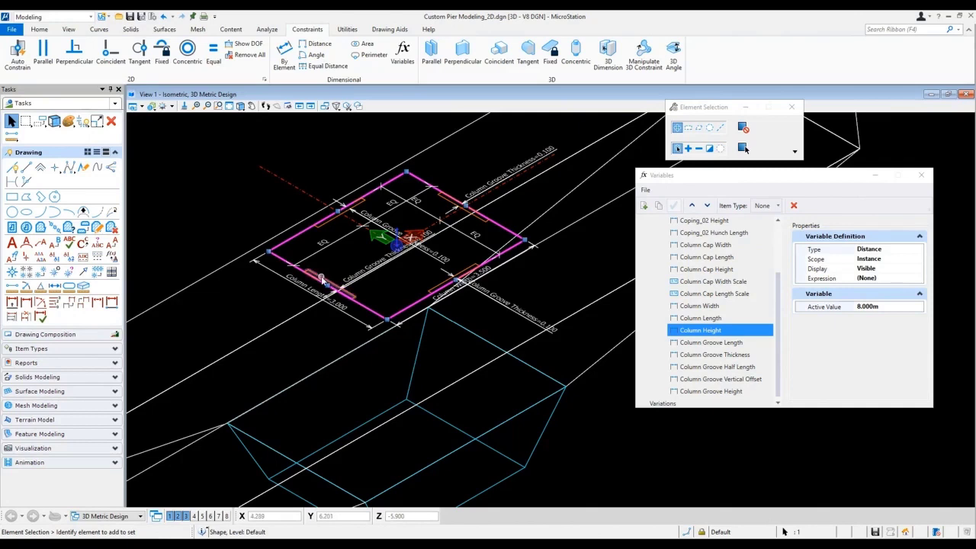
pyautogui.rightClick(253, 197)
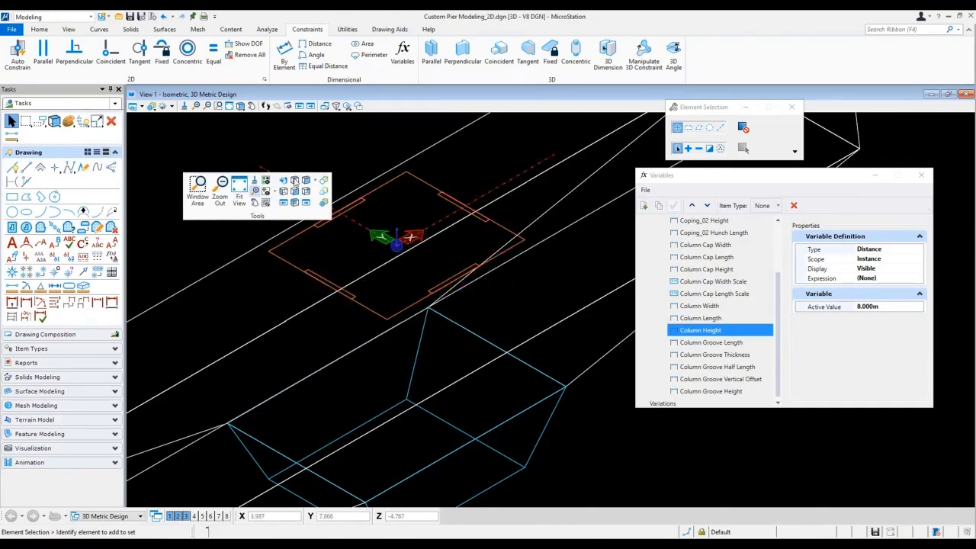
pyautogui.click(294, 180)
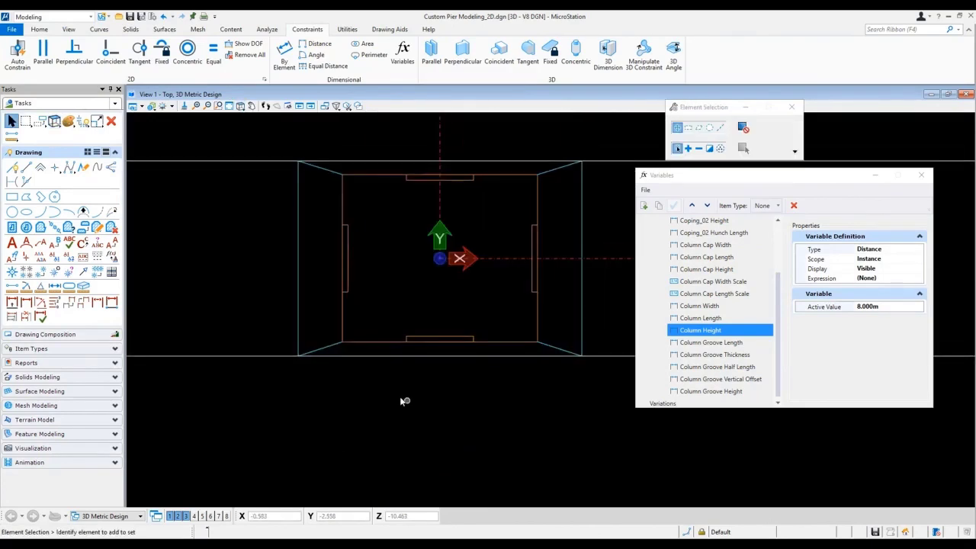
# Move the column profile and its four groove profiles together 10 m straight down, below the column cap.
pyautogui.moveTo(329, 180); pyautogui.dragTo(549, 349)
pyautogui.rightClick(479, 413)
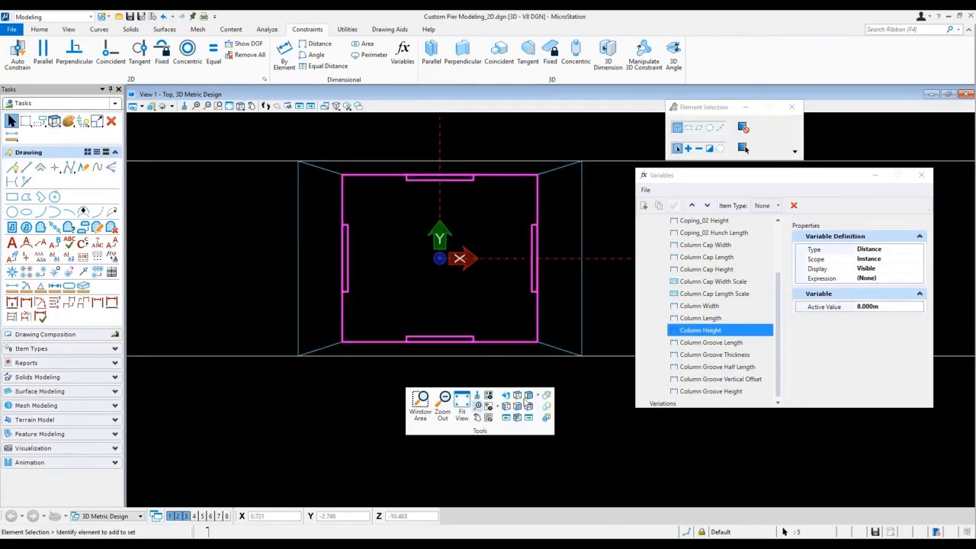
pyautogui.click(527, 396)
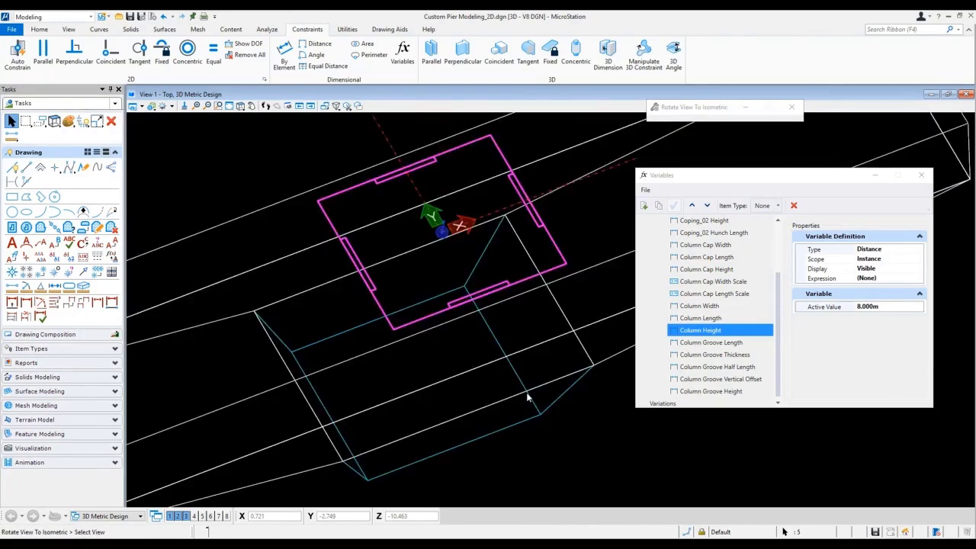
pyautogui.moveTo(583, 429); pyautogui.dragTo(497, 397, button='middle')
pyautogui.press('space')
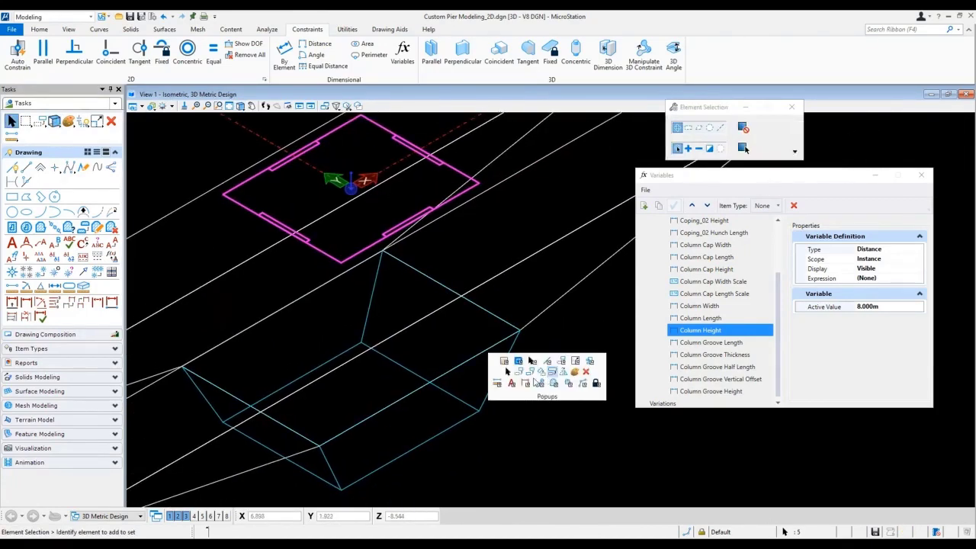
pyautogui.click(519, 372)
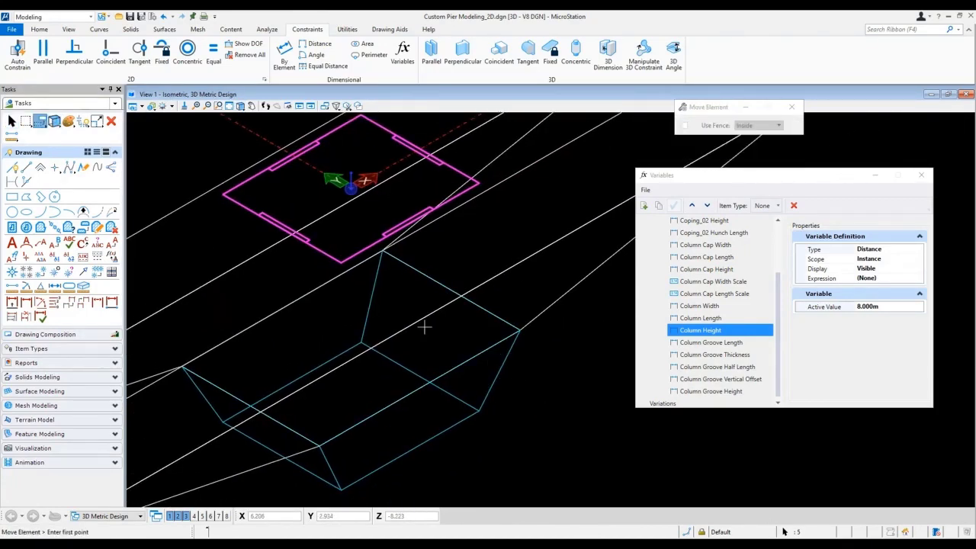
pyautogui.click(340, 262)
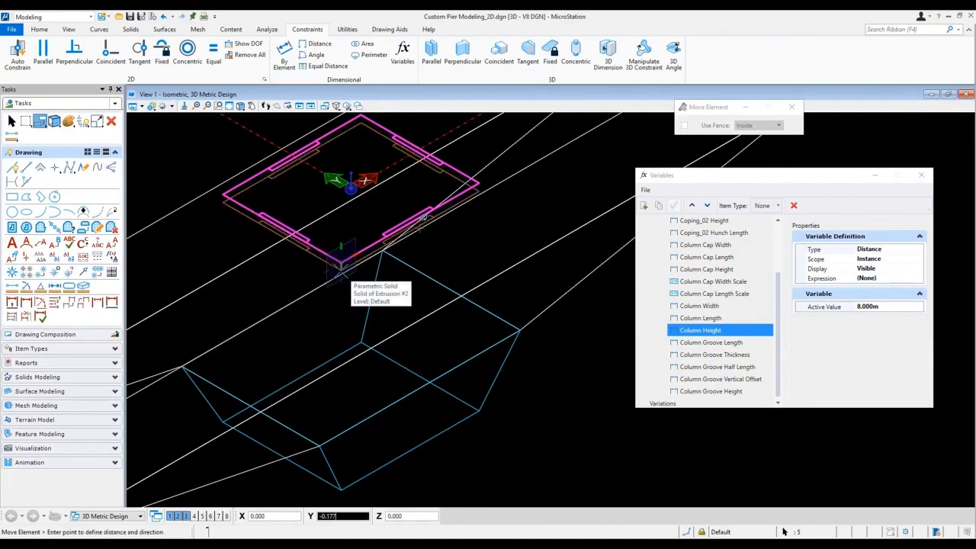
pyautogui.write('10')
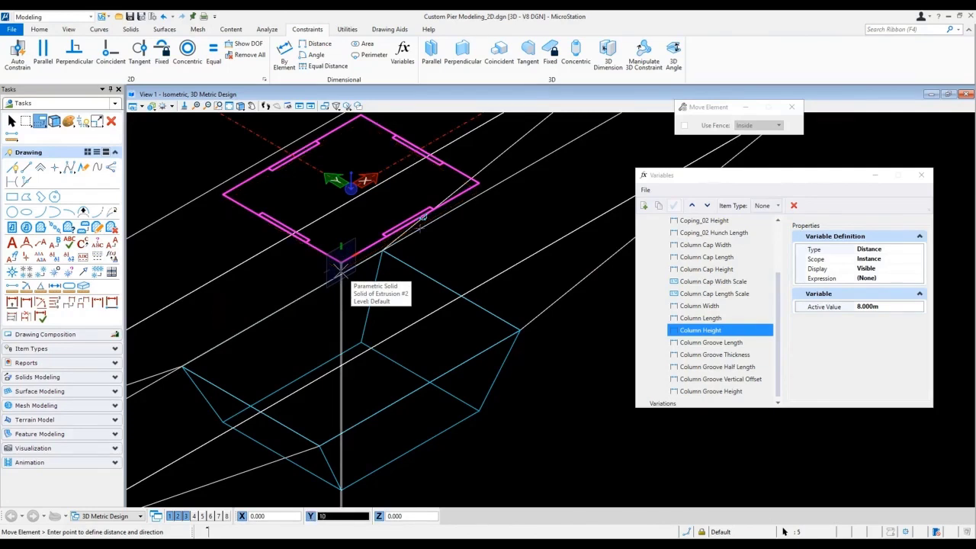
pyautogui.press('Return')
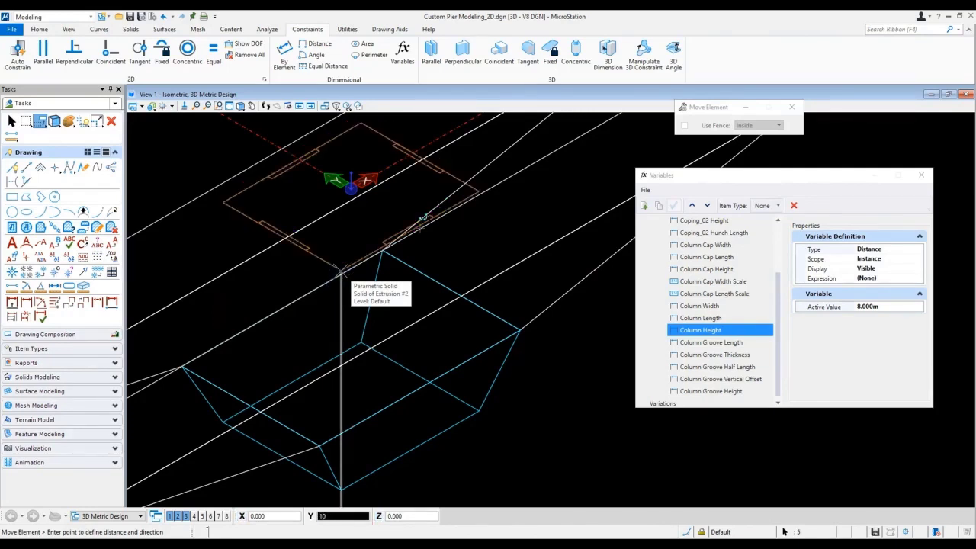
pyautogui.press('Escape')
pyautogui.scroll(-5, 414, 305)
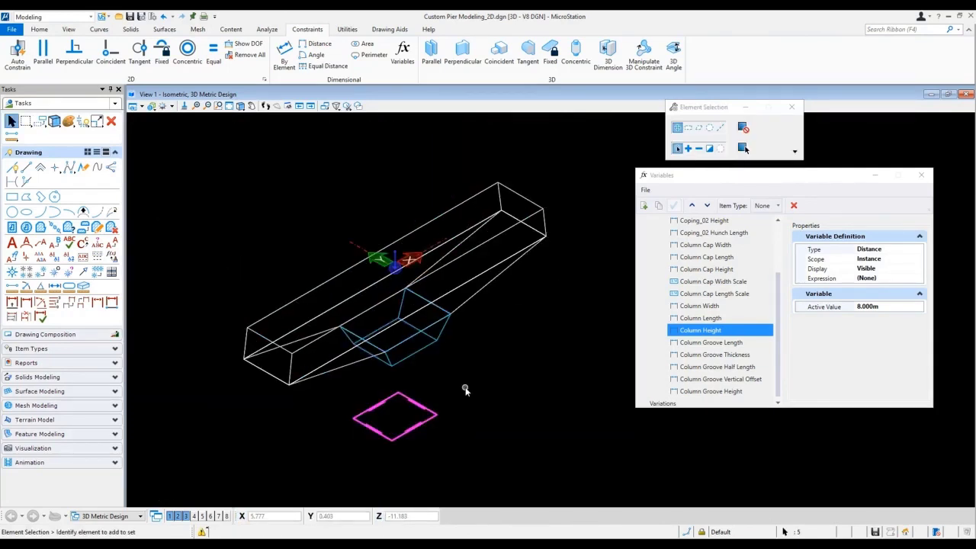
# Add a 3D dimensional constraint from the column cap's top face to the column profile, driven by the Column Cap Height variable.
pyautogui.keyDown('shift'); pyautogui.moveTo(479, 384); pyautogui.dragTo(446, 368, button='middle'); pyautogui.keyUp('shift')
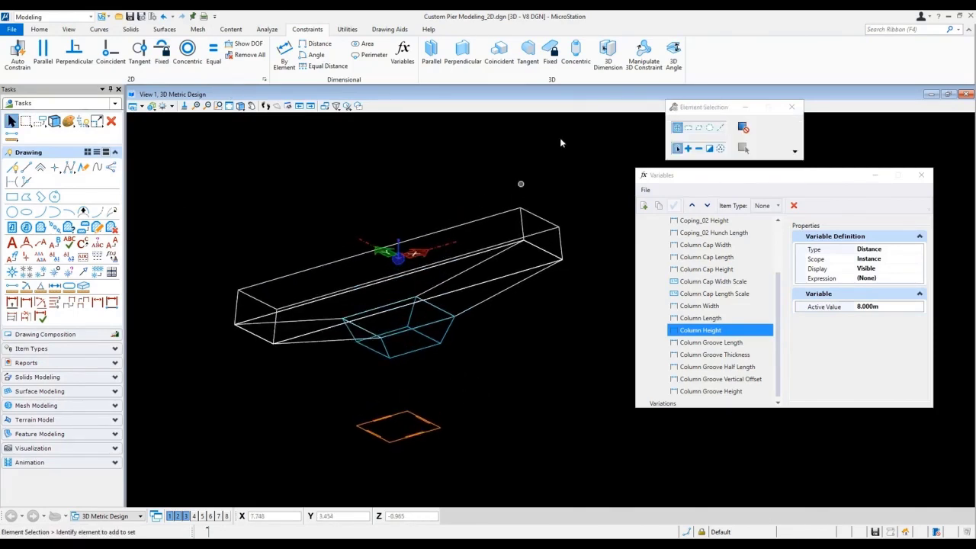
pyautogui.click(607, 57)
pyautogui.scroll(3, 371, 348)
pyautogui.click(385, 277)
pyautogui.scroll(-4, 495, 347)
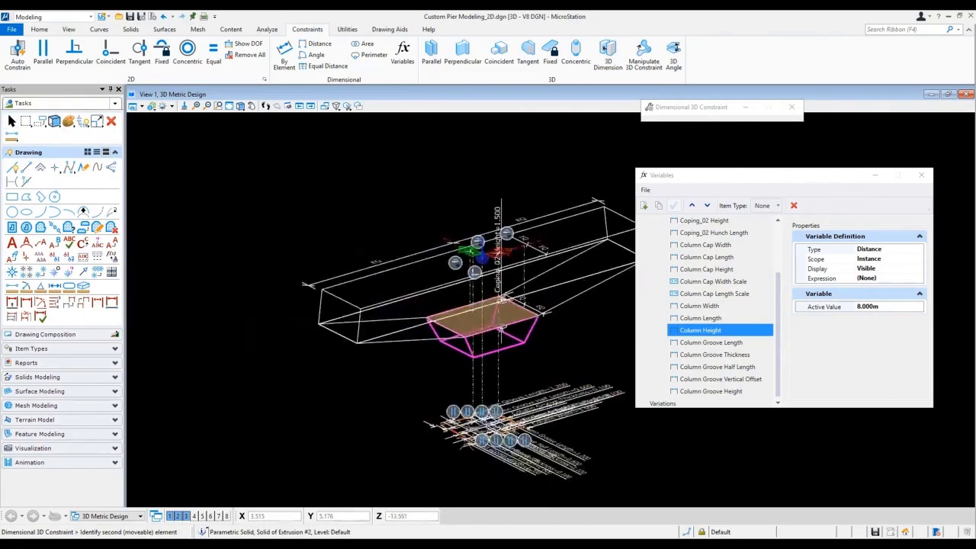
pyautogui.scroll(3, 460, 443)
pyautogui.scroll(2, 459, 442)
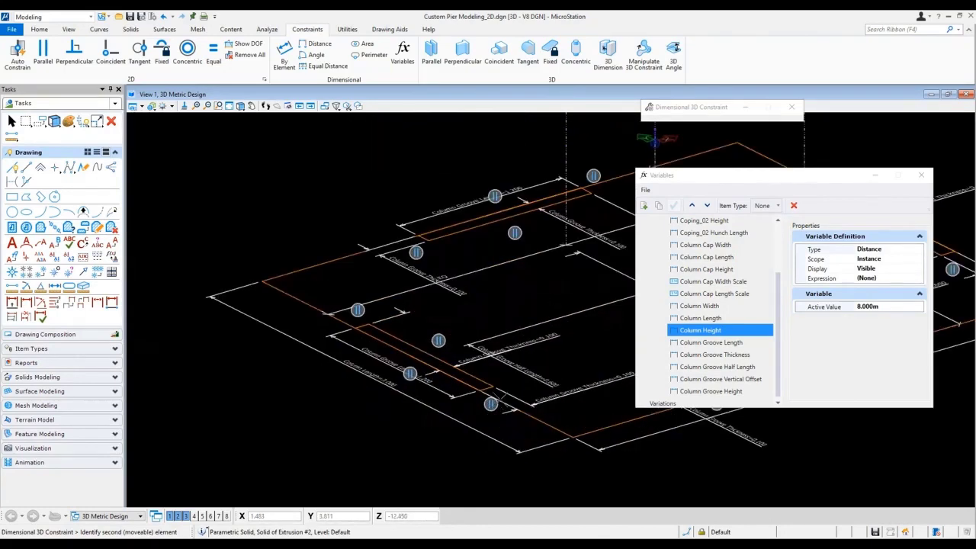
pyautogui.click(526, 413)
pyautogui.click(513, 309)
pyautogui.moveTo(573, 338); pyautogui.dragTo(573, 357)
pyautogui.scroll(1, 573, 357)
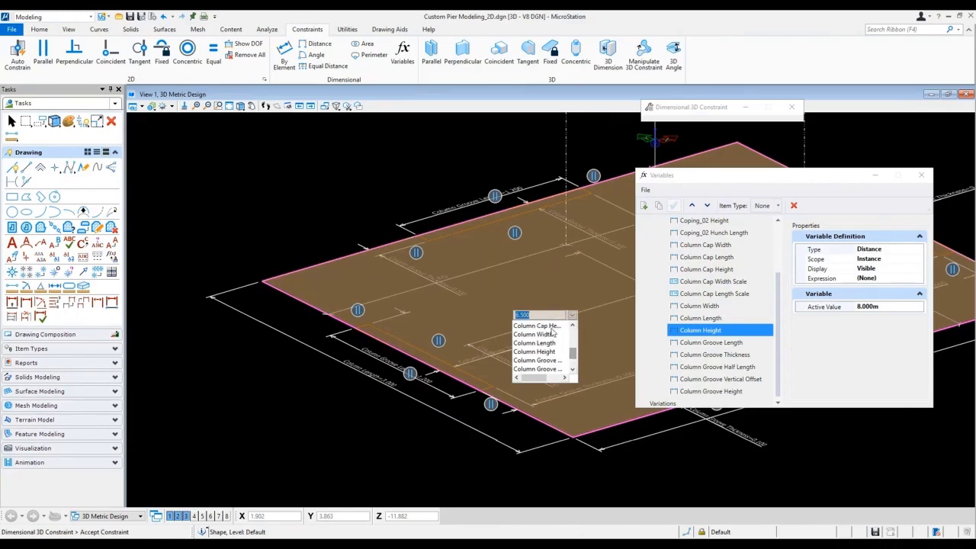
pyautogui.click(552, 327)
pyautogui.click(319, 218)
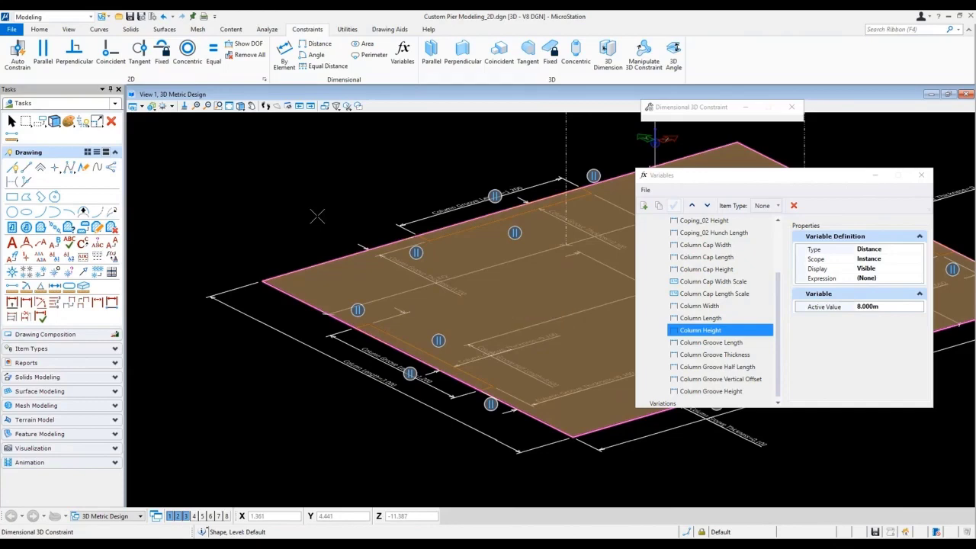
pyautogui.scroll(-3, 257, 275)
pyautogui.keyDown('shift'); pyautogui.moveTo(257, 276); pyautogui.dragTo(451, 254, button='middle'); pyautogui.keyUp('shift')
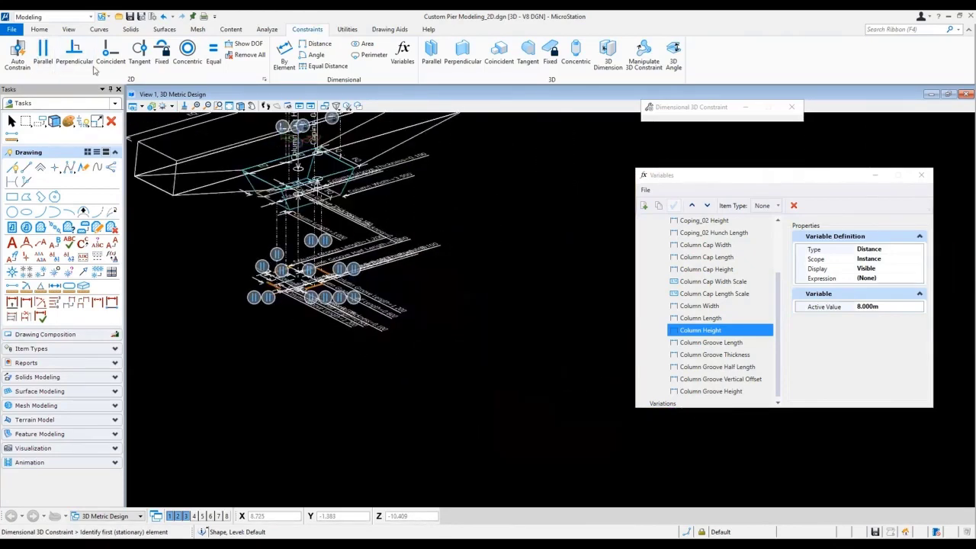
pyautogui.click(11, 121)
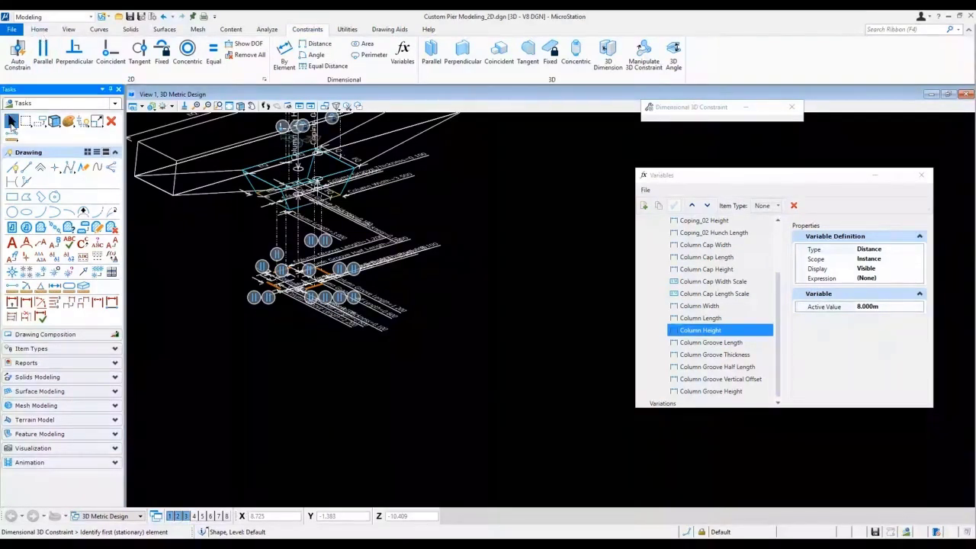
pyautogui.scroll(2, 344, 250)
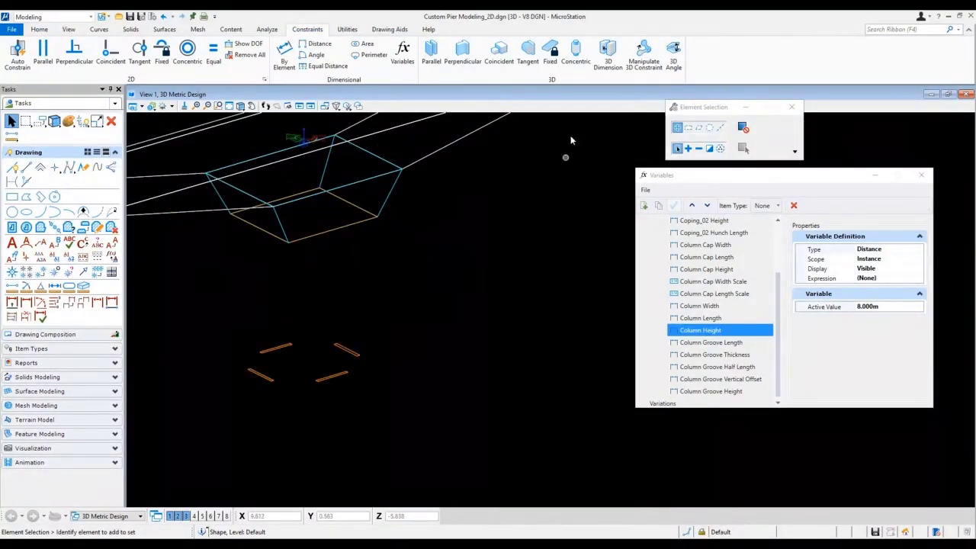
# Add a 3D dimensional constraint from the column profile to the rear groove profile, driven by the Column Groove Vertical Offset variable.
pyautogui.click(608, 57)
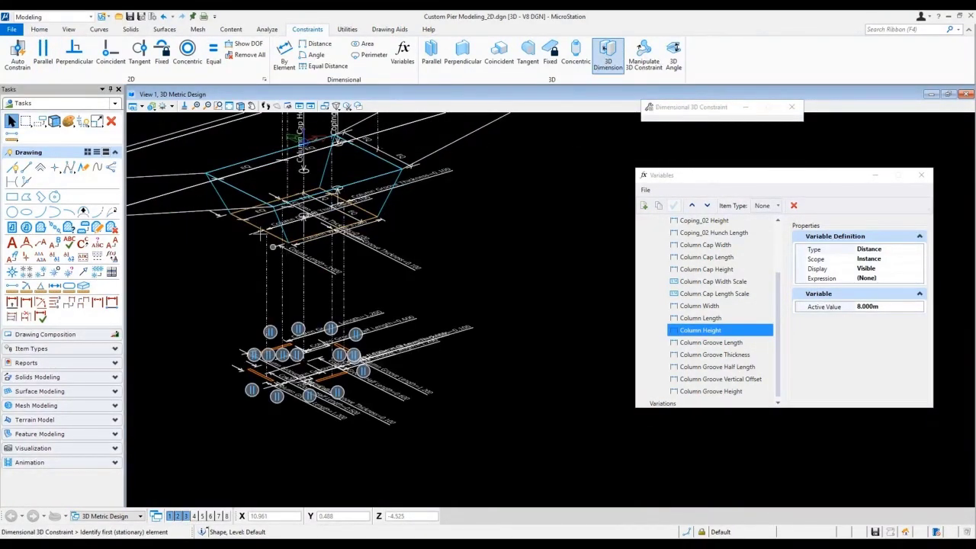
pyautogui.click(305, 215)
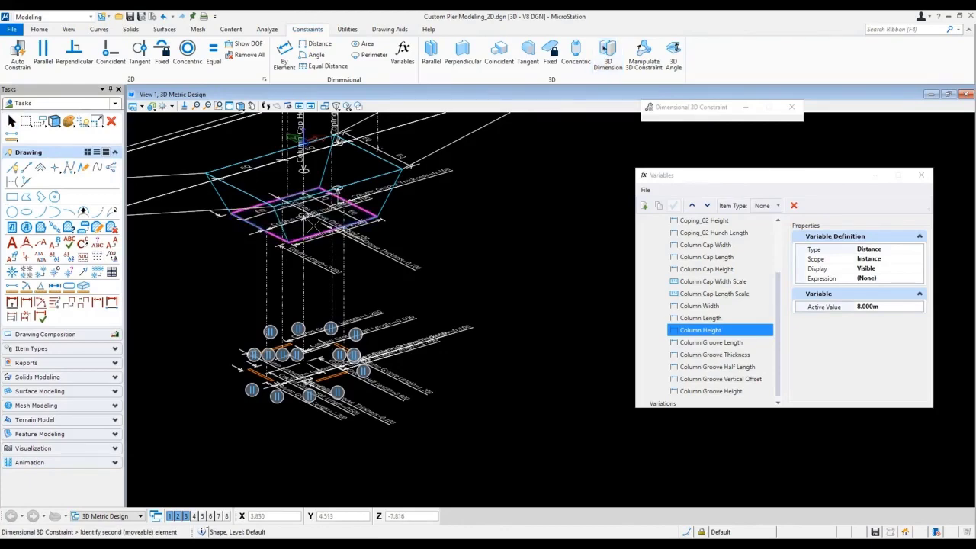
pyautogui.scroll(4, 297, 347)
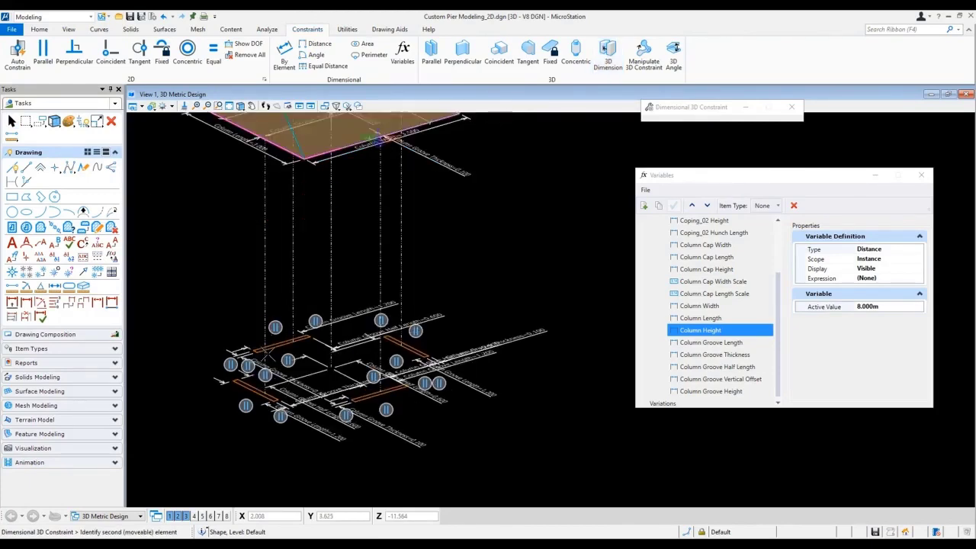
pyautogui.click(279, 339)
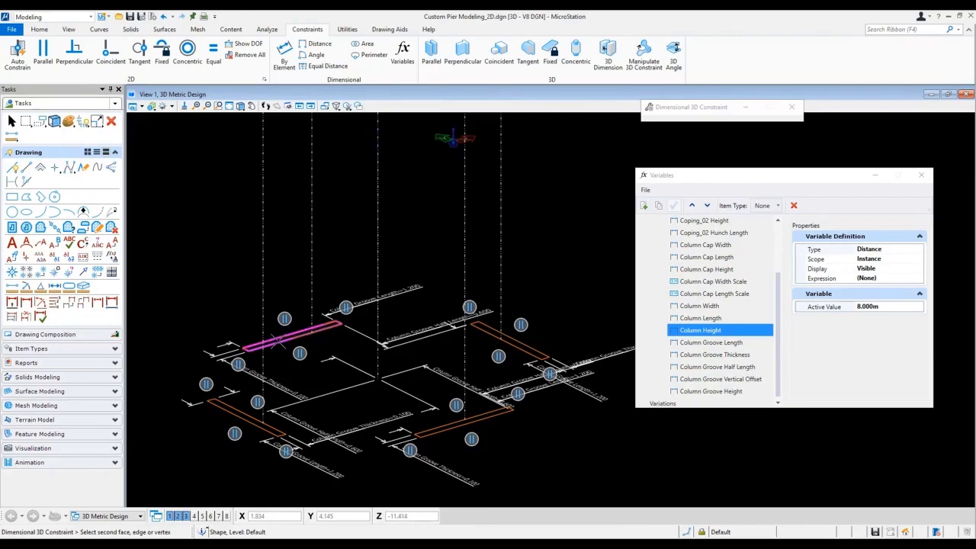
pyautogui.scroll(4, 282, 341)
pyautogui.click(288, 332)
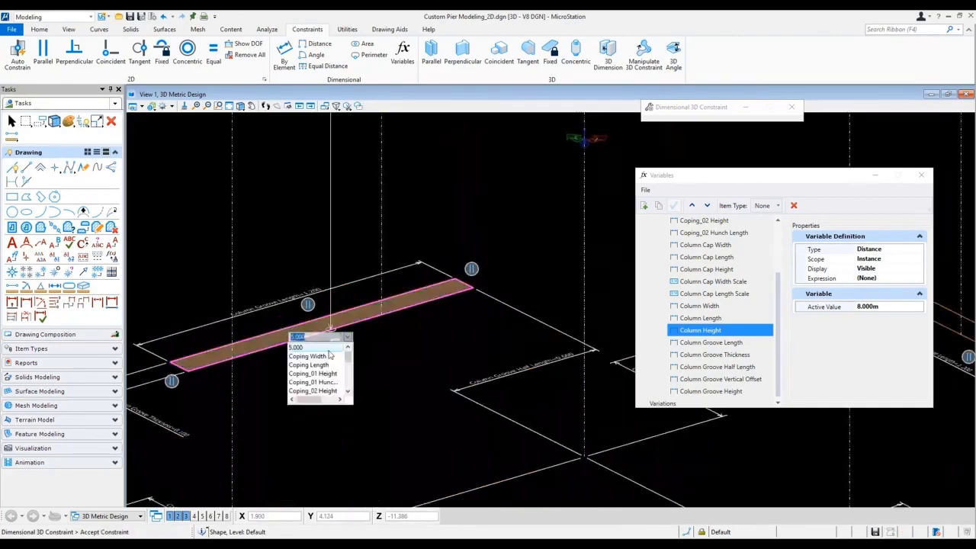
pyautogui.moveTo(348, 356); pyautogui.dragTo(348, 389)
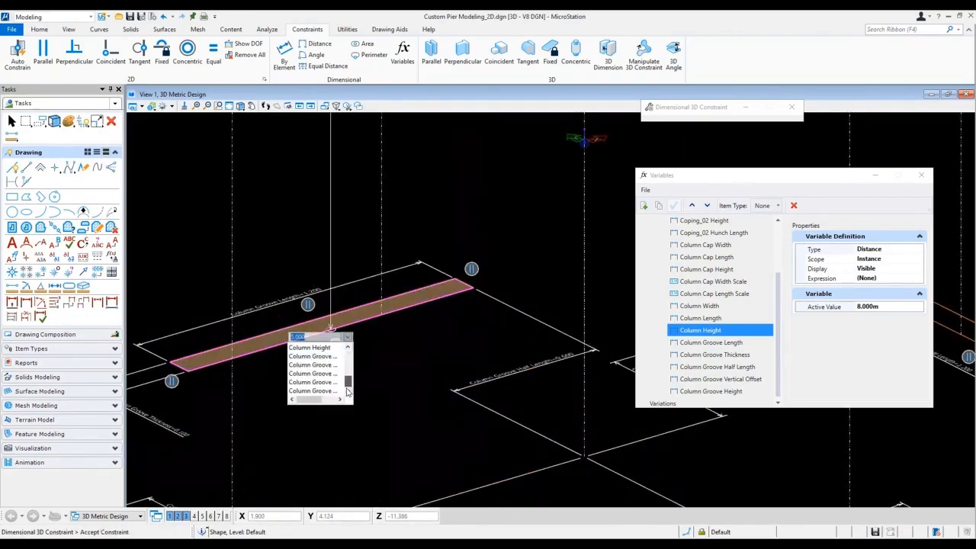
pyautogui.click(328, 382)
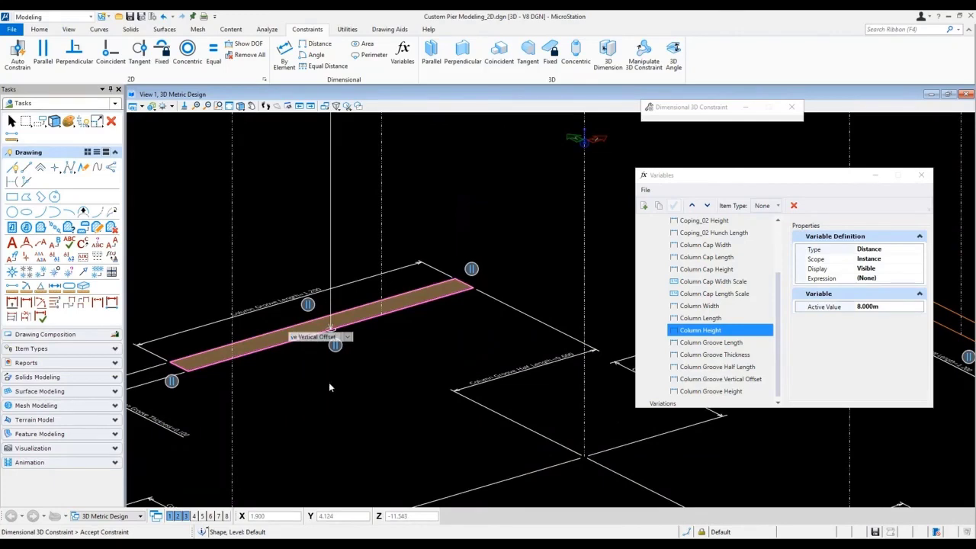
pyautogui.click(367, 381)
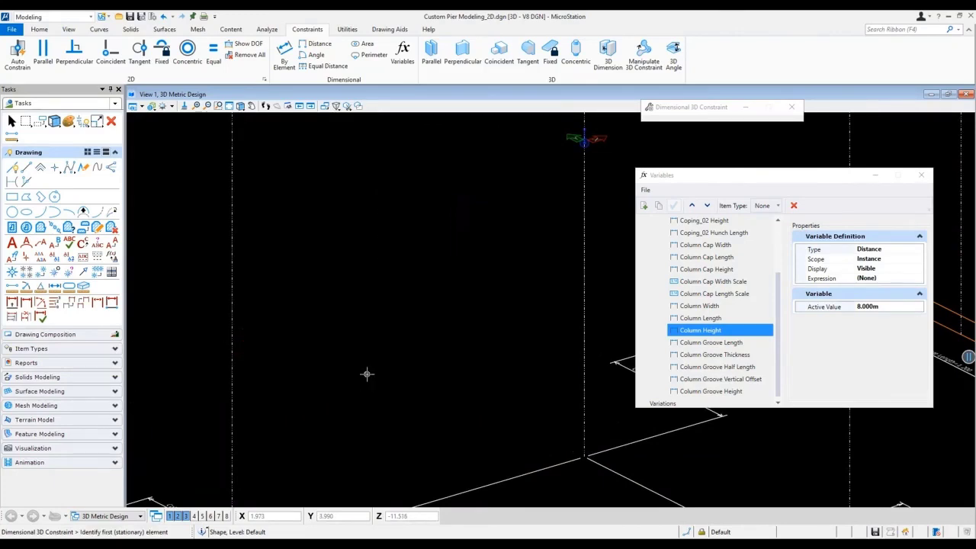
pyautogui.scroll(-4, 366, 374)
pyautogui.scroll(-4, 367, 375)
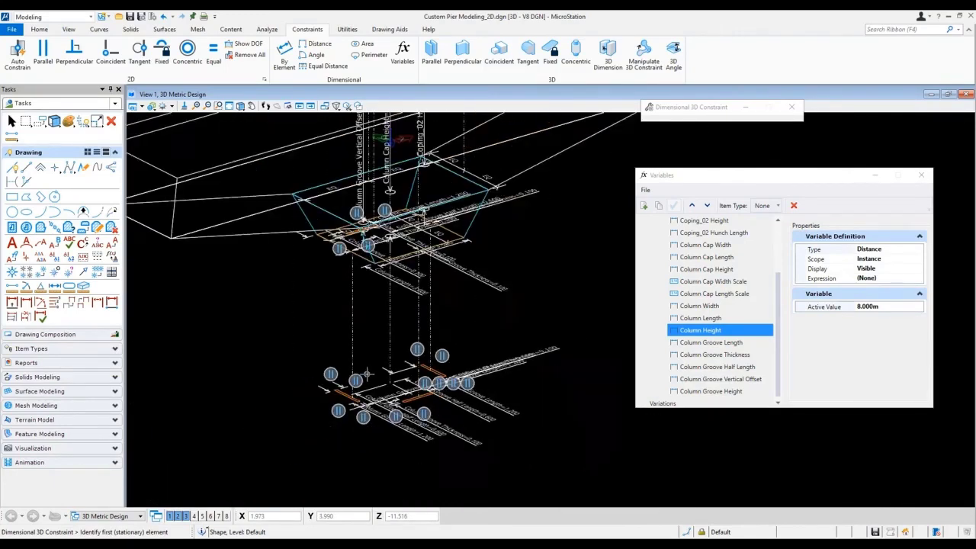
pyautogui.press('Escape')
# Check the rear groove's vertical offset below the column profile in the front view, then return to the isometric view.
pyautogui.scroll(3, 411, 260)
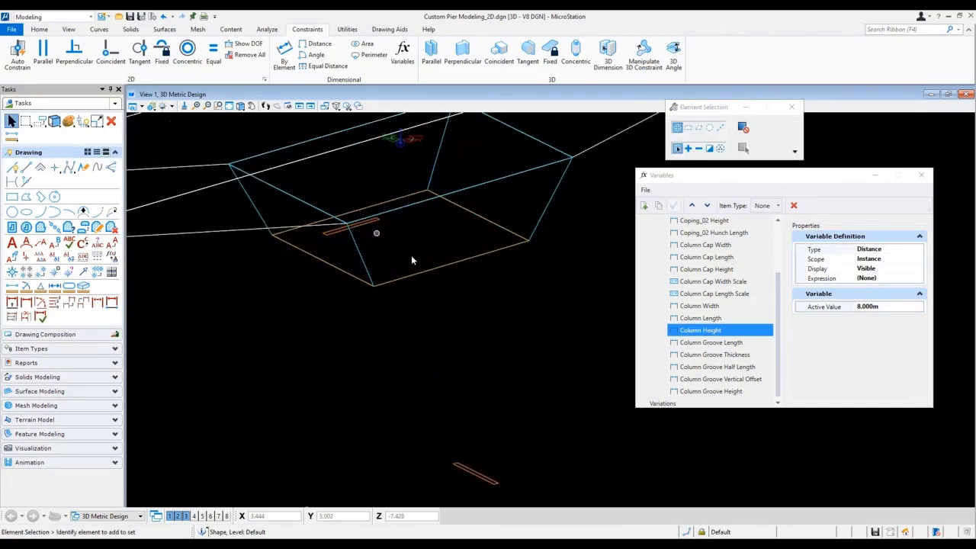
pyautogui.rightClick(486, 309)
pyautogui.click(526, 305)
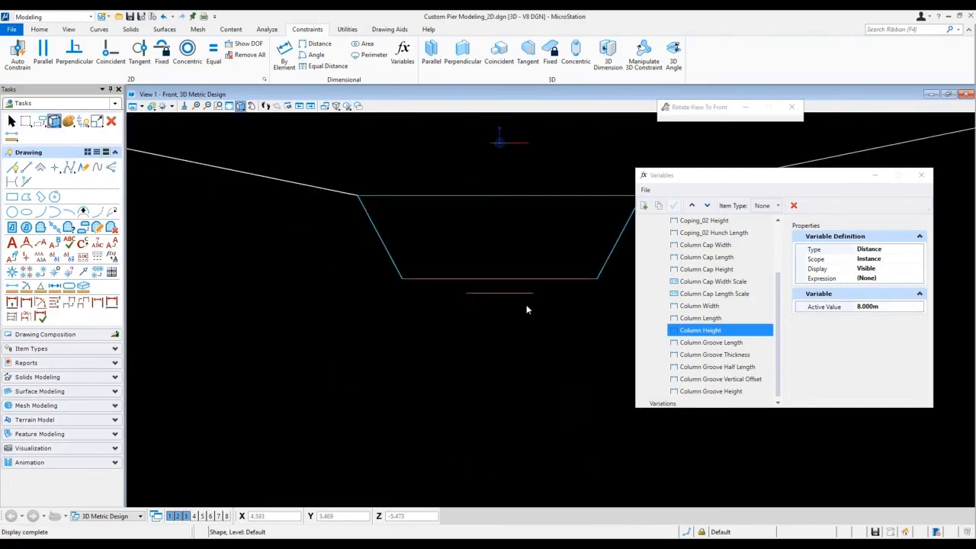
pyautogui.rightClick(479, 304)
pyautogui.click(479, 301)
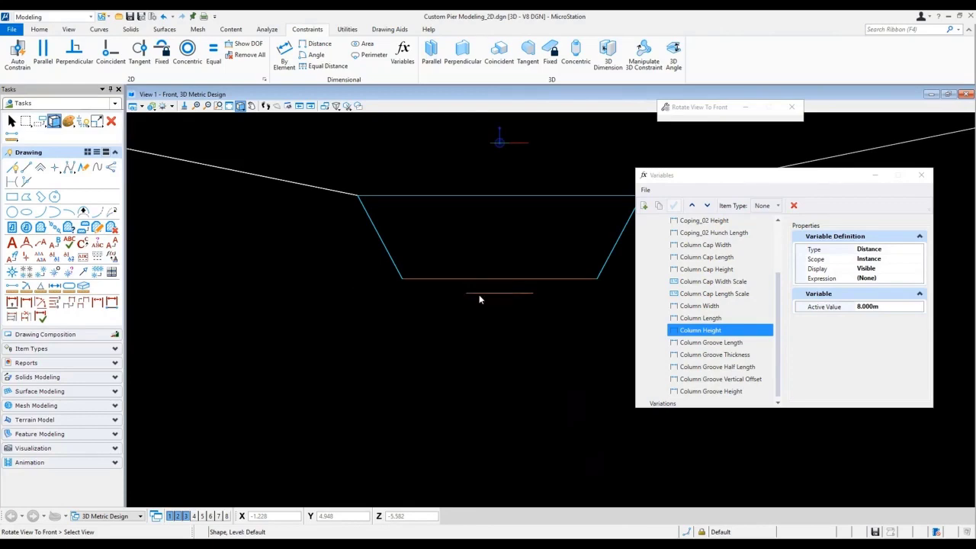
pyautogui.moveTo(539, 418); pyautogui.dragTo(459, 305, button='middle')
pyautogui.rightClick(460, 305)
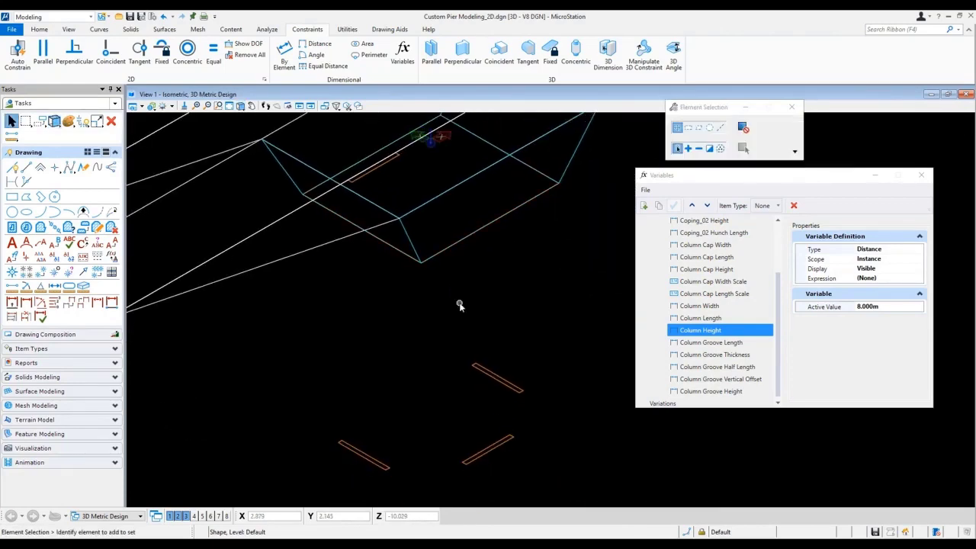
# Constrain the right-side groove profile to the column profile with a 3D dimension driven by Column Groove Vertical Offset.
pyautogui.click(607, 50)
pyautogui.click(498, 164)
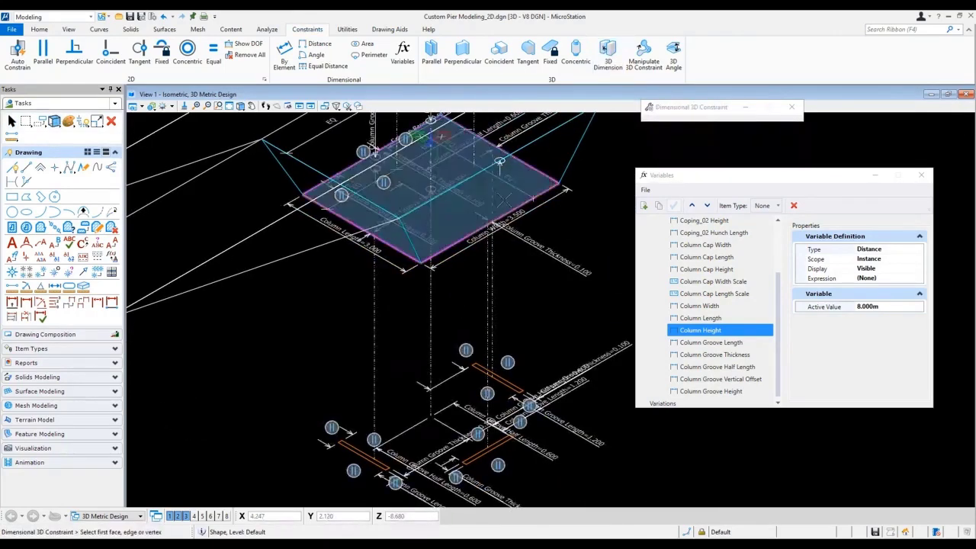
pyautogui.click(507, 384)
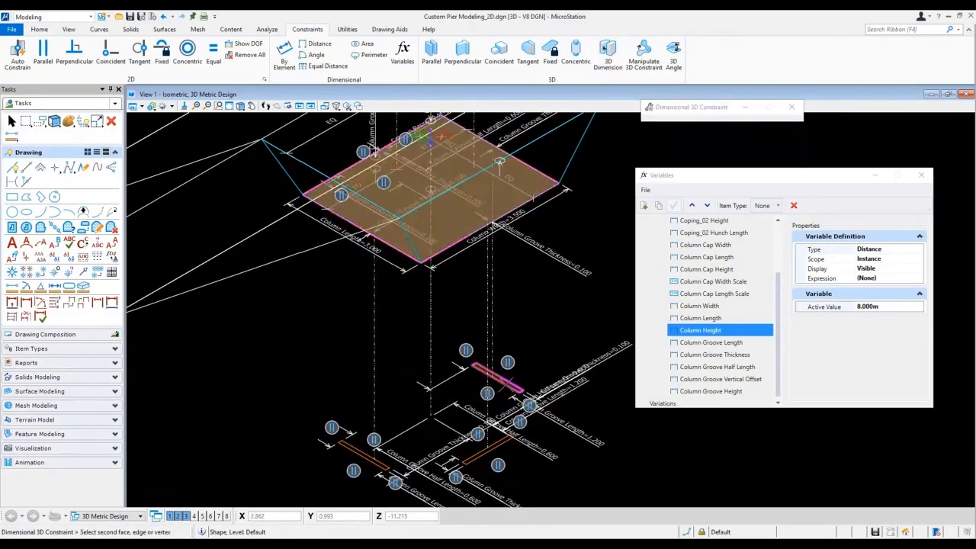
pyautogui.scroll(6, 506, 381)
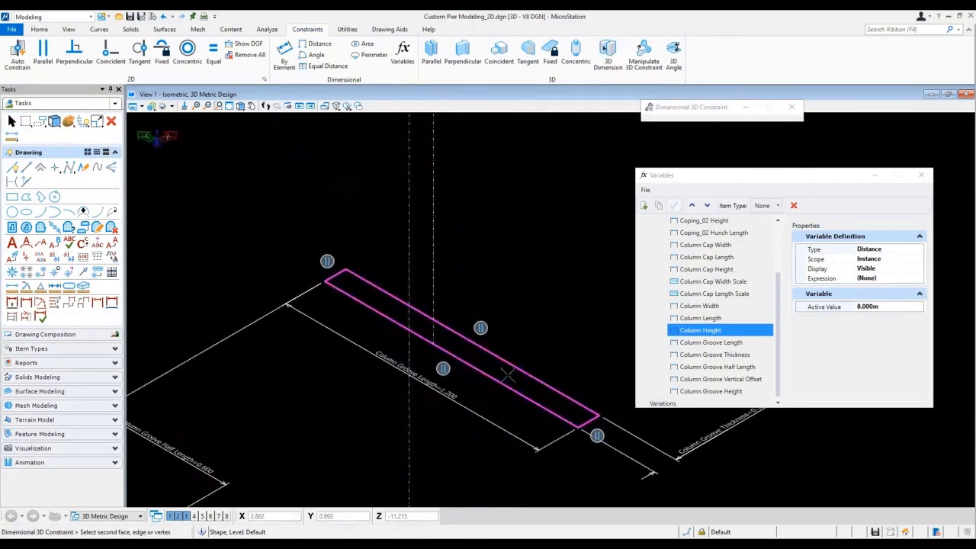
pyautogui.click(506, 381)
pyautogui.moveTo(567, 404); pyautogui.dragTo(569, 442)
pyautogui.click(545, 427)
pyautogui.click(564, 343)
# Constrain the front groove profile to the column profile with a 3D dimension driven by Column Groove Vertical Offset.
pyautogui.scroll(-1, 515, 319)
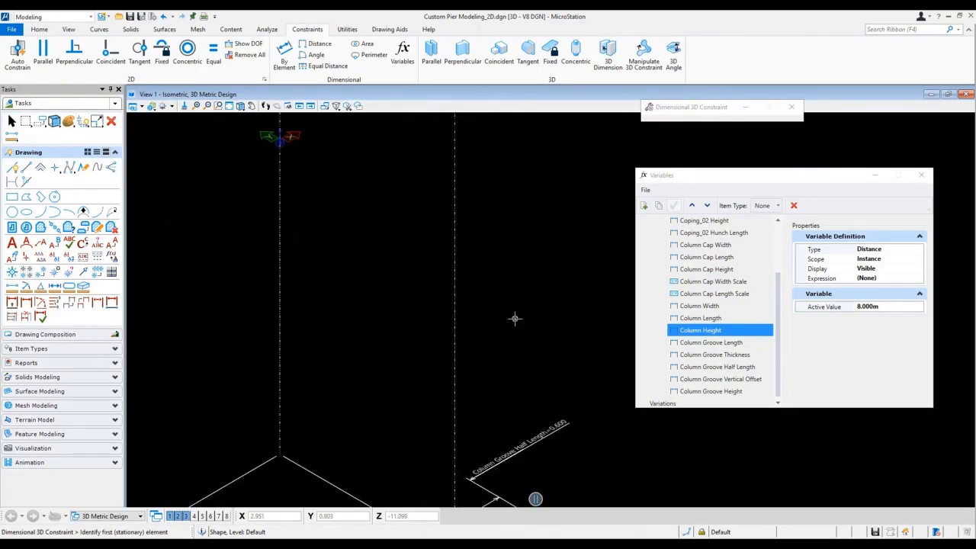
pyautogui.scroll(-3, 515, 318)
pyautogui.scroll(2, 515, 319)
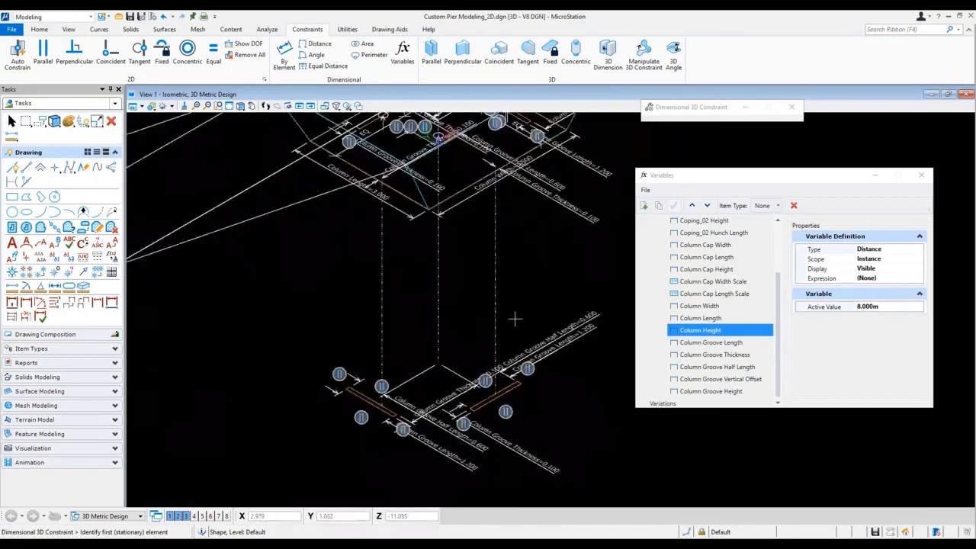
pyautogui.moveTo(446, 267); pyautogui.dragTo(445, 337, button='middle')
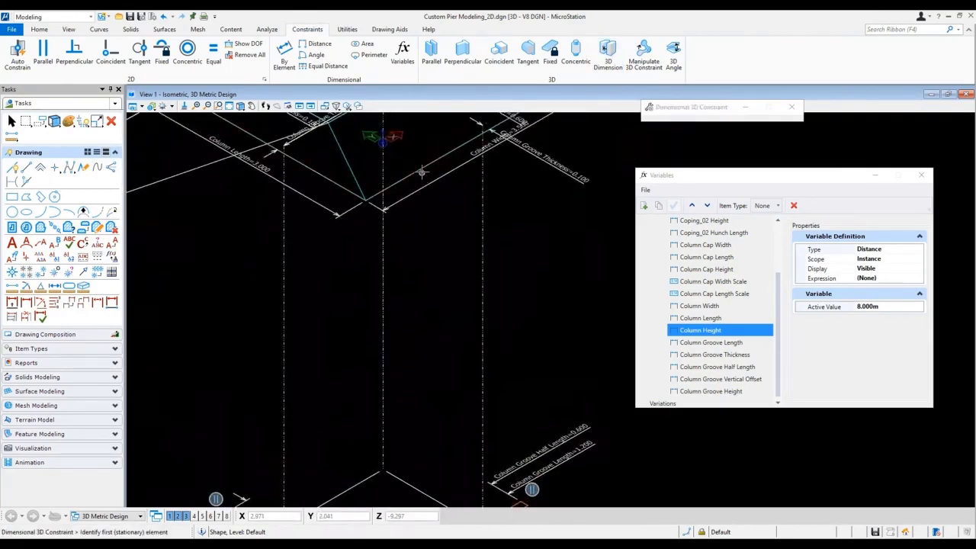
pyautogui.click(415, 145)
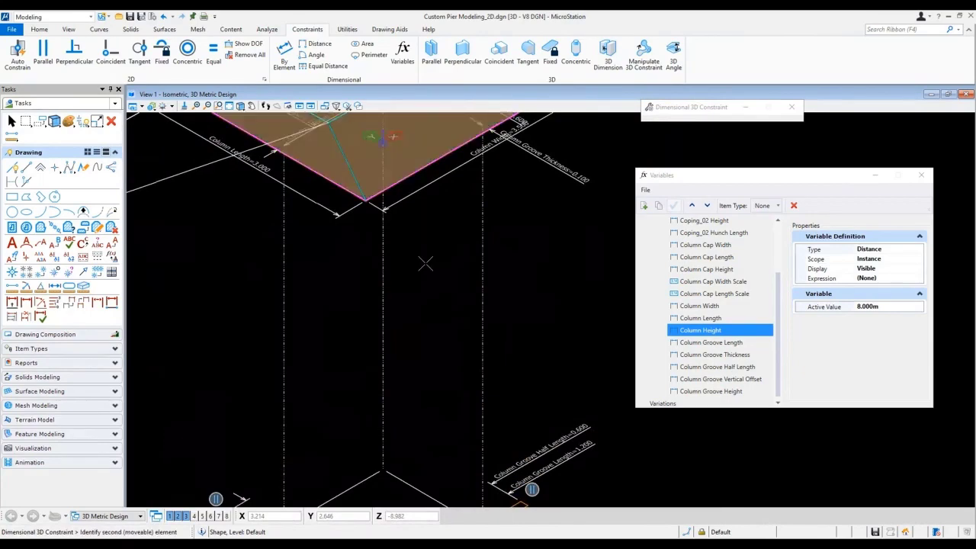
pyautogui.scroll(-5, 440, 305)
pyautogui.scroll(3, 428, 353)
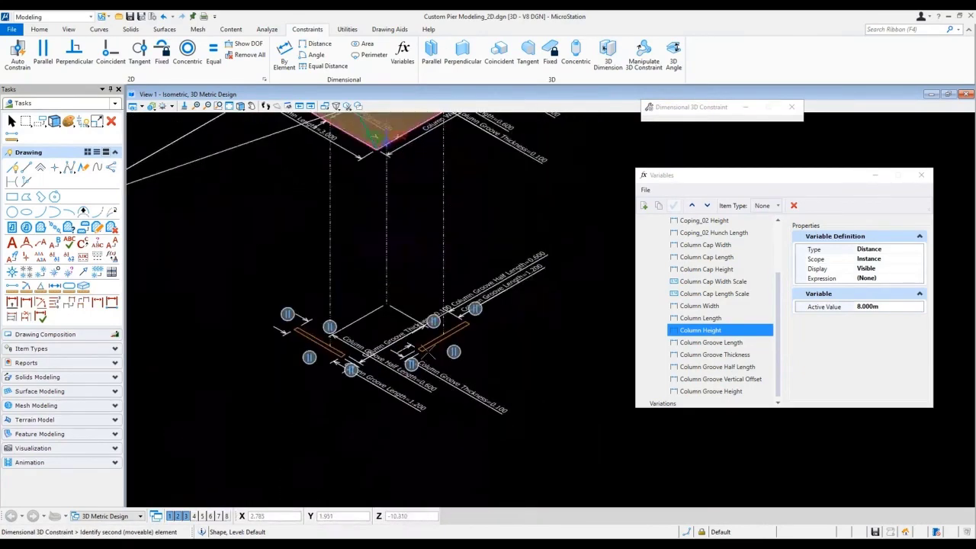
pyautogui.scroll(2, 428, 349)
pyautogui.click(429, 337)
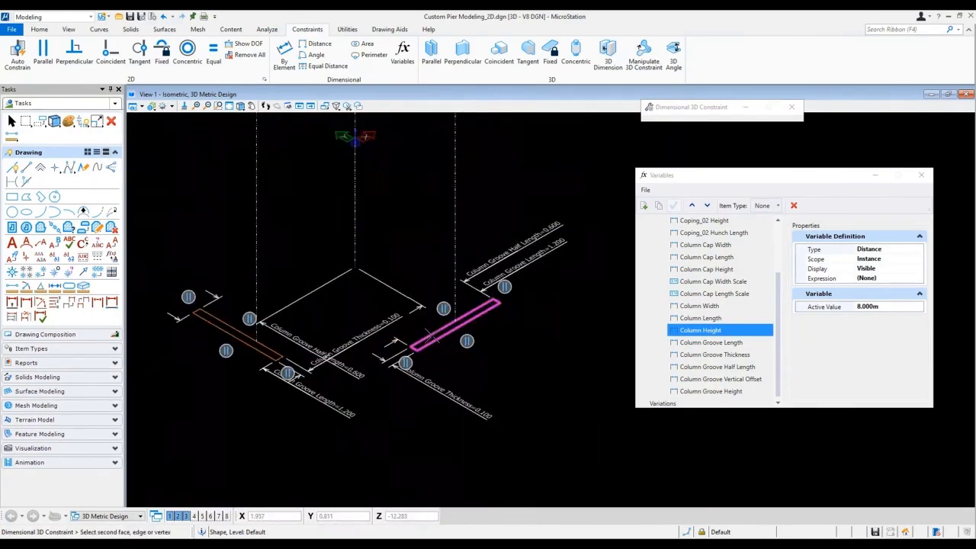
pyautogui.scroll(3, 432, 335)
pyautogui.click(435, 336)
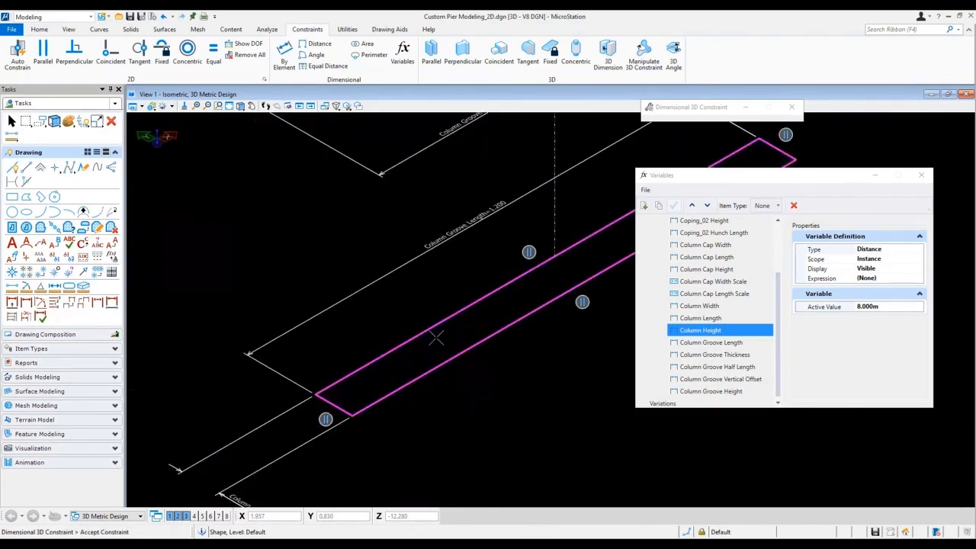
pyautogui.click(436, 336)
pyautogui.moveTo(498, 366); pyautogui.dragTo(498, 405)
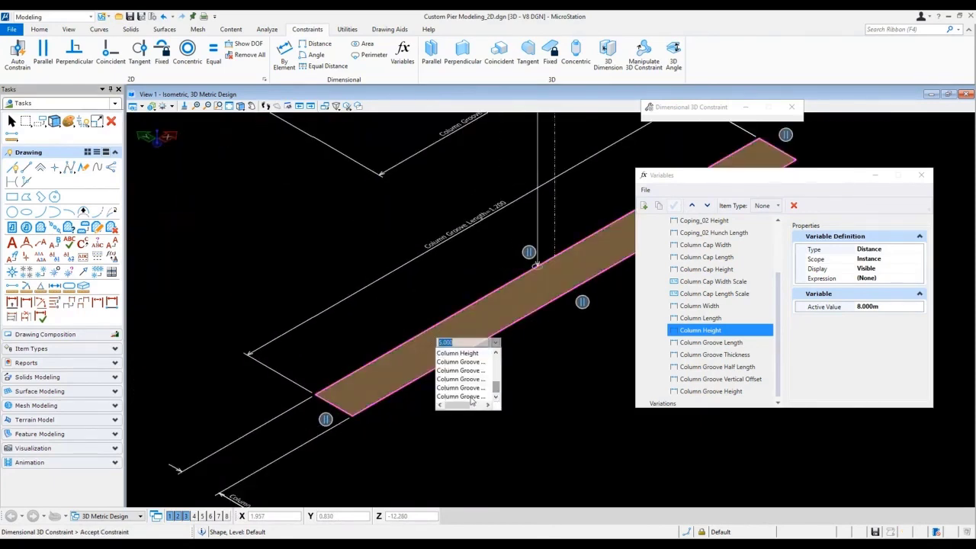
pyautogui.click(470, 392)
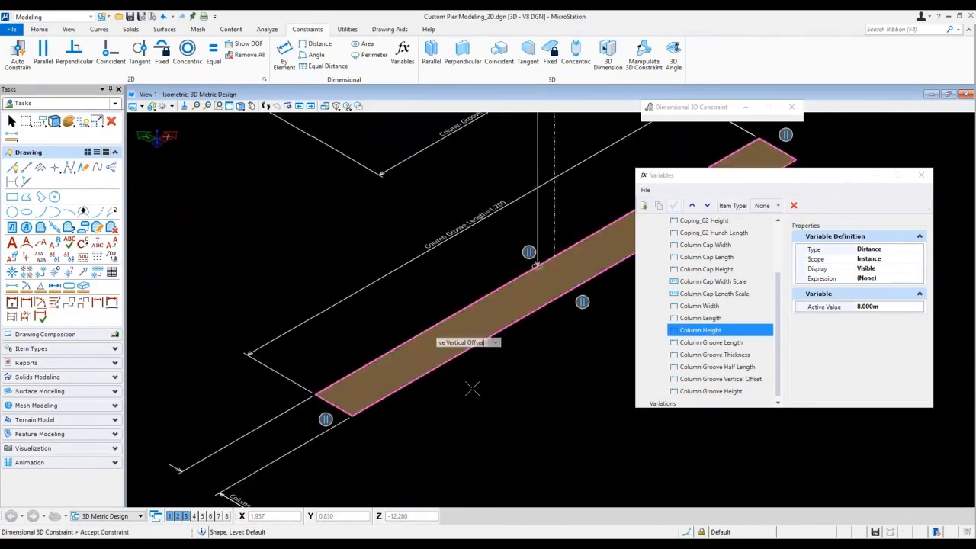
pyautogui.click(542, 405)
pyautogui.scroll(-6, 542, 405)
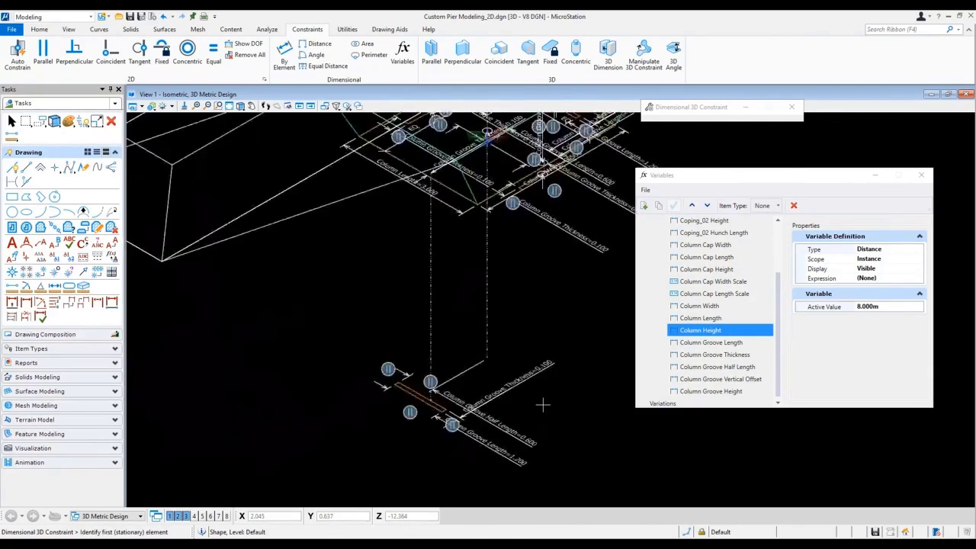
pyautogui.scroll(-2, 542, 405)
pyautogui.click(11, 121)
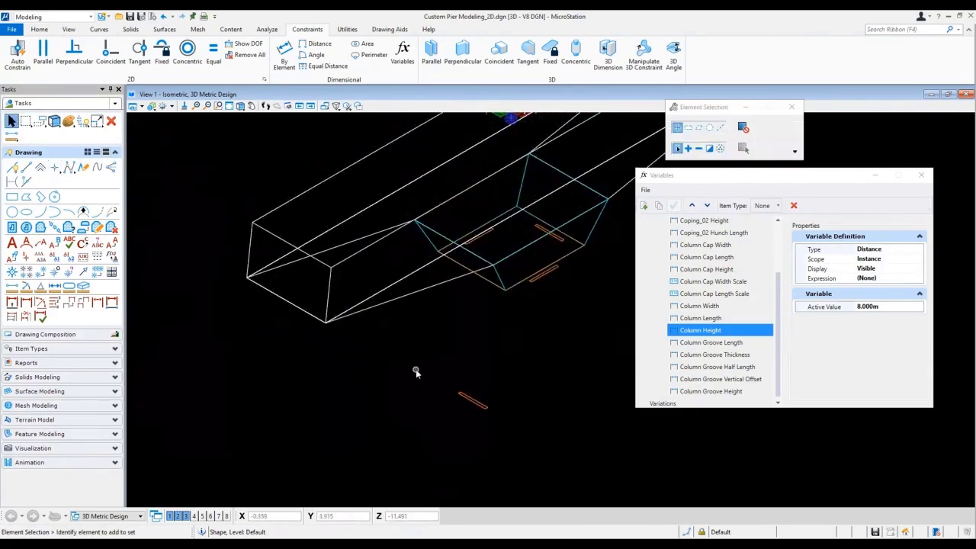
# Constrain the remaining left-side groove profile to the column profile with a 3D dimension driven by Column Groove Vertical Offset.
pyautogui.click(608, 55)
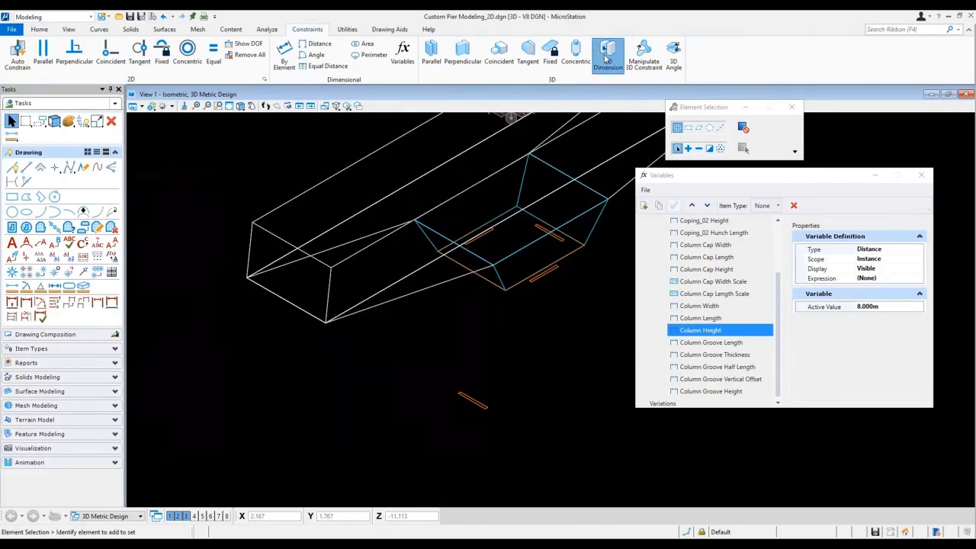
pyautogui.click(538, 290)
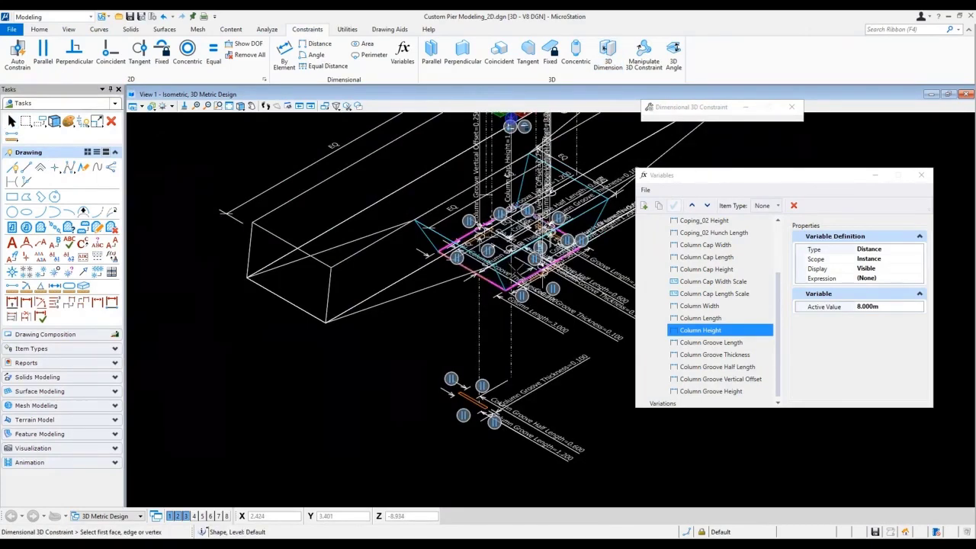
pyautogui.click(521, 305)
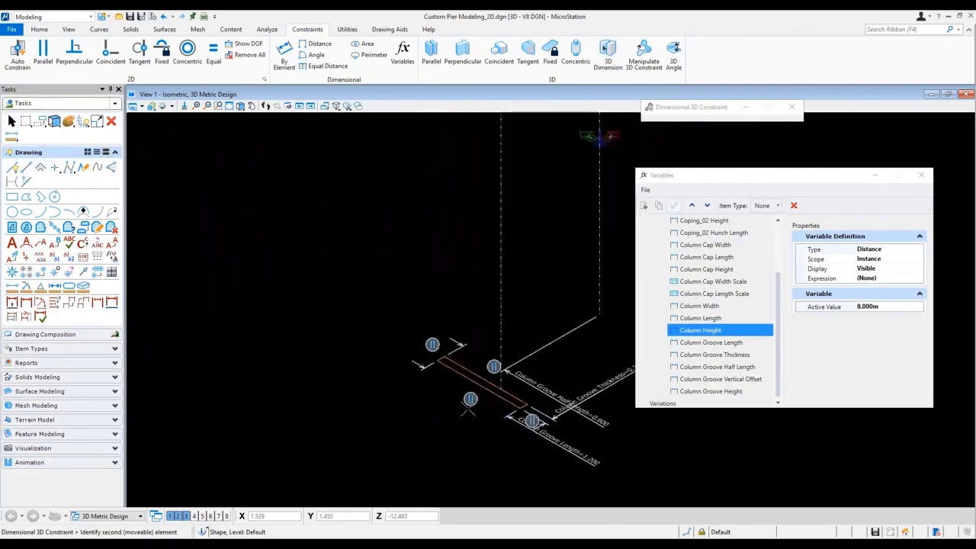
pyautogui.scroll(2, 468, 403)
pyautogui.click(473, 351)
pyautogui.click(474, 351)
pyautogui.moveTo(532, 378); pyautogui.dragTo(531, 412)
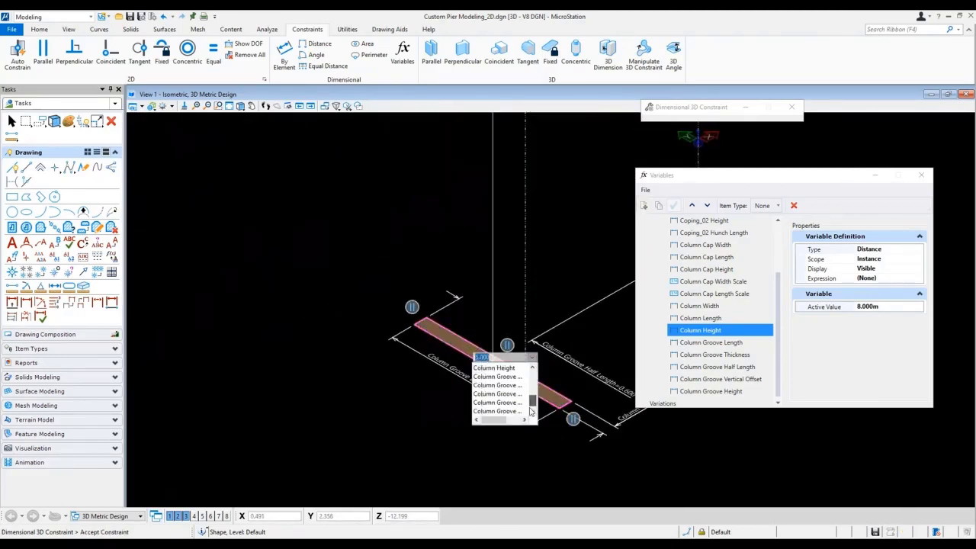
pyautogui.click(512, 403)
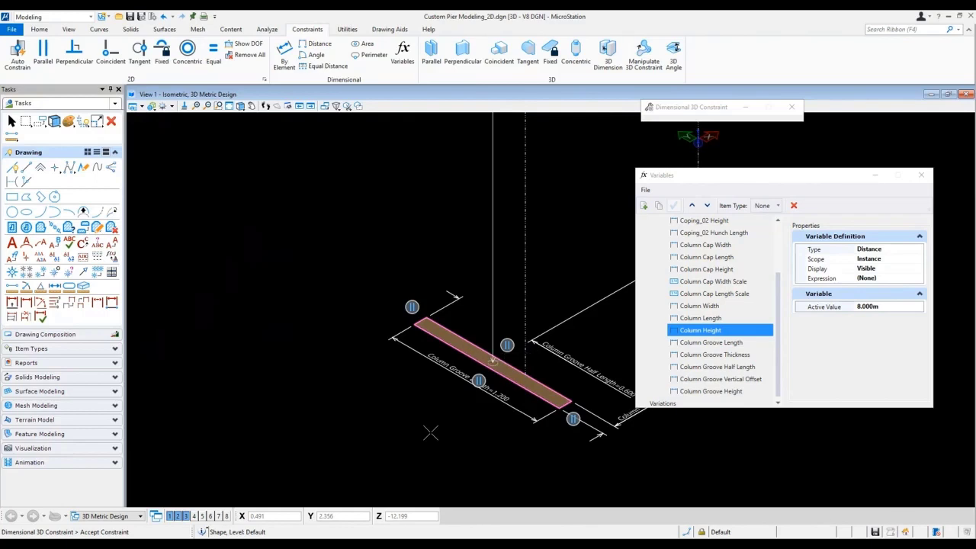
pyautogui.click(431, 432)
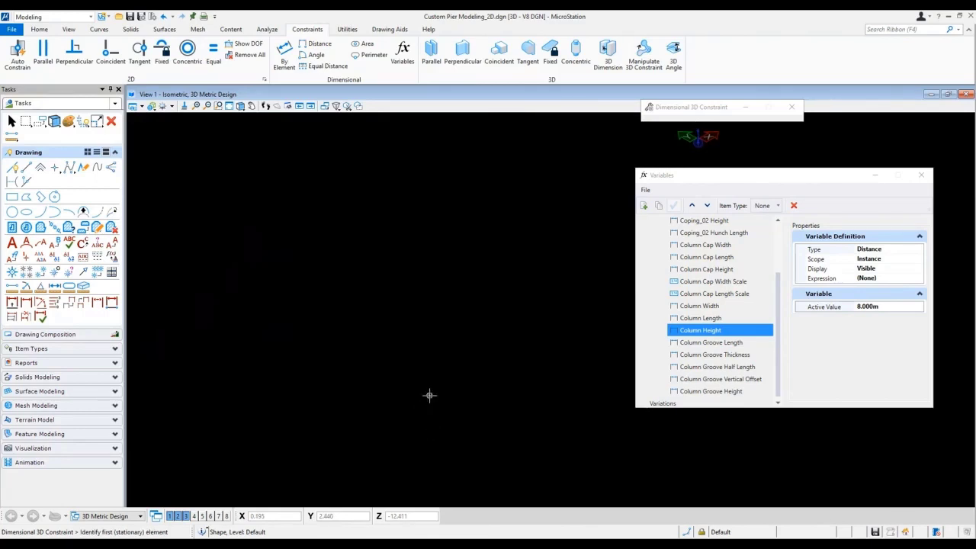
# Check the vertical offsets of all four groove profiles in the front view.
pyautogui.keyDown('shift'); pyautogui.rightClick(454, 393); pyautogui.keyUp('shift')
pyautogui.click(494, 393)
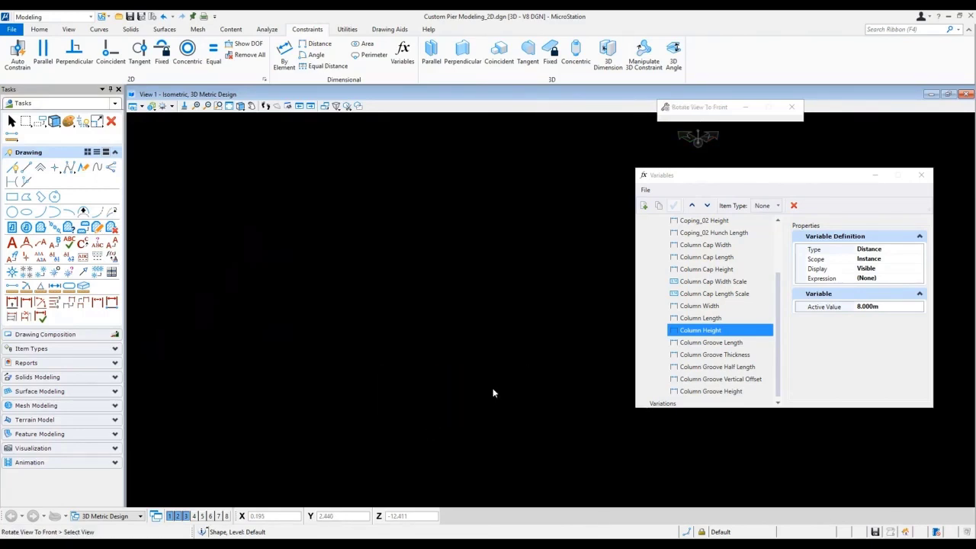
pyautogui.click(493, 392)
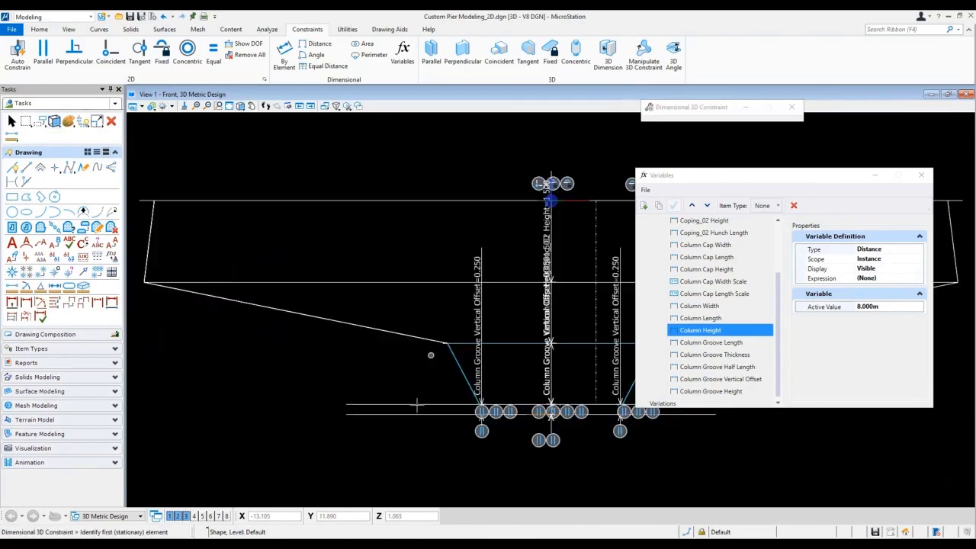
# Test the constrained column profiles by setting Column Cap Height to 2 m, and restore it to 1.5 m.
pyautogui.click(12, 121)
pyautogui.moveTo(243, 366); pyautogui.dragTo(172, 351, button='middle')
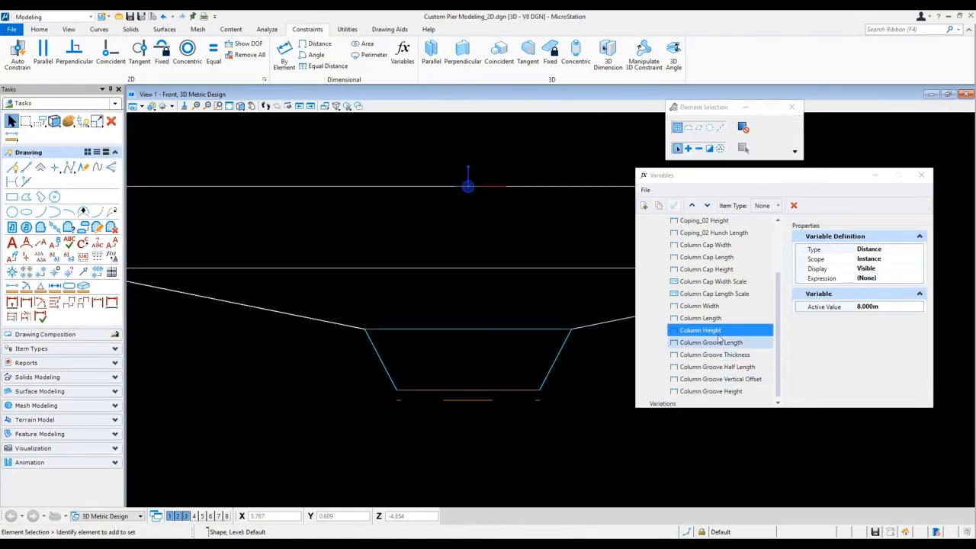
pyautogui.click(706, 270)
pyautogui.click(821, 308)
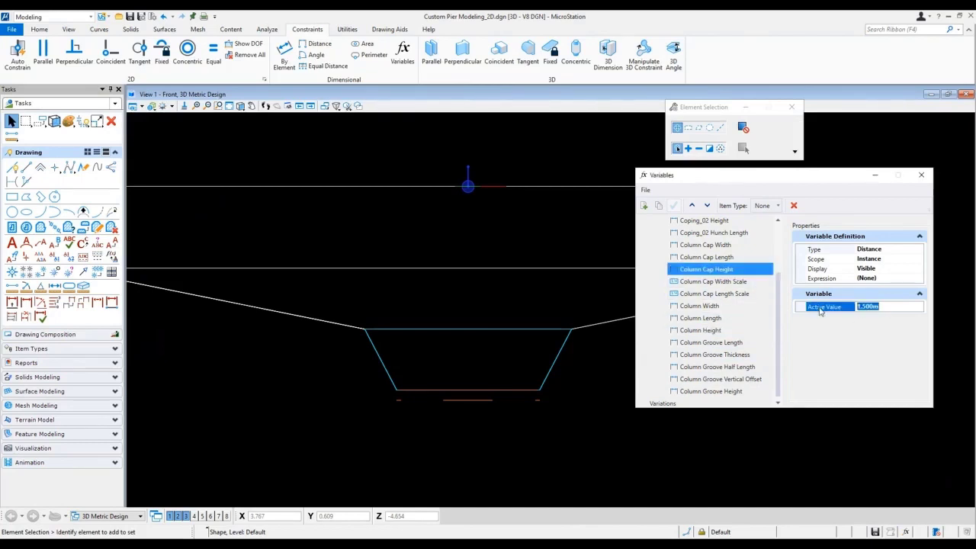
pyautogui.write('2')
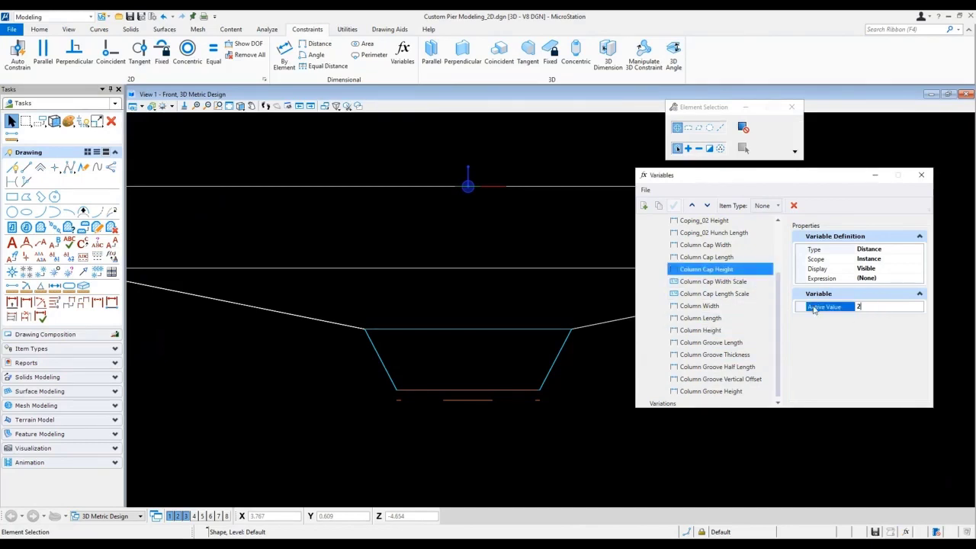
pyautogui.press('Return')
pyautogui.moveTo(896, 308); pyautogui.dragTo(801, 311)
pyautogui.write('1.5')
pyautogui.press('Return')
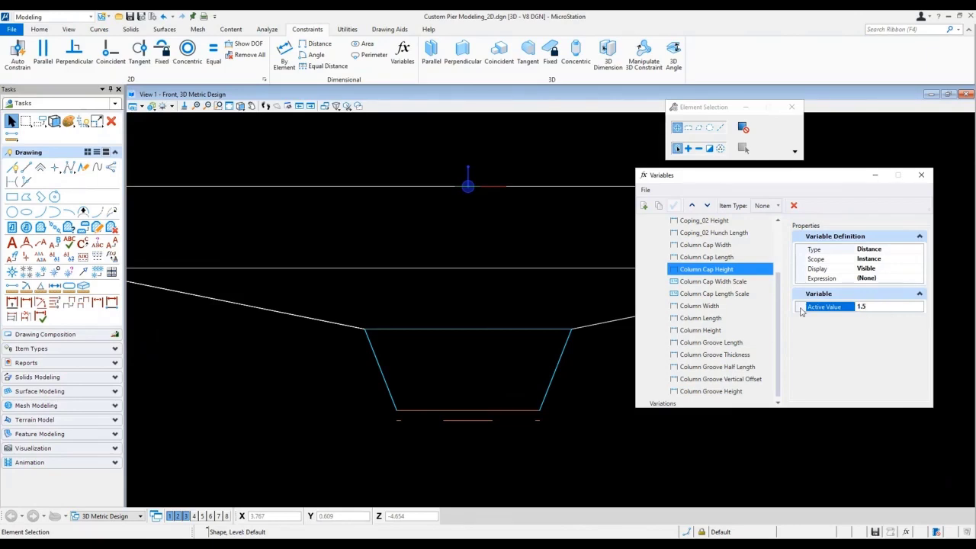
# Configure a parametric Solid by Extrusion in the isometric view with Orthogonal enabled and X and Y scales of 1.
pyautogui.rightClick(504, 425)
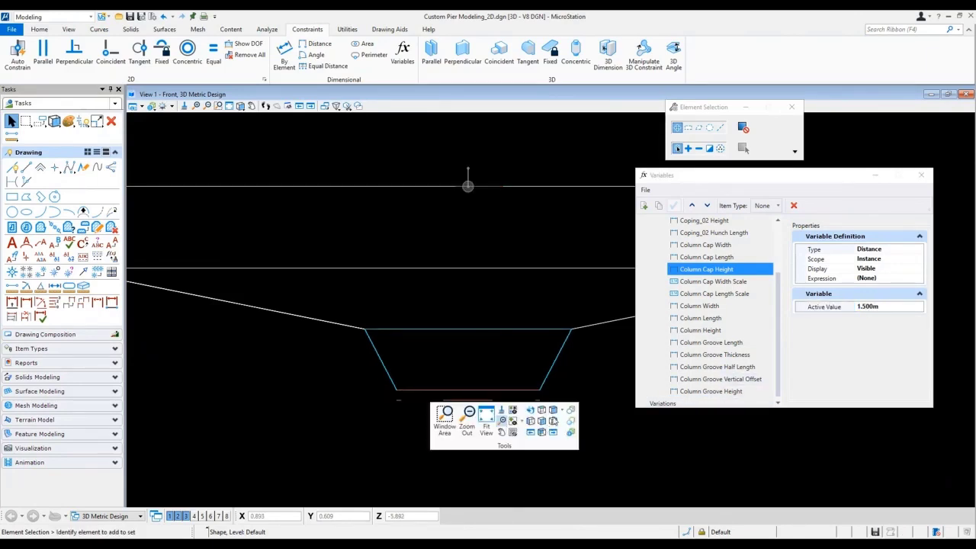
pyautogui.click(555, 409)
pyautogui.moveTo(554, 409); pyautogui.dragTo(522, 383, button='middle')
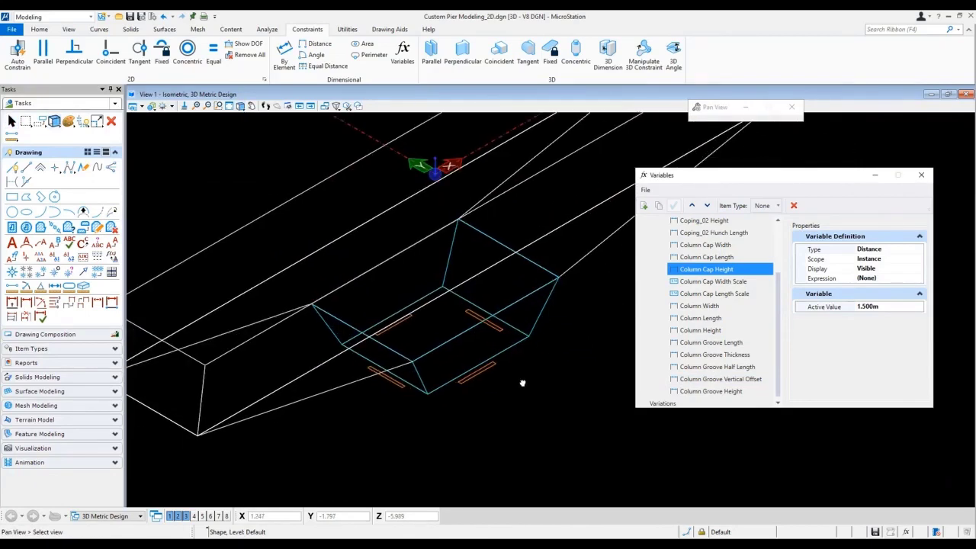
pyautogui.click(38, 30)
pyautogui.click(419, 53)
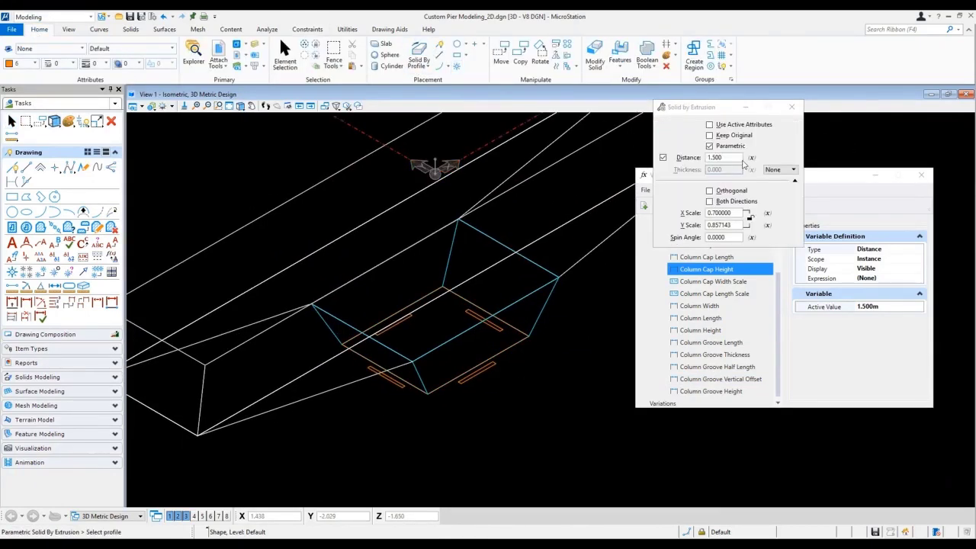
pyautogui.click(710, 192)
pyautogui.click(721, 213)
pyautogui.write('1')
pyautogui.click(720, 226)
pyautogui.doubleClick(723, 227)
pyautogui.write('1')
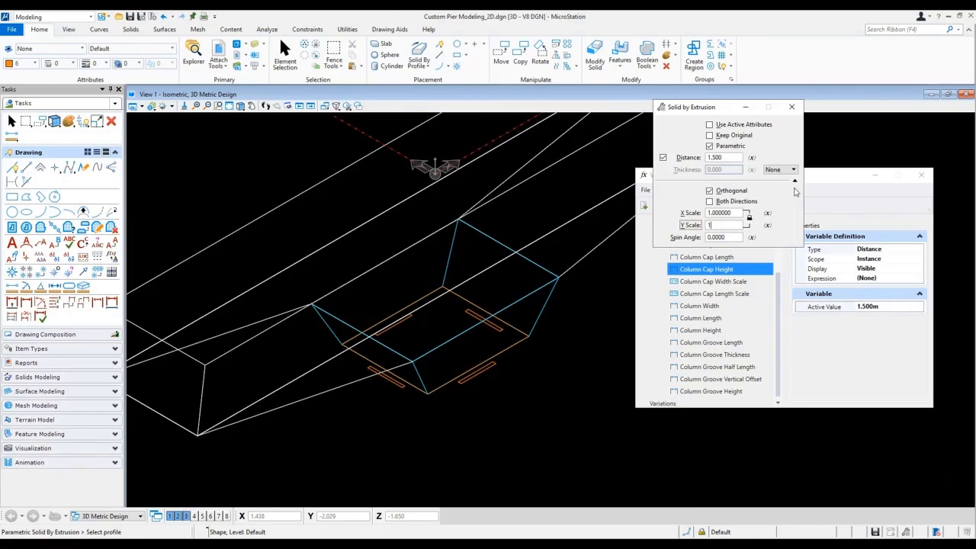
pyautogui.click(794, 181)
# Extrude the column profile downward with the extrusion distance driven by the Column Height variable.
pyautogui.click(752, 157)
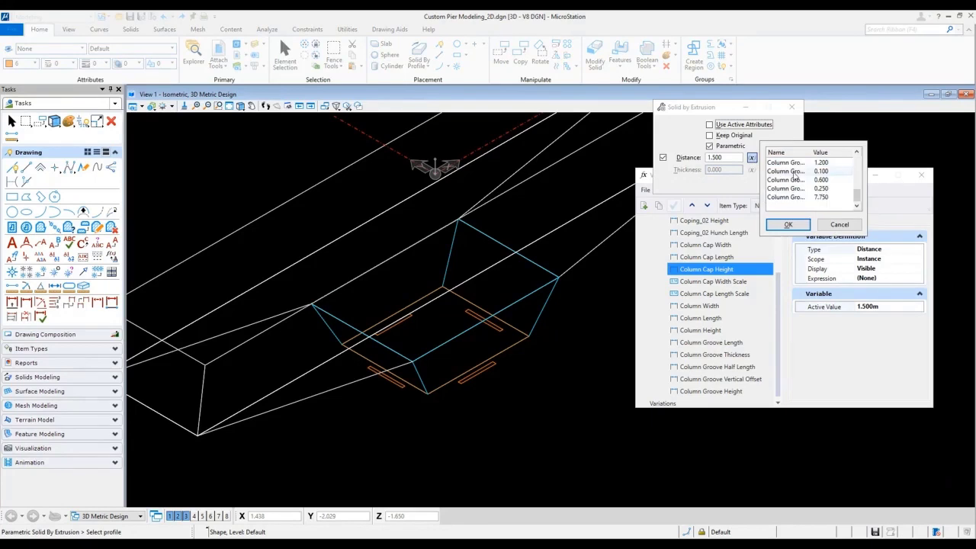
pyautogui.scroll(3, 804, 190)
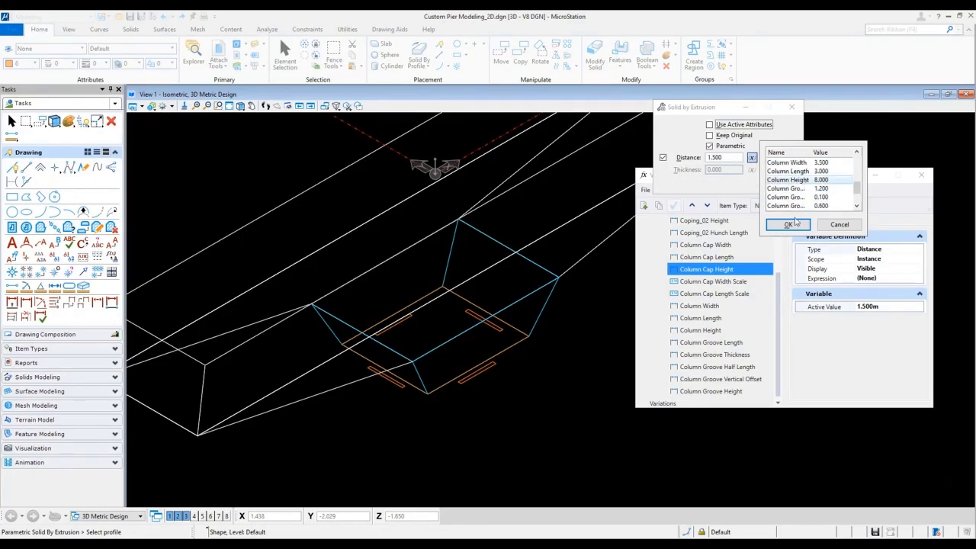
pyautogui.click(790, 225)
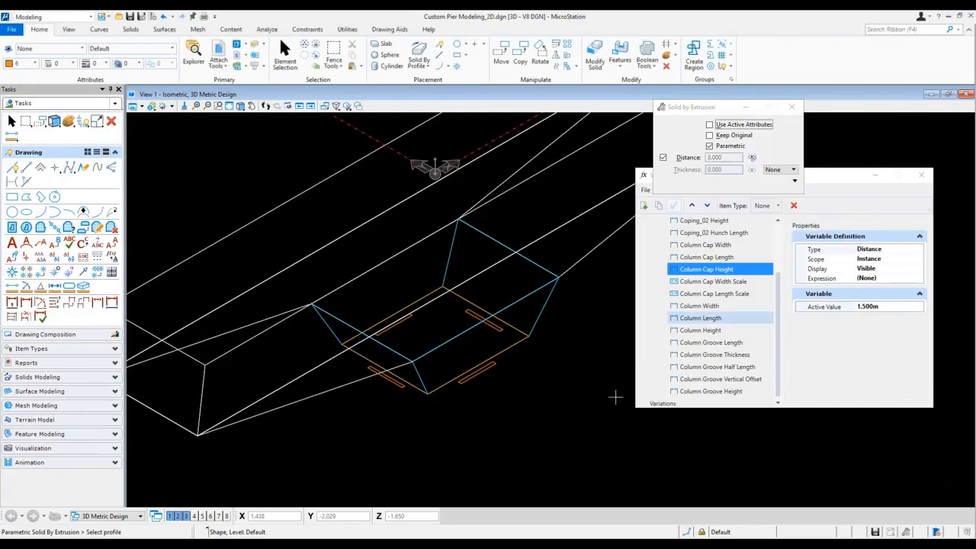
pyautogui.click(428, 394)
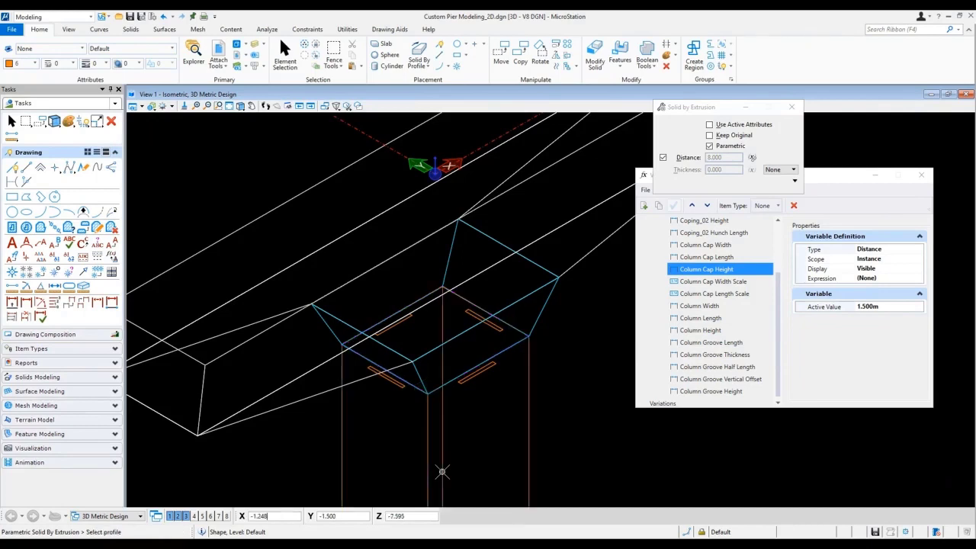
# Extrude all four groove profiles downward along the column with the distance driven by the Column Groove Height variable.
pyautogui.click(752, 157)
pyautogui.scroll(-5, 809, 183)
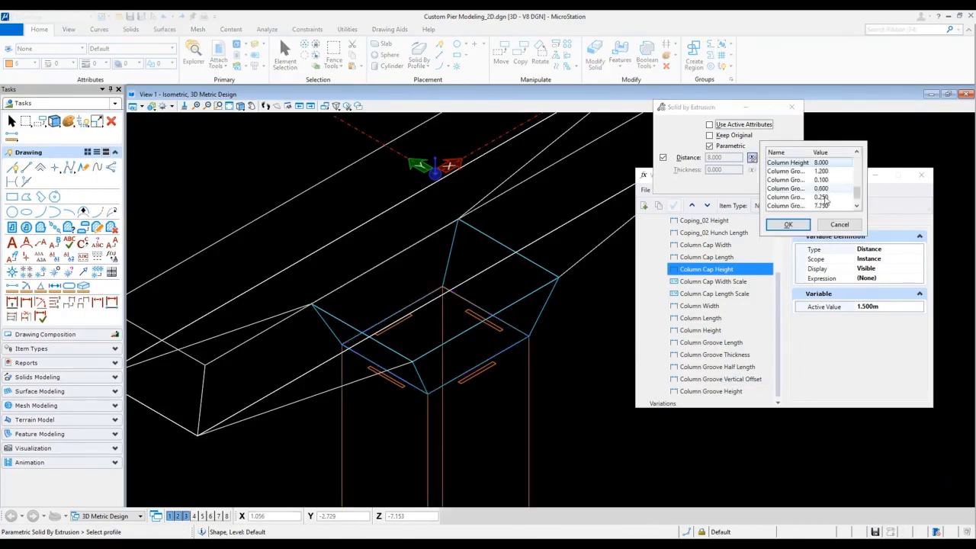
pyautogui.click(819, 197)
pyautogui.click(788, 225)
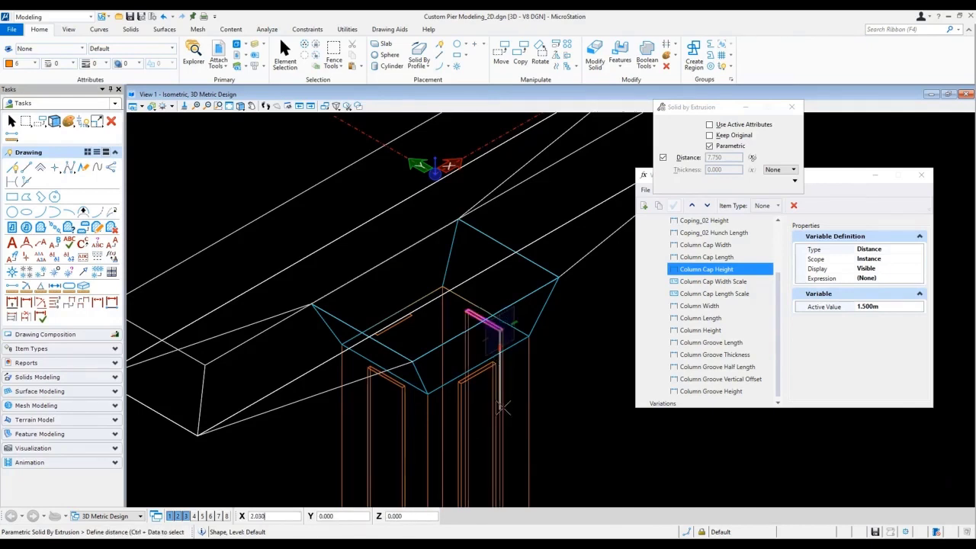
pyautogui.click(502, 406)
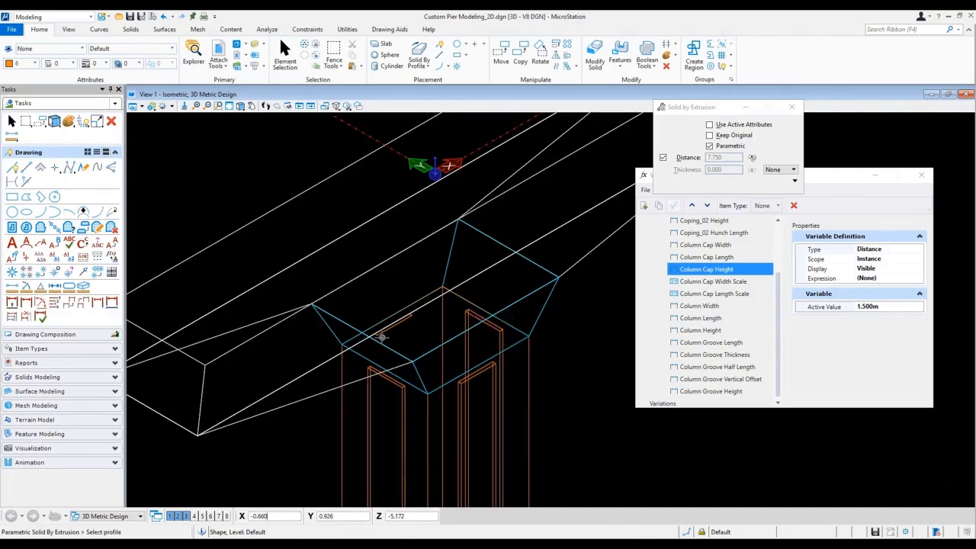
pyautogui.scroll(2, 377, 333)
pyautogui.click(372, 330)
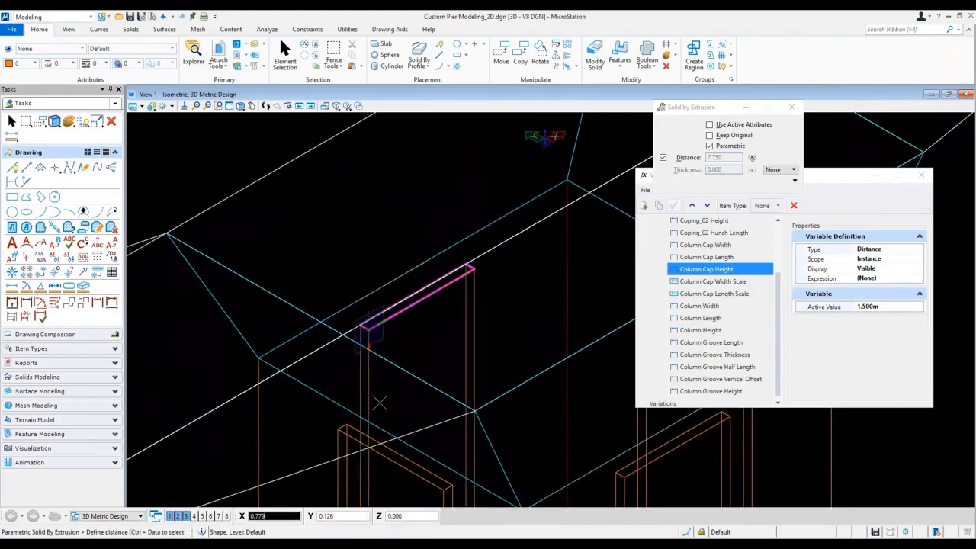
pyautogui.click(399, 327)
pyautogui.scroll(-5, 346, 276)
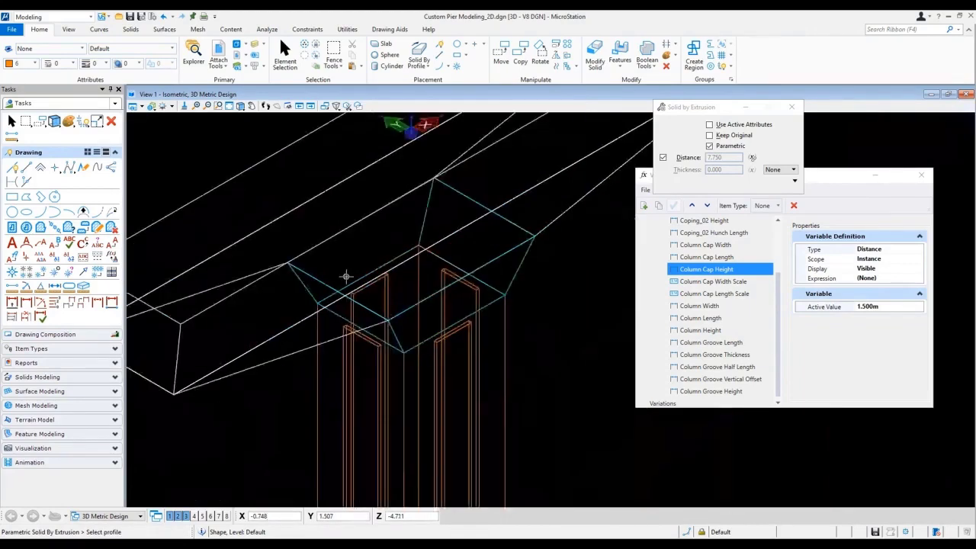
# Test the extruded column and grooves by setting Column Height to 9 m, check the front view, and restore it to 8 m.
pyautogui.keyDown('shift'); pyautogui.moveTo(515, 345); pyautogui.dragTo(503, 318, button='middle'); pyautogui.keyUp('shift')
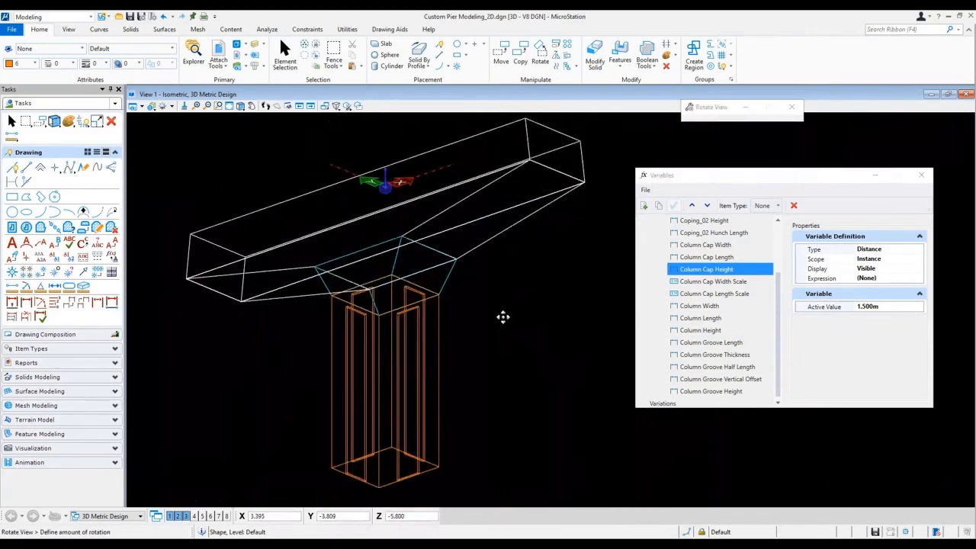
pyautogui.click(717, 330)
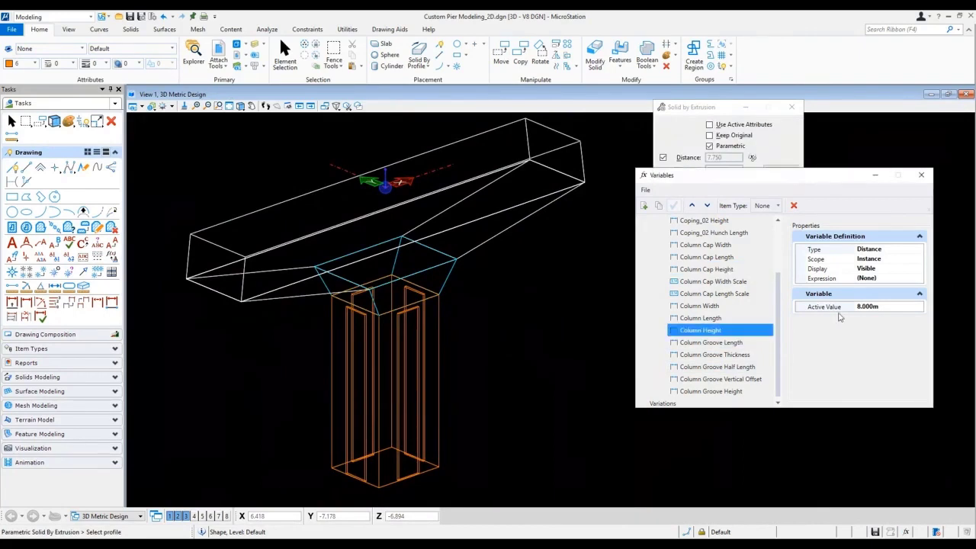
pyautogui.click(890, 306)
pyautogui.write('9')
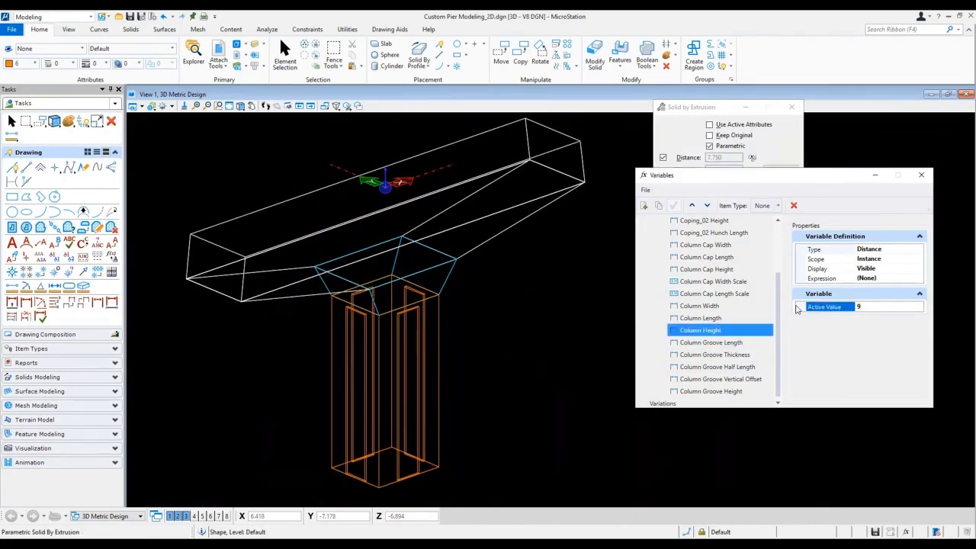
pyautogui.press('Return')
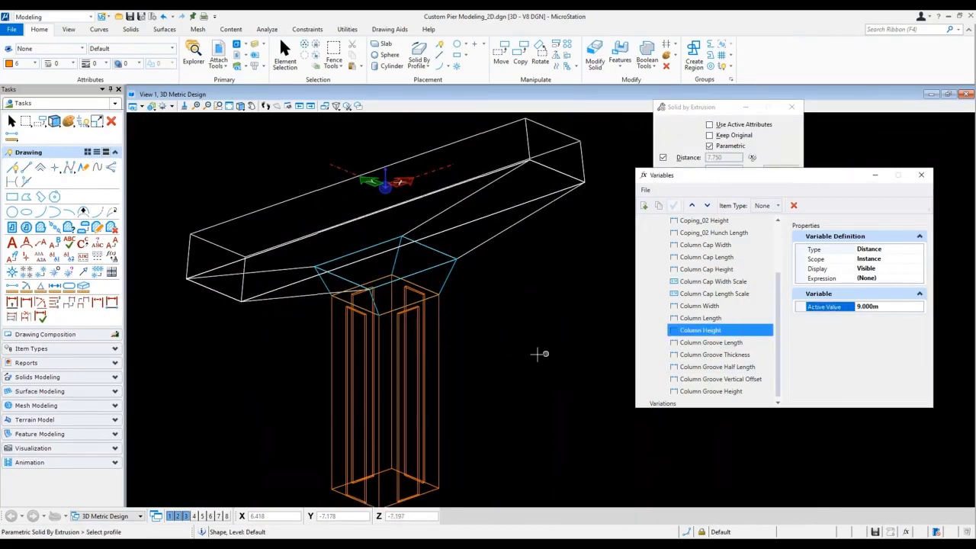
pyautogui.keyDown('shift'); pyautogui.rightClick(532, 354); pyautogui.keyUp('shift')
pyautogui.click(572, 354)
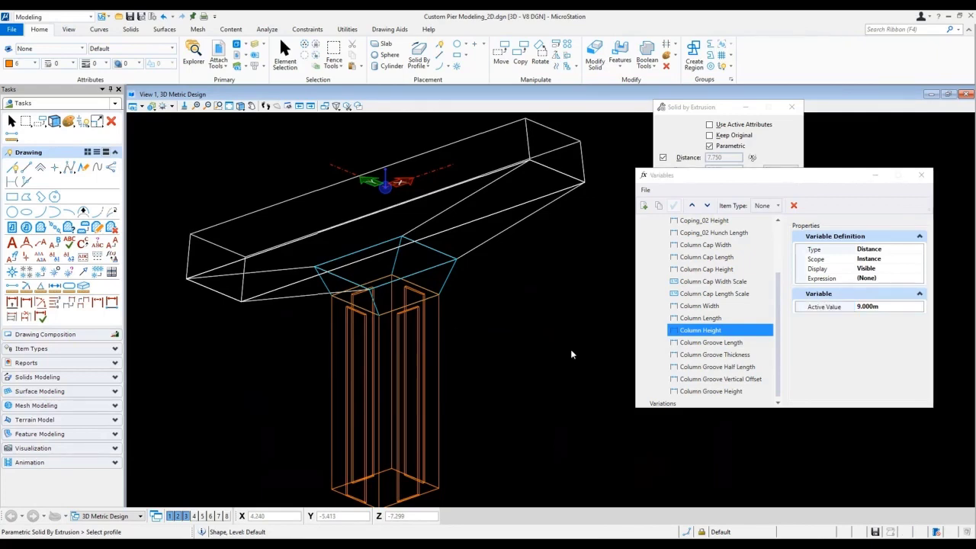
pyautogui.click(888, 306)
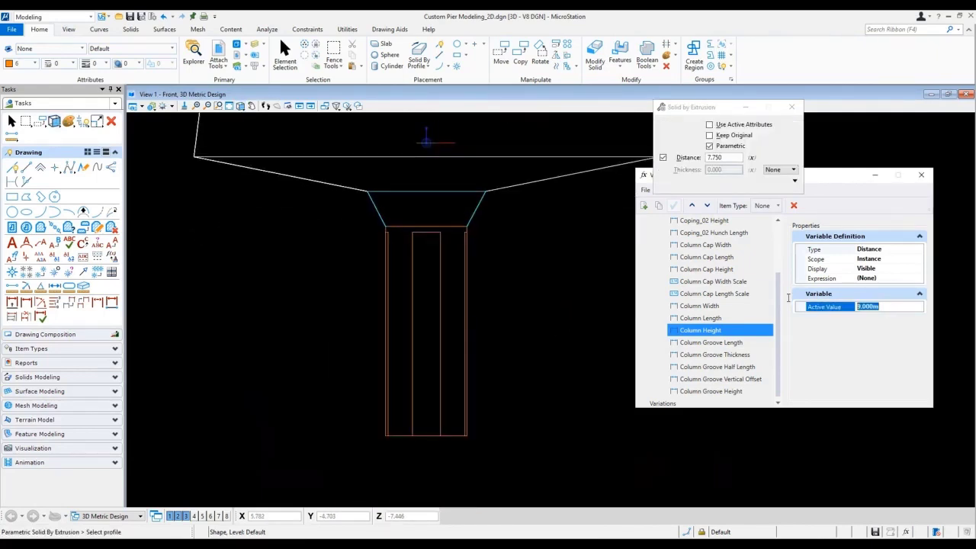
pyautogui.write('8')
pyautogui.press('Return')
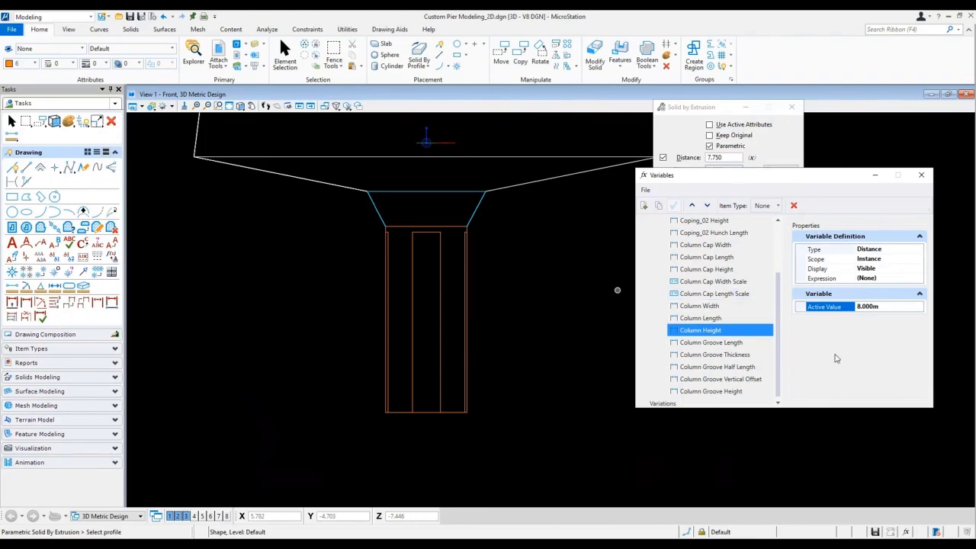
# Try a Column Groove Vertical Offset of 0.5 m and set it to 0.3 m.
pyautogui.click(739, 380)
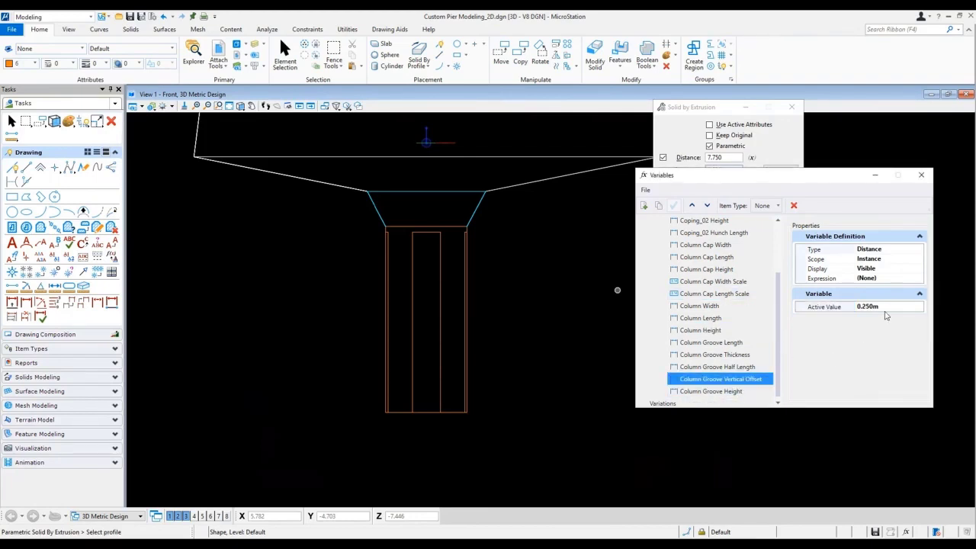
pyautogui.click(797, 305)
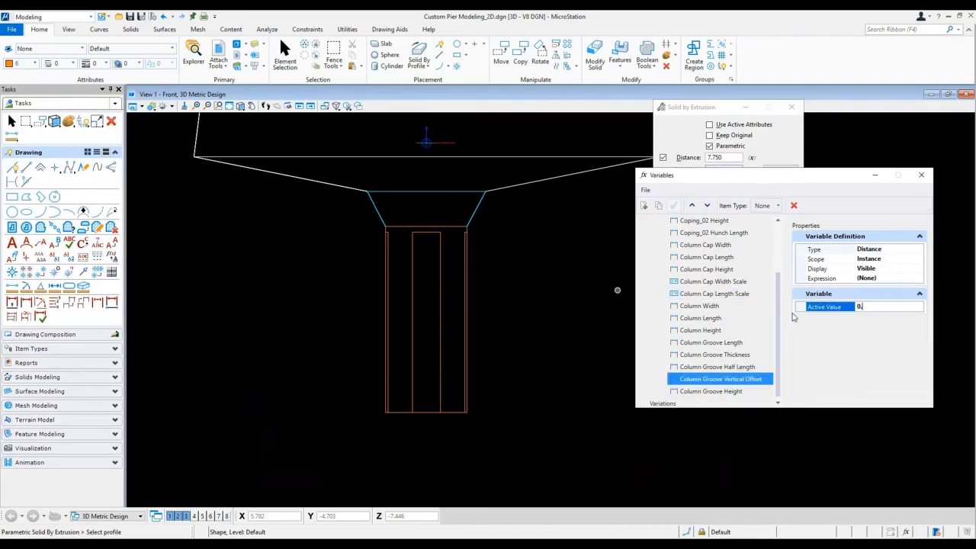
pyautogui.write('0.5')
pyautogui.press('Return')
pyautogui.click(802, 306)
pyautogui.write('0.3')
pyautogui.press('Return')
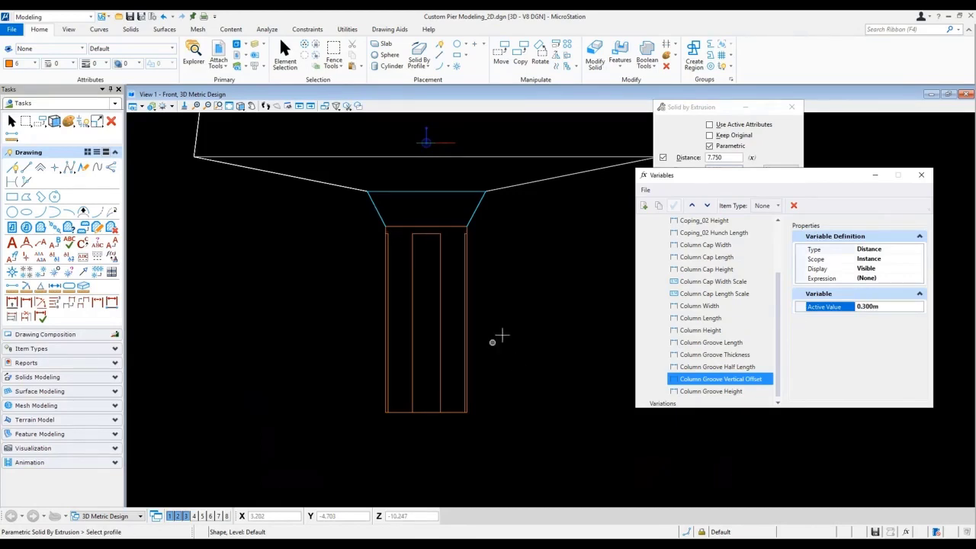
# Subtract three of the four groove solids from the extruded column.
pyautogui.rightClick(527, 329)
pyautogui.click(577, 319)
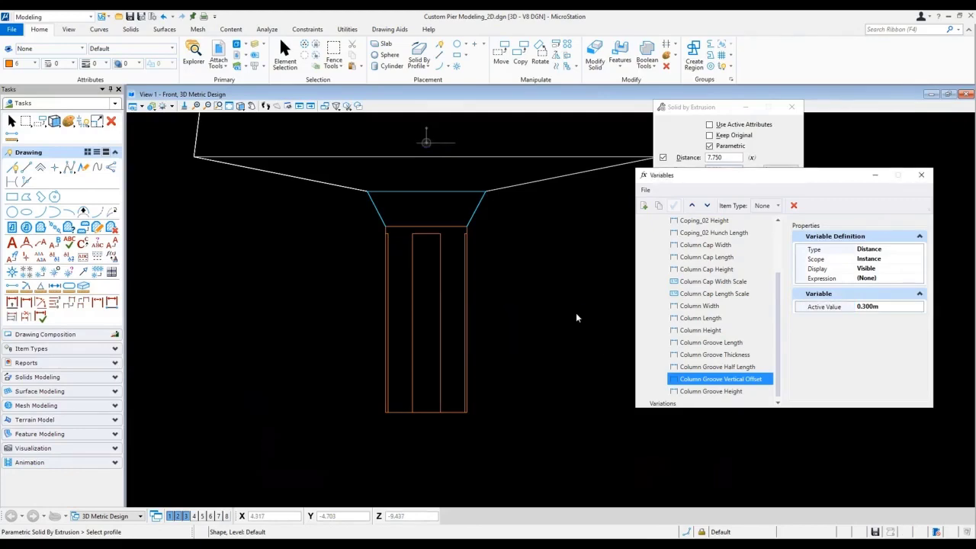
pyautogui.click(576, 318)
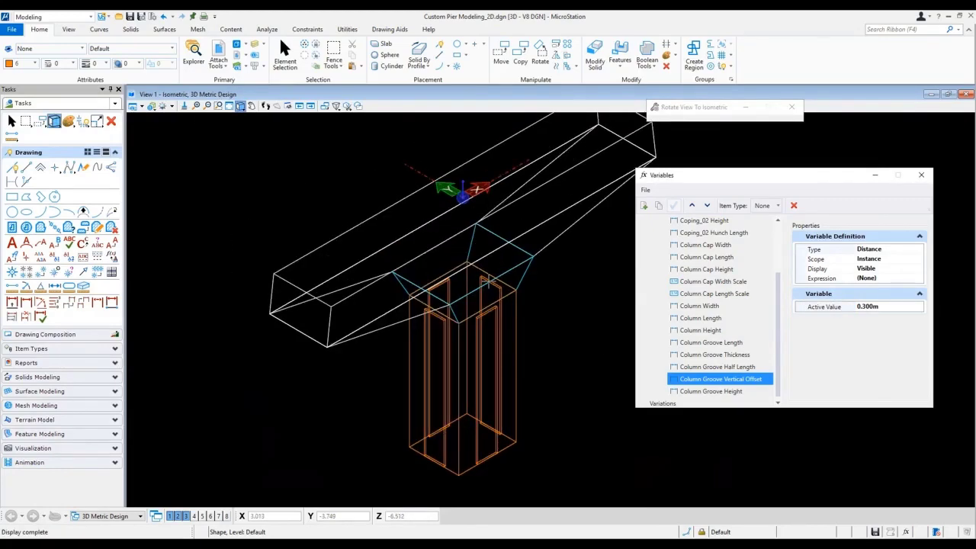
pyautogui.click(131, 30)
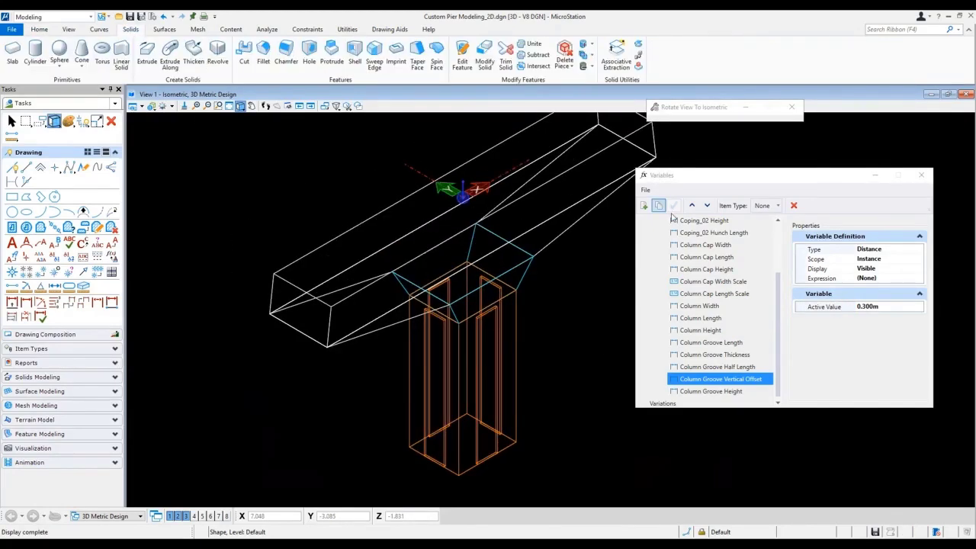
pyautogui.click(534, 55)
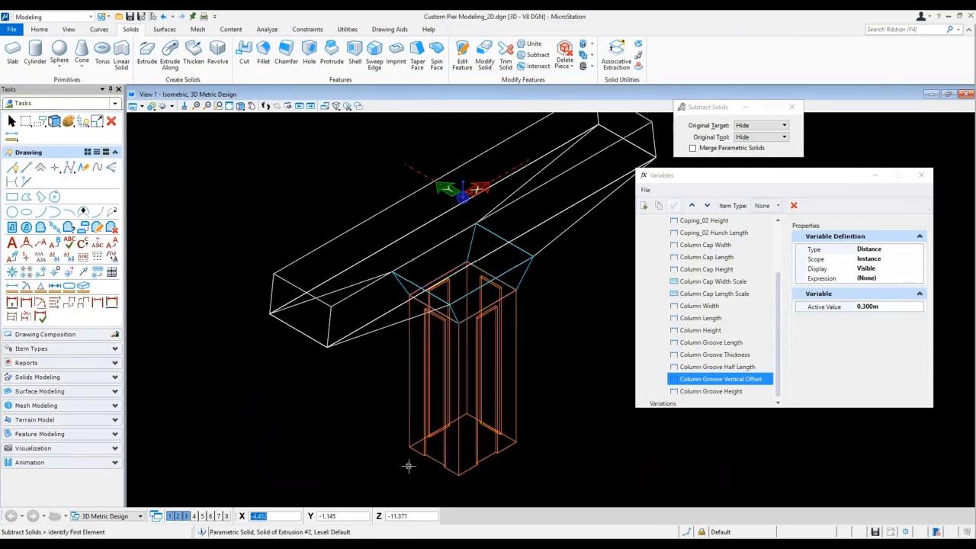
pyautogui.moveTo(555, 441)
pyautogui.keyDown('shift'); pyautogui.mouseDown(button='middle')
pyautogui.moveTo(468, 426)
pyautogui.moveTo(347, 427)
pyautogui.moveTo(665, 488)
pyautogui.mouseUp(button='middle'); pyautogui.keyUp('shift')
pyautogui.scroll(6, 592, 451)
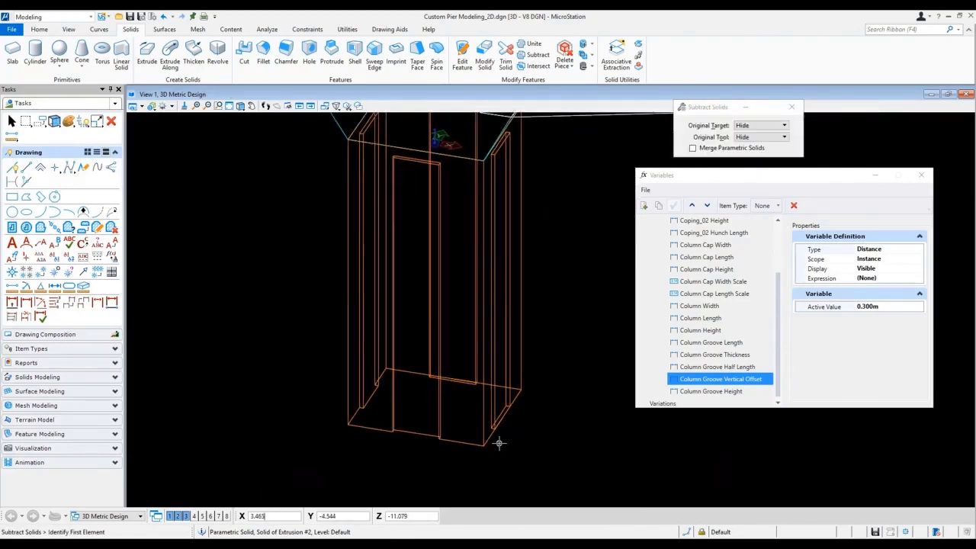
pyautogui.click(500, 384)
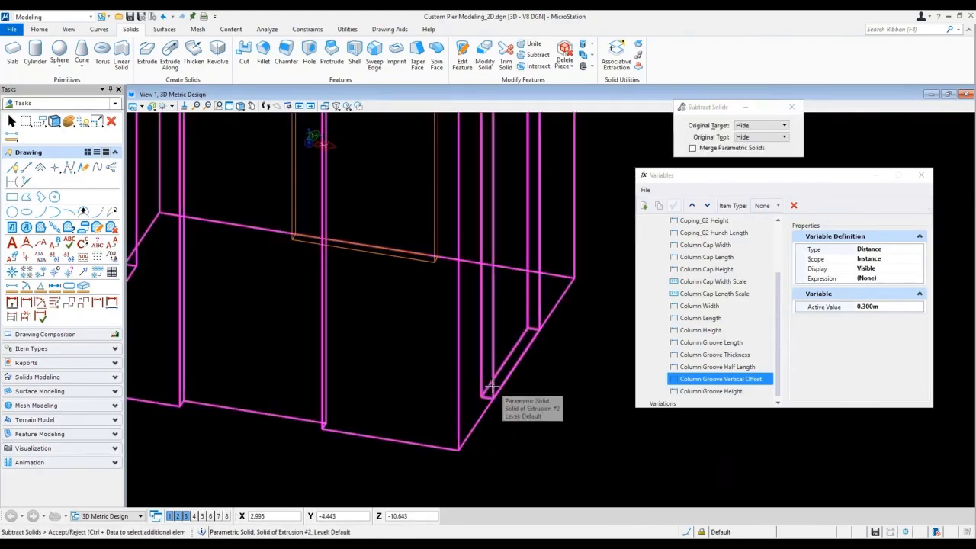
pyautogui.click(521, 387)
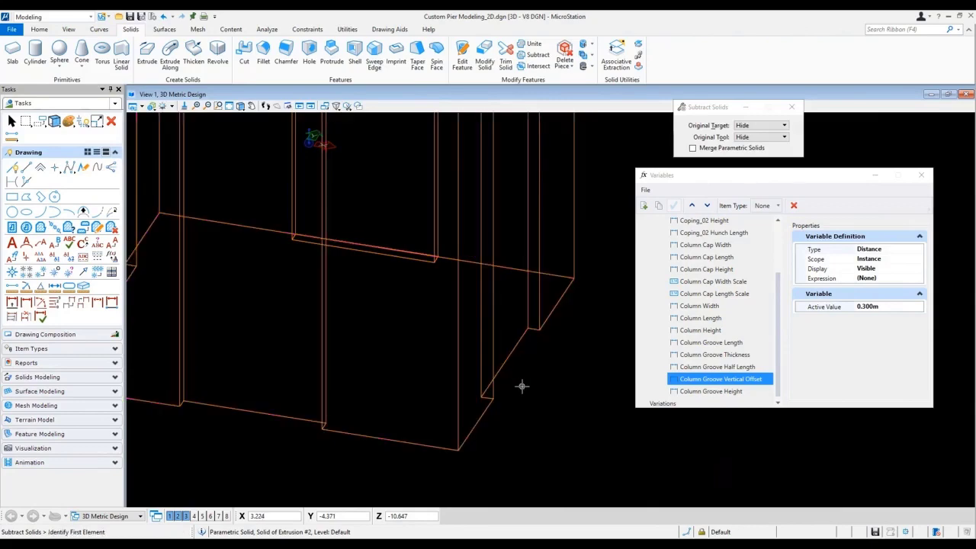
# Subtract the remaining groove solid from the column.
pyautogui.scroll(-3, 522, 387)
pyautogui.keyDown('shift'); pyautogui.moveTo(412, 438); pyautogui.dragTo(366, 463, button='middle'); pyautogui.keyUp('shift')
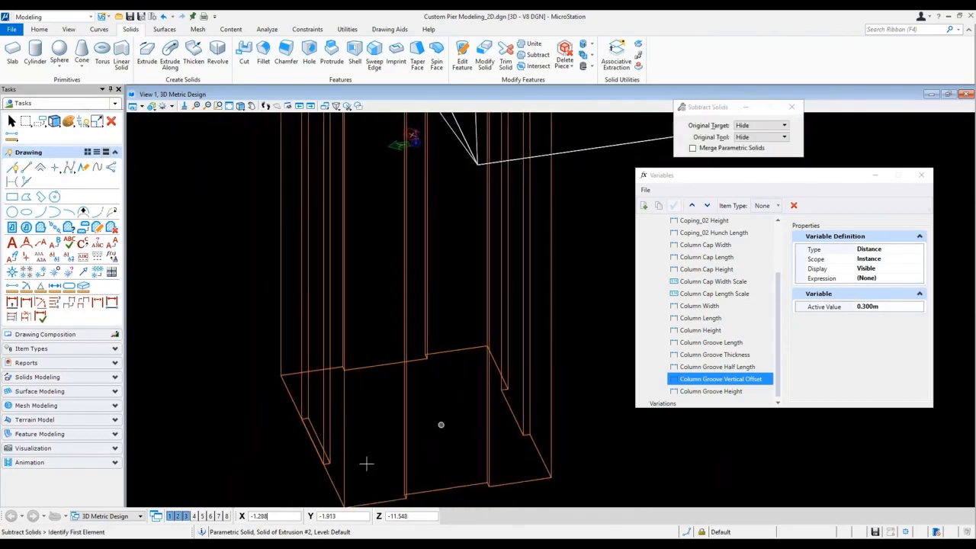
pyautogui.click(325, 467)
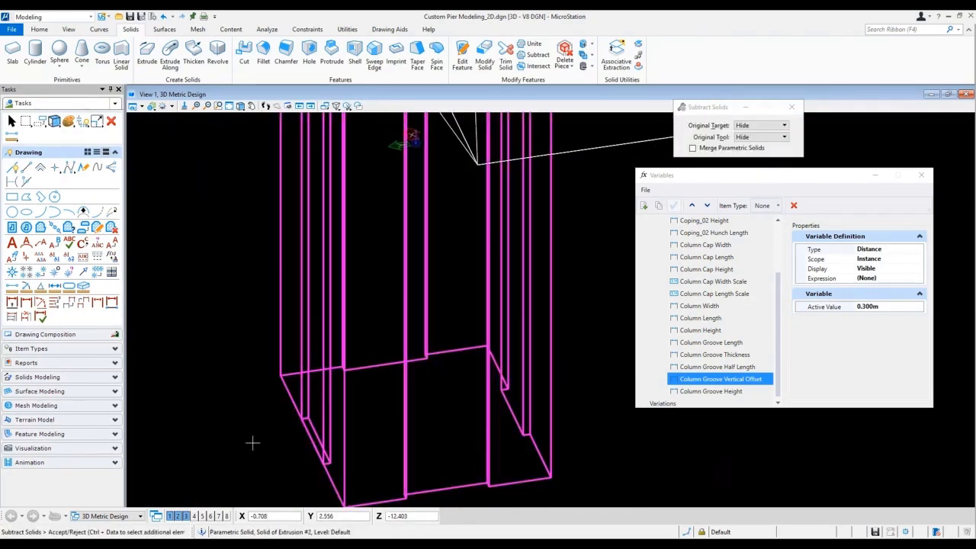
pyautogui.rightClick(588, 403)
pyautogui.rightClick(592, 404)
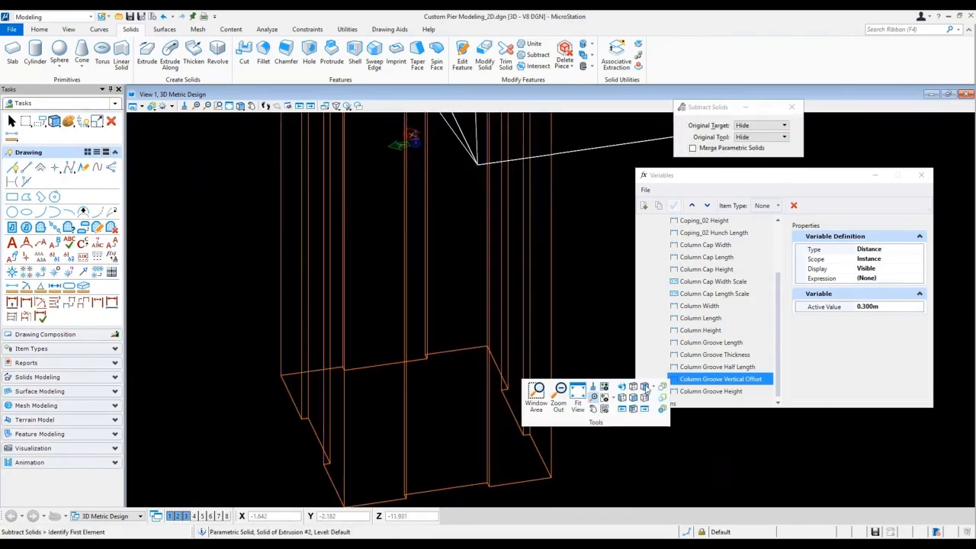
# Set the Column Groove Length variable to 1.4 m while viewing the pier from the top.
pyautogui.click(646, 389)
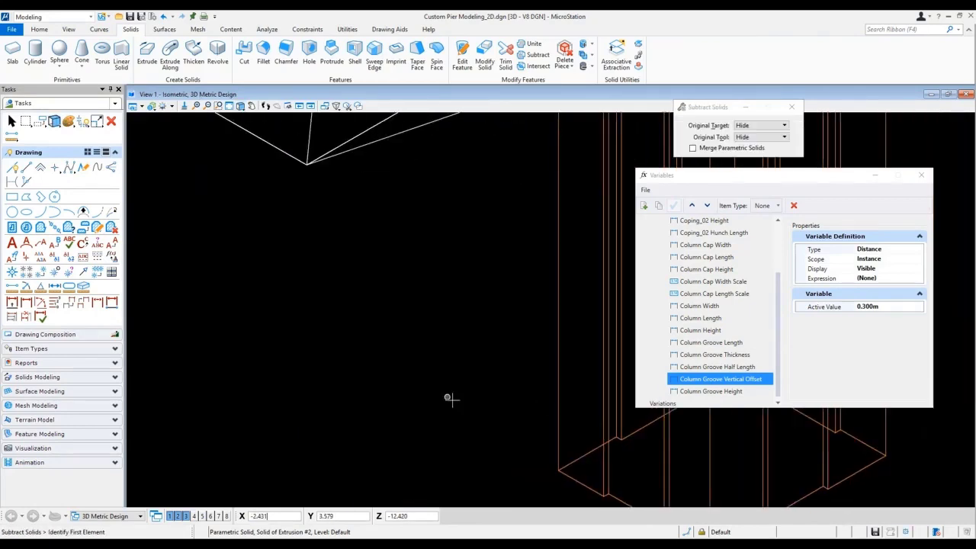
pyautogui.rightClick(435, 399)
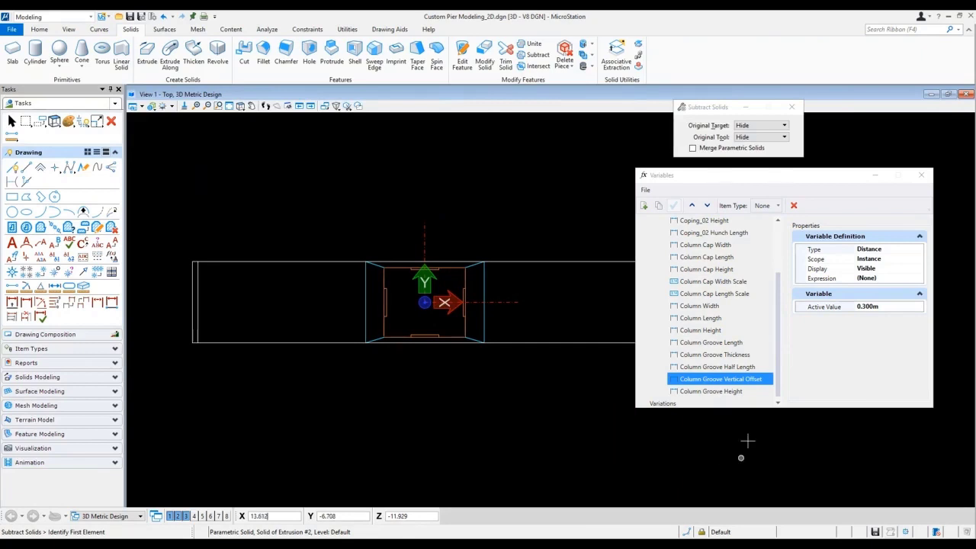
pyautogui.click(711, 342)
pyautogui.click(869, 306)
pyautogui.write('1.4')
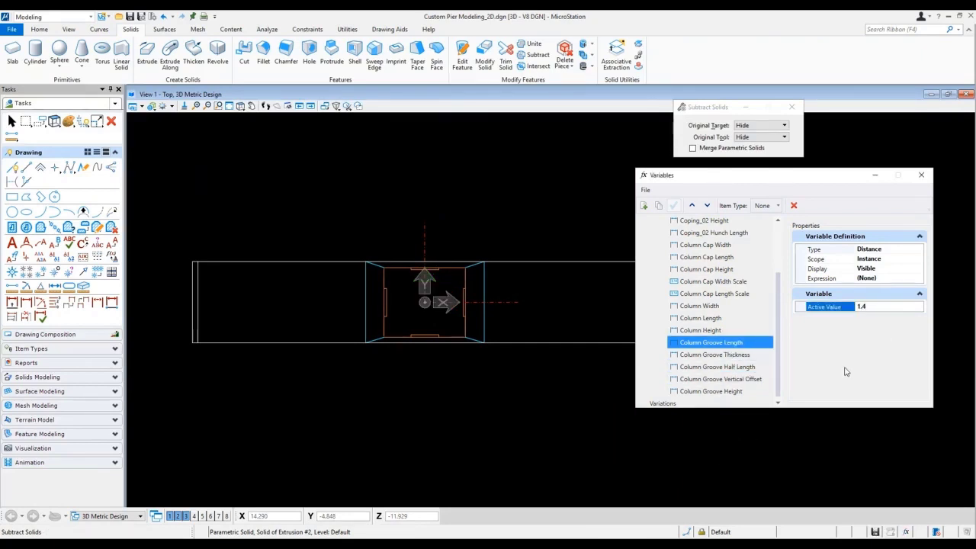
pyautogui.press('Return')
# Try a Column Groove Thickness of 0.2 m, check it in the isometric view, and restore it to 0.1 m.
pyautogui.click(744, 355)
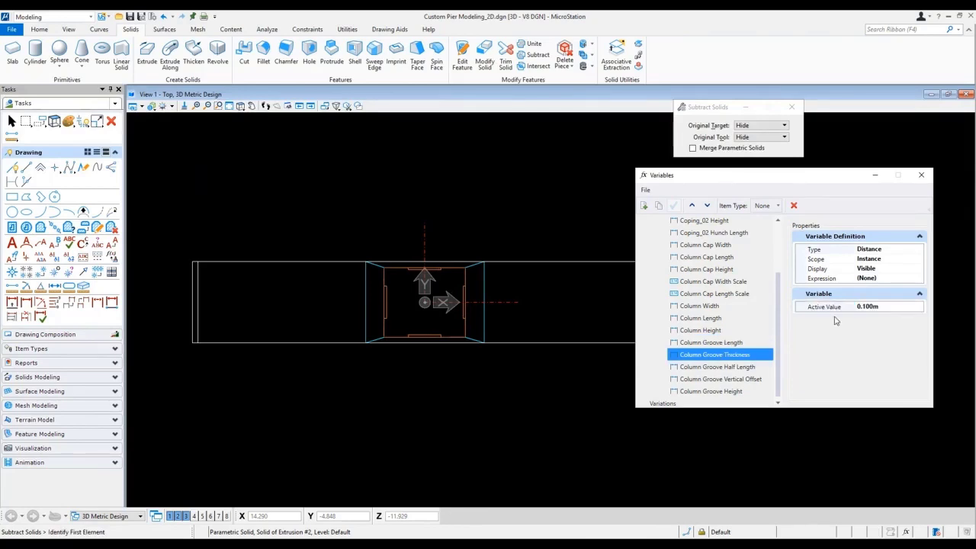
pyautogui.click(870, 307)
pyautogui.write('0.2')
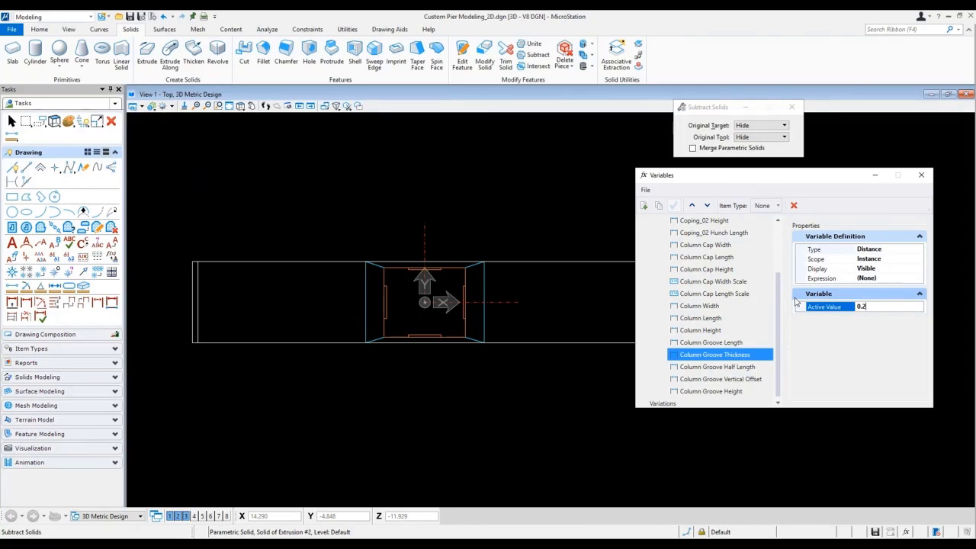
pyautogui.press('Return')
pyautogui.rightClick(446, 387)
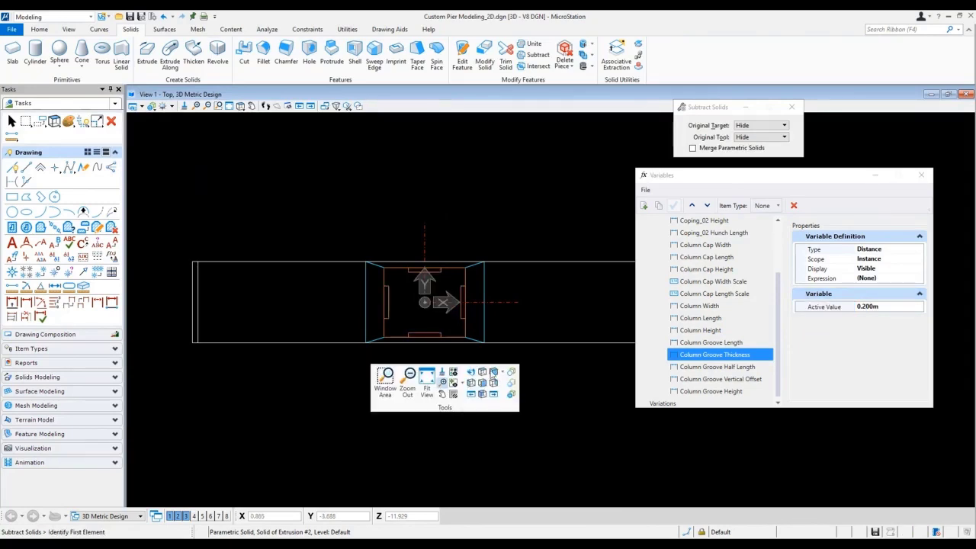
pyautogui.click(492, 371)
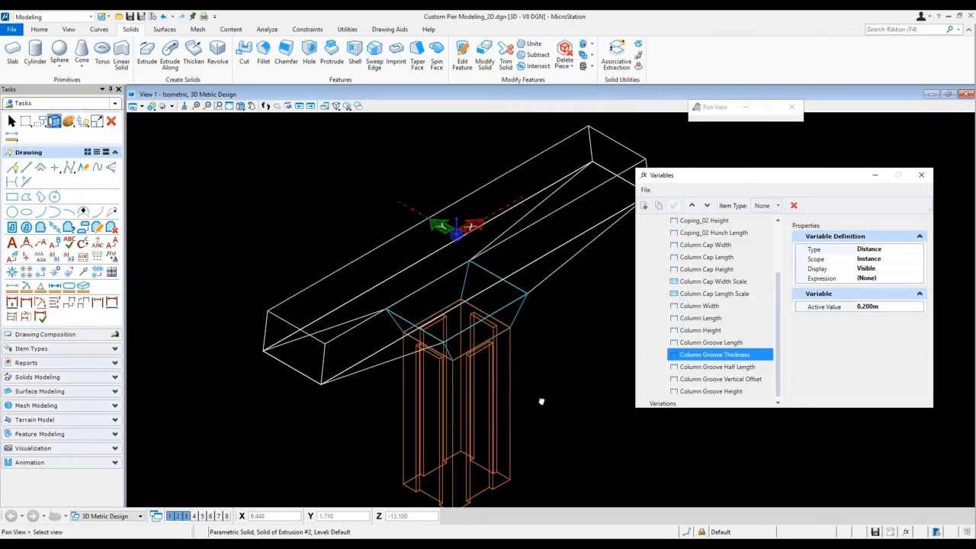
pyautogui.click(820, 305)
pyautogui.write('0.1')
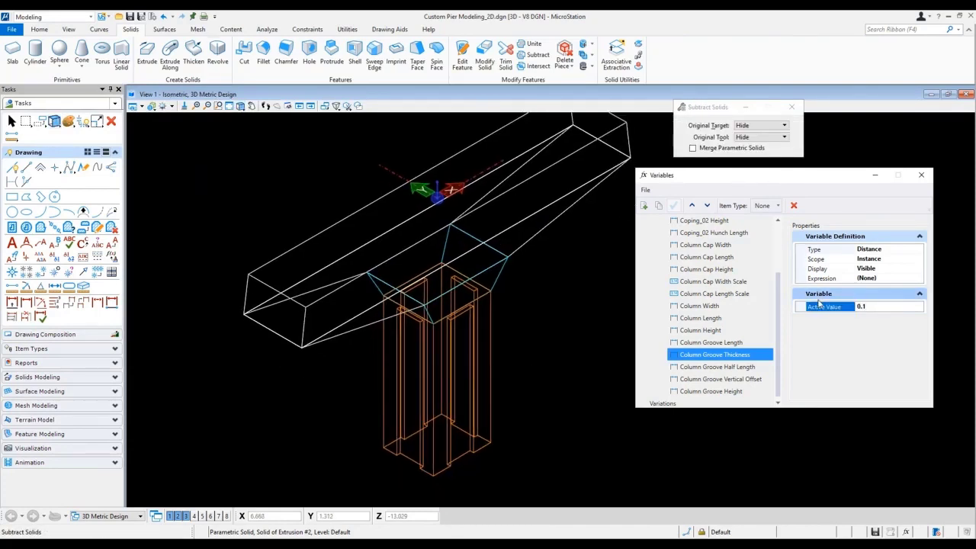
pyautogui.press('Return')
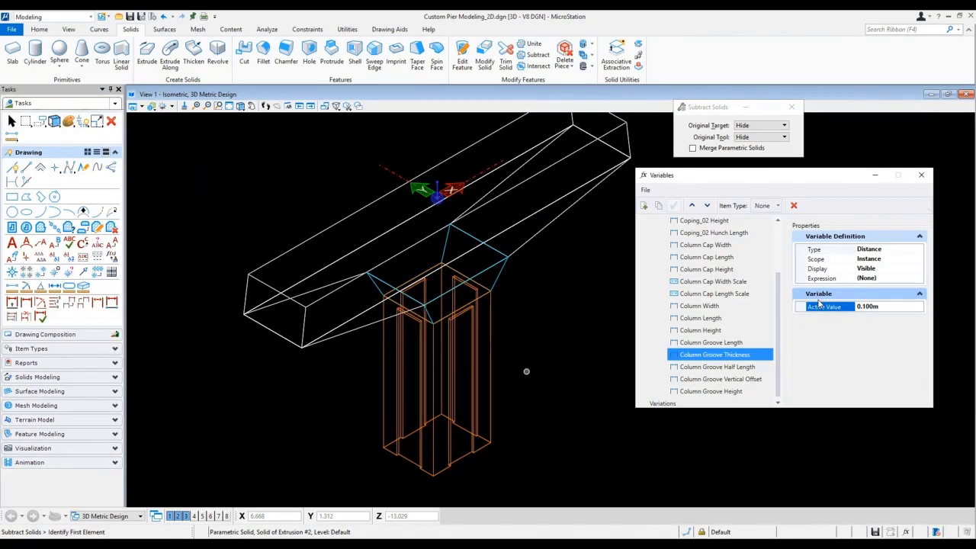
# Add a distance variable named Column Fillet Radius with an active value of 0.3 m.
pyautogui.click(717, 391)
pyautogui.click(643, 206)
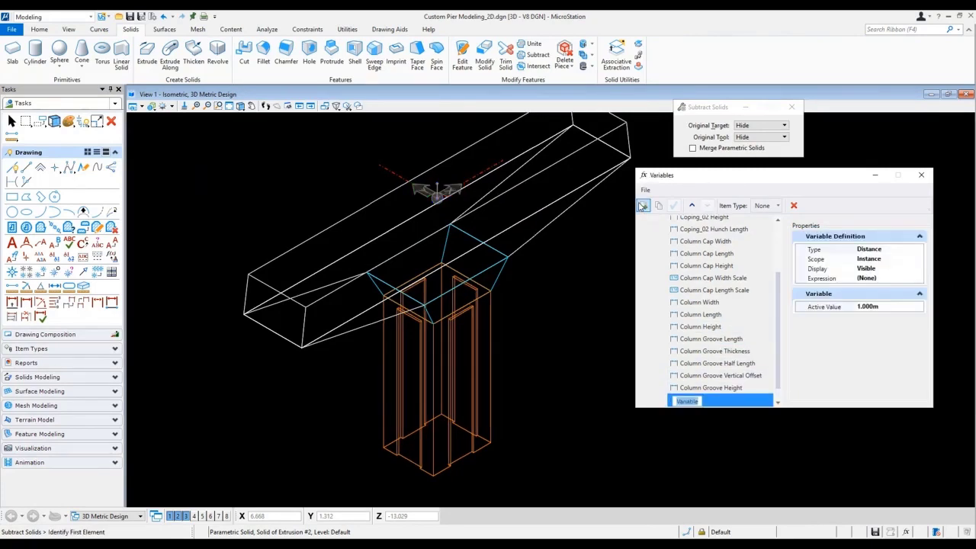
pyautogui.write('c')
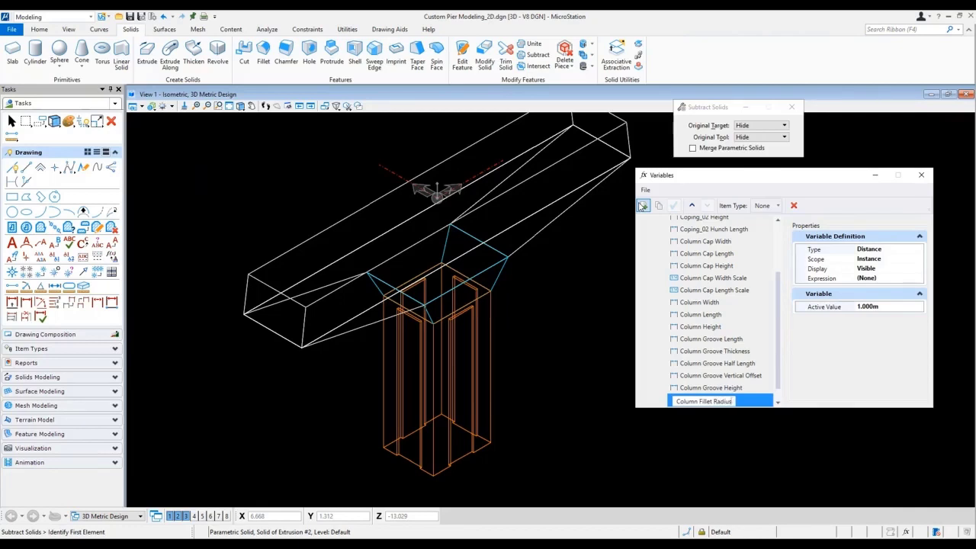
pyautogui.press('Return')
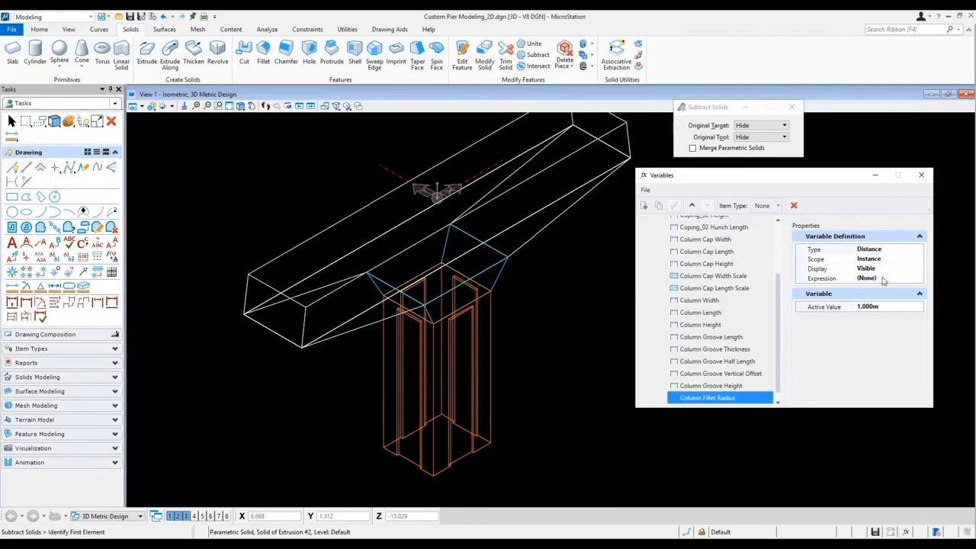
pyautogui.click(882, 306)
pyautogui.click(877, 306)
pyautogui.write('0.3')
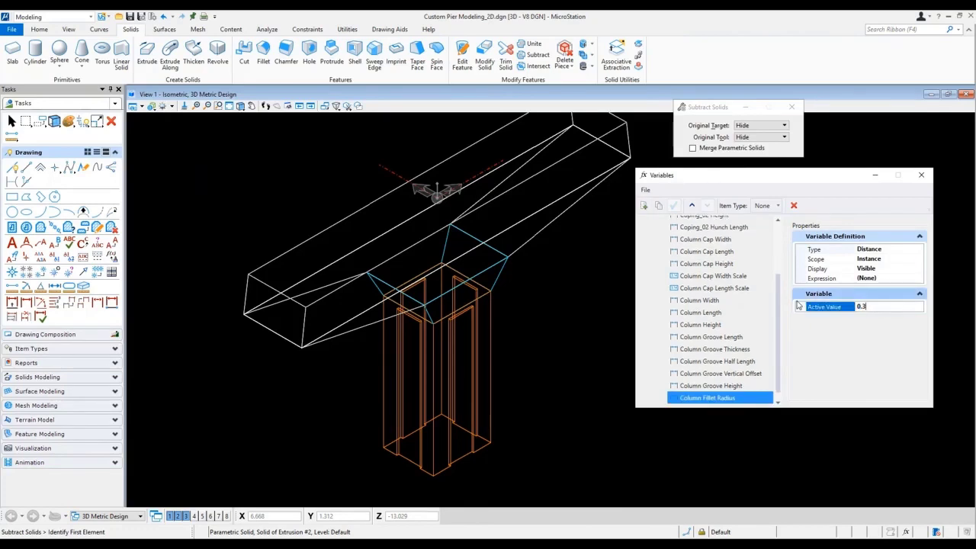
pyautogui.press('Return')
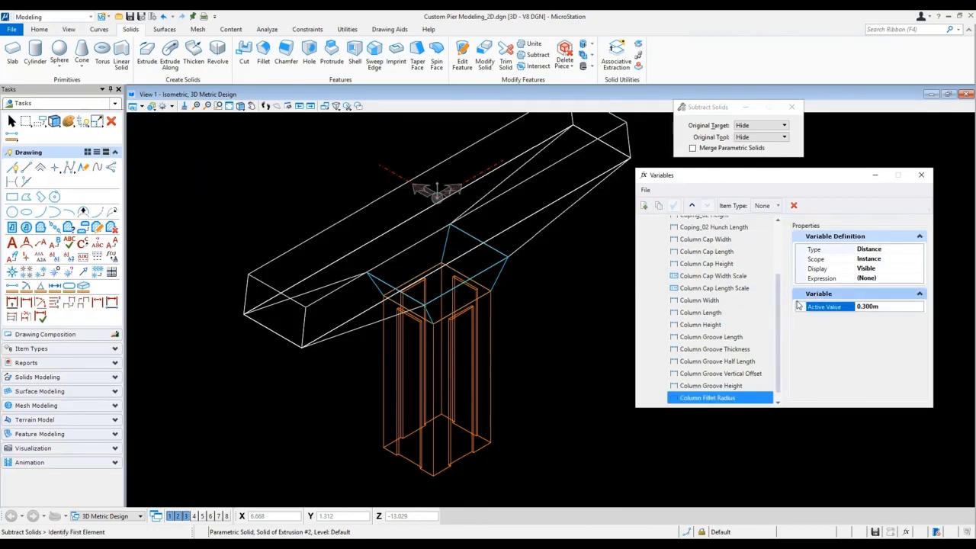
# Fillet one slanted corner edge of the column cap with the radius driven by the Column Fillet Radius variable.
pyautogui.click(263, 55)
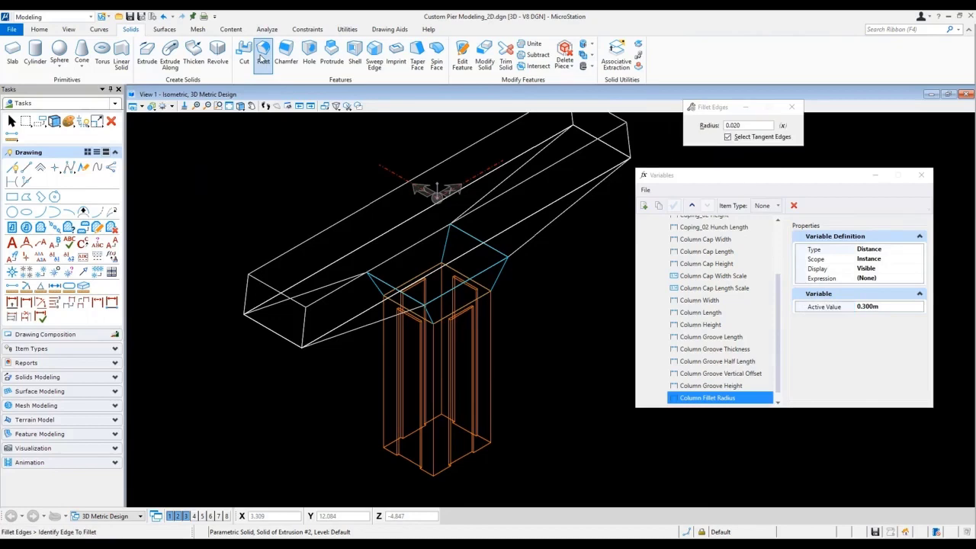
pyautogui.click(782, 125)
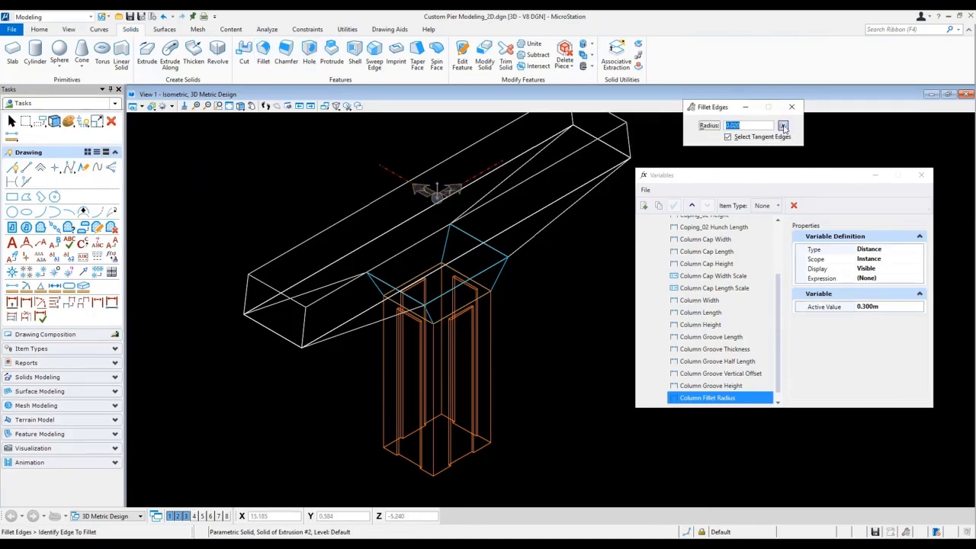
pyautogui.click(817, 172)
pyautogui.click(819, 199)
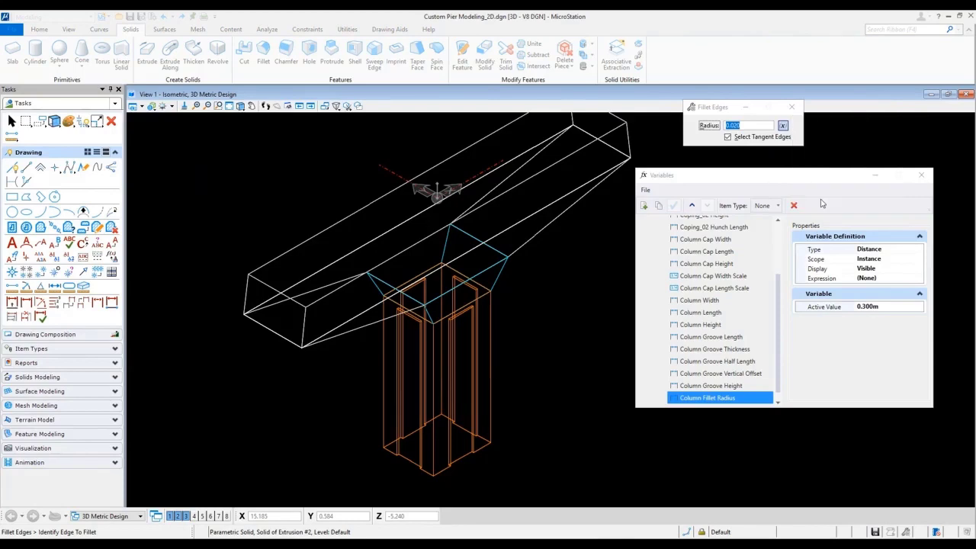
pyautogui.scroll(3, 504, 282)
pyautogui.scroll(2, 504, 283)
pyautogui.click(475, 246)
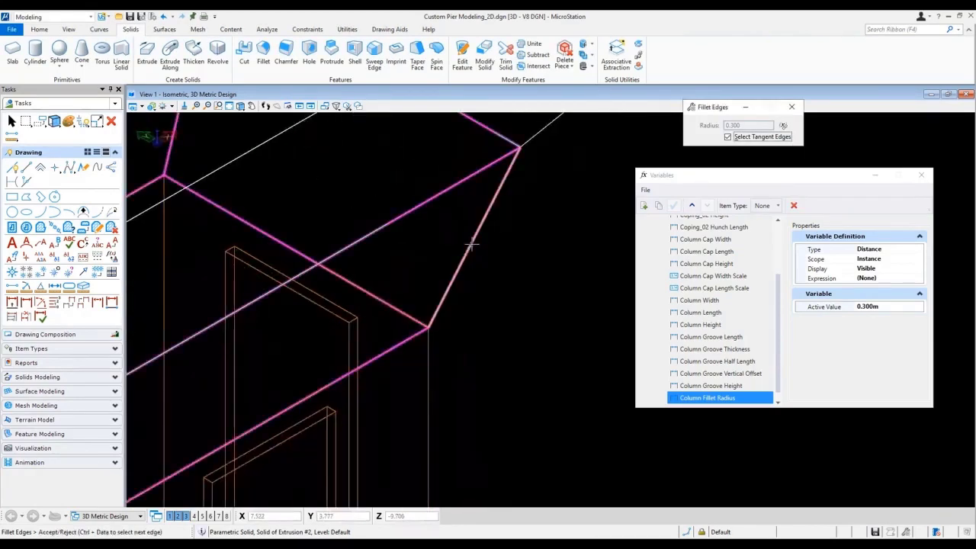
pyautogui.click(517, 248)
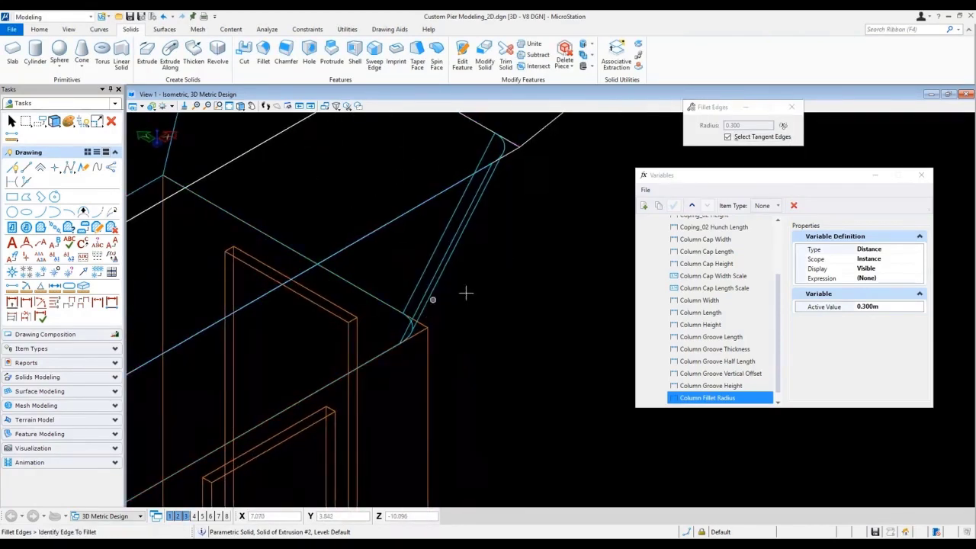
# Fillet the other three slanted corner edges of the column cap with the same variable-driven radius.
pyautogui.scroll(-5, 465, 293)
pyautogui.click(347, 345)
pyautogui.click(347, 344)
pyautogui.click(249, 293)
pyautogui.click(251, 293)
pyautogui.click(372, 231)
pyautogui.click(371, 230)
pyautogui.scroll(-2, 464, 336)
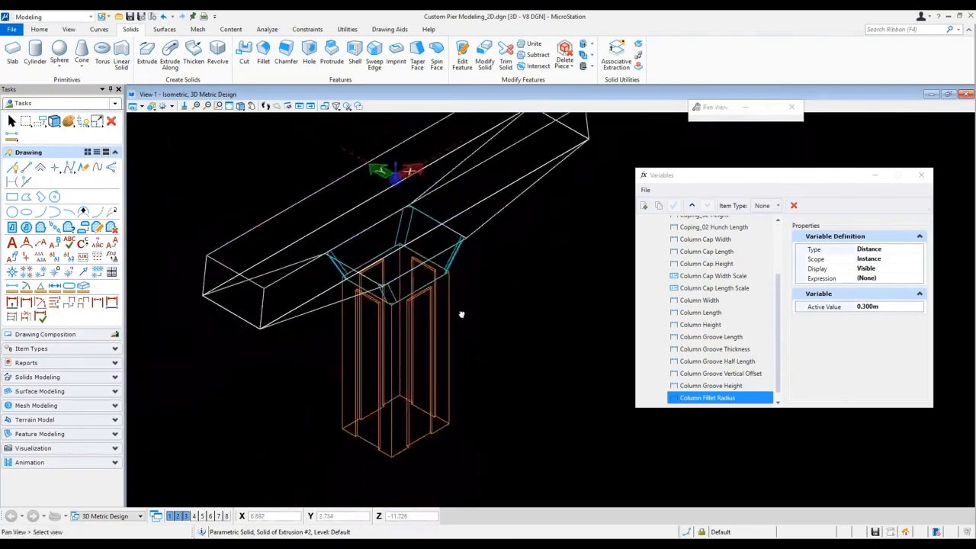
# Fillet the four vertical corner edges of the column with the radius driven by the Column Fillet Radius variable.
pyautogui.click(457, 328)
pyautogui.click(471, 331)
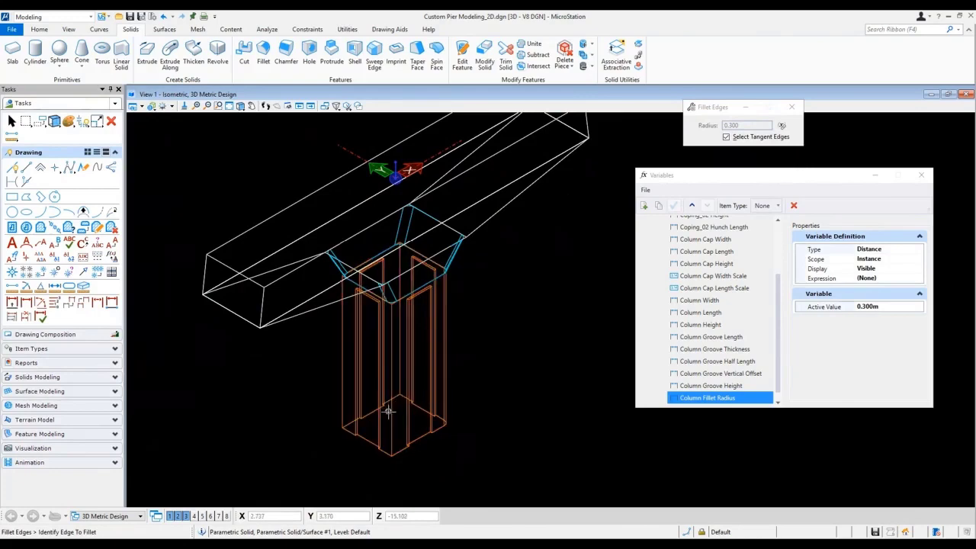
pyautogui.click(393, 408)
pyautogui.click(393, 408)
pyautogui.click(344, 388)
pyautogui.click(343, 389)
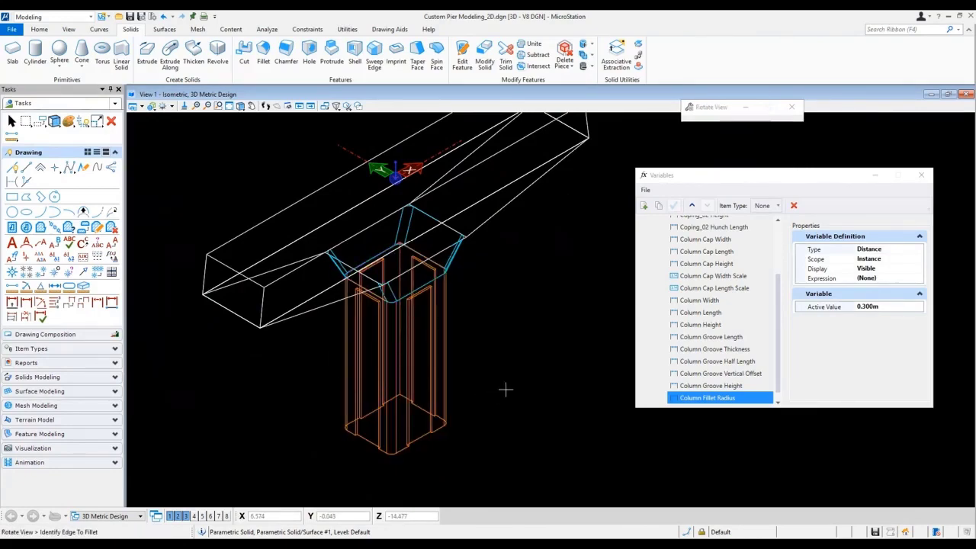
pyautogui.click(506, 390)
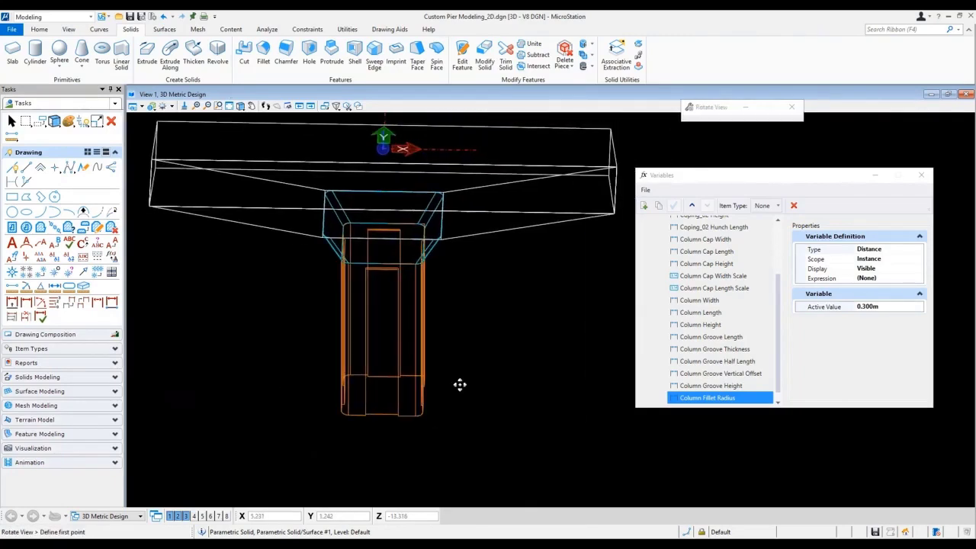
pyautogui.click(469, 316)
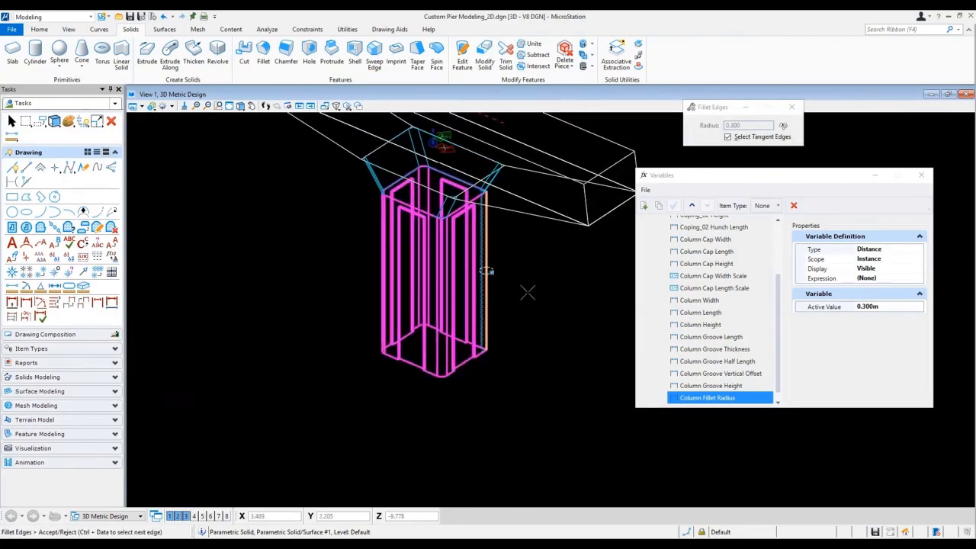
pyautogui.rightClick(548, 333)
pyautogui.click(597, 317)
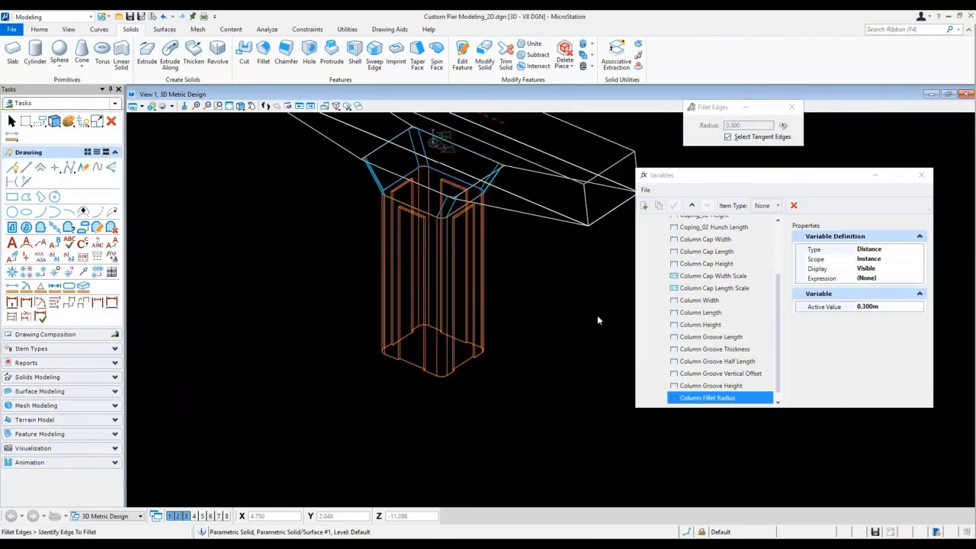
# Test the Coping_01 Height variable in the front view with 2.5 m and return it to 2 m.
pyautogui.rightClick(518, 334)
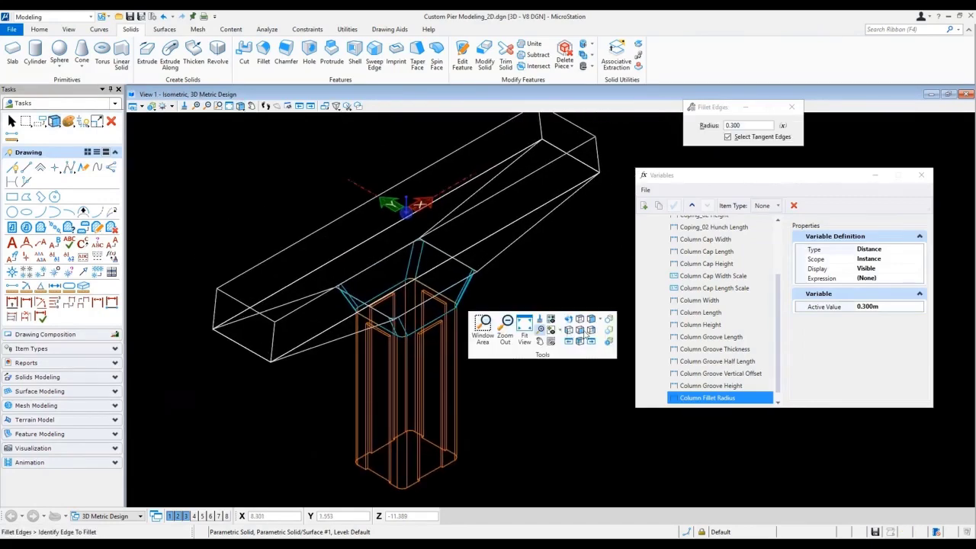
pyautogui.click(583, 329)
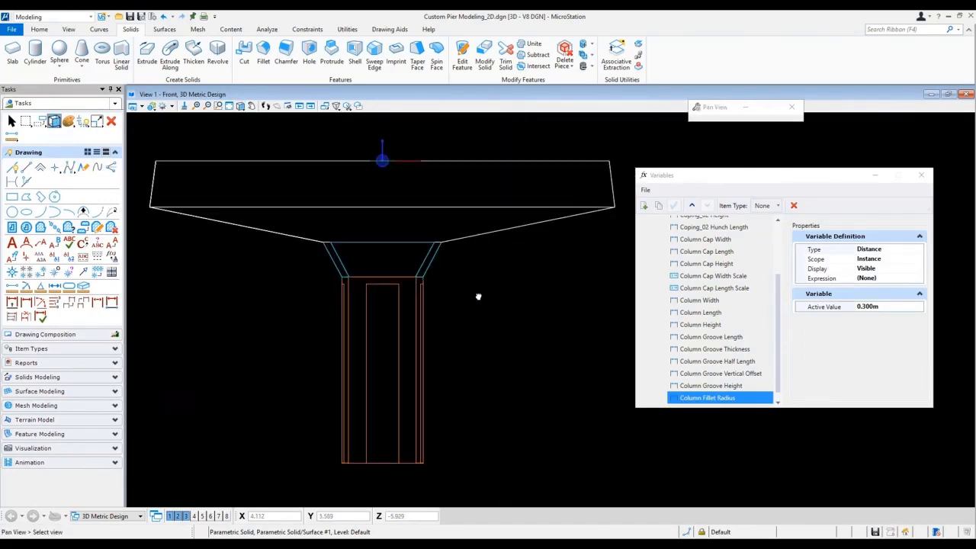
pyautogui.scroll(3, 736, 349)
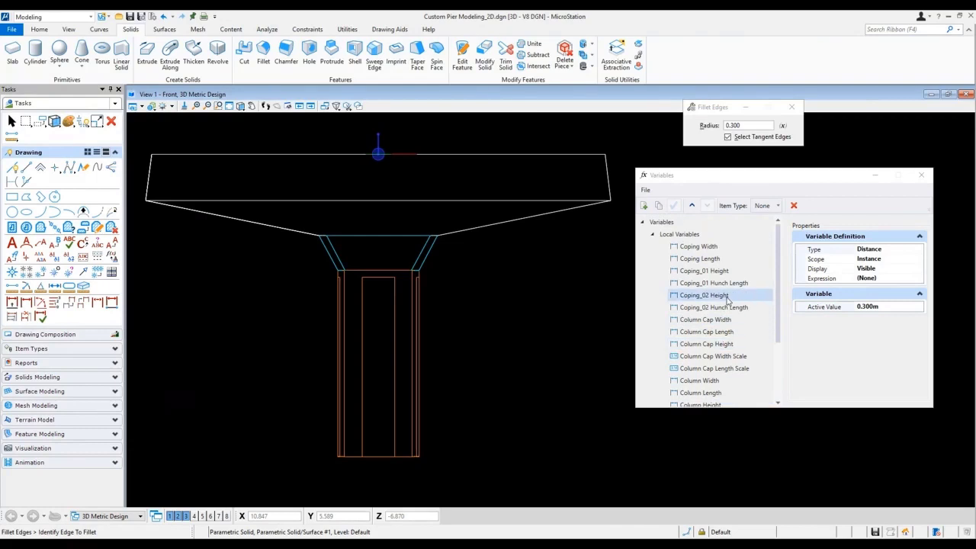
pyautogui.click(709, 271)
pyautogui.click(797, 307)
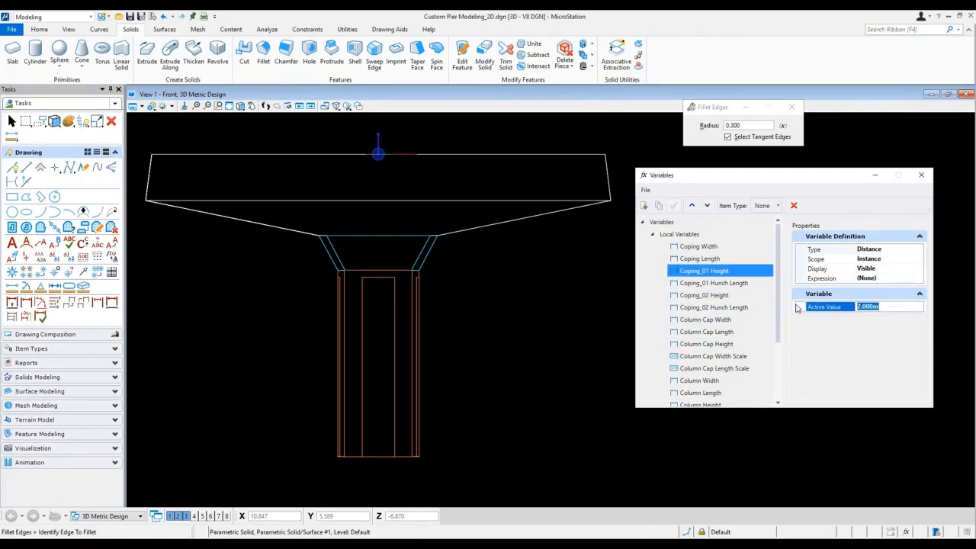
pyautogui.write('2.5')
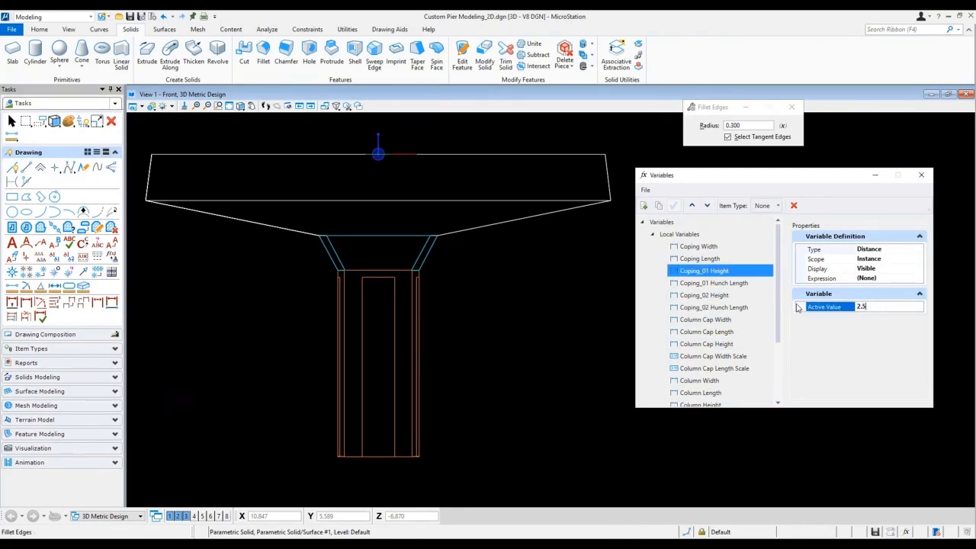
pyautogui.press('Return')
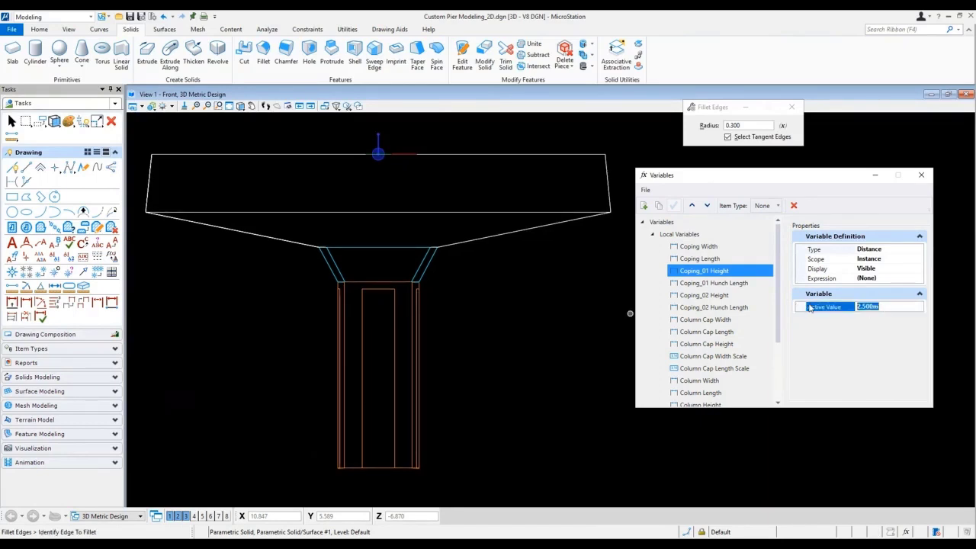
pyautogui.write('2')
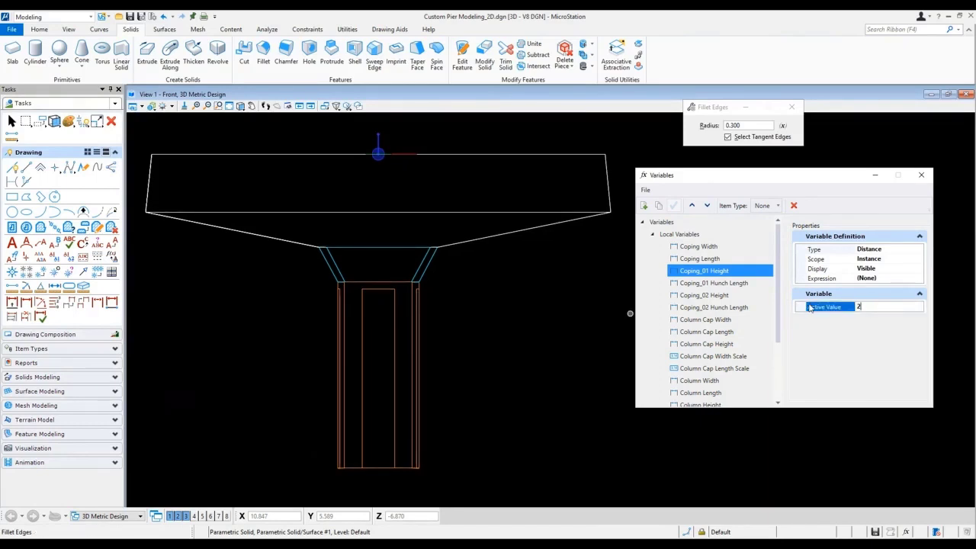
pyautogui.press('Return')
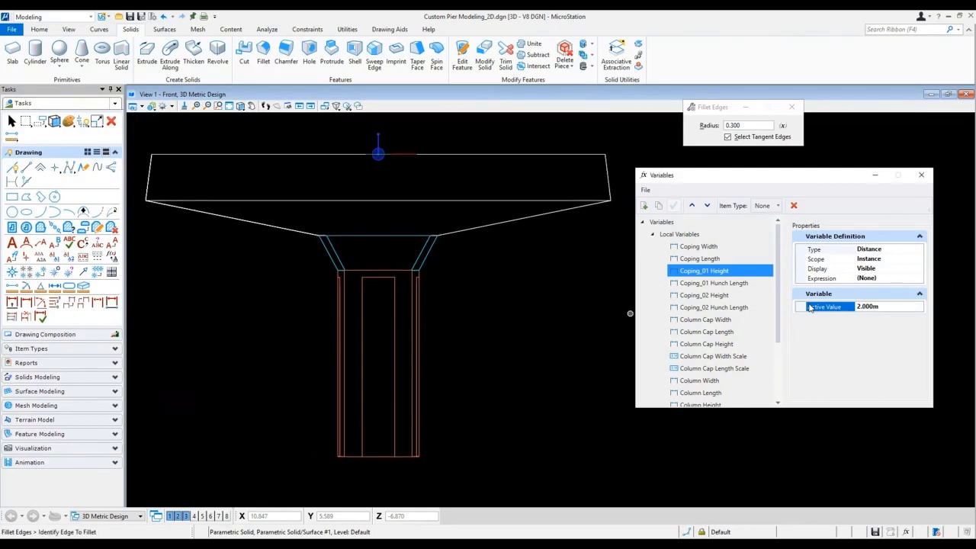
# Test the Coping_02 Height variable with 3 m and return it to 1.5 m.
pyautogui.click(706, 295)
pyautogui.write('3')
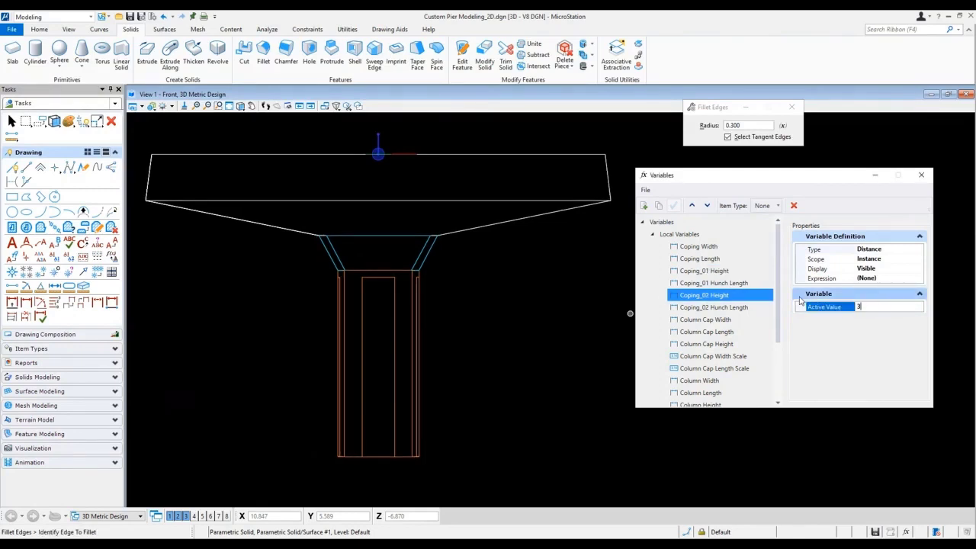
pyautogui.press('Return')
pyautogui.write('1.5')
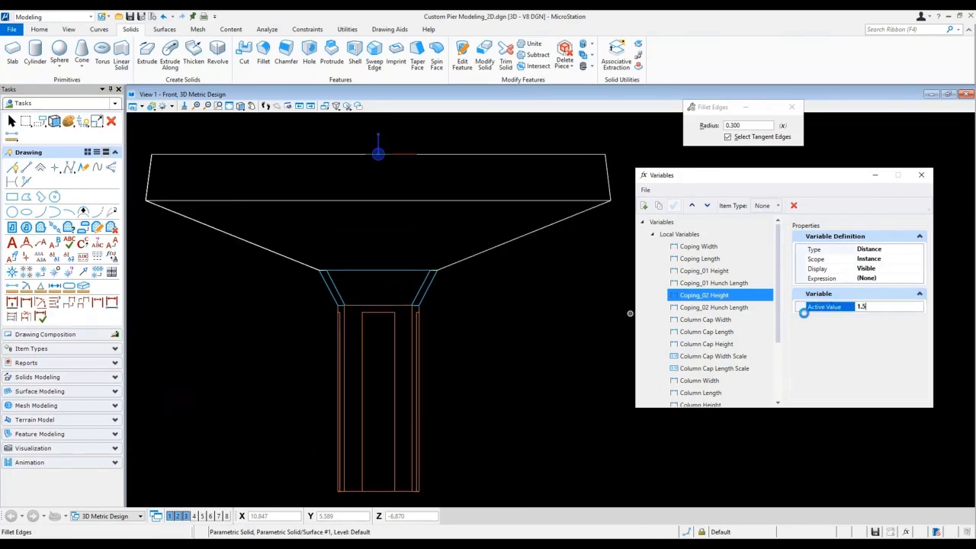
pyautogui.press('Return')
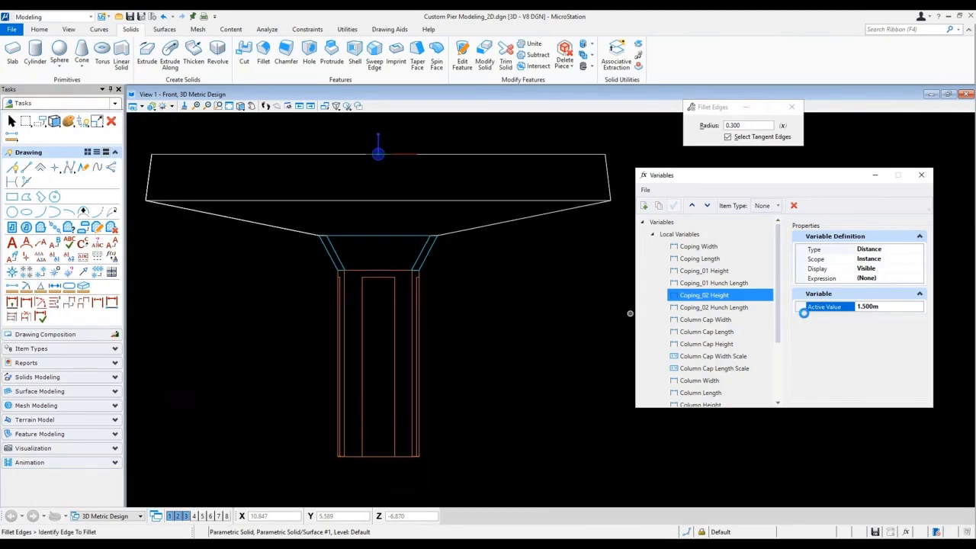
# Test the Column Cap Height variable with 2 m and return it to 1.5 m.
pyautogui.click(706, 344)
pyautogui.click(799, 305)
pyautogui.write('2')
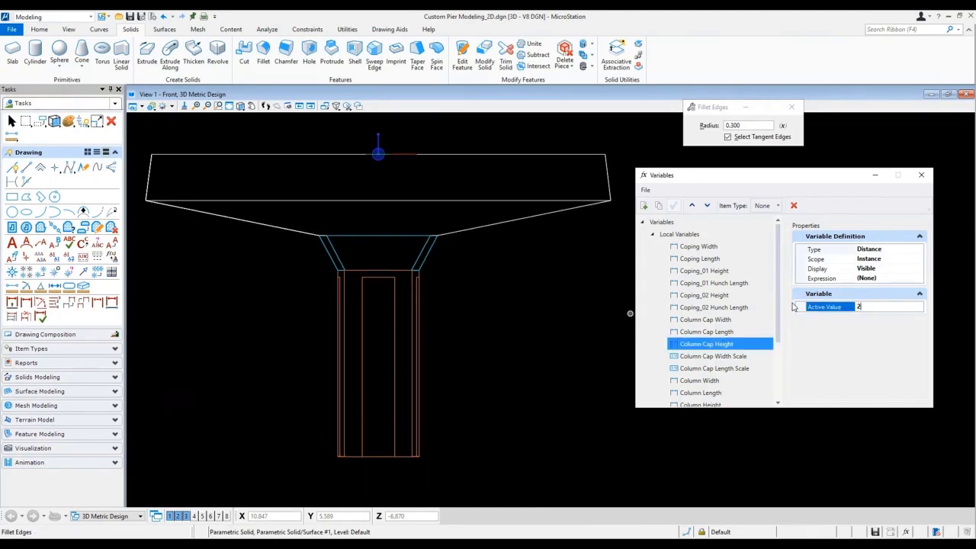
pyautogui.press('Return')
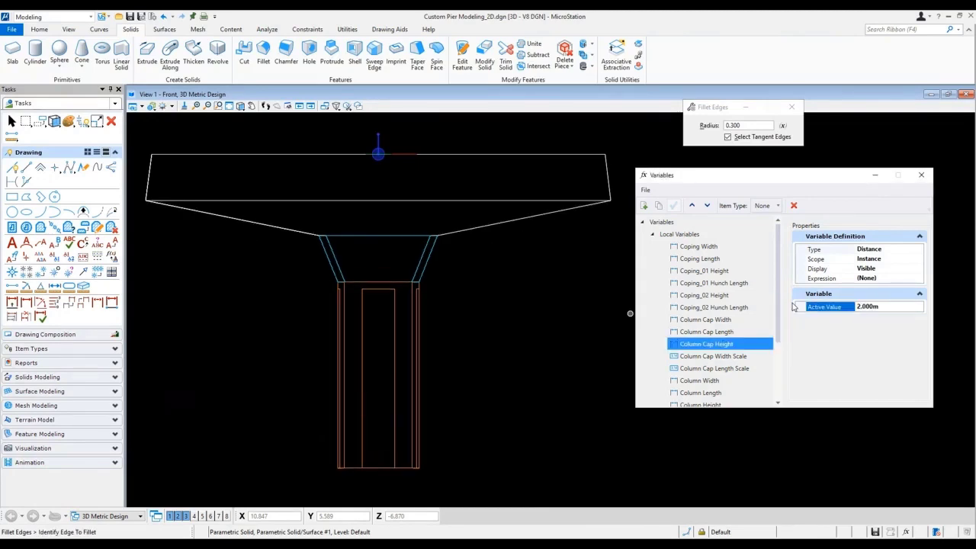
pyautogui.click(798, 305)
pyautogui.write('1.5')
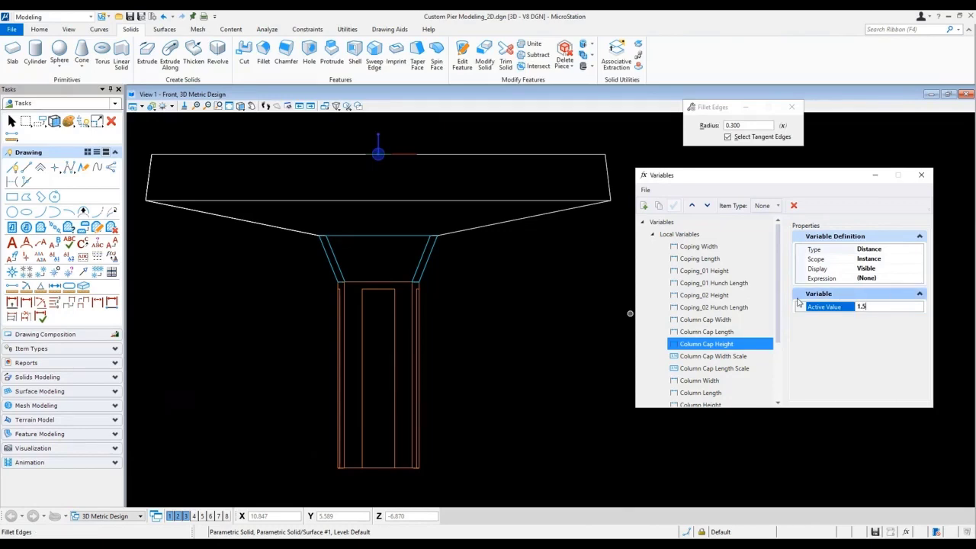
pyautogui.press('Return')
# Show the pier in the isometric view and set the Column Width variable to 3 m.
pyautogui.rightClick(506, 337)
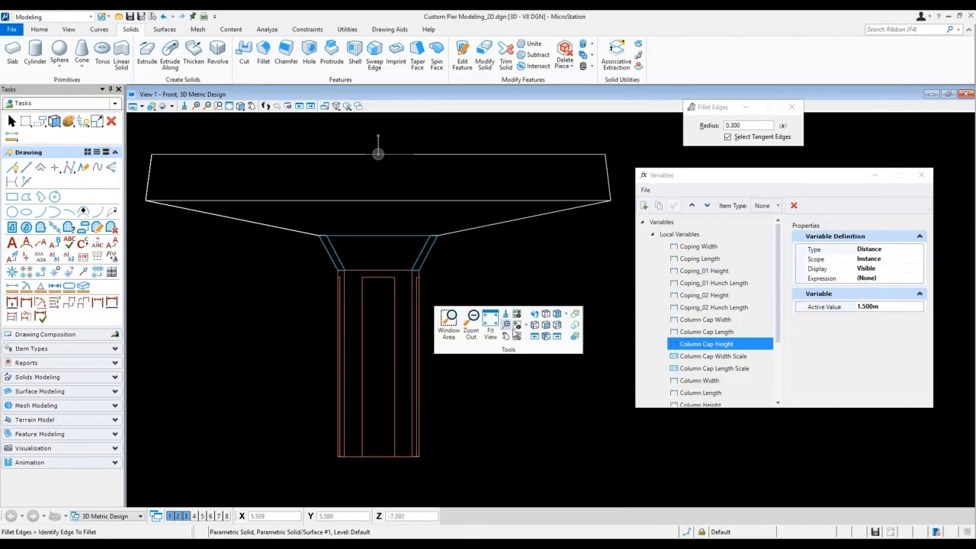
pyautogui.click(557, 314)
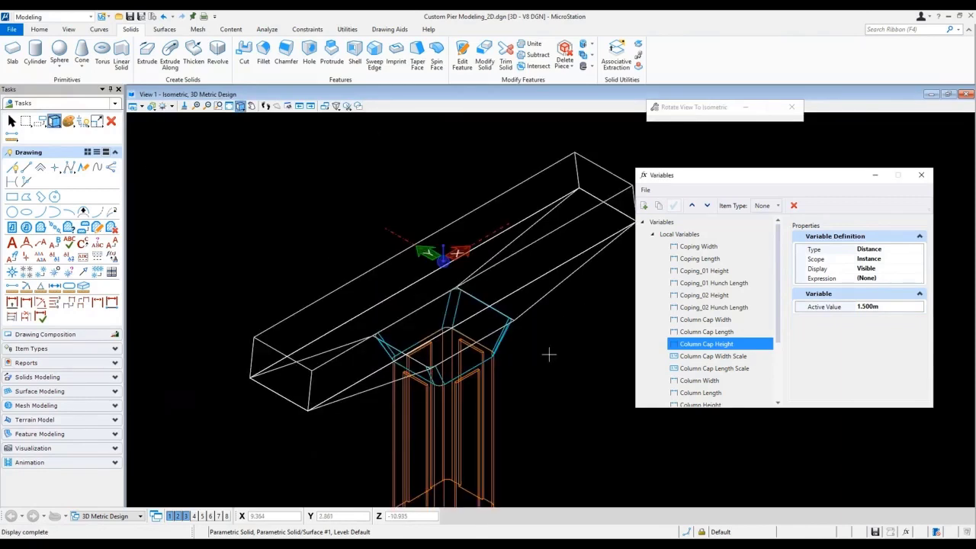
pyautogui.click(699, 380)
pyautogui.click(873, 306)
pyautogui.doubleClick(873, 306)
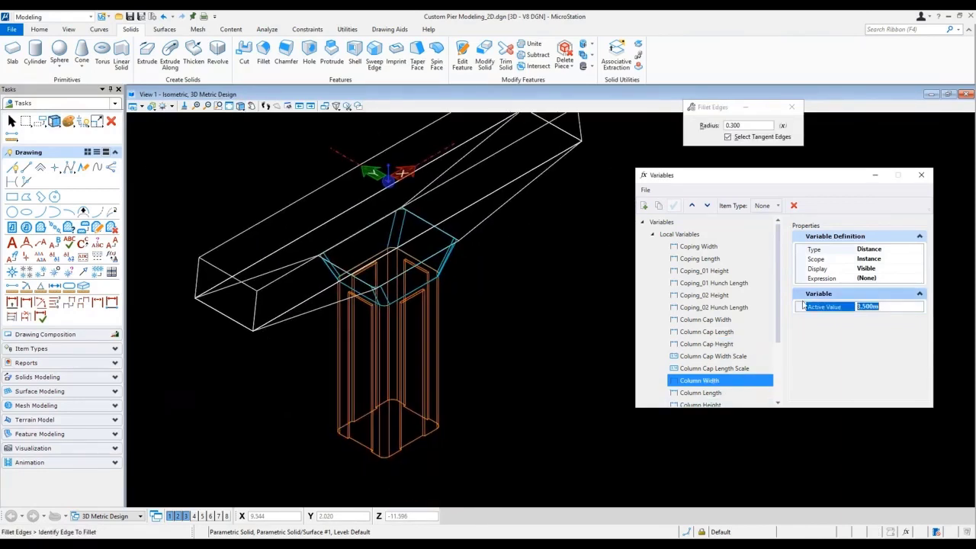
pyautogui.write('3')
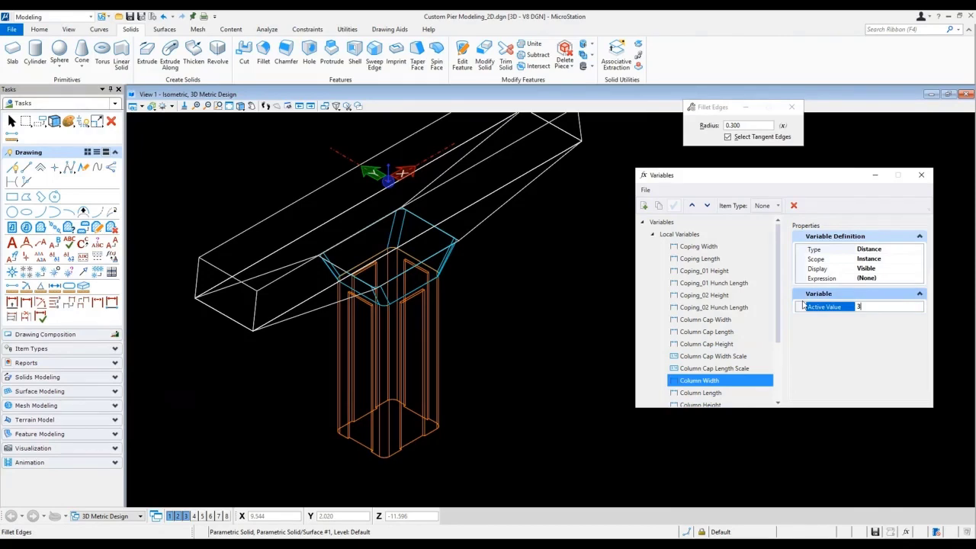
pyautogui.press('Return')
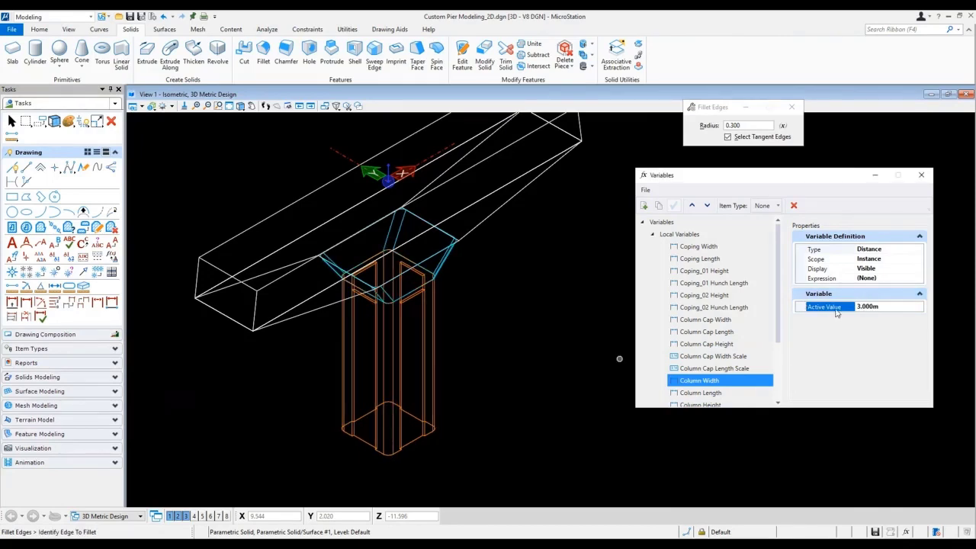
# Check the narrowed column from the top and isometric views and return Column Width to 3.5 m.
pyautogui.rightClick(573, 309)
pyautogui.click(612, 296)
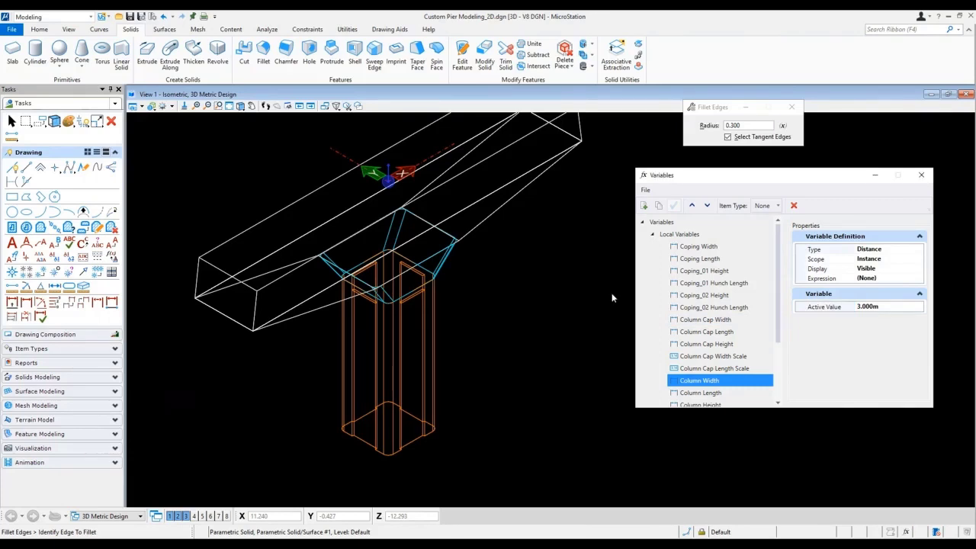
pyautogui.rightClick(484, 369)
pyautogui.rightClick(508, 355)
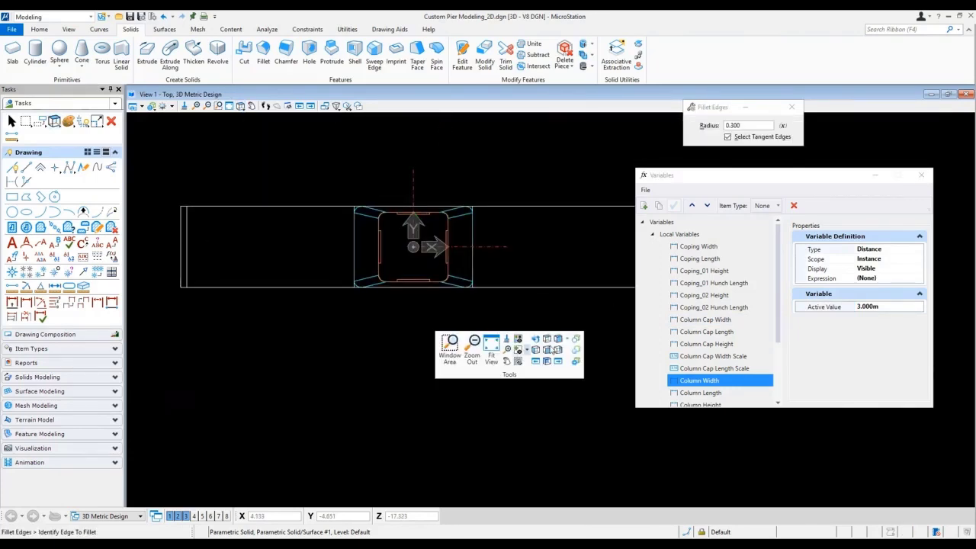
pyautogui.click(559, 340)
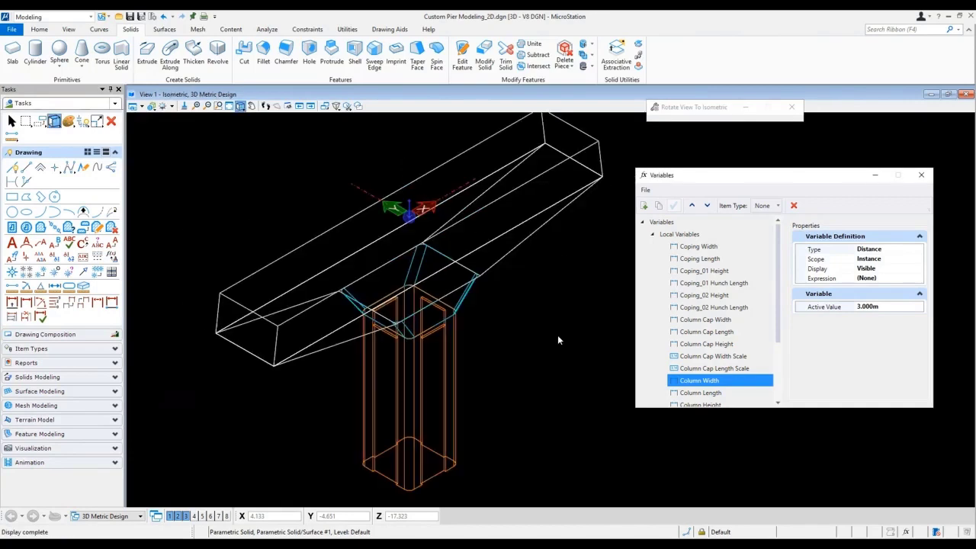
pyautogui.click(888, 306)
pyautogui.hotkey('ctrl', 'a')
pyautogui.write('3.')
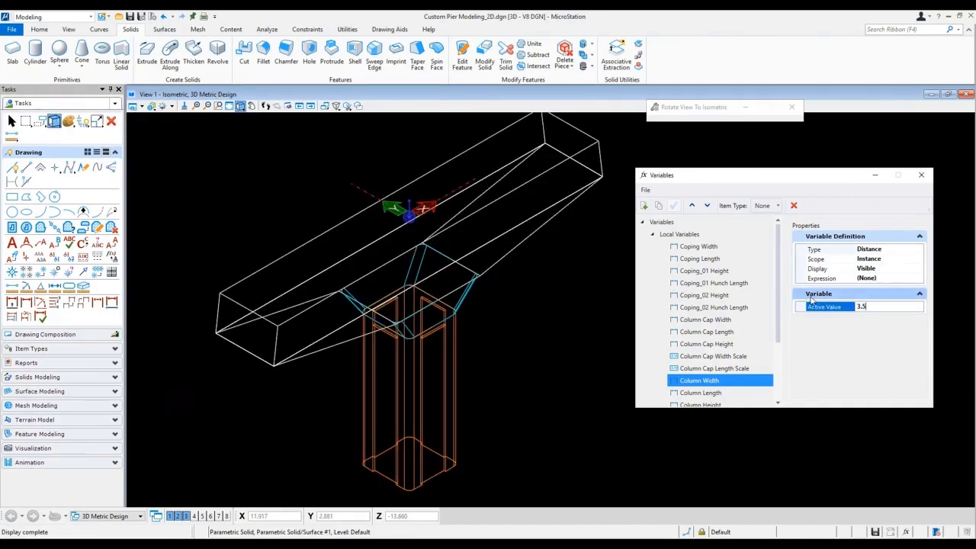
pyautogui.press('Return')
# Test the Column Length variable with 3.5 m, check the pier from the top view, and return it to 3 m.
pyautogui.click(716, 394)
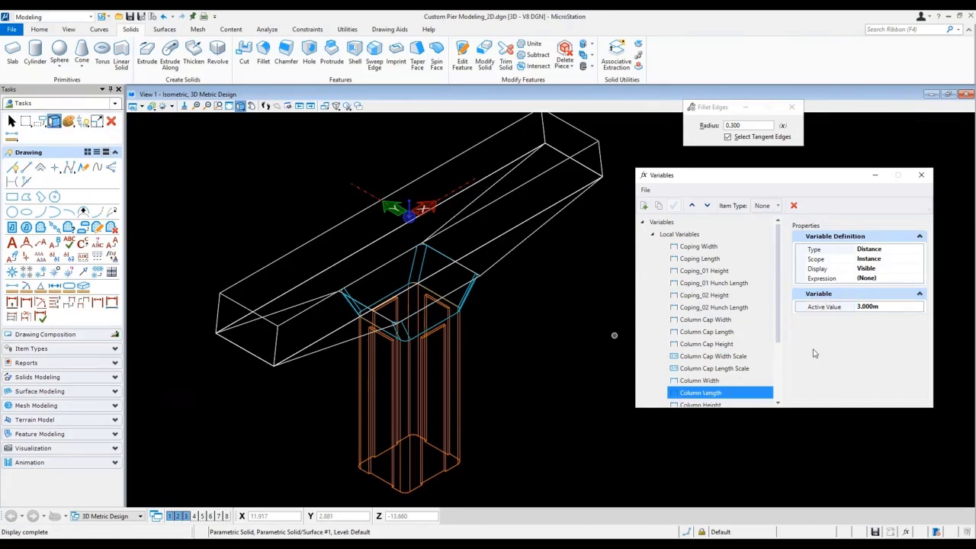
pyautogui.click(881, 307)
pyautogui.hotkey('ctrl', 'a')
pyautogui.write('3')
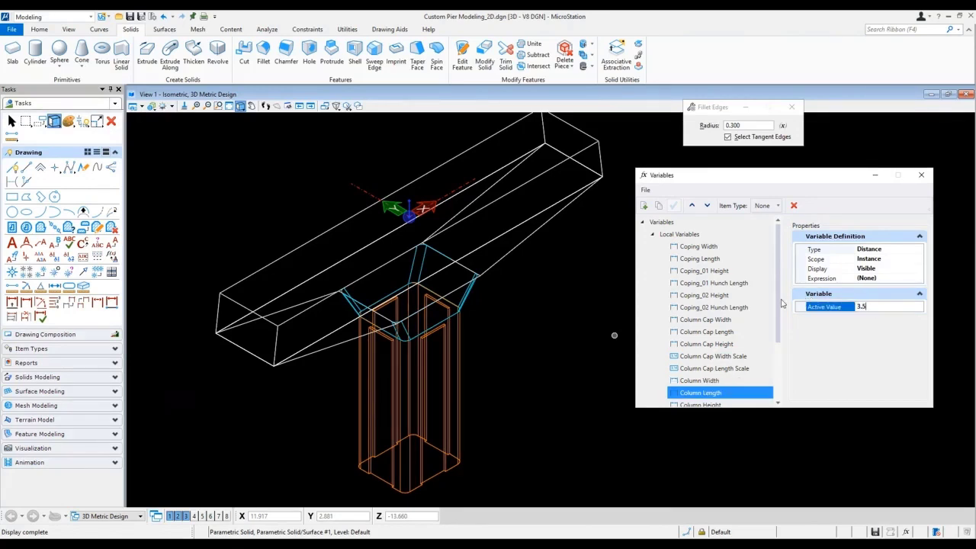
pyautogui.write('.5')
pyautogui.press('Return')
pyautogui.rightClick(571, 343)
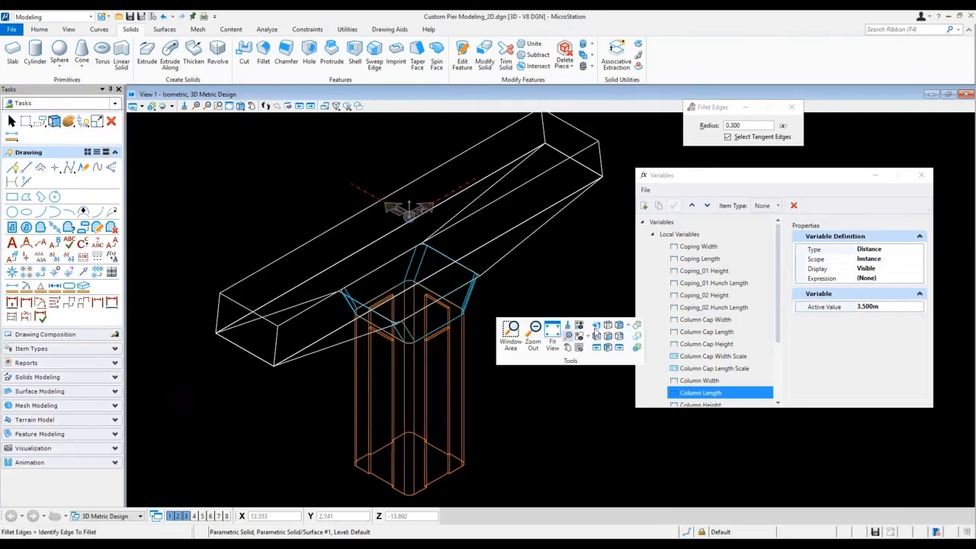
pyautogui.click(608, 325)
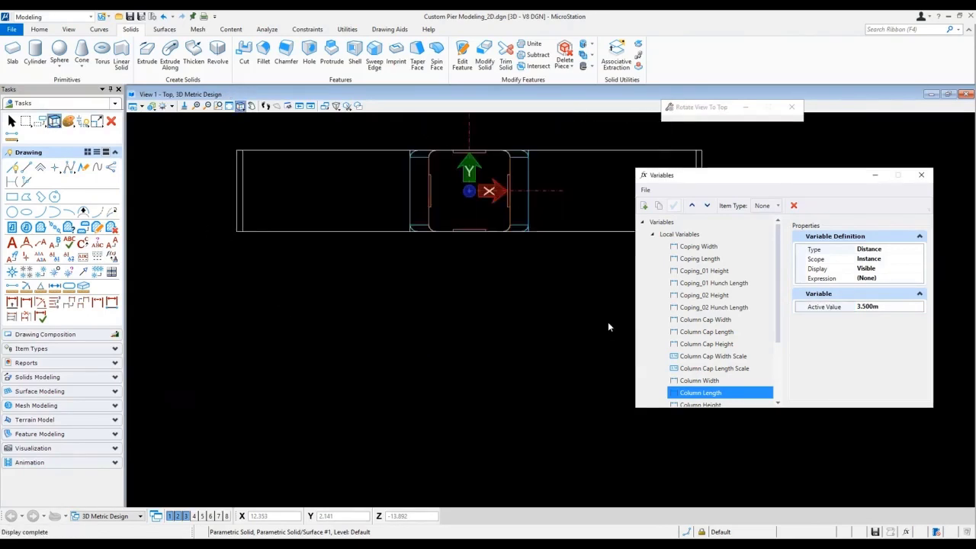
pyautogui.moveTo(510, 363); pyautogui.dragTo(471, 397, button='middle')
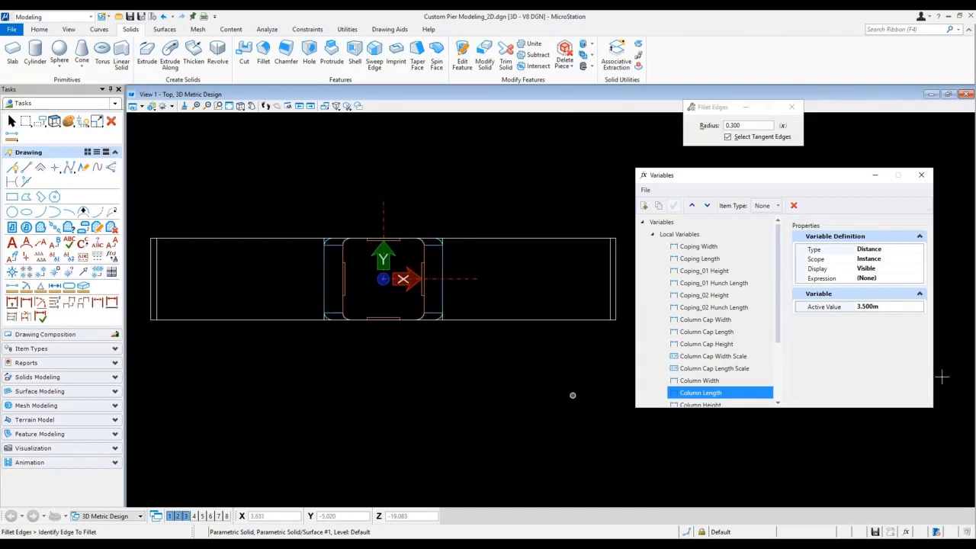
pyautogui.click(896, 307)
pyautogui.write('3')
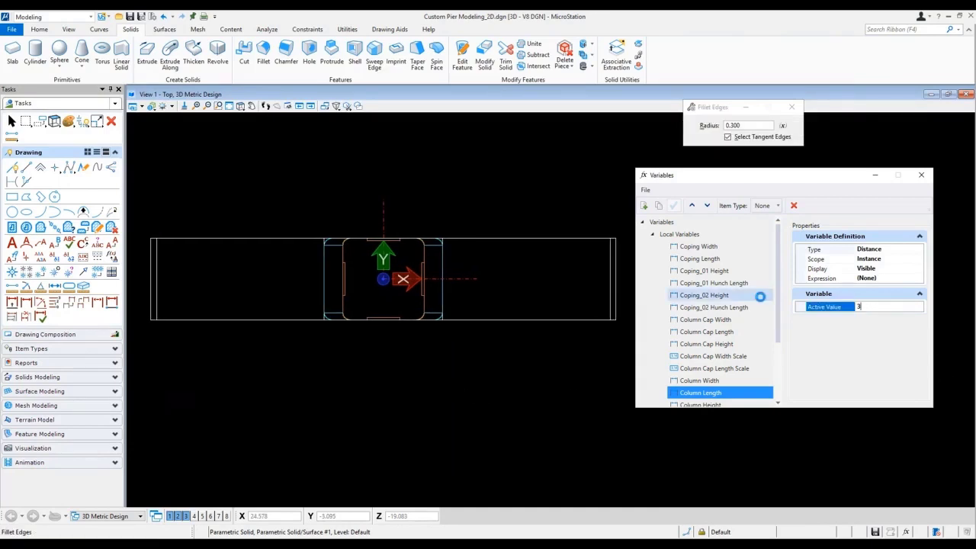
pyautogui.press('Return')
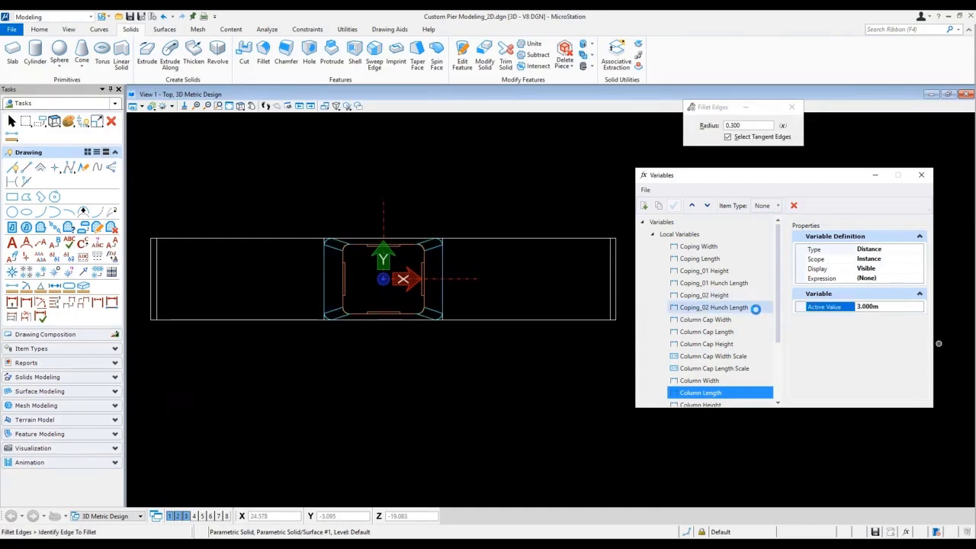
# Set the Column Fillet Radius variable's active value to 0.2 m.
pyautogui.scroll(-3, 739, 358)
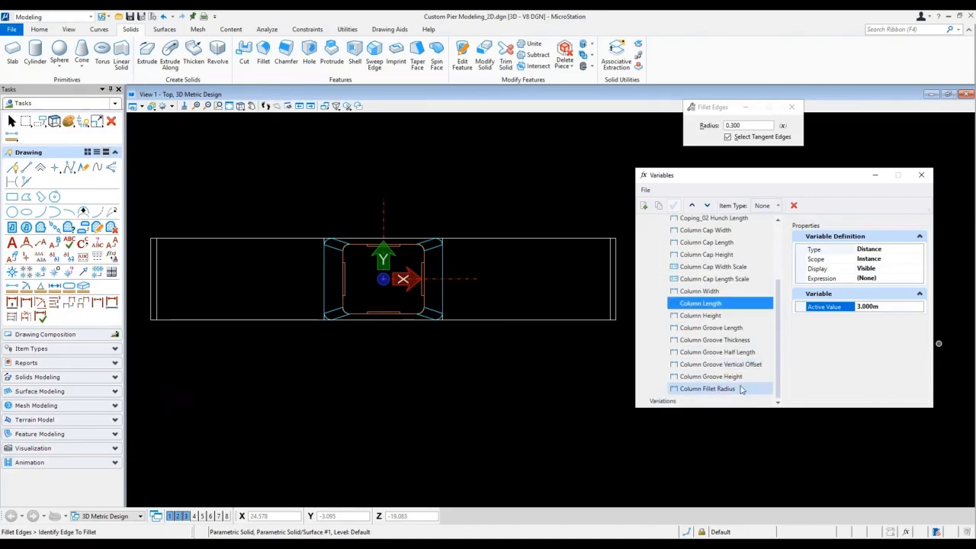
pyautogui.click(742, 390)
pyautogui.click(875, 306)
pyautogui.write('0.2')
pyautogui.press('Return')
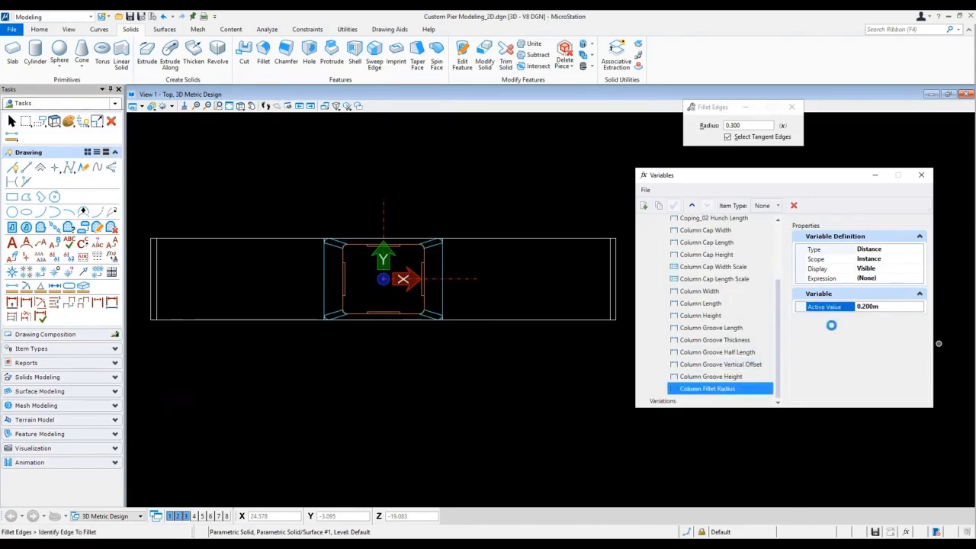
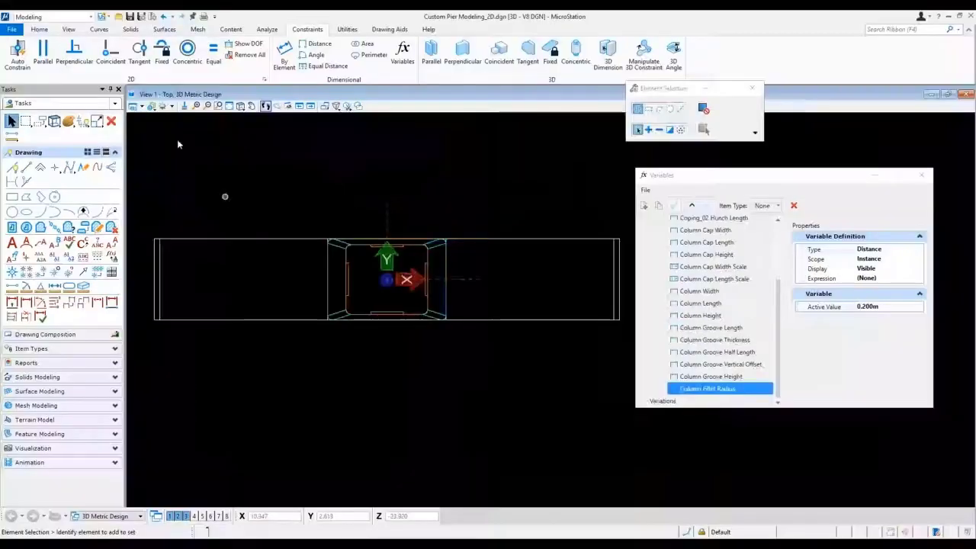
# Set the active color to green (2) and place a block about 6.3 m by 11.6 m around the column in the top view.
pyautogui.click(40, 29)
pyautogui.click(21, 62)
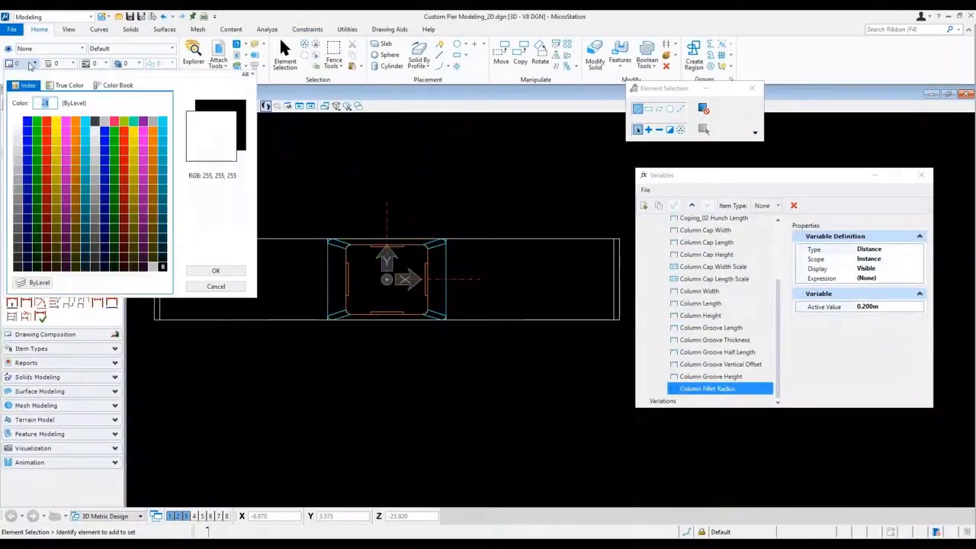
pyautogui.click(36, 124)
pyautogui.click(12, 196)
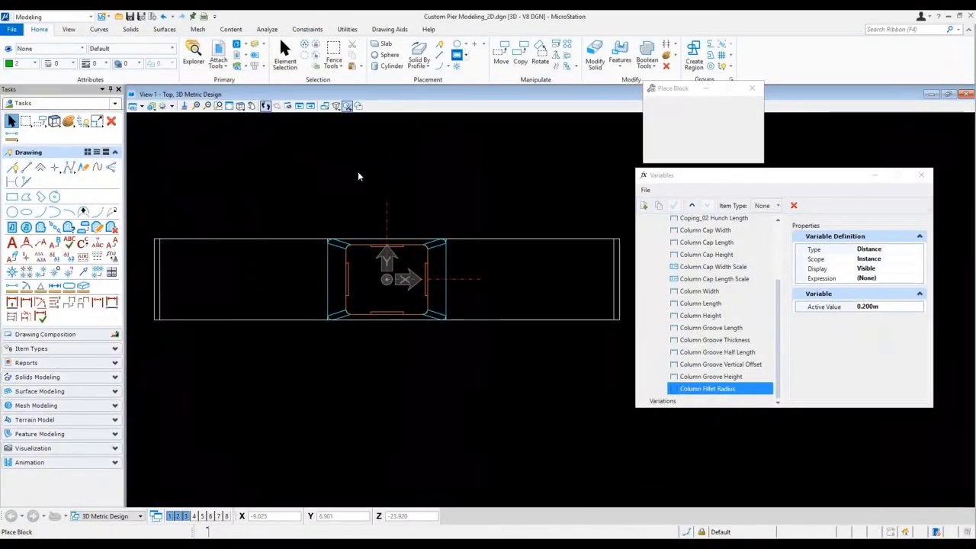
pyautogui.click(313, 164)
pyautogui.click(333, 184)
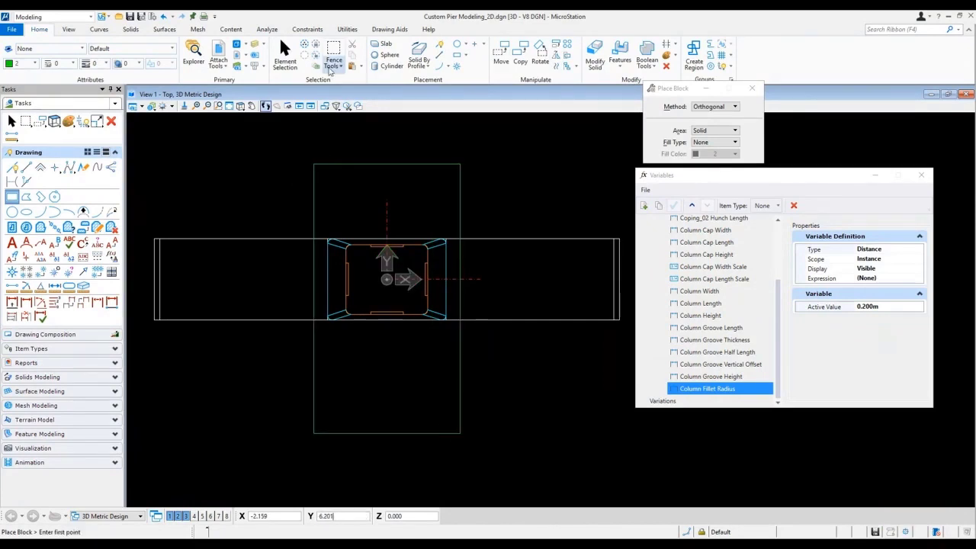
# Apply parallel 2D constraints to both pairs of opposite edges of the green block.
pyautogui.click(306, 30)
pyautogui.click(43, 54)
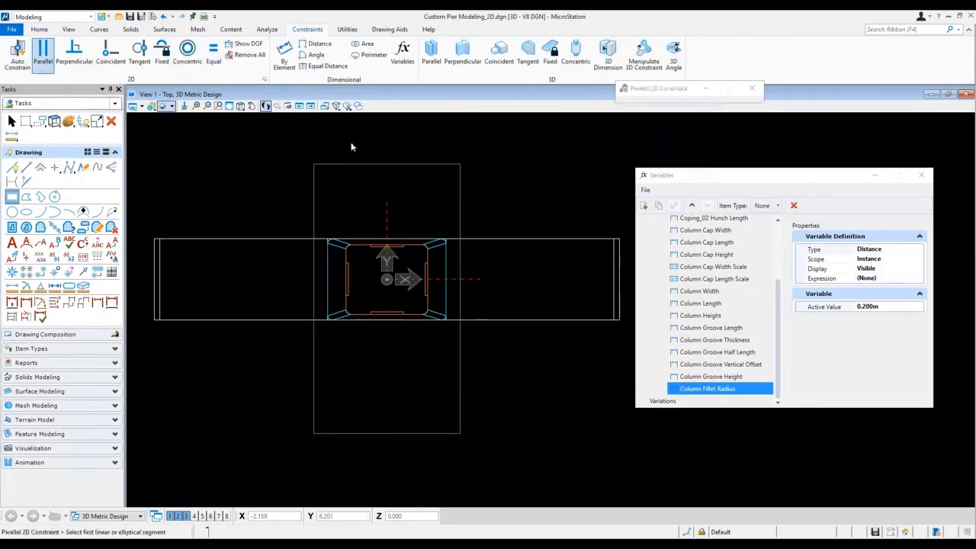
pyautogui.click(377, 164)
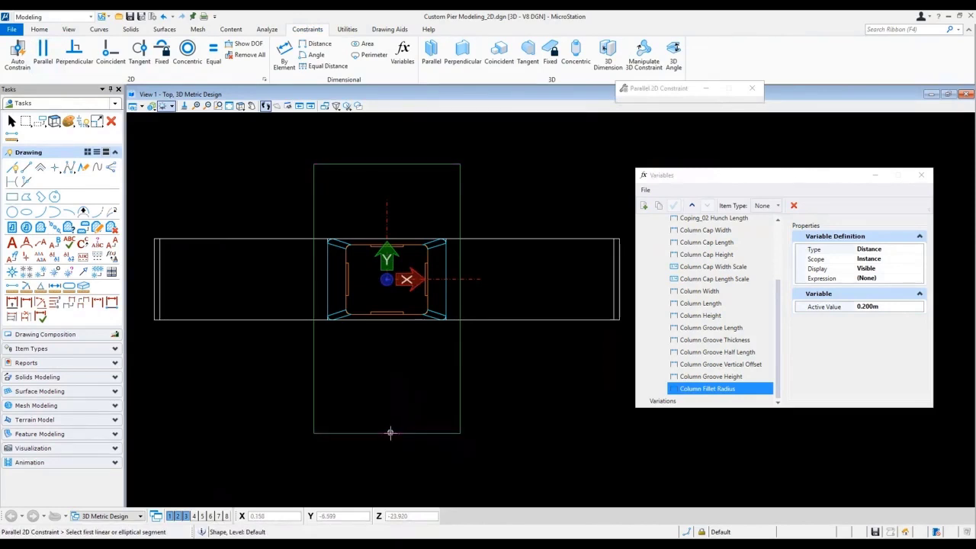
pyautogui.click(461, 377)
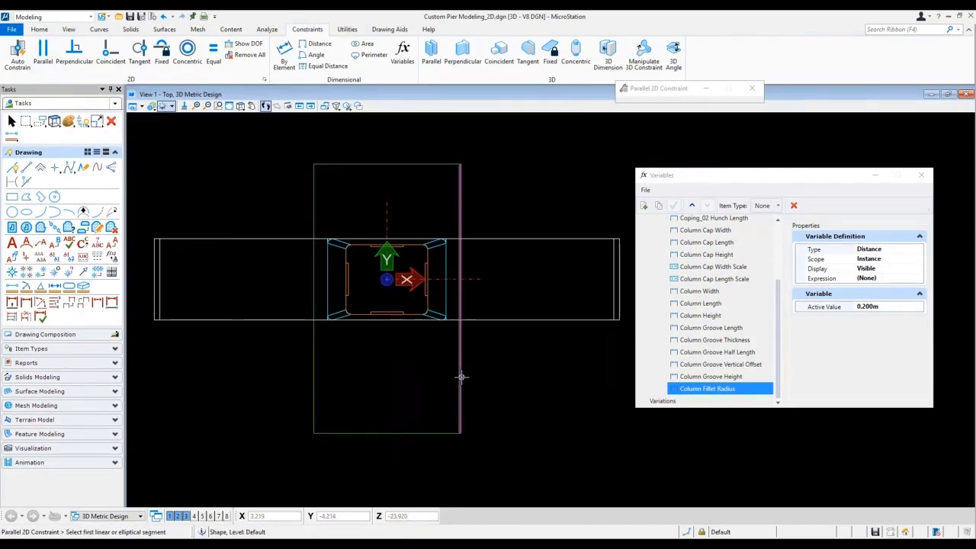
# Create a Footing Width variable and a copy of it named Footing Length.
pyautogui.click(643, 205)
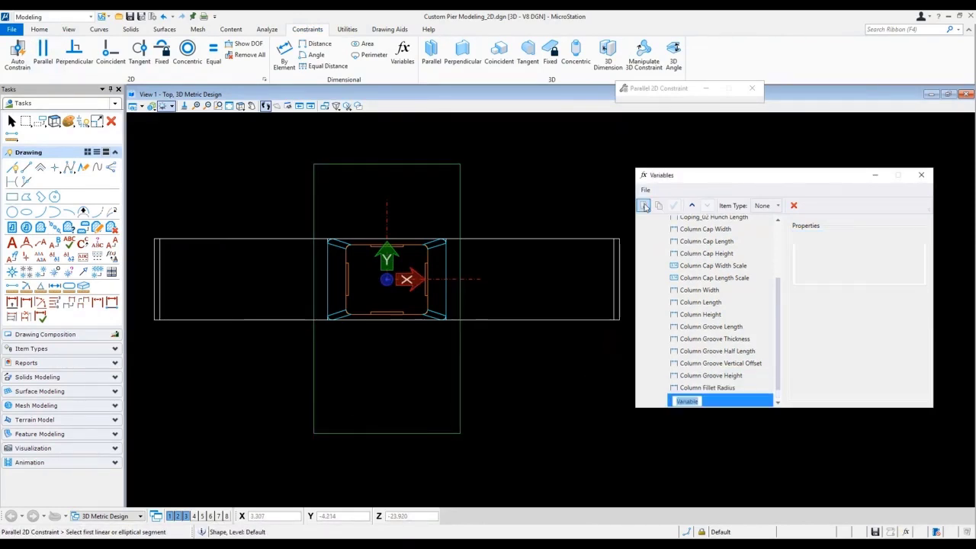
pyautogui.write('footin')
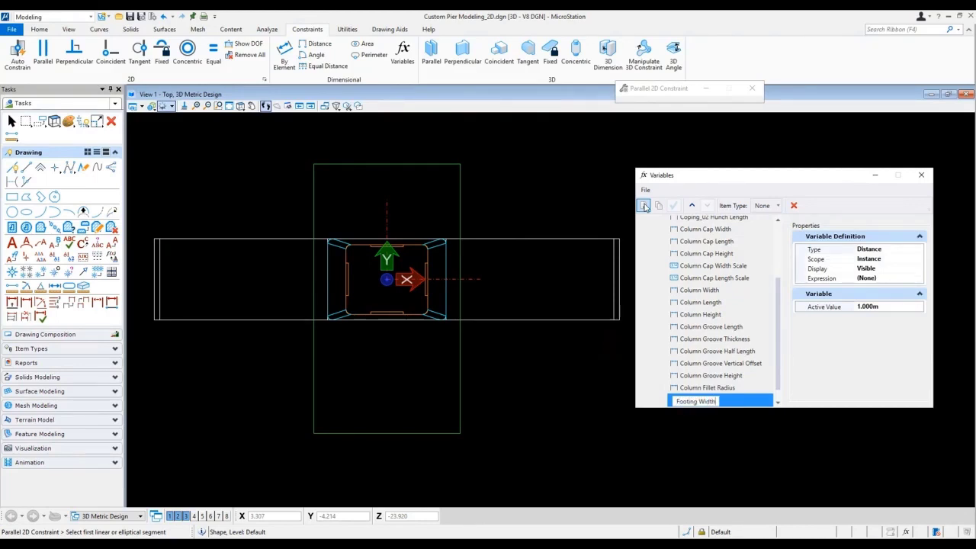
pyautogui.press('Return')
pyautogui.click(659, 207)
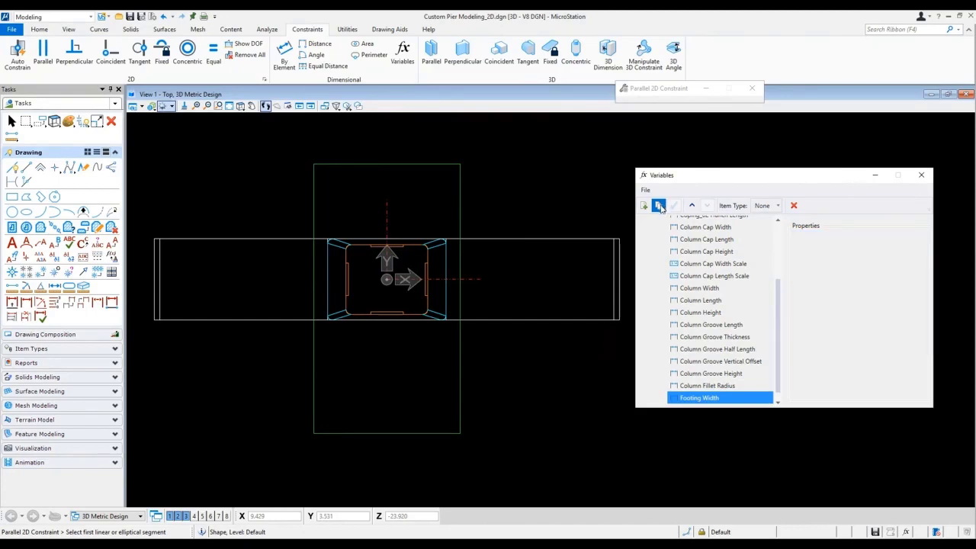
pyautogui.moveTo(699, 403); pyautogui.dragTo(770, 409)
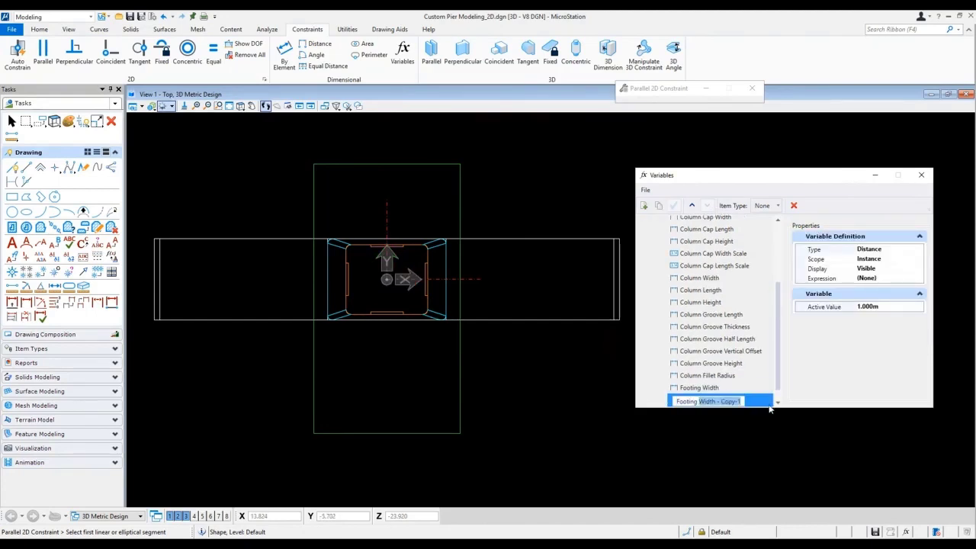
pyautogui.write('Length')
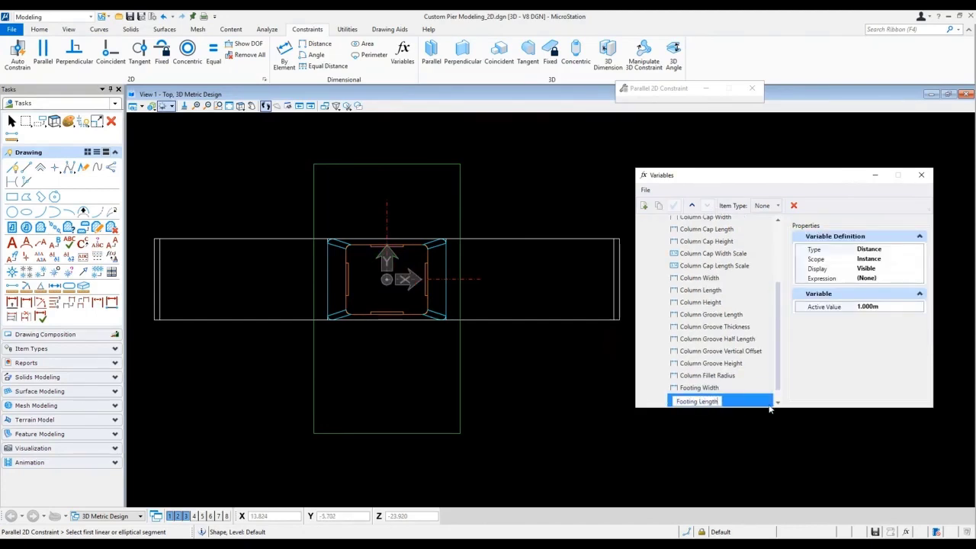
pyautogui.press('Return')
# Set the active values of Footing Width to 7 m and Footing Length to 12 m.
pyautogui.click(763, 379)
pyautogui.press('Tab')
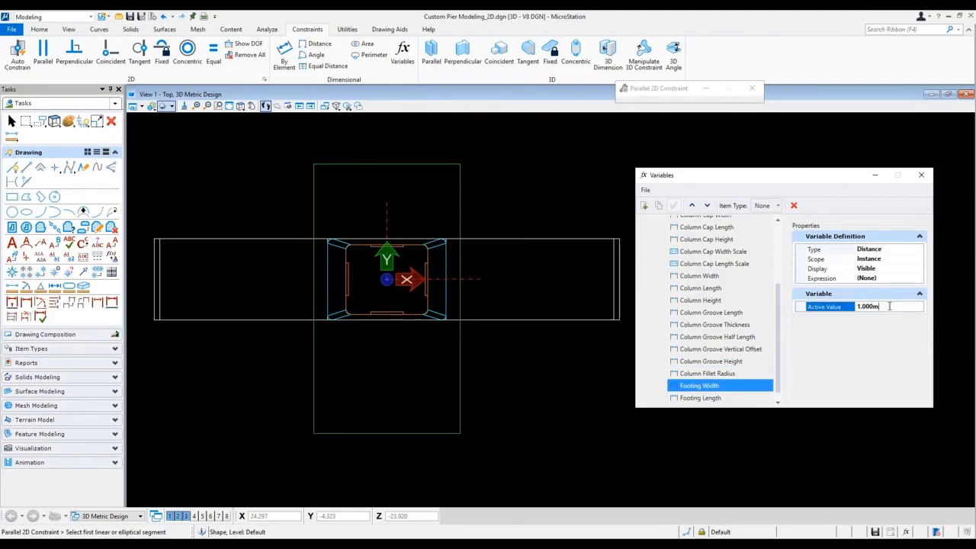
pyautogui.write('7')
pyautogui.click(700, 398)
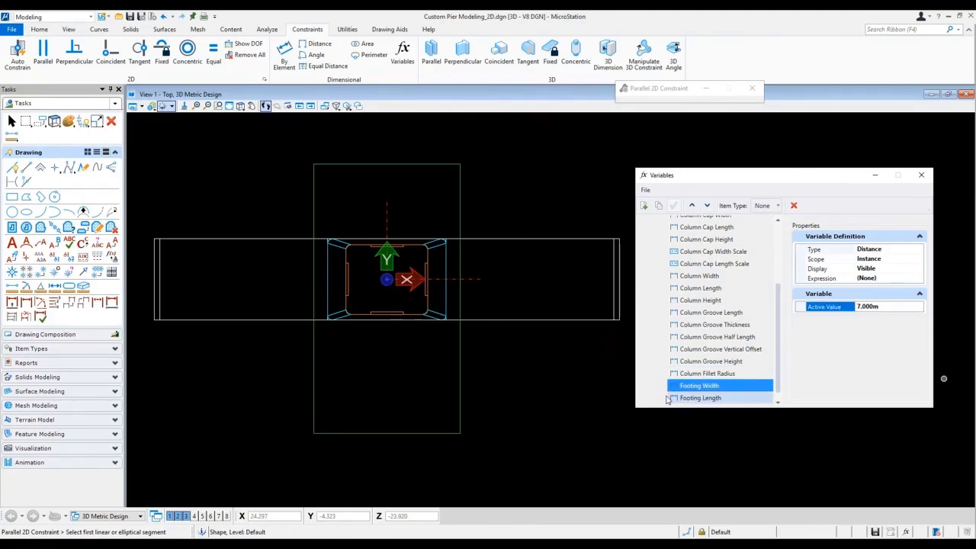
pyautogui.click(887, 308)
pyautogui.write('12')
pyautogui.press('Return')
# Dimension the green block by element, assigning Footing Width to its lower edge and Footing Length to its right edge.
pyautogui.click(283, 55)
pyautogui.click(398, 440)
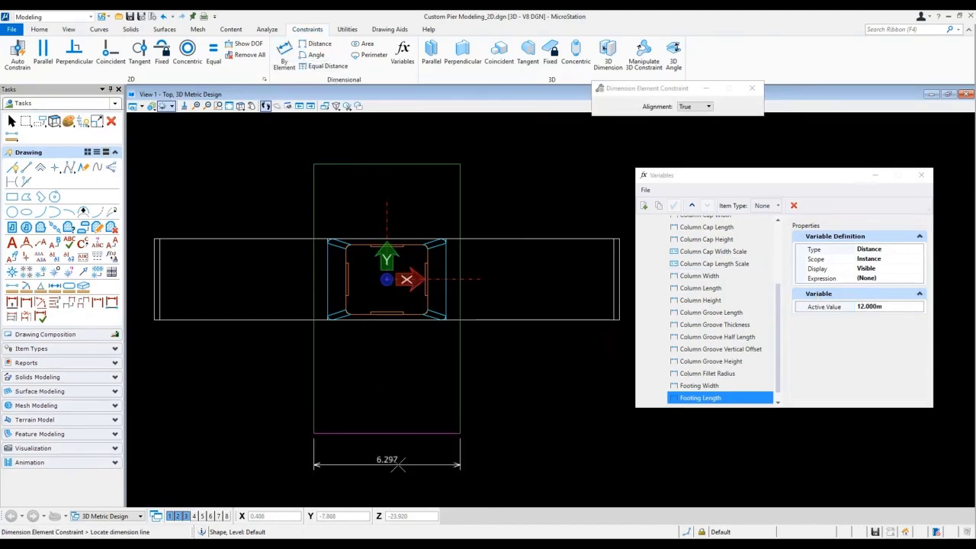
pyautogui.click(394, 463)
pyautogui.scroll(-5, 433, 448)
pyautogui.click(433, 447)
pyautogui.press('Return')
pyautogui.click(460, 368)
pyautogui.click(498, 368)
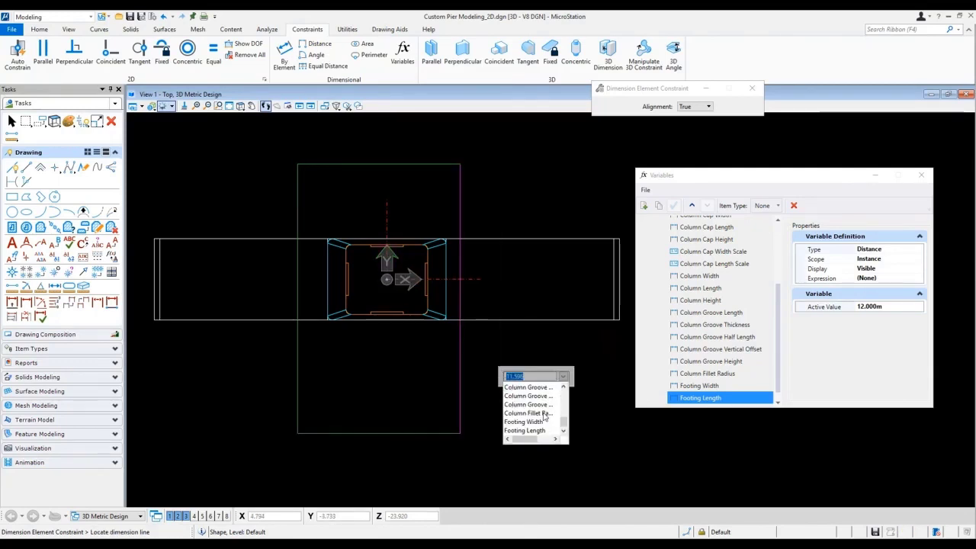
pyautogui.click(537, 431)
pyautogui.press('Return')
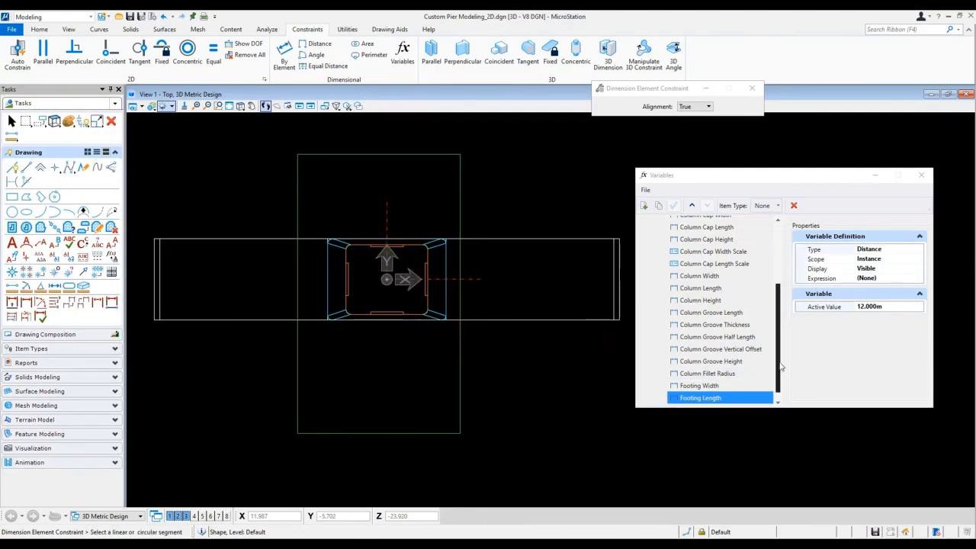
# Create a Footing Ecc to Width variable and a copy of it named Footing Ecc to Length.
pyautogui.click(717, 405)
pyautogui.click(713, 389)
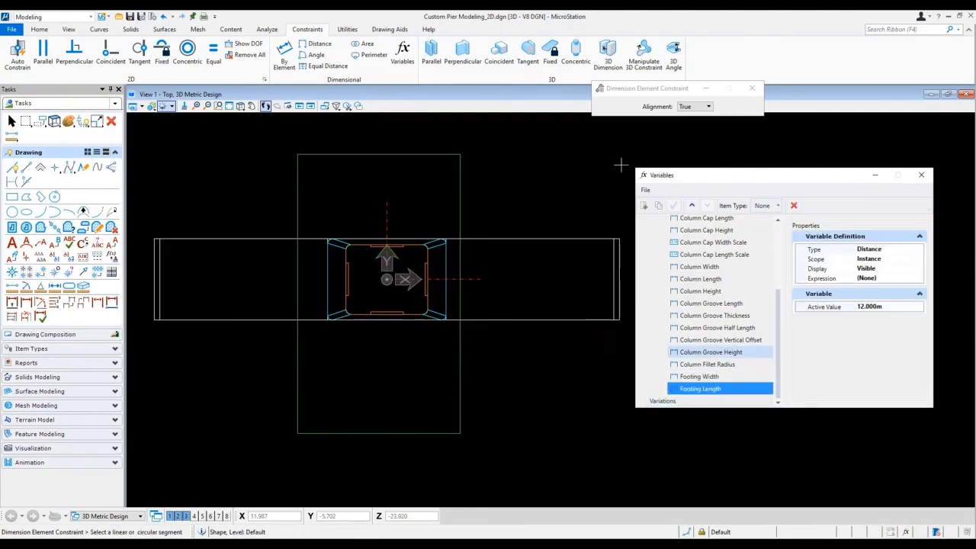
pyautogui.click(643, 206)
pyautogui.write('Footing E')
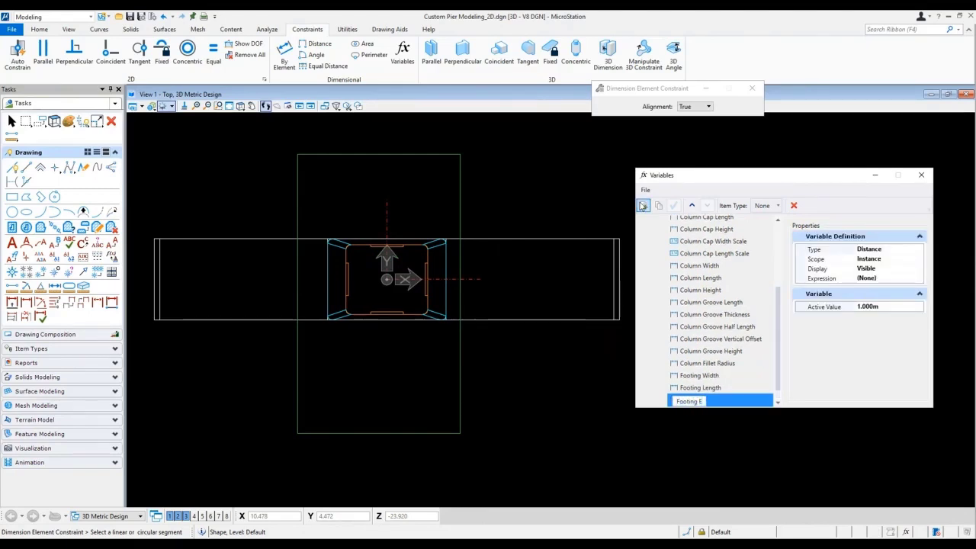
pyautogui.write('cc to Width')
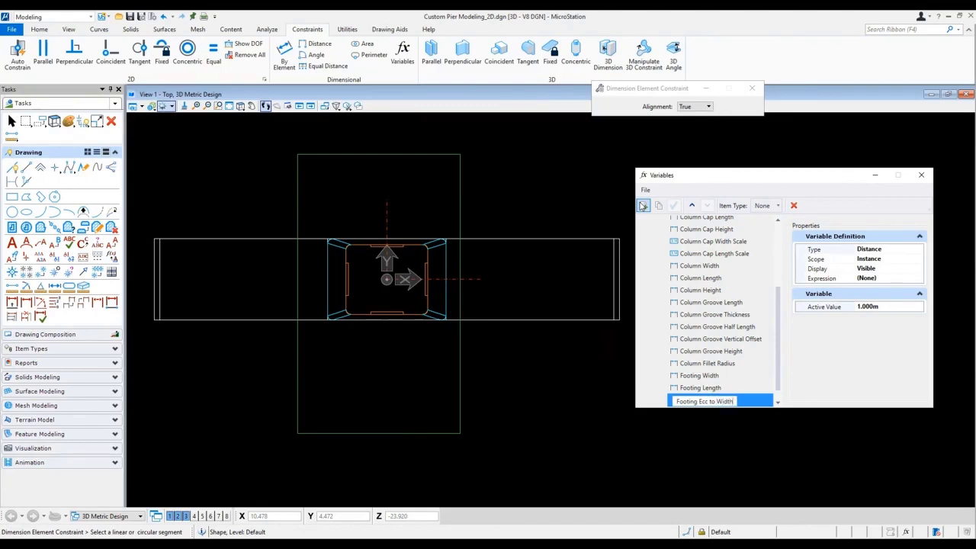
pyautogui.press('Return')
pyautogui.click(659, 210)
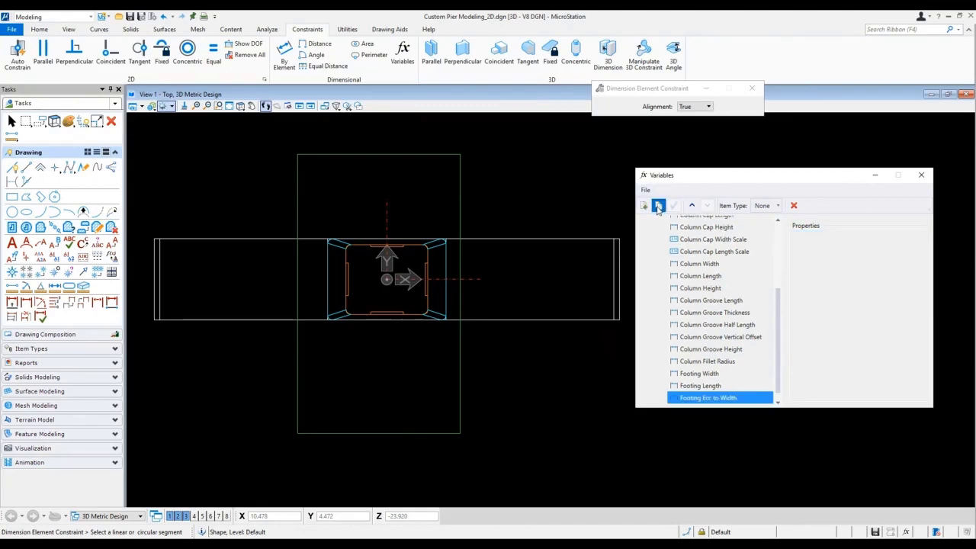
pyautogui.click(719, 402)
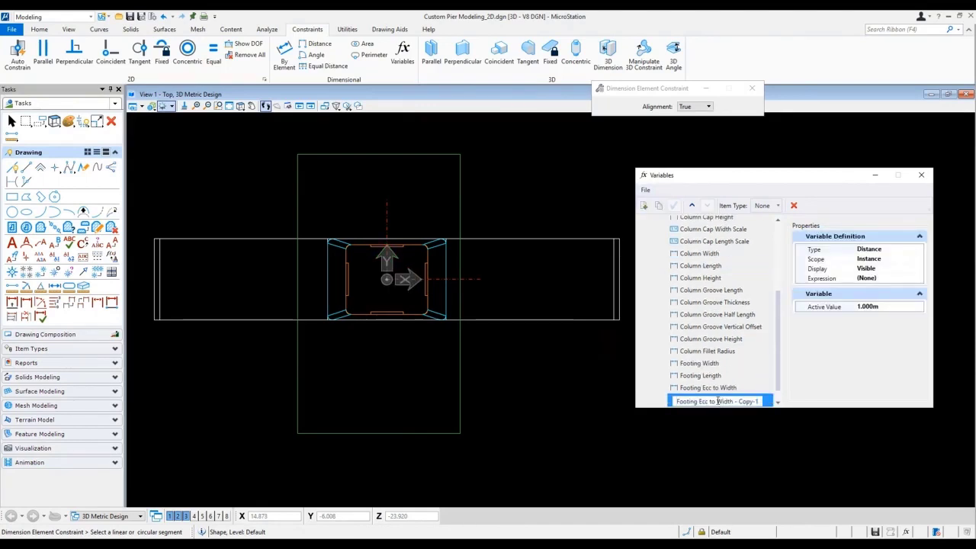
pyautogui.moveTo(717, 401); pyautogui.dragTo(764, 405)
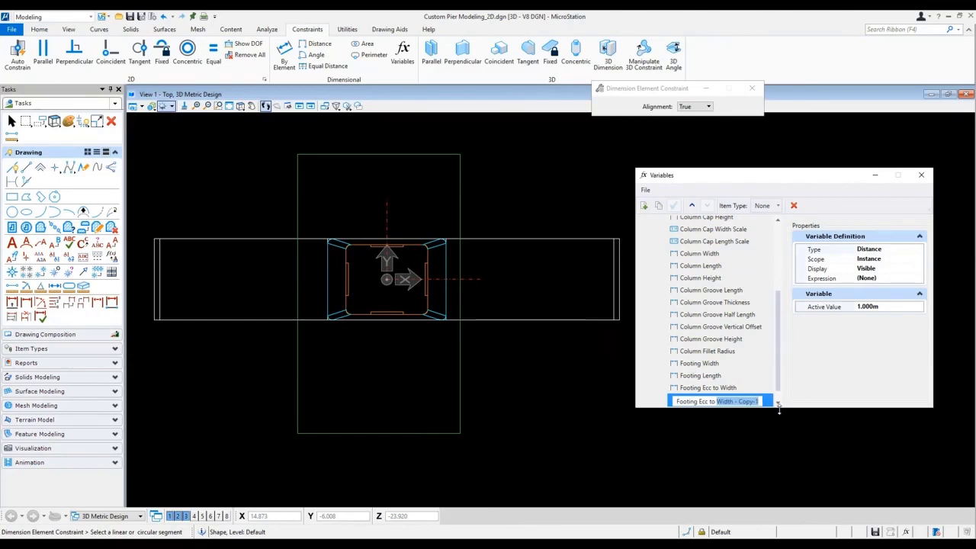
pyautogui.write('Len')
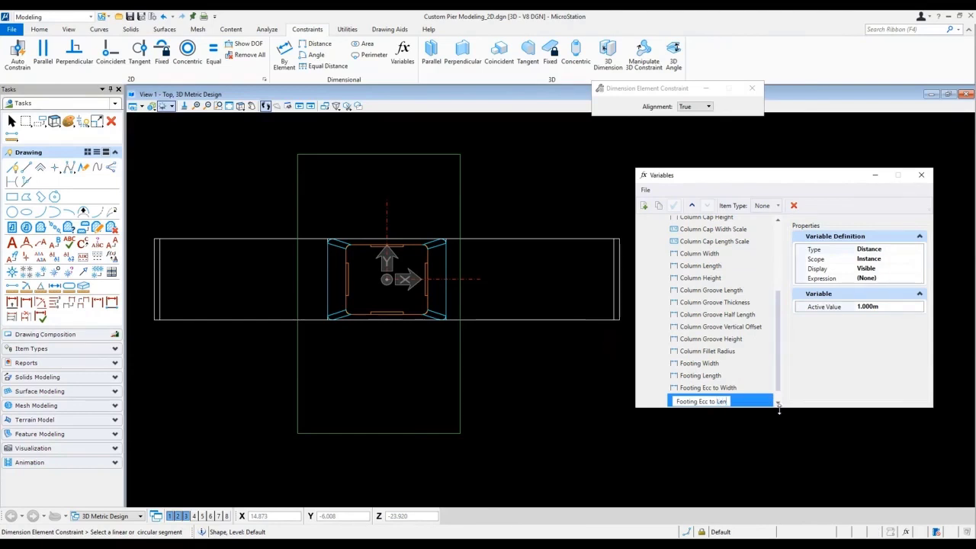
pyautogui.press('Return')
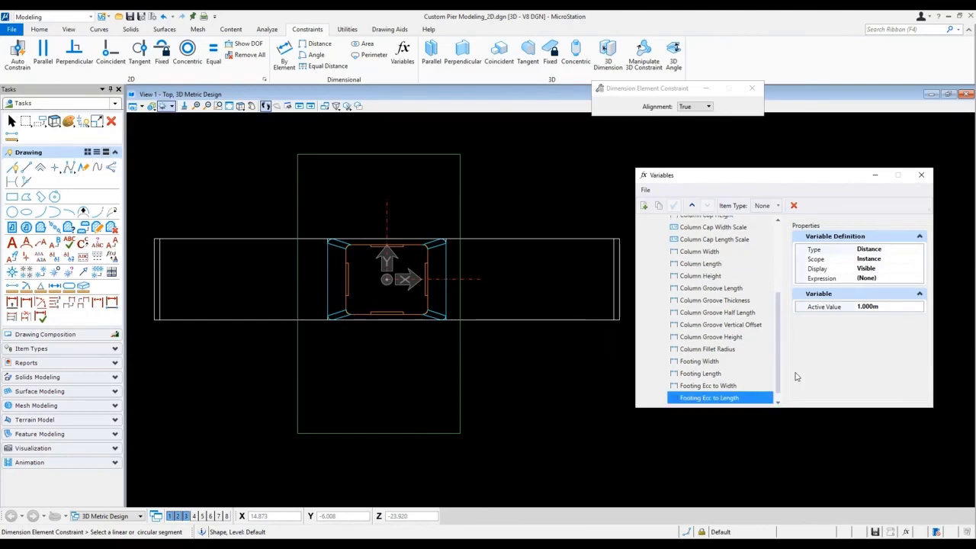
# Set the active values of Footing Ecc to Width and Footing Ecc to Length to 0.
pyautogui.click(730, 387)
pyautogui.click(819, 308)
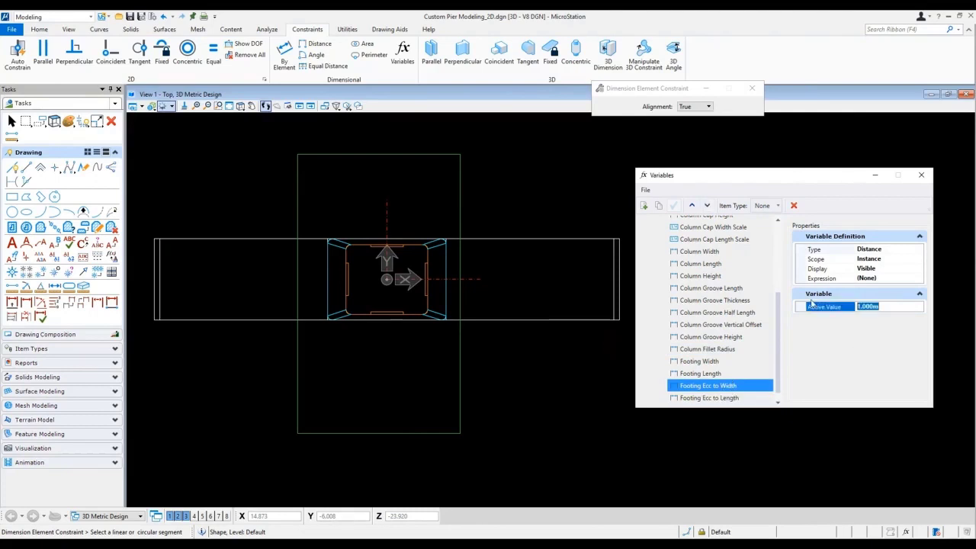
pyautogui.write('0')
pyautogui.press('Return')
pyautogui.click(736, 398)
pyautogui.click(884, 307)
pyautogui.write('0')
pyautogui.press('Return')
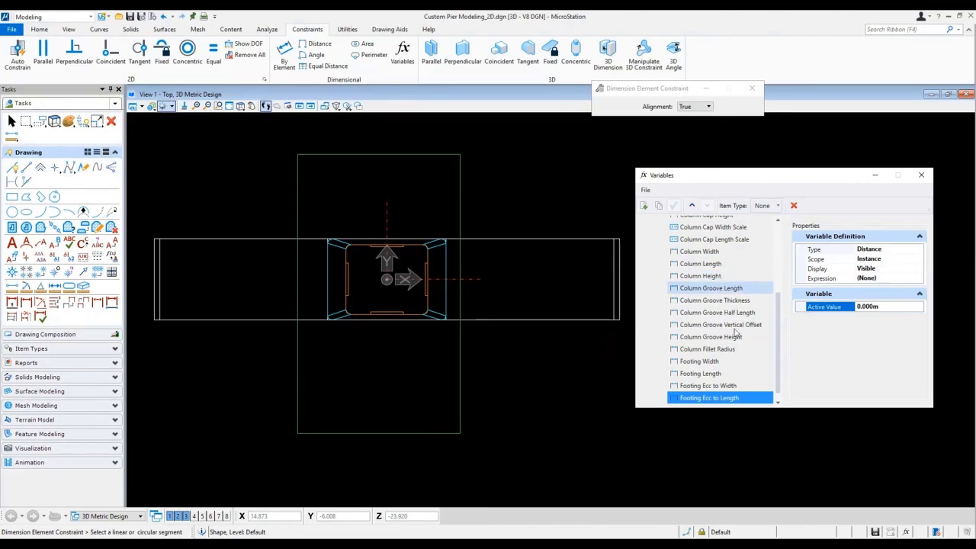
# Duplicate the Footing Width variable as Footing Half Width, and duplicate that one as Footing Half Length.
pyautogui.click(709, 361)
pyautogui.click(659, 206)
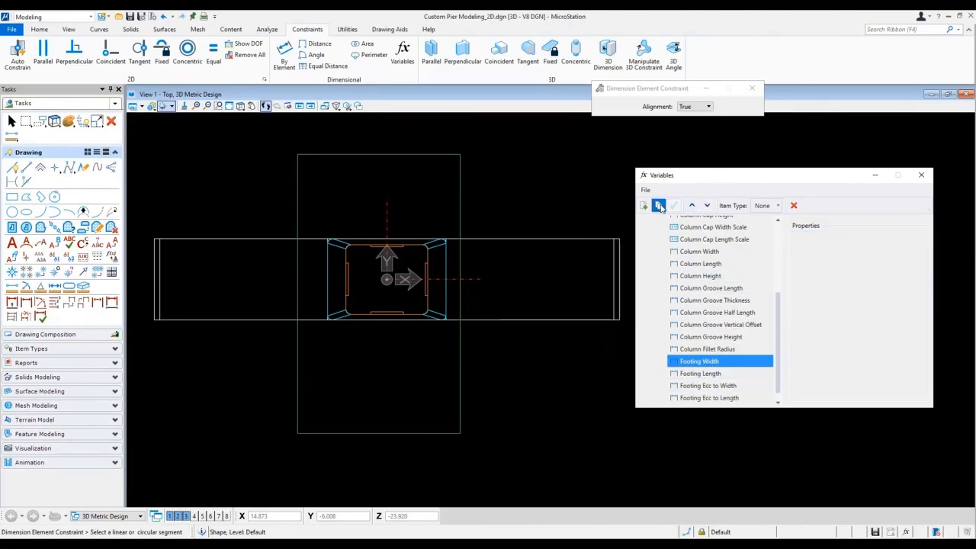
pyautogui.click(699, 402)
pyautogui.write('Half Width - Copy-1')
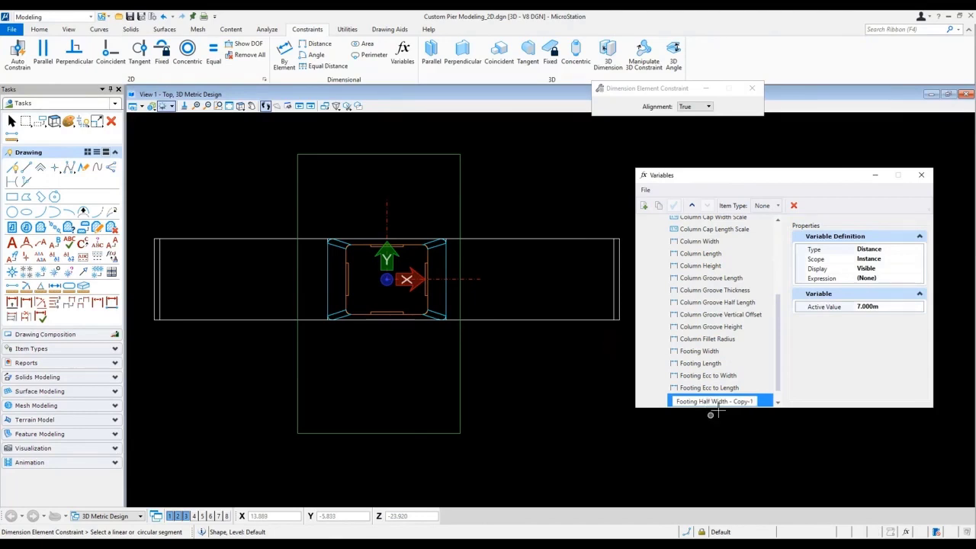
pyautogui.moveTo(729, 401); pyautogui.dragTo(826, 412)
pyautogui.press('BackSpace')
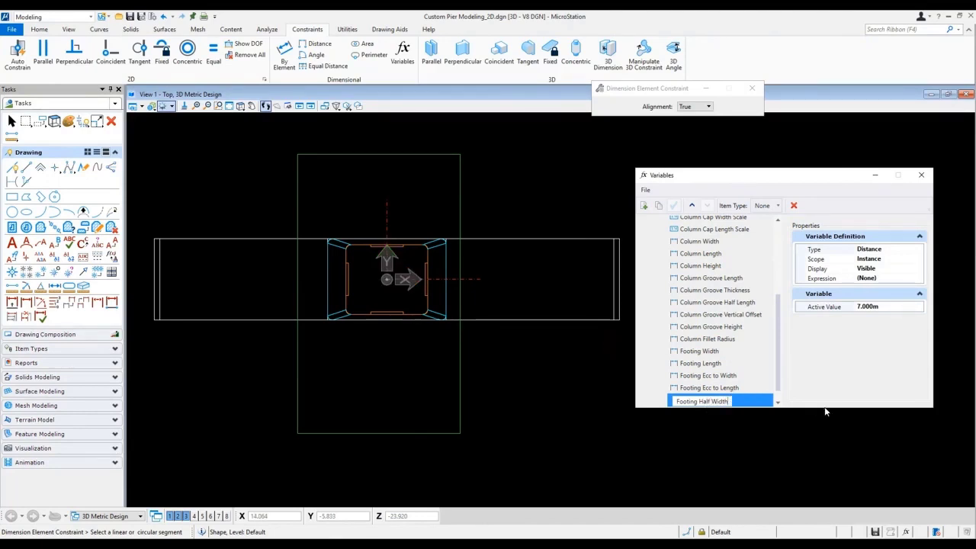
pyautogui.press('Return')
pyautogui.click(658, 205)
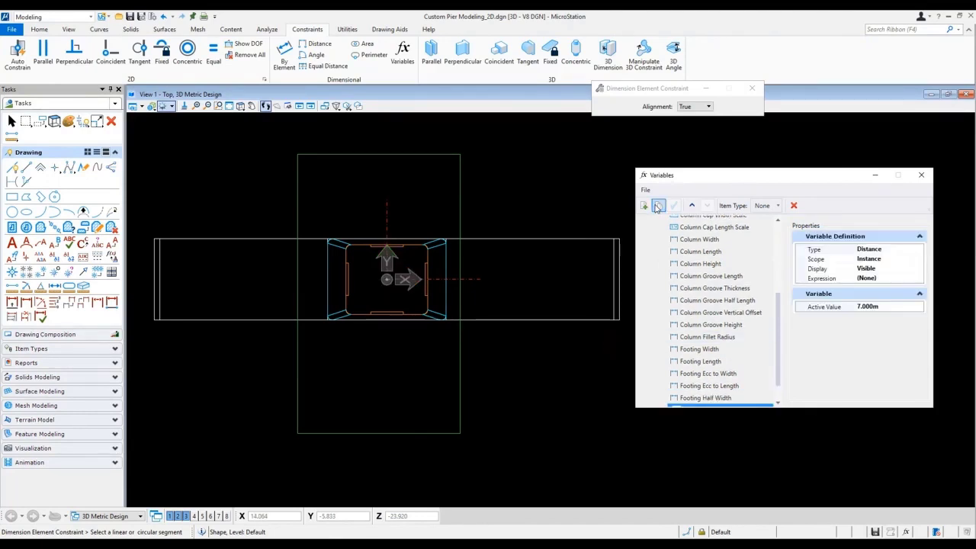
pyautogui.moveTo(712, 401); pyautogui.dragTo(774, 404)
pyautogui.write('Length')
pyautogui.press('Return')
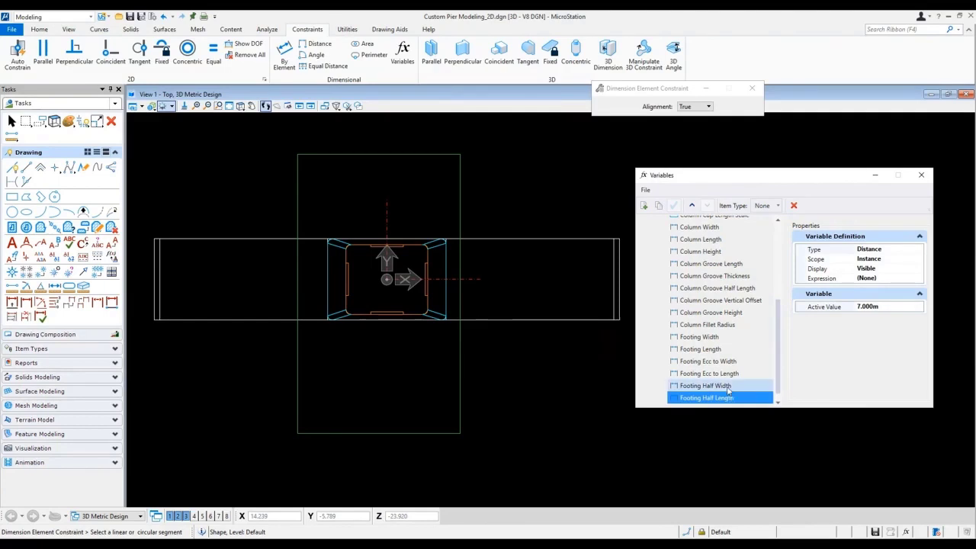
# Define the expression of Footing Half Width as Footing Width / 2 + Footing Ecc to Width, and test it.
pyautogui.click(914, 277)
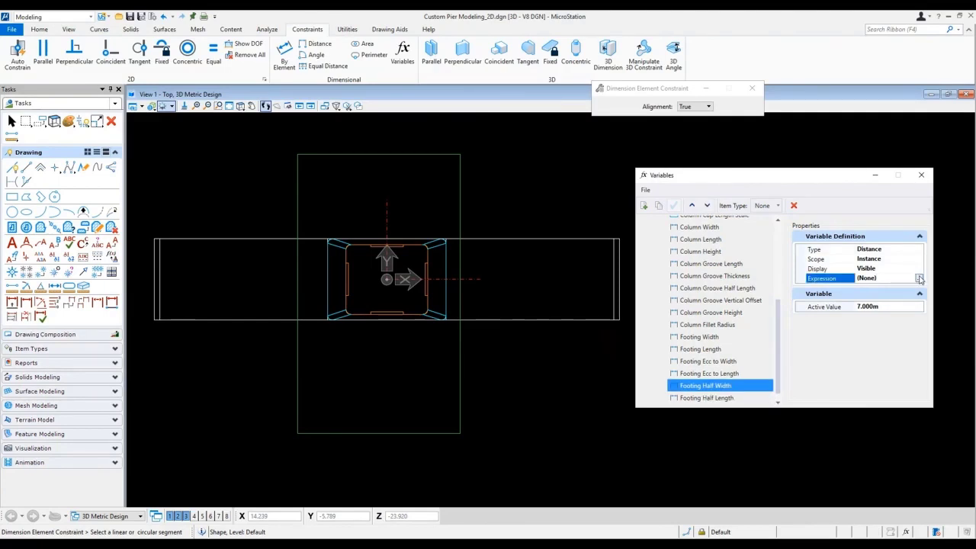
pyautogui.click(919, 278)
pyautogui.scroll(-6, 648, 305)
pyautogui.doubleClick(653, 316)
pyautogui.click(751, 207)
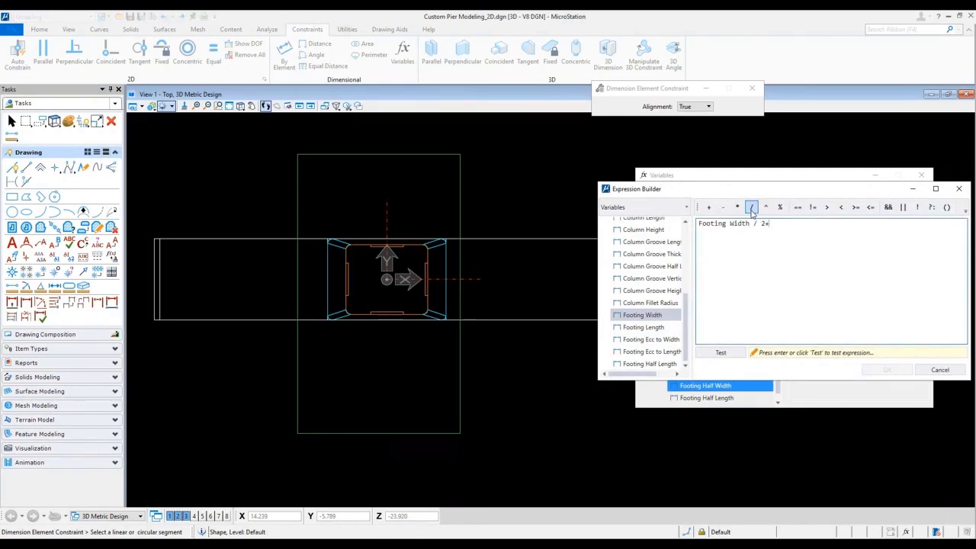
pyautogui.doubleClick(651, 339)
pyautogui.click(721, 353)
pyautogui.click(886, 369)
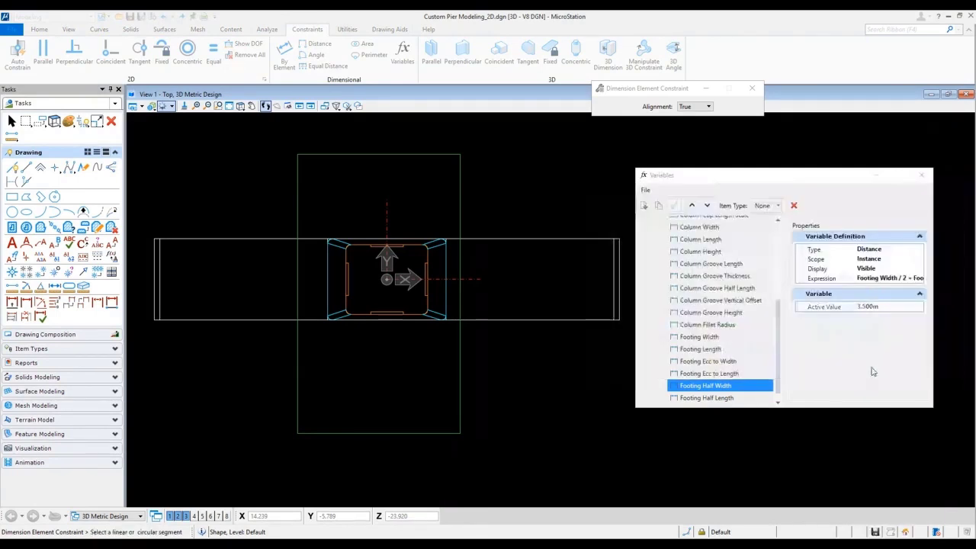
# Define the expression of Footing Half Length as Footing Length / 2 + Footing Ecc to Length, and test it.
pyautogui.click(724, 373)
pyautogui.click(720, 397)
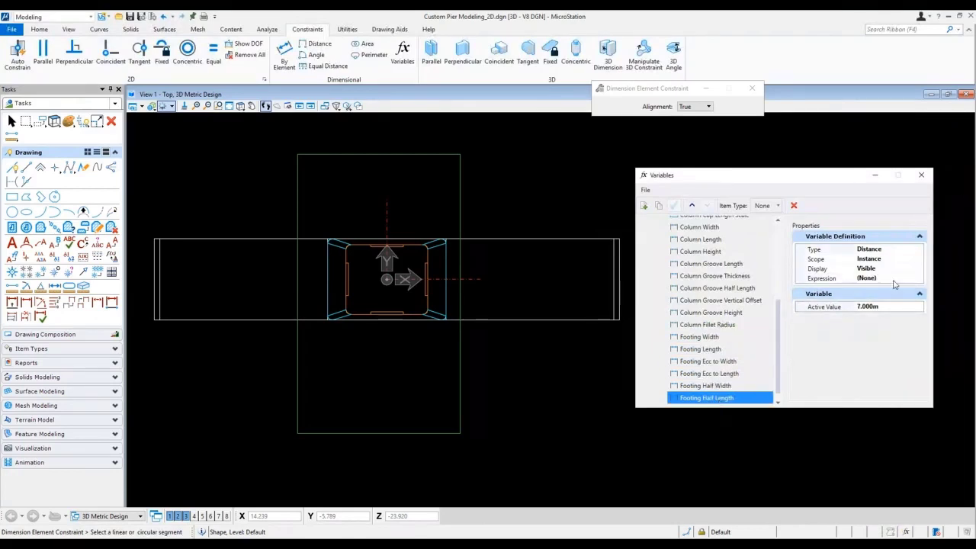
pyautogui.click(895, 279)
pyautogui.click(919, 280)
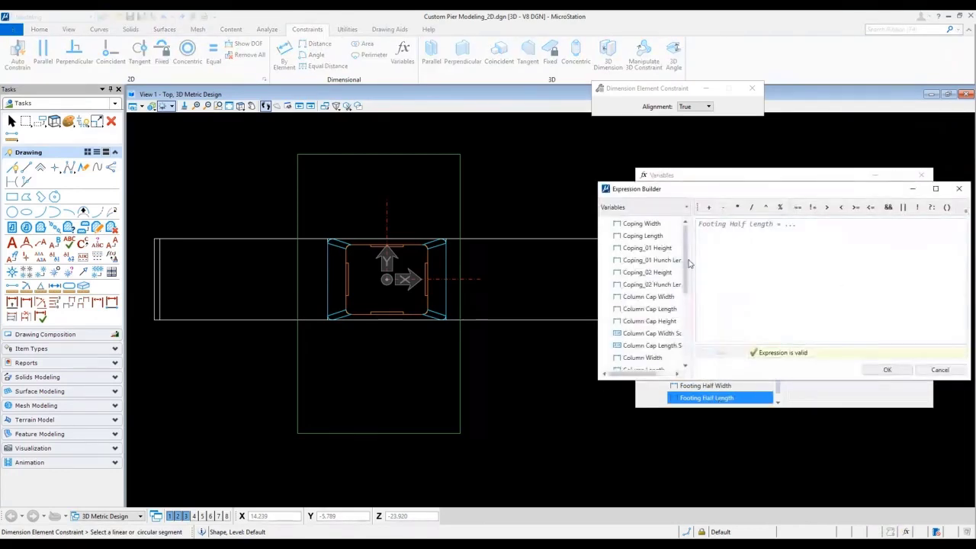
pyautogui.moveTo(688, 259); pyautogui.dragTo(687, 341)
pyautogui.doubleClick(642, 327)
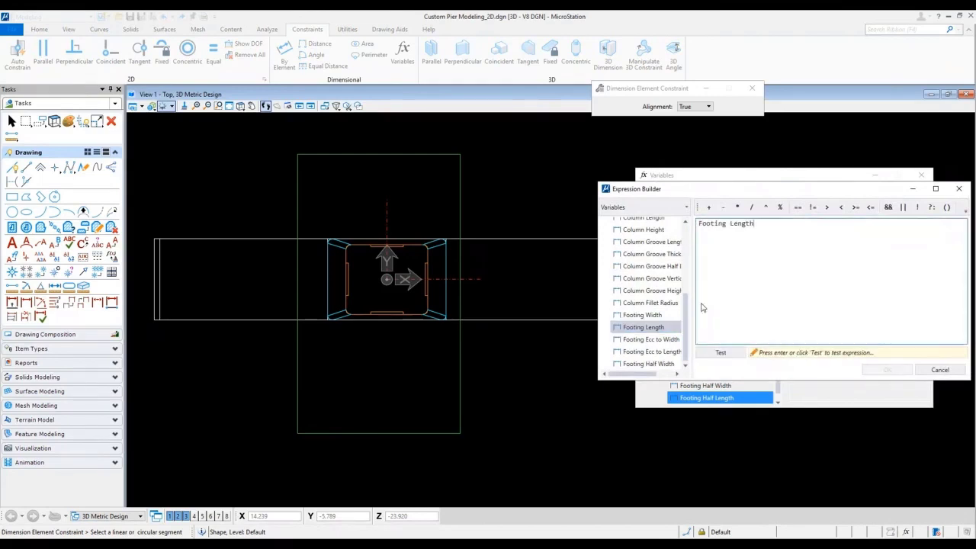
pyautogui.click(751, 207)
pyautogui.write('2+')
pyautogui.doubleClick(652, 352)
pyautogui.click(721, 353)
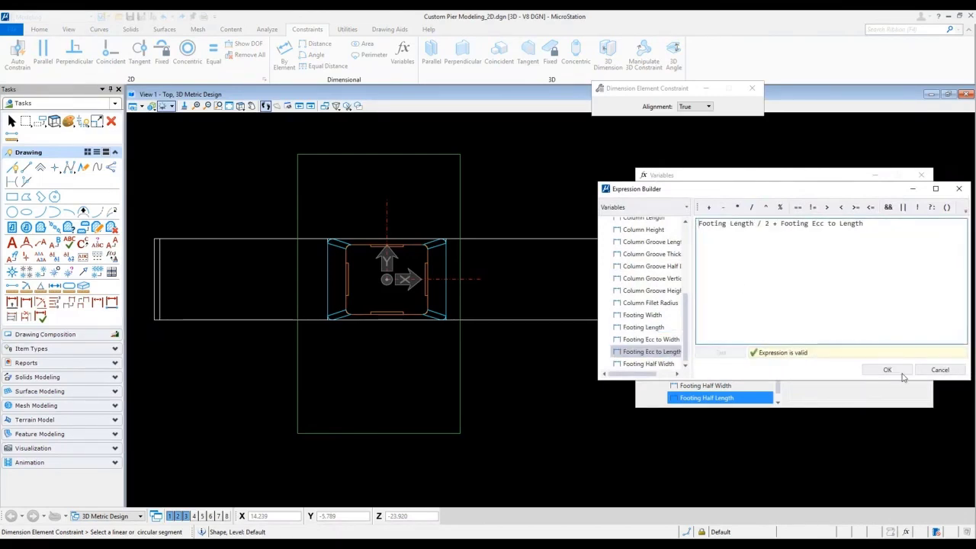
pyautogui.click(888, 370)
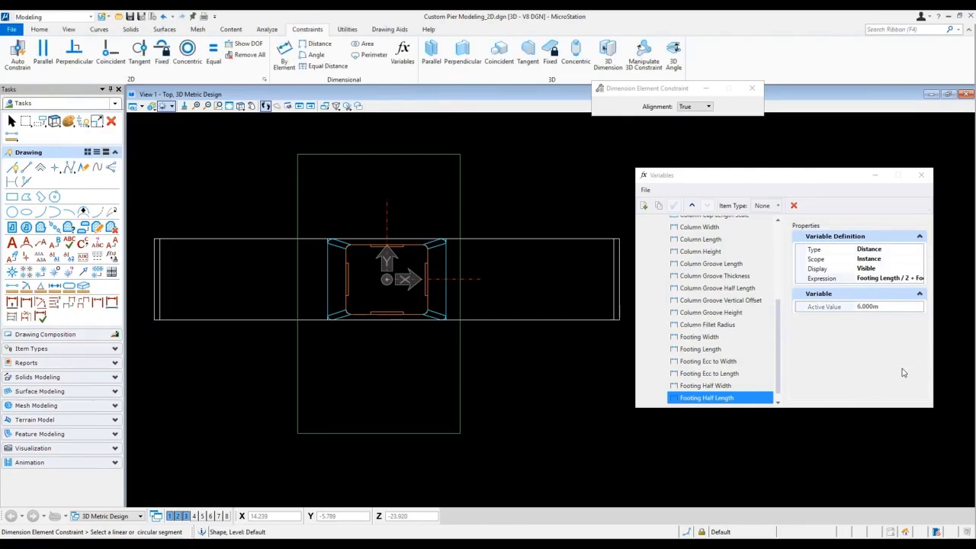
# Add a distance constraint between the footing rectangle's long edge and the Y-direction guide line, driven by the Footing Half Width variable.
pyautogui.click(314, 43)
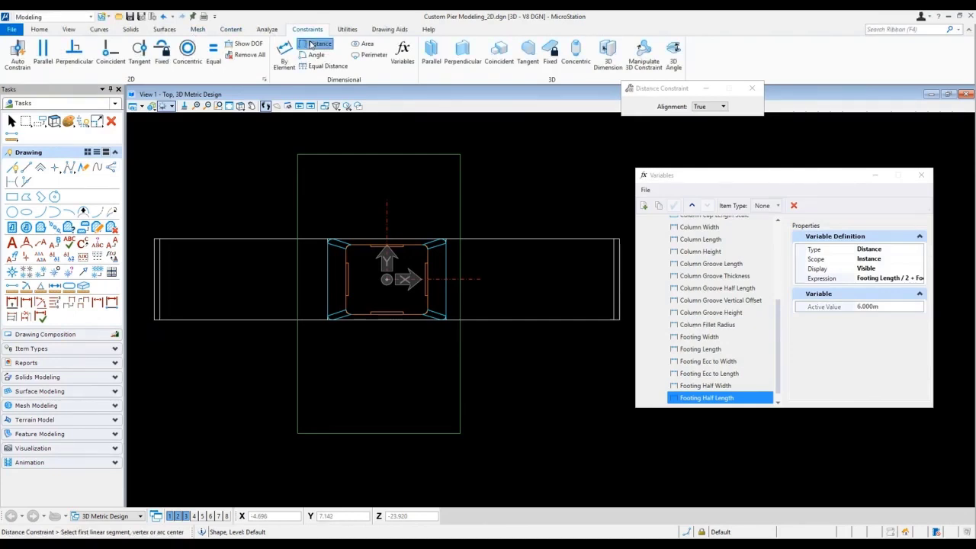
pyautogui.click(298, 212)
pyautogui.click(385, 213)
pyautogui.click(362, 214)
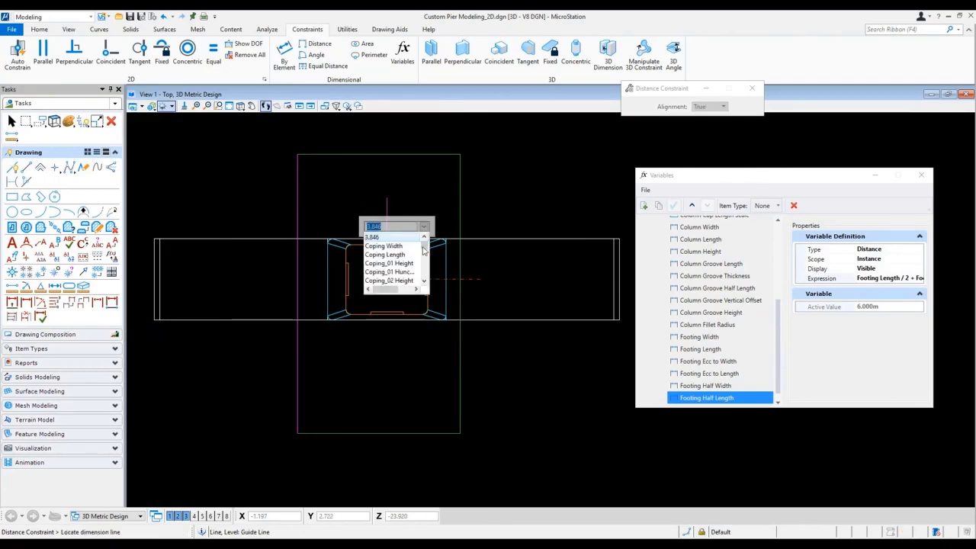
pyautogui.moveTo(425, 246); pyautogui.dragTo(425, 281)
pyautogui.click(391, 272)
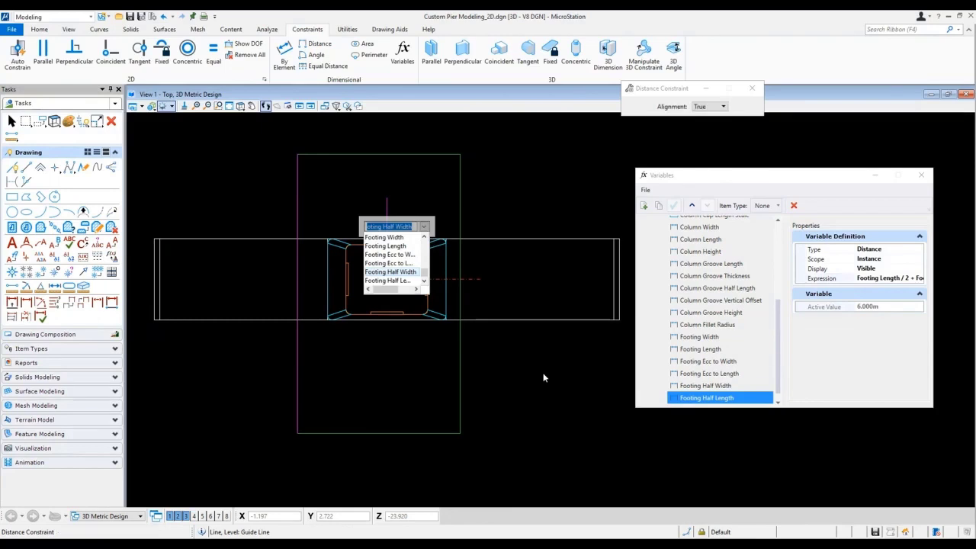
pyautogui.press('Return')
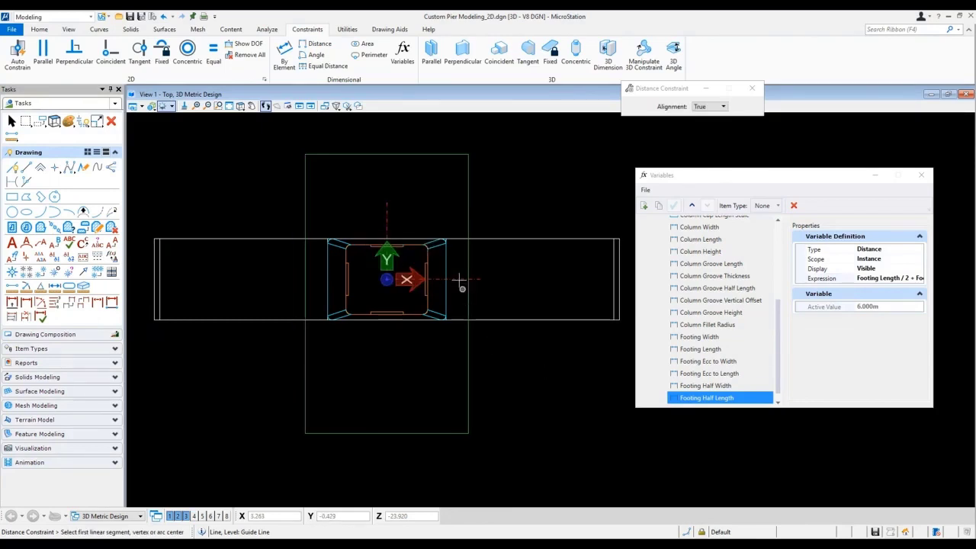
# Add a distance constraint between the footing rectangle's short edge and the X-direction guide line, driven by the Footing Half Length variable.
pyautogui.click(456, 429)
pyautogui.click(525, 425)
pyautogui.moveTo(592, 456); pyautogui.dragTo(592, 494)
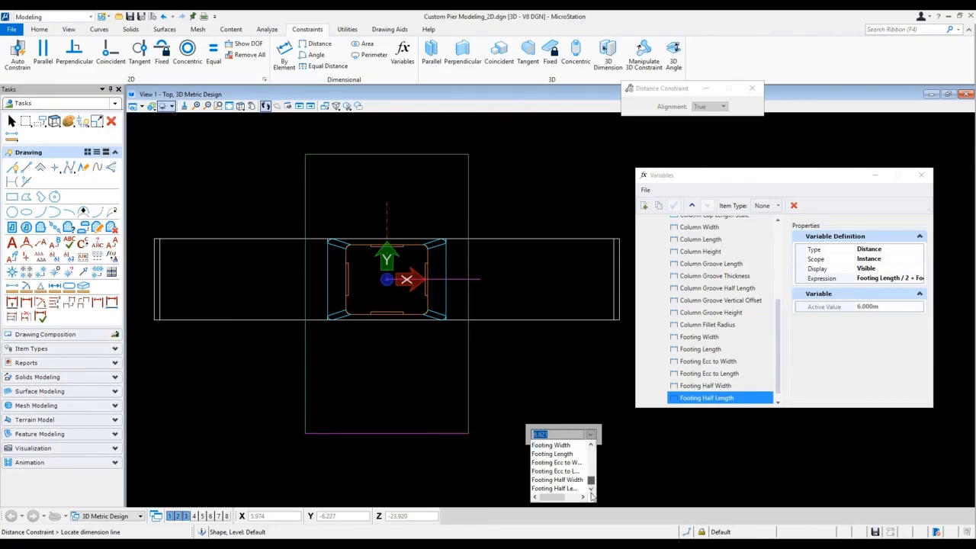
pyautogui.click(573, 488)
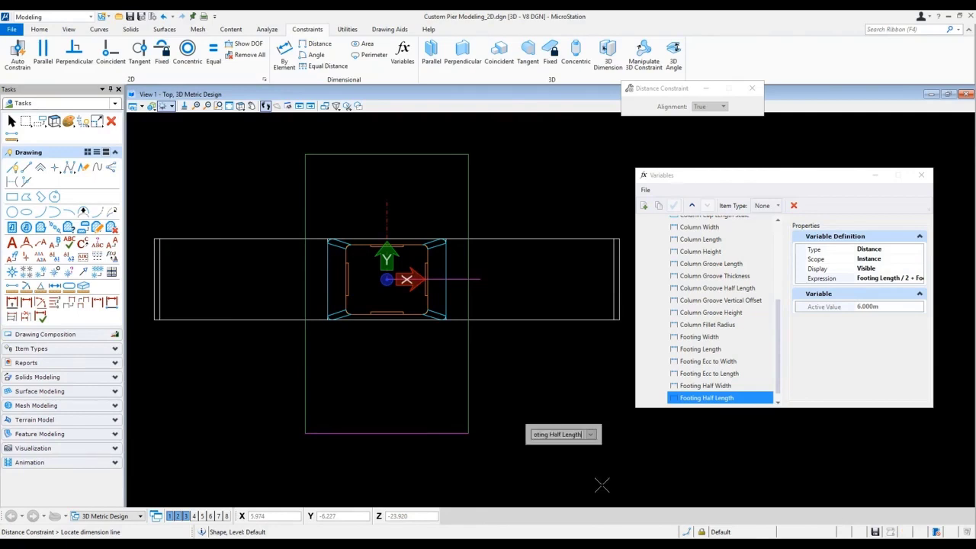
pyautogui.click(659, 478)
# Set the display of the Footing Half Width and Footing Half Length variables to Hidden.
pyautogui.click(705, 385)
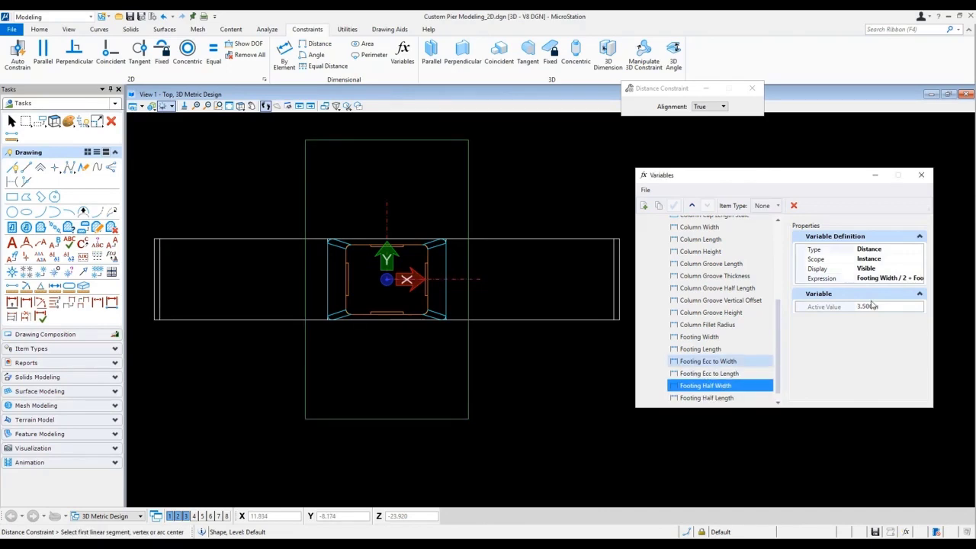
pyautogui.click(904, 268)
pyautogui.click(919, 269)
pyautogui.click(884, 290)
pyautogui.click(731, 398)
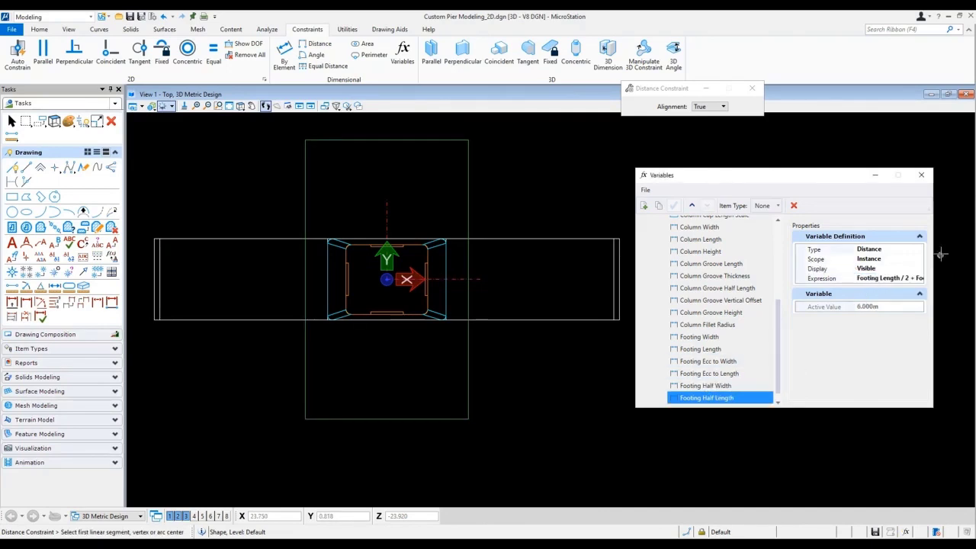
pyautogui.click(906, 269)
pyautogui.click(918, 268)
pyautogui.click(875, 291)
# Test the footing's response by setting Footing Ecc to Width to 1, and return its active value to 0.
pyautogui.click(709, 361)
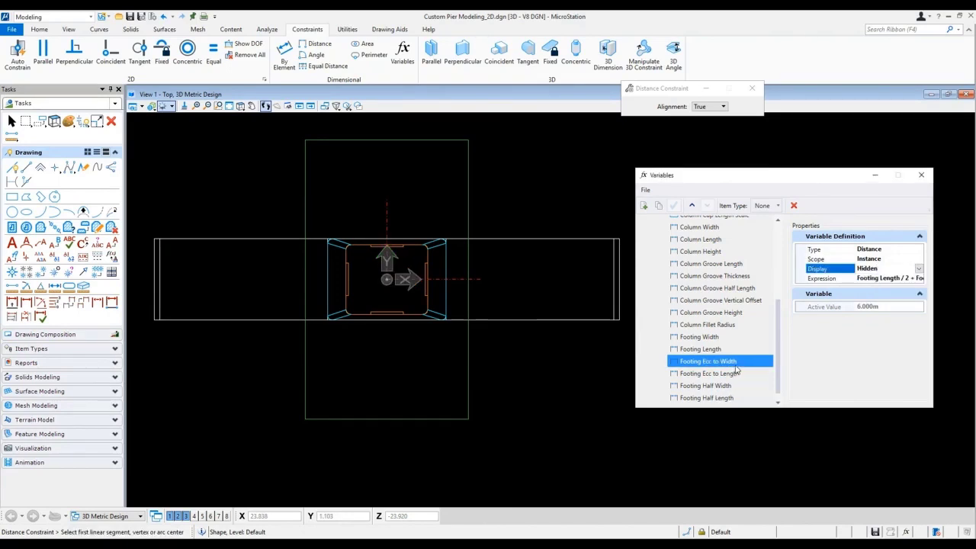
pyautogui.click(885, 307)
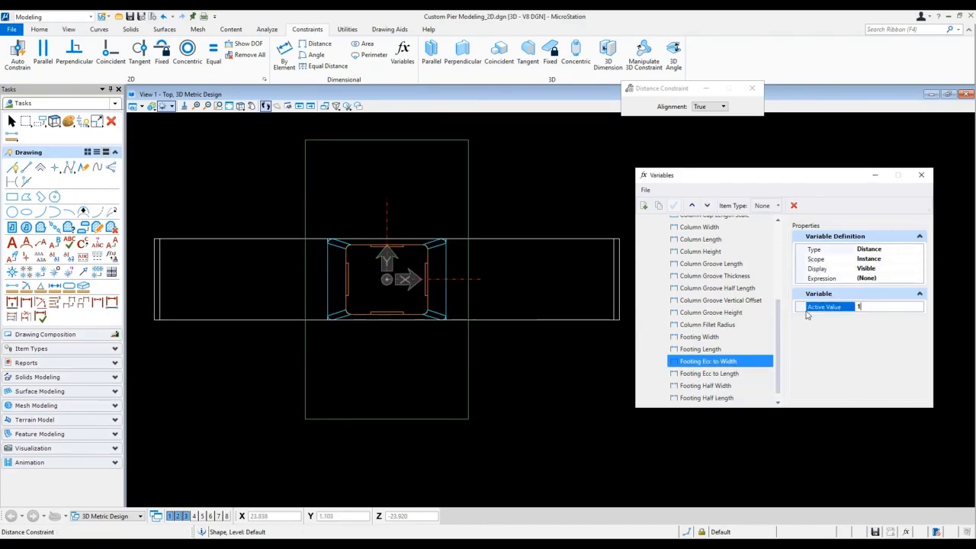
pyautogui.press('Return')
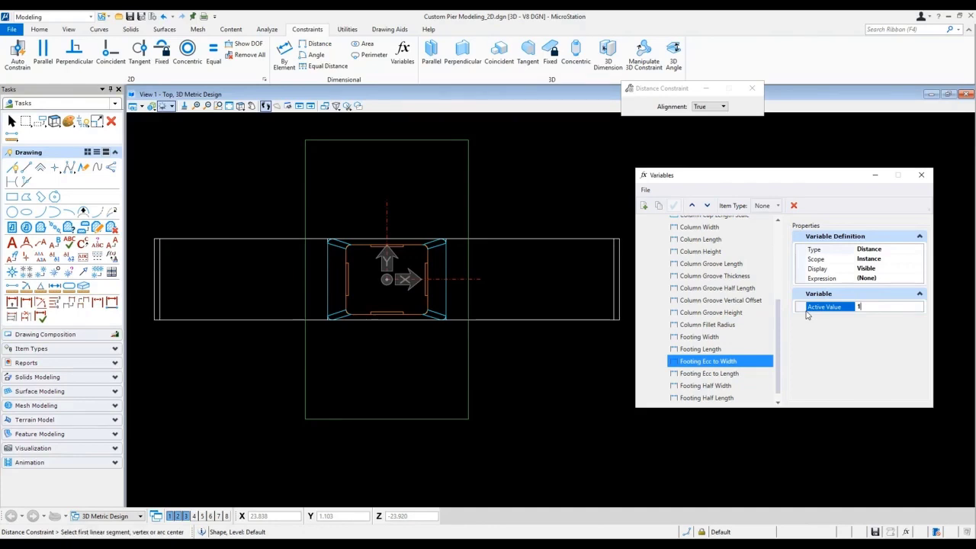
pyautogui.click(879, 306)
pyautogui.write('0')
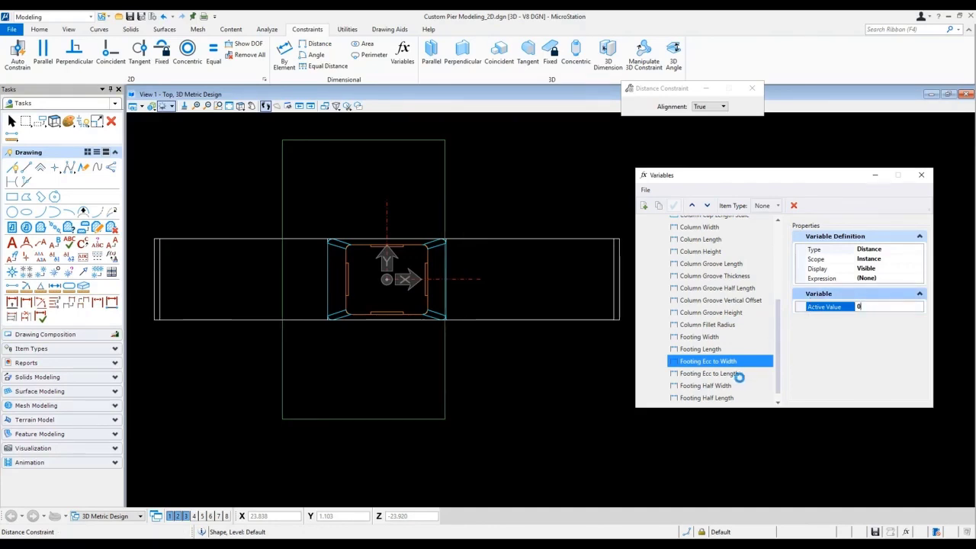
pyautogui.press('Return')
# Set the active value of Footing Ecc to Length to -0.5.
pyautogui.click(713, 374)
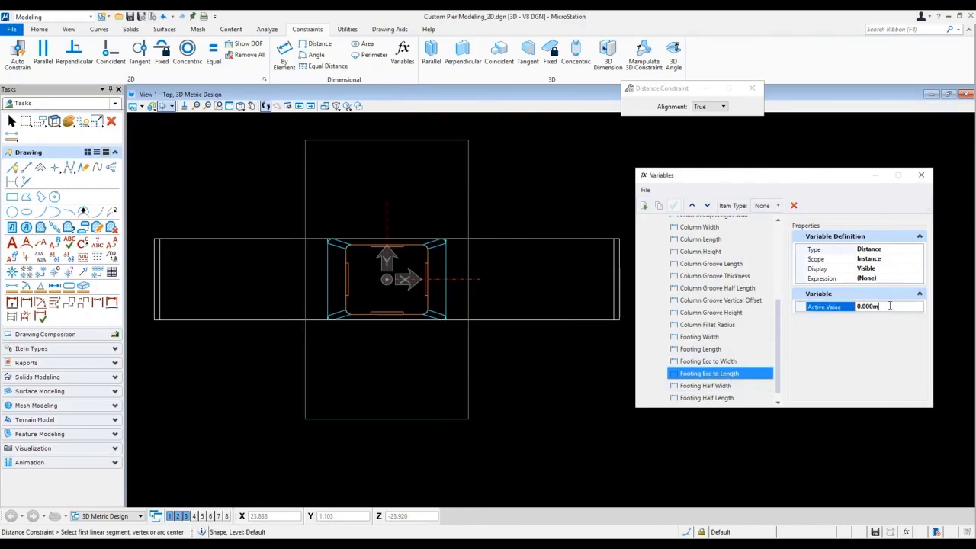
pyautogui.click(889, 306)
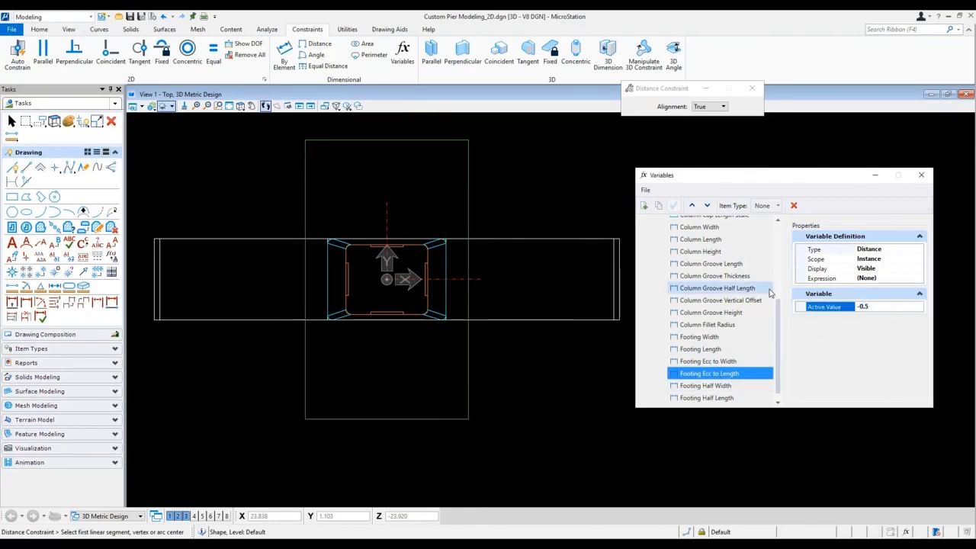
pyautogui.press('Return')
# In an isometric view, move the footing rectangle 14 m vertically down towards the column base.
pyautogui.rightClick(568, 369)
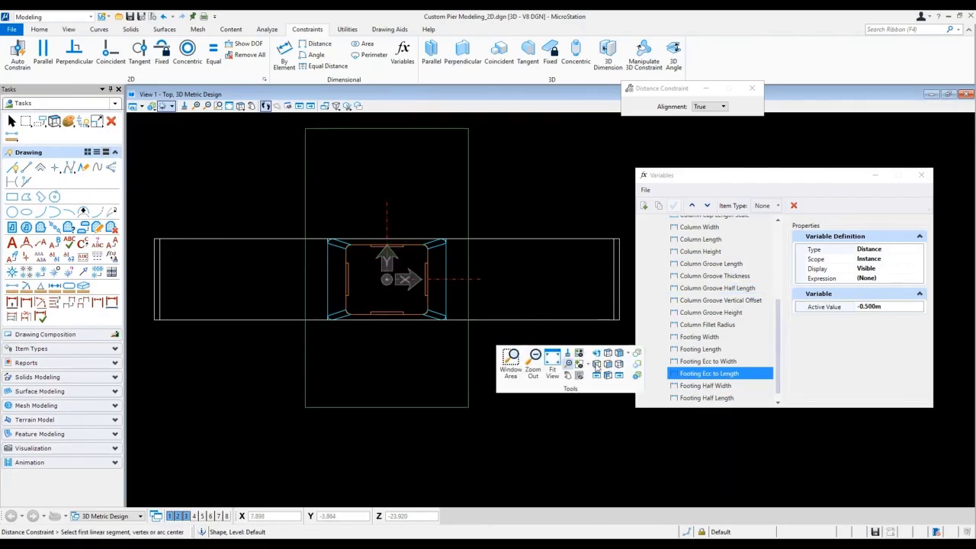
pyautogui.click(617, 352)
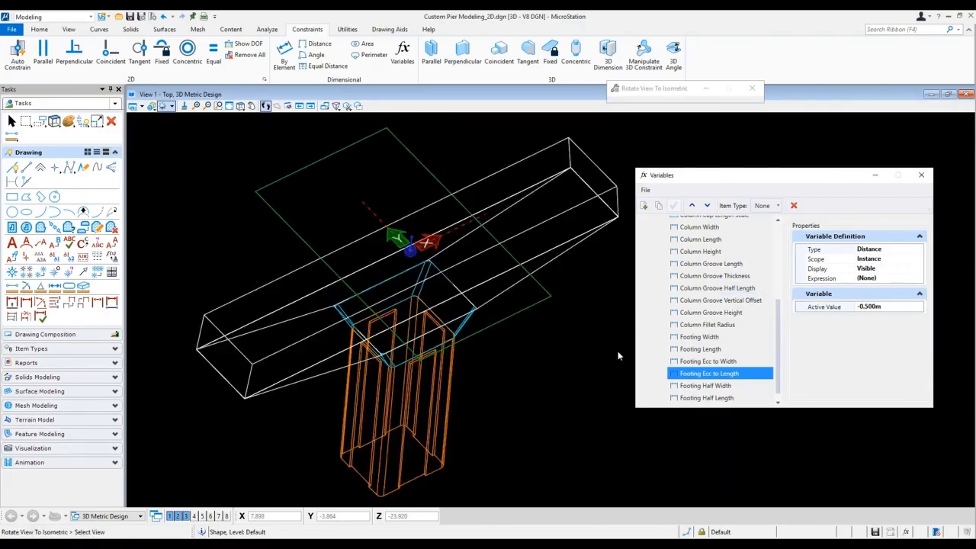
pyautogui.moveTo(580, 344); pyautogui.dragTo(554, 309, button='middle')
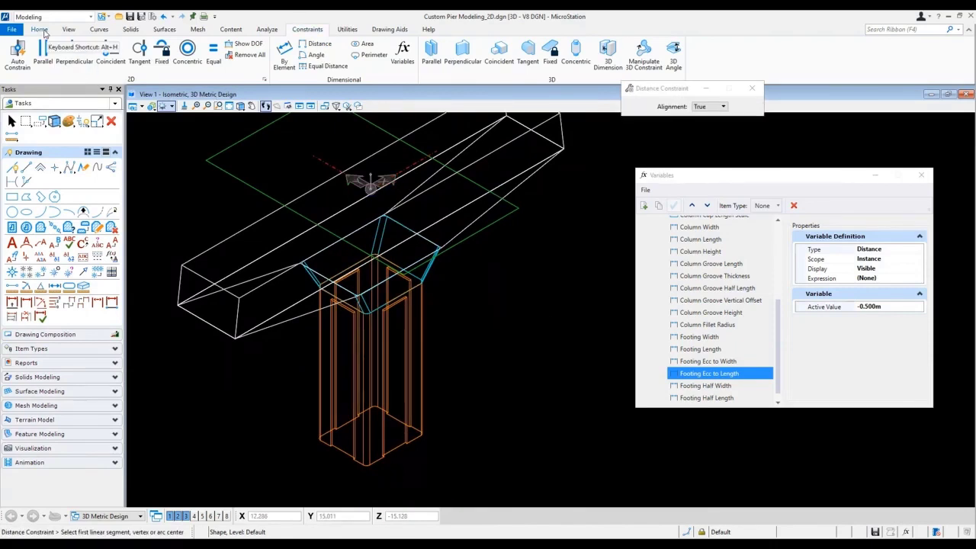
pyautogui.click(44, 31)
pyautogui.click(501, 57)
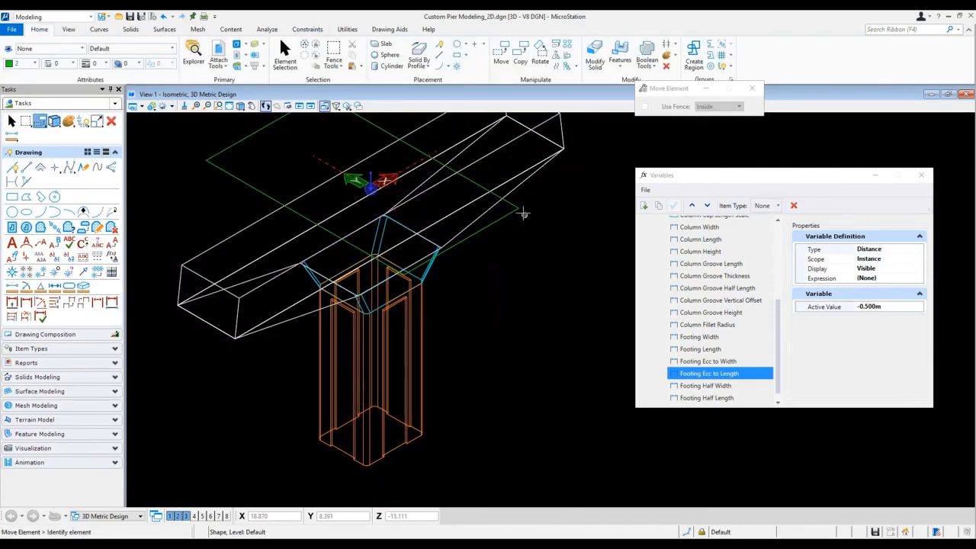
pyautogui.click(520, 207)
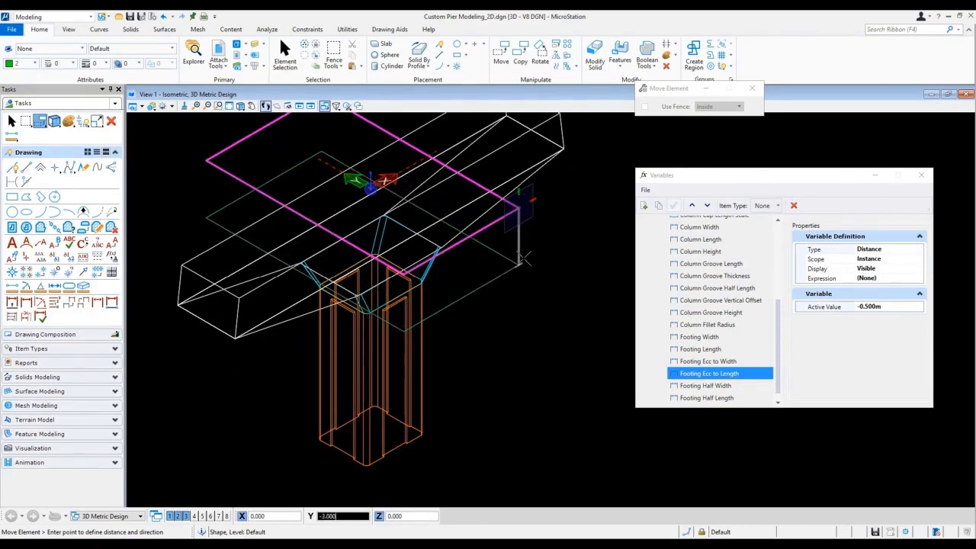
pyautogui.write('14')
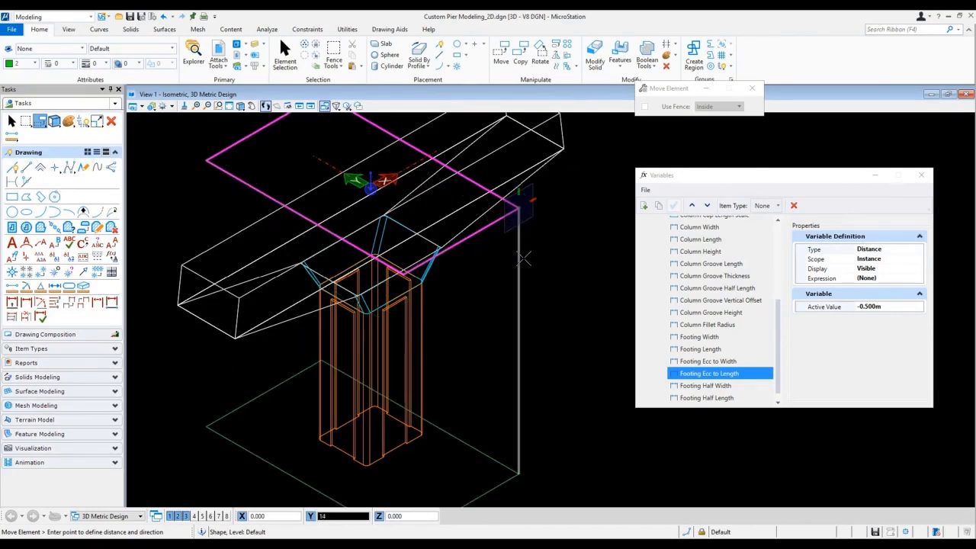
pyautogui.click(524, 258)
pyautogui.keyDown('shift'); pyautogui.moveTo(529, 326); pyautogui.dragTo(501, 307, button='middle'); pyautogui.keyUp('shift')
# Add a 3D dimension constraint from the column's top face to the footing profile, driven by the Column Height variable.
pyautogui.click(313, 32)
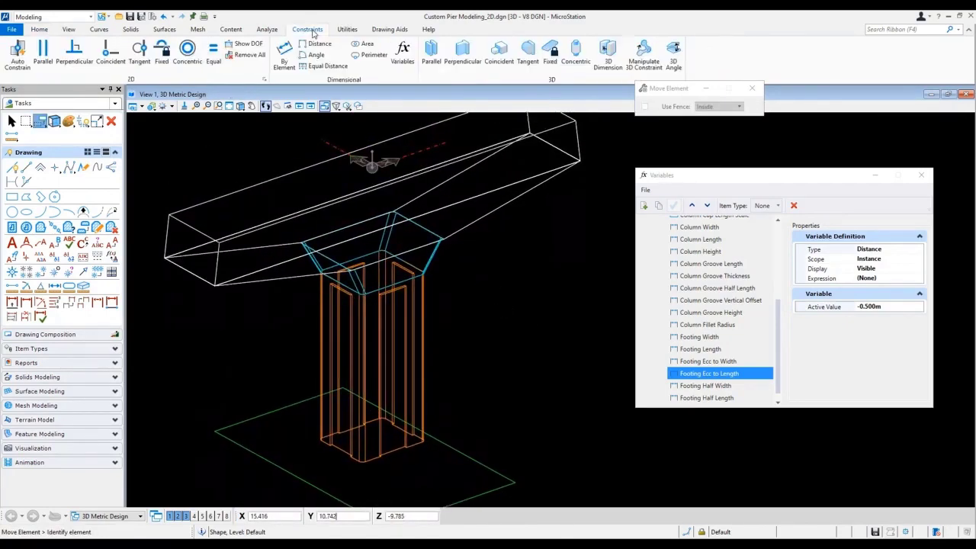
pyautogui.click(608, 53)
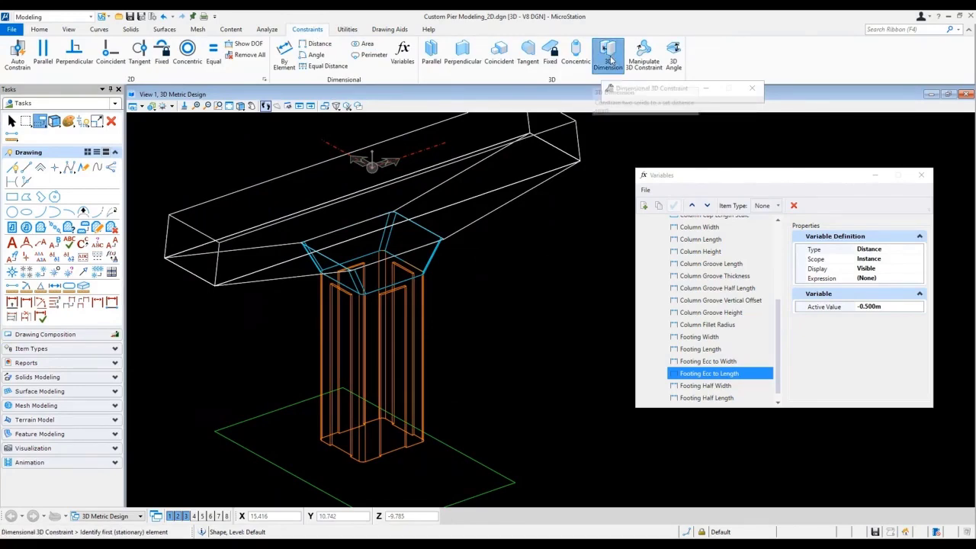
pyautogui.scroll(5, 414, 292)
pyautogui.click(441, 268)
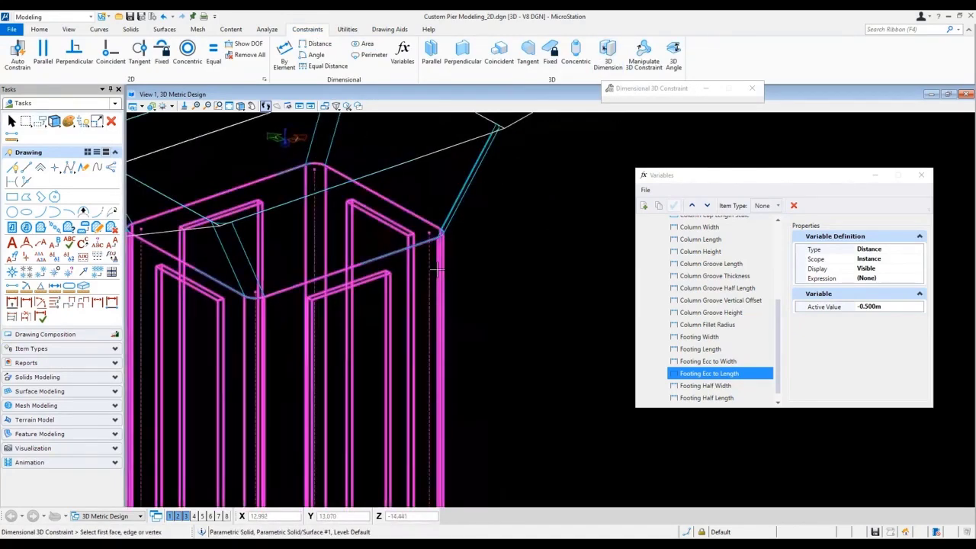
pyautogui.click(332, 237)
pyautogui.scroll(-5, 444, 252)
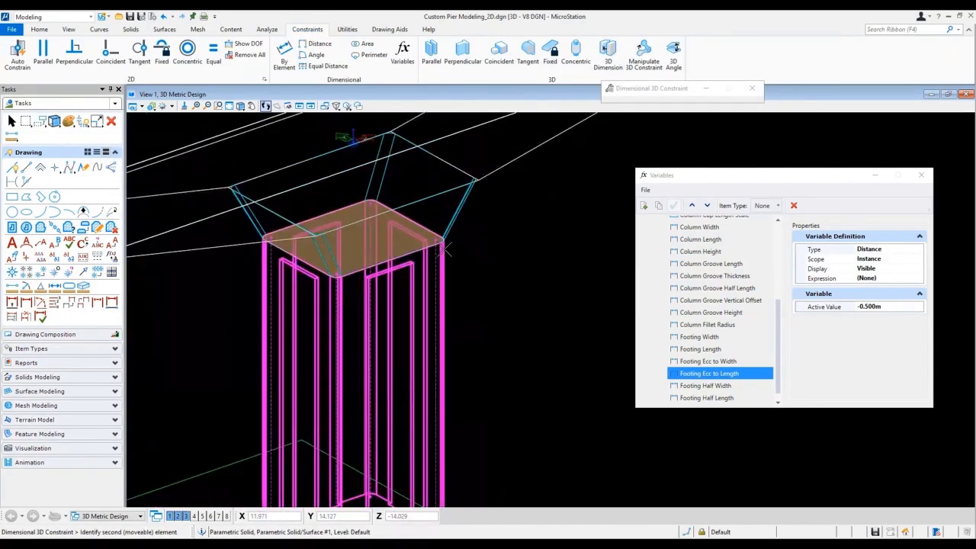
pyautogui.click(438, 364)
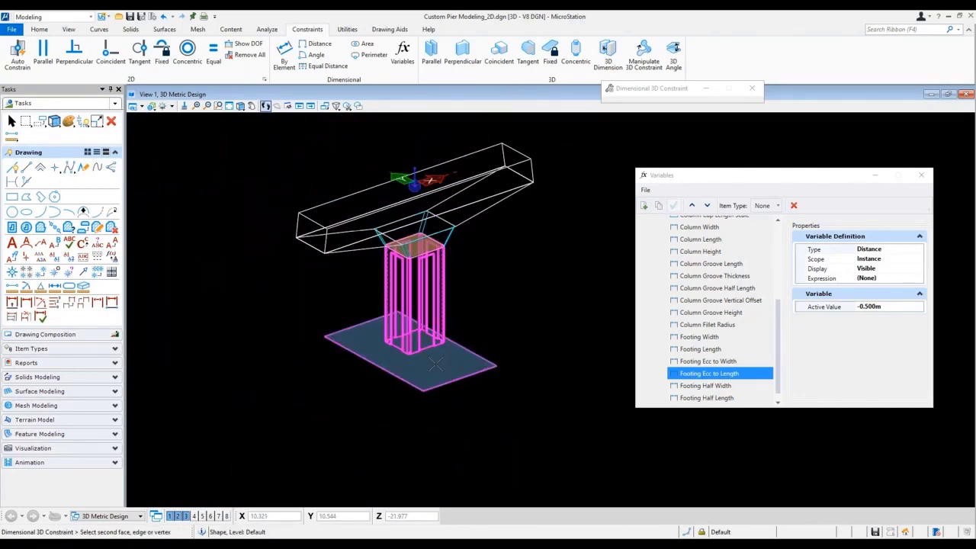
pyautogui.click(437, 365)
pyautogui.moveTo(497, 389); pyautogui.dragTo(495, 404)
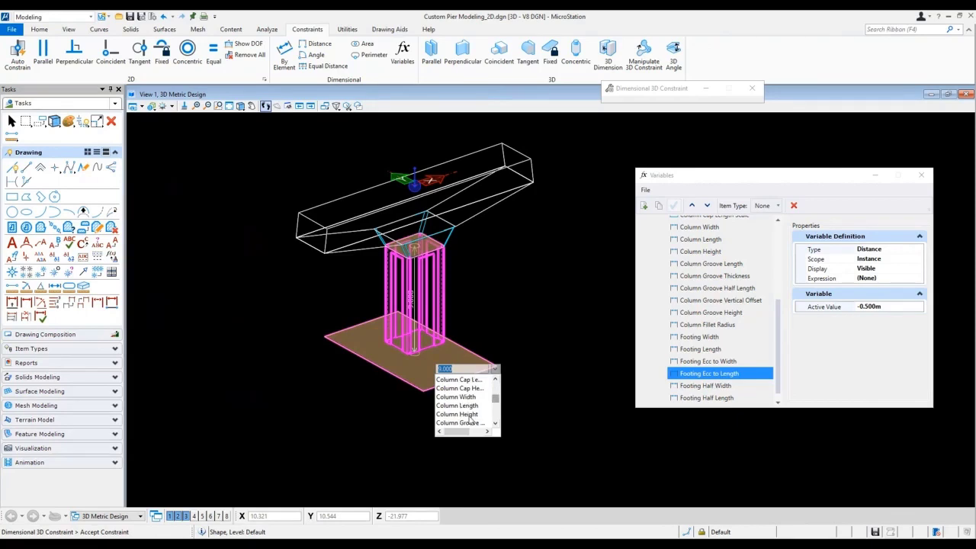
pyautogui.click(470, 418)
pyautogui.click(548, 414)
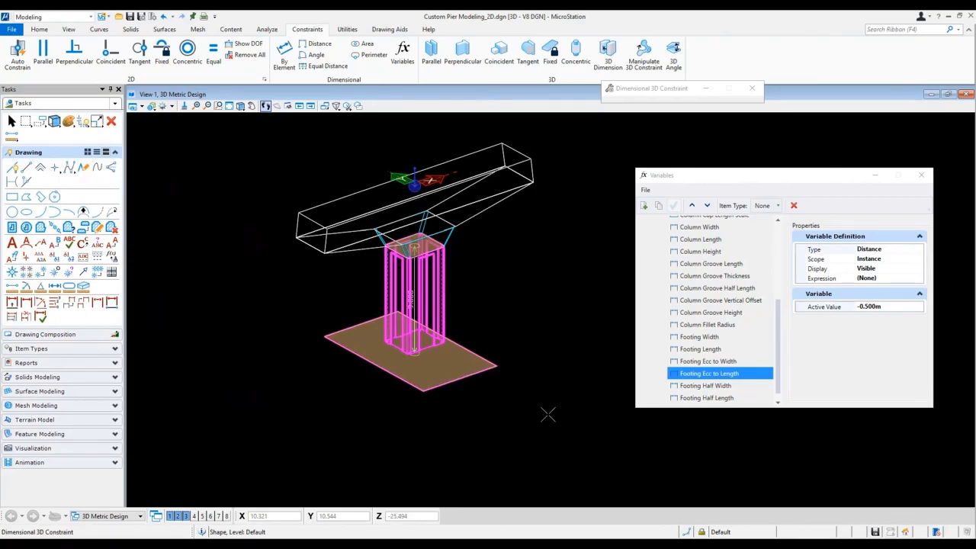
# In a front view, test the footing's response by setting Column Height to 10 m, and return its active value to 8 m.
pyautogui.rightClick(541, 378)
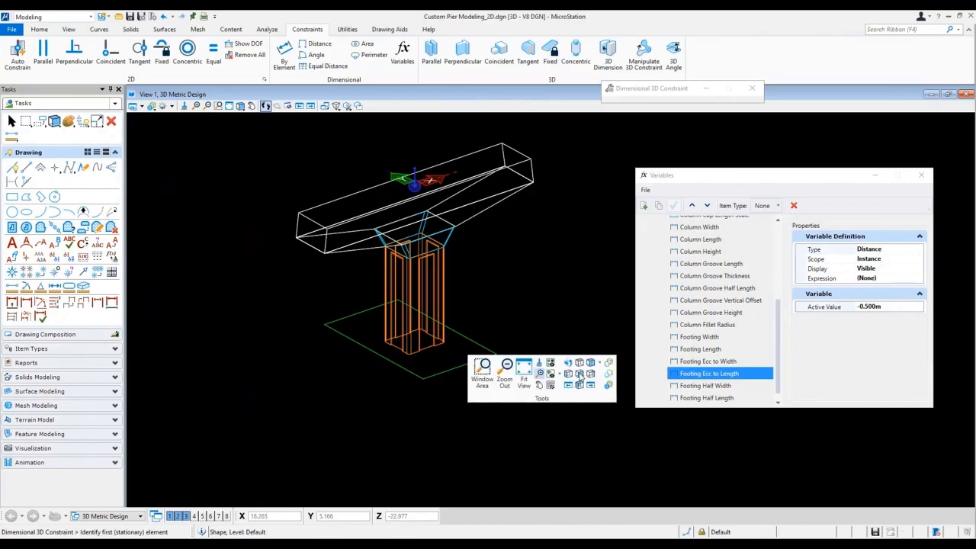
pyautogui.click(579, 372)
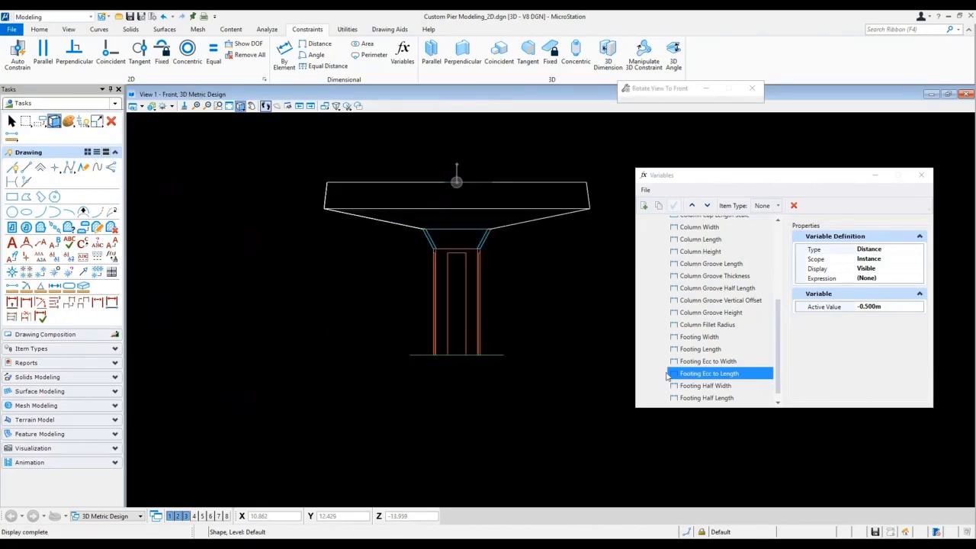
pyautogui.click(712, 251)
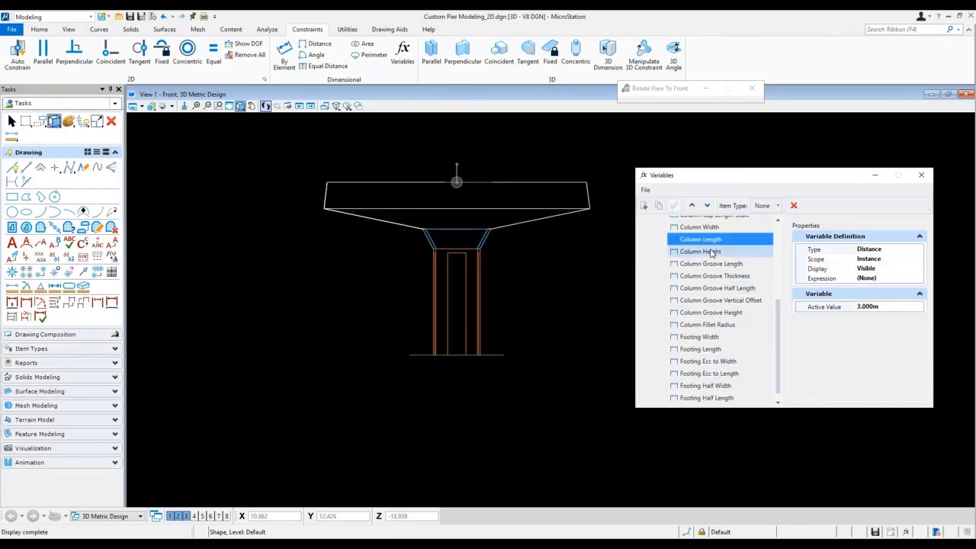
pyautogui.click(867, 307)
pyautogui.doubleClick(866, 307)
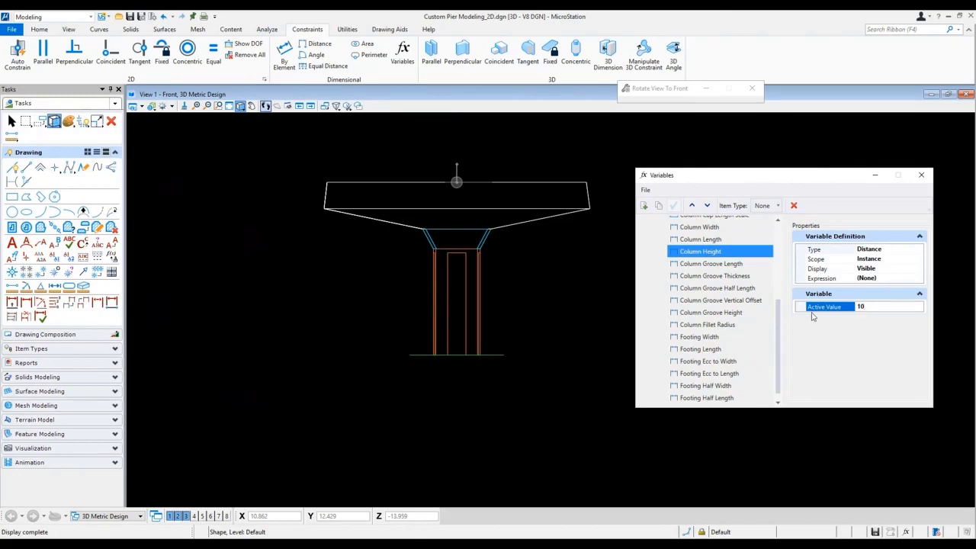
pyautogui.press('Return')
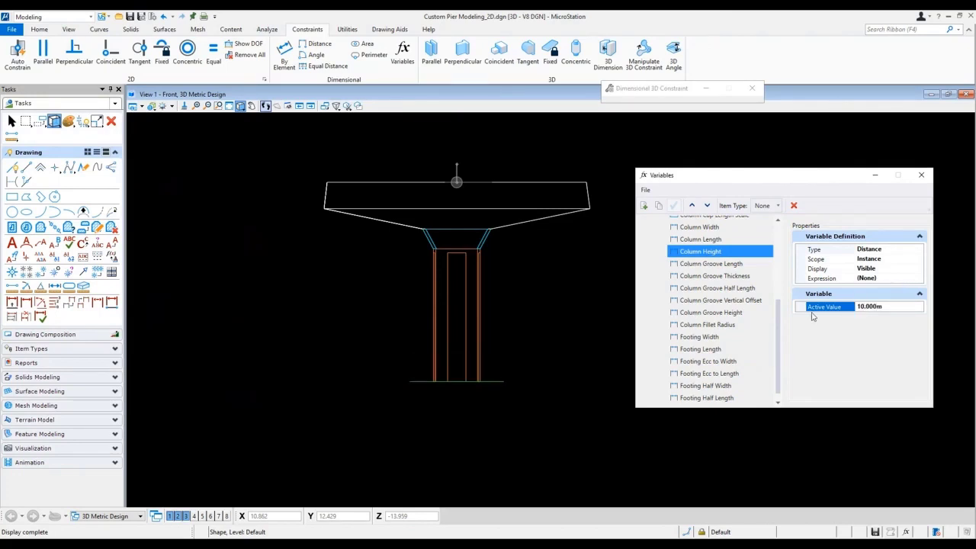
pyautogui.doubleClick(889, 305)
pyautogui.write('8')
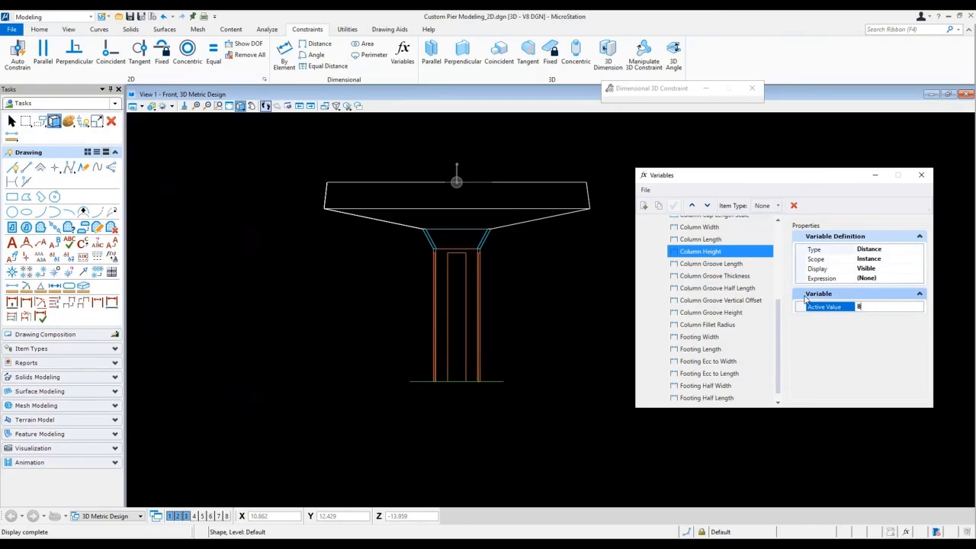
pyautogui.press('Return')
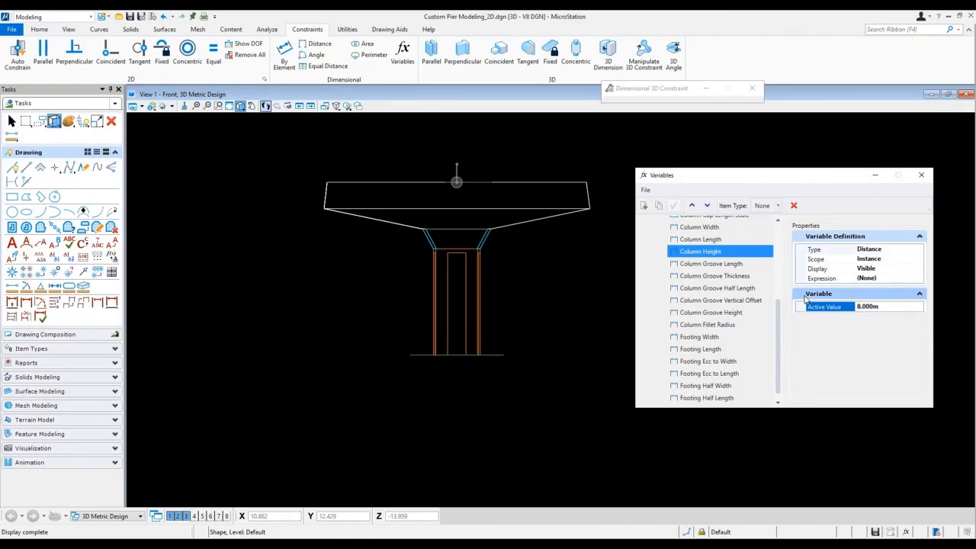
# In a top view, draw a pile circle about 1.25 m in diameter inside the footing rectangle, near its lower-left corner.
pyautogui.rightClick(546, 296)
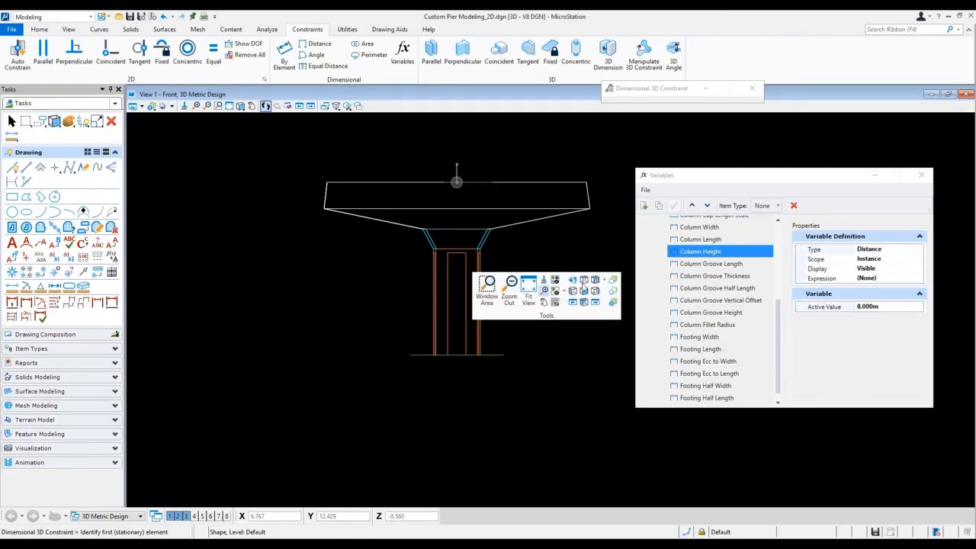
pyautogui.click(583, 280)
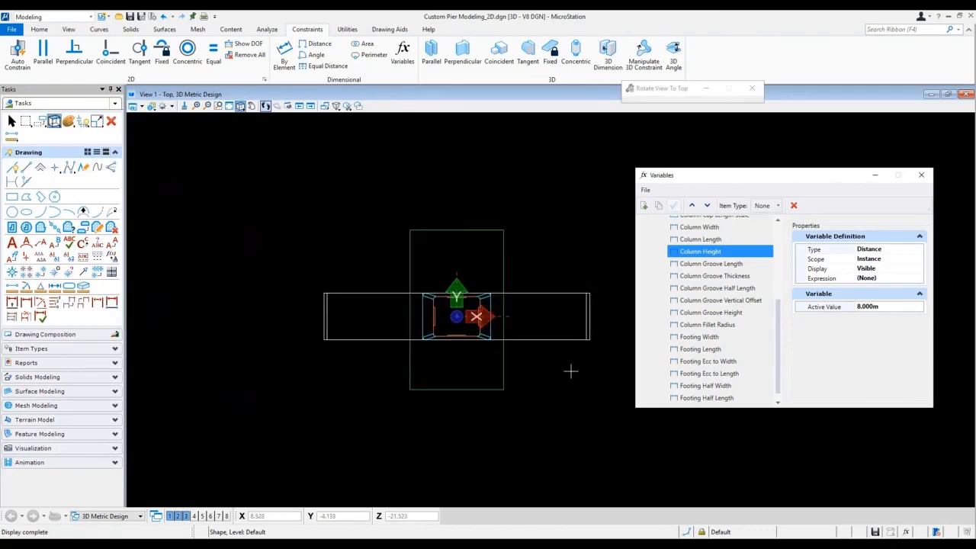
pyautogui.click(13, 211)
pyautogui.click(410, 356)
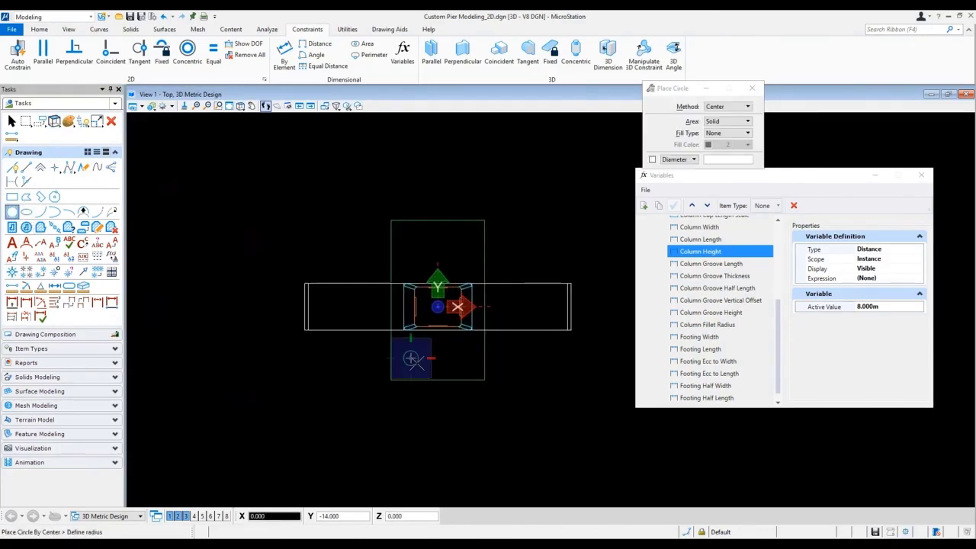
pyautogui.click(418, 357)
pyautogui.scroll(5, 426, 358)
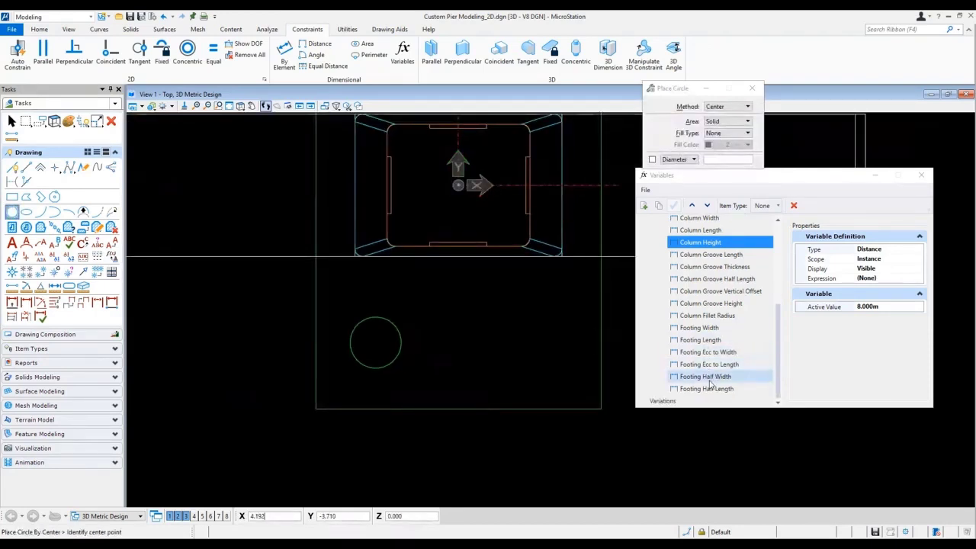
pyautogui.click(145, 108)
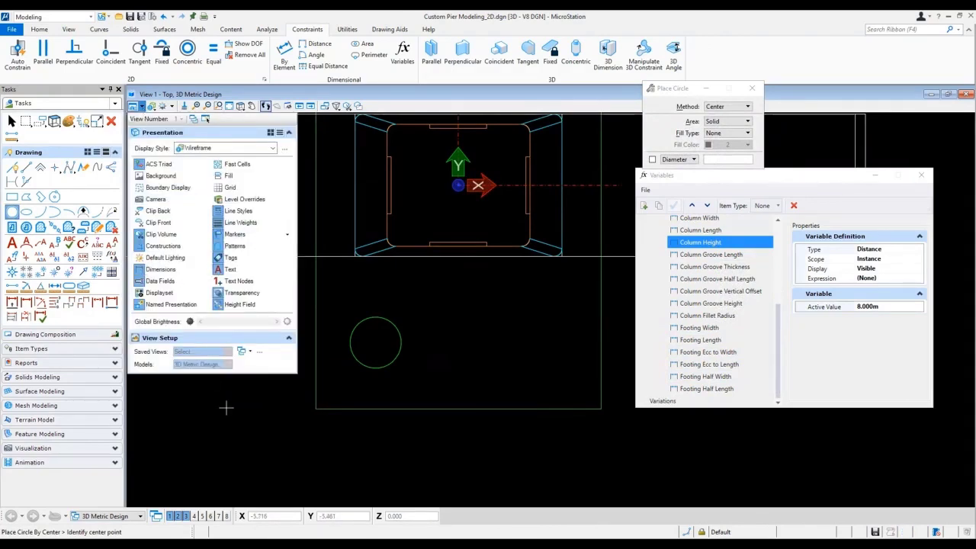
# Add a distance variable named Pile Diameter after Footing Half Length.
pyautogui.click(706, 388)
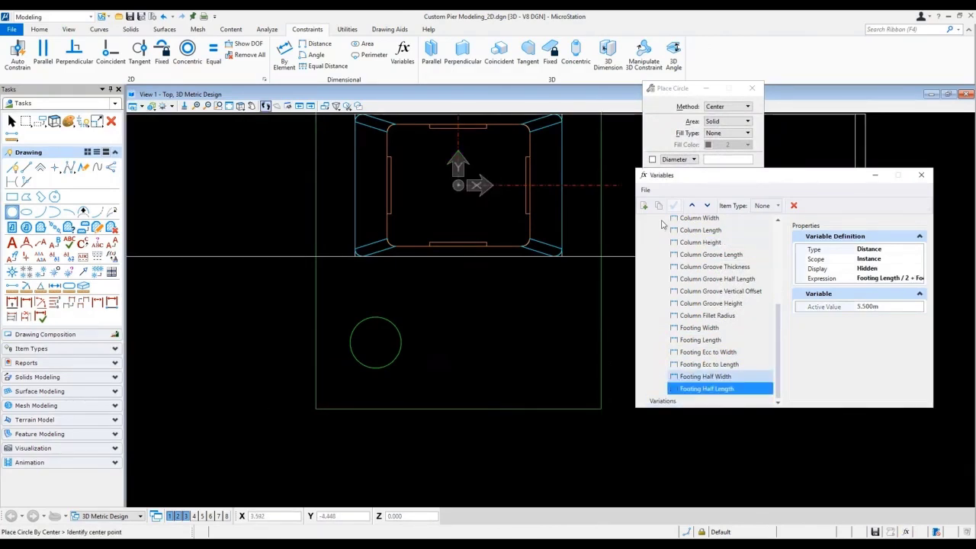
pyautogui.click(644, 206)
pyautogui.write('R')
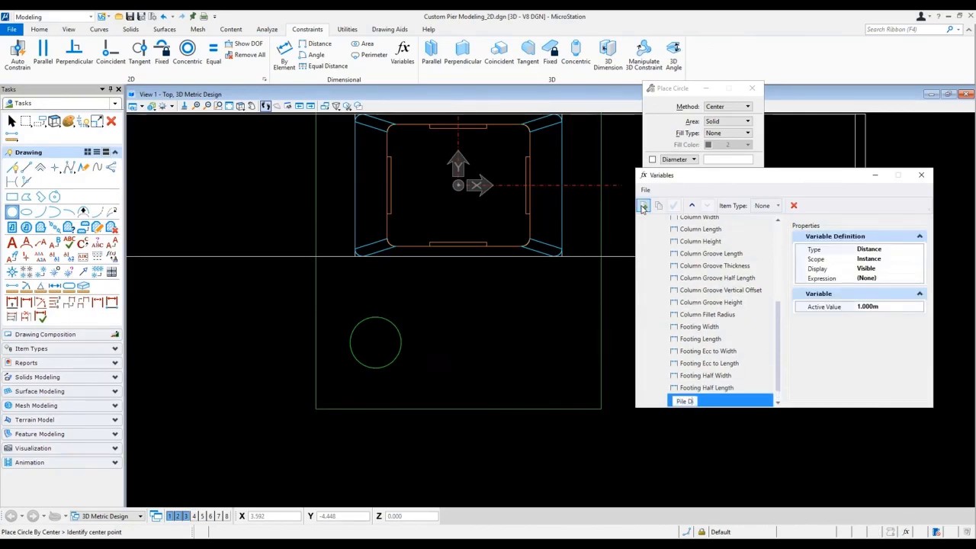
pyautogui.press('Return')
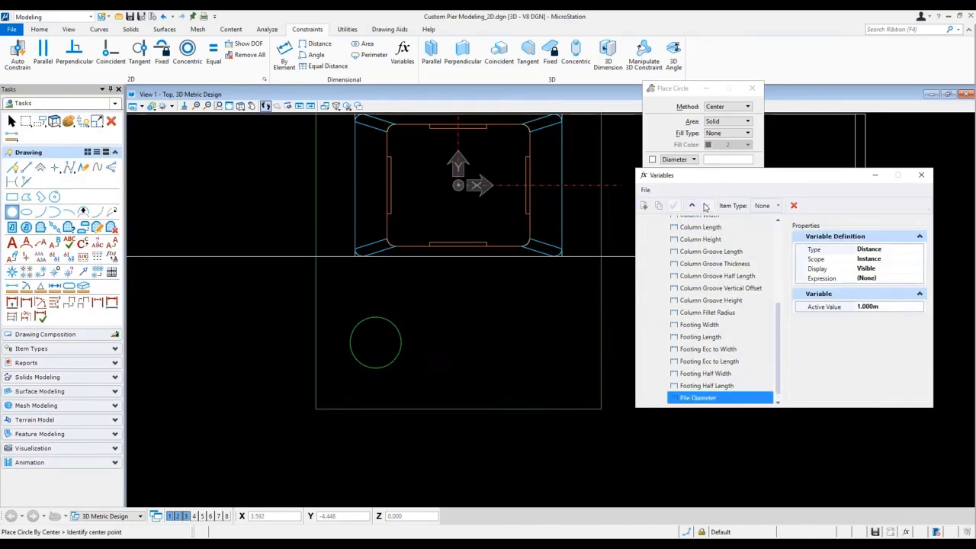
# Add a diameter dimension constraint to the pile circle, driven by the Pile Diameter variable.
pyautogui.click(284, 55)
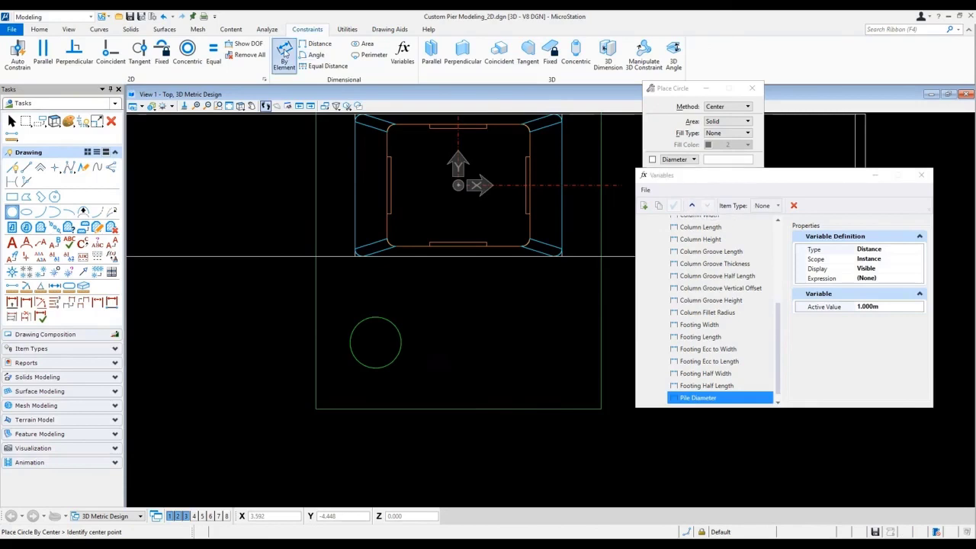
pyautogui.click(398, 341)
pyautogui.click(450, 355)
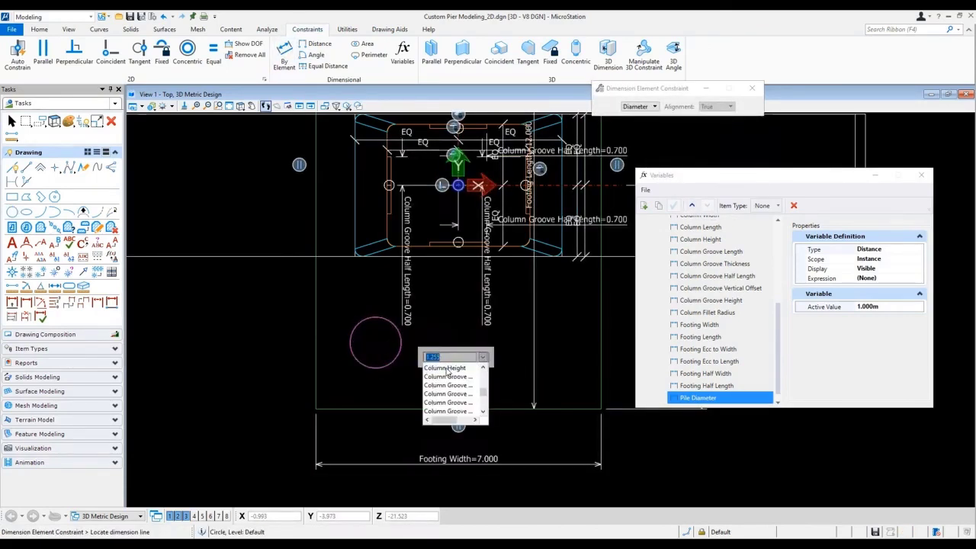
pyautogui.click(456, 411)
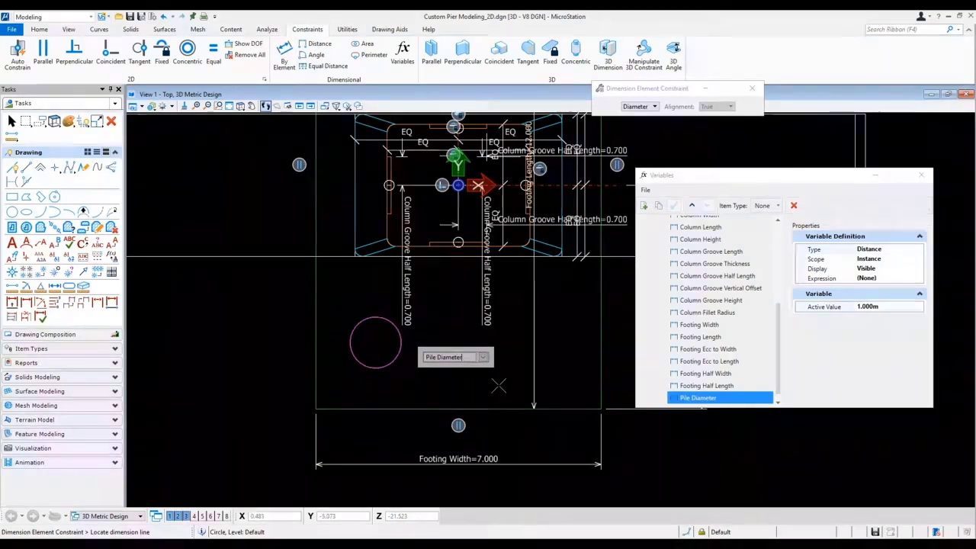
pyautogui.press('Return')
pyautogui.scroll(5, 381, 311)
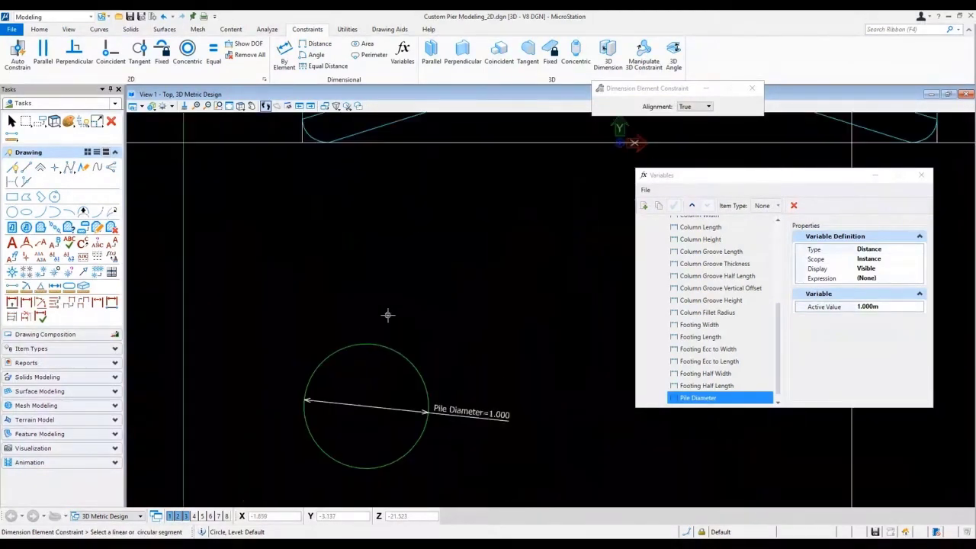
# Start a line with Guide Line as the active level and 3 as the active colour.
pyautogui.moveTo(387, 312); pyautogui.dragTo(384, 252, button='middle')
pyautogui.click(26, 167)
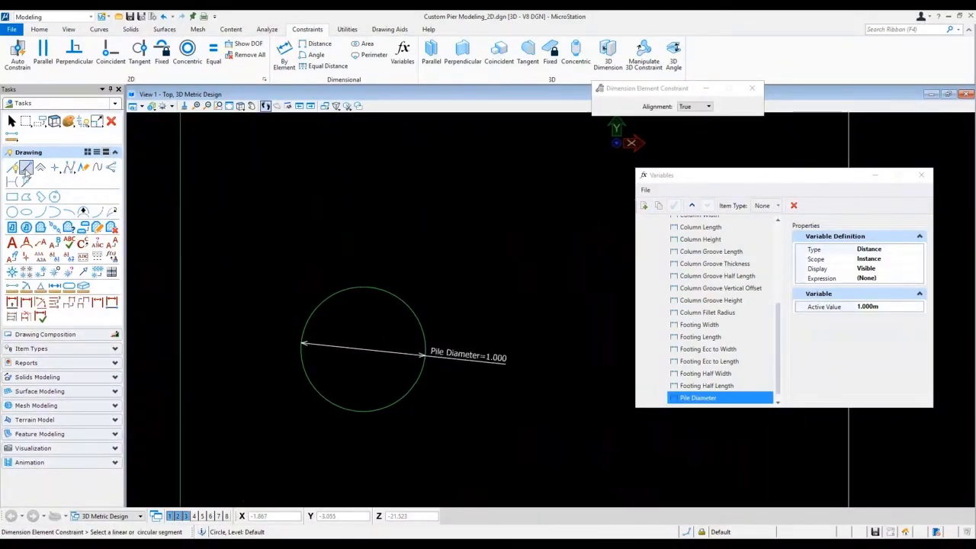
pyautogui.click(39, 29)
pyautogui.click(117, 49)
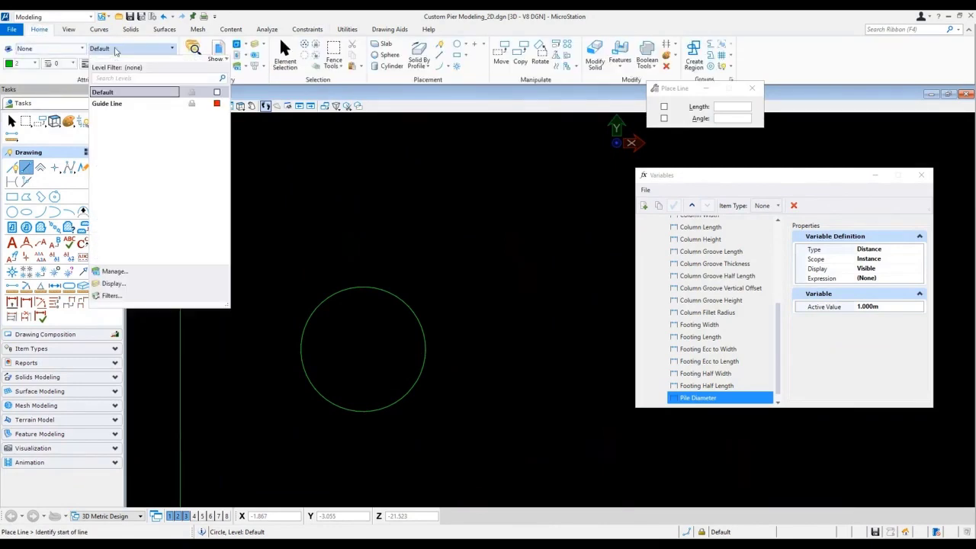
pyautogui.click(107, 103)
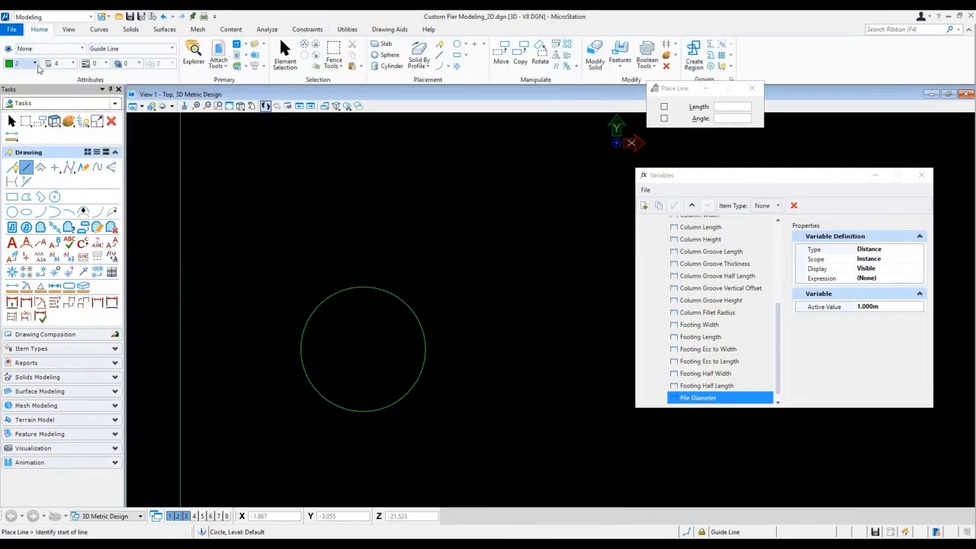
pyautogui.click(34, 63)
pyautogui.click(48, 68)
# Draw four guide lines from the pile circle's centre, running up, right, down and left past its circumference.
pyautogui.click(363, 349)
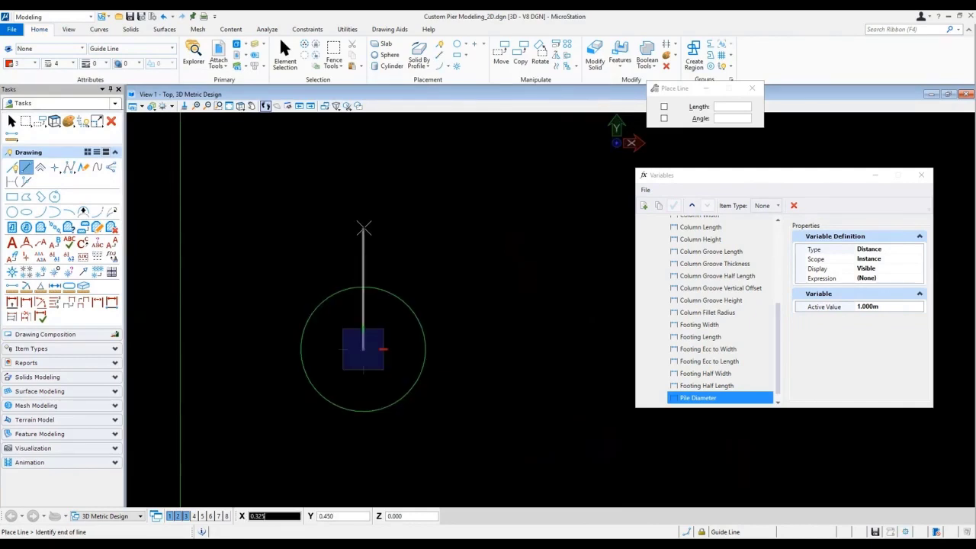
pyautogui.click(364, 227)
pyautogui.click(363, 349)
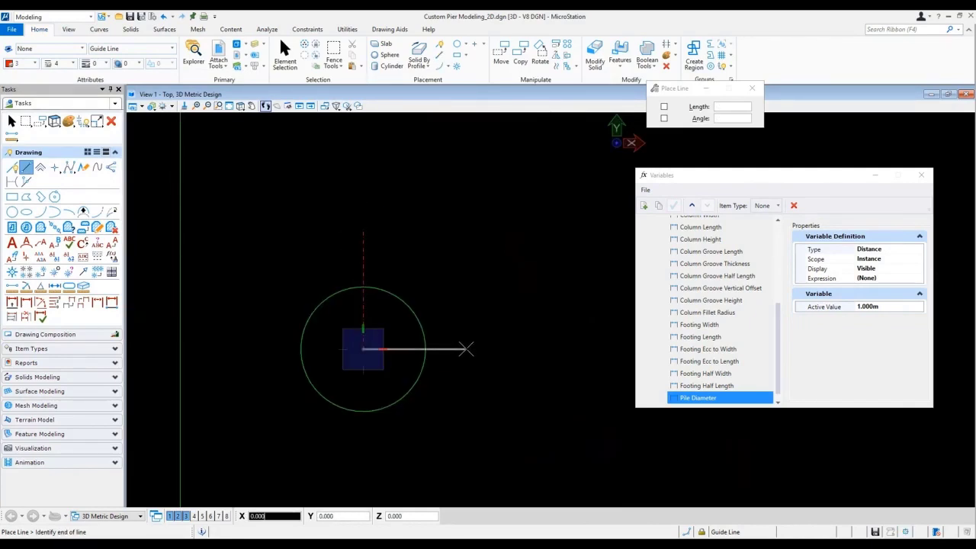
pyautogui.click(466, 350)
pyautogui.click(364, 349)
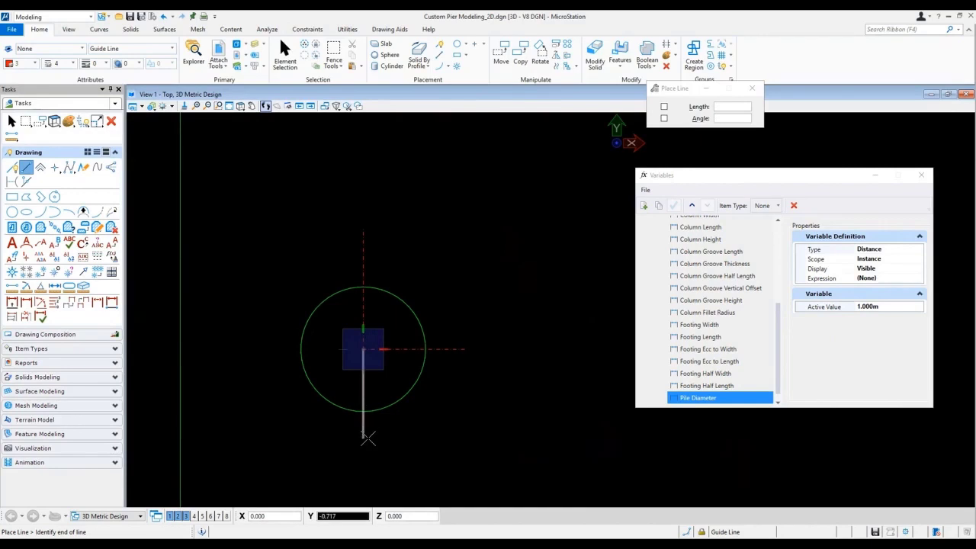
pyautogui.click(363, 439)
pyautogui.click(364, 349)
pyautogui.click(279, 349)
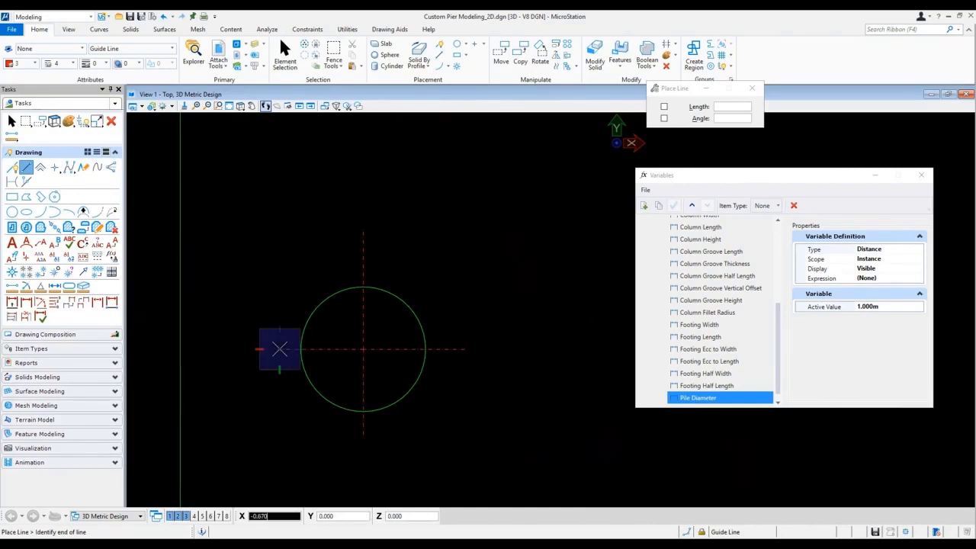
pyautogui.rightClick(309, 244)
# Constrain the guide lines' inner ends concentric with the pile circle and their four outer ends coincident with its circumference.
pyautogui.click(307, 29)
pyautogui.click(187, 52)
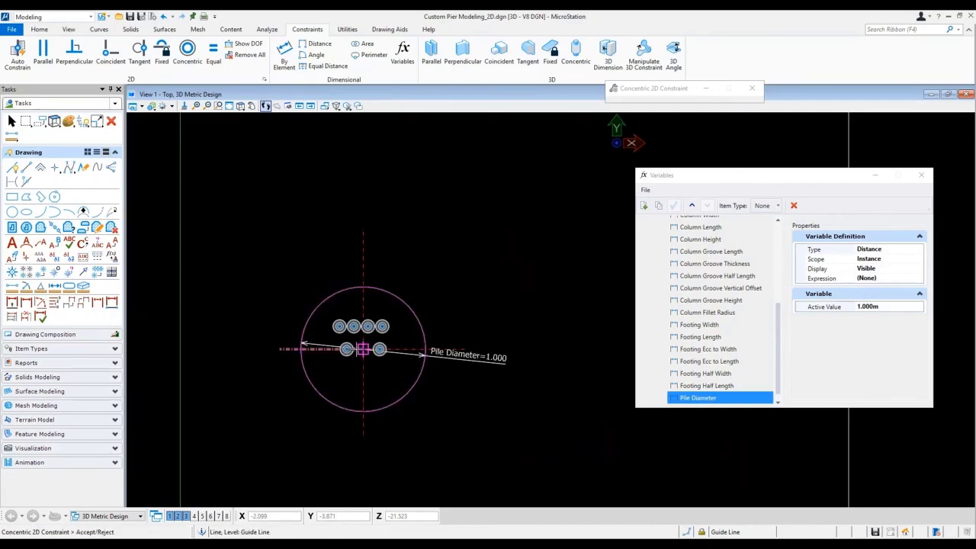
pyautogui.click(111, 54)
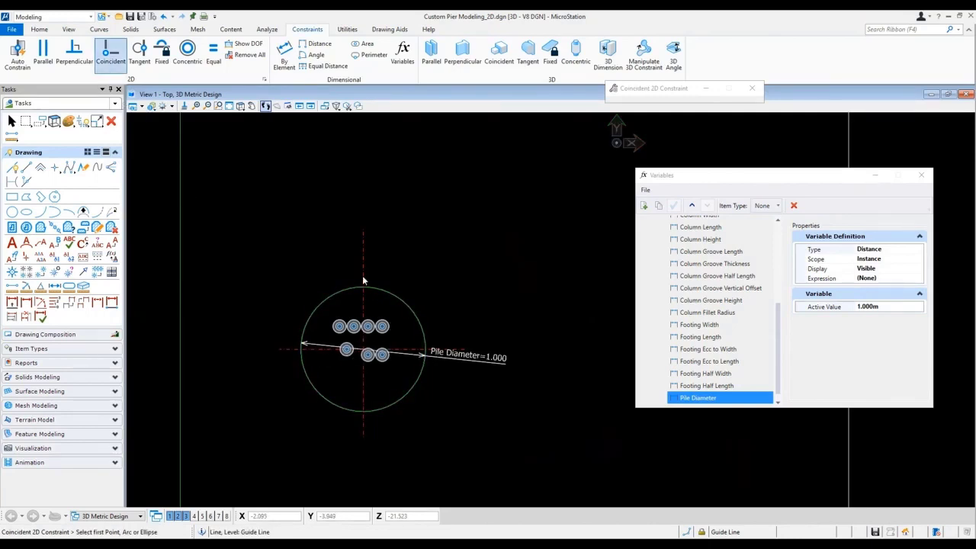
pyautogui.click(365, 288)
pyautogui.click(364, 230)
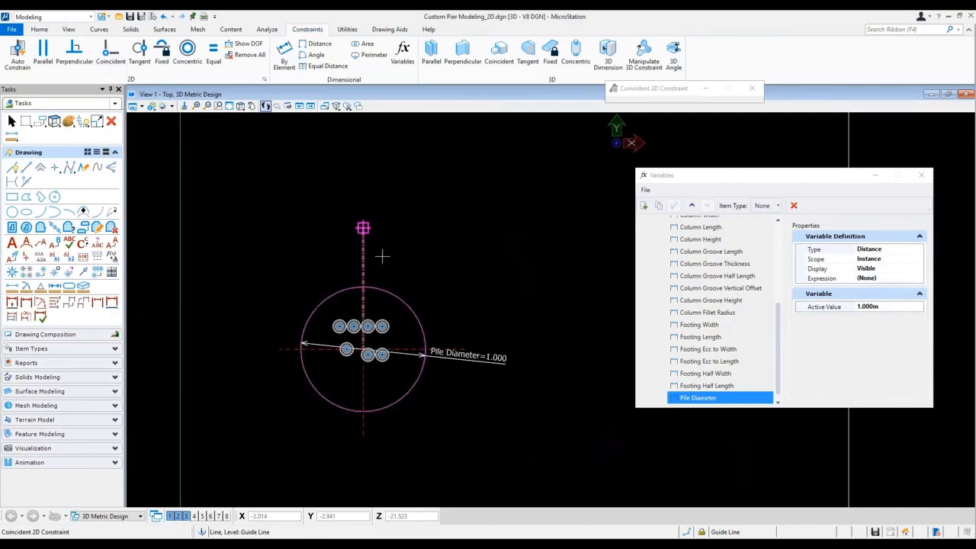
pyautogui.click(418, 326)
pyautogui.click(466, 349)
pyautogui.click(467, 350)
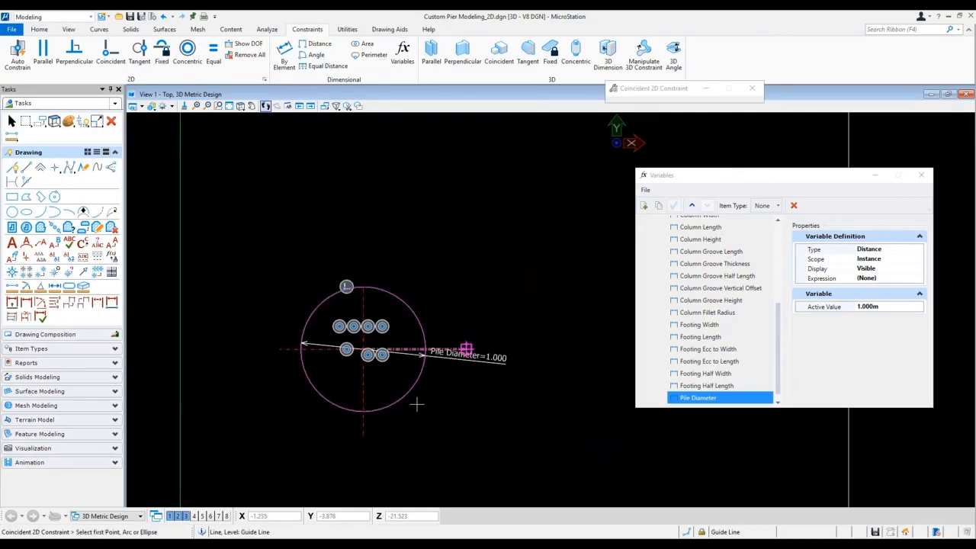
pyautogui.click(385, 408)
pyautogui.click(361, 436)
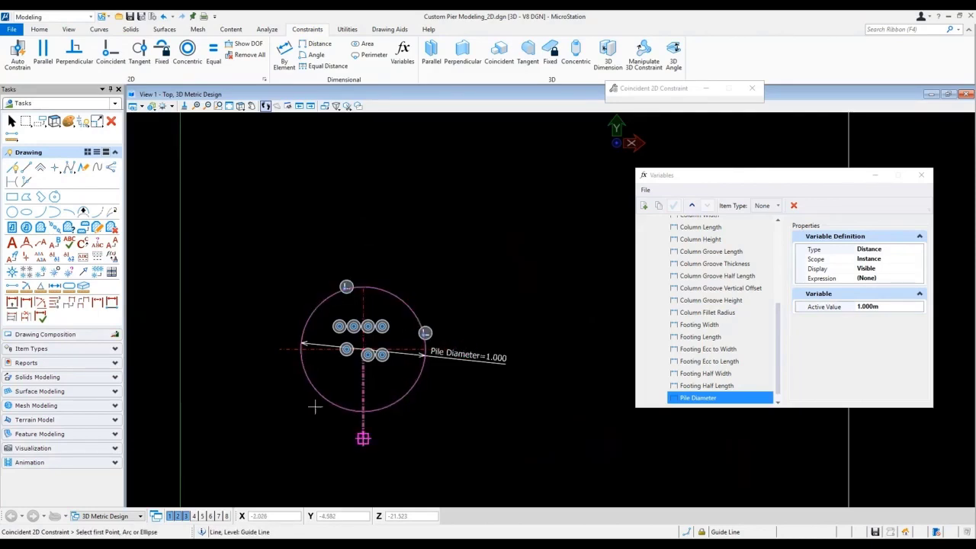
pyautogui.click(300, 351)
pyautogui.click(285, 351)
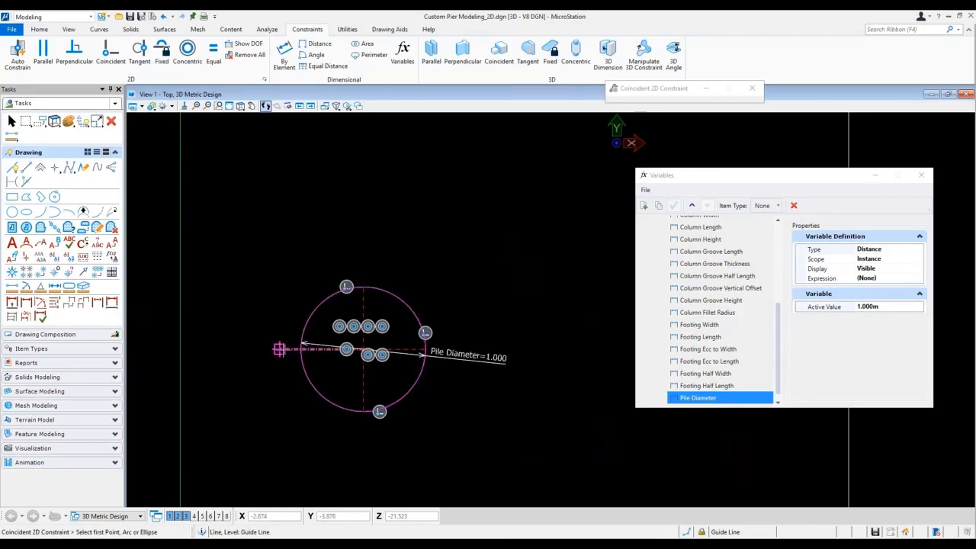
# Apply perpendicular constraints between adjacent vertical and horizontal guide lines inside the pile circle.
pyautogui.click(71, 58)
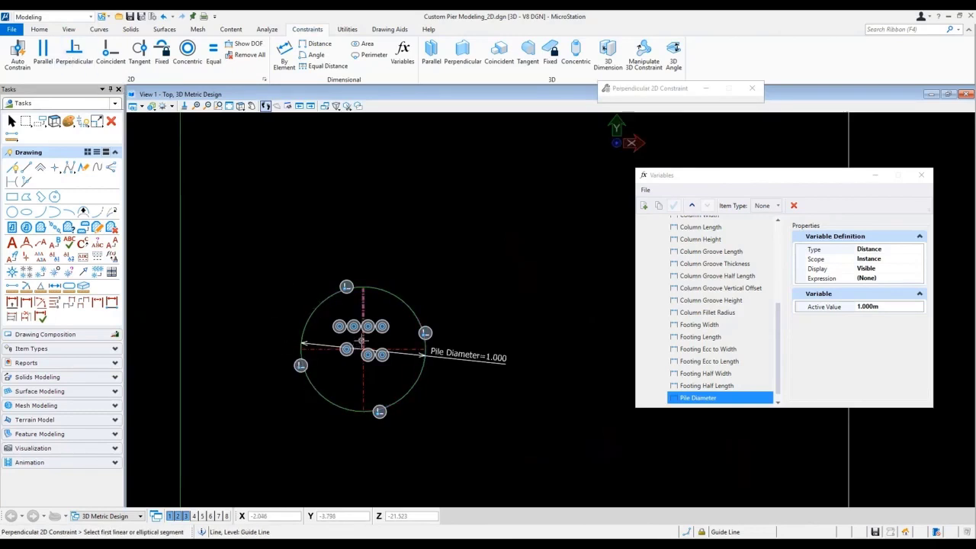
pyautogui.click(382, 351)
pyautogui.click(382, 351)
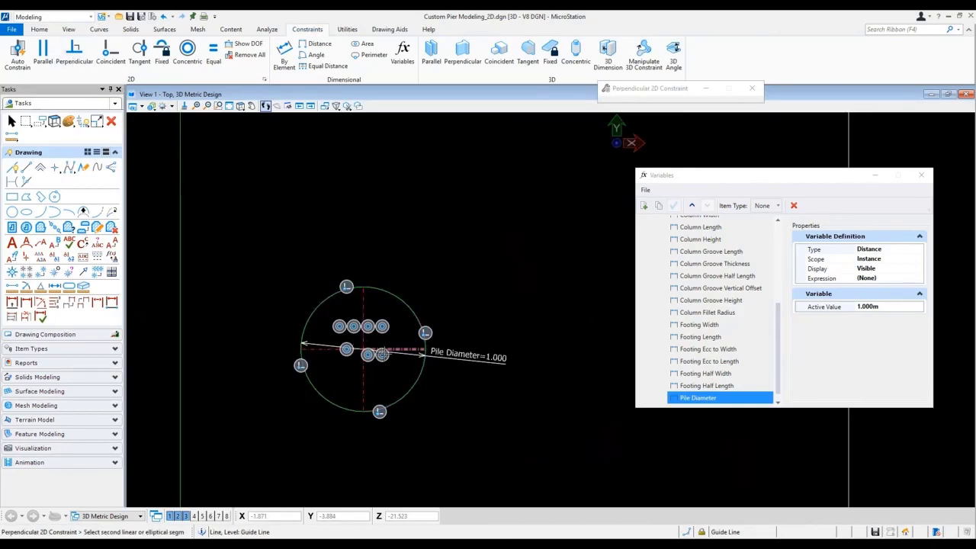
pyautogui.click(363, 370)
pyautogui.click(362, 370)
pyautogui.click(363, 370)
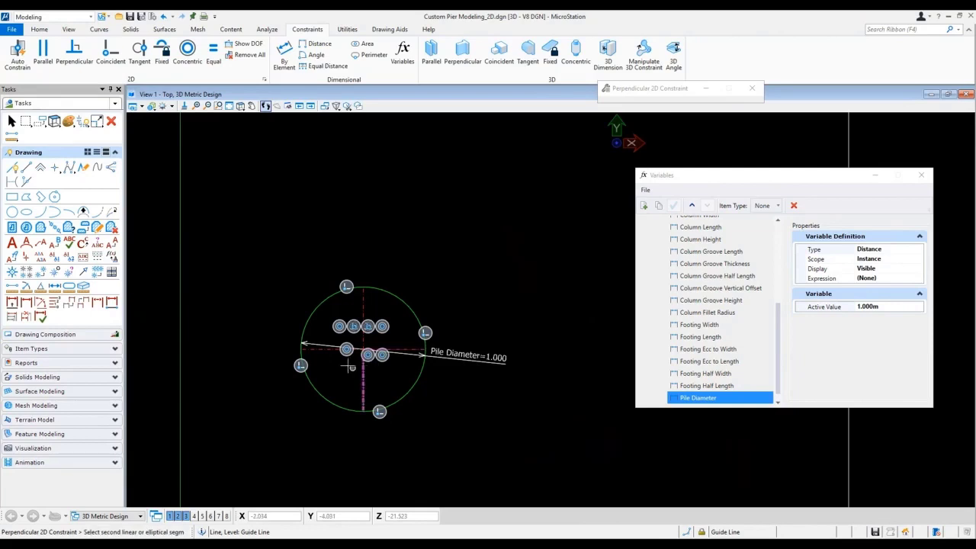
pyautogui.click(338, 352)
pyautogui.click(338, 353)
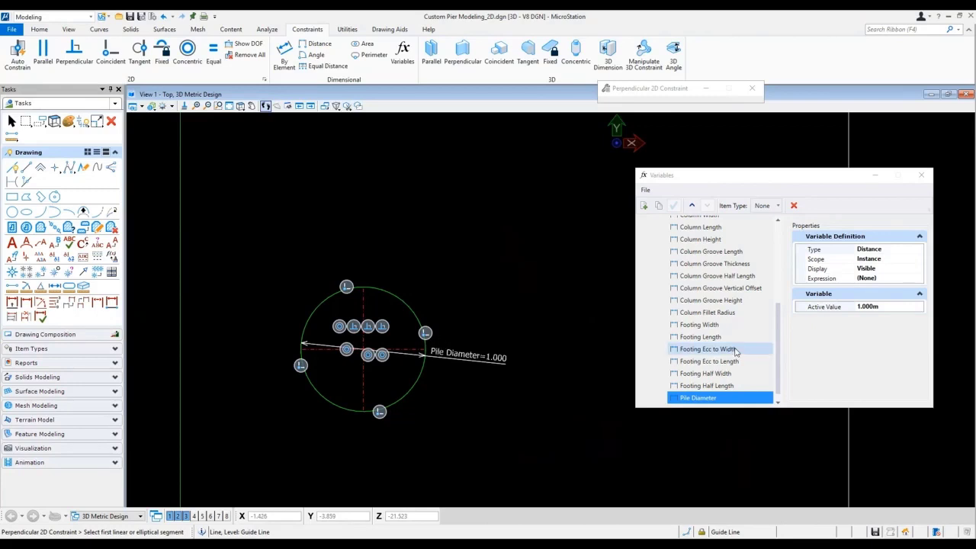
# Set the active value of the Pile Diameter variable to 1.2 m.
pyautogui.click(879, 306)
pyautogui.click(841, 311)
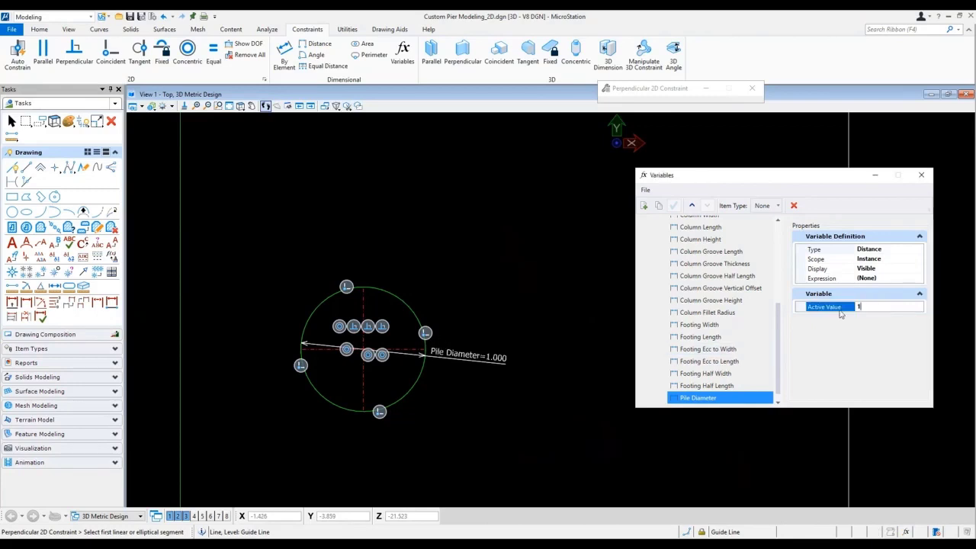
pyautogui.write('1.2')
pyautogui.press('Return')
# Create a distance variable named Pile Edge Distance with an active value of 1.3 m.
pyautogui.click(643, 206)
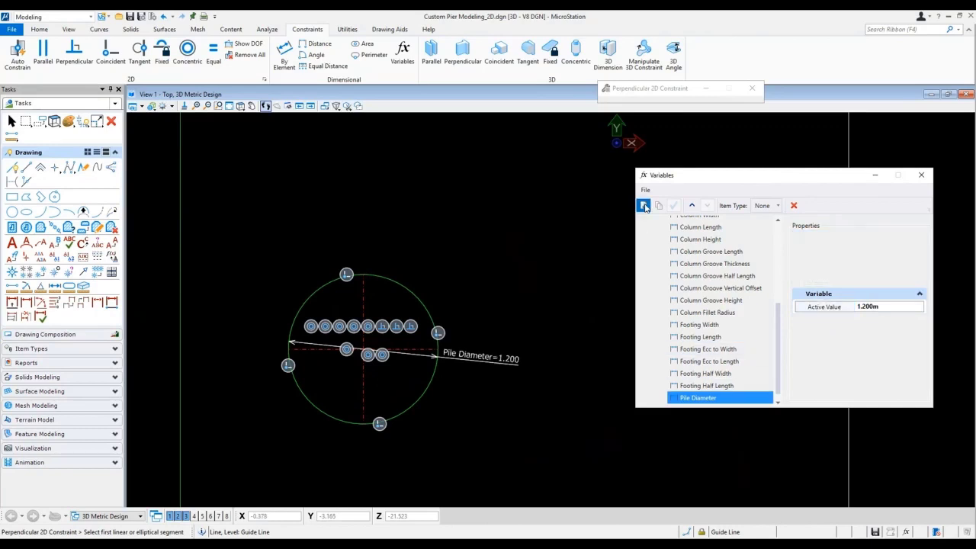
pyautogui.write('p')
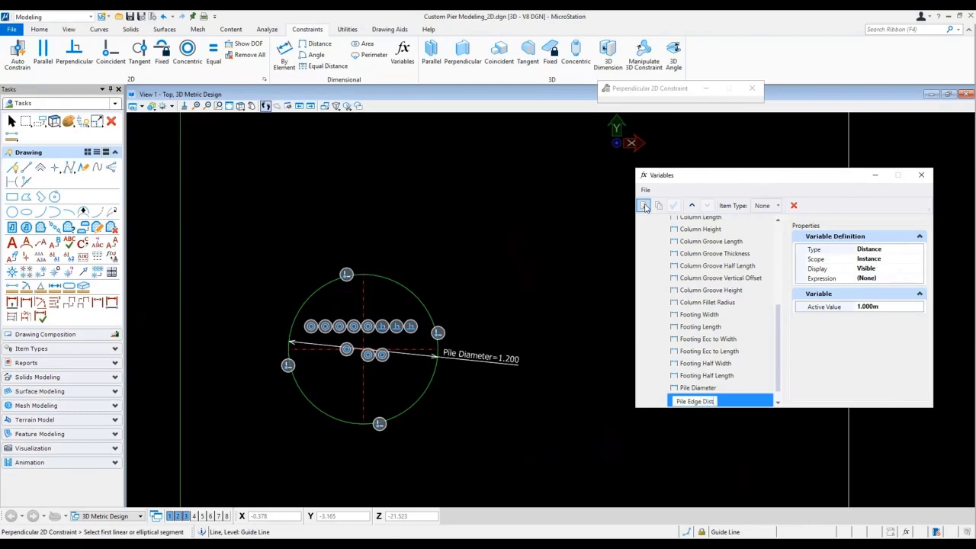
pyautogui.press('Return')
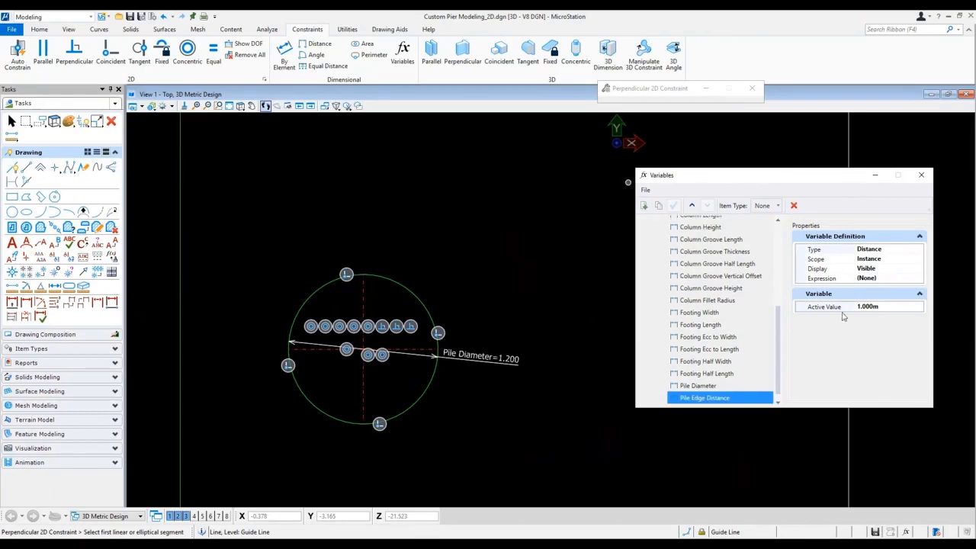
pyautogui.click(887, 308)
pyautogui.write('1.3')
pyautogui.press('Return')
# Add a distance constraint from the footing's left edge to the pile's vertical guide line, driven by Pile Edge Distance.
pyautogui.scroll(-2, 404, 279)
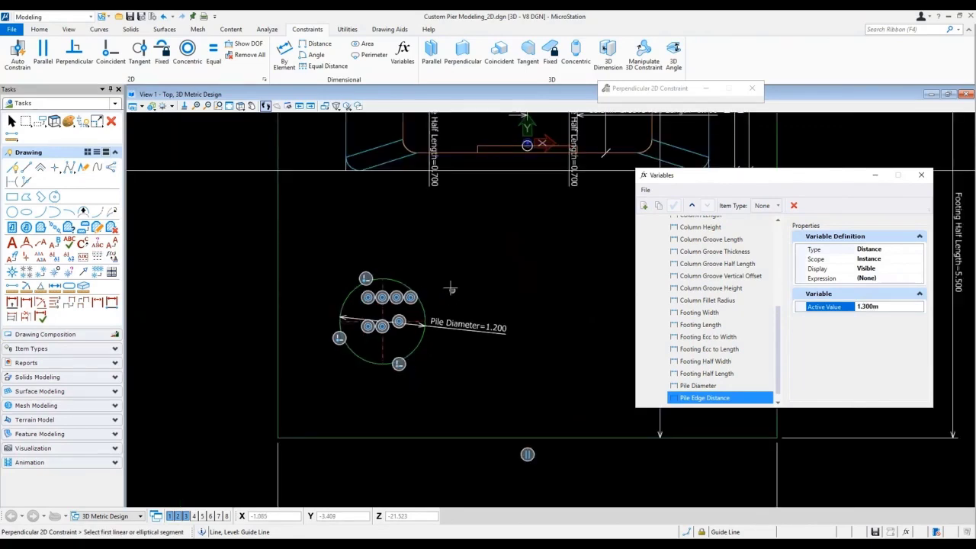
pyautogui.click(317, 43)
pyautogui.click(278, 329)
pyautogui.click(380, 308)
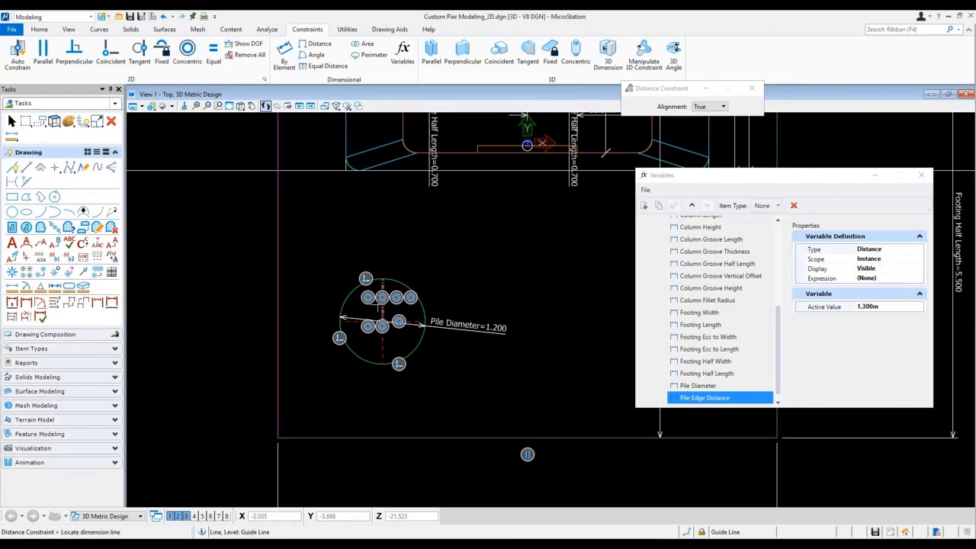
pyautogui.click(337, 249)
pyautogui.scroll(-4, 384, 281)
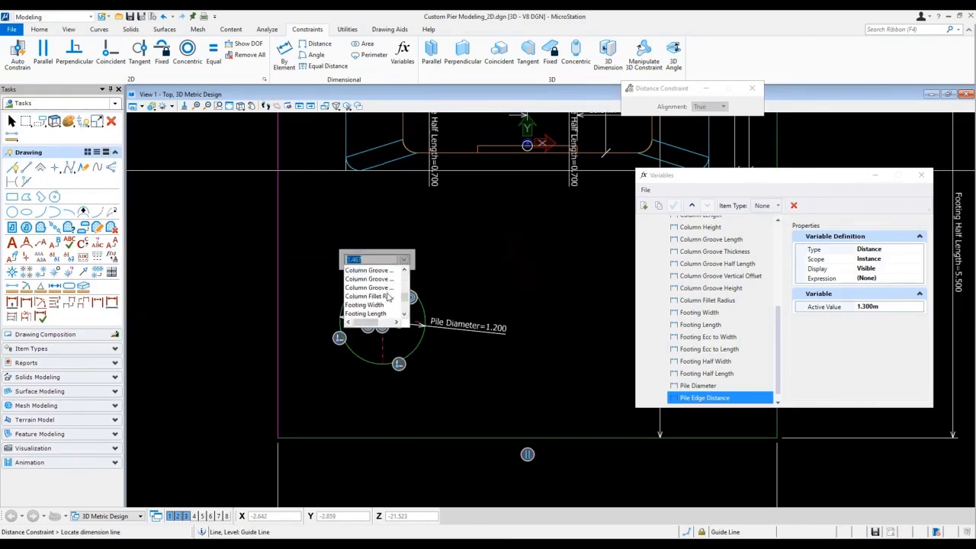
pyautogui.scroll(-3, 379, 319)
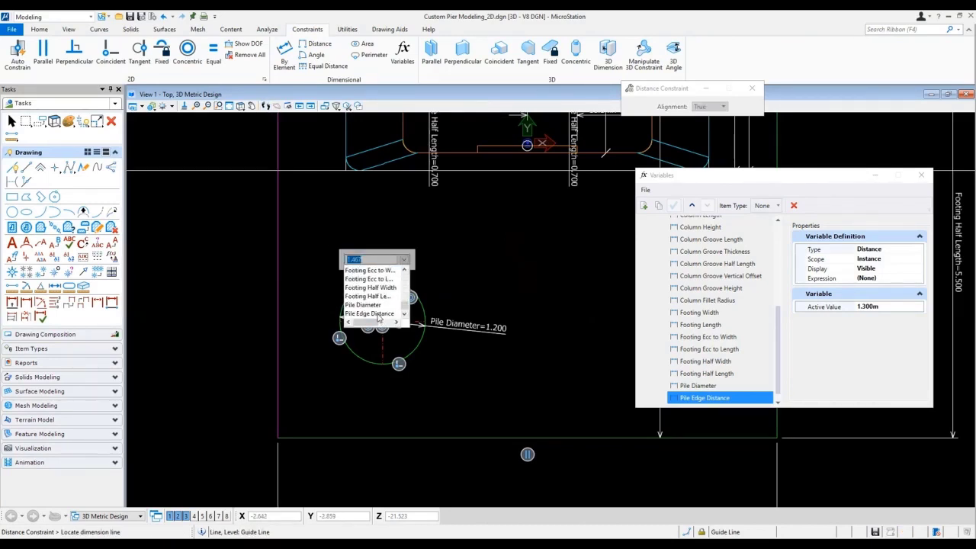
pyautogui.click(373, 314)
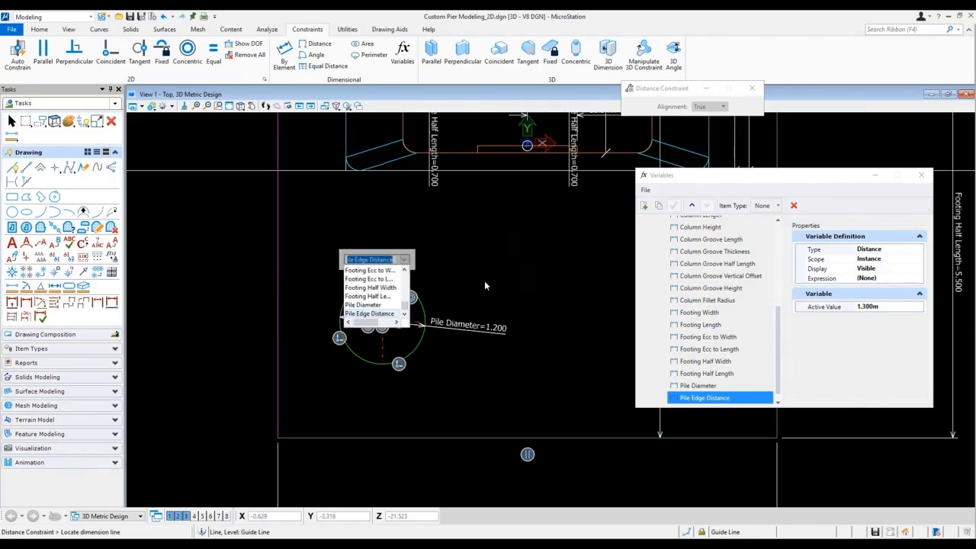
pyautogui.click(484, 284)
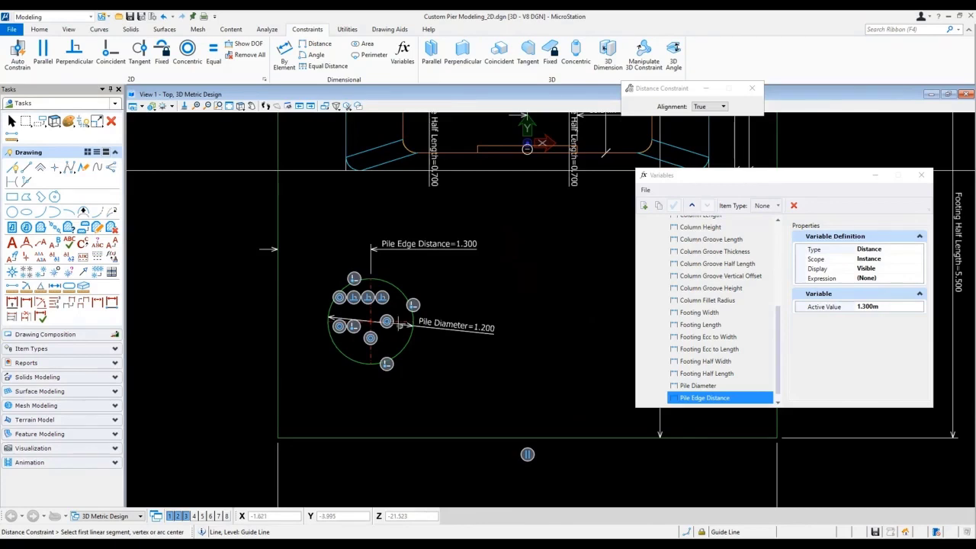
# Add a distance constraint from the pile's horizontal guide line to the footing's bottom edge, driven by Pile Edge Distance.
pyautogui.click(397, 322)
pyautogui.click(390, 437)
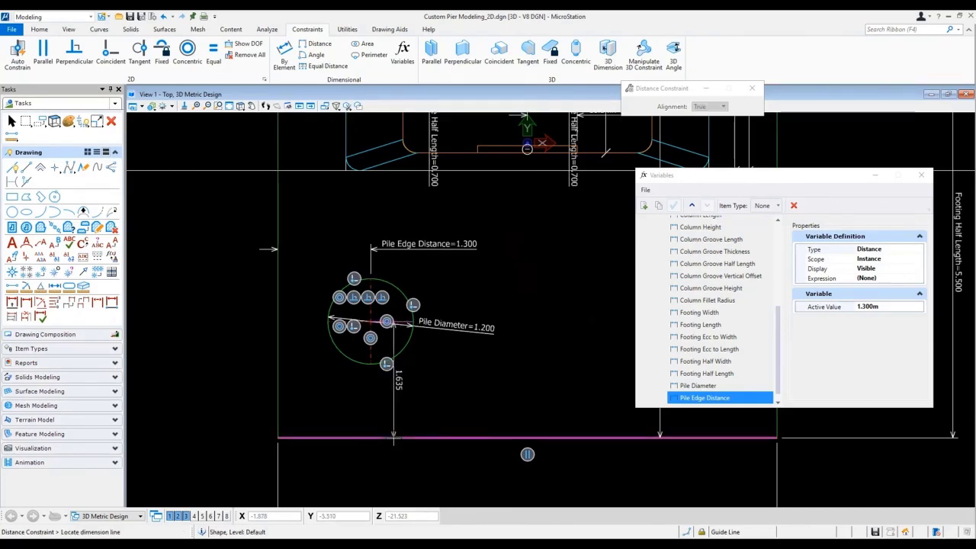
pyautogui.click(238, 411)
pyautogui.click(274, 475)
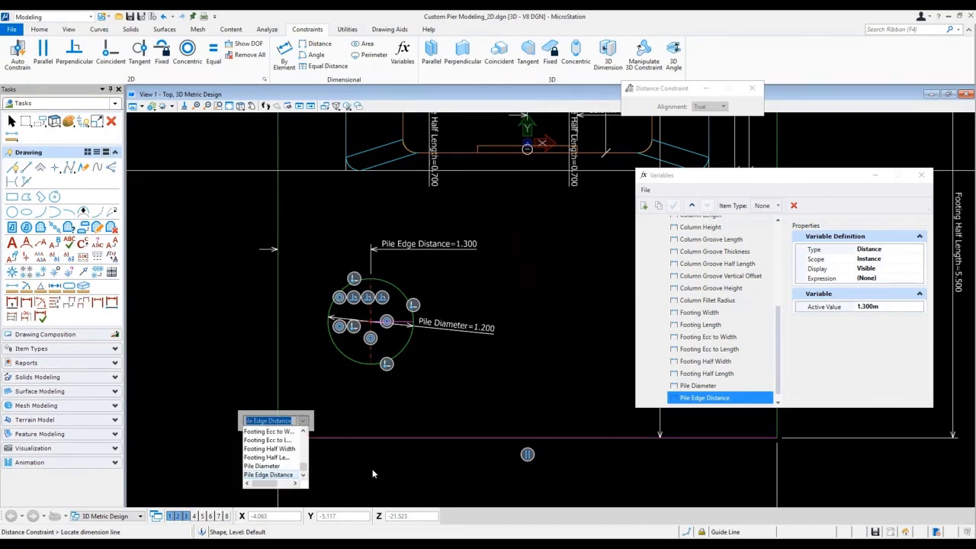
pyautogui.click(373, 473)
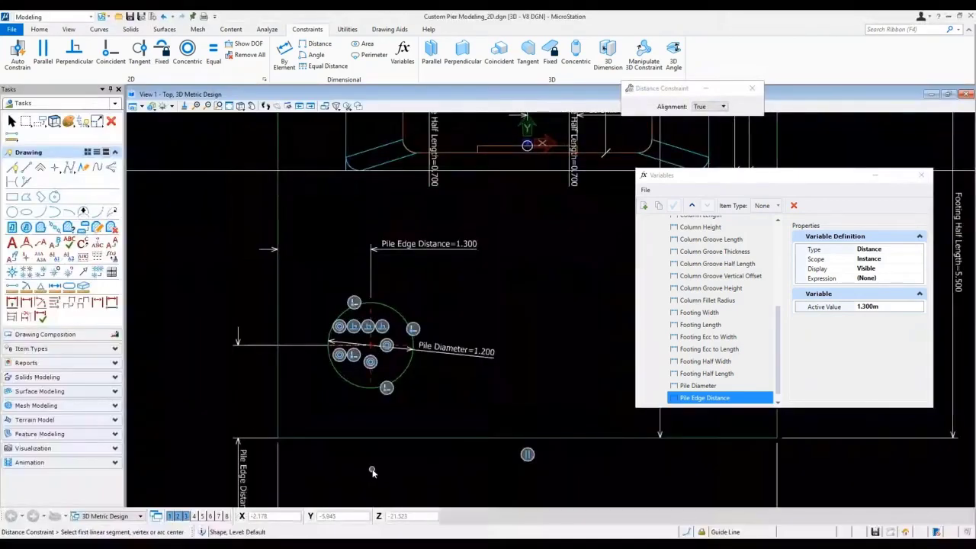
# Inspect the pier model in isometric view and return to the top view at the pile circle.
pyautogui.rightClick(228, 387)
pyautogui.click(269, 372)
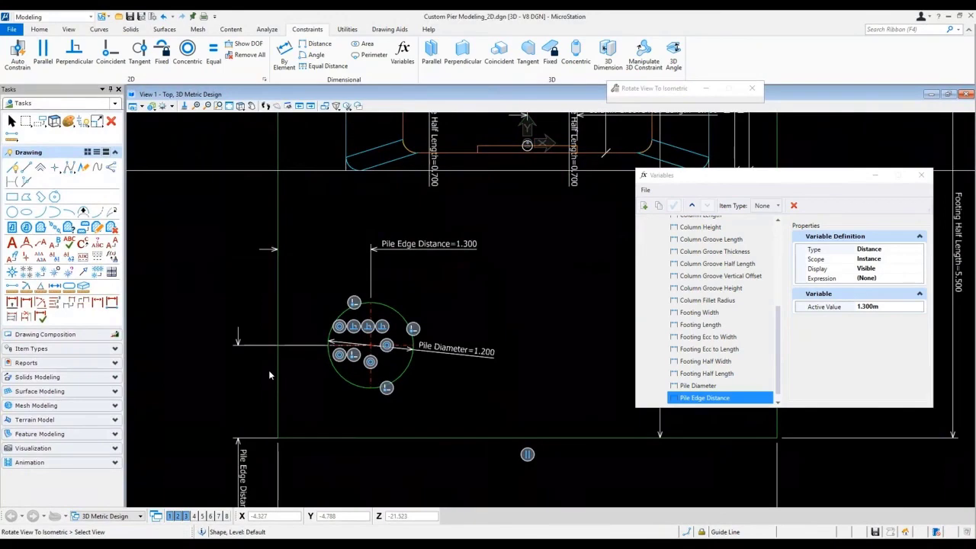
pyautogui.click(270, 374)
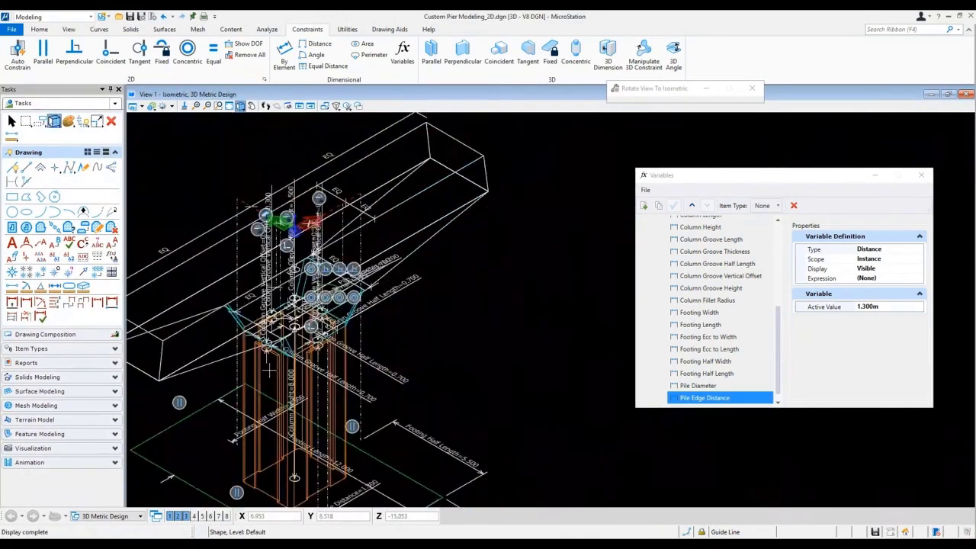
pyautogui.rightClick(451, 350)
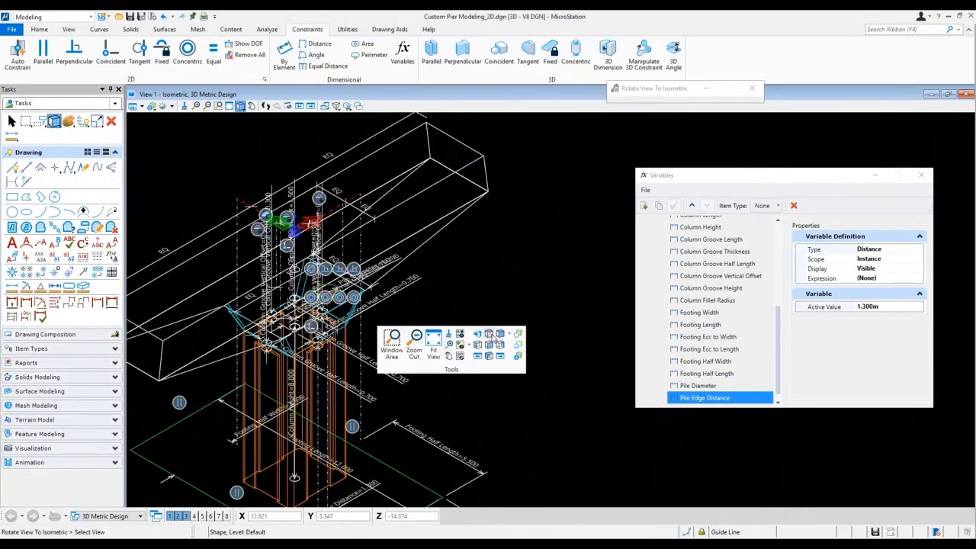
pyautogui.click(490, 333)
pyautogui.click(491, 333)
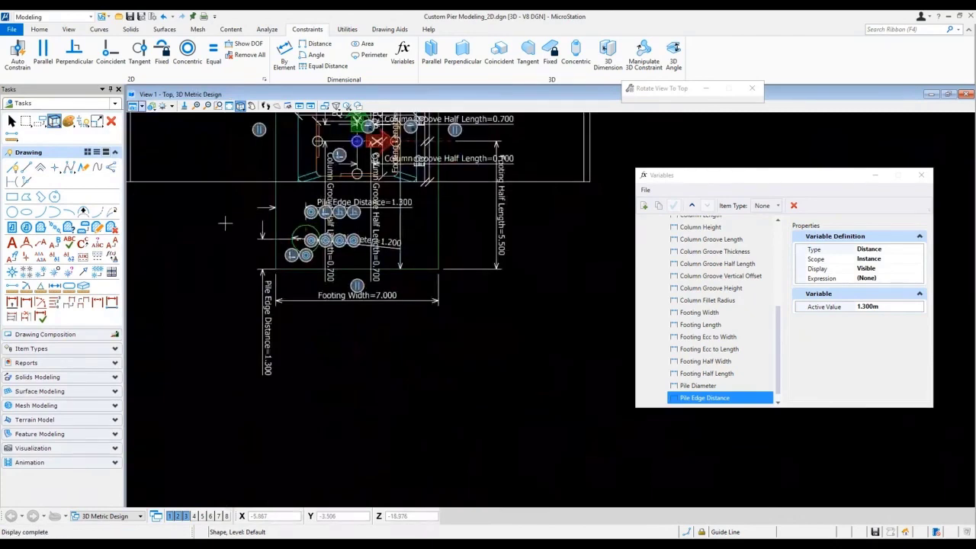
pyautogui.scroll(4, 259, 226)
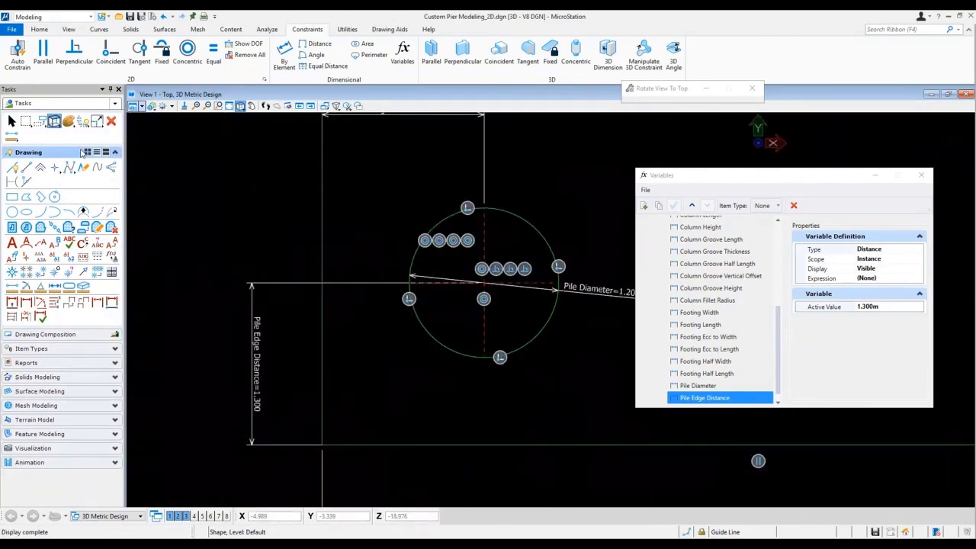
# Move the pile circle and its two guide lines 15 m vertically downward, below the footing outline.
pyautogui.click(12, 122)
pyautogui.moveTo(375, 193); pyautogui.dragTo(578, 373)
pyautogui.rightClick(226, 305)
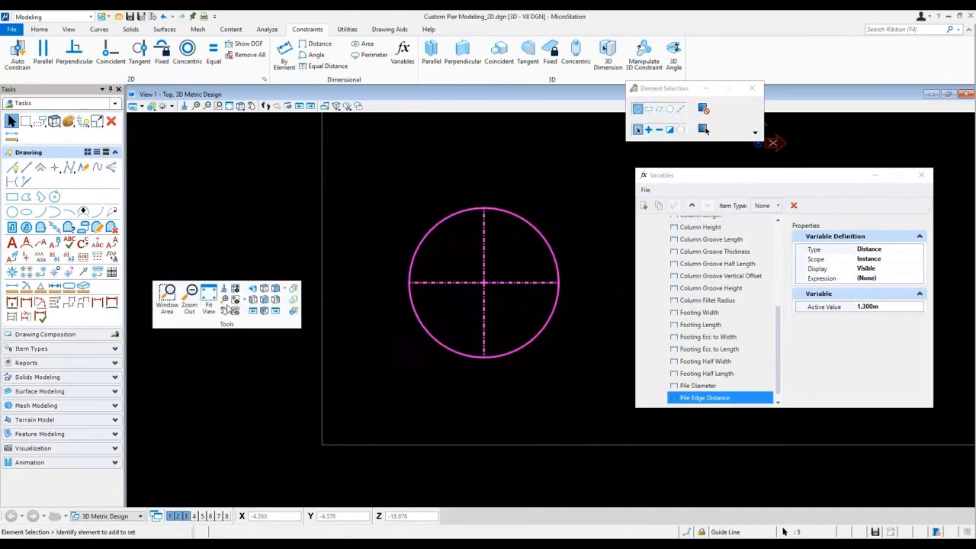
pyautogui.click(277, 288)
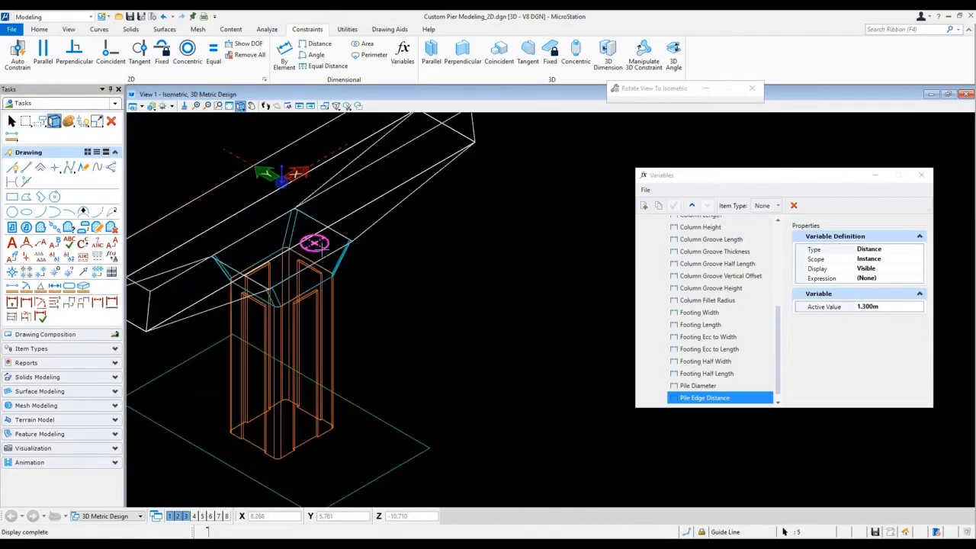
pyautogui.scroll(4, 321, 243)
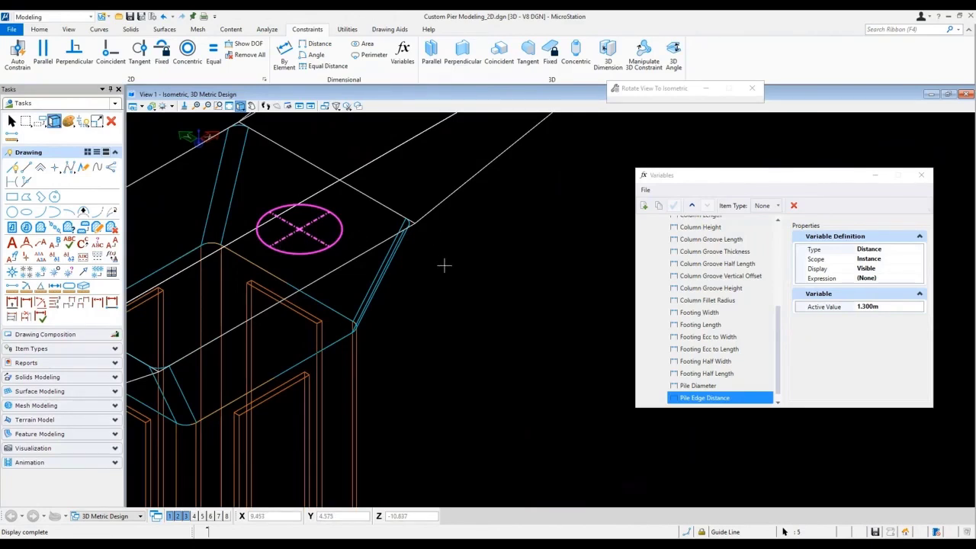
pyautogui.press('space')
pyautogui.click(413, 260)
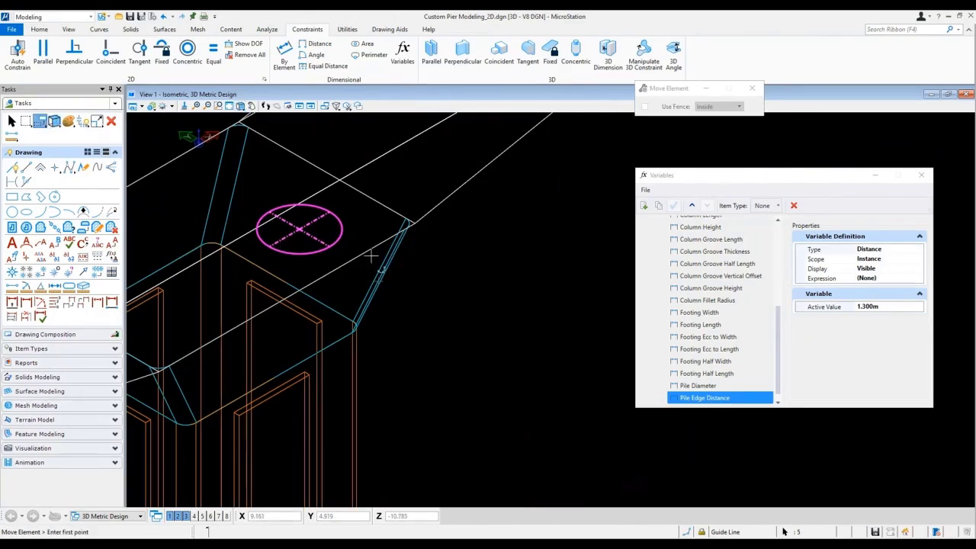
pyautogui.click(330, 244)
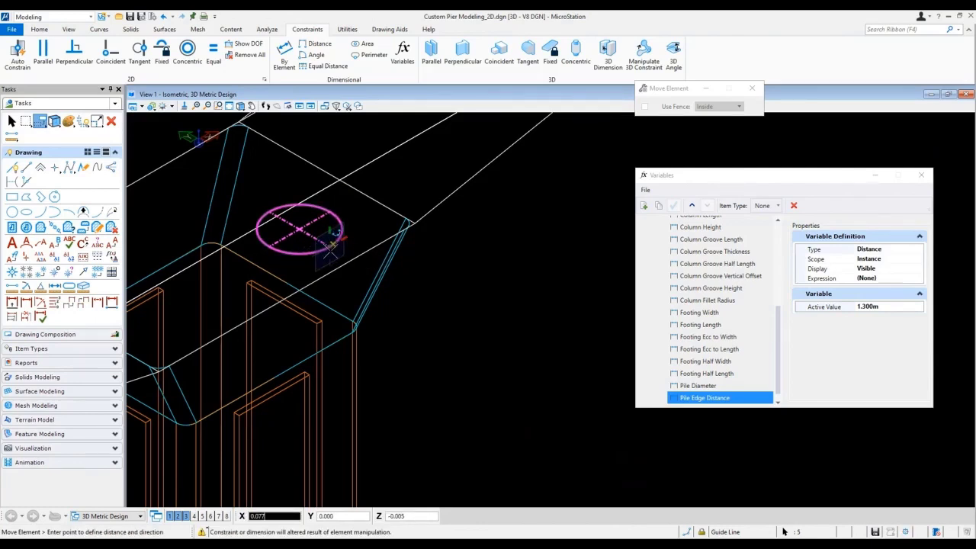
pyautogui.press('Return')
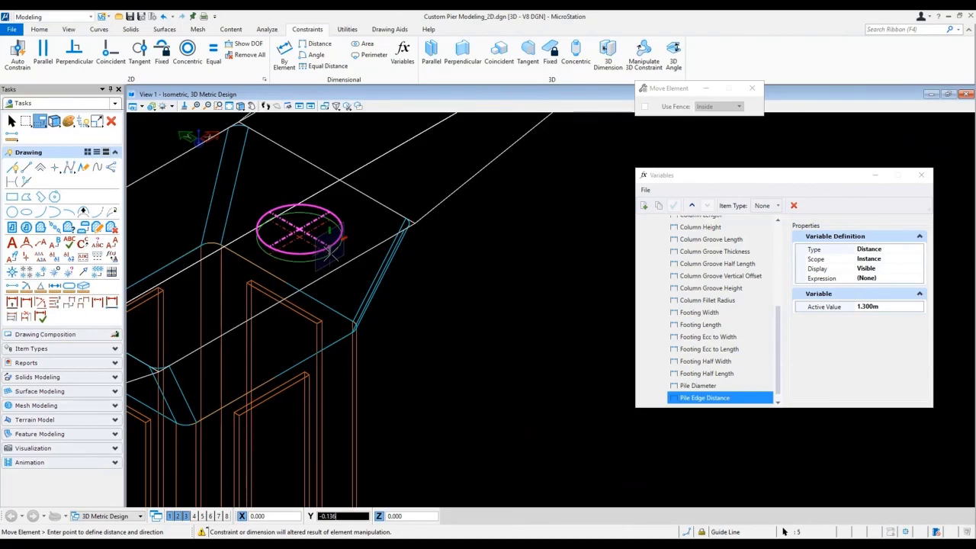
pyautogui.write('15')
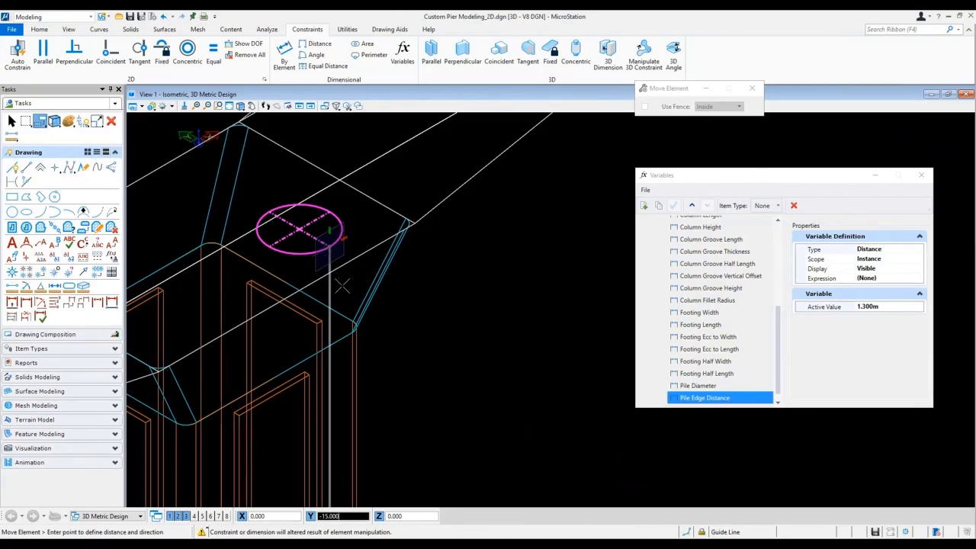
pyautogui.click(343, 286)
pyautogui.rightClick(344, 286)
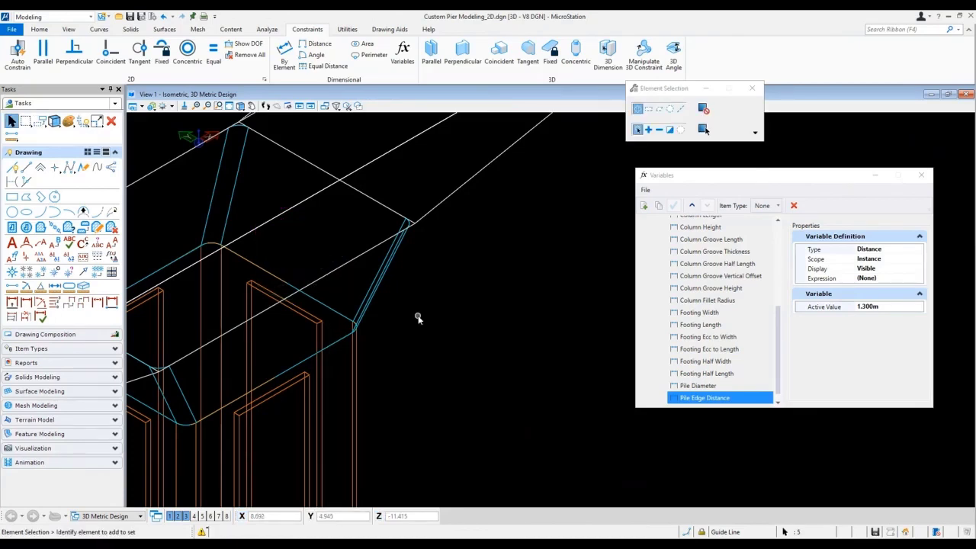
# Test the Column Height variable in front view with an active value of 9 m and restore it to 8 m.
pyautogui.scroll(-4, 418, 319)
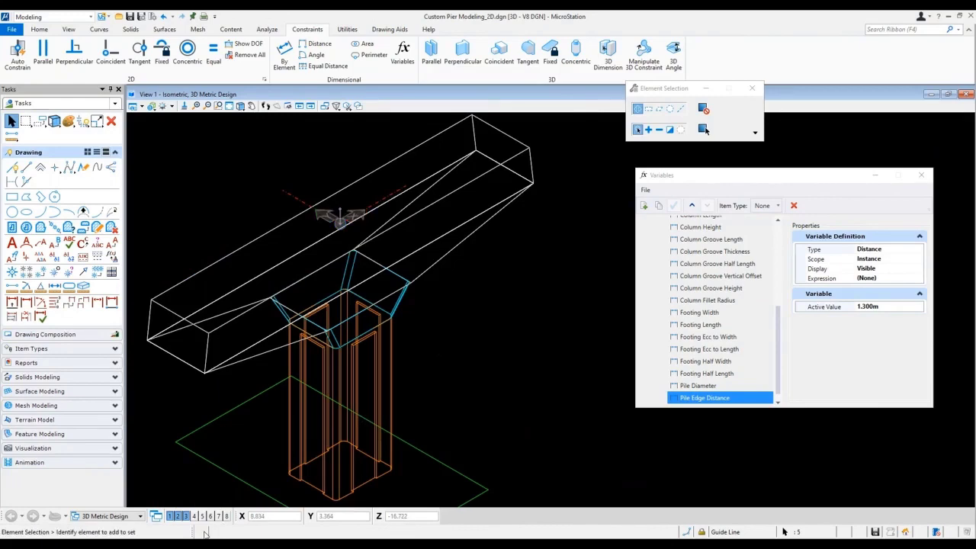
pyautogui.rightClick(488, 340)
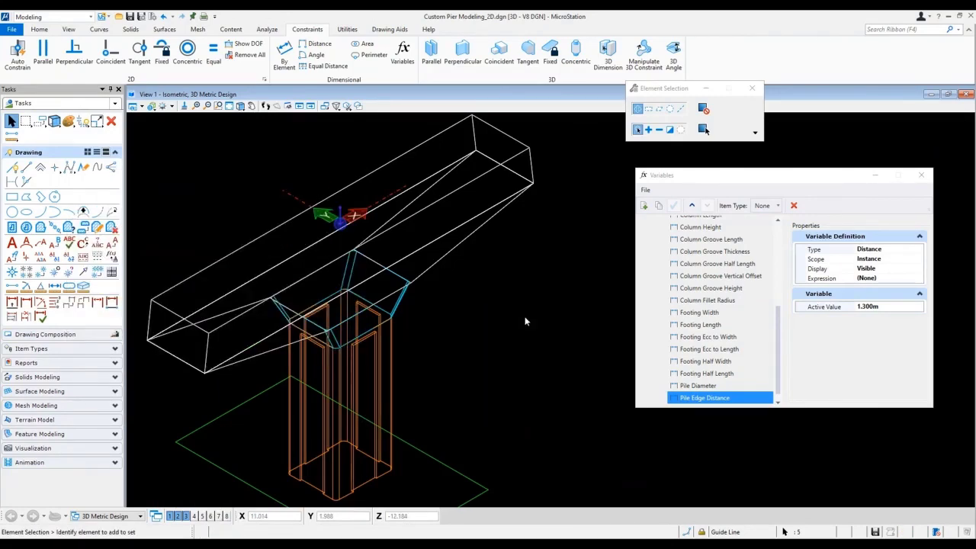
pyautogui.press('t')
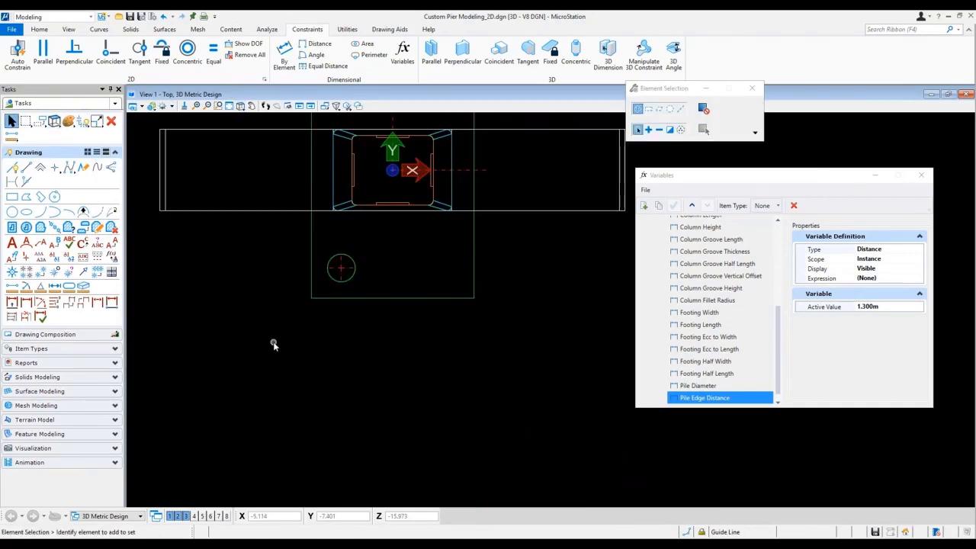
pyautogui.rightClick(433, 372)
pyautogui.click(472, 367)
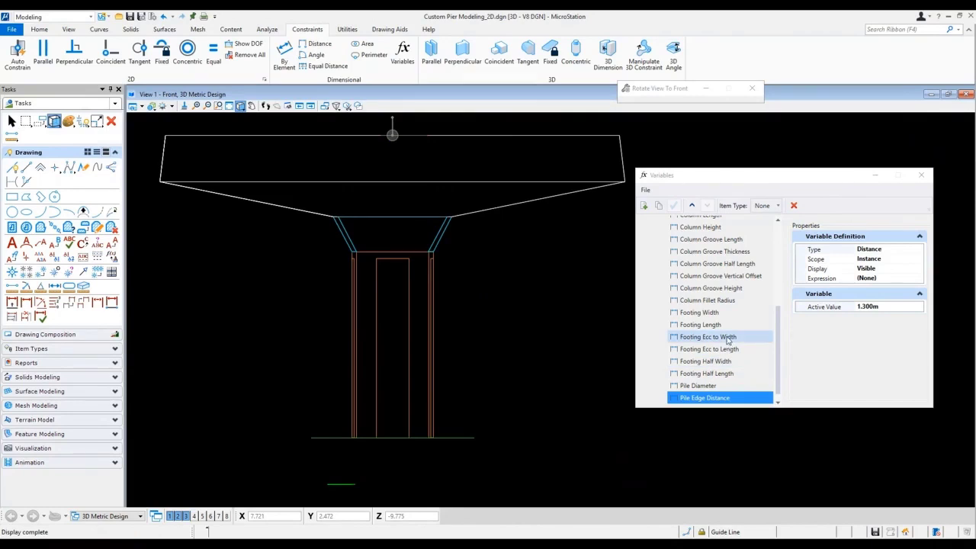
pyautogui.click(715, 228)
pyautogui.click(894, 306)
pyautogui.moveTo(894, 307); pyautogui.dragTo(806, 302)
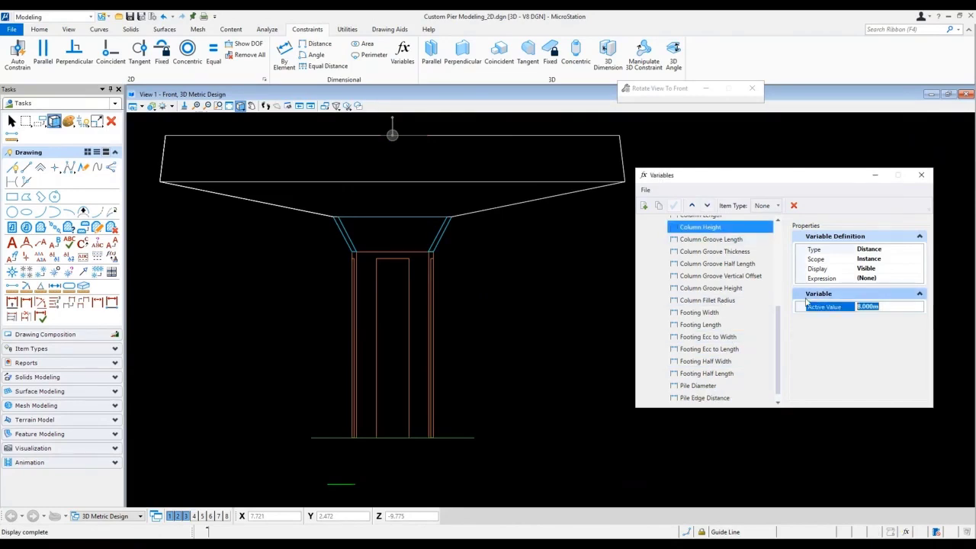
pyautogui.write('9')
pyautogui.press('Return')
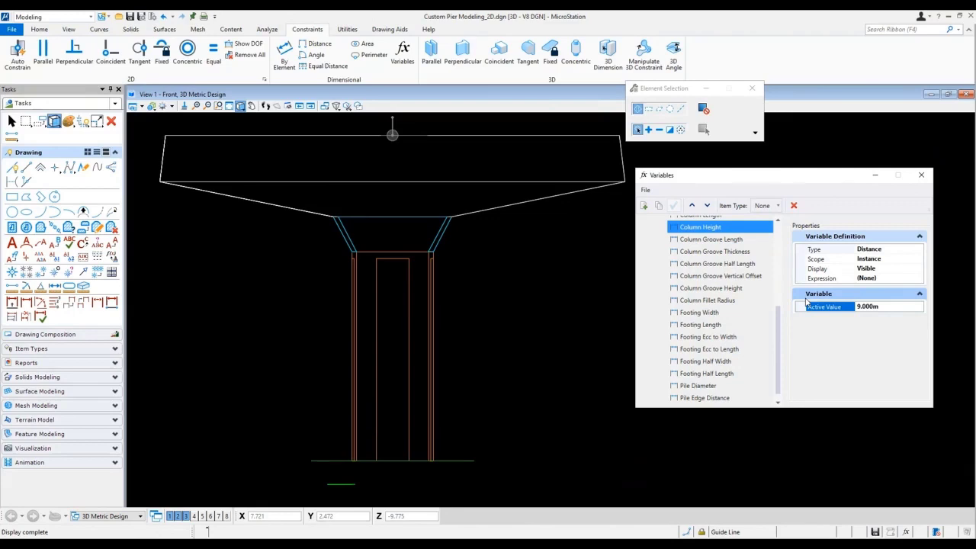
pyautogui.doubleClick(884, 307)
pyautogui.write('8')
pyautogui.press('Return')
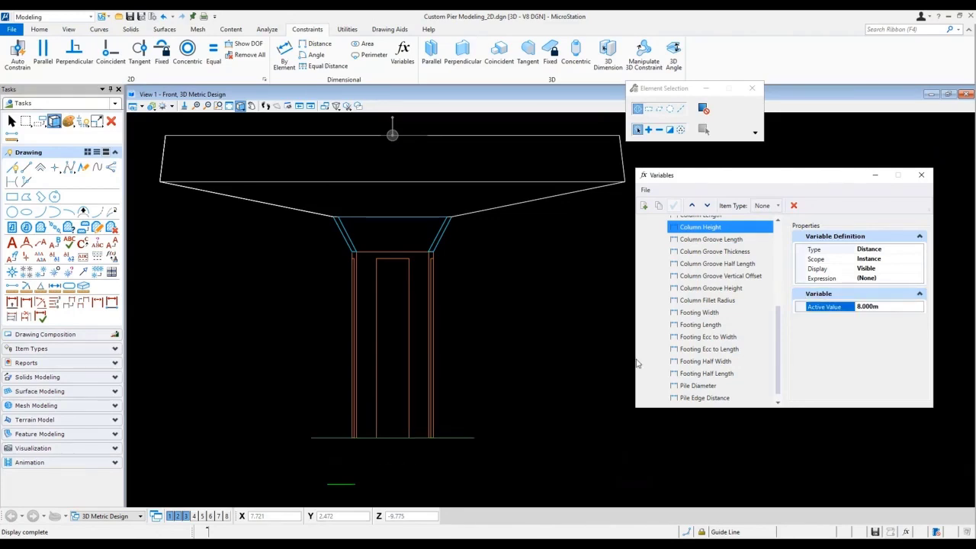
# Create a distance variable named Footing Height with an active value of 2.5 m and place it above Pile Diameter.
pyautogui.click(700, 396)
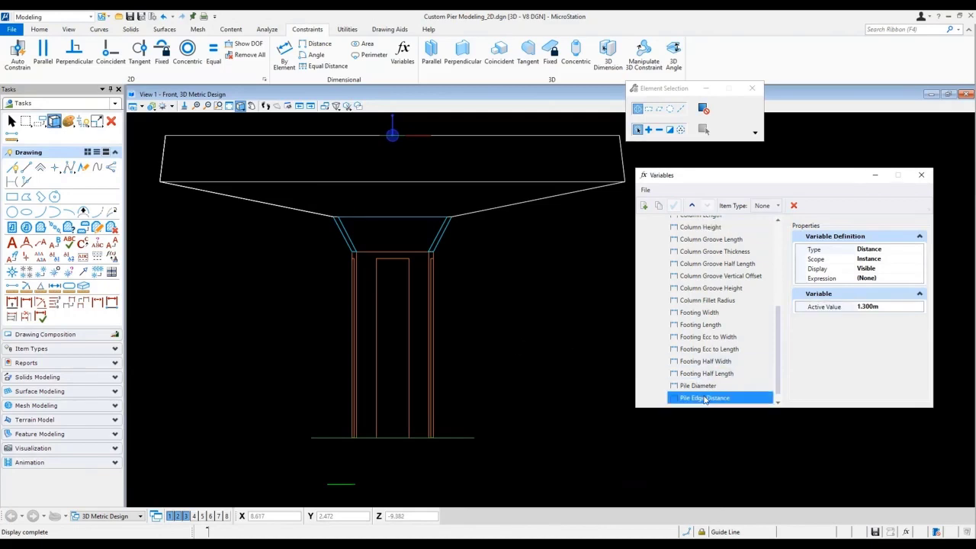
pyautogui.click(644, 205)
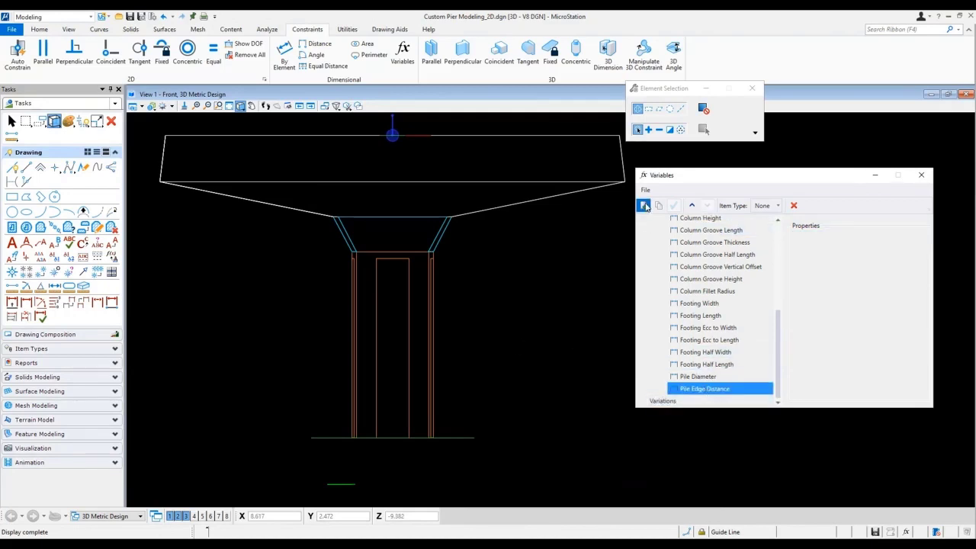
pyautogui.write('Footing Heigh')
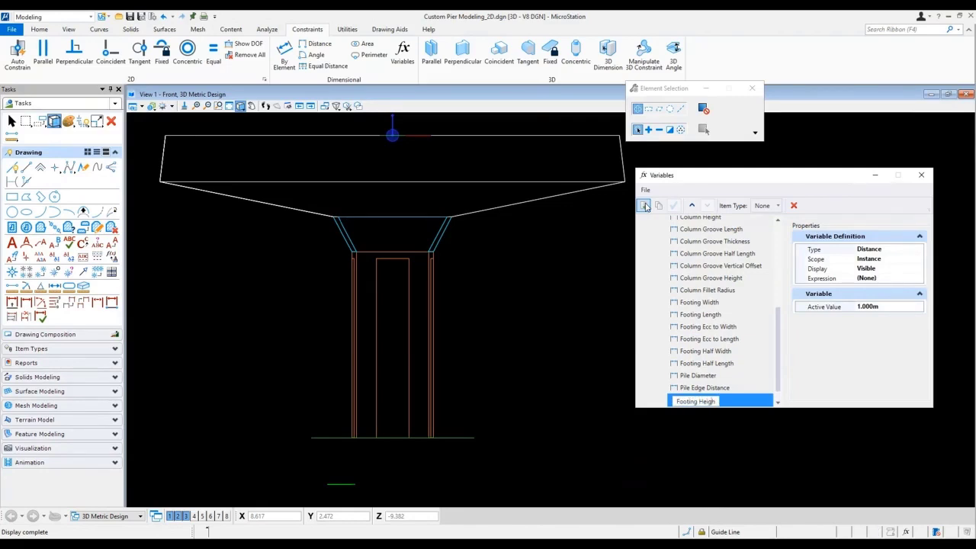
pyautogui.write('t')
pyautogui.press('Return')
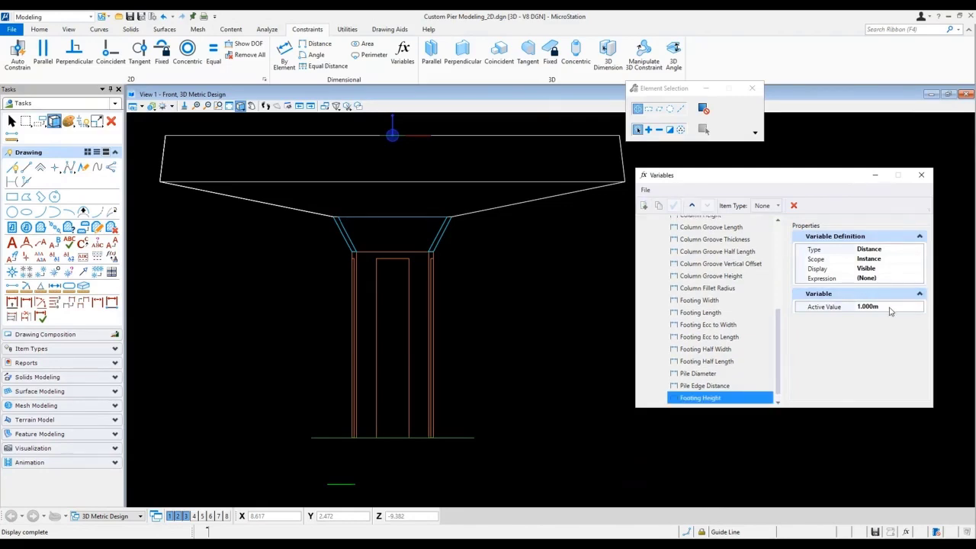
pyautogui.click(824, 307)
pyautogui.write('2.5')
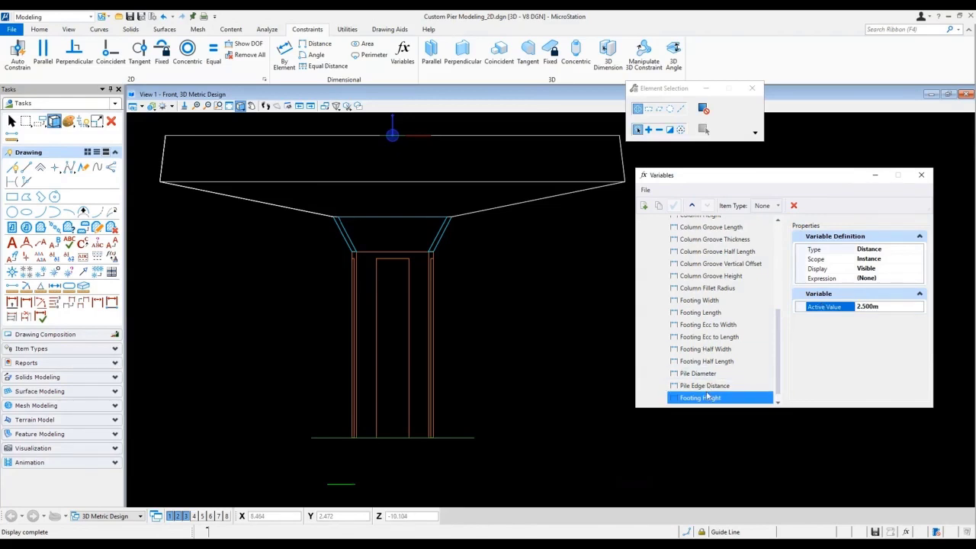
pyautogui.click(691, 206)
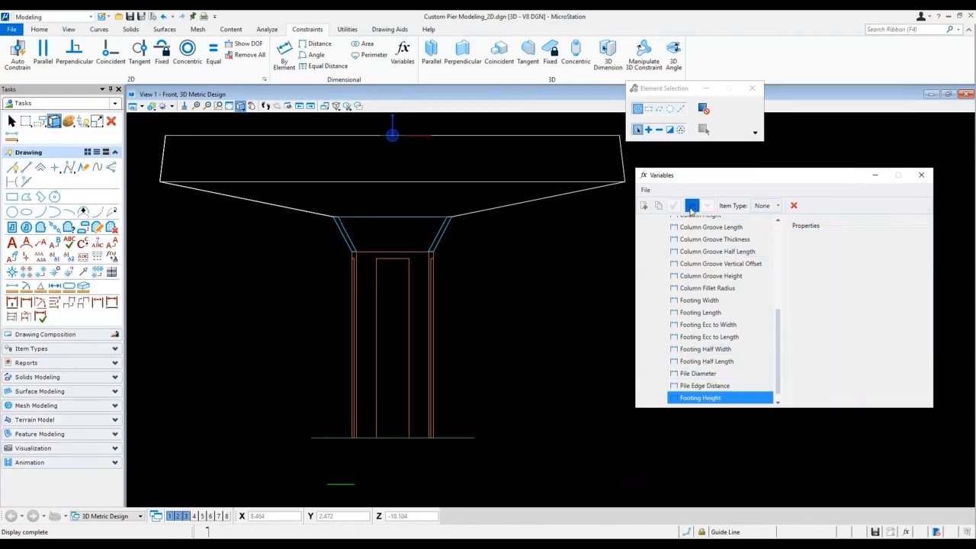
pyautogui.click(691, 206)
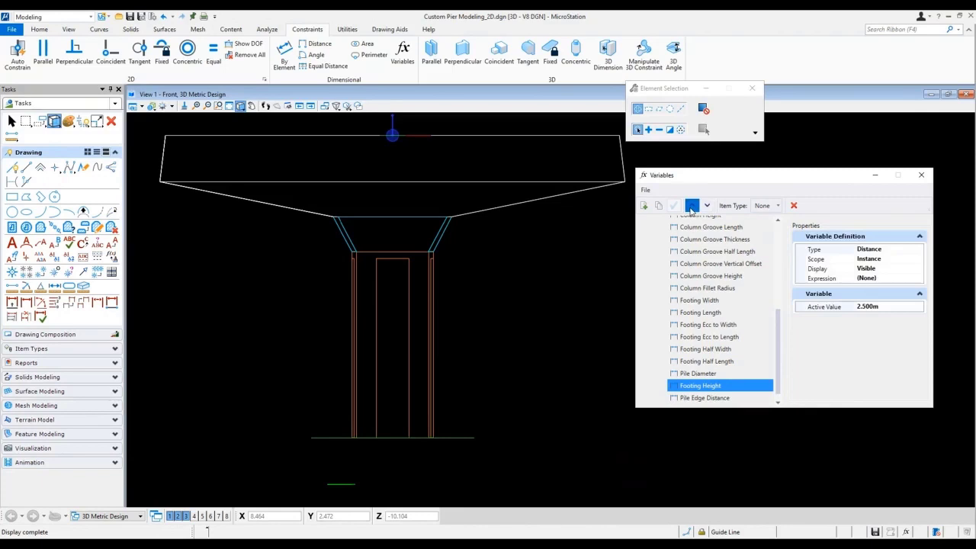
# Create a distance variable named Pile Length after Pile Edge Distance, with an active value of 10 m.
pyautogui.click(709, 397)
pyautogui.click(644, 206)
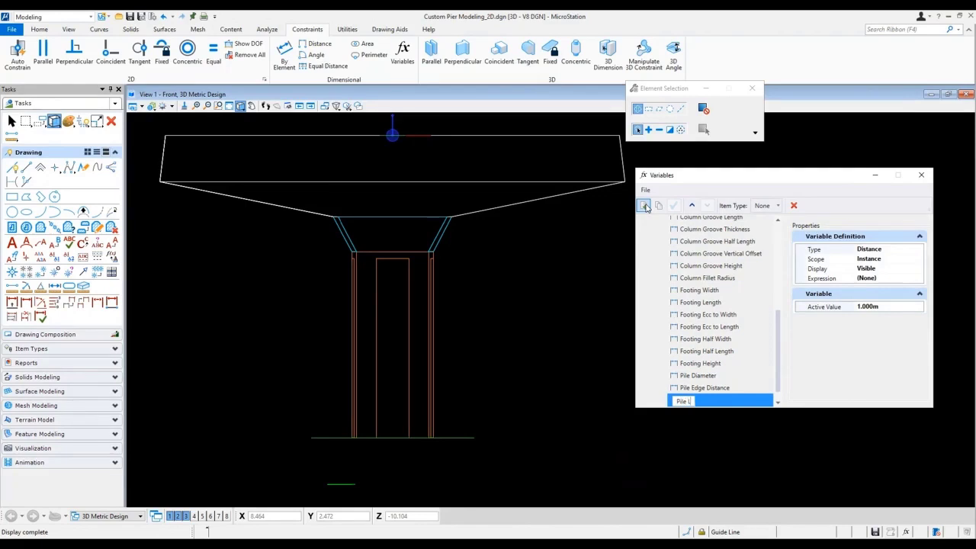
pyautogui.press('Return')
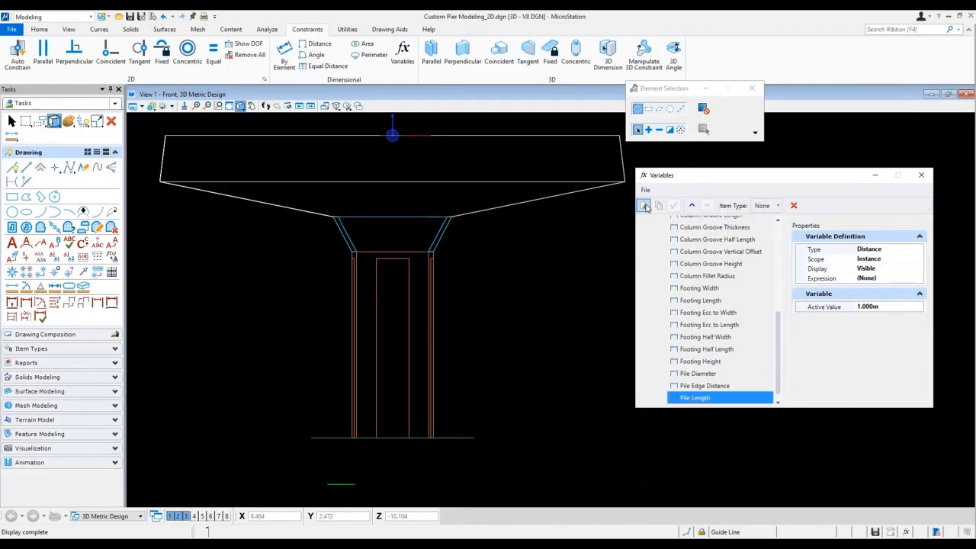
pyautogui.click(882, 307)
pyautogui.write('10')
# Extrude the footing rectangle downward as a parametric solid with its distance driven by Footing Height.
pyautogui.rightClick(529, 370)
pyautogui.click(578, 348)
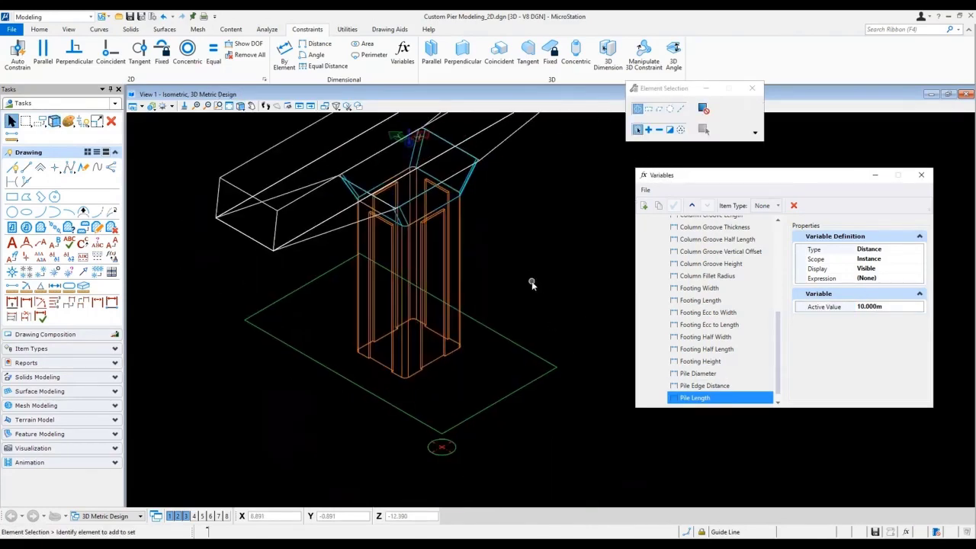
pyautogui.click(132, 29)
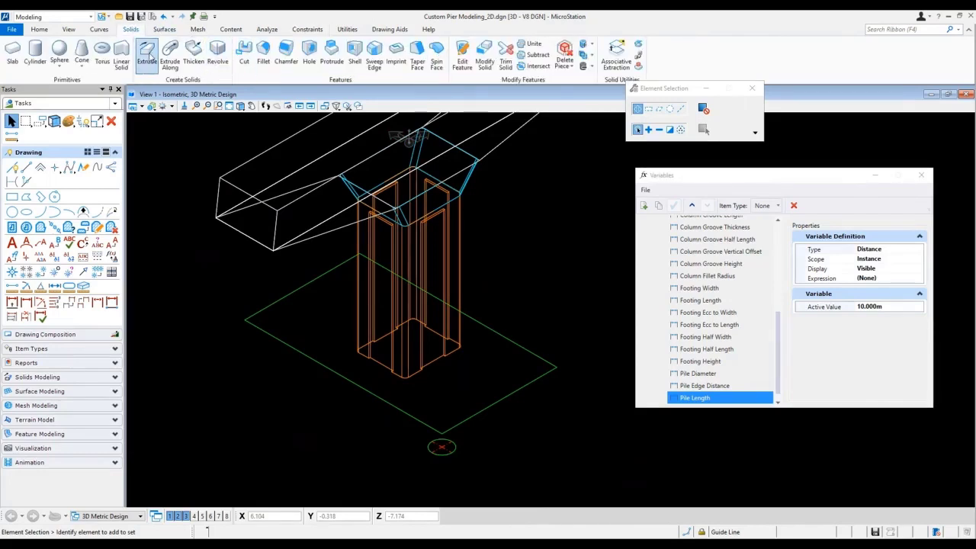
pyautogui.click(147, 53)
pyautogui.click(711, 139)
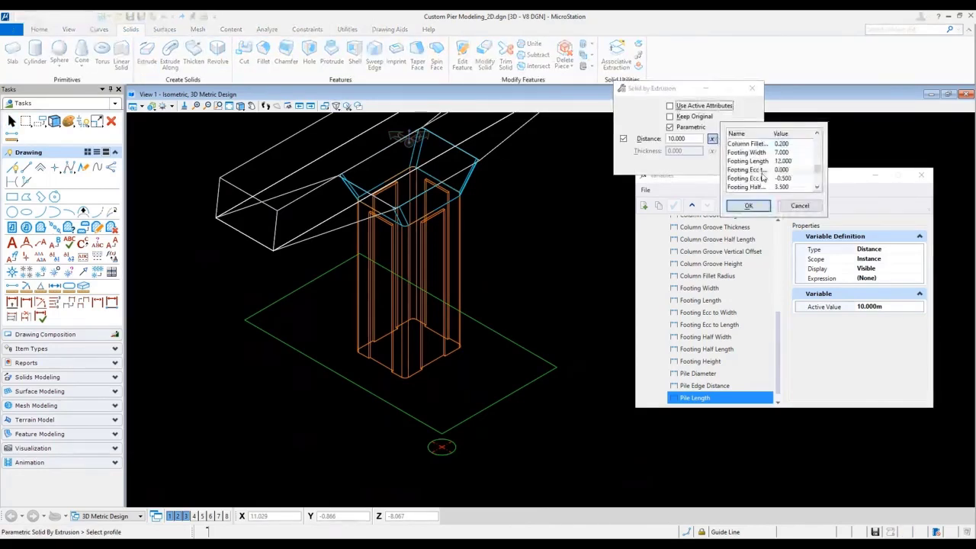
pyautogui.click(748, 151)
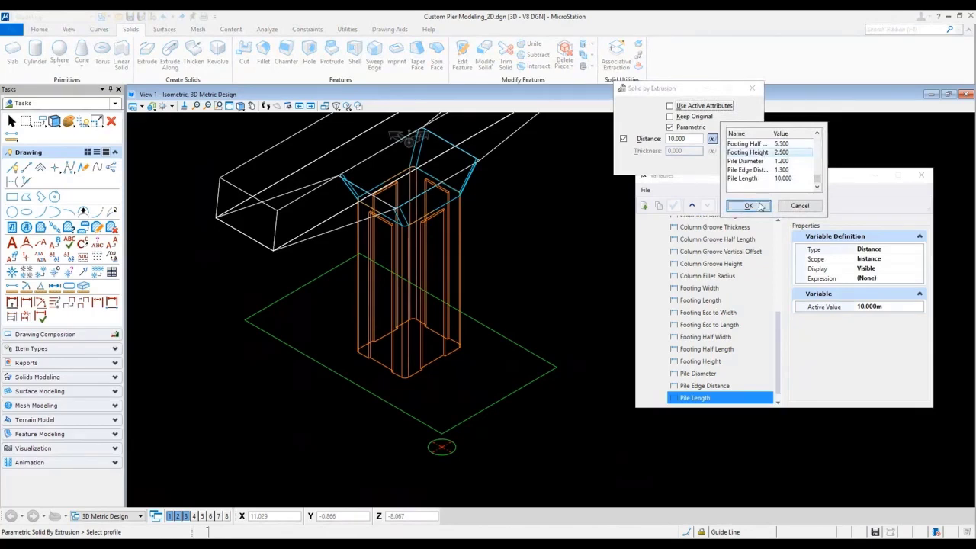
pyautogui.click(748, 206)
pyautogui.click(557, 367)
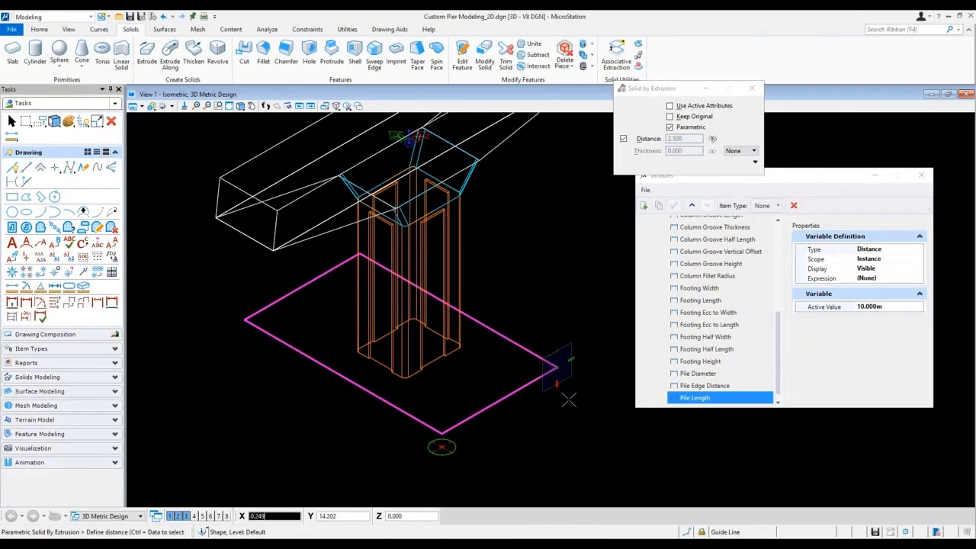
pyautogui.click(569, 400)
pyautogui.keyDown('shift'); pyautogui.moveTo(571, 412); pyautogui.dragTo(537, 373, button='middle'); pyautogui.keyUp('shift')
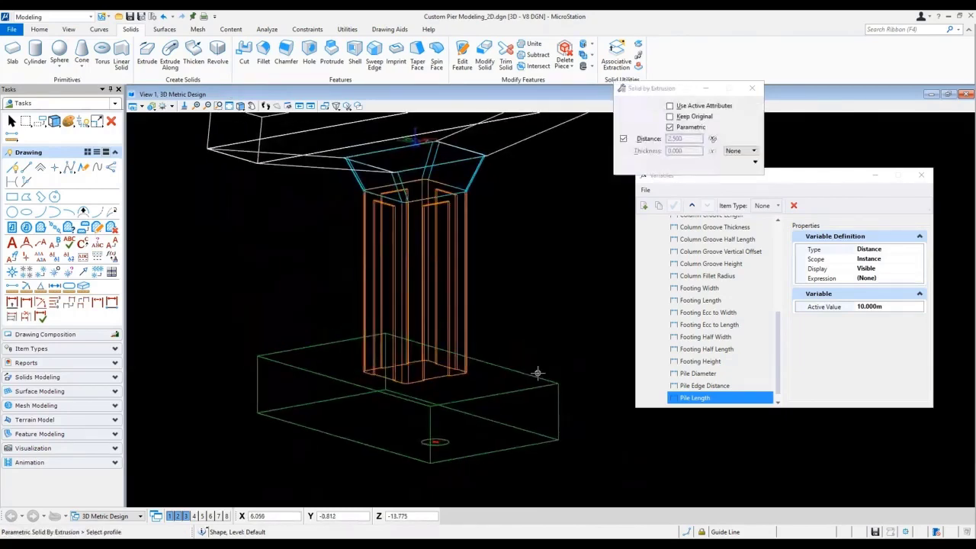
pyautogui.click(307, 29)
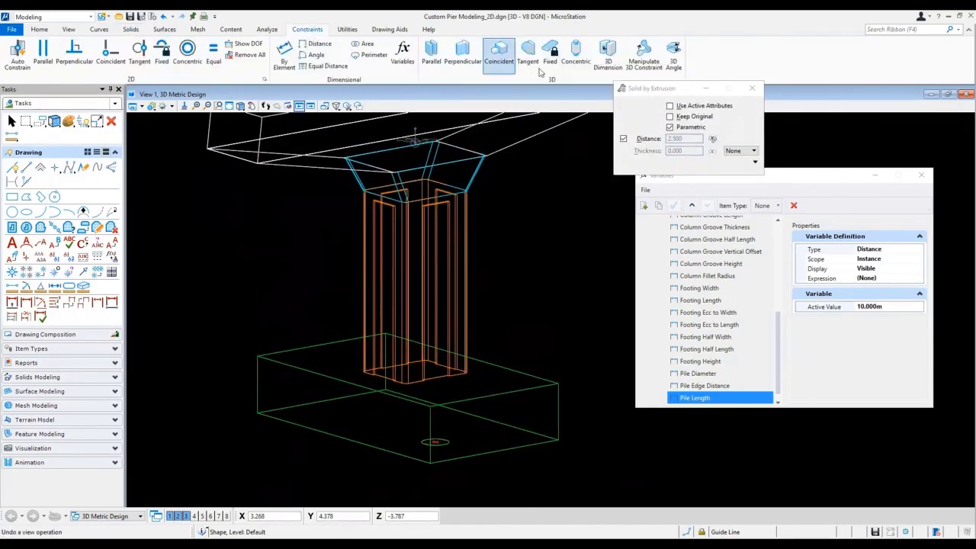
pyautogui.click(607, 55)
pyautogui.keyDown('shift'); pyautogui.moveTo(469, 429); pyautogui.dragTo(339, 412, button='middle'); pyautogui.keyUp('shift')
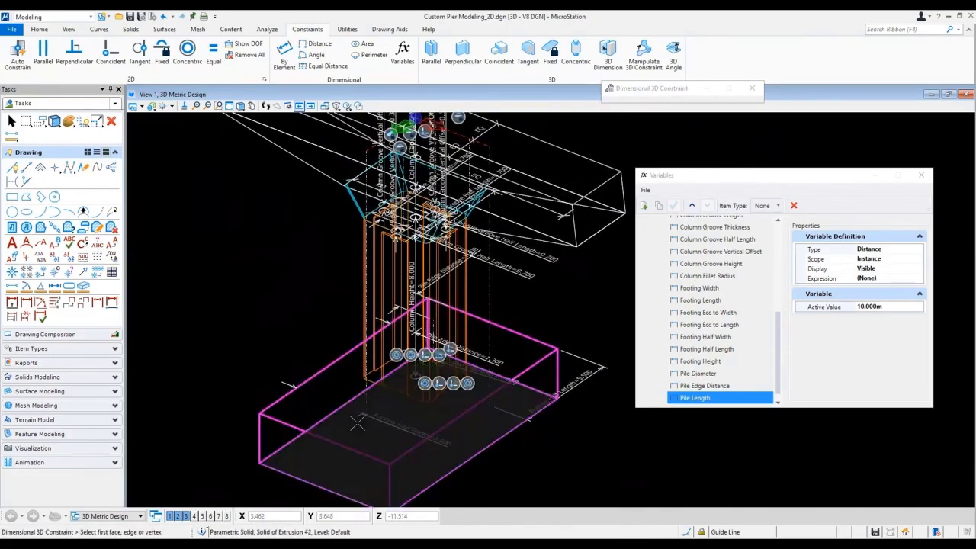
pyautogui.keyDown('shift'); pyautogui.moveTo(407, 395); pyautogui.dragTo(507, 526, button='middle'); pyautogui.keyUp('shift')
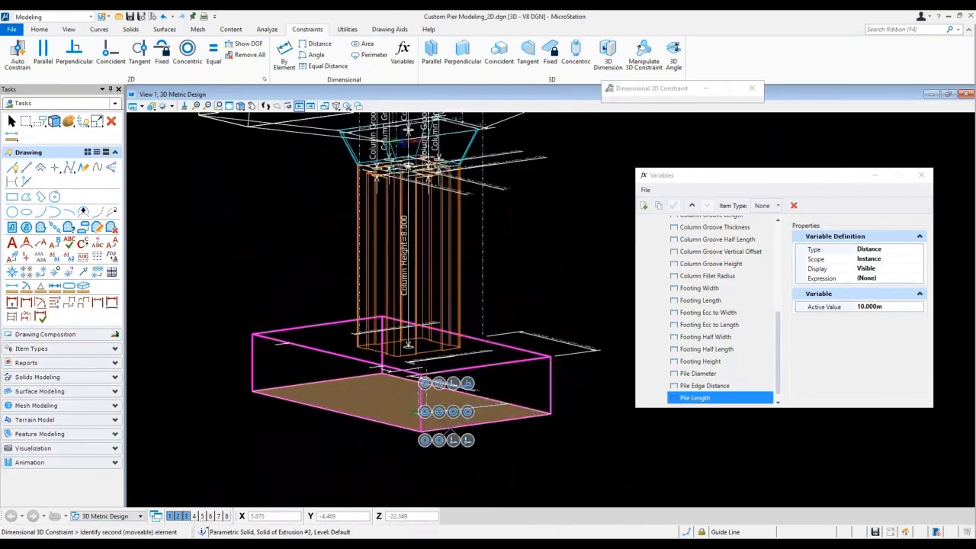
pyautogui.scroll(3, 418, 412)
pyautogui.keyDown('shift'); pyautogui.moveTo(495, 450); pyautogui.dragTo(485, 478, button='middle'); pyautogui.keyUp('shift')
pyautogui.moveTo(405, 446)
pyautogui.keyDown('shift'); pyautogui.mouseDown(button='middle')
pyautogui.moveTo(399, 456)
pyautogui.moveTo(400, 443)
pyautogui.mouseUp(button='middle'); pyautogui.keyUp('shift')
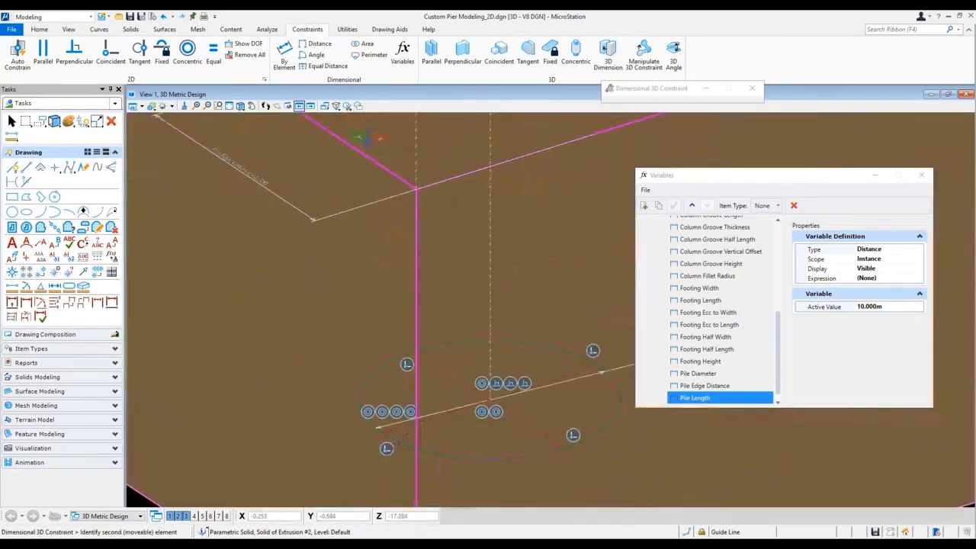
pyautogui.click(478, 430)
pyautogui.moveTo(540, 456); pyautogui.dragTo(540, 488)
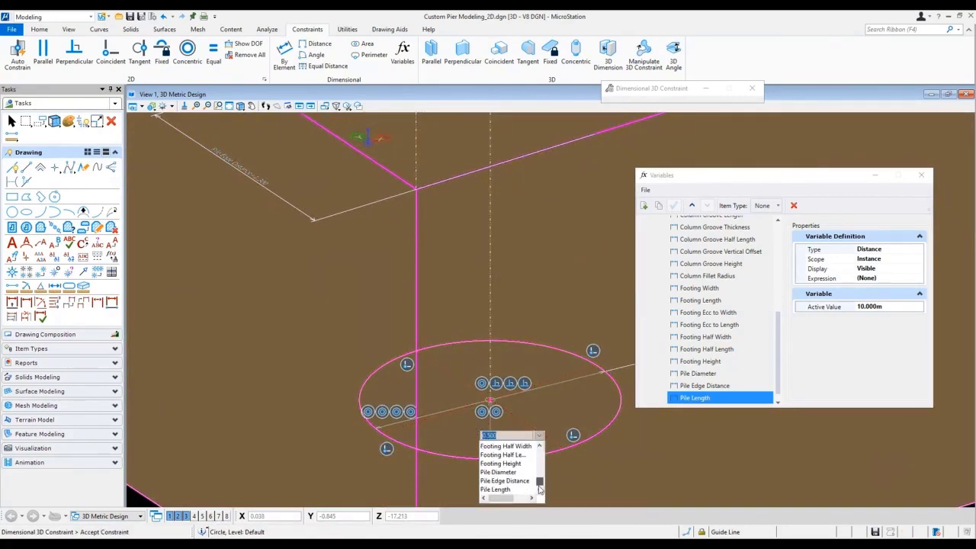
pyautogui.click(222, 396)
pyautogui.rightClick(258, 387)
pyautogui.scroll(-3, 259, 387)
pyautogui.scroll(-5, 259, 386)
pyautogui.rightClick(394, 446)
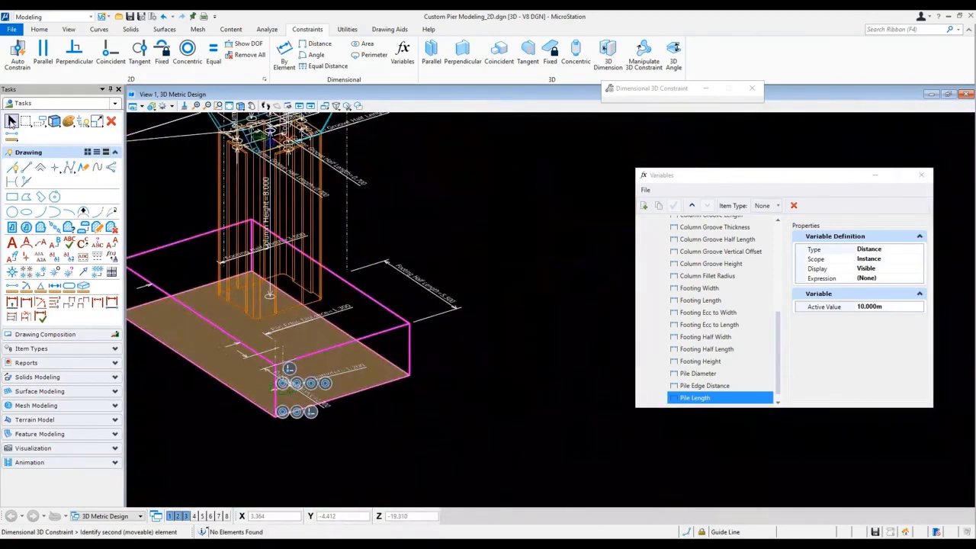
pyautogui.click(12, 121)
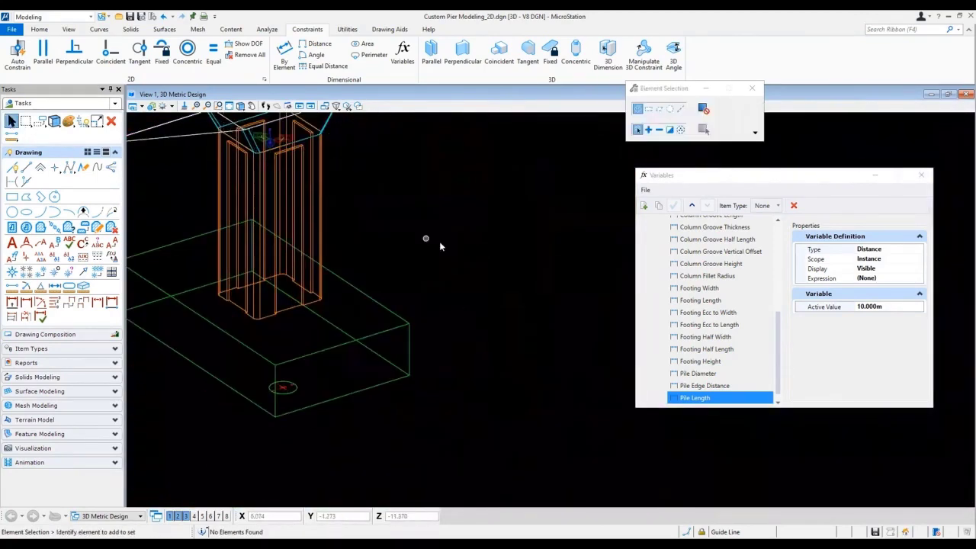
# Create a distance variable named Pile Embed Length after Pile Length, with an active value of 0.5 m.
pyautogui.click(644, 207)
pyautogui.write('Pile Embed Length')
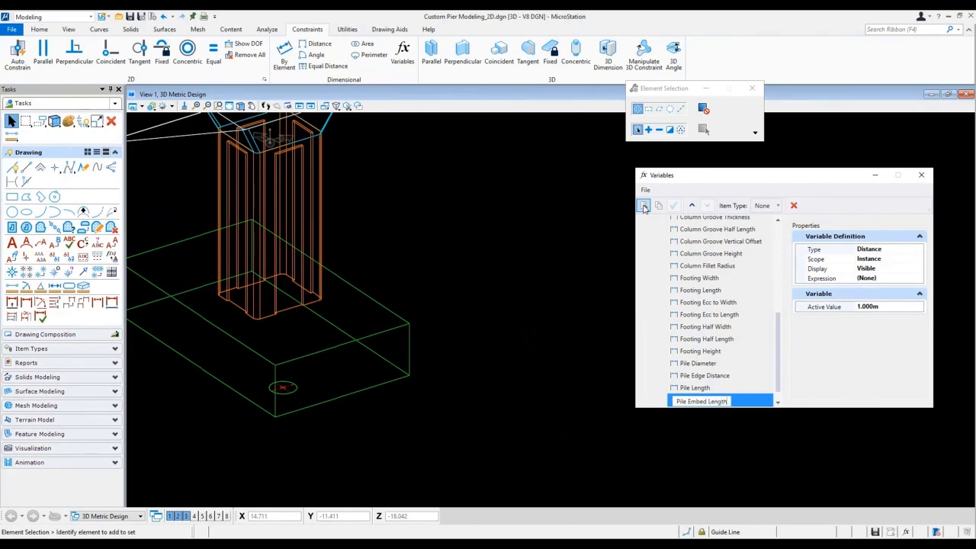
pyautogui.press('Return')
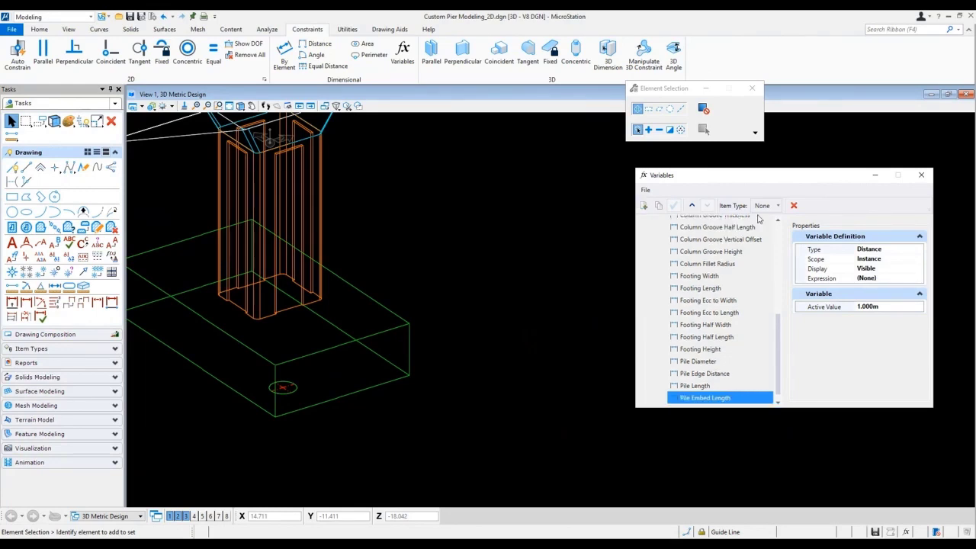
pyautogui.click(883, 307)
pyautogui.write('0.')
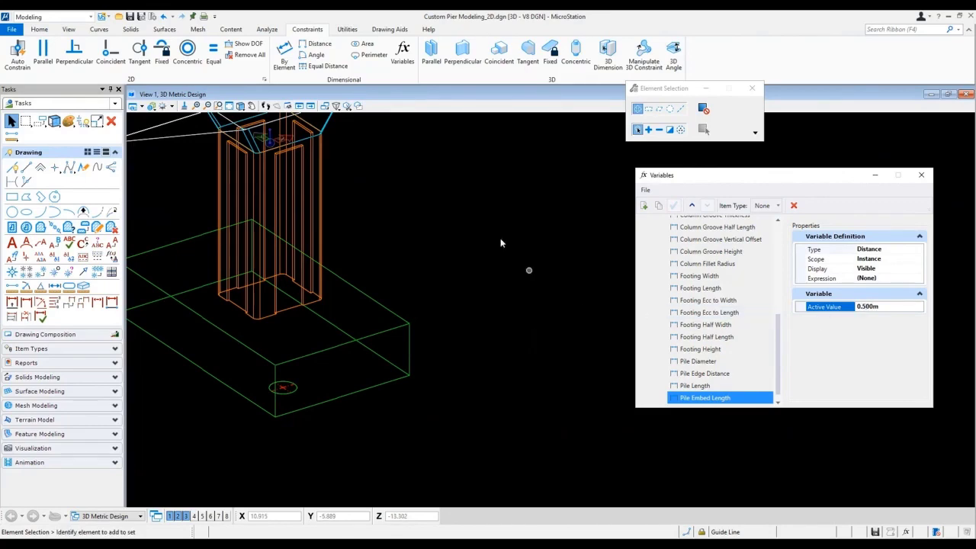
# Add a 3D dimensional constraint from the footing's underside to the pile circle, driven by Pile Embed Length.
pyautogui.click(607, 55)
pyautogui.keyDown('shift'); pyautogui.moveTo(349, 406); pyautogui.dragTo(363, 315, button='middle'); pyautogui.keyUp('shift')
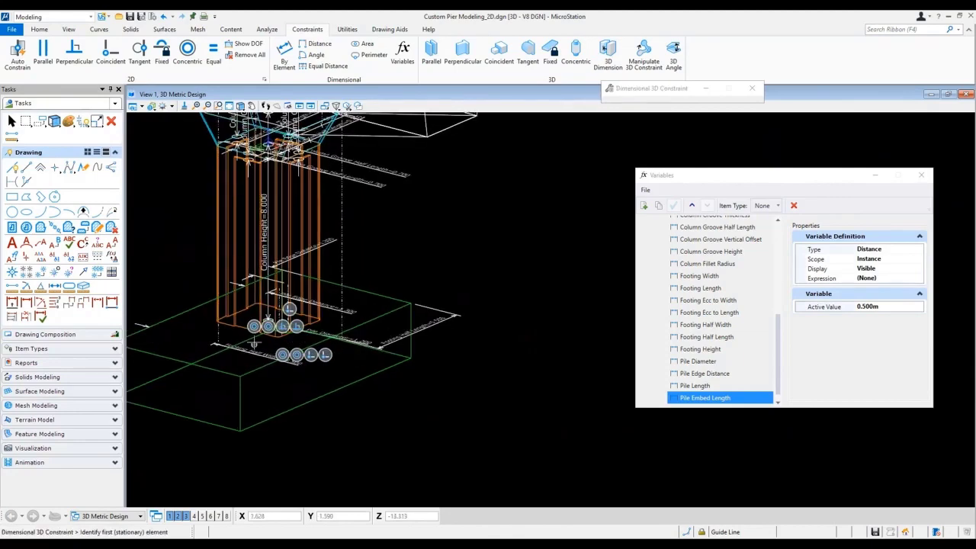
pyautogui.click(297, 349)
pyautogui.click(297, 343)
pyautogui.keyDown('shift'); pyautogui.moveTo(328, 368); pyautogui.dragTo(280, 393, button='middle'); pyautogui.keyUp('shift')
pyautogui.scroll(3, 283, 385)
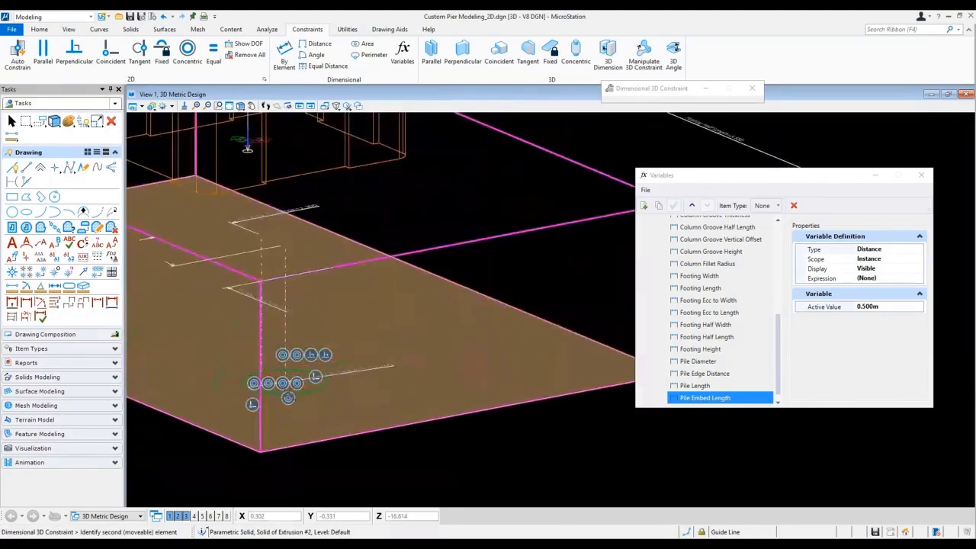
pyautogui.scroll(4, 283, 383)
pyautogui.click(247, 366)
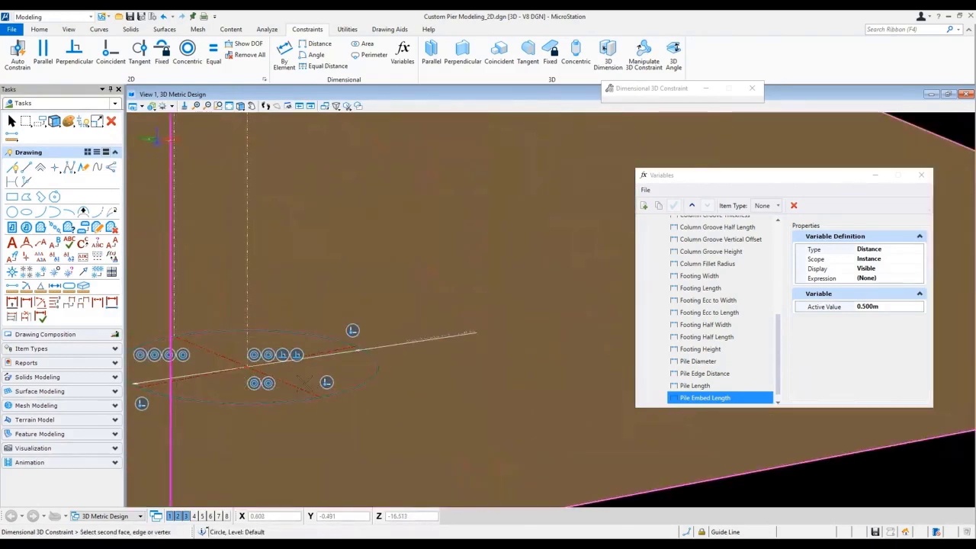
pyautogui.click(311, 375)
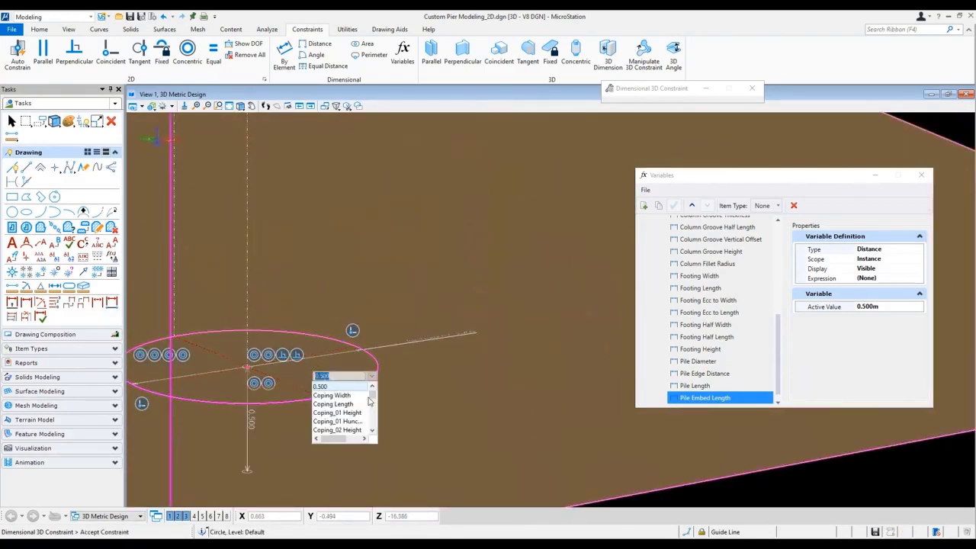
pyautogui.moveTo(372, 396); pyautogui.dragTo(371, 432)
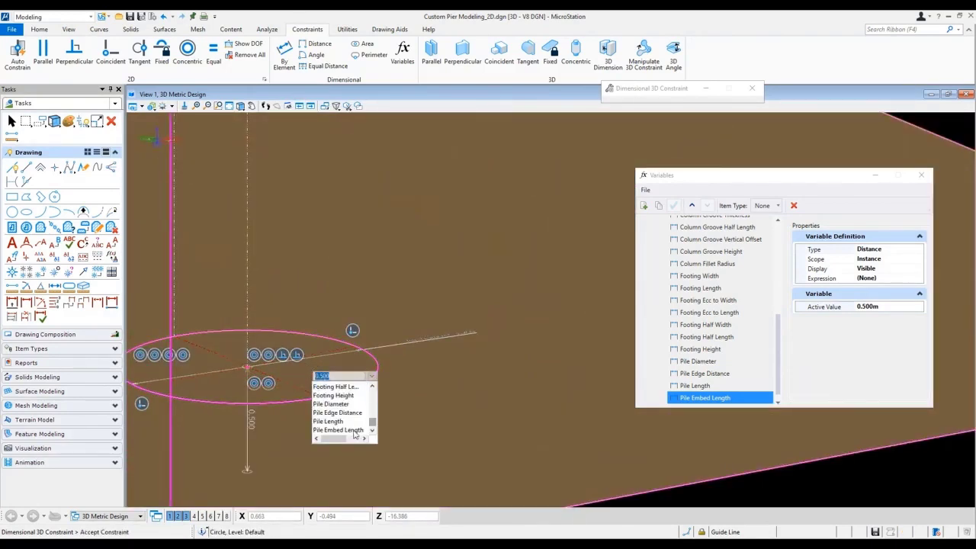
pyautogui.click(352, 430)
pyautogui.click(850, 480)
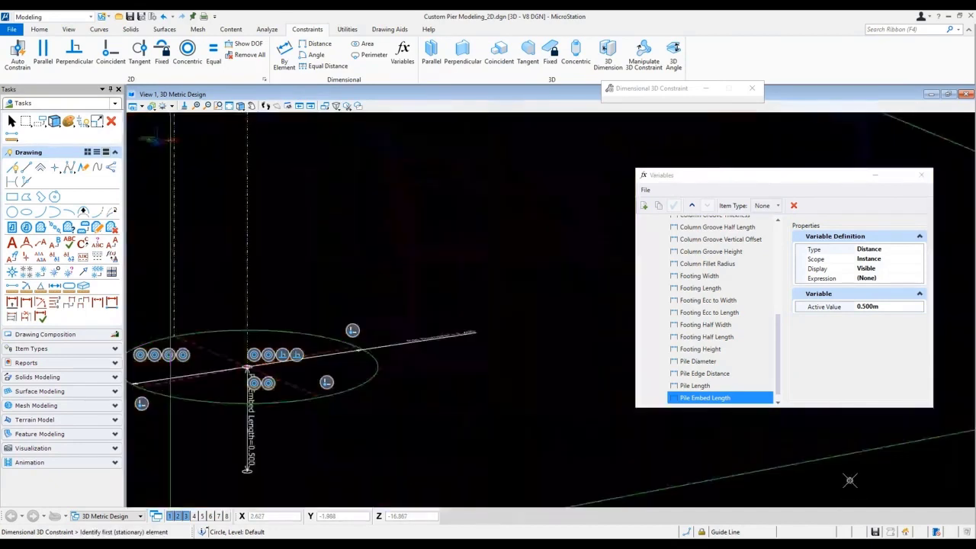
# Test the Pile Embed Length variable with an active value of 0.8 m and restore it to 0.5 m.
pyautogui.click(892, 306)
pyautogui.moveTo(892, 306); pyautogui.dragTo(824, 314)
pyautogui.write('0.8')
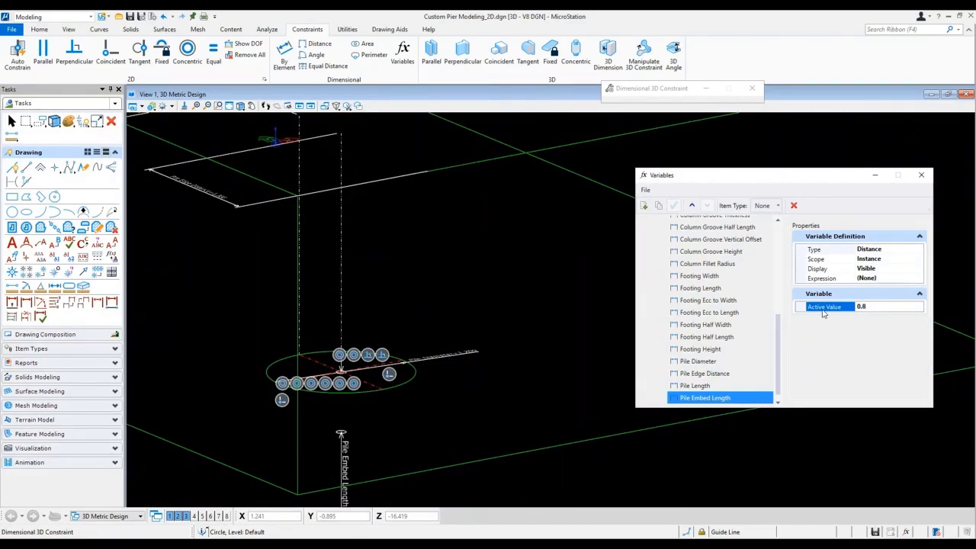
pyautogui.press('Return')
pyautogui.moveTo(877, 306); pyautogui.dragTo(796, 302)
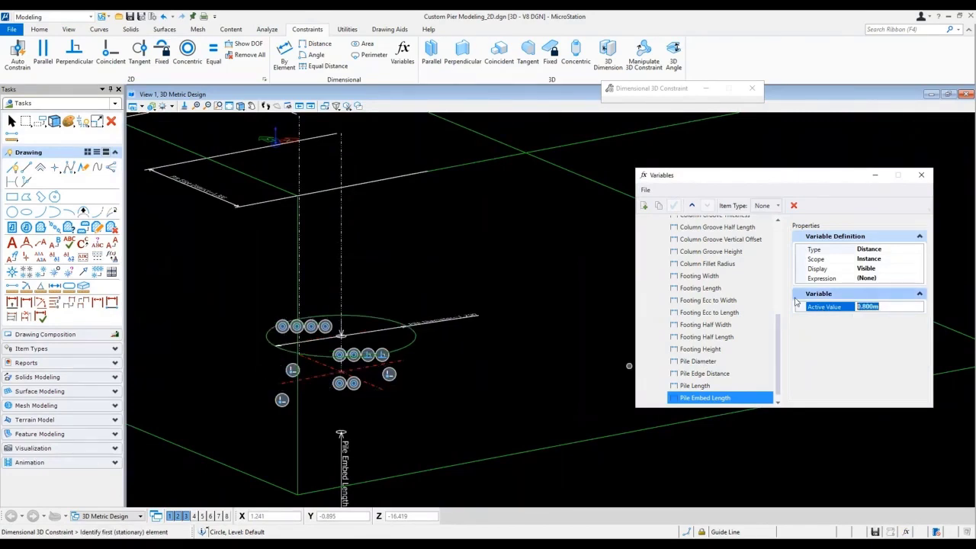
pyautogui.write('0.')
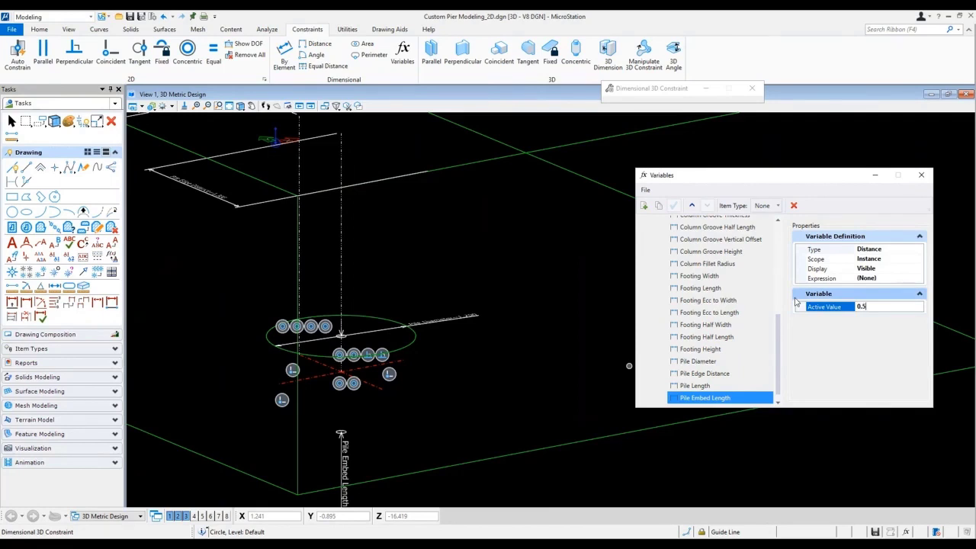
pyautogui.write('5')
pyautogui.press('Return')
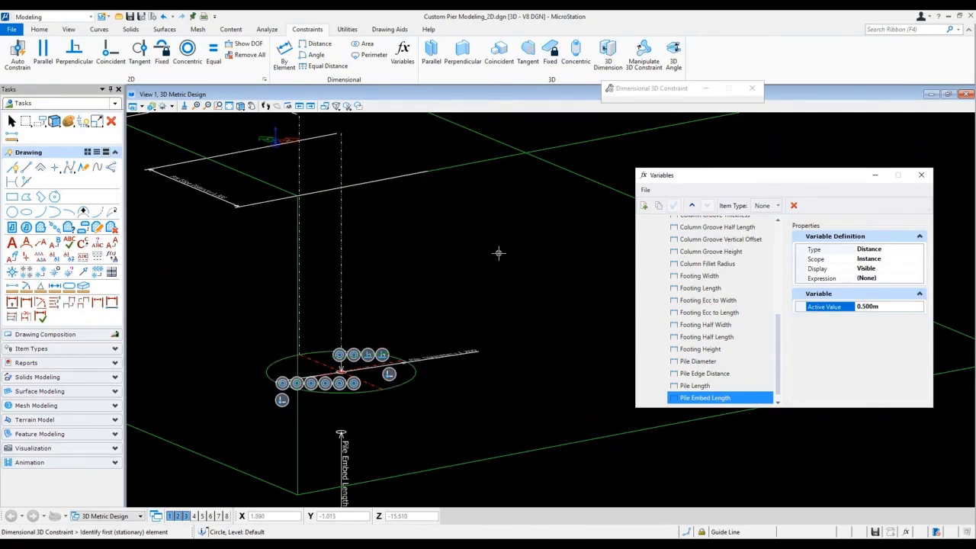
# Extrude the pile circle downward as a parametric solid with its distance driven by Pile Length.
pyautogui.scroll(-3, 498, 253)
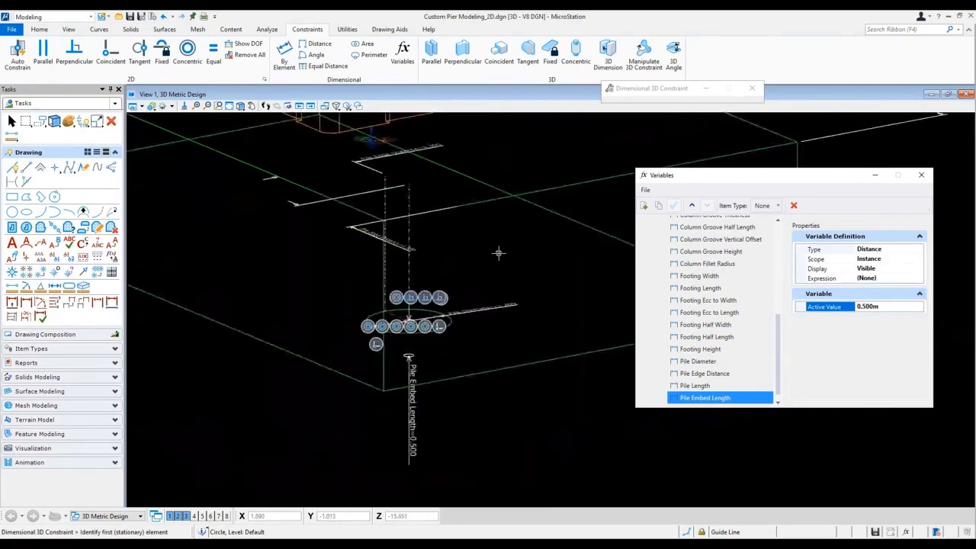
pyautogui.click(39, 29)
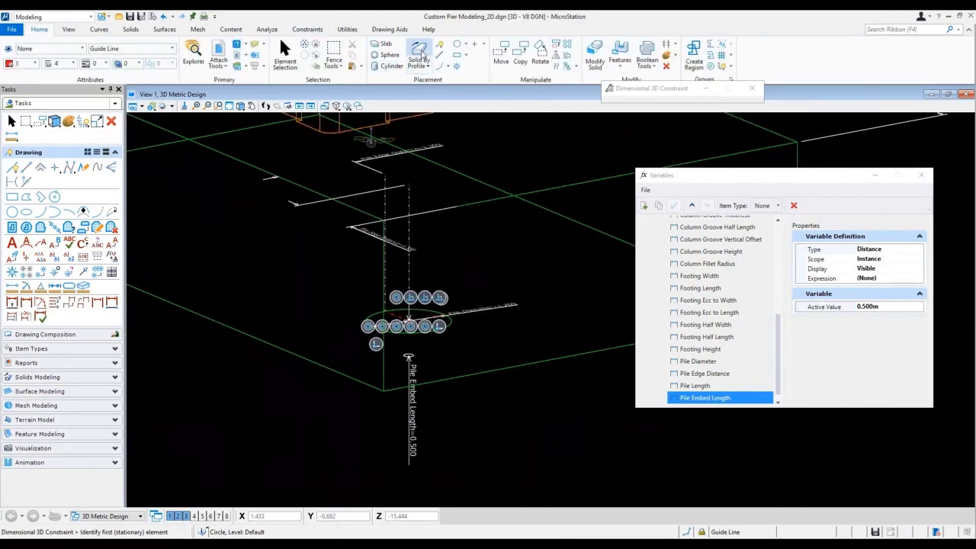
pyautogui.click(417, 55)
pyautogui.click(711, 139)
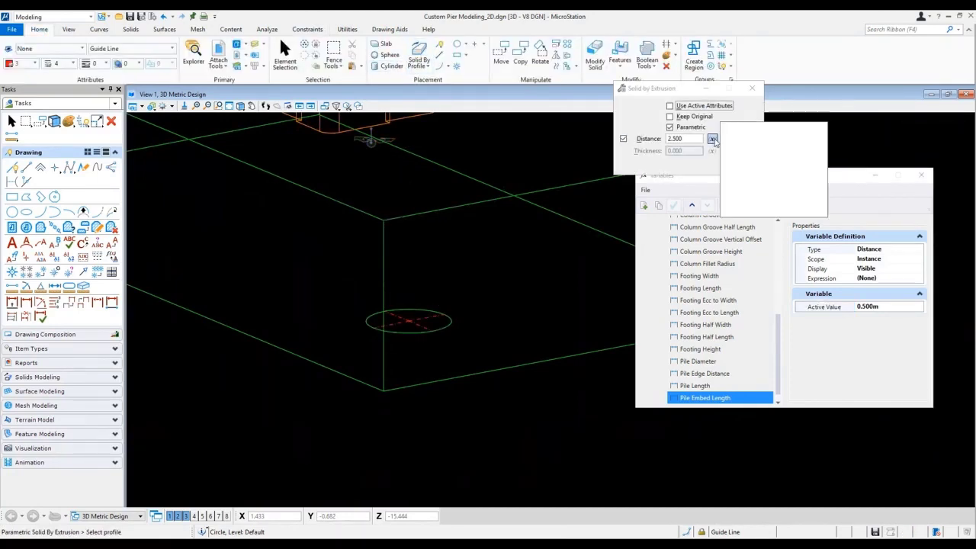
pyautogui.click(762, 178)
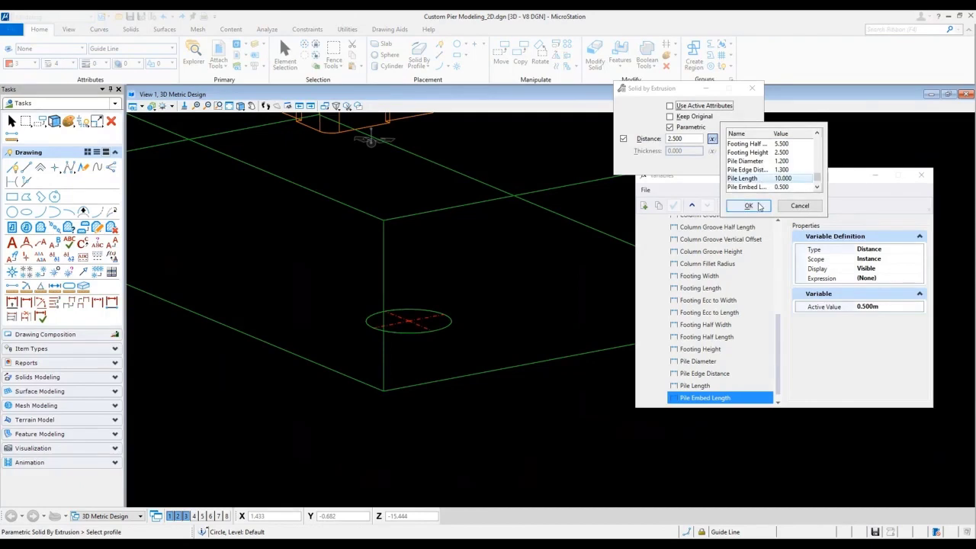
pyautogui.click(748, 206)
pyautogui.click(438, 326)
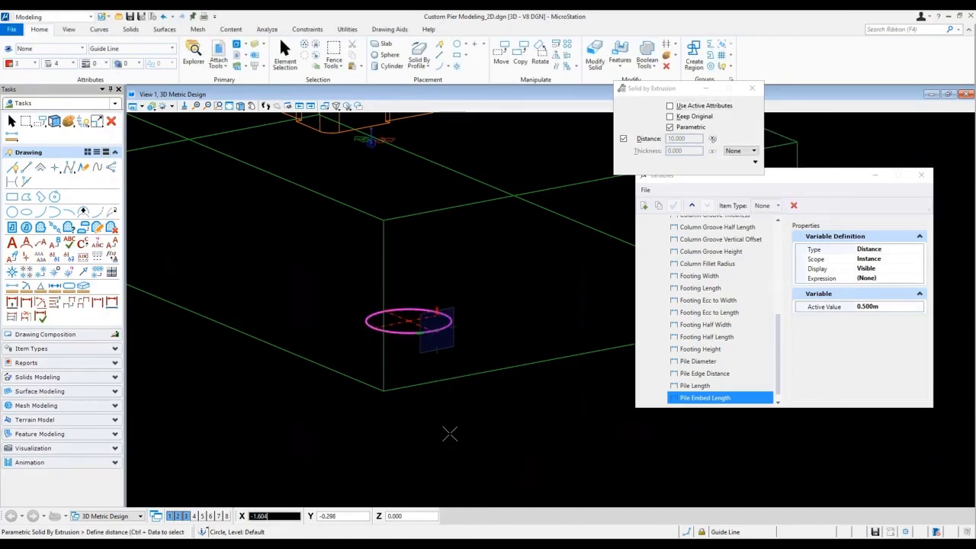
pyautogui.click(450, 433)
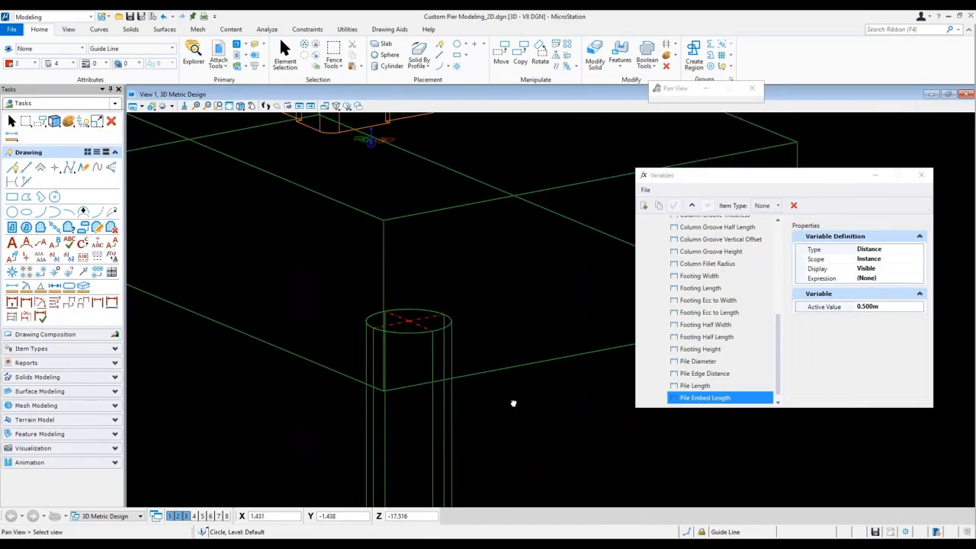
# In front view, test how footing and pile follow a Column Height of 9 m, and restore it to 8 m.
pyautogui.scroll(-5, 472, 393)
pyautogui.rightClick(437, 388)
pyautogui.click(474, 389)
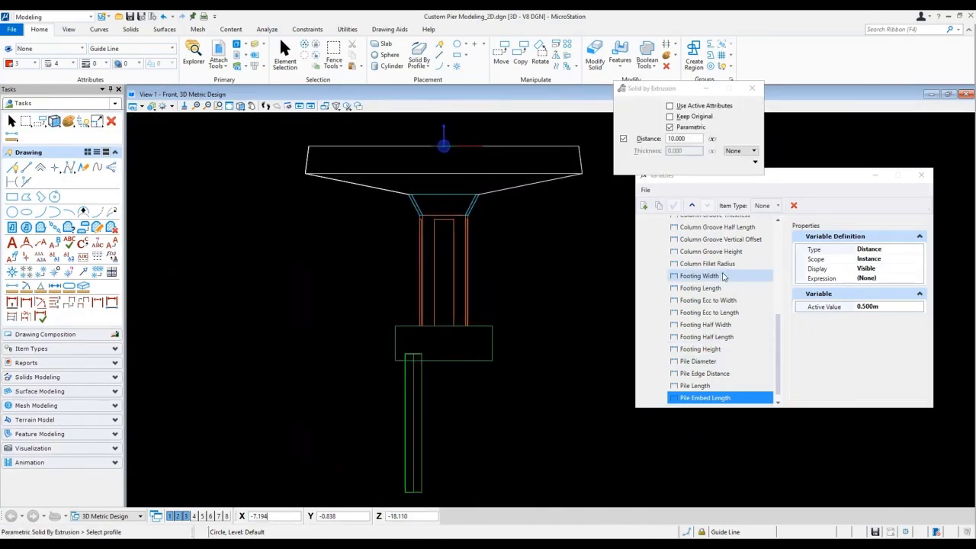
pyautogui.scroll(2, 721, 321)
pyautogui.click(709, 263)
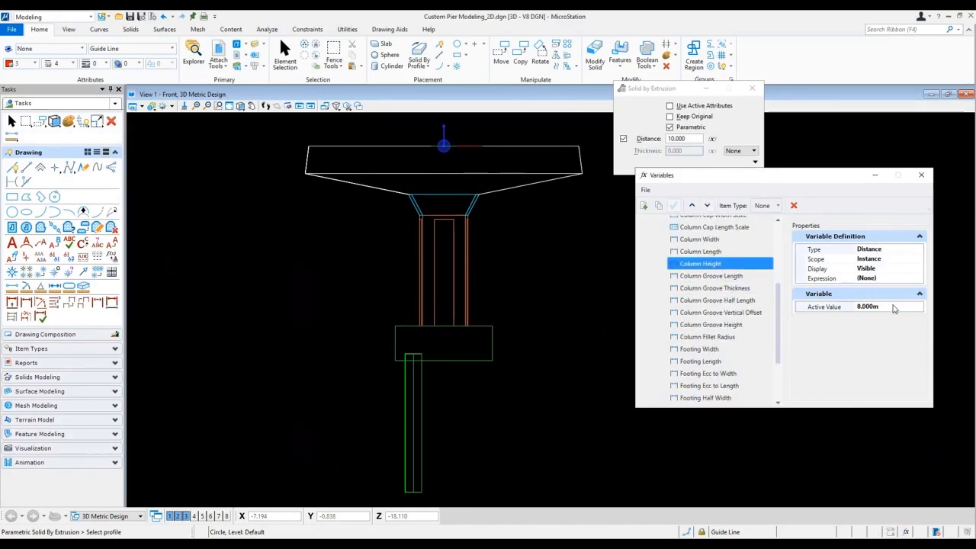
pyautogui.click(827, 308)
pyautogui.write('9')
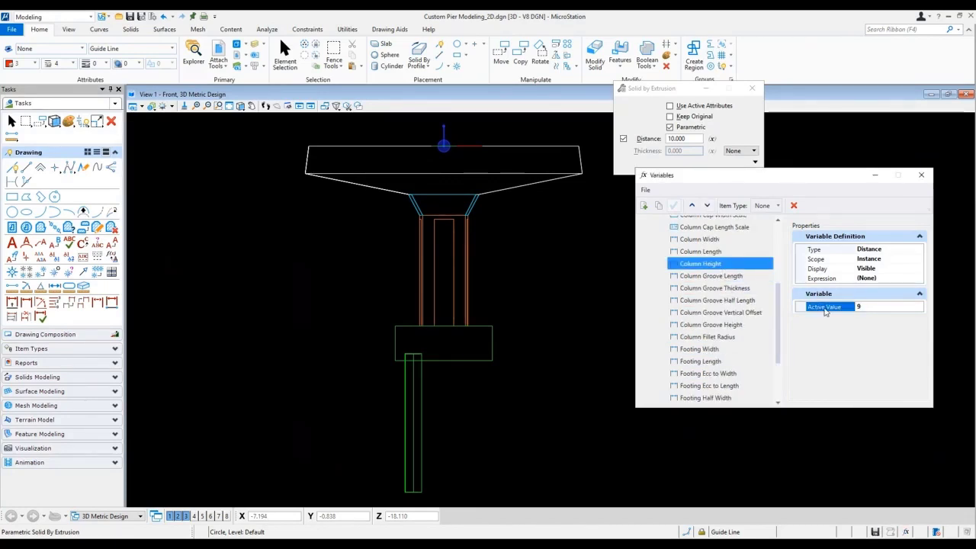
pyautogui.press('Return')
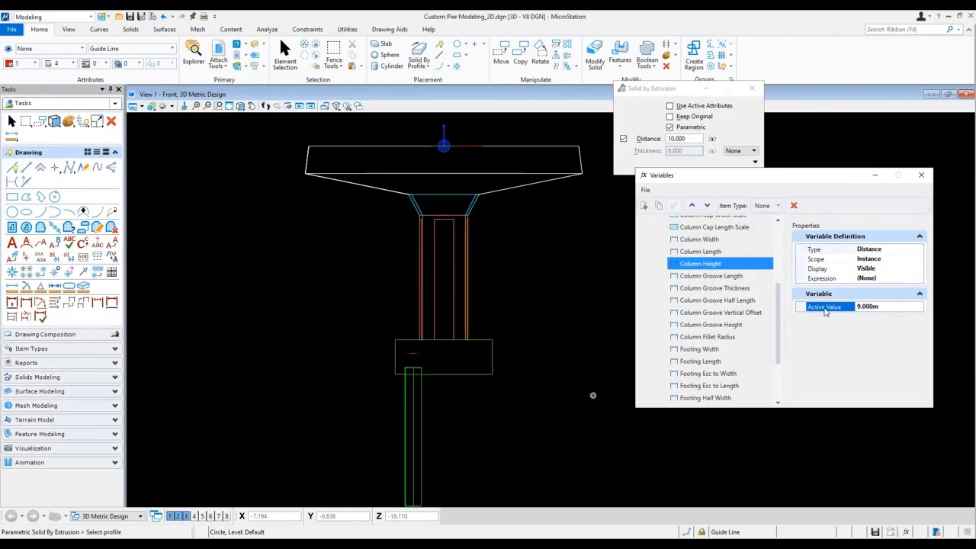
pyautogui.write('8')
pyautogui.press('Return')
# Test the Column Cap Height variable with an active value of 2 m and restore it to 1.5 m.
pyautogui.scroll(3, 728, 276)
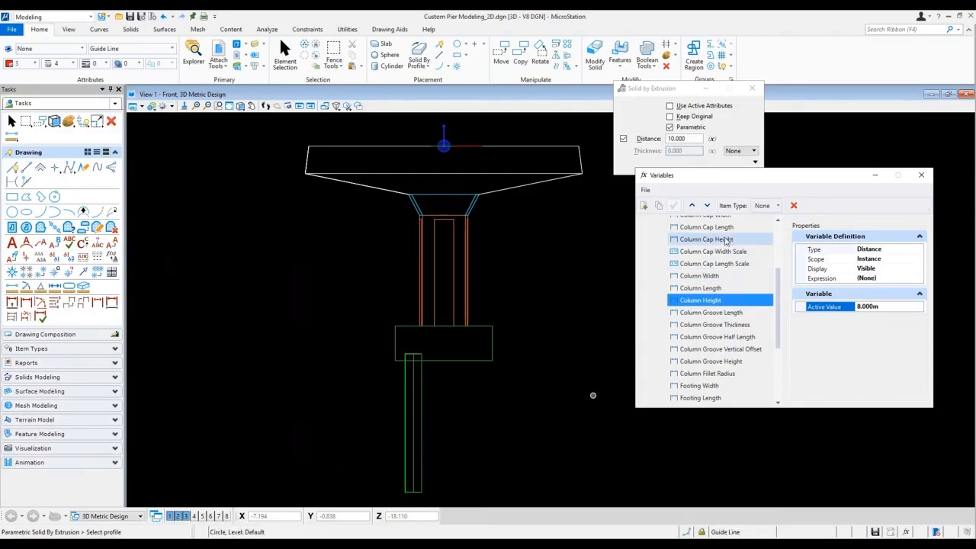
pyautogui.click(732, 239)
pyautogui.write('2')
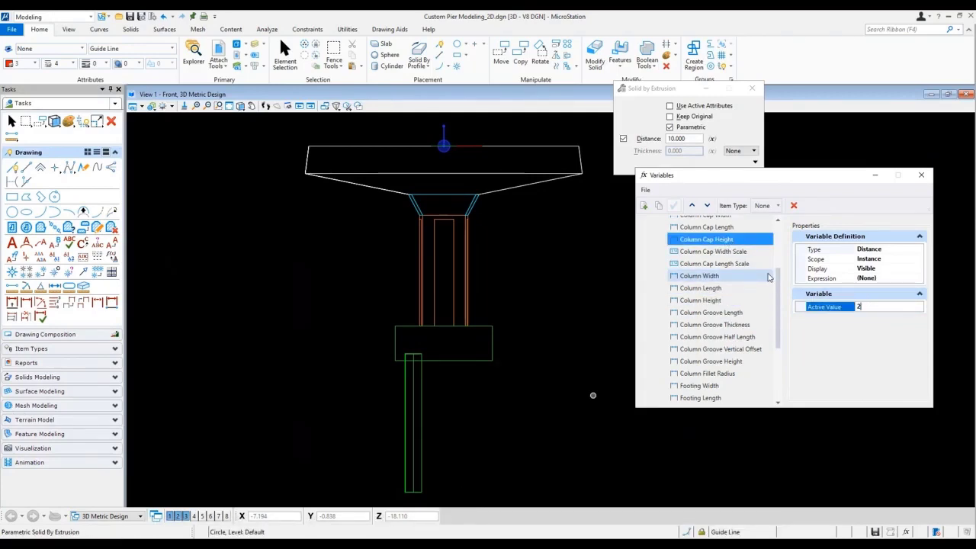
pyautogui.press('Return')
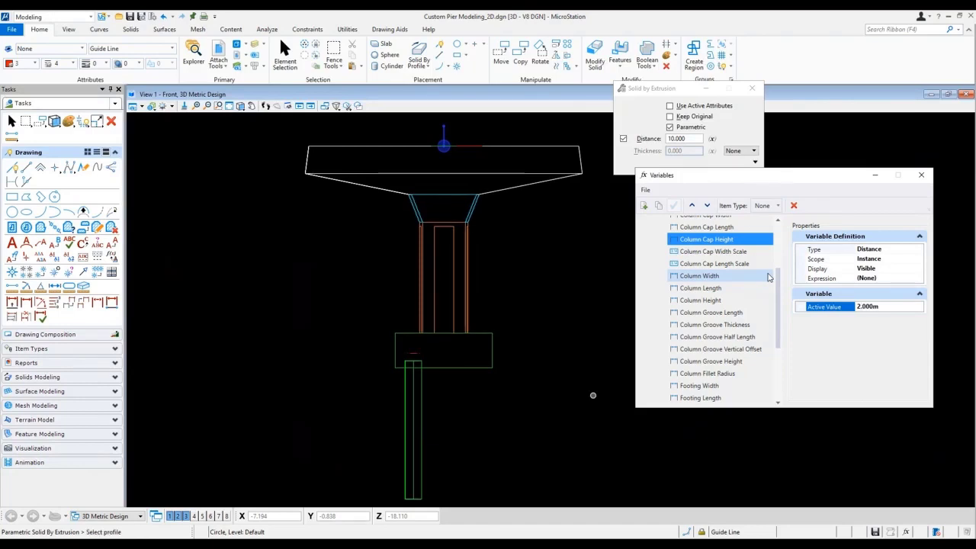
pyautogui.write('1.5')
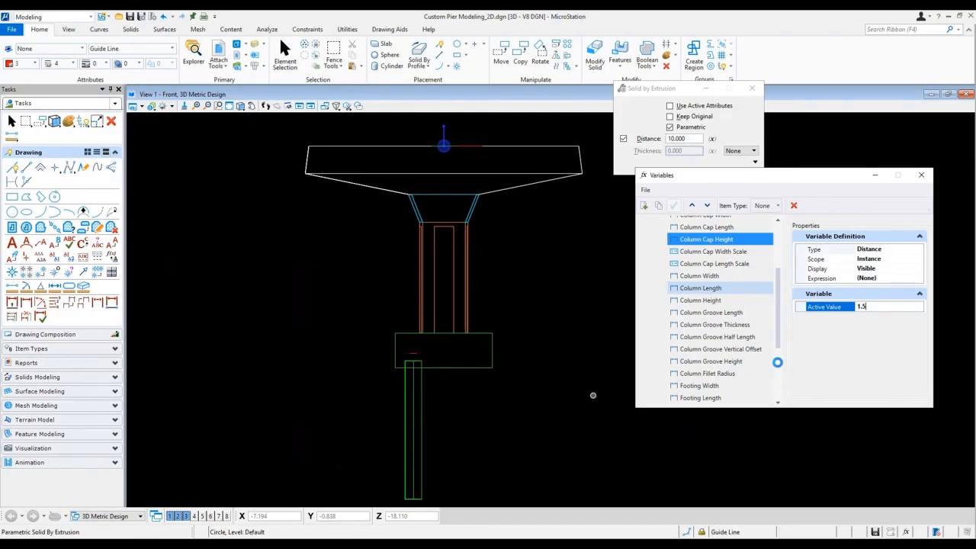
# Confirm the 1.5 m Column Cap Height and set the Pile Embed Length variable's active value to 0.25 m.
pyautogui.press('Return')
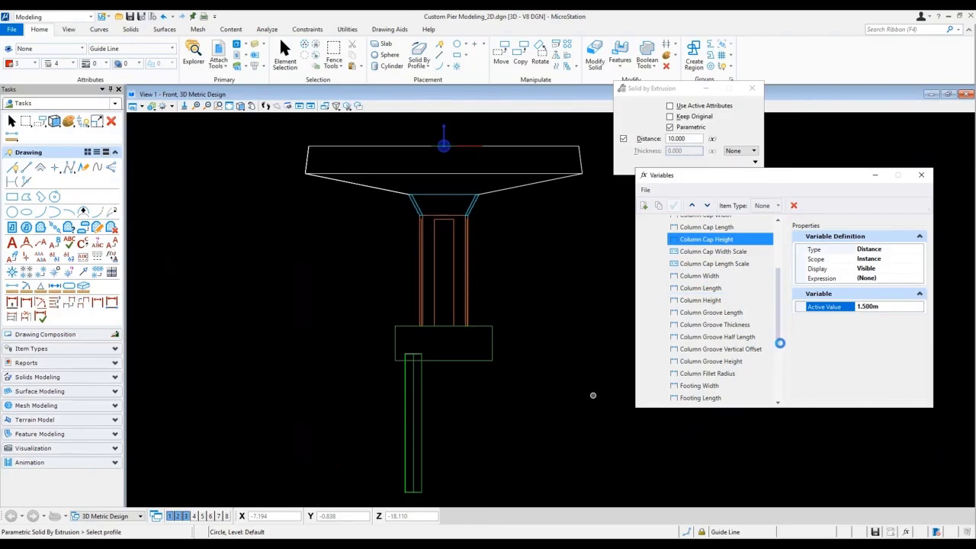
pyautogui.scroll(-3, 779, 338)
pyautogui.click(704, 389)
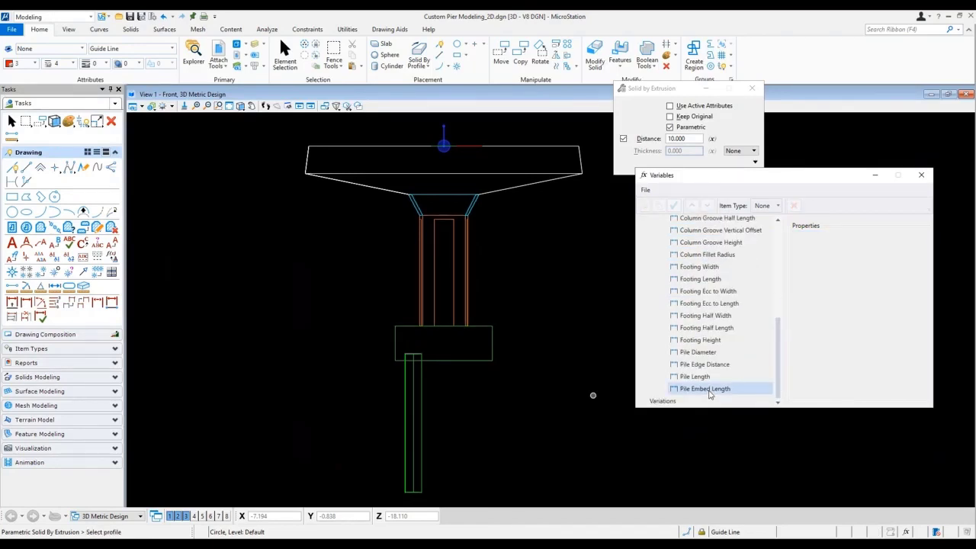
pyautogui.click(822, 308)
pyautogui.write('0.25')
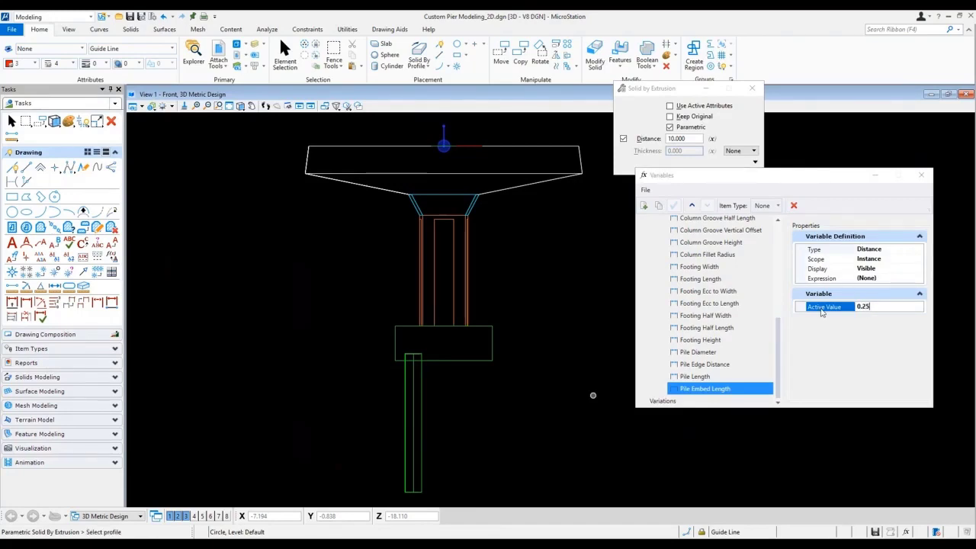
pyautogui.press('Return')
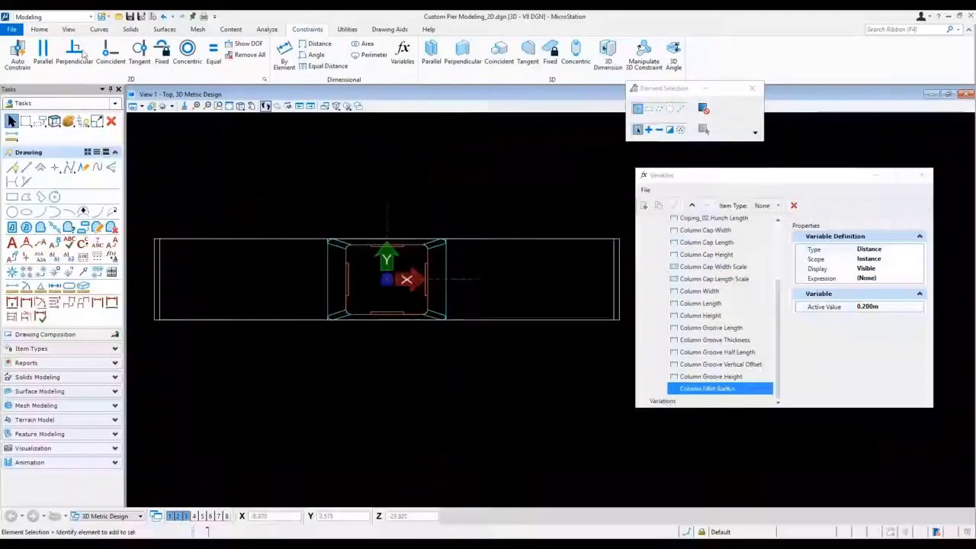
# Set the active element color to green and start the Place Block tool.
pyautogui.click(39, 30)
pyautogui.click(34, 63)
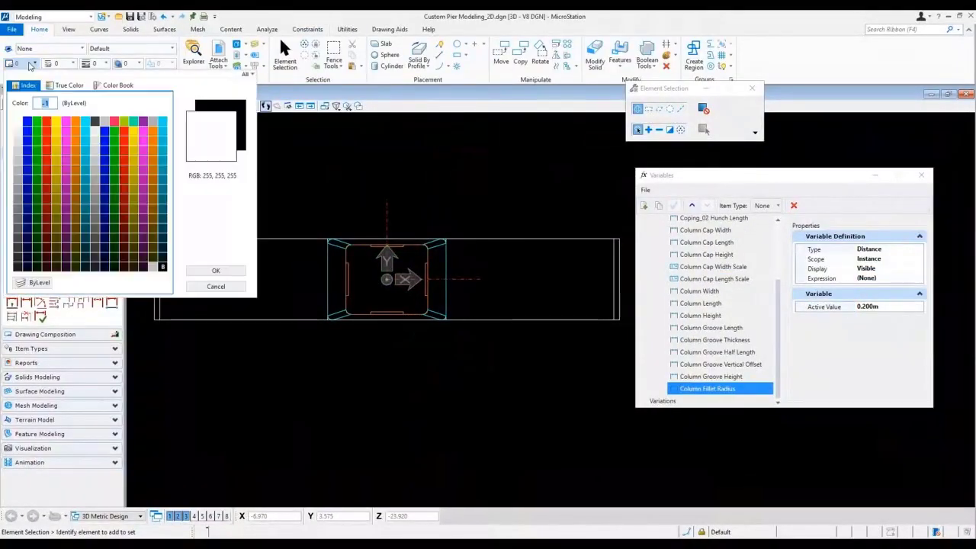
pyautogui.click(37, 124)
pyautogui.click(12, 196)
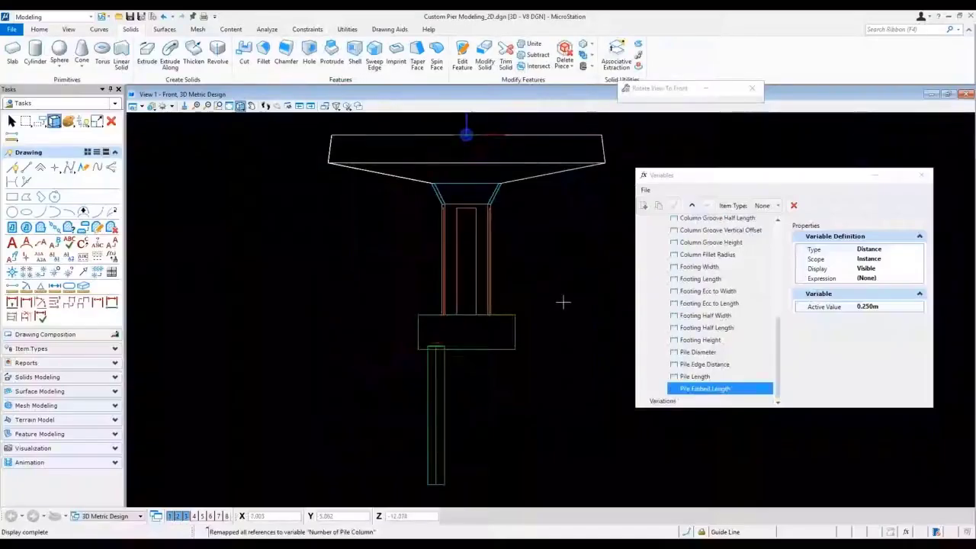
# Rotate the view to top and set the Footing Ecc to Length variable's active value to 0.
pyautogui.press('Escape')
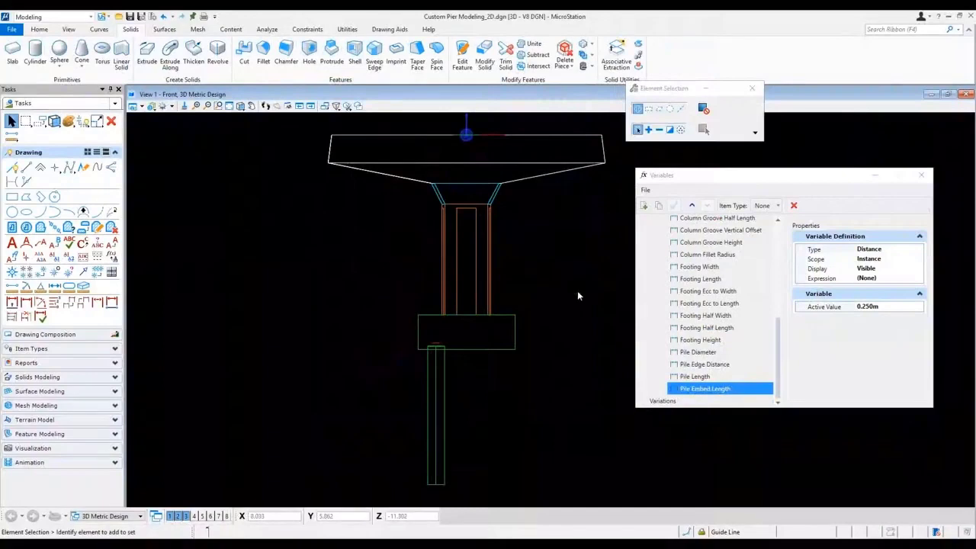
pyautogui.rightClick(578, 296)
pyautogui.click(614, 278)
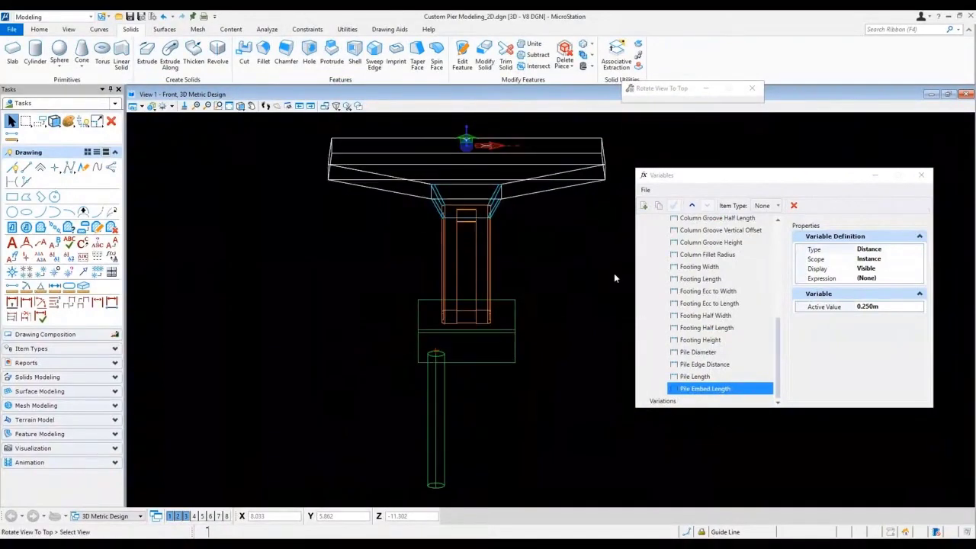
pyautogui.click(614, 278)
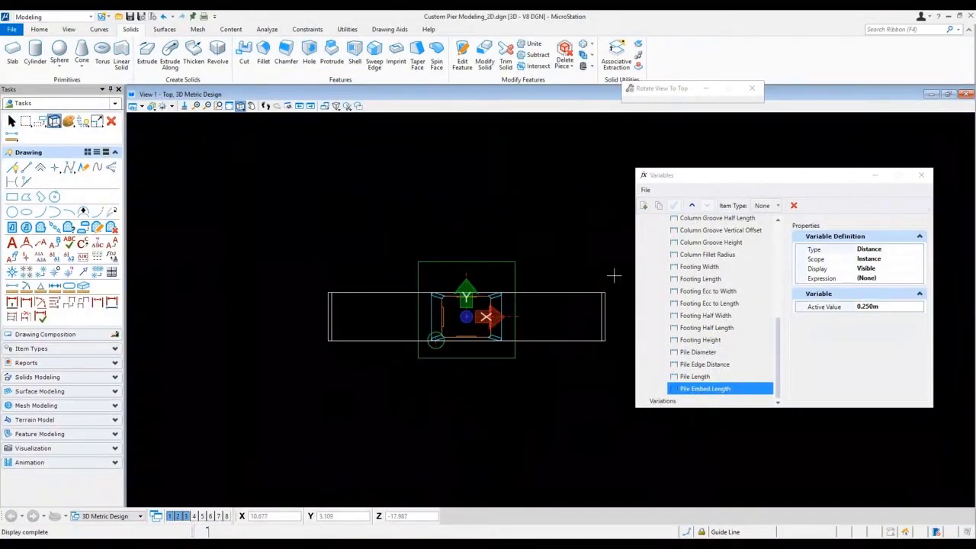
pyautogui.click(735, 304)
pyautogui.click(828, 306)
pyautogui.write('0')
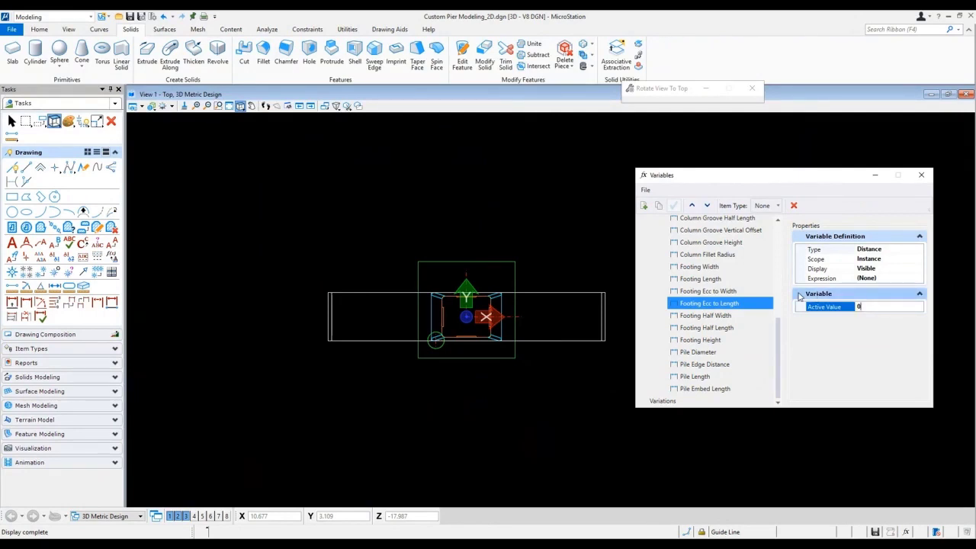
pyautogui.press('Return')
# Set the Pile Edge Distance variable's active value to 1 m.
pyautogui.click(705, 364)
pyautogui.click(887, 306)
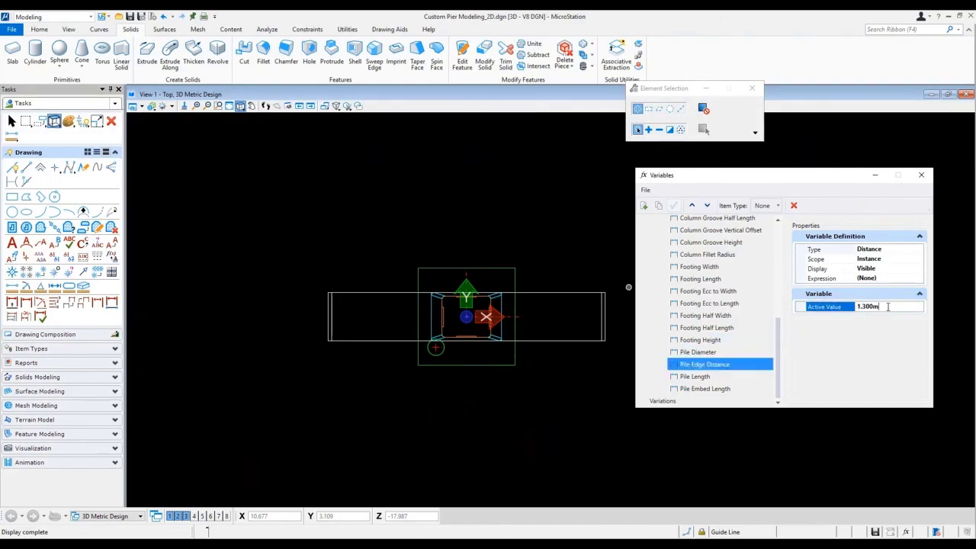
pyautogui.moveTo(888, 307); pyautogui.dragTo(809, 295)
pyautogui.write('1')
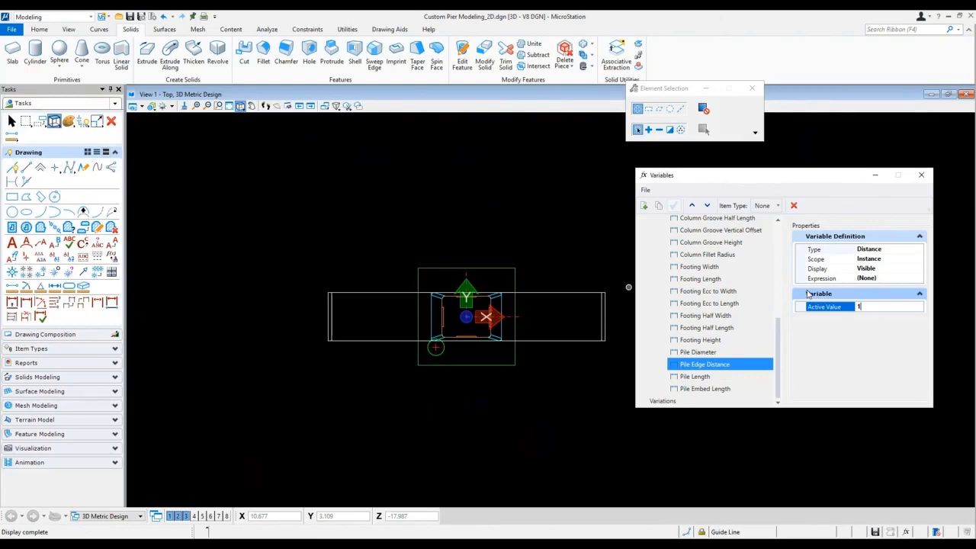
pyautogui.press('Return')
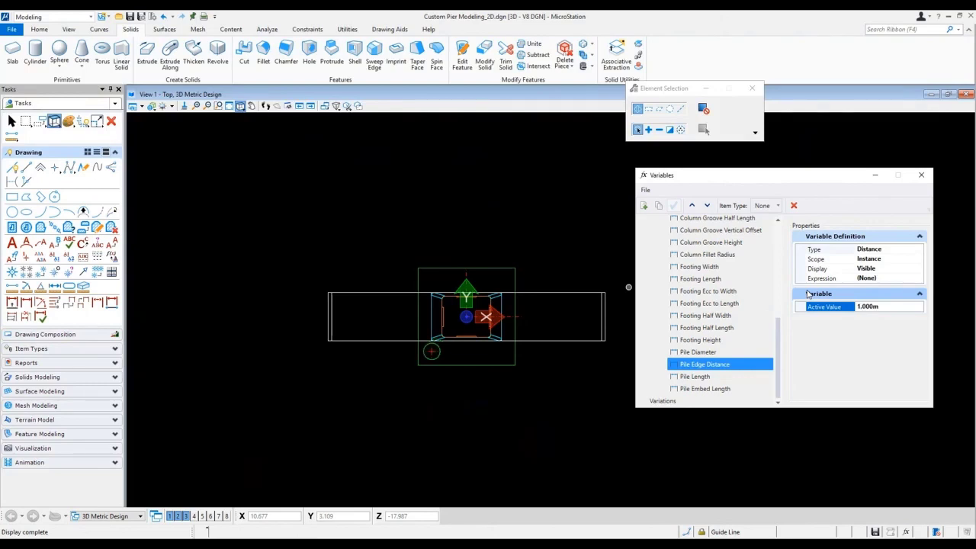
# Create an Integer variable named Number of Pile Row with an active value of 2.
pyautogui.click(704, 388)
pyautogui.click(642, 206)
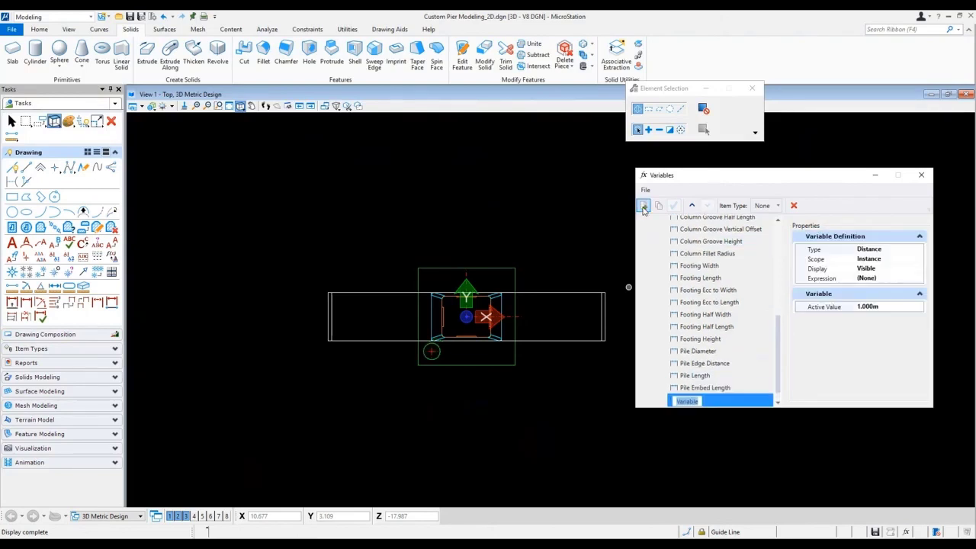
pyautogui.write('Numm')
pyautogui.press('BackSpace')
pyautogui.write('ber of Pile')
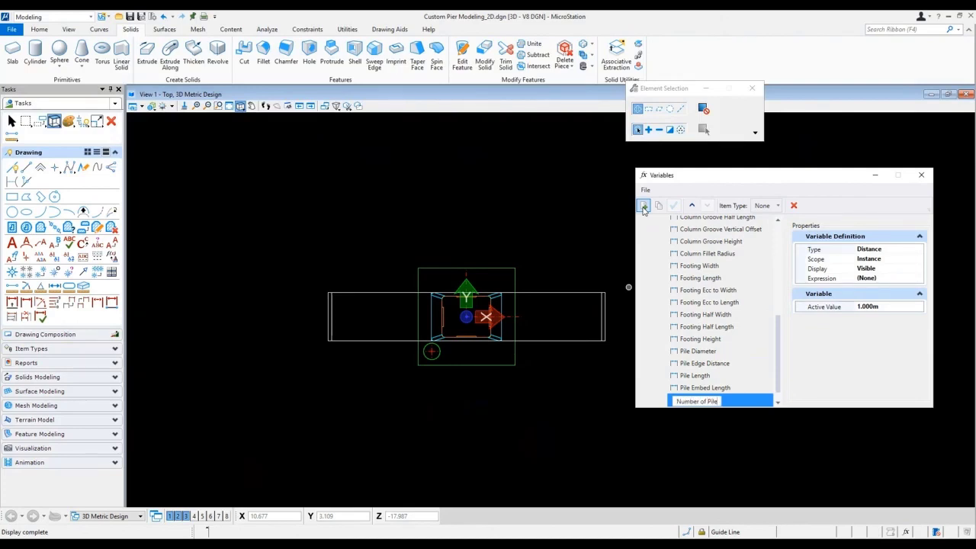
pyautogui.write(' Row')
pyautogui.press('Return')
pyautogui.click(903, 250)
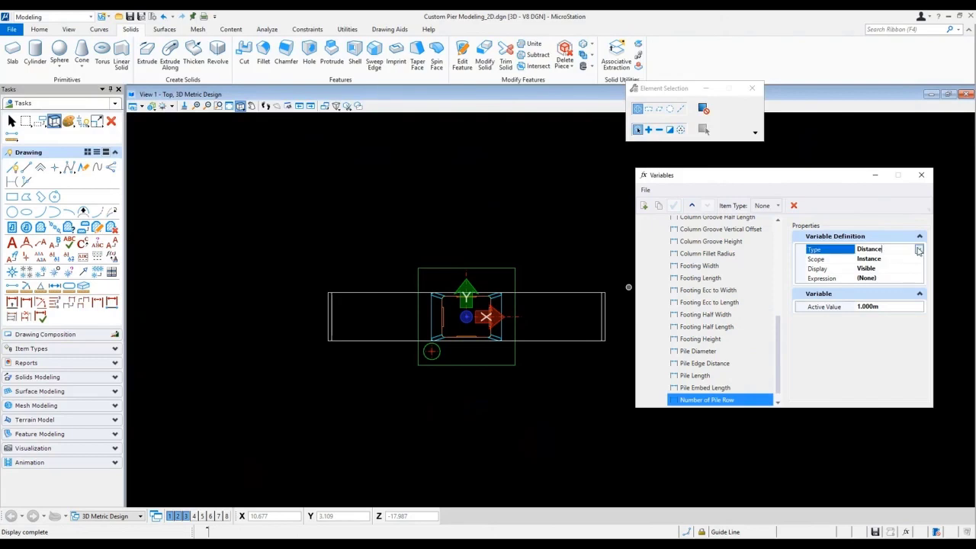
pyautogui.click(869, 286)
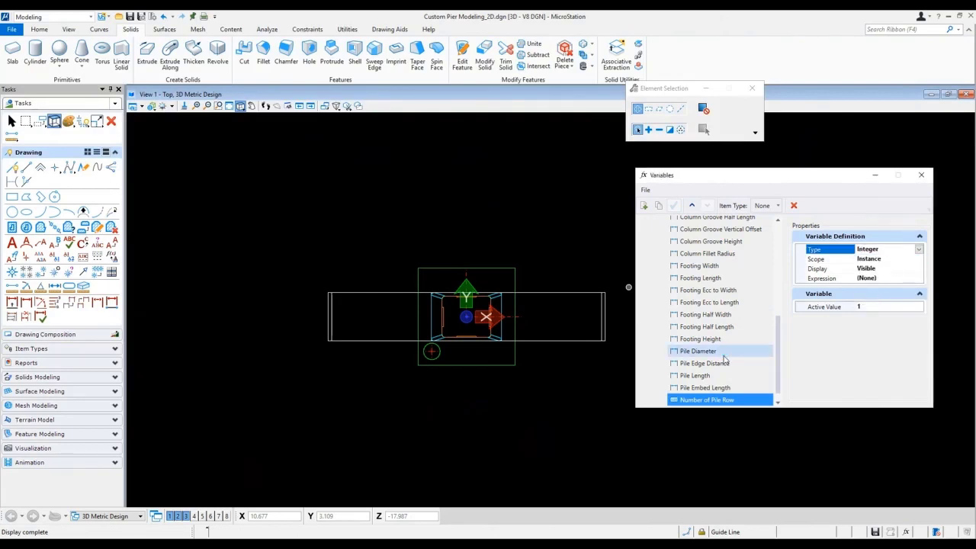
pyautogui.click(871, 307)
pyautogui.write('2')
# Duplicate the Number of Pile Row variable and rename the copy Number of Pile Column.
pyautogui.click(658, 205)
pyautogui.press('Return')
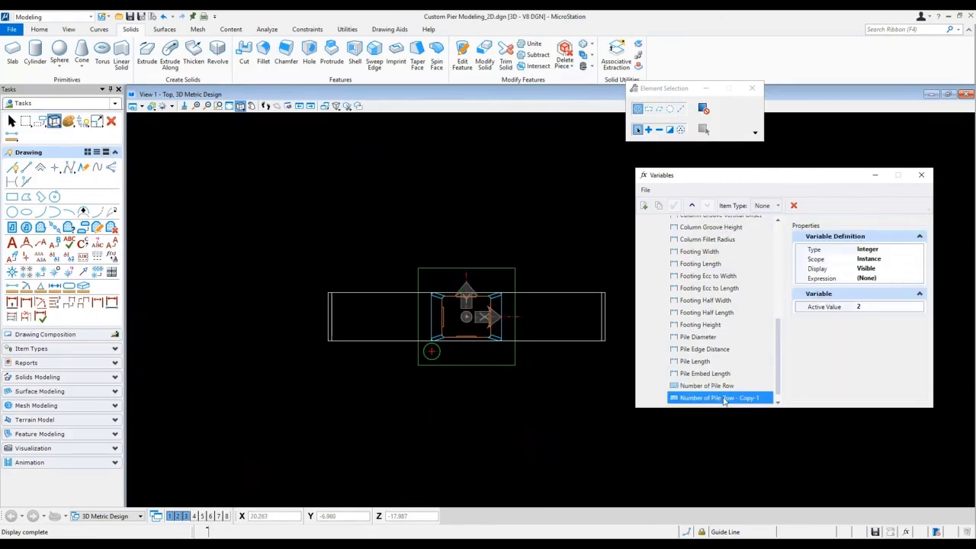
pyautogui.rightClick(731, 398)
pyautogui.click(740, 404)
pyautogui.moveTo(719, 400); pyautogui.dragTo(784, 399)
pyautogui.write('Column')
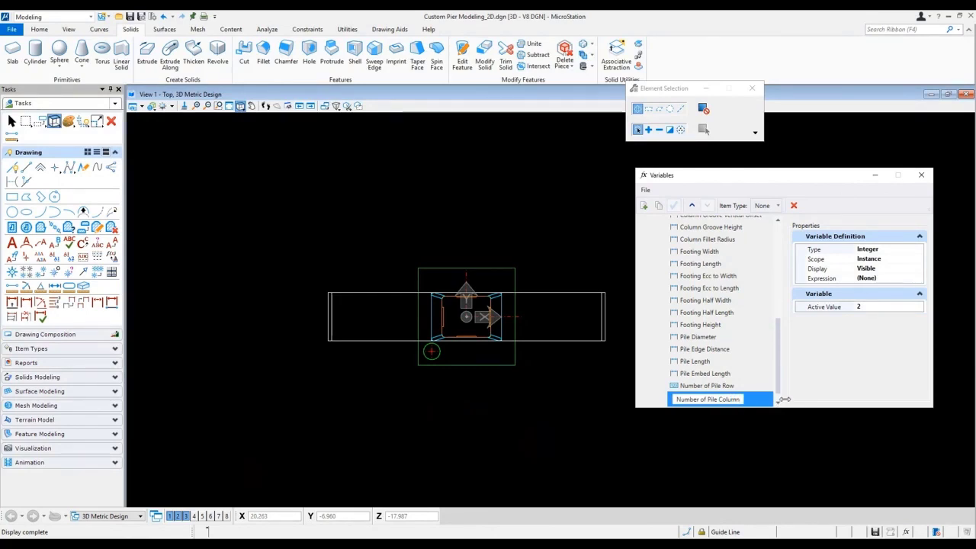
pyautogui.press('Return')
# Create the variable Pile Row Spacing and begin its expression with Footing Length - Pile Edge Distance*2.
pyautogui.click(644, 205)
pyautogui.write('Pile Row Spacing')
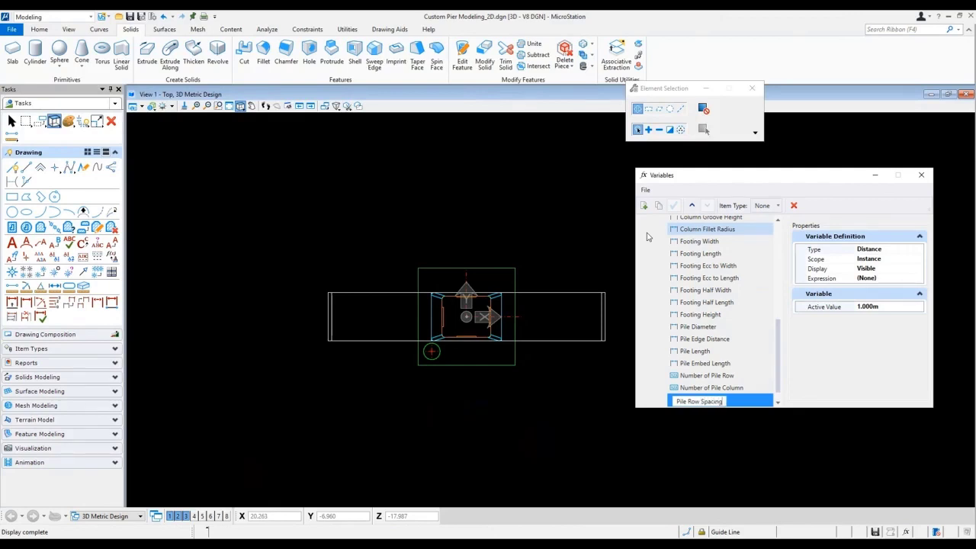
pyautogui.press('Return')
pyautogui.click(894, 278)
pyautogui.click(919, 279)
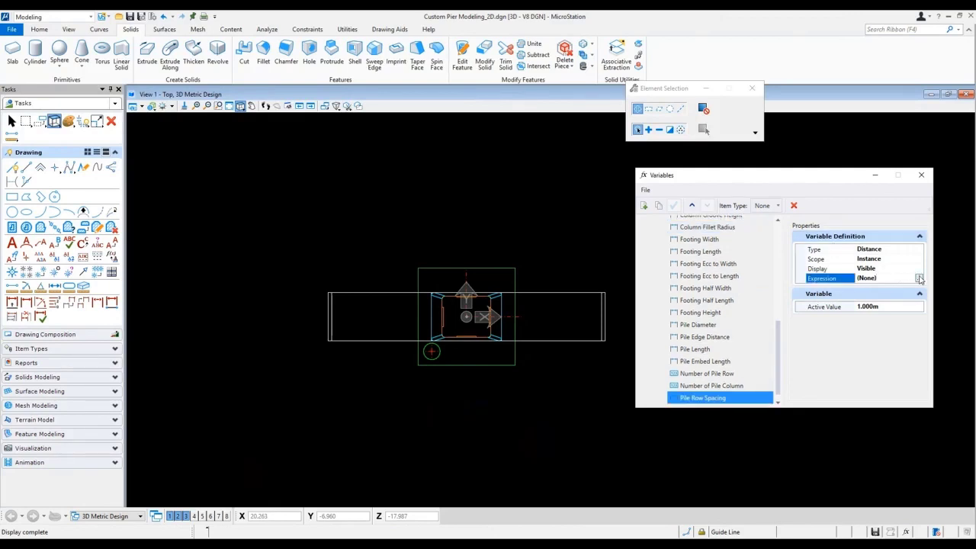
pyautogui.moveTo(686, 260); pyautogui.dragTo(689, 315)
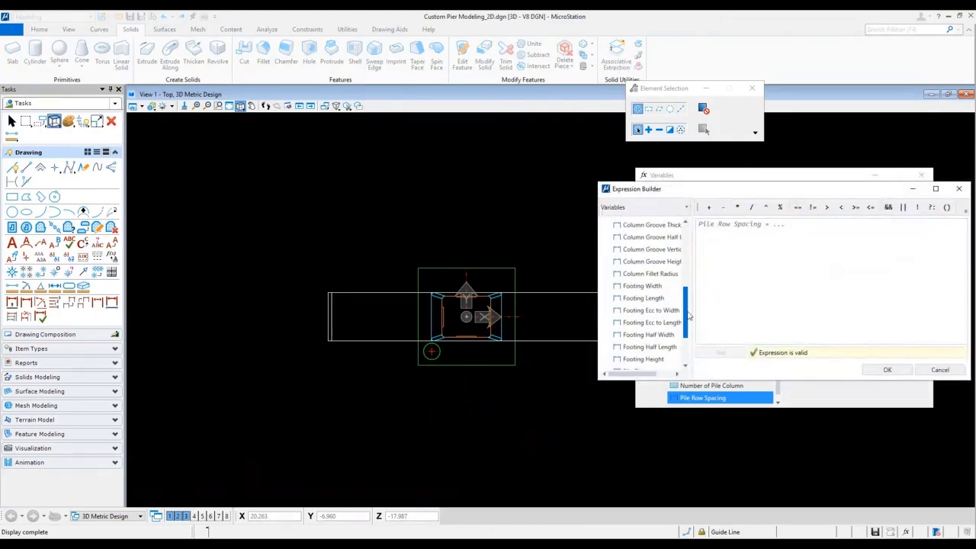
pyautogui.doubleClick(644, 299)
pyautogui.click(723, 207)
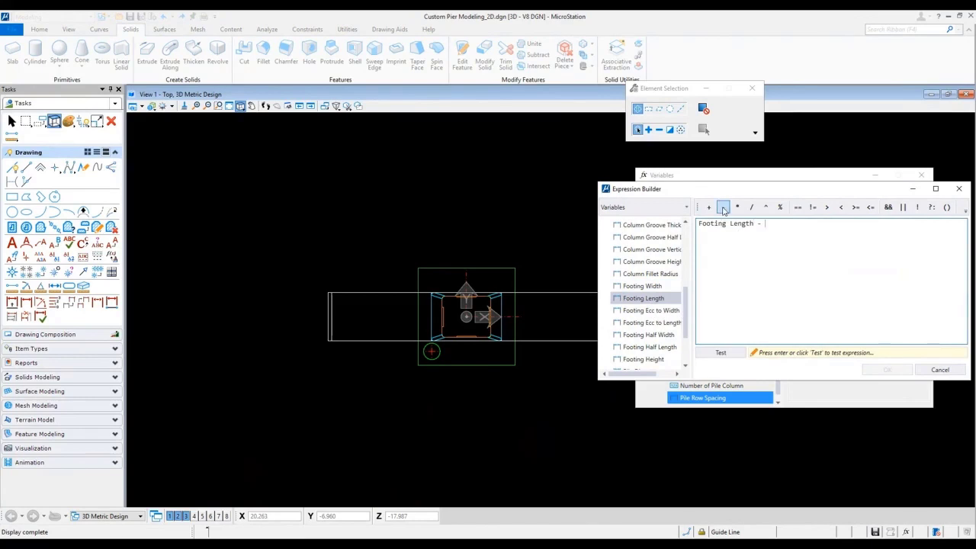
pyautogui.moveTo(684, 300); pyautogui.dragTo(690, 324)
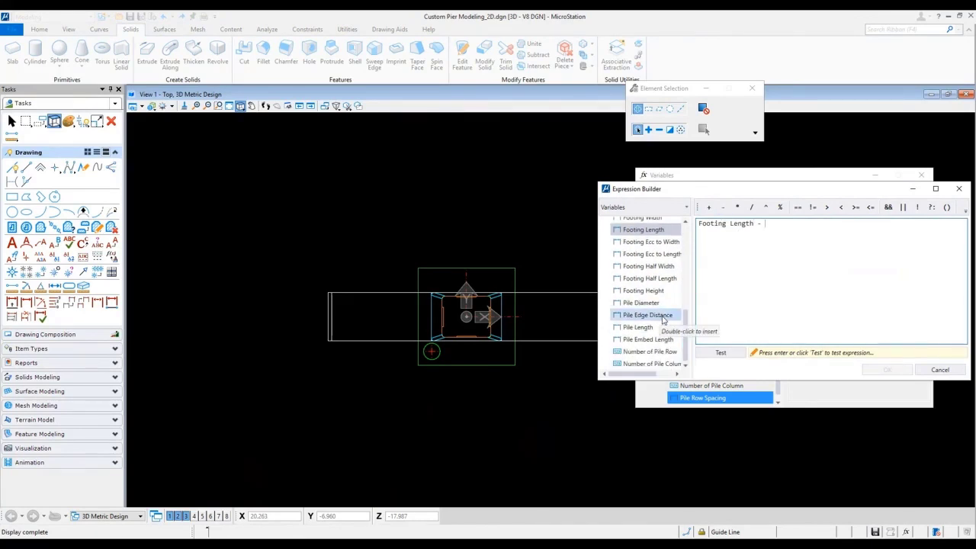
pyautogui.doubleClick(660, 315)
pyautogui.write('*2')
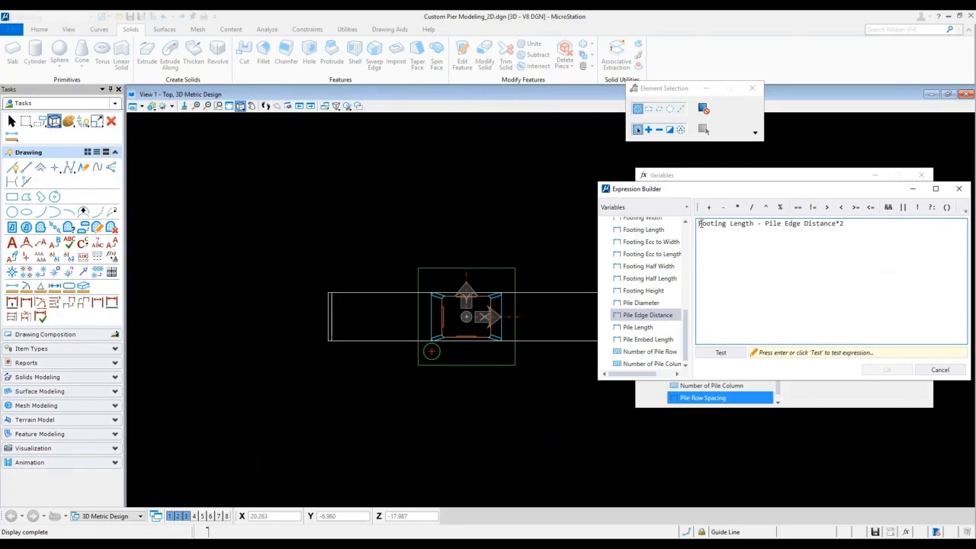
# Complete the expression as (Footing Length - Pile Edge Distance*2)/(Number of Pile Row-1), test it and apply it to Pile Row Spacing.
pyautogui.write('(')
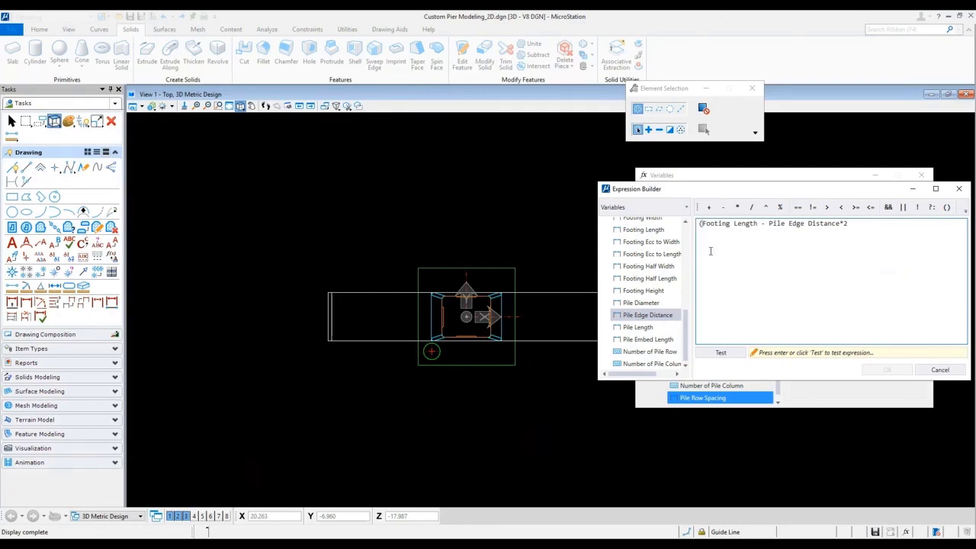
pyautogui.click(853, 225)
pyautogui.write(')/(')
pyautogui.click(654, 352)
pyautogui.doubleClick(654, 352)
pyautogui.write('-1')
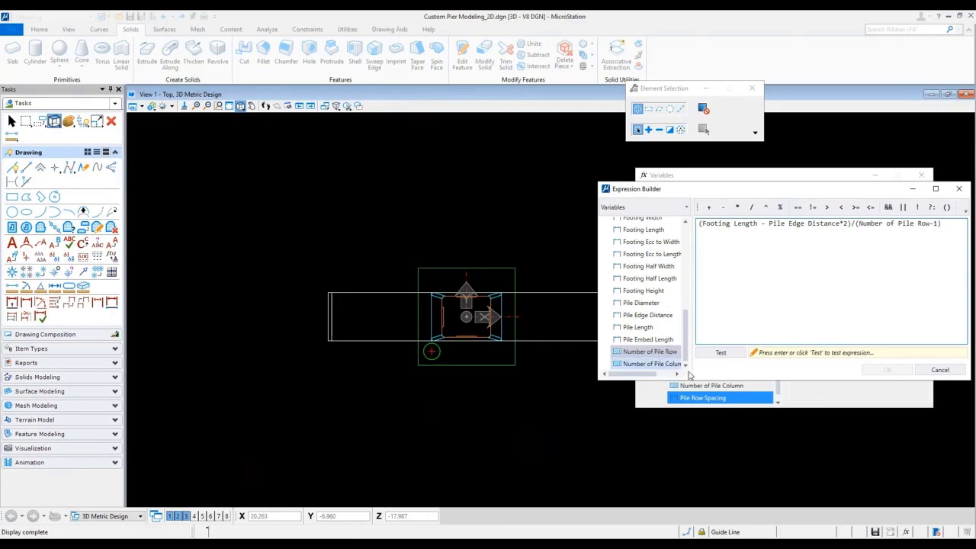
pyautogui.write(')')
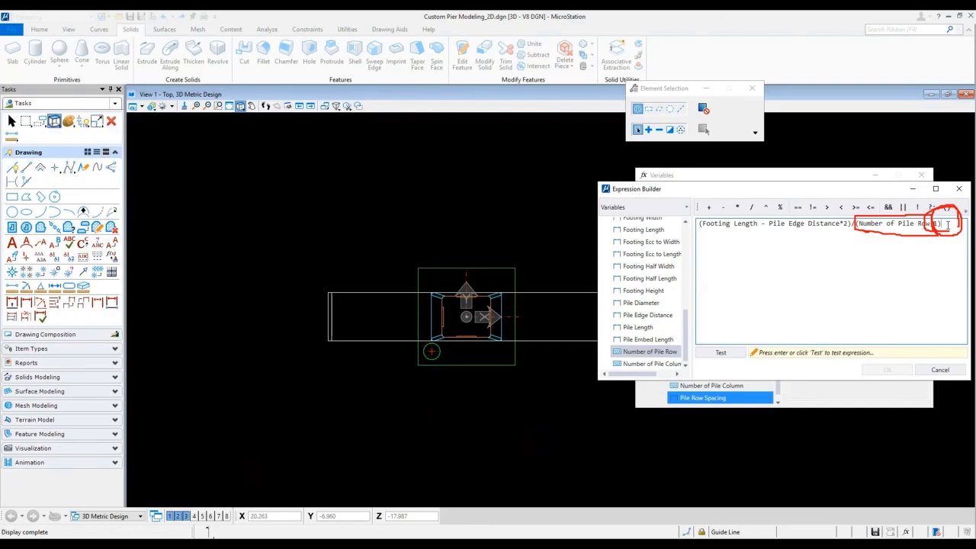
pyautogui.moveTo(948, 223); pyautogui.dragTo(663, 229)
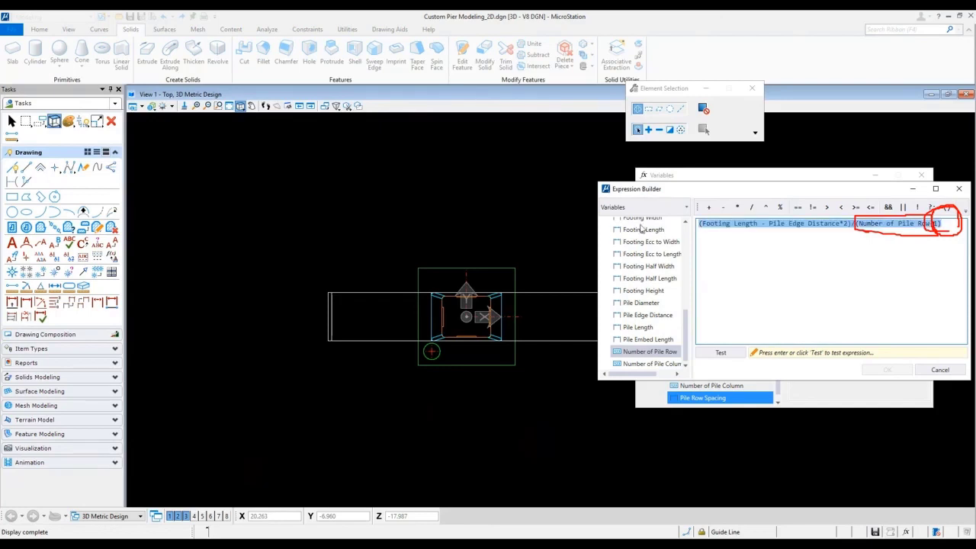
pyautogui.click(725, 353)
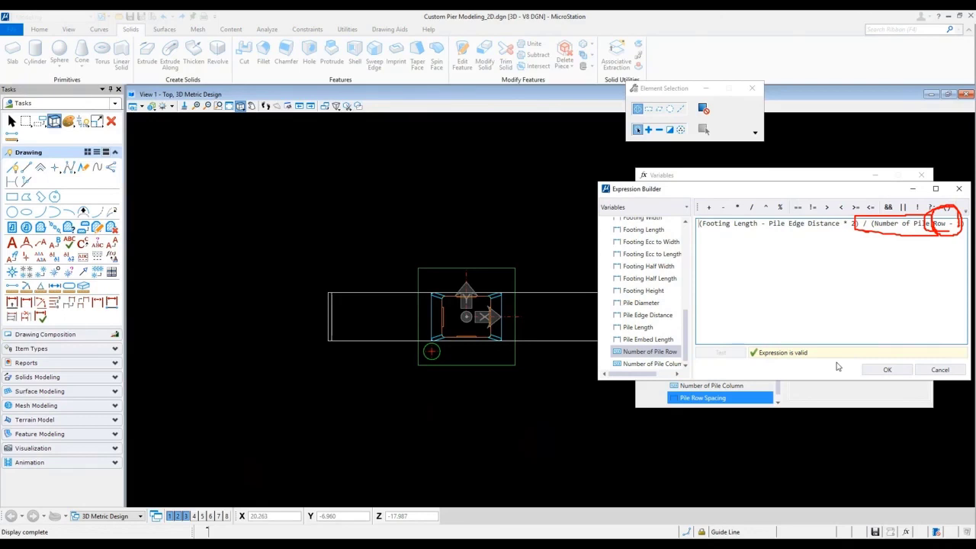
pyautogui.click(887, 369)
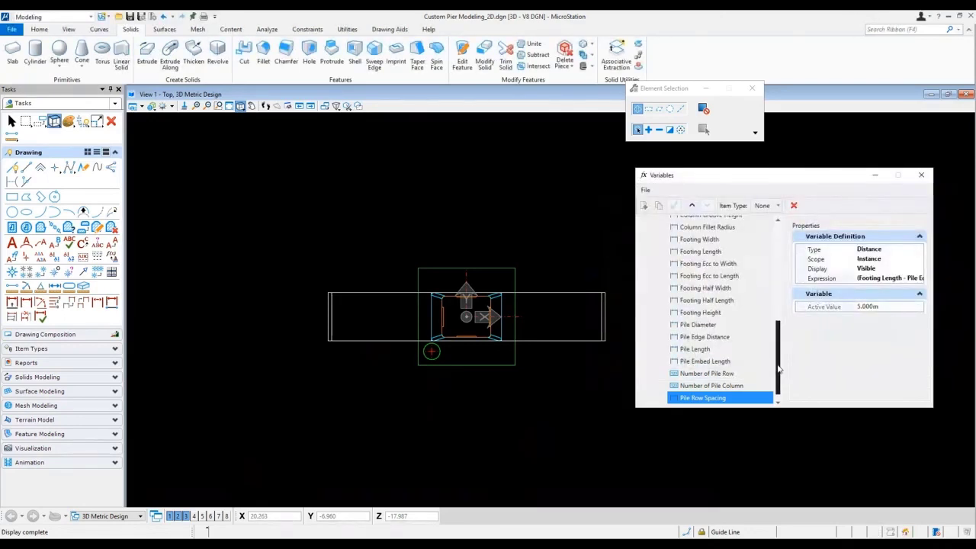
# Duplicate the Pile Row Spacing variable and rename the copy Pile Column Spacing.
pyautogui.click(717, 390)
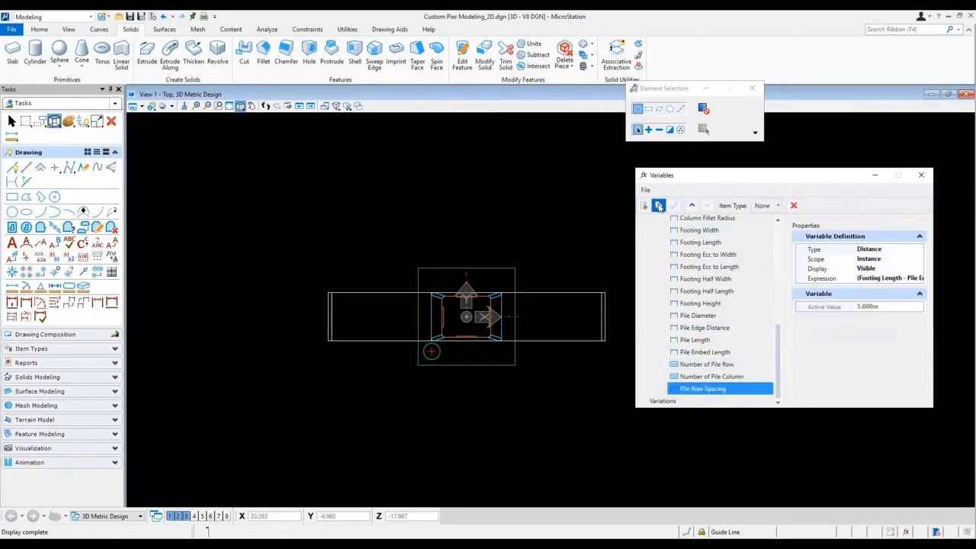
pyautogui.click(689, 401)
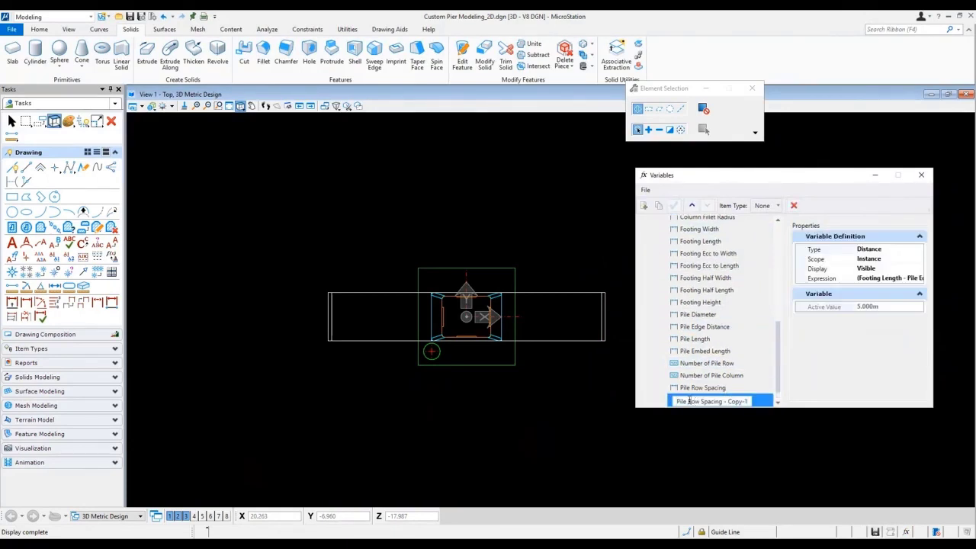
pyautogui.moveTo(698, 400); pyautogui.dragTo(699, 401)
pyautogui.write('Column')
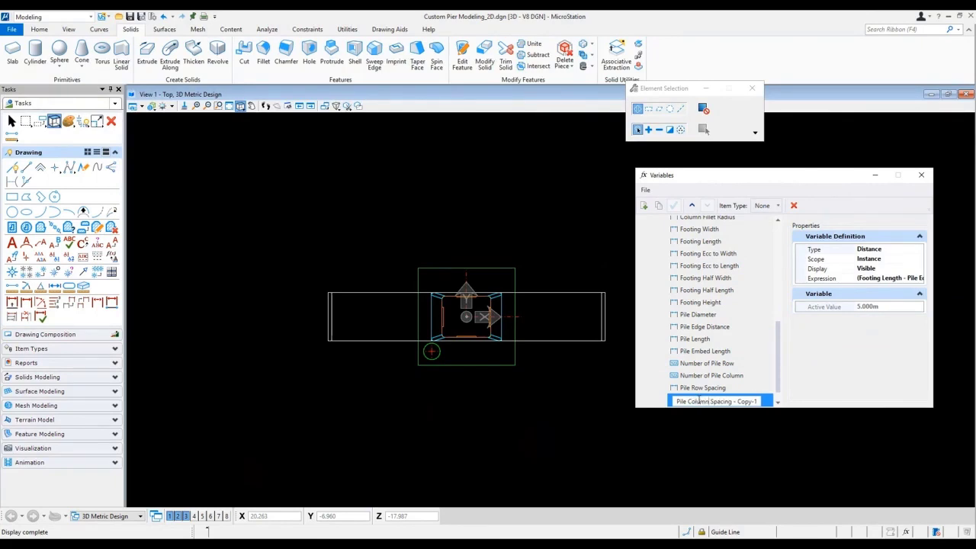
pyautogui.moveTo(732, 402); pyautogui.dragTo(788, 407)
pyautogui.press('Delete')
pyautogui.press('Return')
# Change the Pile Column Spacing expression to (Footing Width - Pile Edge Distance * 2) / (Number of Pile Column - 1), test it and apply it.
pyautogui.click(915, 278)
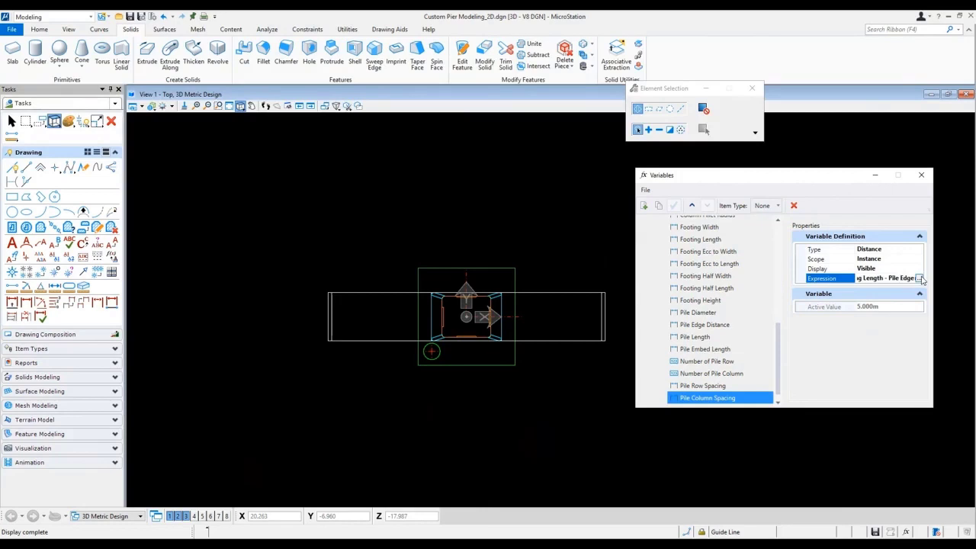
pyautogui.click(920, 278)
pyautogui.doubleClick(755, 224)
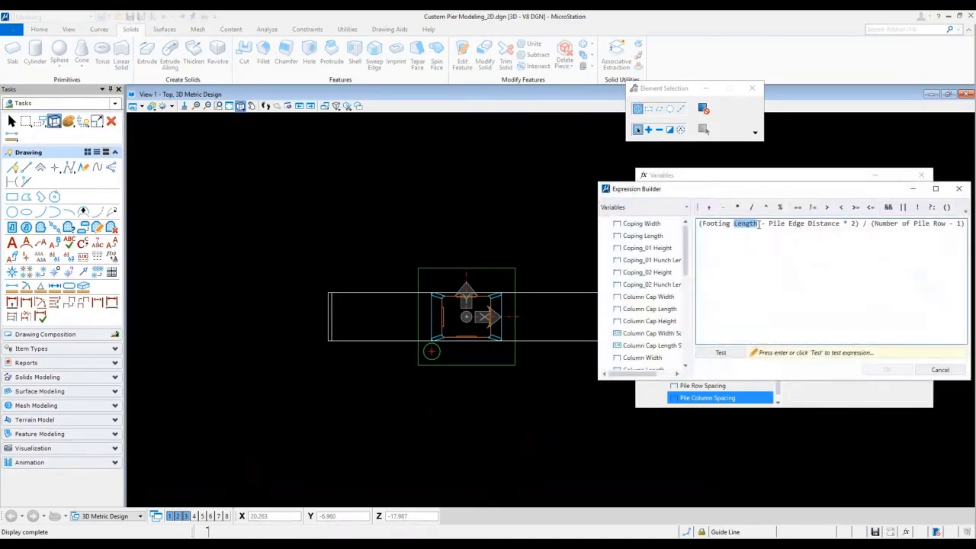
pyautogui.write('Width')
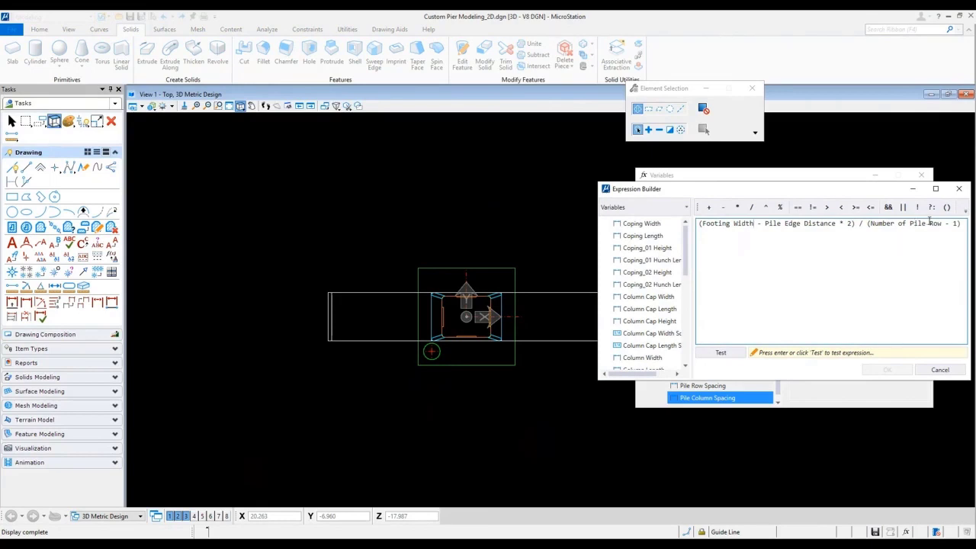
pyautogui.moveTo(937, 223); pyautogui.dragTo(943, 224)
pyautogui.write('Column')
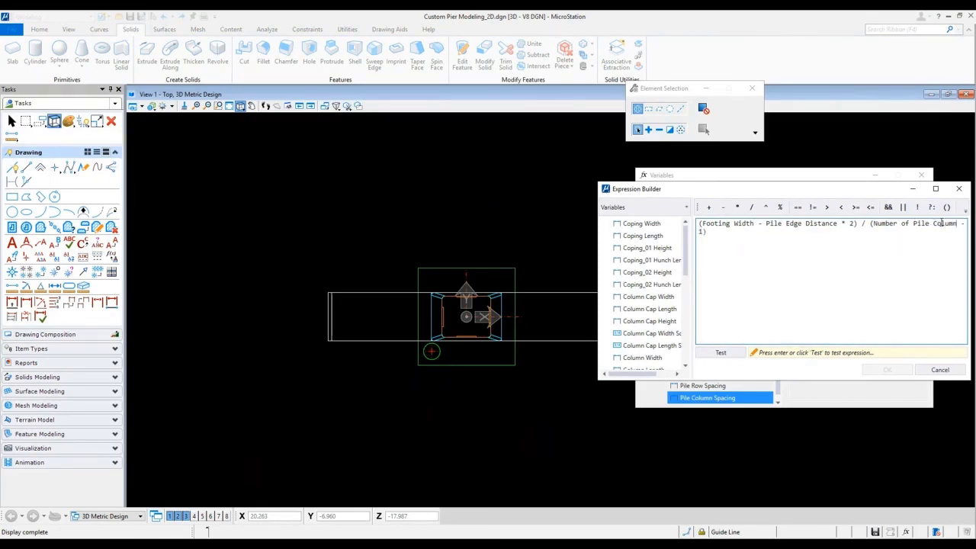
pyautogui.click(721, 352)
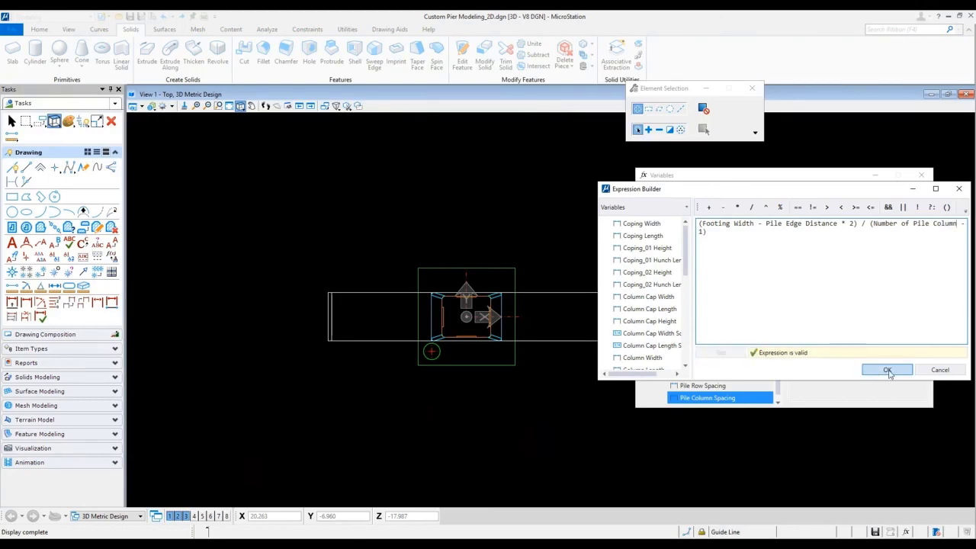
pyautogui.click(887, 370)
# Set the display of the Pile Row Spacing and Pile Column Spacing variables to Hidden.
pyautogui.click(703, 385)
pyautogui.click(918, 268)
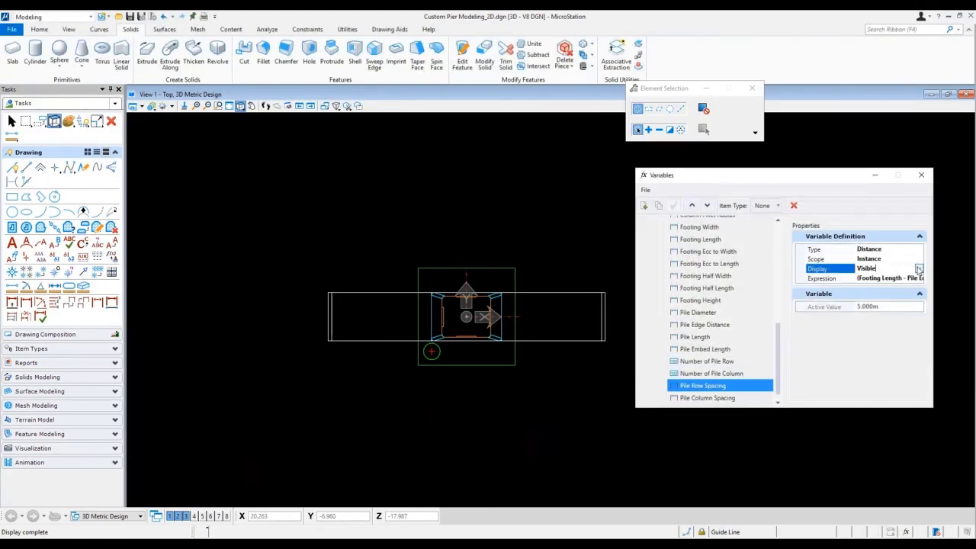
pyautogui.click(715, 397)
pyautogui.click(919, 269)
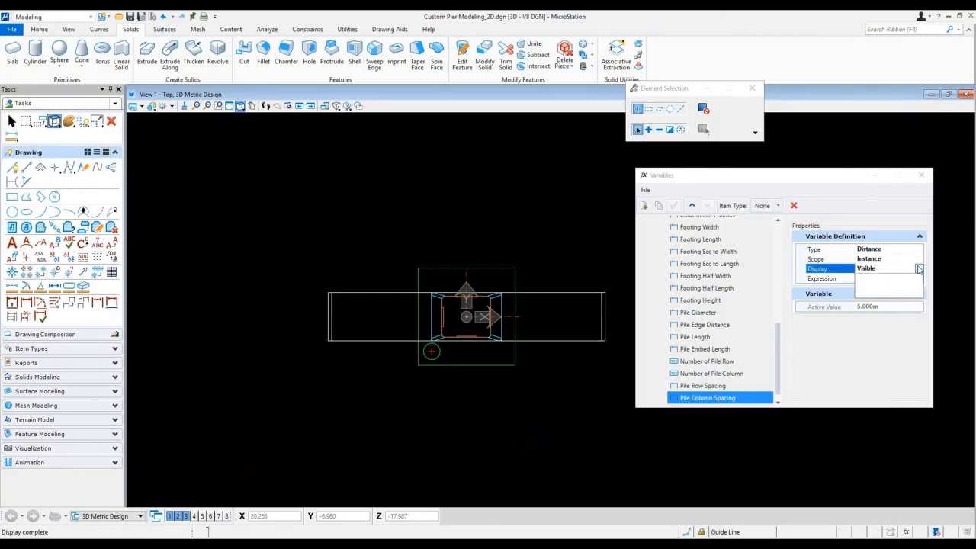
pyautogui.click(866, 290)
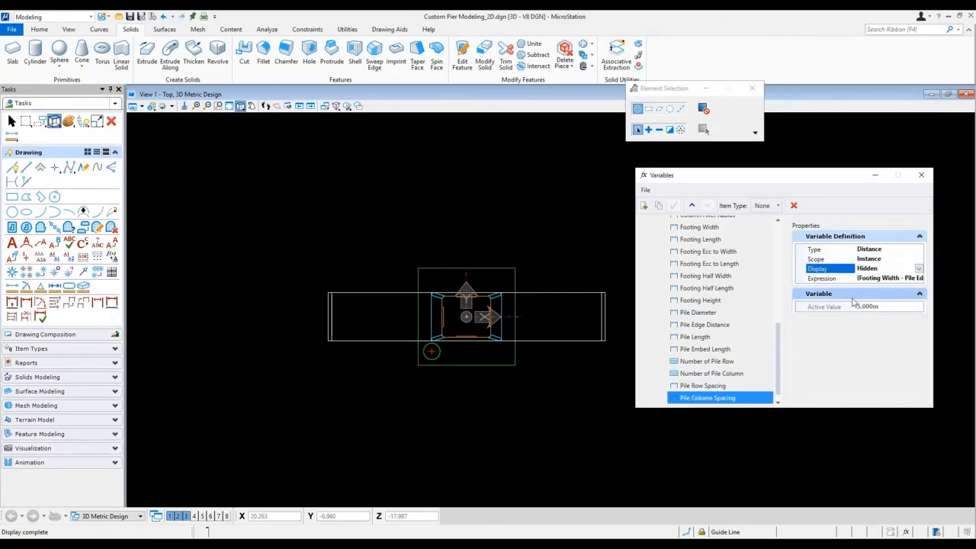
# Start a rectangular feature array and link its rows to Number of Pile Row and its columns to Number of Pile Column.
pyautogui.click(582, 44)
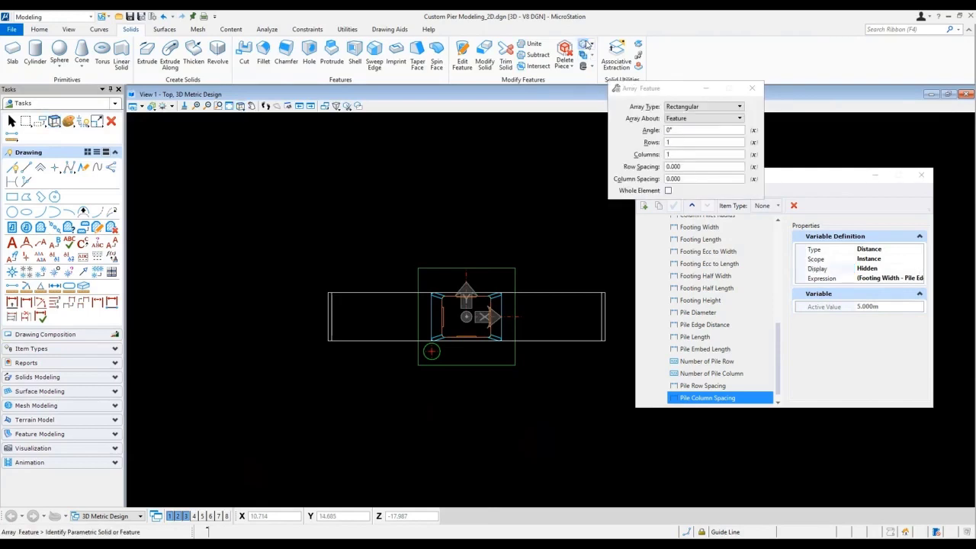
pyautogui.click(753, 143)
pyautogui.click(792, 155)
pyautogui.click(791, 210)
pyautogui.click(753, 154)
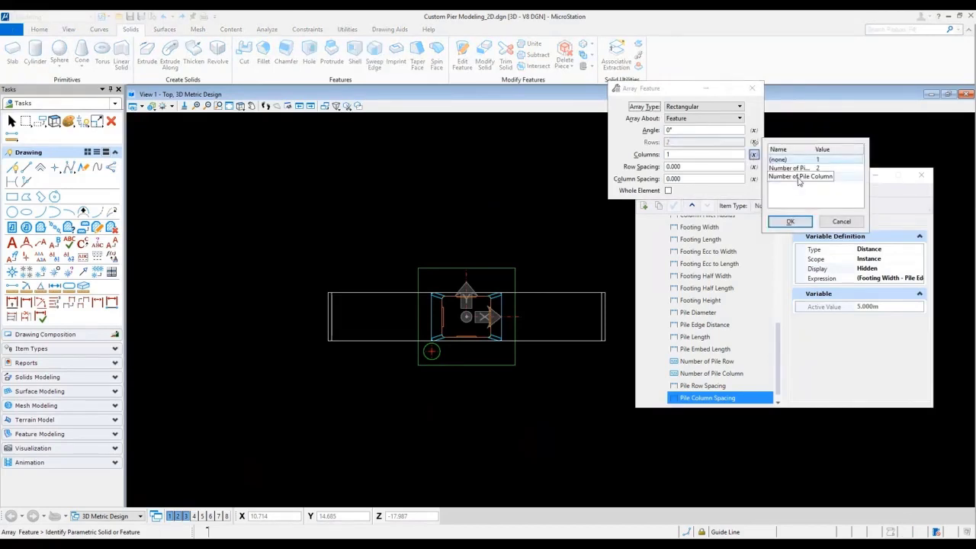
pyautogui.click(793, 177)
pyautogui.click(790, 222)
# Link the array's row spacing to Pile Row Spacing and its column spacing to Pile Column Spacing.
pyautogui.click(753, 166)
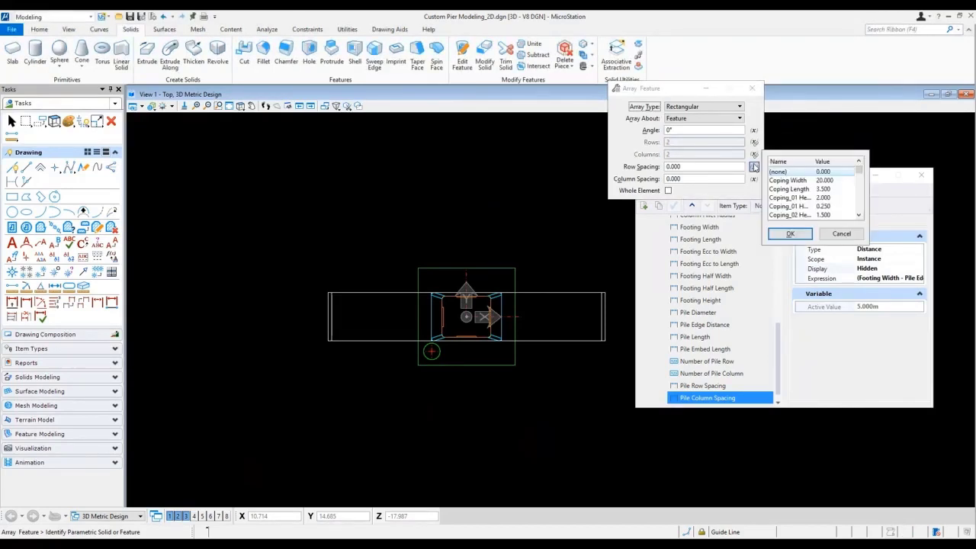
pyautogui.scroll(-5, 801, 190)
pyautogui.click(801, 198)
pyautogui.click(790, 233)
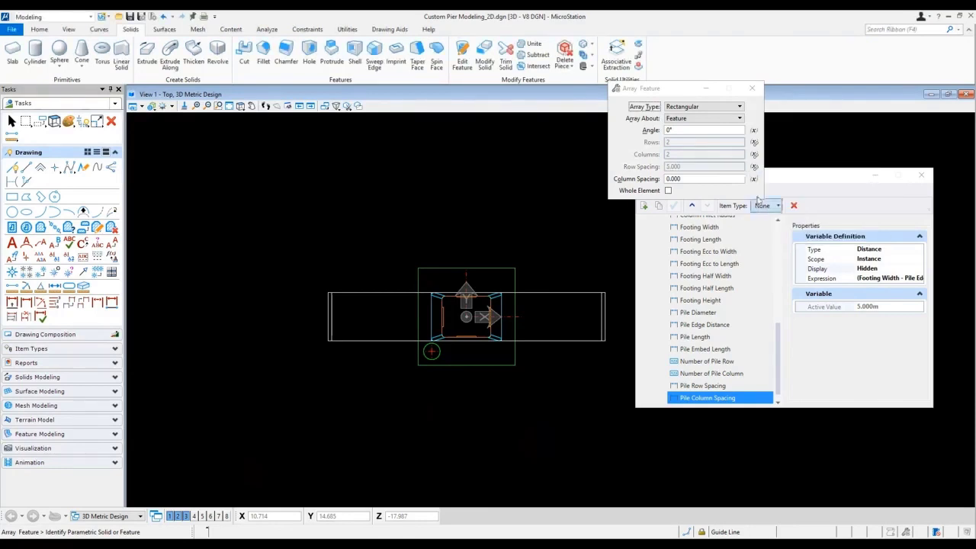
pyautogui.click(753, 179)
pyautogui.scroll(-5, 804, 210)
pyautogui.click(800, 219)
pyautogui.click(792, 245)
# Array the pile as a whole element, oriented about Design Z, and accept the array.
pyautogui.click(668, 190)
pyautogui.click(431, 351)
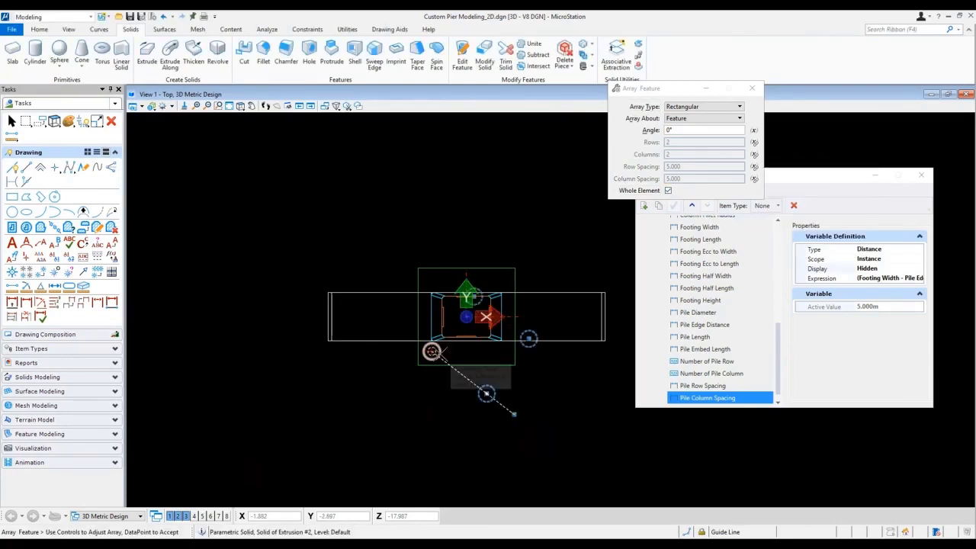
pyautogui.click(739, 106)
pyautogui.click(732, 113)
pyautogui.click(736, 119)
pyautogui.click(714, 147)
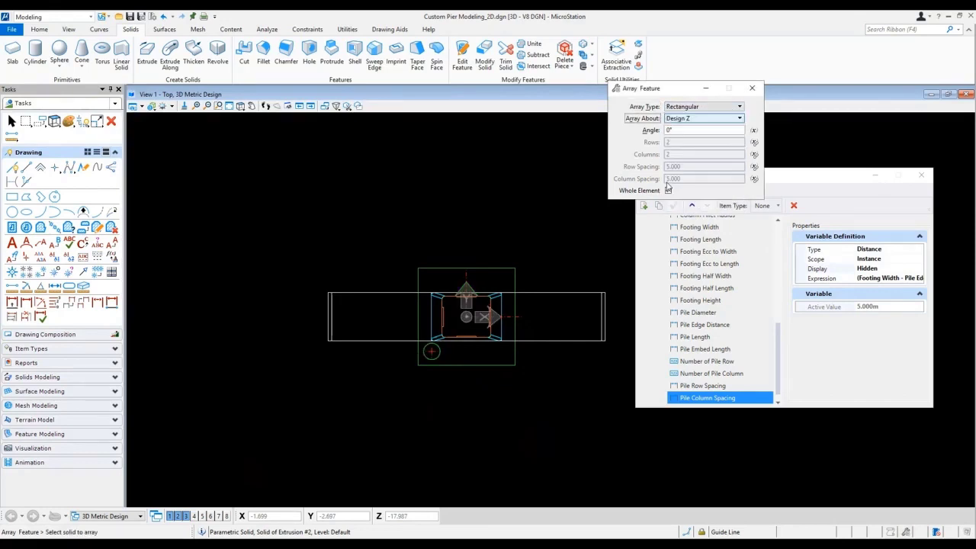
pyautogui.click(438, 356)
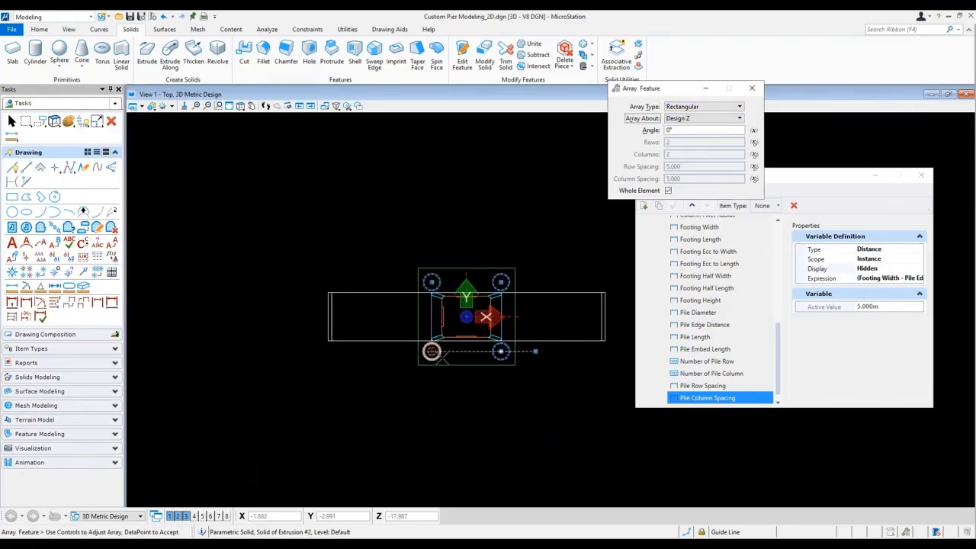
pyautogui.click(480, 359)
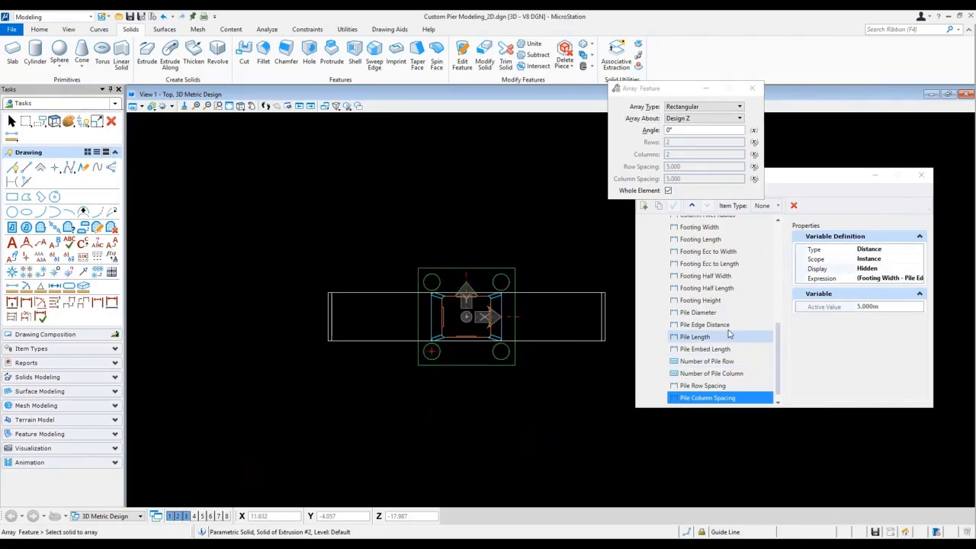
# Set the Footing Length variable to 12 m.
pyautogui.scroll(1, 722, 319)
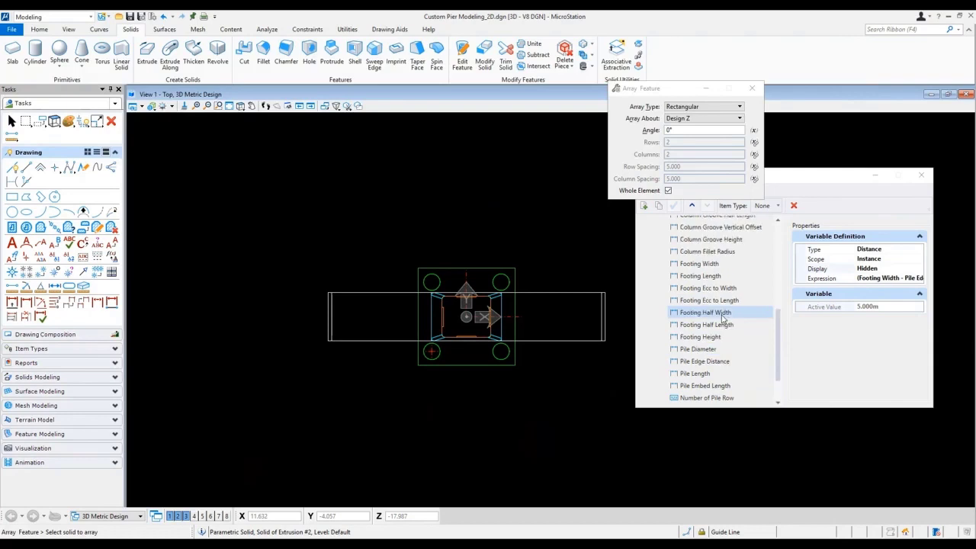
pyautogui.click(700, 276)
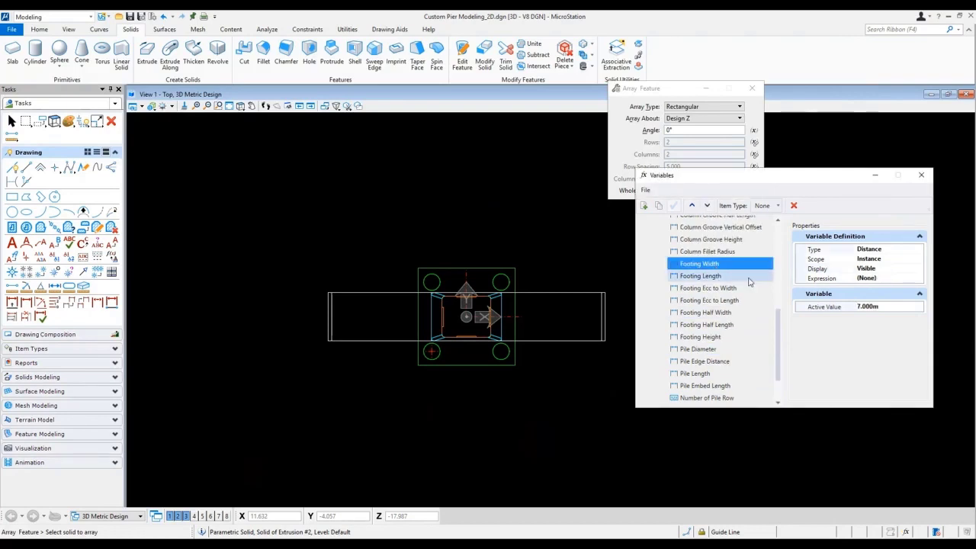
pyautogui.click(886, 308)
pyautogui.write('12')
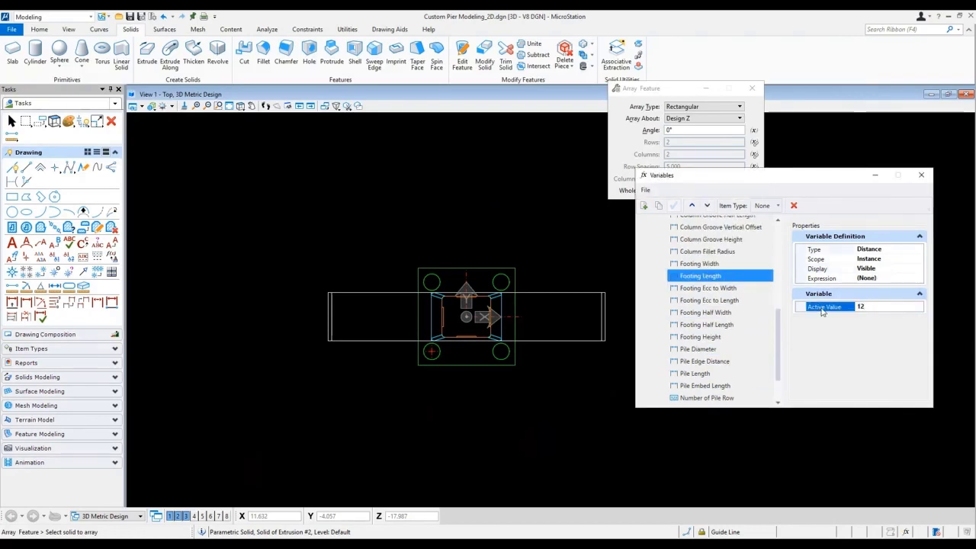
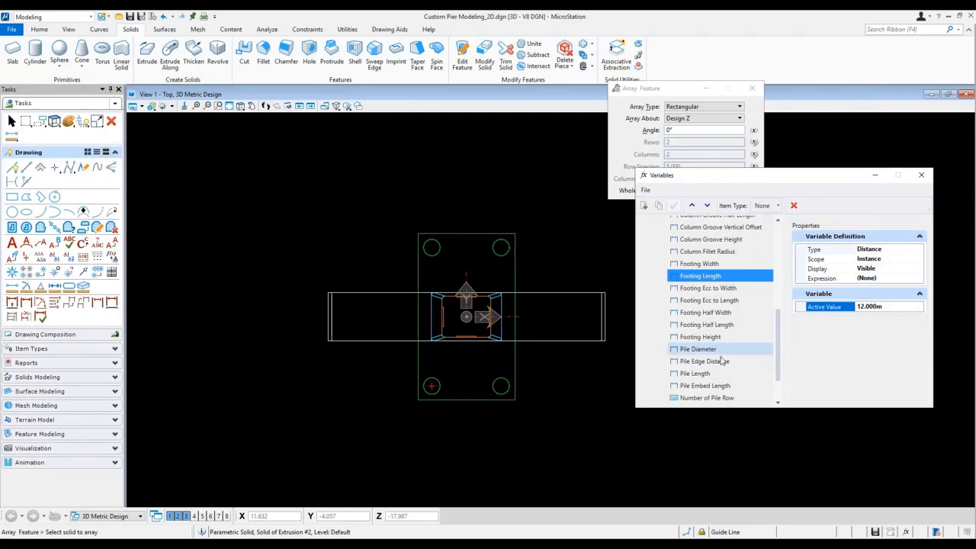
# Set the Number of Pile Row variable to 3.
pyautogui.click(717, 397)
pyautogui.scroll(-2, 721, 359)
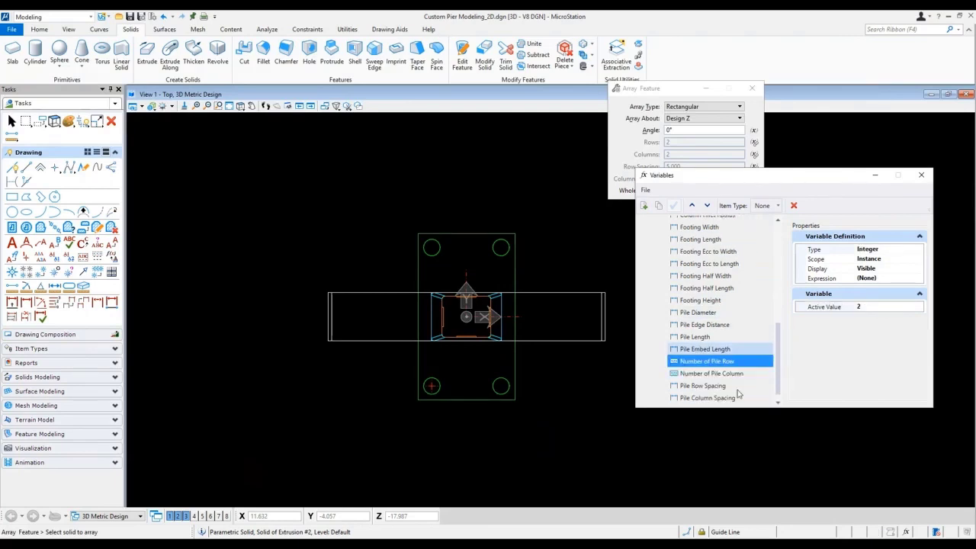
pyautogui.click(873, 307)
pyautogui.moveTo(873, 307); pyautogui.dragTo(814, 307)
pyautogui.write('3')
pyautogui.press('Return')
# Show the pier in an isometric view with a transparent shaded display style and orbit to see all its piles.
pyautogui.rightClick(575, 406)
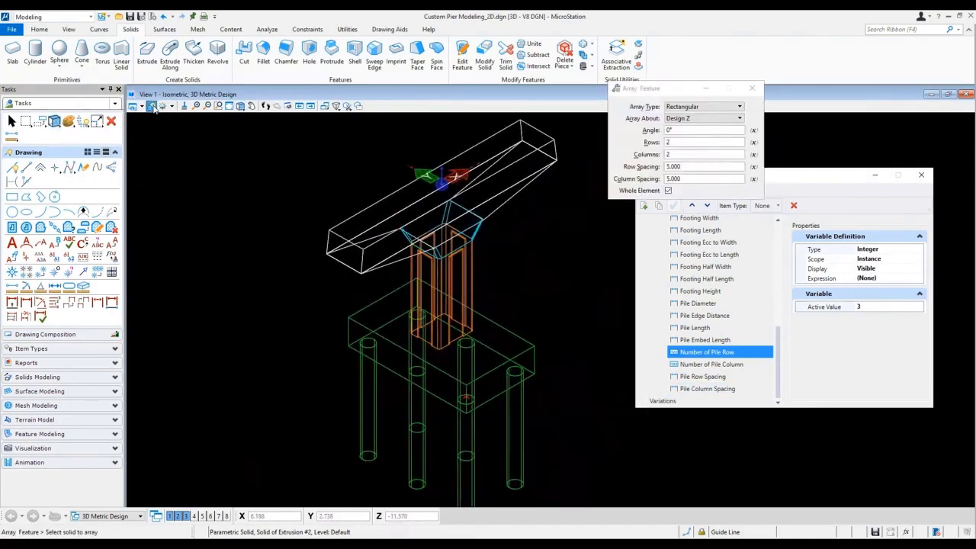
pyautogui.click(152, 107)
pyautogui.moveTo(221, 182)
pyautogui.click(305, 183)
pyautogui.scroll(-2, 499, 259)
pyautogui.keyDown('shift'); pyautogui.moveTo(508, 268); pyautogui.dragTo(480, 241, button='middle'); pyautogui.keyUp('shift')
pyautogui.moveTo(489, 255); pyautogui.dragTo(493, 292, button='middle')
# Set the Coping Width variable to 25 m.
pyautogui.scroll(5, 734, 321)
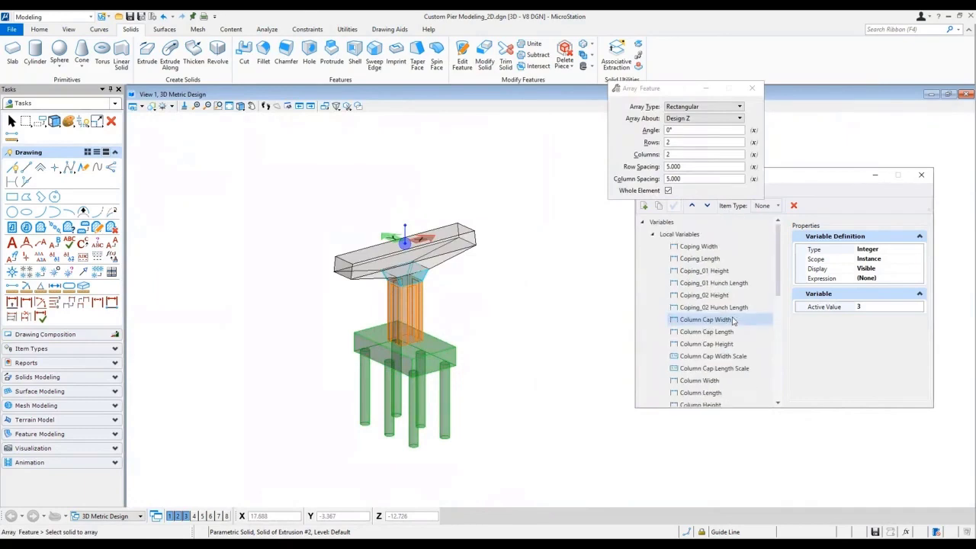
pyautogui.click(699, 246)
pyautogui.click(889, 306)
pyautogui.hotkey('ctrl', 'a')
pyautogui.write('25')
pyautogui.press('Return')
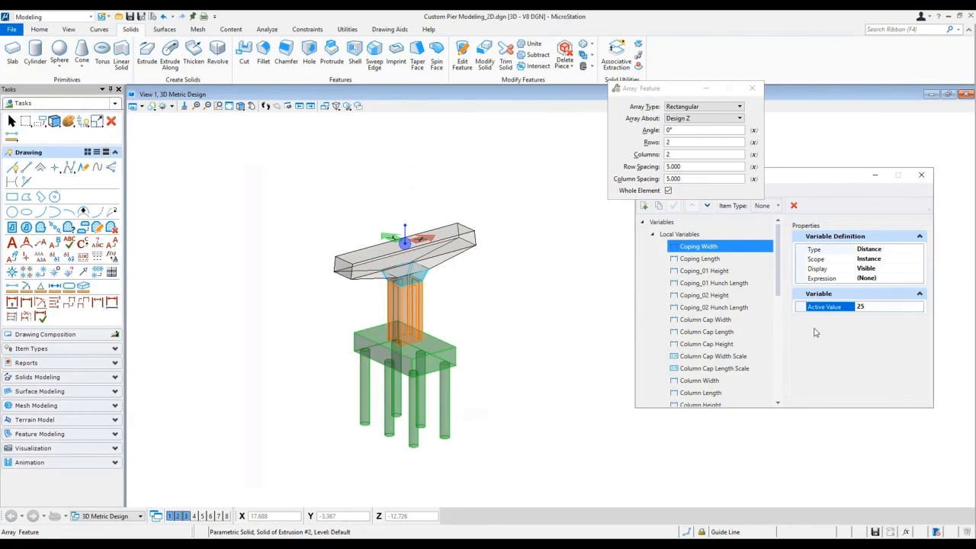
# Try to set the Coping Width variable back to 20 m.
pyautogui.moveTo(889, 306); pyautogui.dragTo(791, 303)
pyautogui.write('20')
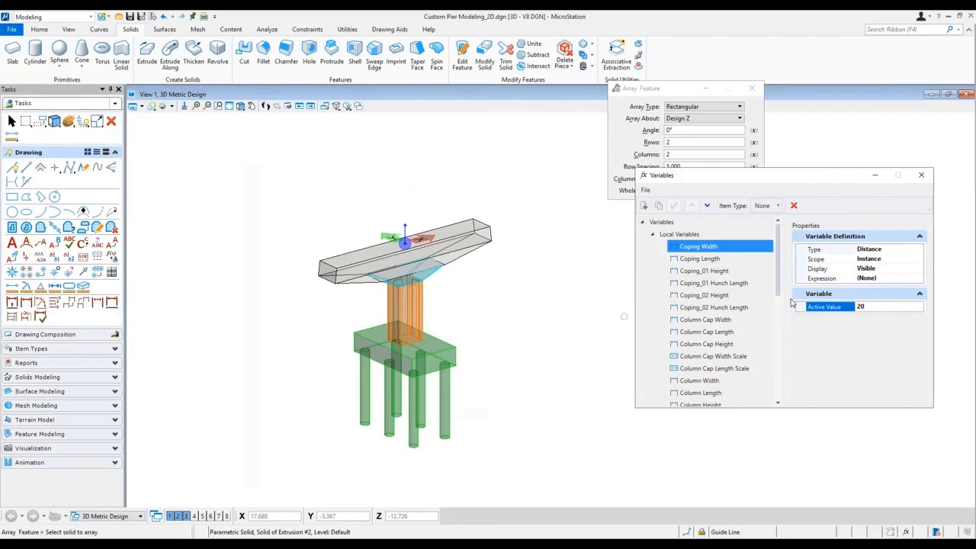
pyautogui.press('Return')
# Examine the widened coping from the front, top and isometric views.
pyautogui.rightClick(523, 289)
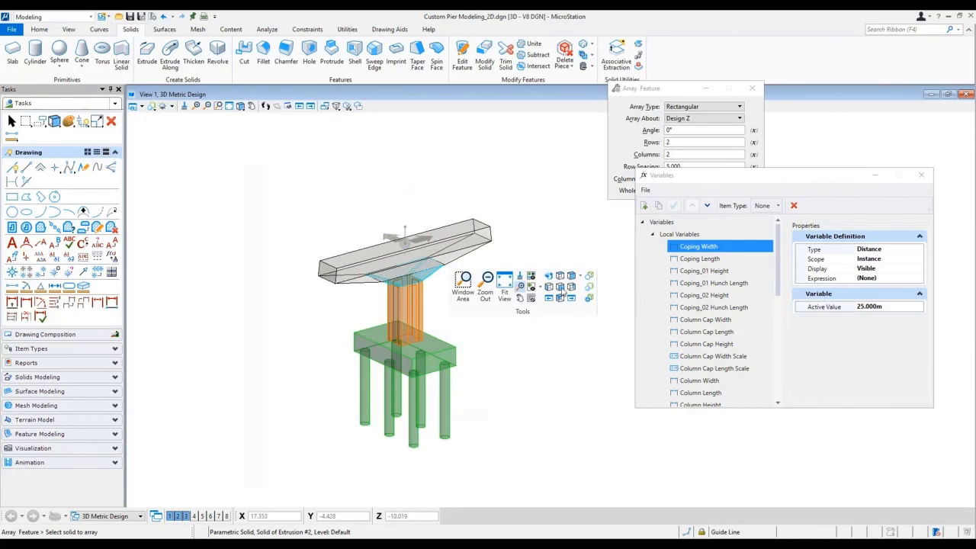
pyautogui.click(562, 289)
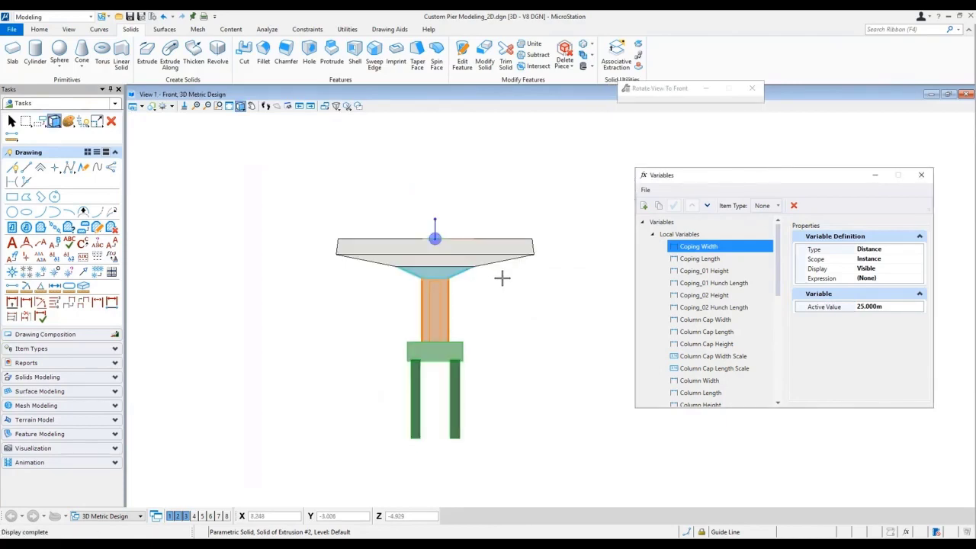
pyautogui.rightClick(504, 278)
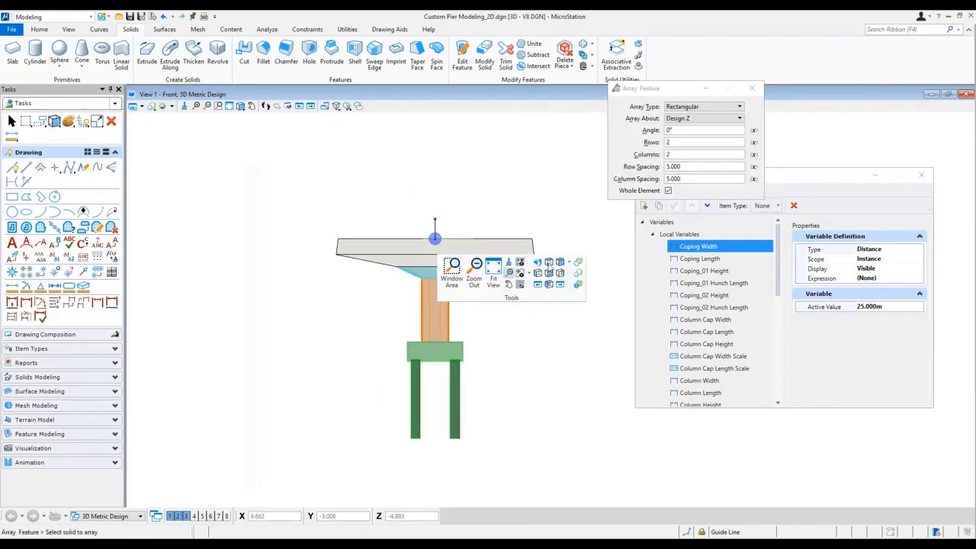
pyautogui.click(548, 272)
pyautogui.rightClick(561, 342)
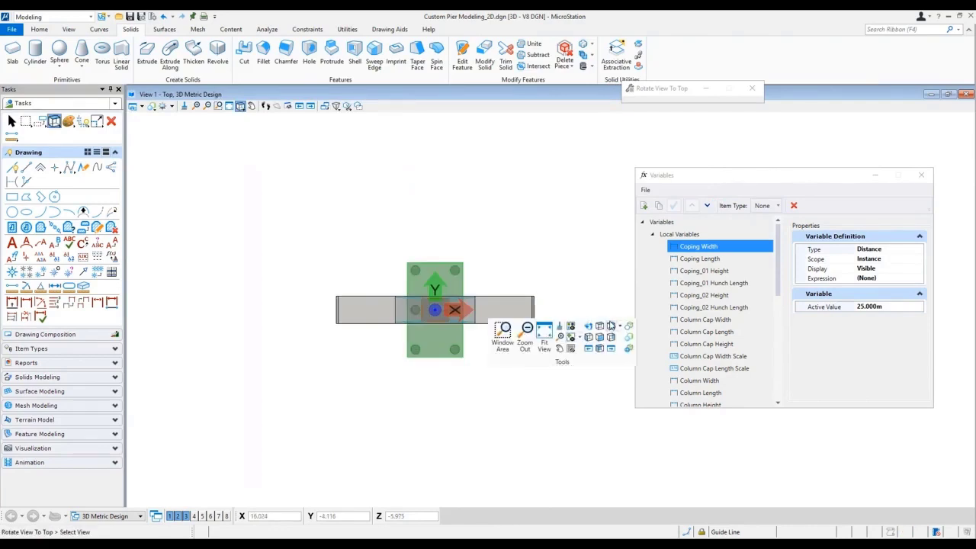
pyautogui.click(611, 326)
pyautogui.scroll(2, 560, 333)
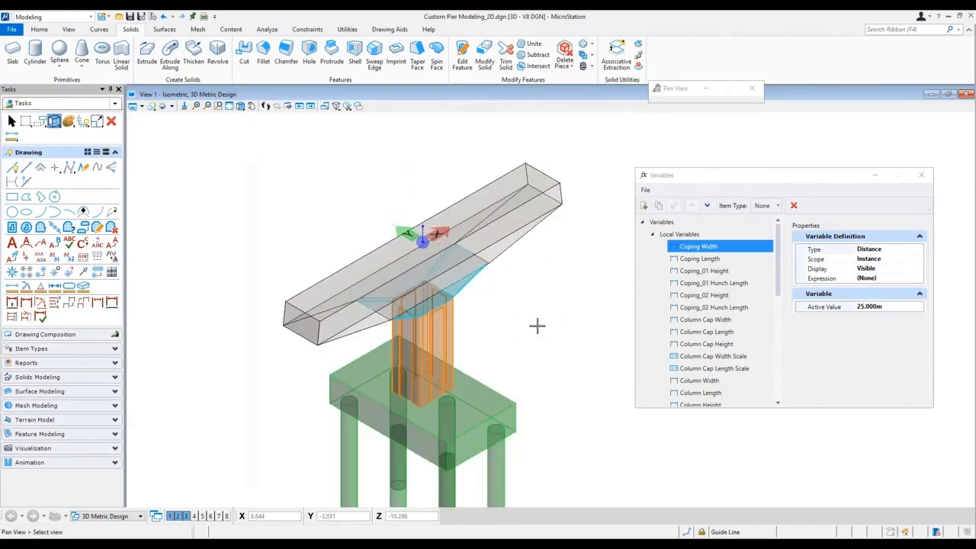
pyautogui.moveTo(536, 326); pyautogui.dragTo(509, 315, button='middle')
# Restore the Coping Width variable to 20 m.
pyautogui.click(899, 306)
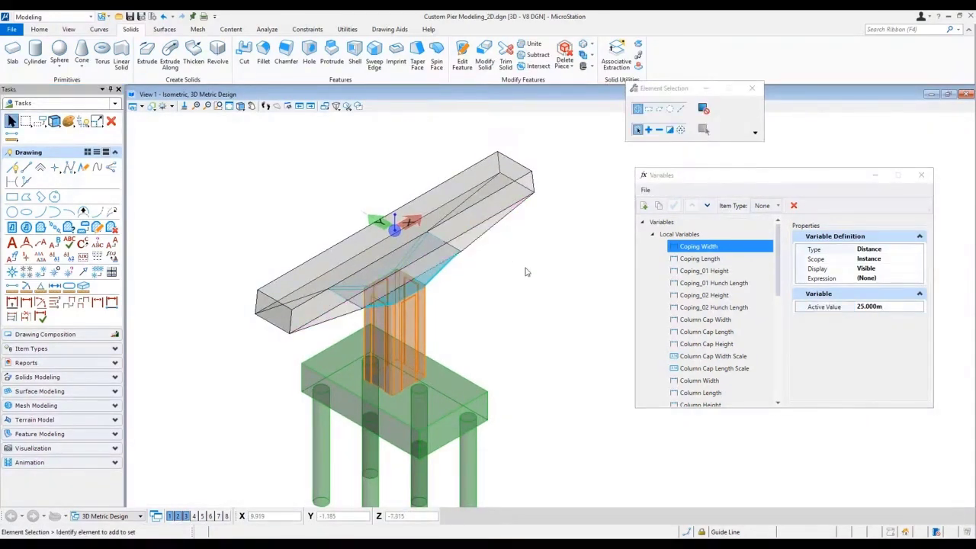
pyautogui.moveTo(899, 307); pyautogui.dragTo(785, 304)
pyautogui.write('20')
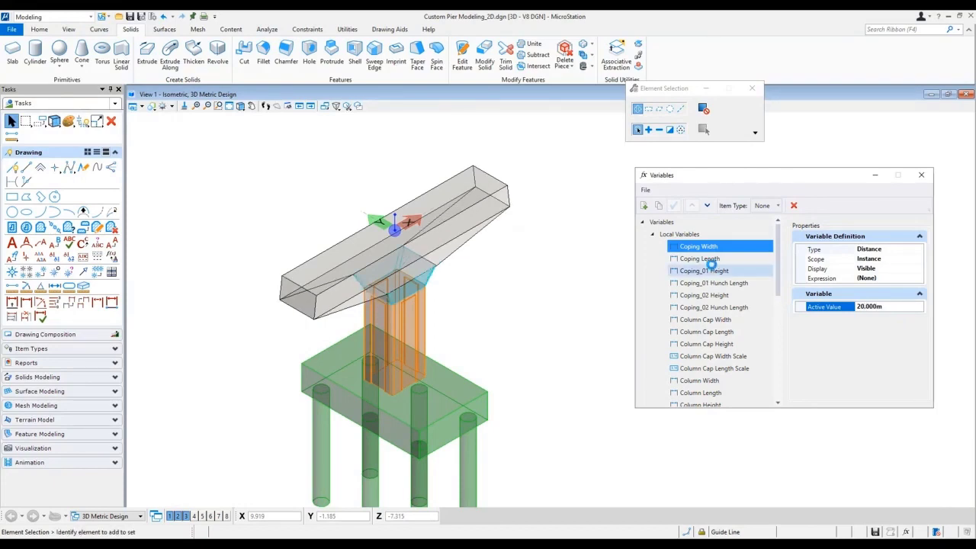
# Test the Coping Length variable at 3 m and return it to 3.5 m.
pyautogui.click(705, 259)
pyautogui.moveTo(897, 306); pyautogui.dragTo(798, 305)
pyautogui.write('3')
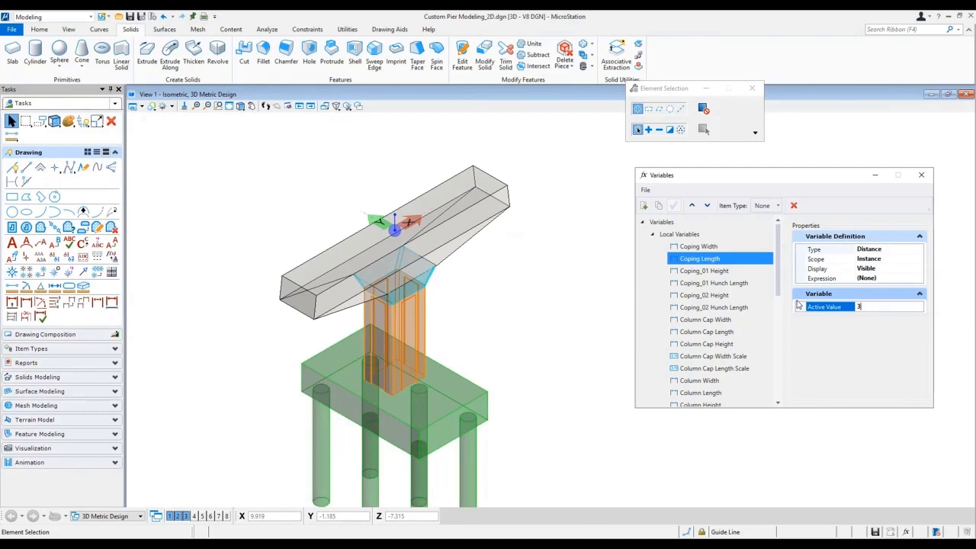
pyautogui.press('Return')
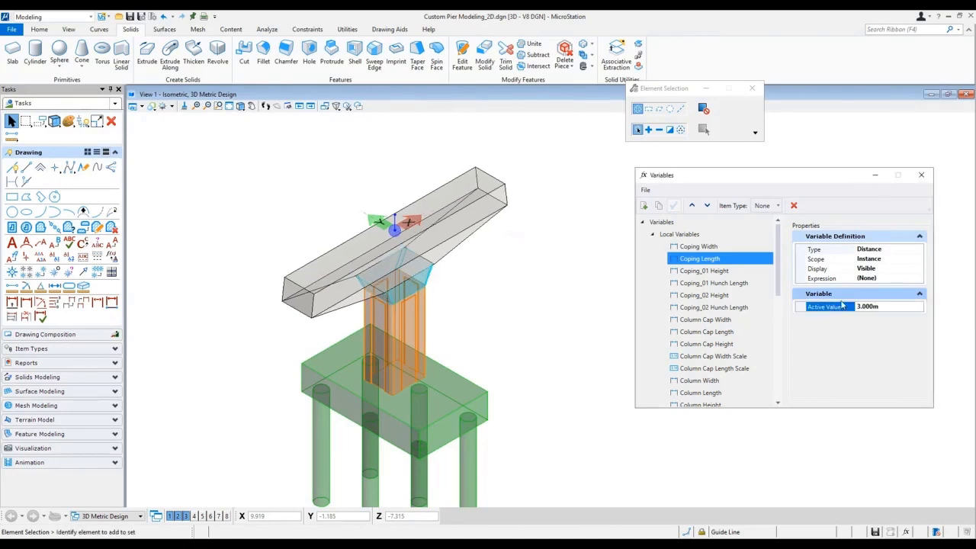
pyautogui.write('3.5')
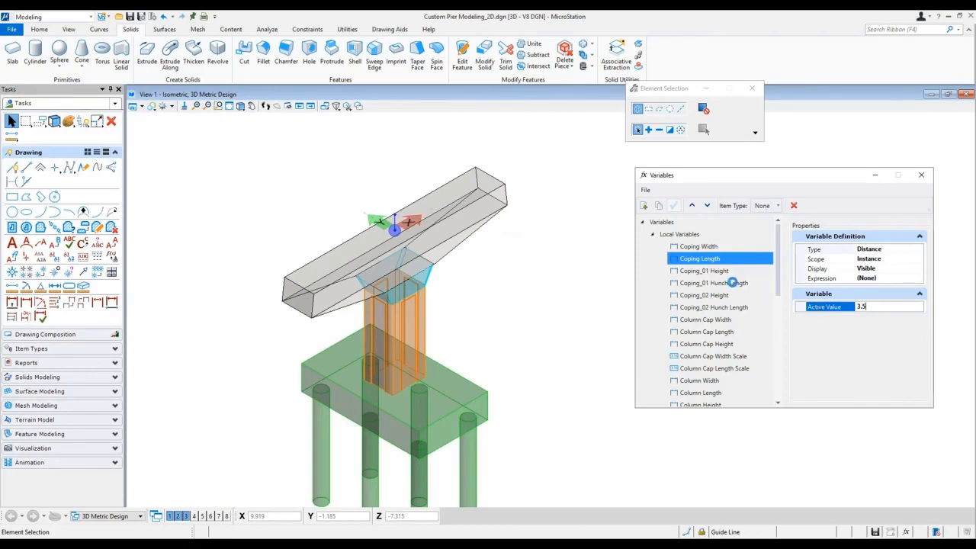
# Test the Coping_01 Height variable at 3 m and return it to 2 m.
pyautogui.press('Return')
pyautogui.click(709, 271)
pyautogui.click(825, 305)
pyautogui.write('3')
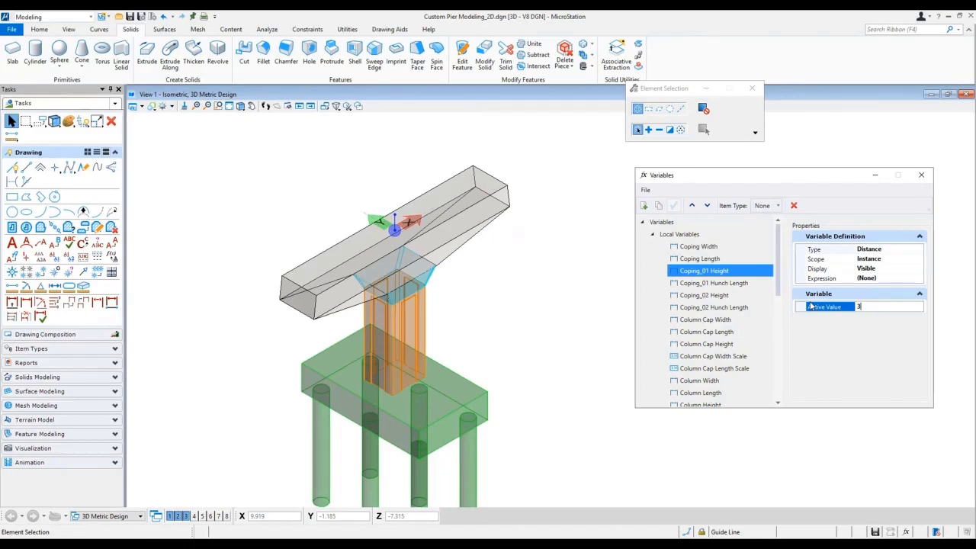
pyautogui.press('Return')
pyautogui.click(882, 307)
pyautogui.write('2')
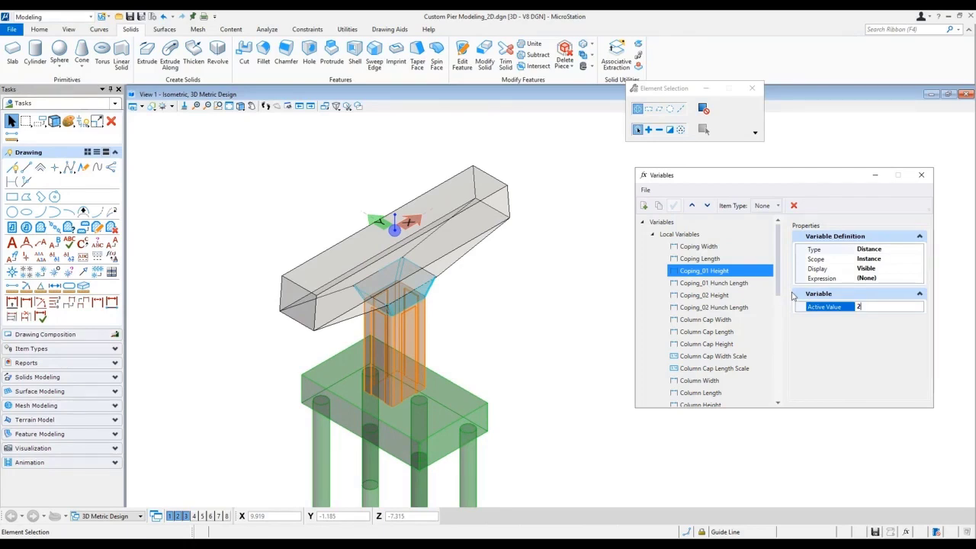
# Test the Coping_01 Hunch Length variable at 0.4 m and set it to 0.3 m.
pyautogui.click(714, 282)
pyautogui.click(839, 307)
pyautogui.write('0.4')
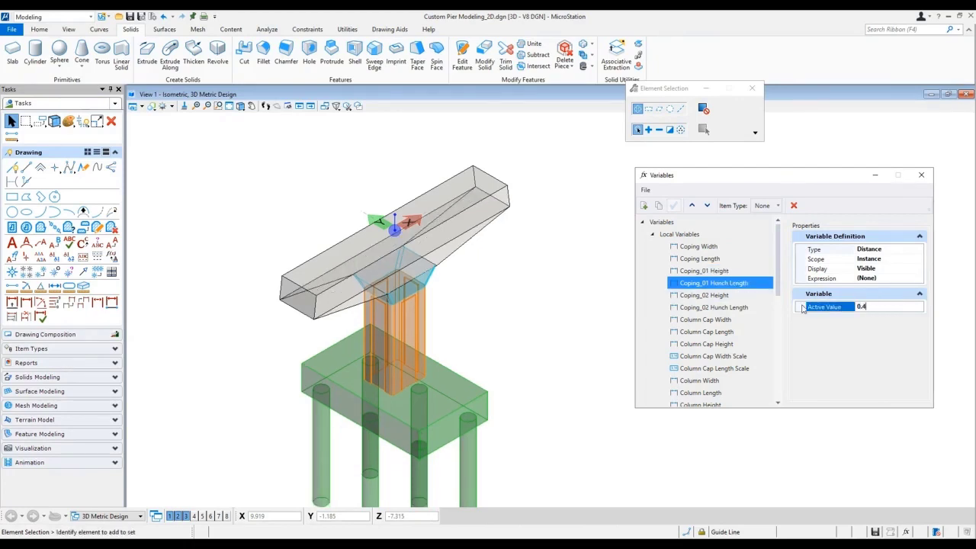
pyautogui.press('Return')
pyautogui.click(810, 307)
pyautogui.write('0.3')
pyautogui.press('Return')
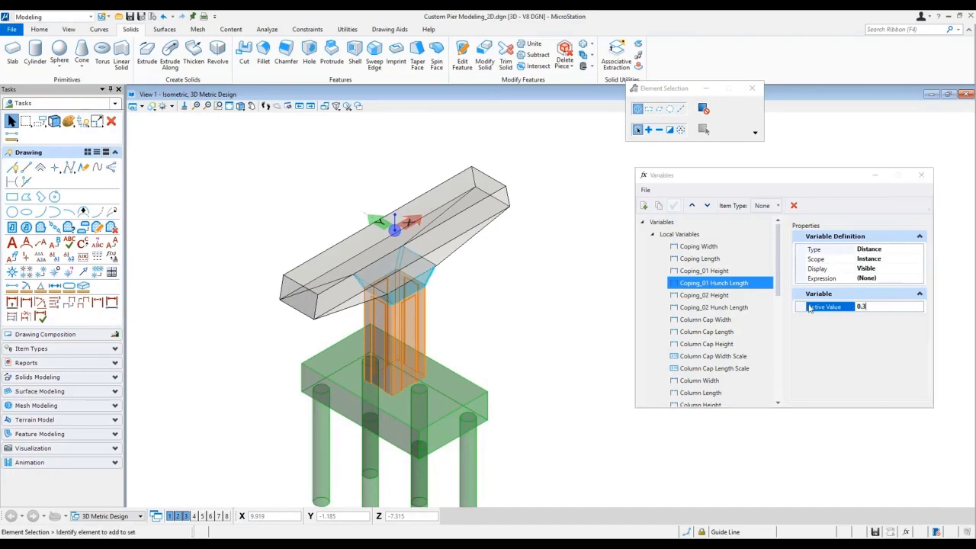
# Test the Coping_02 Height variable at 2 m and return it to 1.5 m.
pyautogui.click(721, 296)
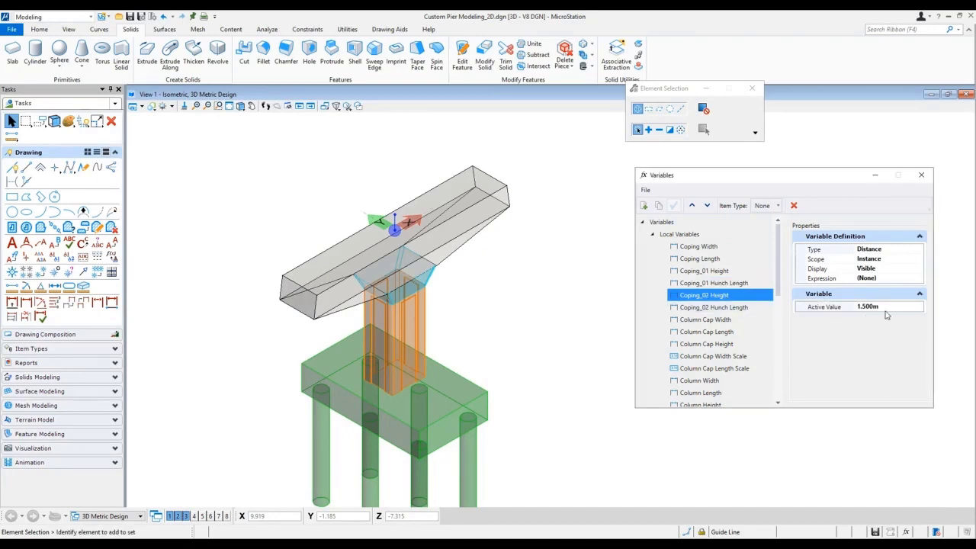
pyautogui.click(811, 307)
pyautogui.write('2')
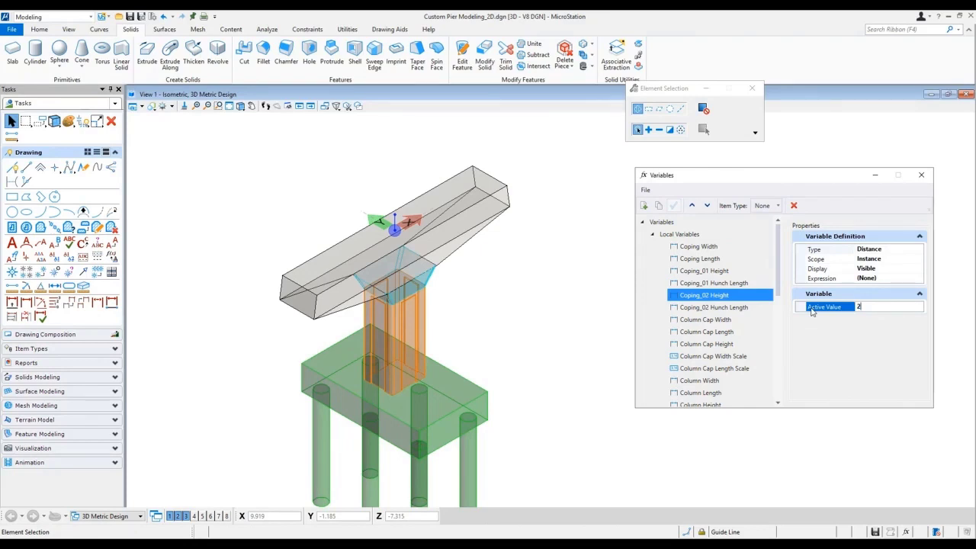
pyautogui.press('Return')
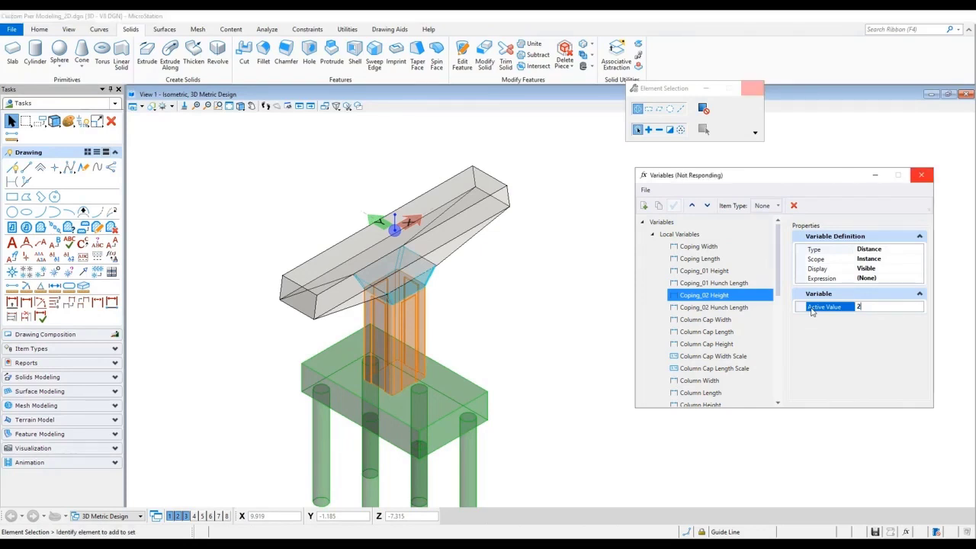
pyautogui.click(873, 307)
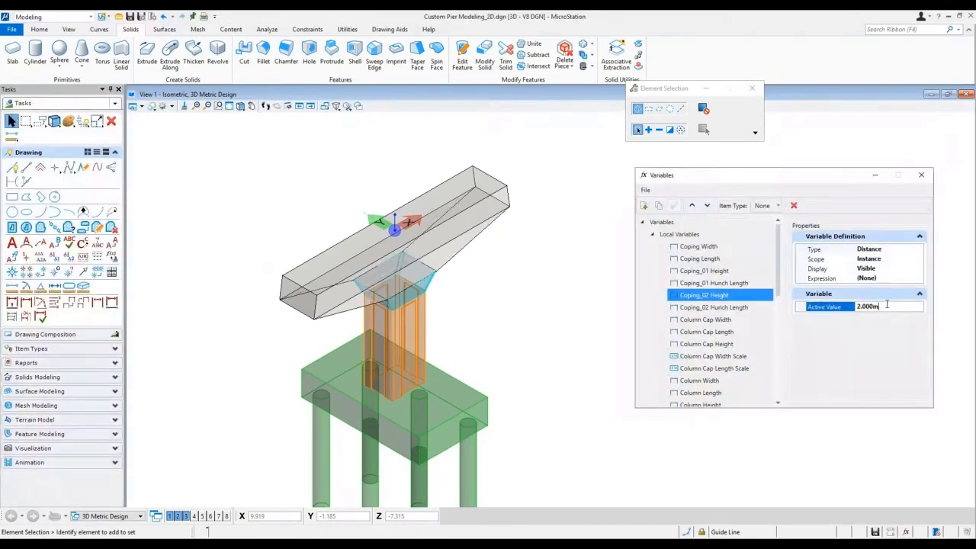
pyautogui.write('1')
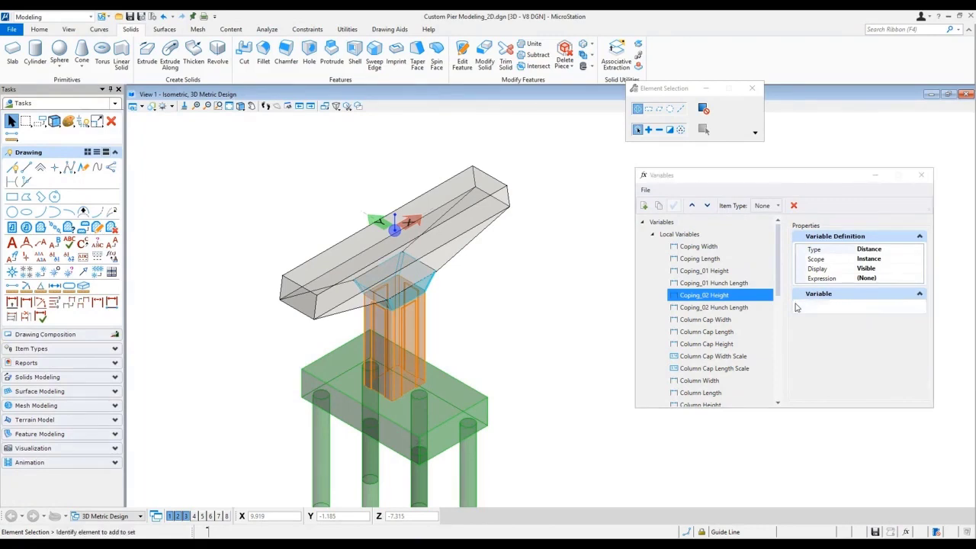
pyautogui.press('Return')
# Set the Coping_02 Hunch Length variable to 7.2 m.
pyautogui.click(717, 308)
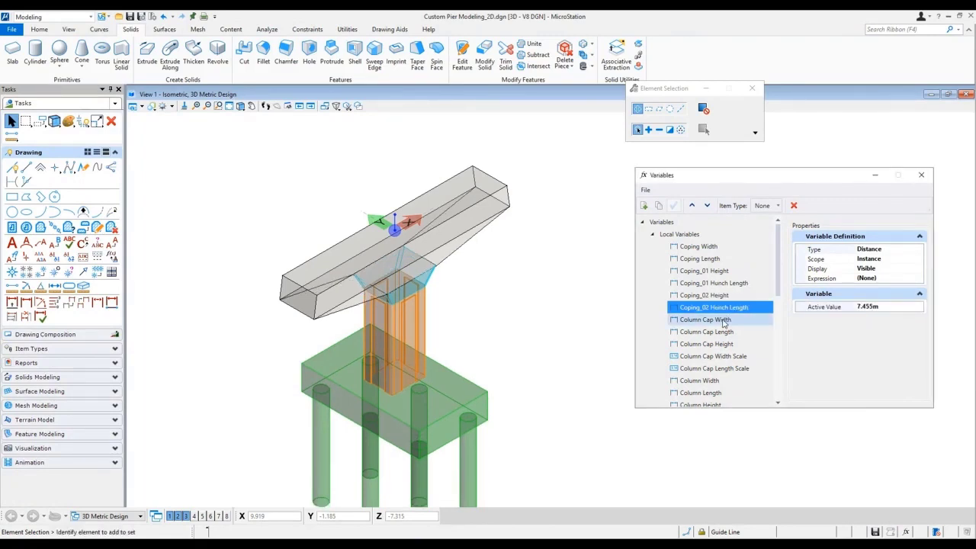
pyautogui.click(724, 321)
pyautogui.click(717, 308)
pyautogui.click(876, 307)
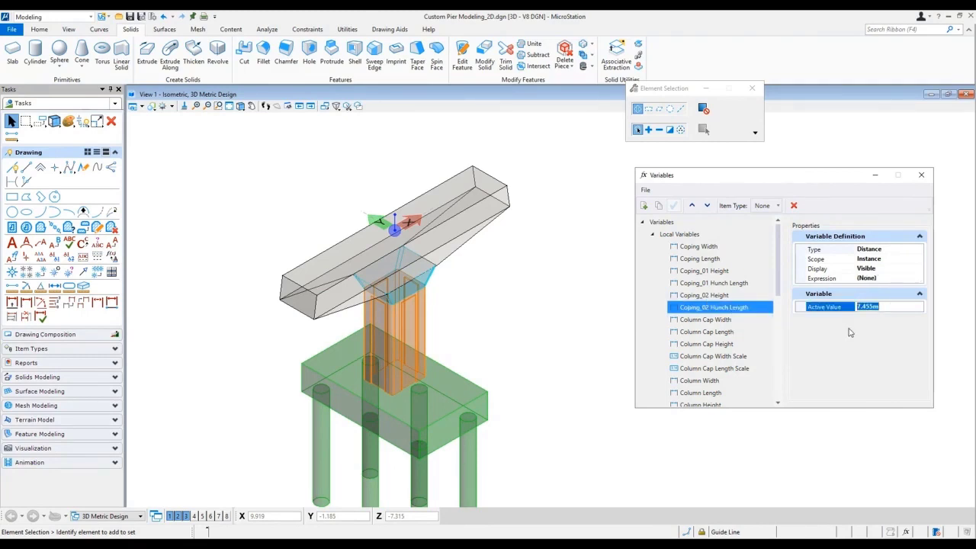
pyautogui.write('7.')
pyautogui.press('Return')
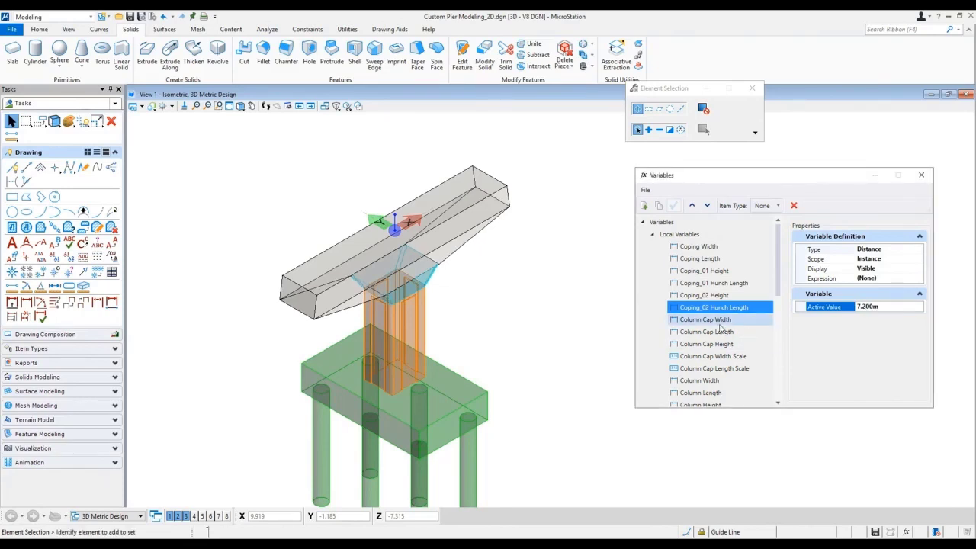
# Test the Column Height variable at 12 m and set it to 5 m.
pyautogui.click(720, 324)
pyautogui.click(730, 359)
pyautogui.scroll(-3, 734, 361)
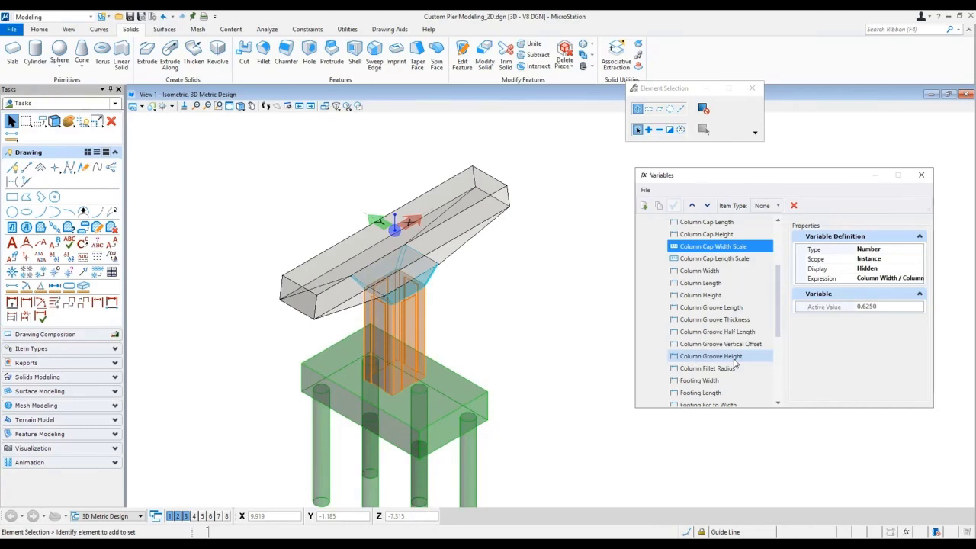
pyautogui.click(721, 296)
pyautogui.click(809, 307)
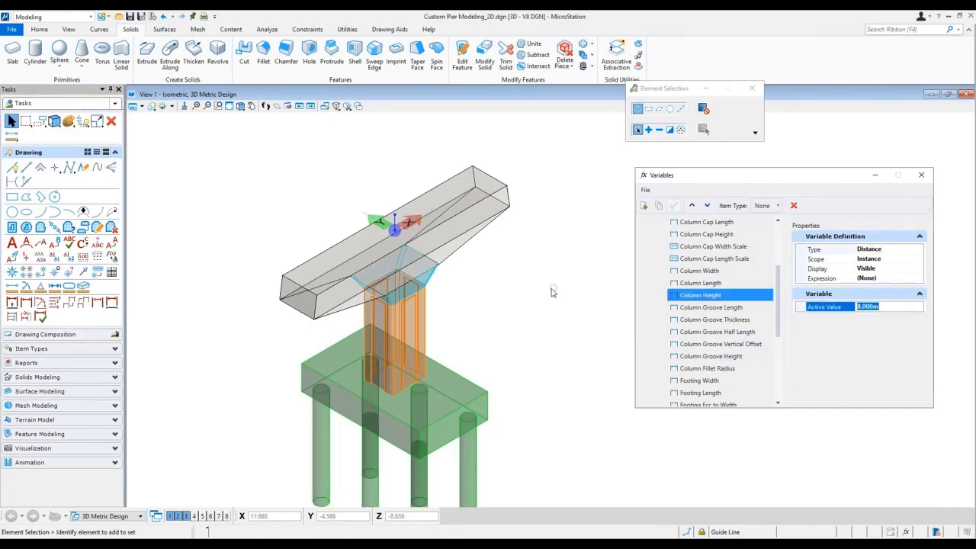
pyautogui.write('12')
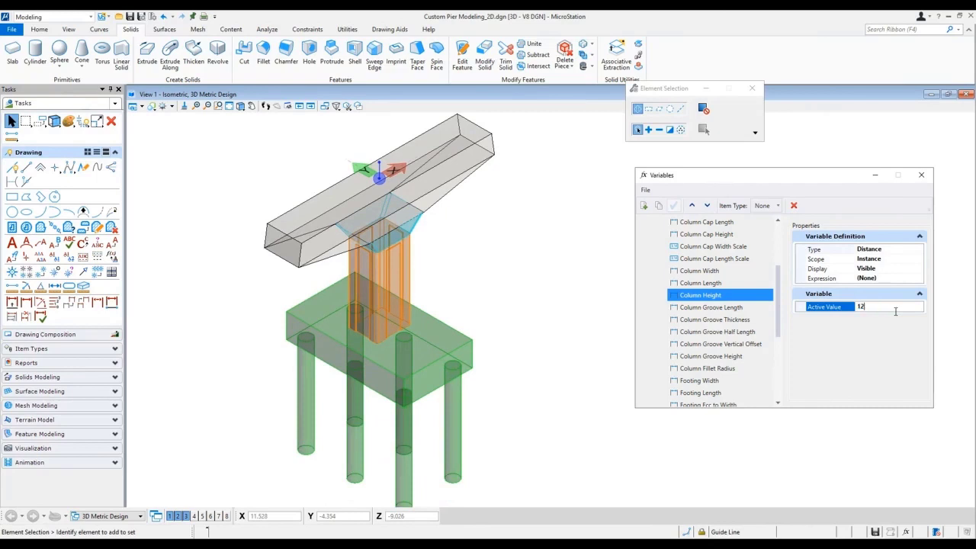
pyautogui.press('Return')
pyautogui.write('5')
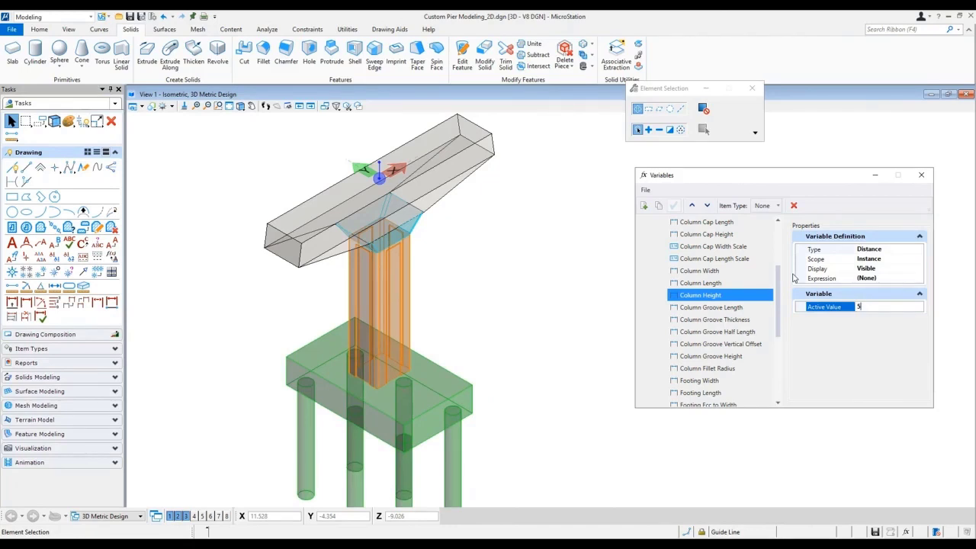
pyautogui.press('Return')
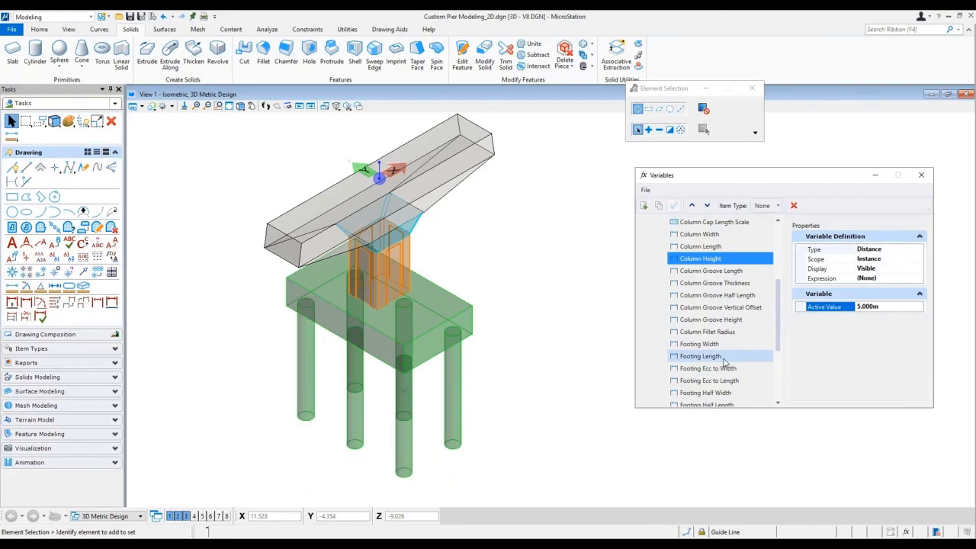
# Set the Footing Ecc to Width variable to -0.5 m.
pyautogui.scroll(-1, 730, 352)
pyautogui.click(731, 332)
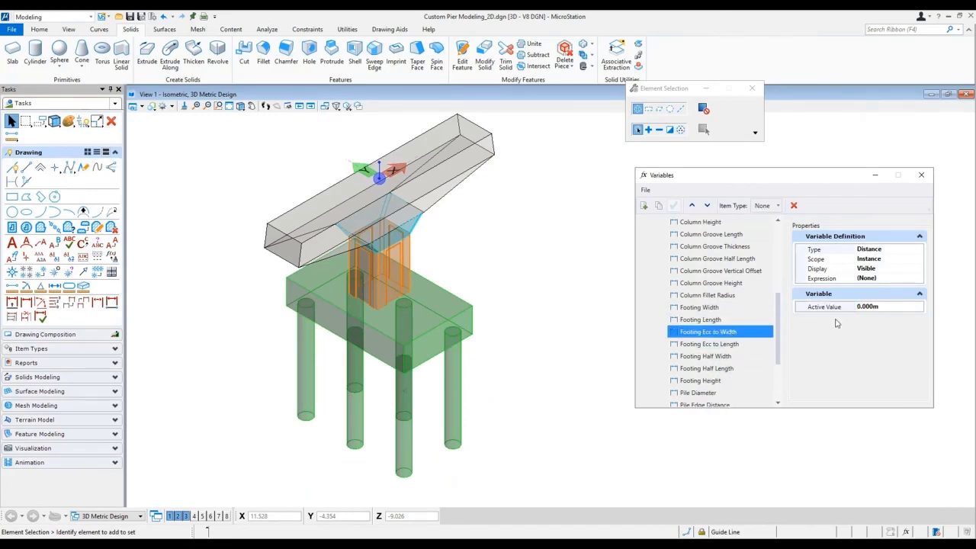
pyautogui.click(833, 308)
pyautogui.write('-')
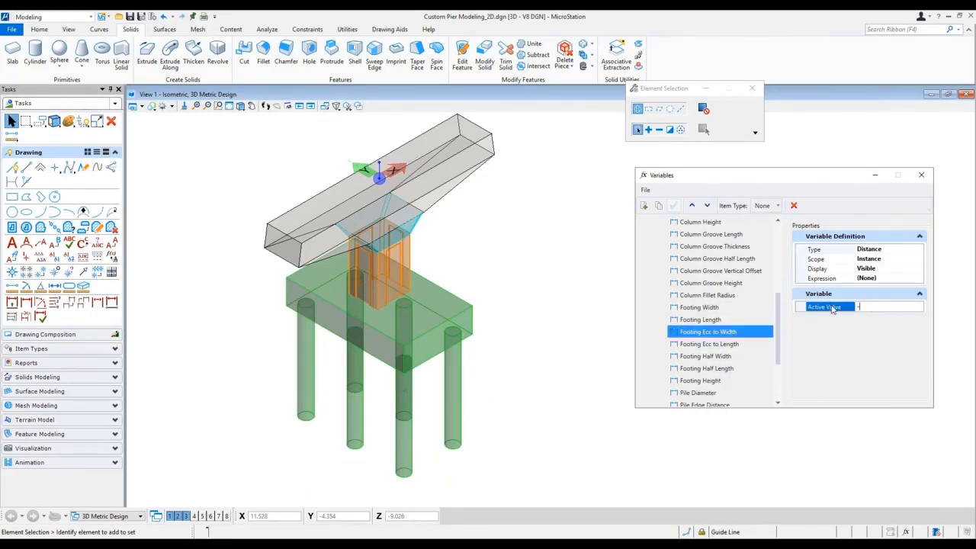
pyautogui.write('0.5')
pyautogui.press('Return')
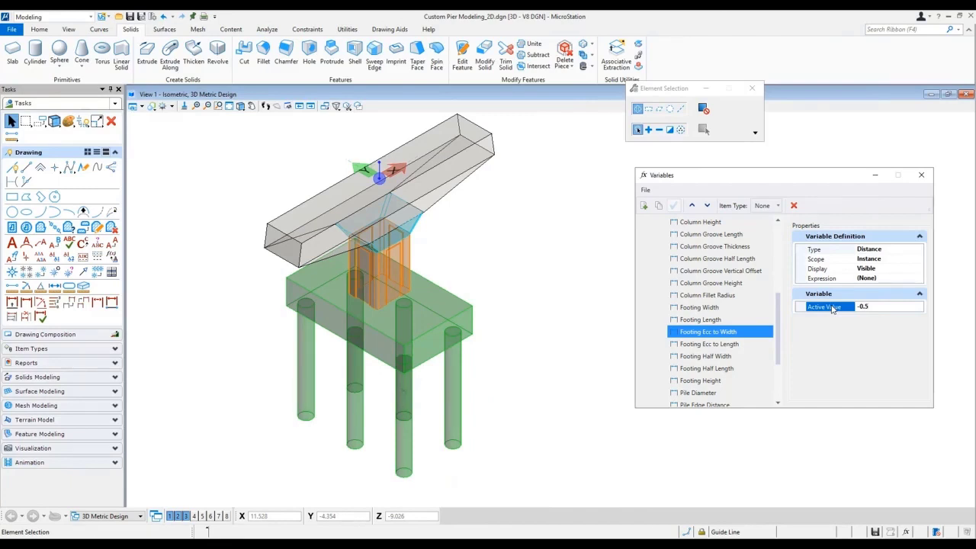
# Set the Footing Ecc to Length variable to 0.5 m.
pyautogui.click(713, 344)
pyautogui.click(822, 308)
pyautogui.write('0.')
pyautogui.press('Return')
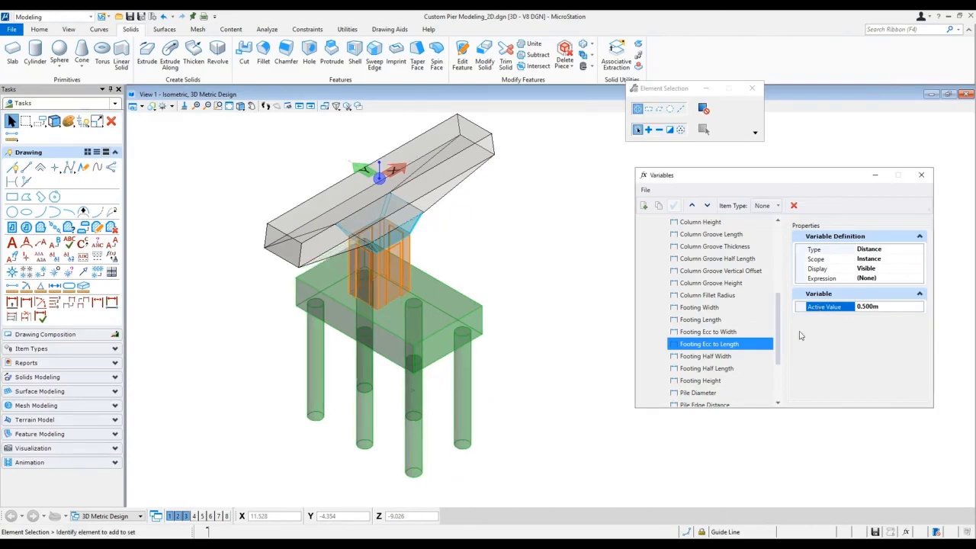
# Test the Footing Height variable at 3 m and return it to 2.5 m.
pyautogui.click(716, 381)
pyautogui.click(813, 307)
pyautogui.write('3')
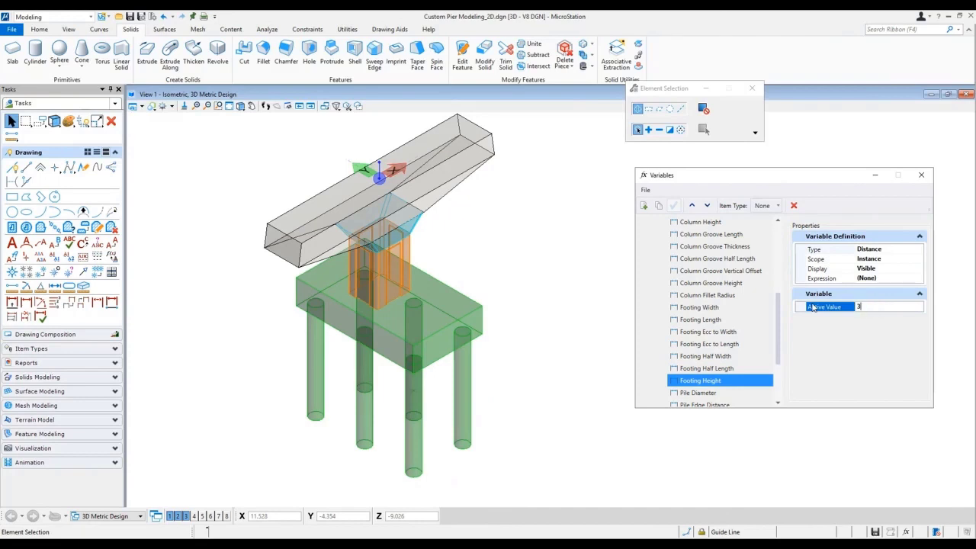
pyautogui.press('Return')
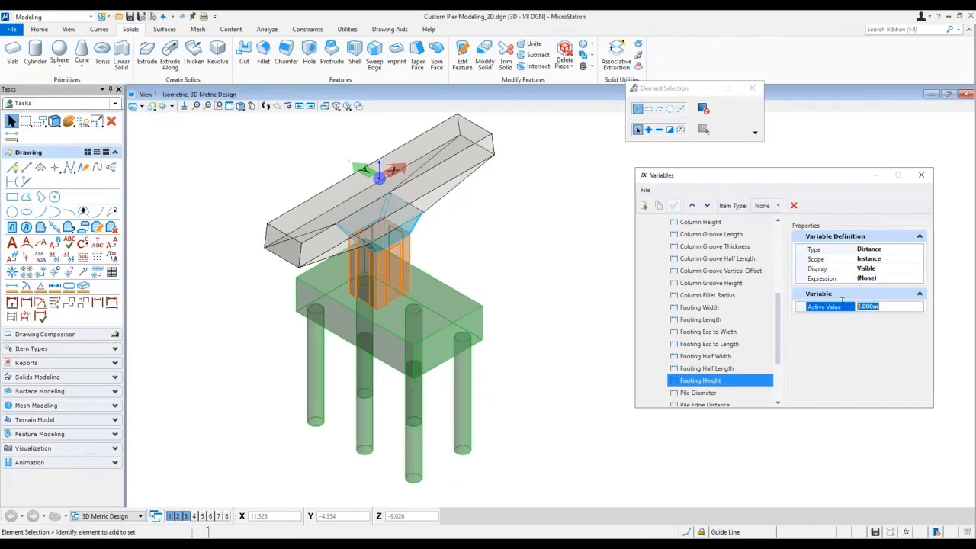
pyautogui.click(885, 306)
pyautogui.write('2.5')
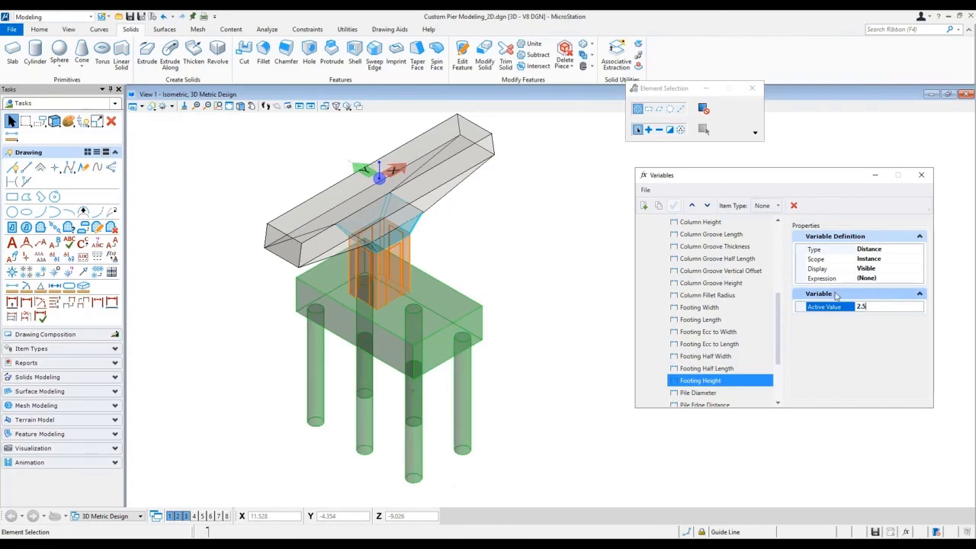
pyautogui.press('Return')
# Set the Pile Diameter variable to 1 m.
pyautogui.click(698, 393)
pyautogui.click(884, 307)
pyautogui.write('1')
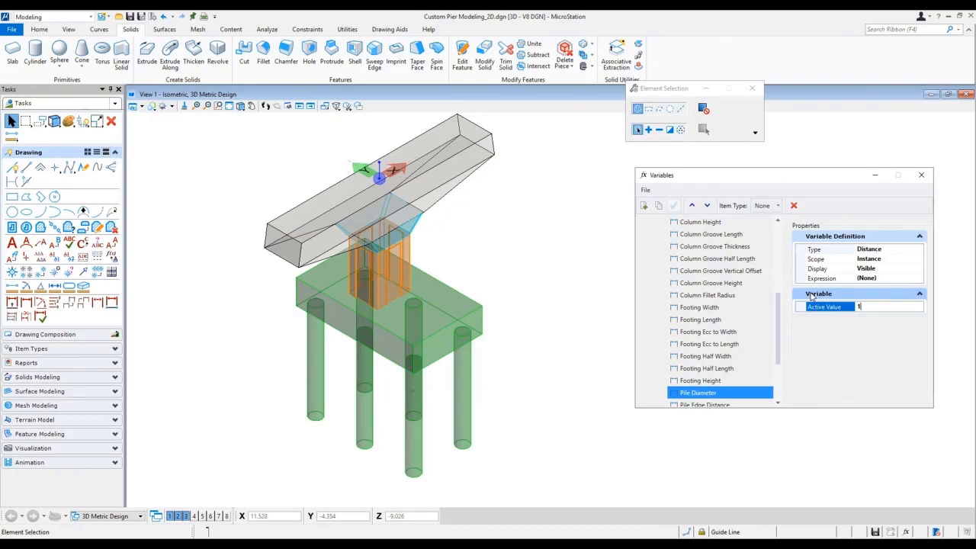
pyautogui.press('Return')
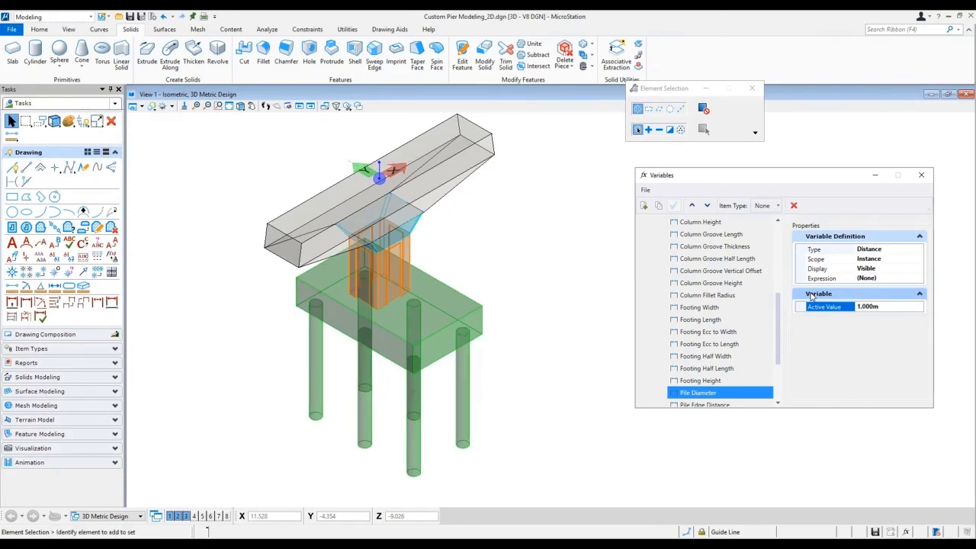
# Set the Pile Edge Distance variable to 1.3 m.
pyautogui.scroll(-1, 723, 372)
pyautogui.click(723, 370)
pyautogui.click(884, 307)
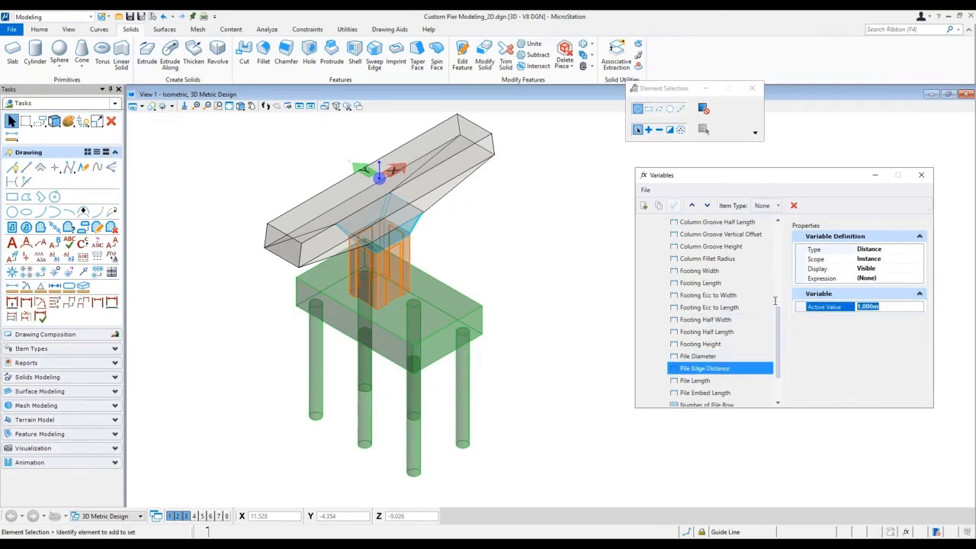
pyautogui.write('1.3')
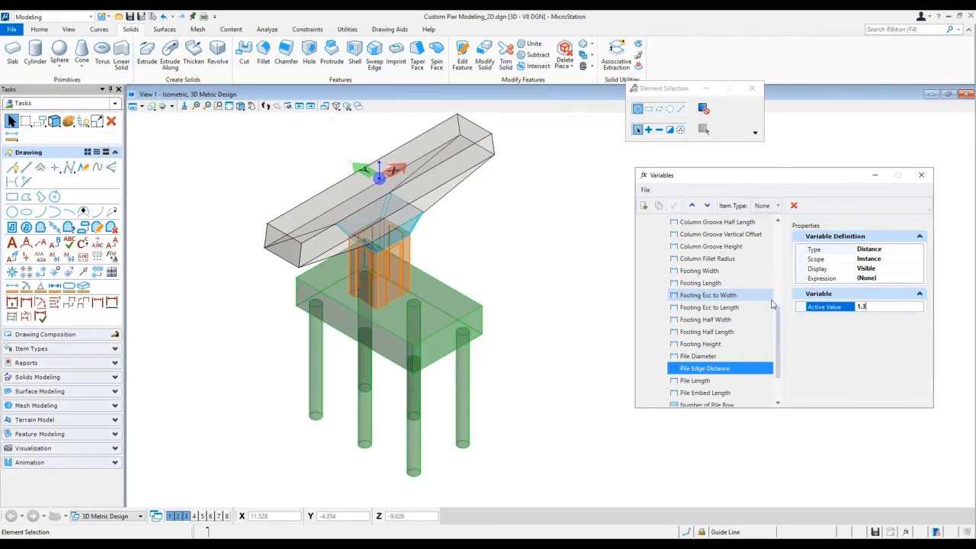
pyautogui.press('Return')
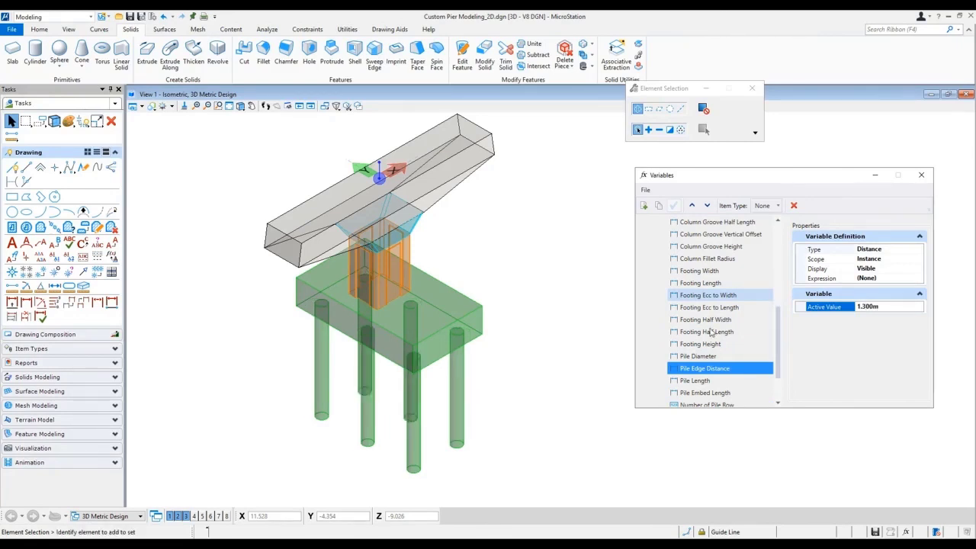
# Change the isometric view's display style to Wireframe and return to element selection.
pyautogui.keyDown('shift'); pyautogui.rightClick(539, 273); pyautogui.keyUp('shift')
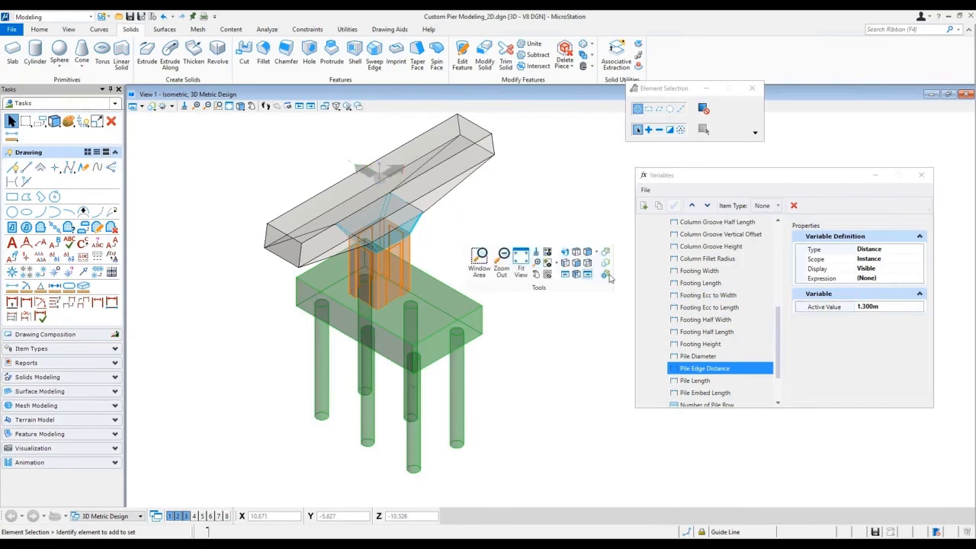
pyautogui.click(608, 276)
pyautogui.click(12, 122)
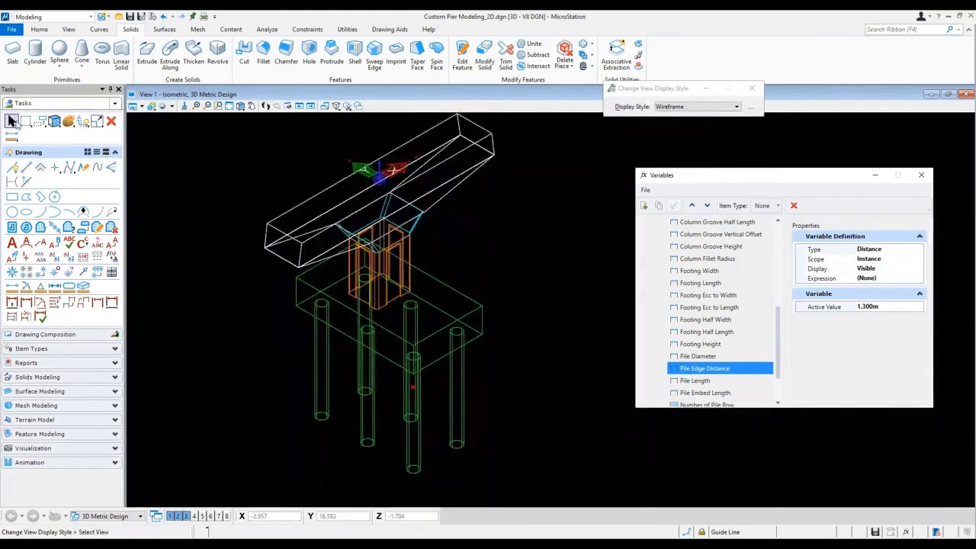
# Change the class of the 3.5 m guide line at the pier's origin to Construction in its properties.
pyautogui.scroll(5, 407, 161)
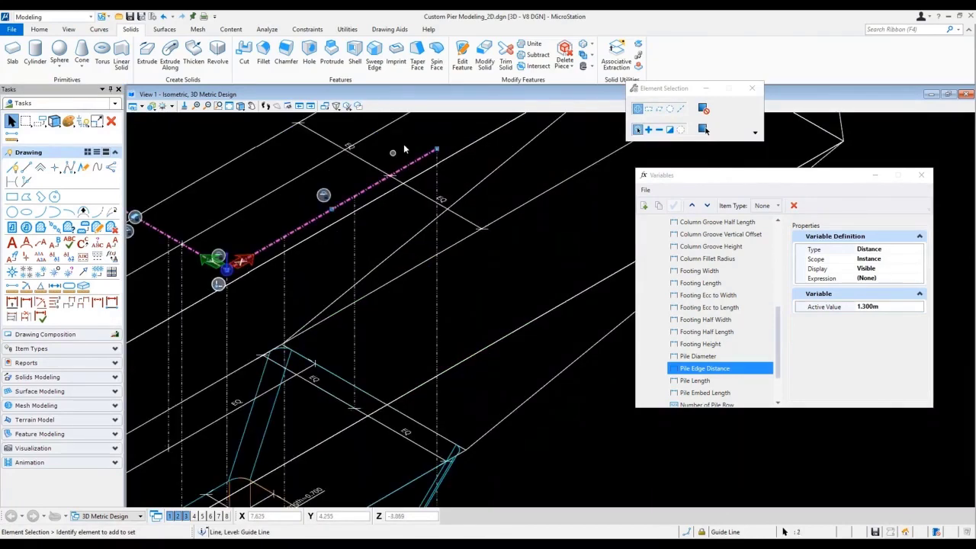
pyautogui.click(404, 141)
pyautogui.moveTo(405, 140); pyautogui.dragTo(439, 330, button='right')
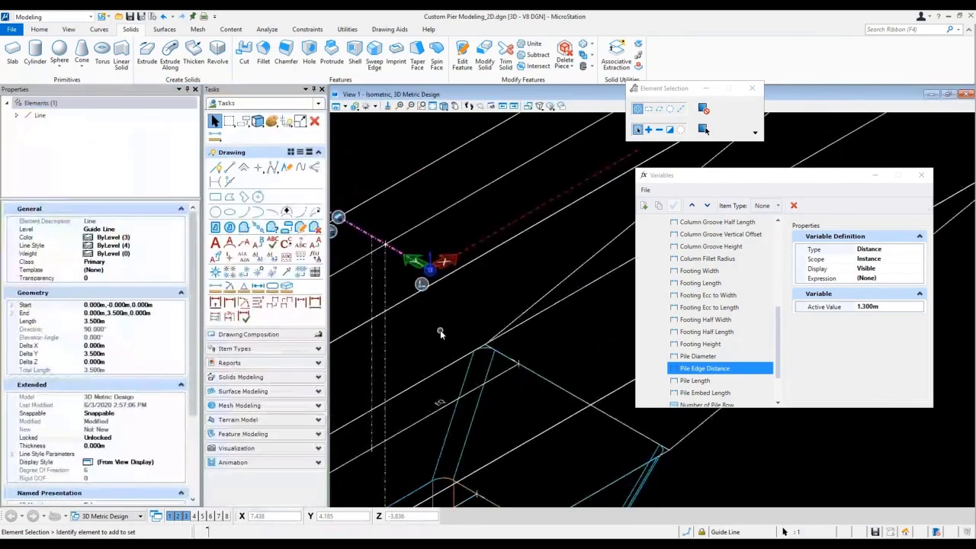
pyautogui.click(321, 89)
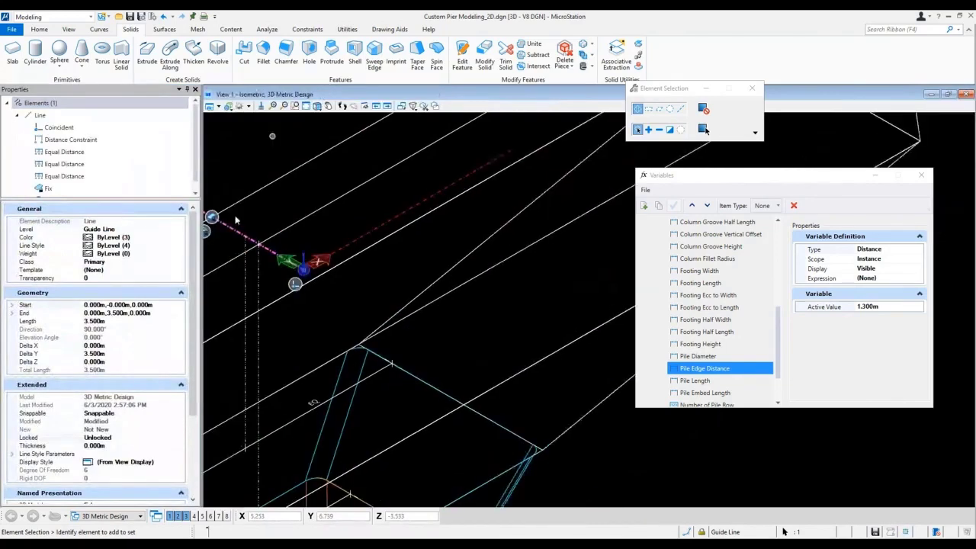
pyautogui.click(157, 262)
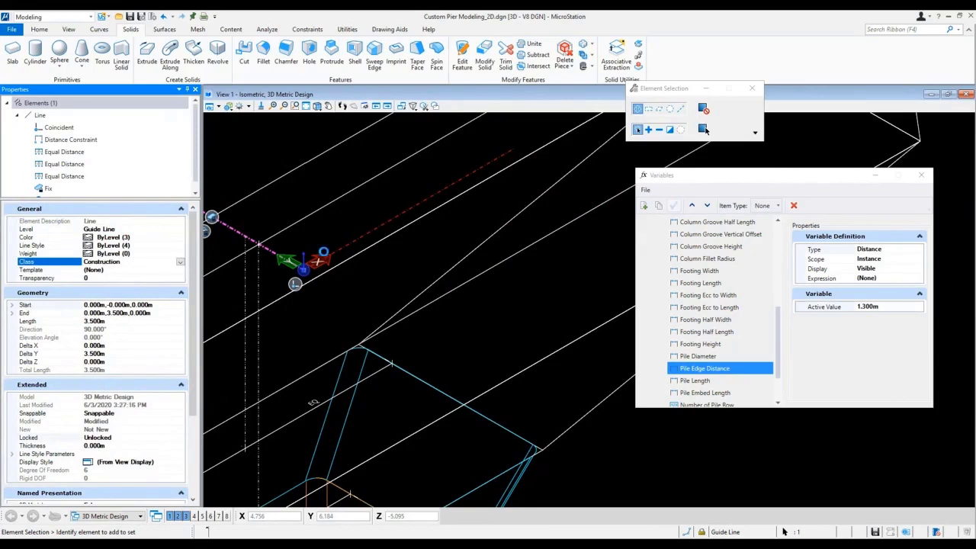
# Change the class of the 4 m guide line at the pier's origin to Construction.
pyautogui.click(340, 252)
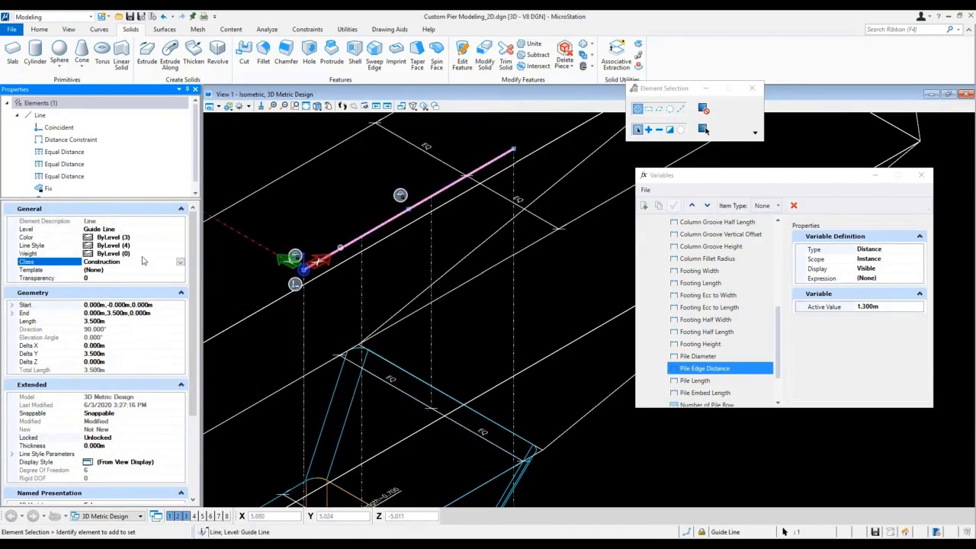
pyautogui.click(172, 263)
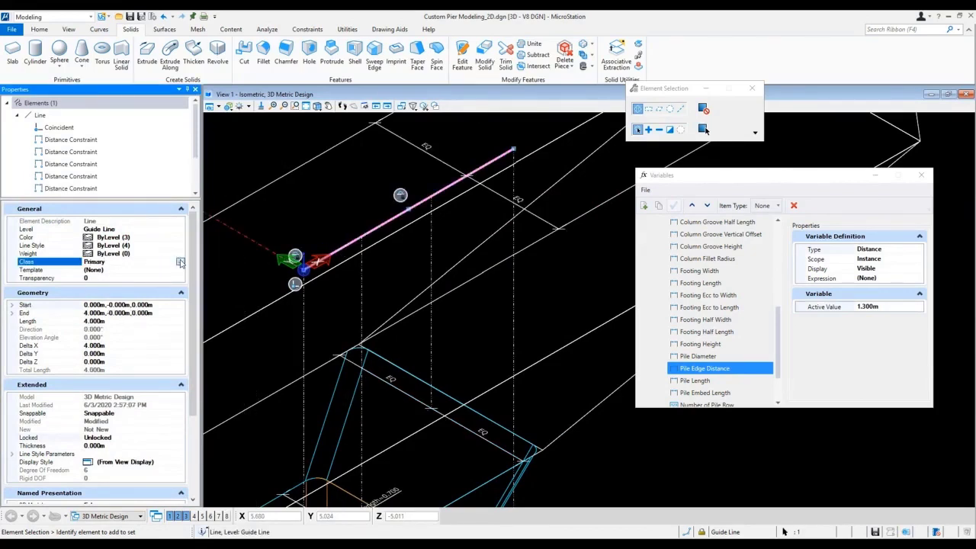
pyautogui.click(180, 262)
pyautogui.click(109, 280)
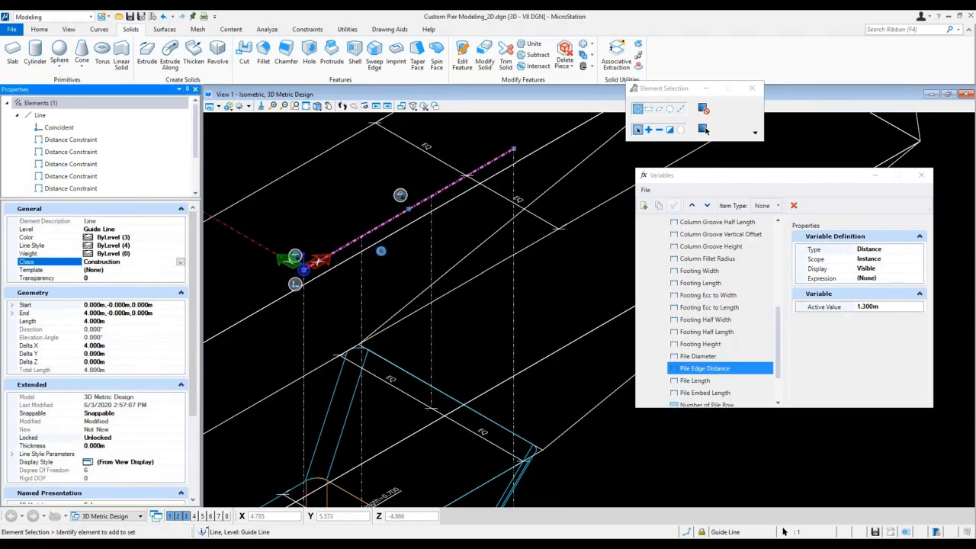
# Select the four 0.5 m guide lines crossing at the corner pile and change their class to Construction.
pyautogui.scroll(-5, 414, 259)
pyautogui.scroll(8, 425, 275)
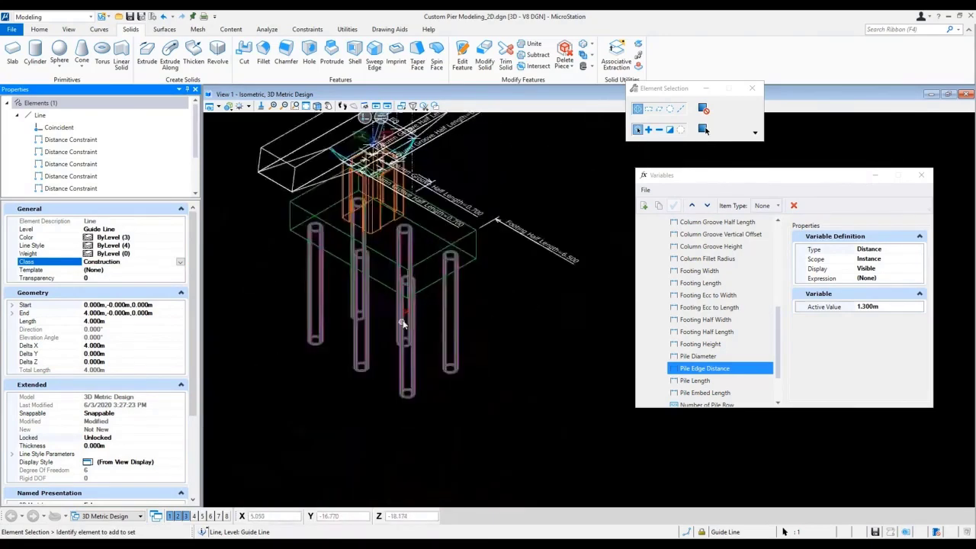
pyautogui.moveTo(359, 256); pyautogui.dragTo(481, 326)
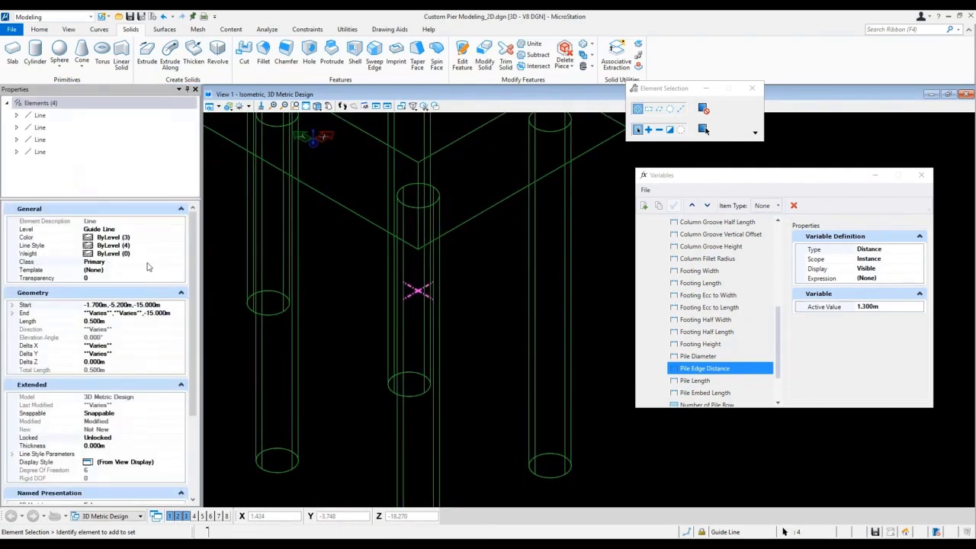
pyautogui.click(151, 263)
pyautogui.click(181, 264)
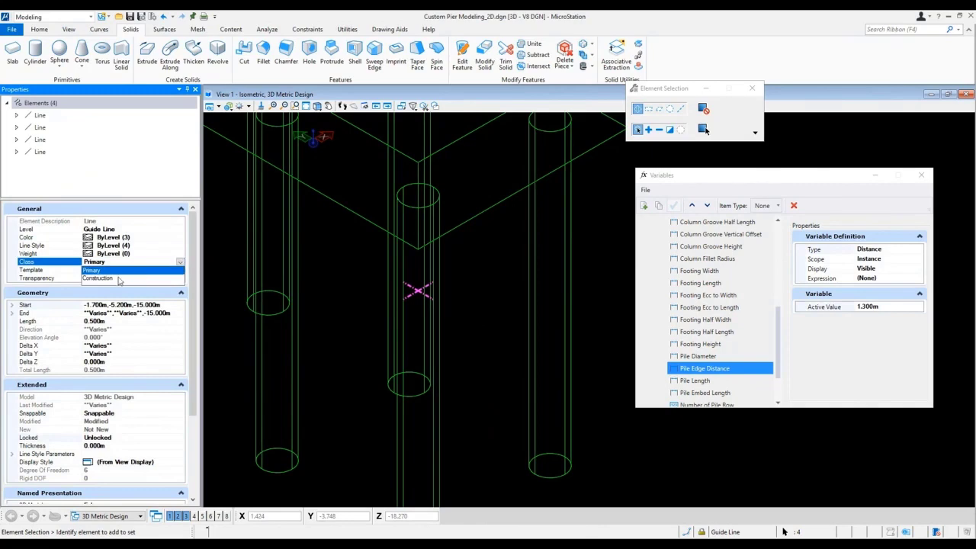
pyautogui.click(119, 282)
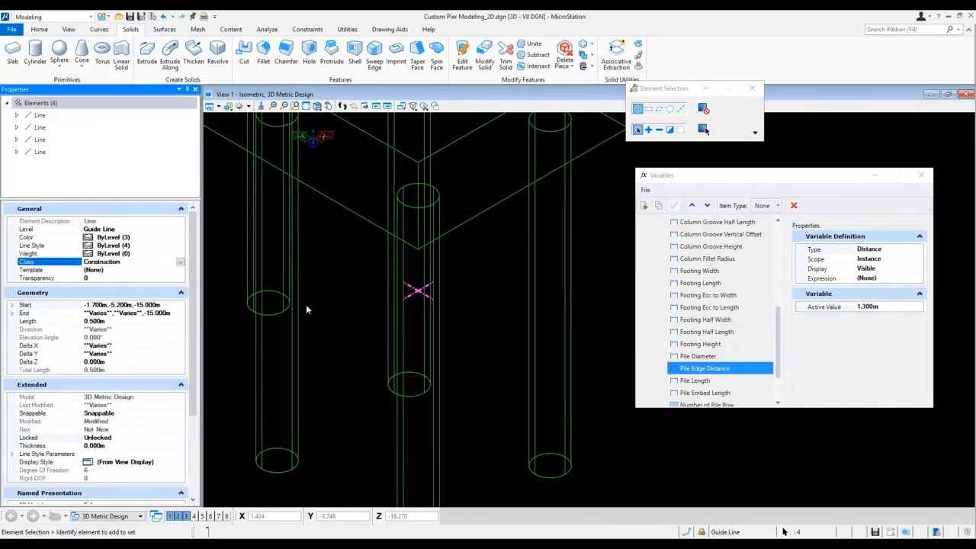
# Fit the whole pier in the isometric view and turn off the display of construction elements.
pyautogui.moveTo(470, 300); pyautogui.dragTo(282, 303, button='middle')
pyautogui.middleClick(470, 299)
pyautogui.click(227, 106)
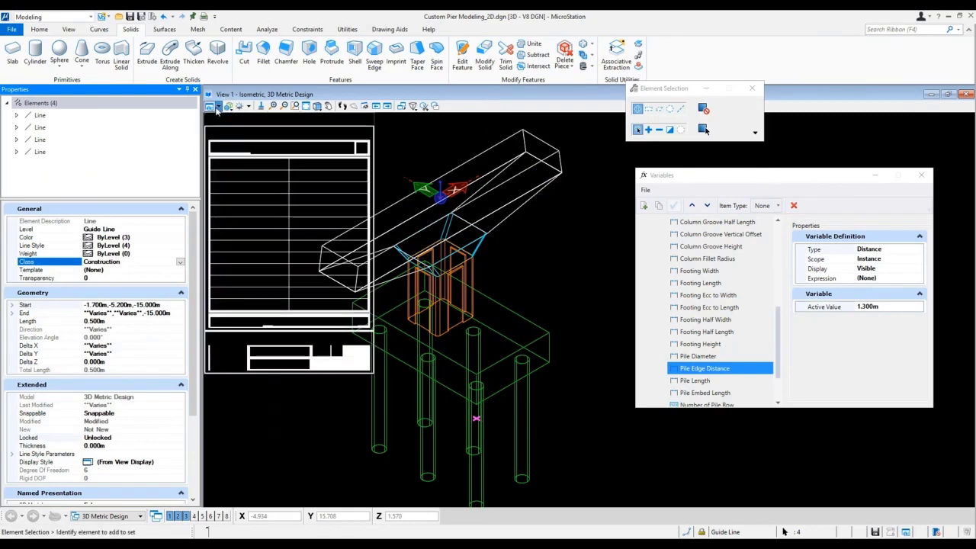
pyautogui.click(249, 247)
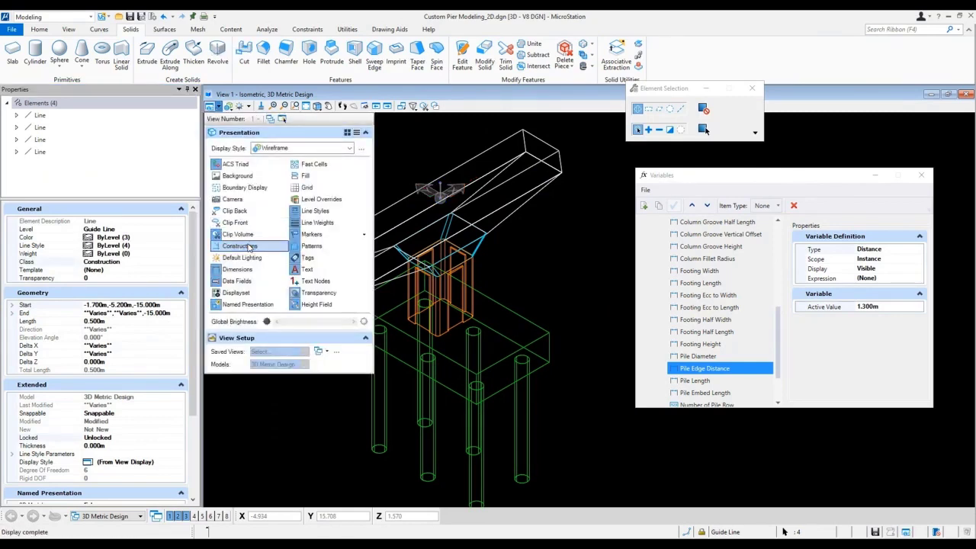
pyautogui.click(250, 247)
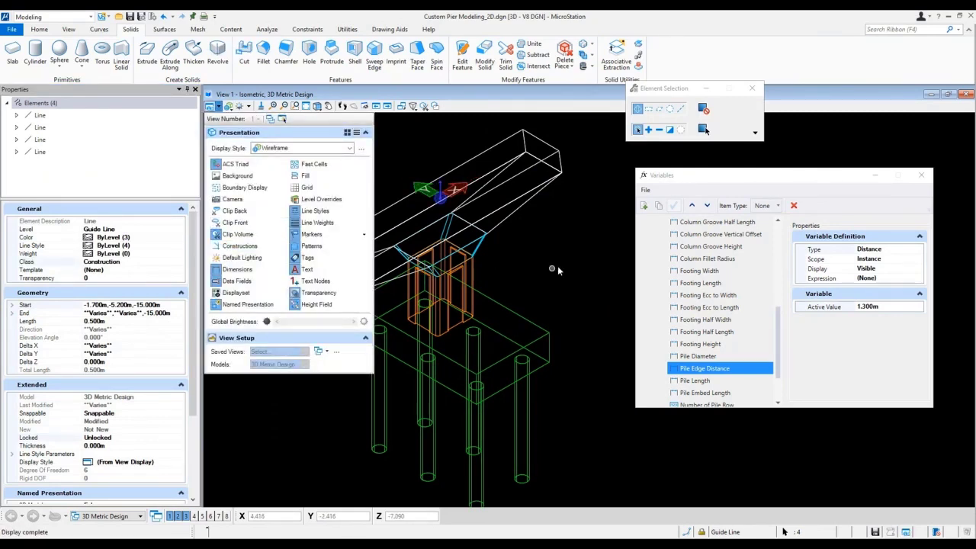
pyautogui.press('Escape')
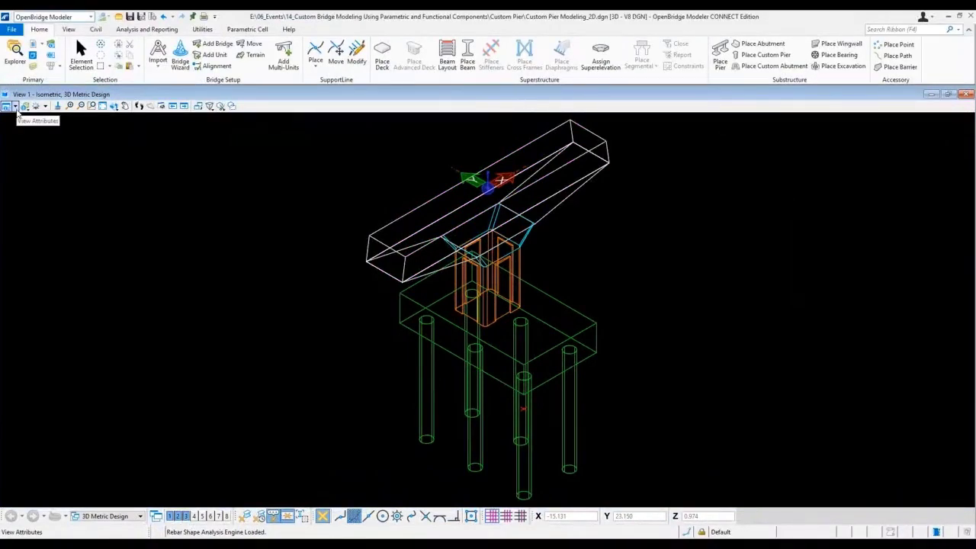
# In OpenBridge Modeler, turn off the display of construction elements and rotate the pier view to Top.
pyautogui.click(15, 108)
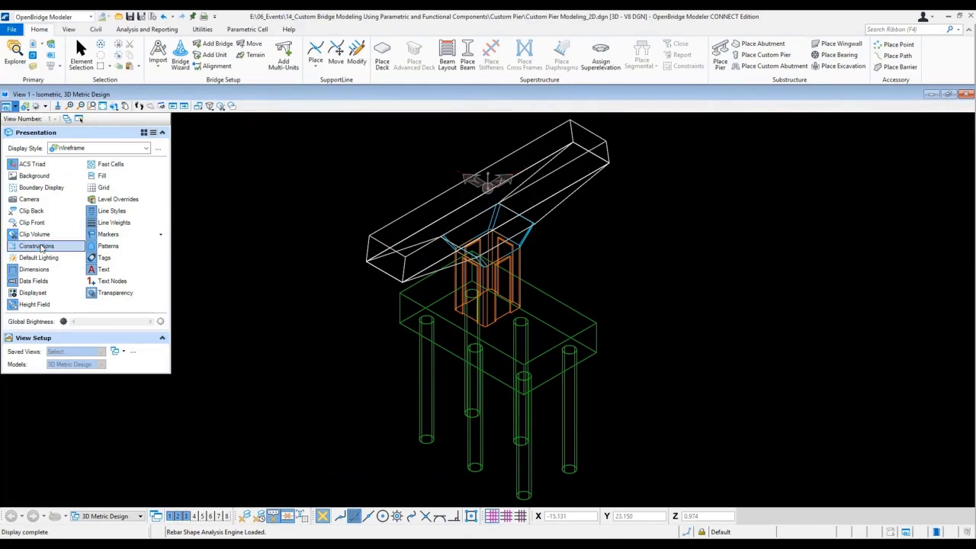
pyautogui.click(199, 213)
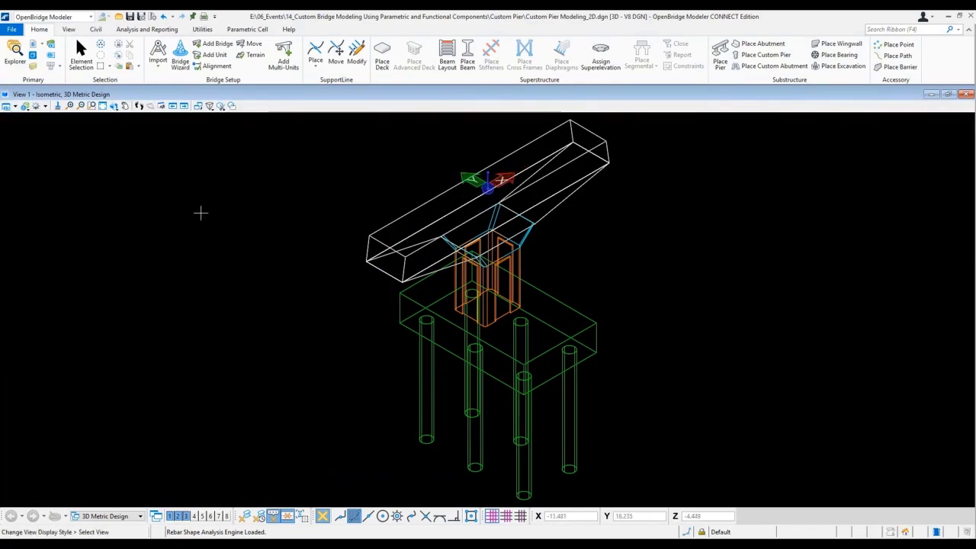
pyautogui.rightClick(200, 213)
pyautogui.click(238, 199)
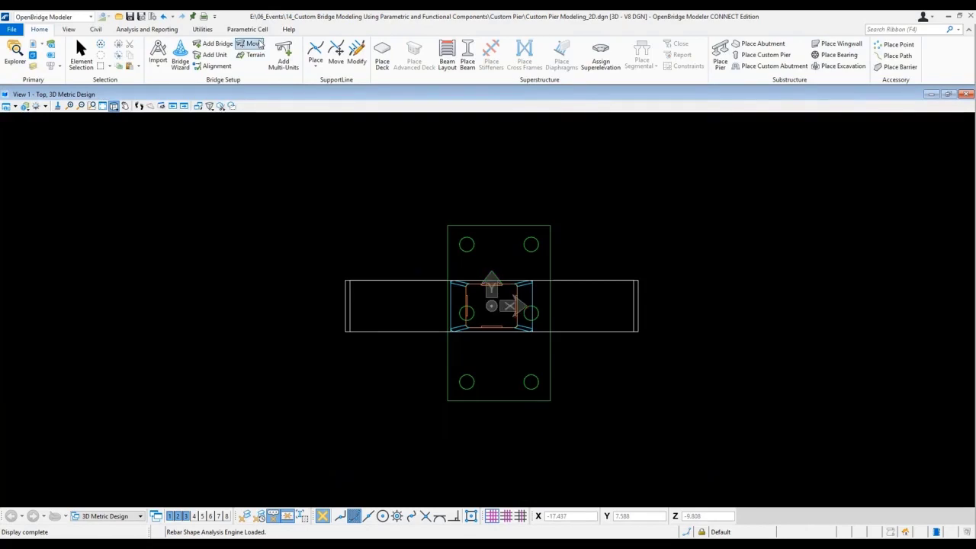
# Switch to the Drawing workflow and return the pier view to Isometric.
pyautogui.click(77, 16)
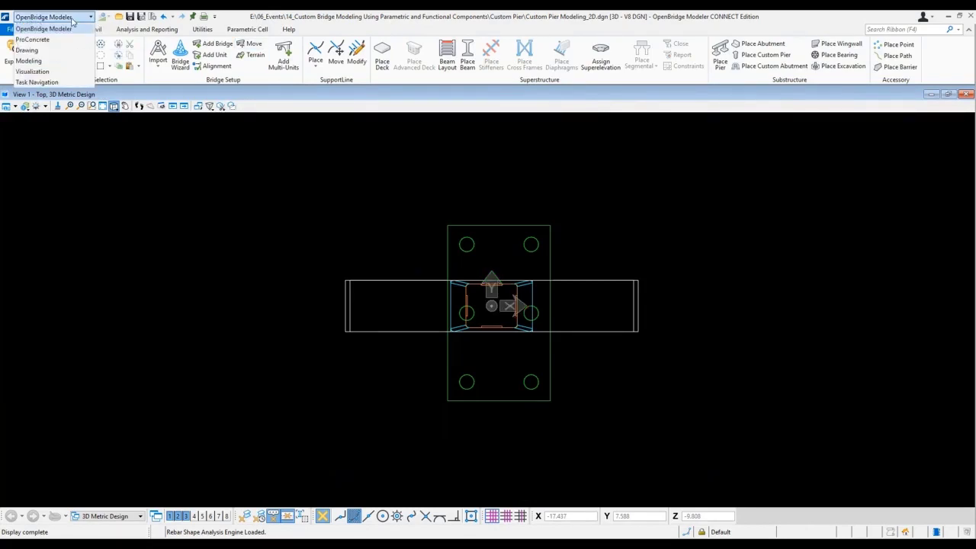
pyautogui.click(27, 50)
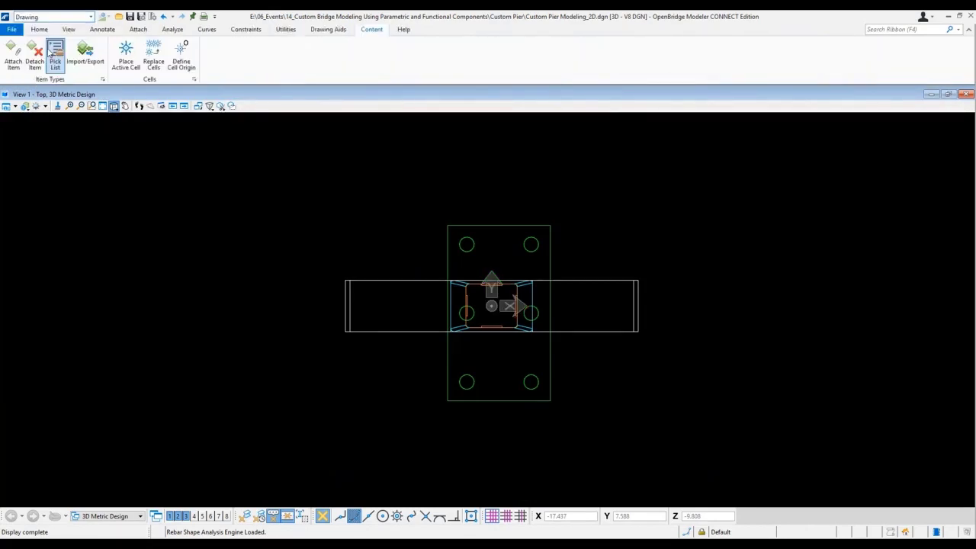
pyautogui.rightClick(234, 201)
pyautogui.click(280, 185)
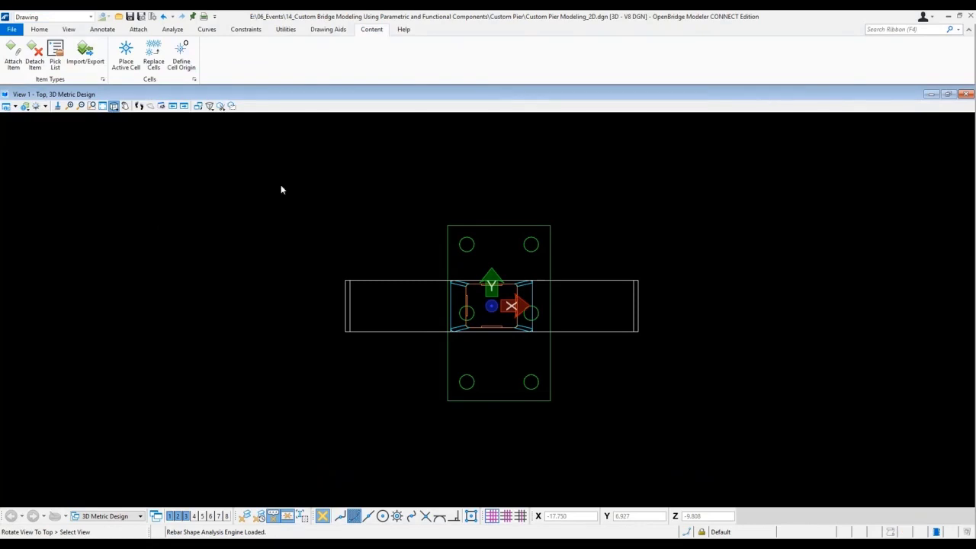
# Start a new cell library and browse to the Functional Components folder under the metric civil standards' Bridge Templates.
pyautogui.click(193, 80)
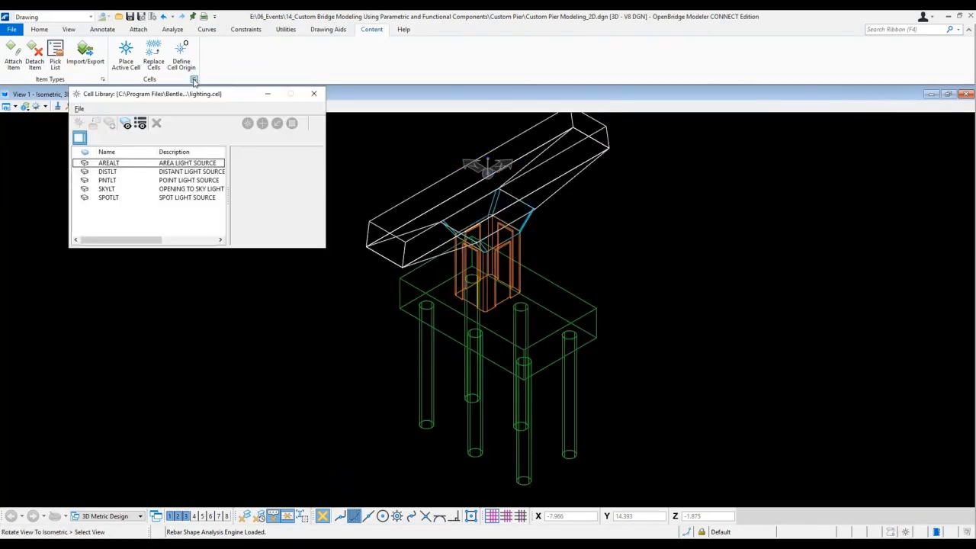
pyautogui.click(78, 109)
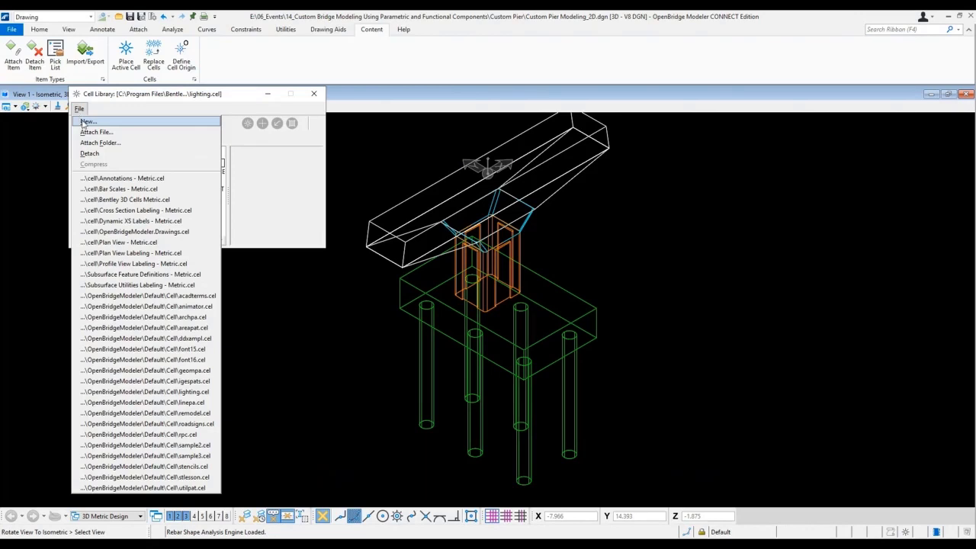
pyautogui.click(83, 124)
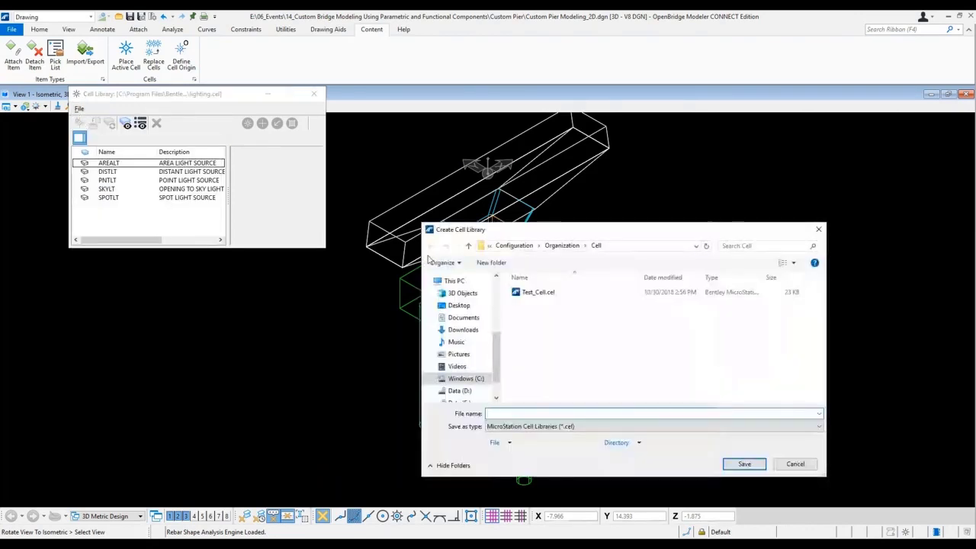
pyautogui.click(522, 247)
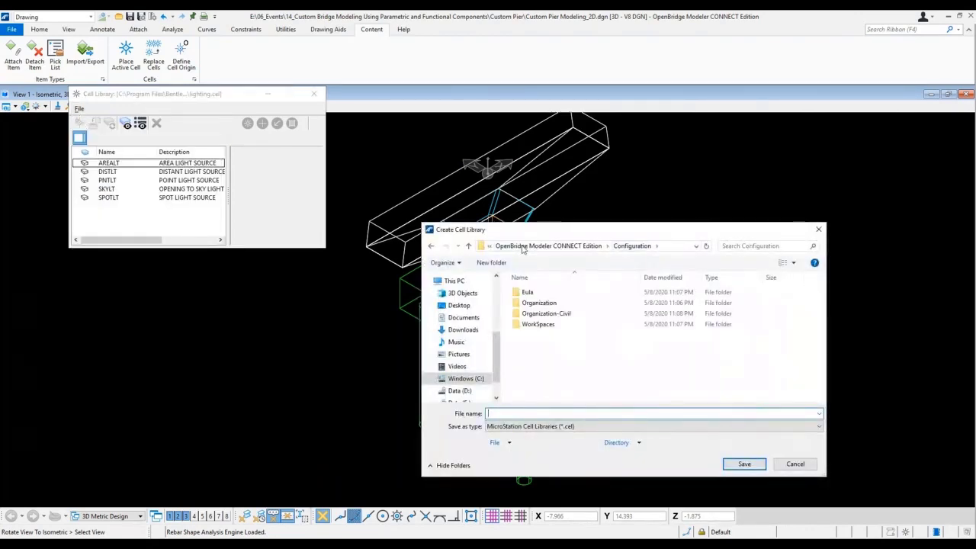
pyautogui.doubleClick(564, 314)
pyautogui.click(589, 305)
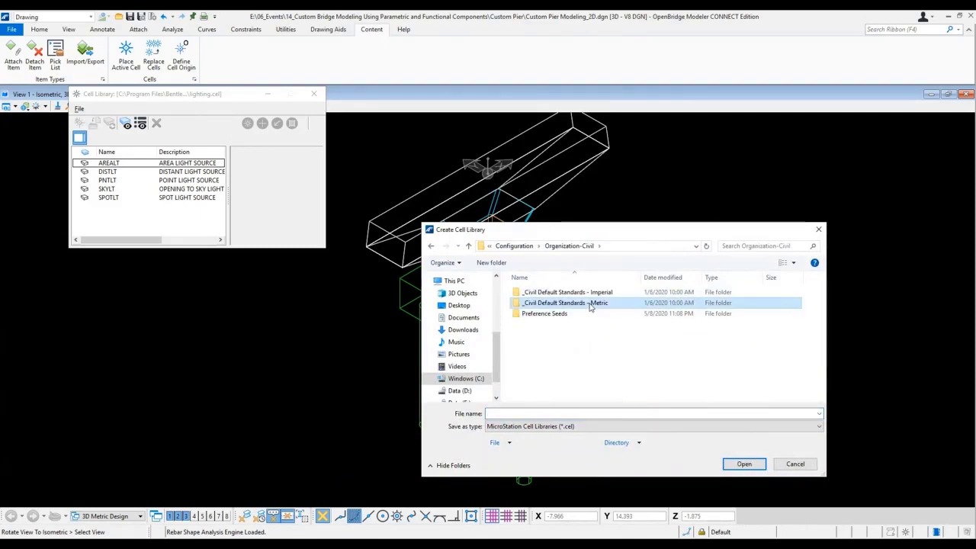
pyautogui.doubleClick(589, 305)
pyautogui.doubleClick(561, 305)
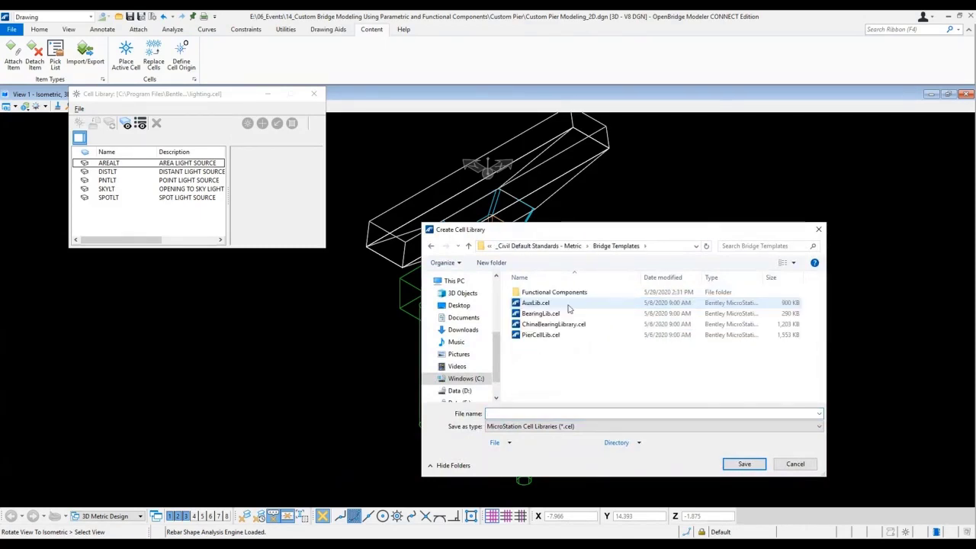
pyautogui.doubleClick(565, 297)
# Name the new cell library Custom Pier_100 and save it.
pyautogui.click(514, 414)
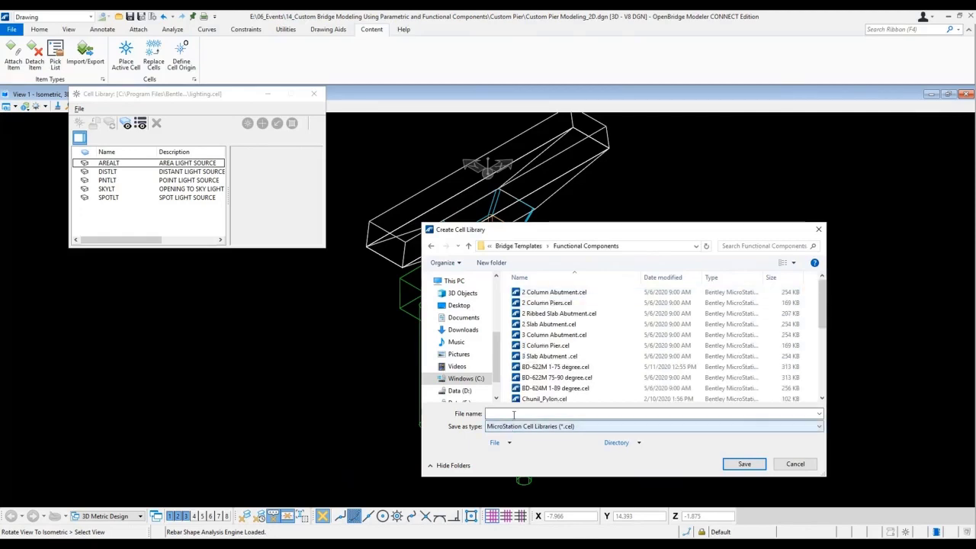
pyautogui.write('Cus')
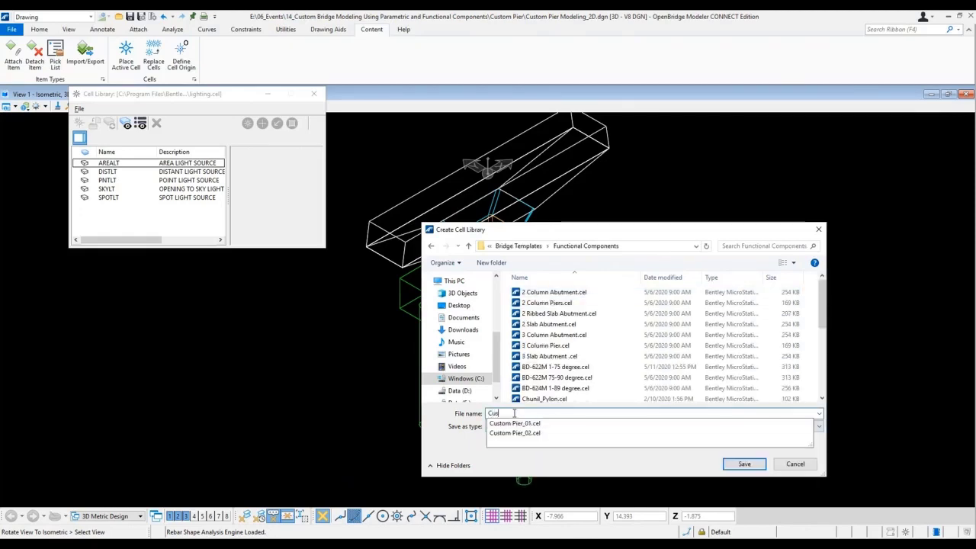
pyautogui.write('tom Pier')
pyautogui.write('_100')
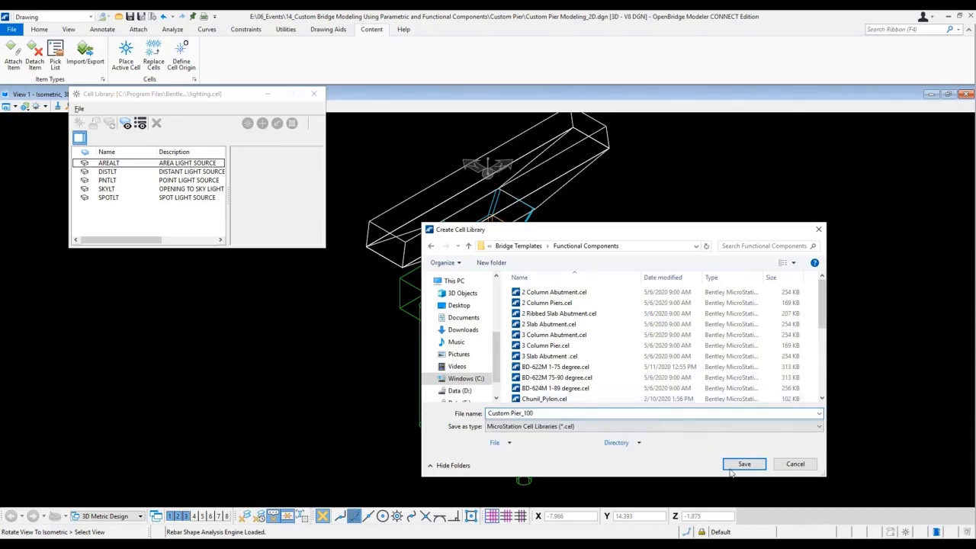
pyautogui.click(745, 464)
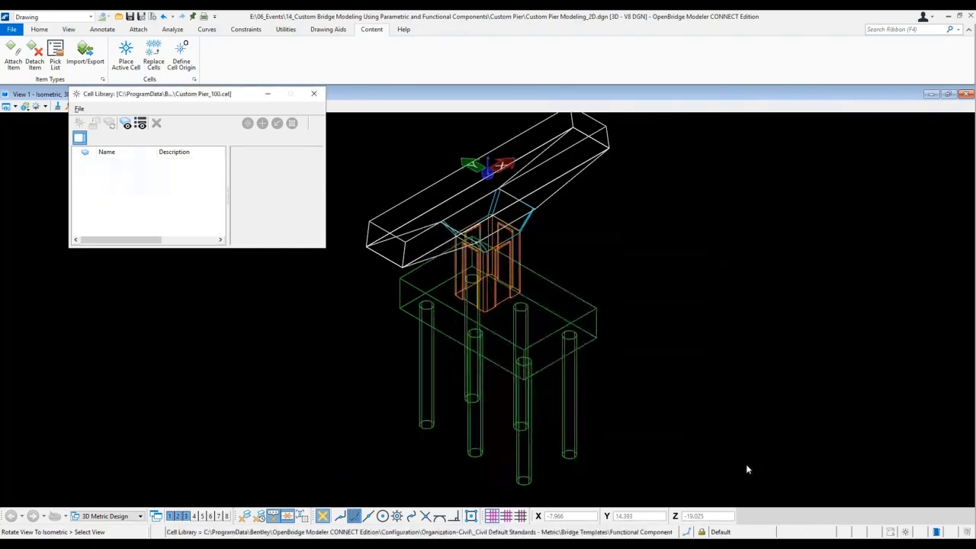
# Define the cell origin at the ACS origin on top of the pier coping.
pyautogui.click(180, 55)
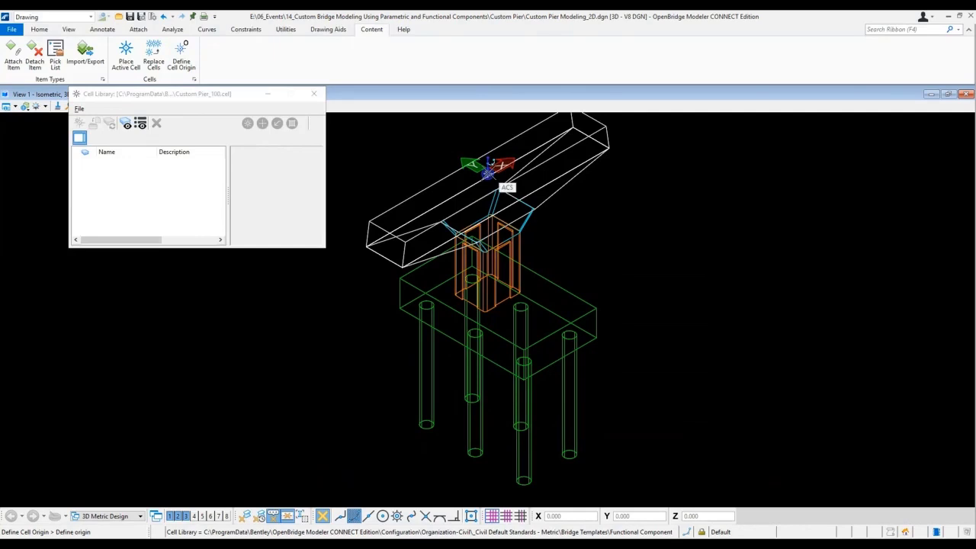
pyautogui.click(488, 172)
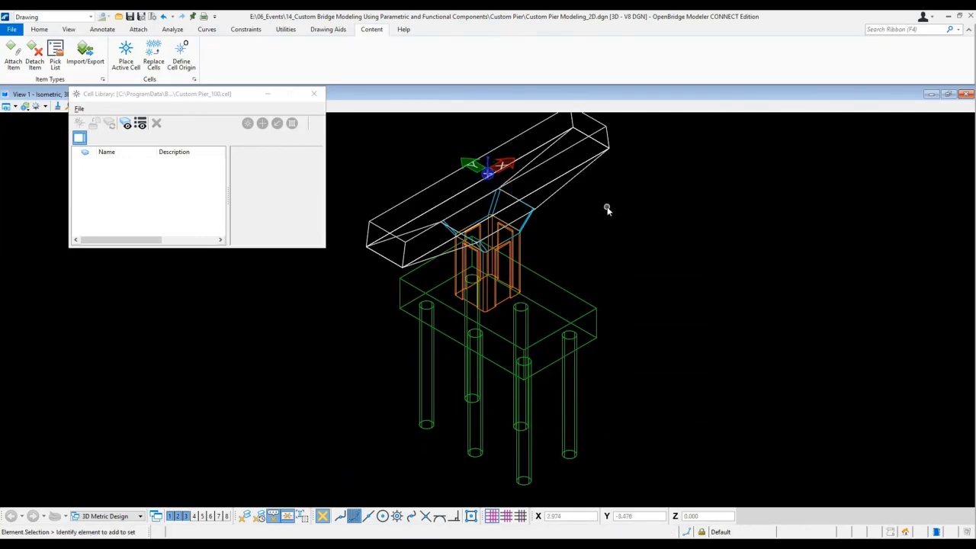
# Select all elements of the pier in the top view.
pyautogui.rightClick(608, 211)
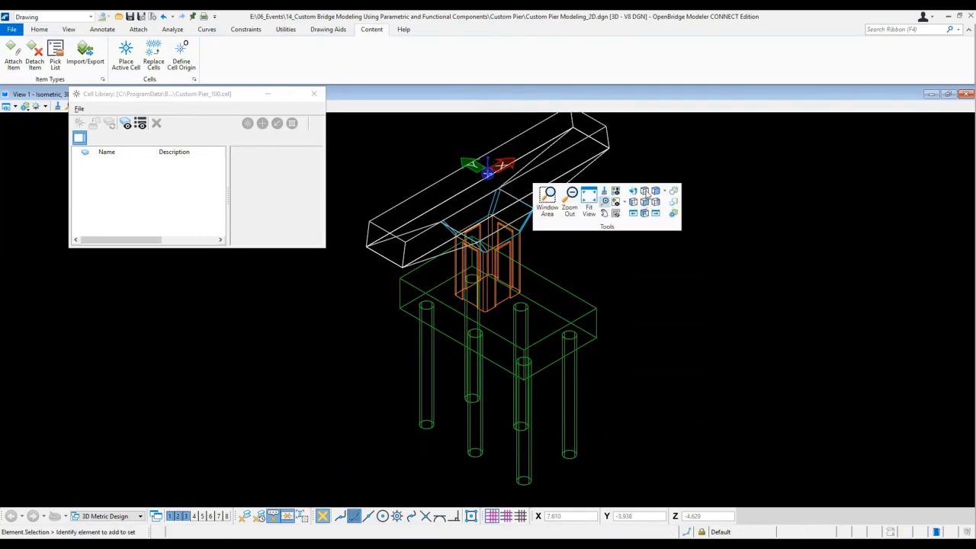
pyautogui.click(646, 196)
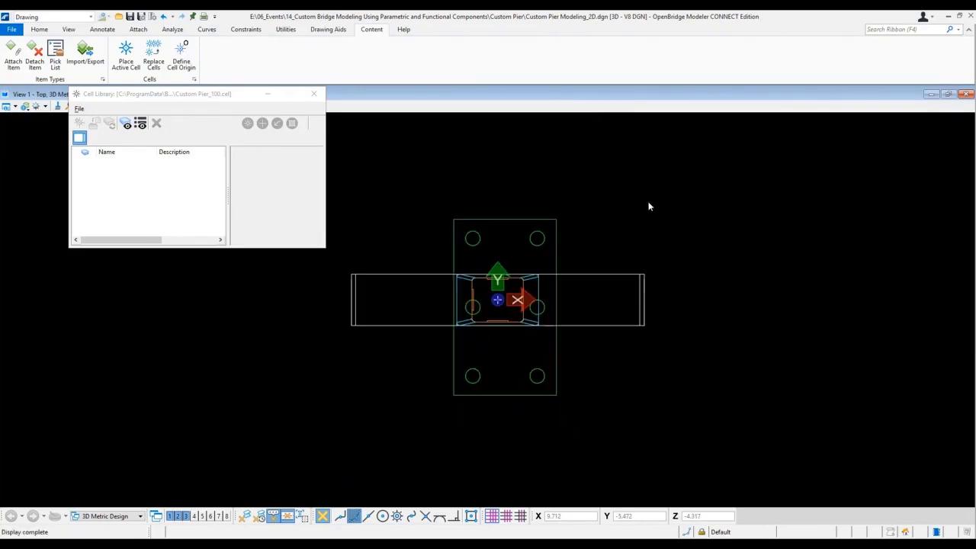
pyautogui.rightClick(664, 216)
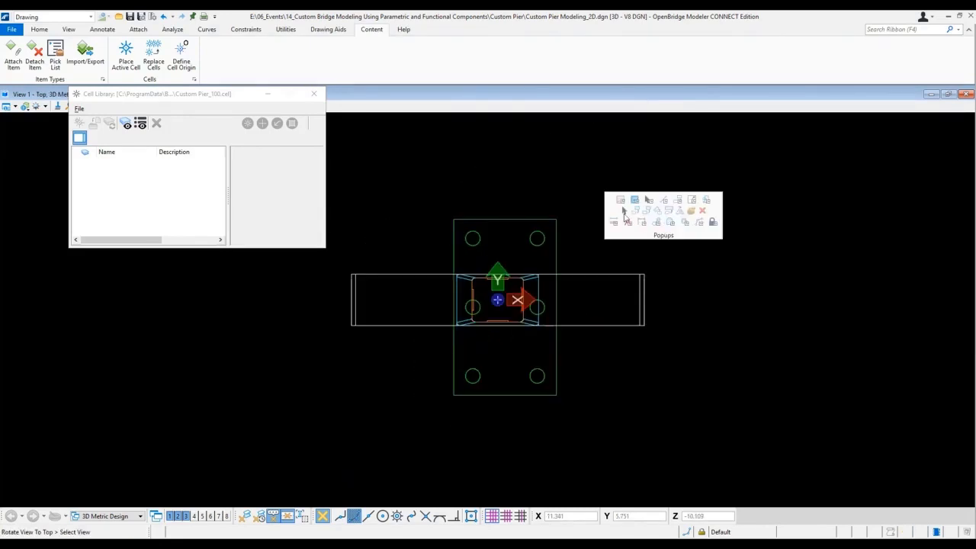
pyautogui.click(647, 199)
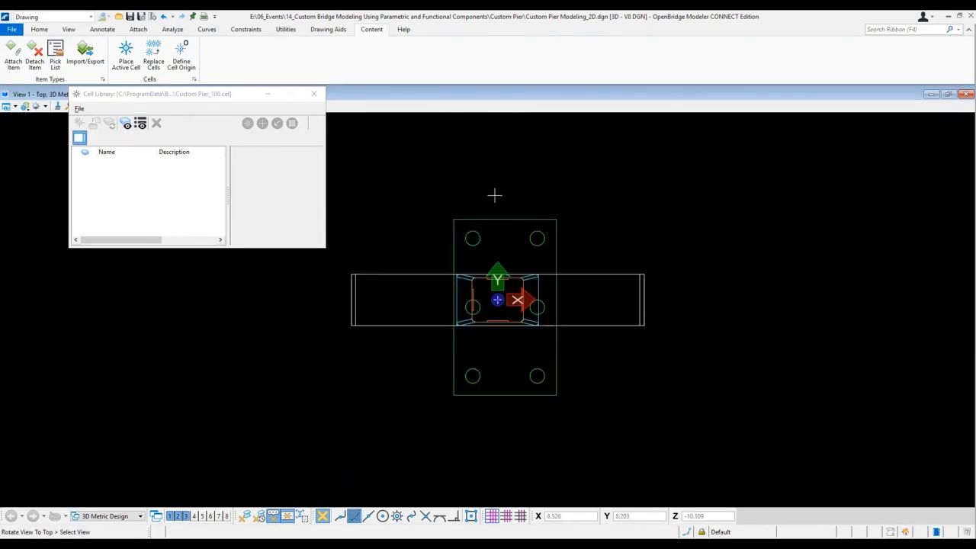
pyautogui.moveTo(343, 186)
pyautogui.mouseDown()
pyautogui.moveTo(451, 272)
pyautogui.moveTo(685, 419)
pyautogui.mouseUp()
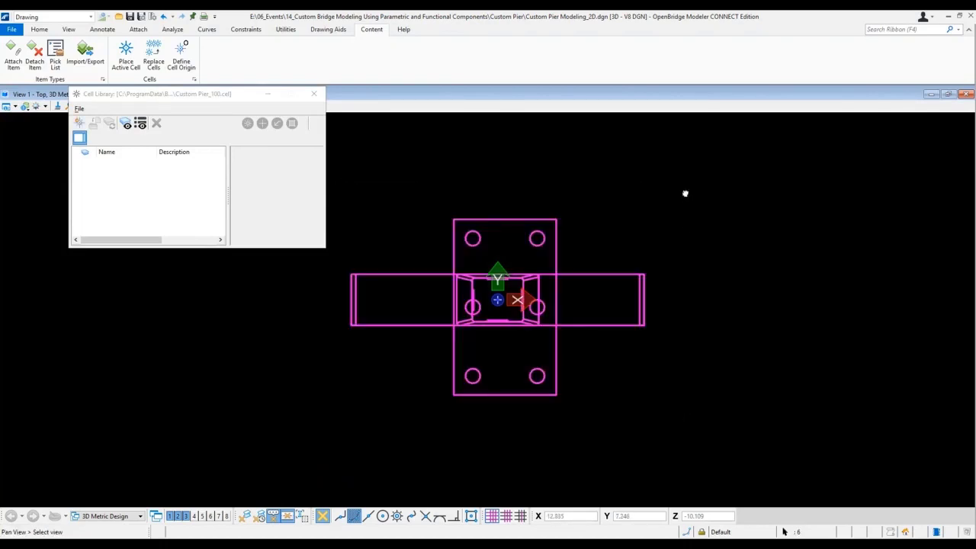
pyautogui.middleClick(684, 194)
pyautogui.middleClick(685, 194)
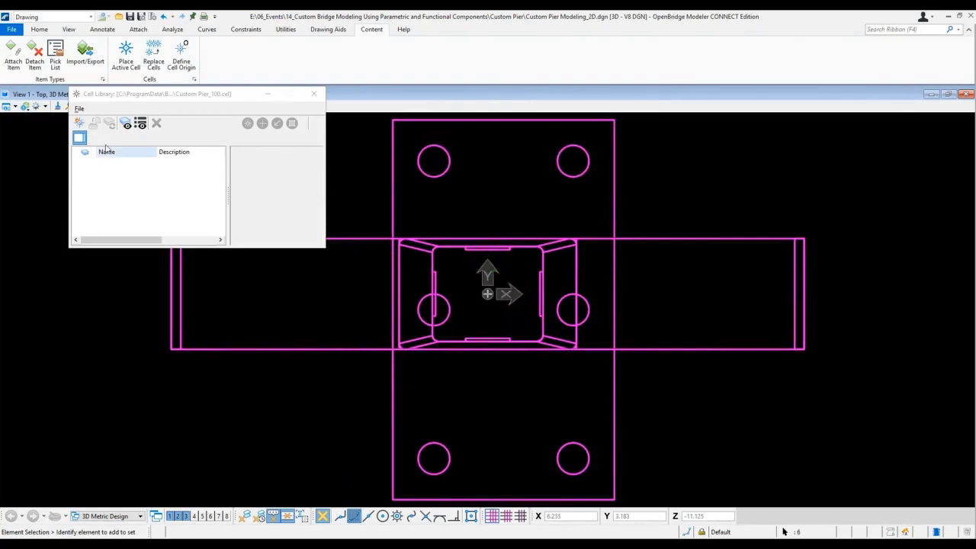
# Create a parametric cell named Custom Pier_100 from the selected pier elements and close the cell library.
pyautogui.click(79, 124)
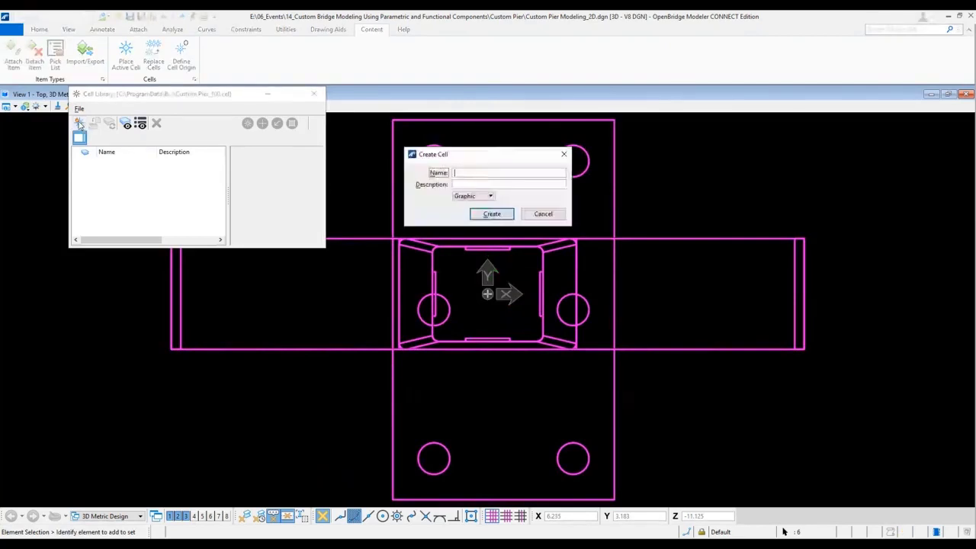
pyautogui.click(473, 196)
pyautogui.click(476, 216)
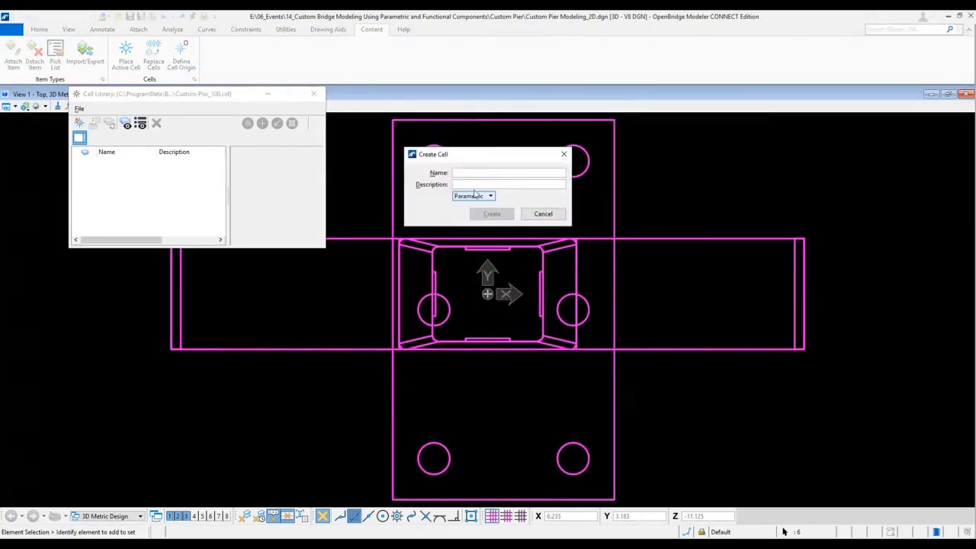
pyautogui.click(476, 176)
pyautogui.write('Custom Pier_100')
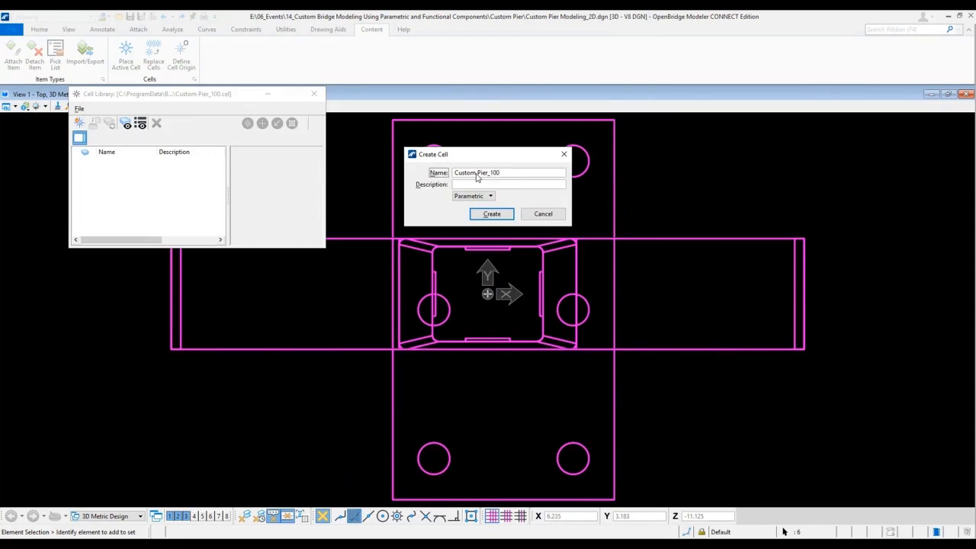
pyautogui.click(494, 219)
pyautogui.click(494, 216)
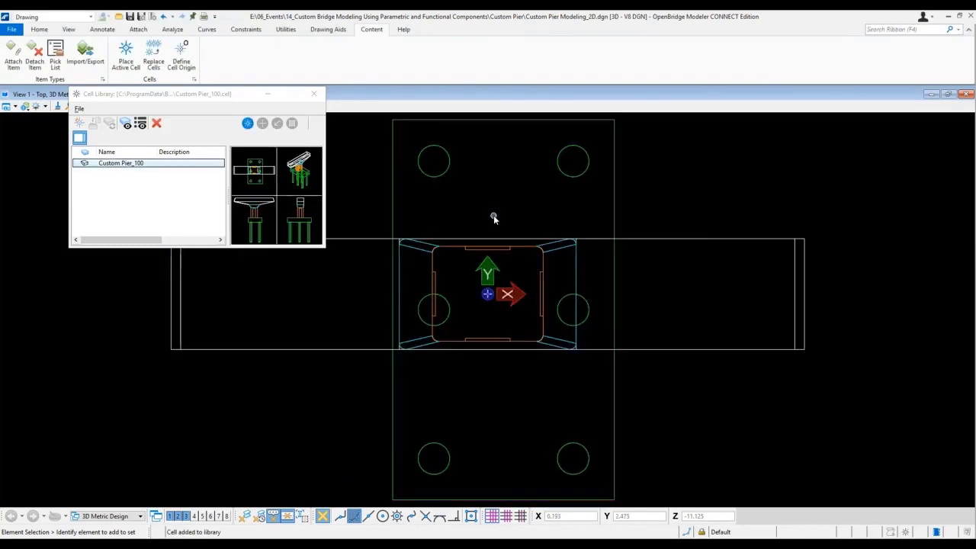
pyautogui.click(313, 94)
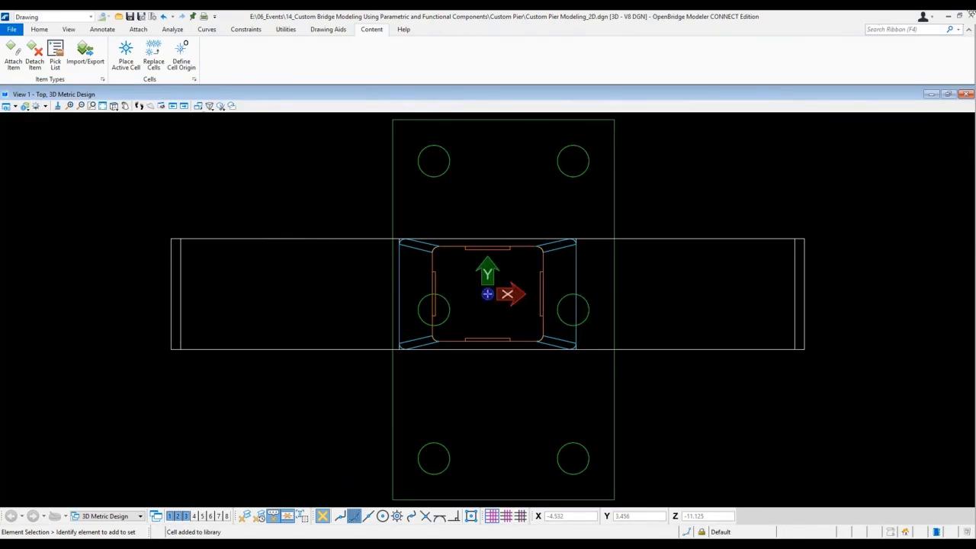
# Leave the drawing and browse in File Explorer to the Functional Components folder under Organization-Civil's _Civil Default Standards - Metric Bridge Templates in ProgramData.
pyautogui.click(969, 16)
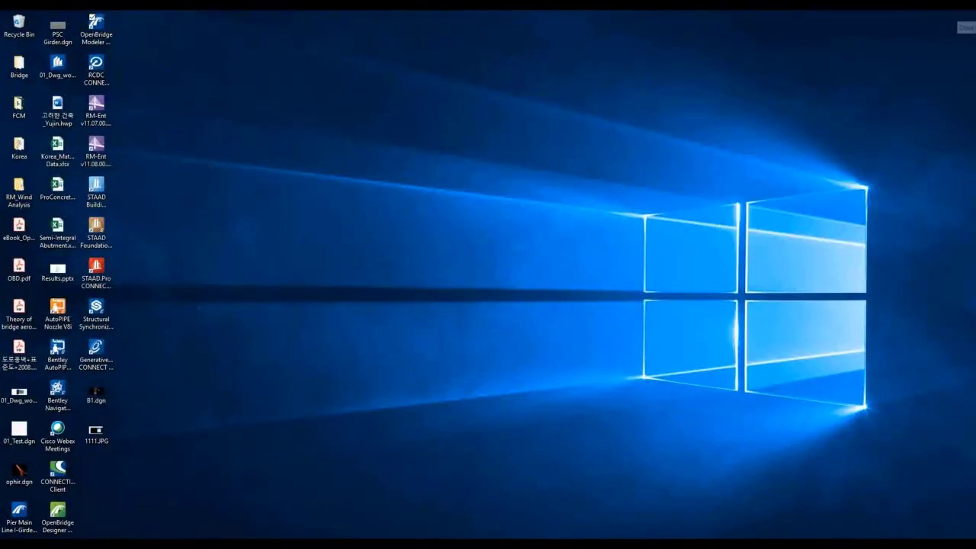
pyautogui.press('super+e')
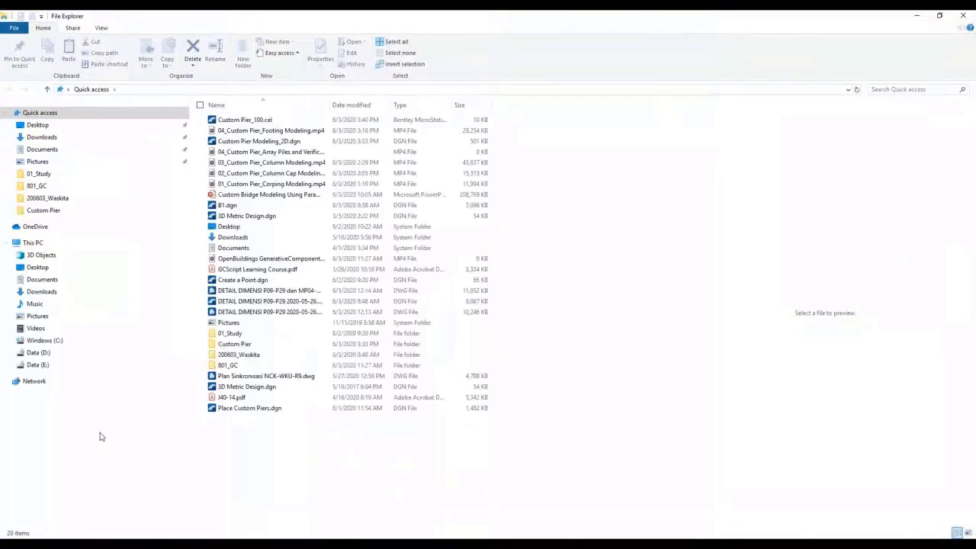
pyautogui.click(53, 341)
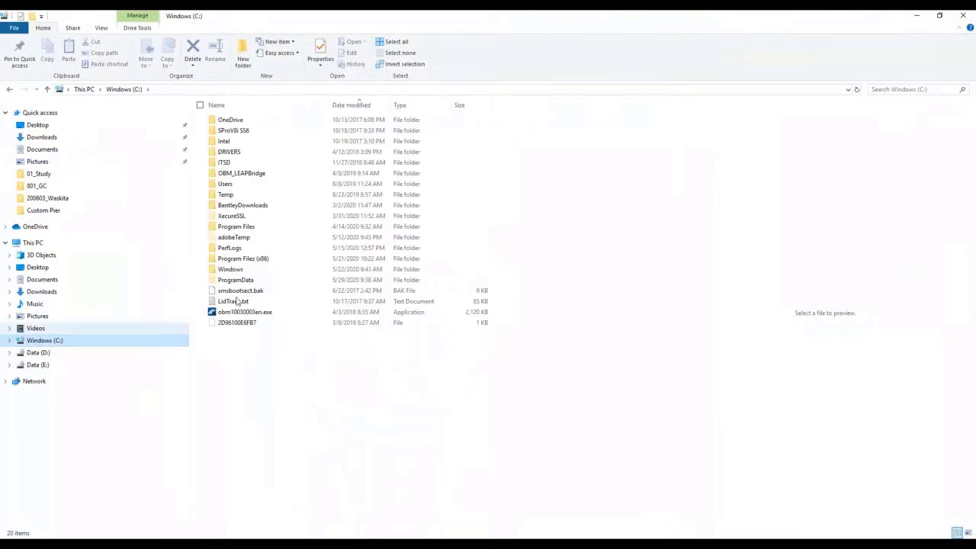
pyautogui.doubleClick(244, 279)
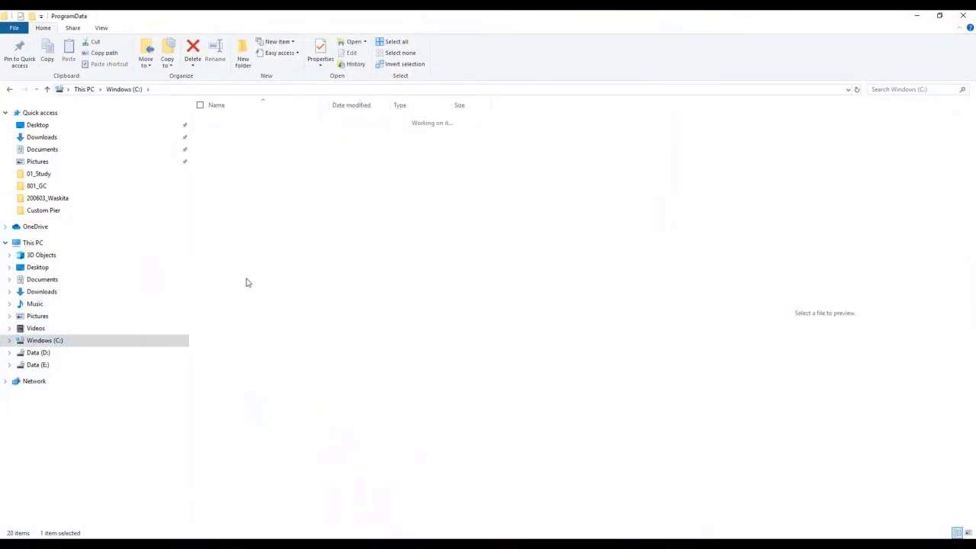
pyautogui.doubleClick(237, 179)
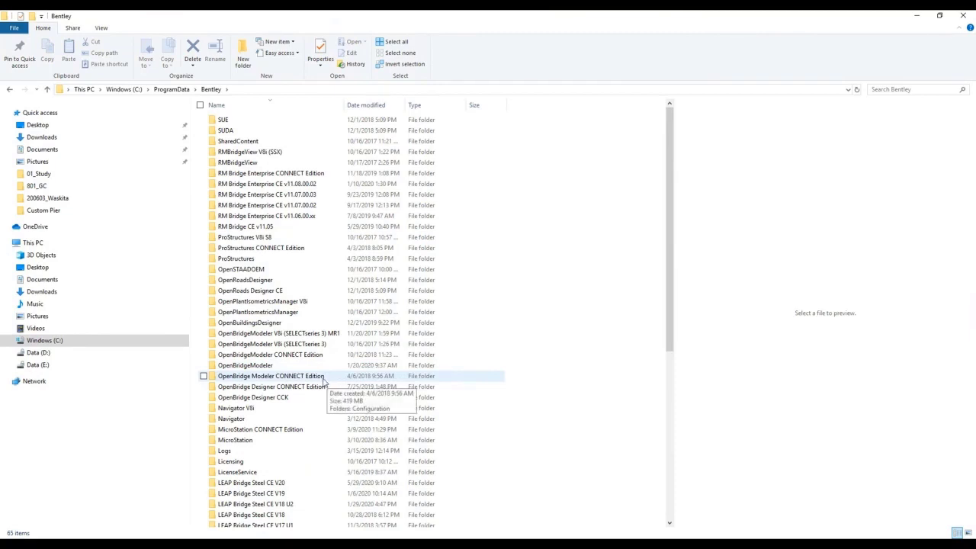
pyautogui.doubleClick(324, 377)
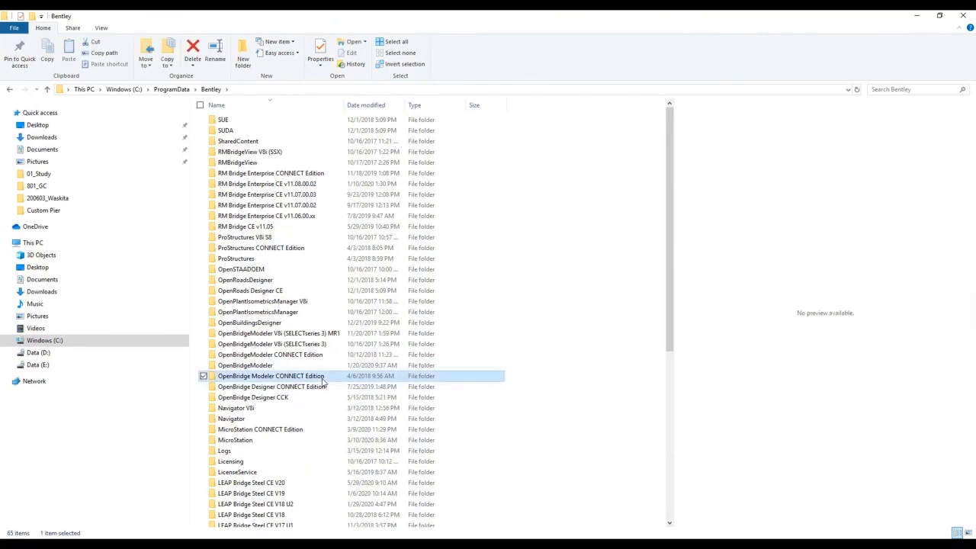
pyautogui.doubleClick(223, 123)
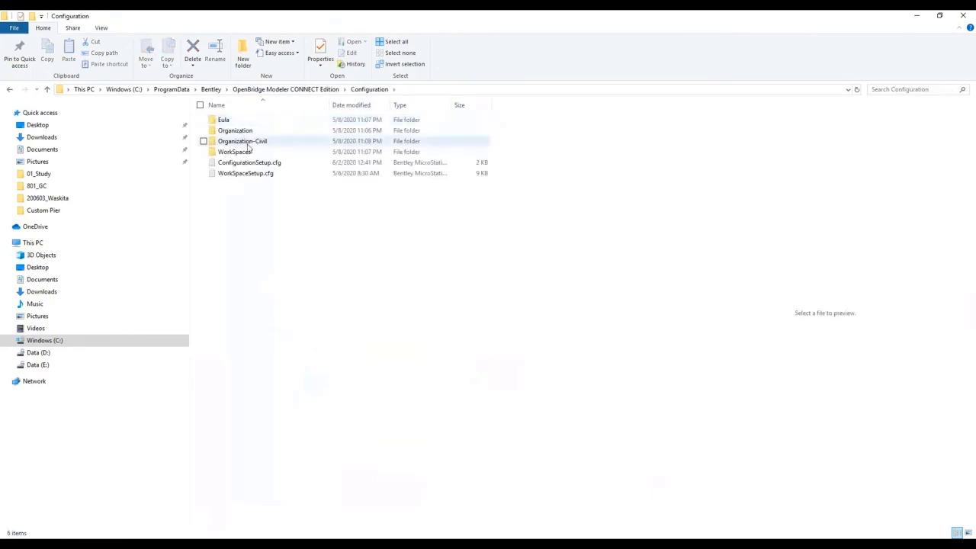
pyautogui.doubleClick(248, 146)
pyautogui.doubleClick(256, 133)
pyautogui.doubleClick(241, 130)
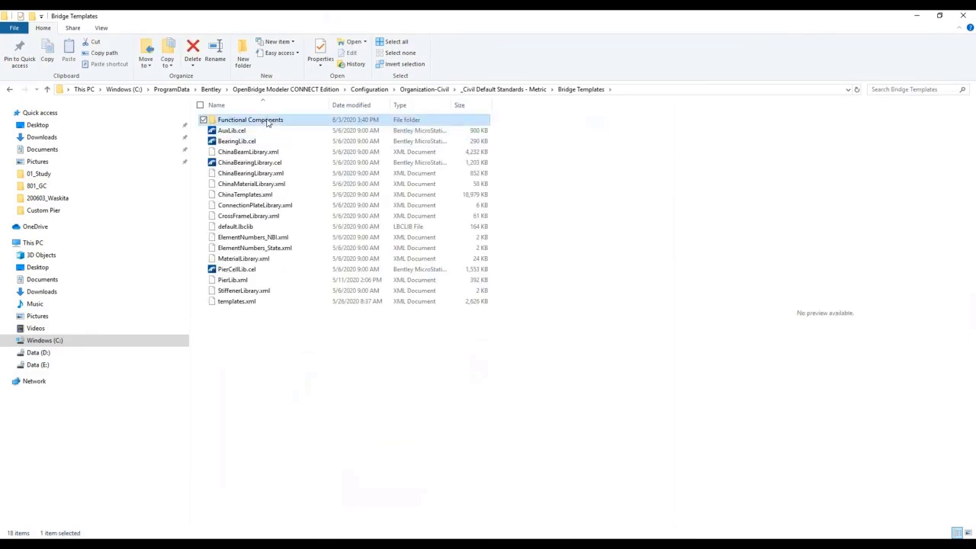
pyautogui.doubleClick(265, 122)
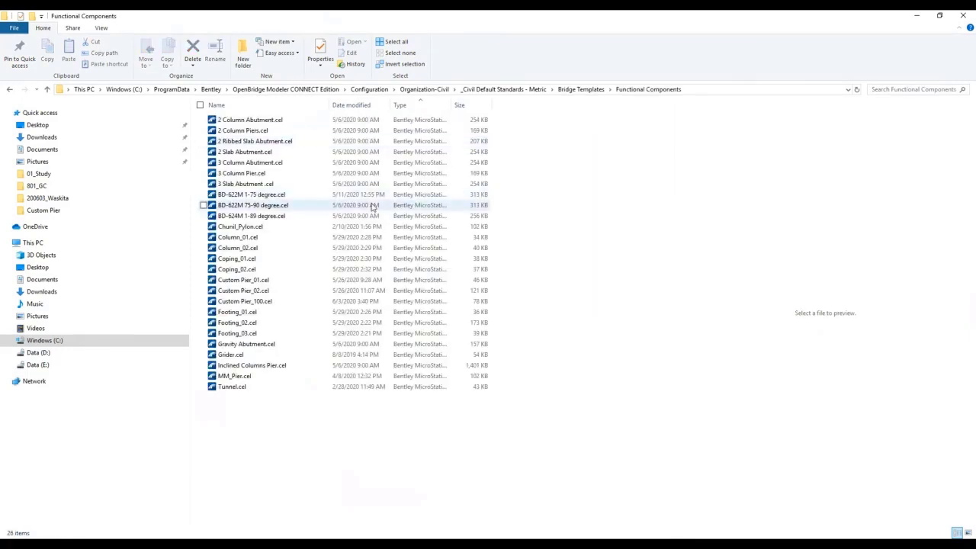
# Open the Custom Pier_100.cel cell library file with OpenBridge Modeler.
pyautogui.click(267, 303)
pyautogui.rightClick(266, 303)
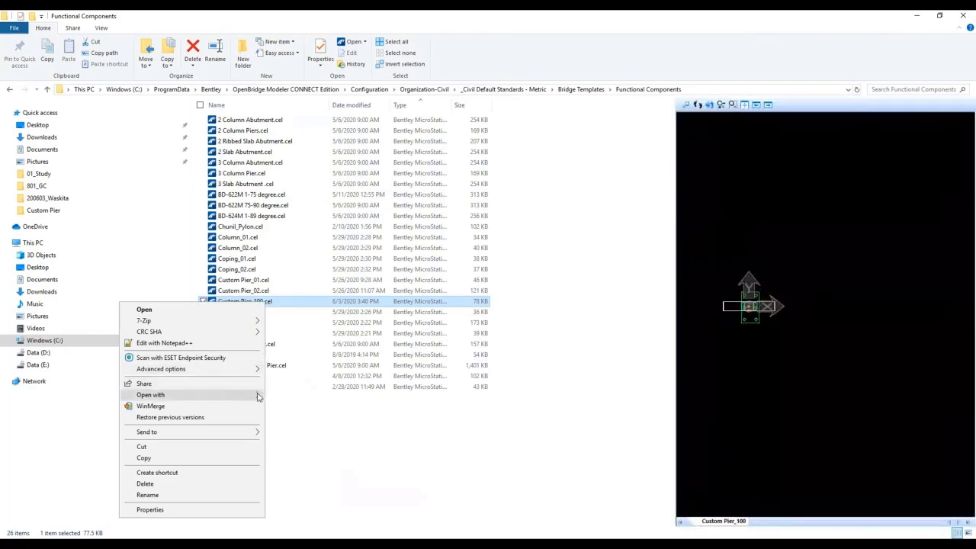
pyautogui.moveTo(258, 396)
pyautogui.click(352, 420)
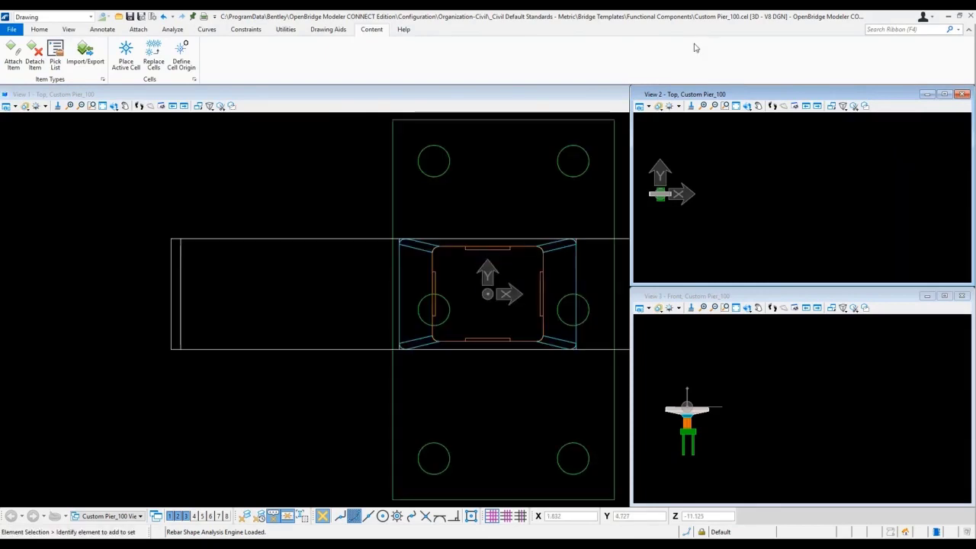
# Show the pier cell in an isometric view and switch the workflow to OpenBridge Modeler.
pyautogui.click(599, 96)
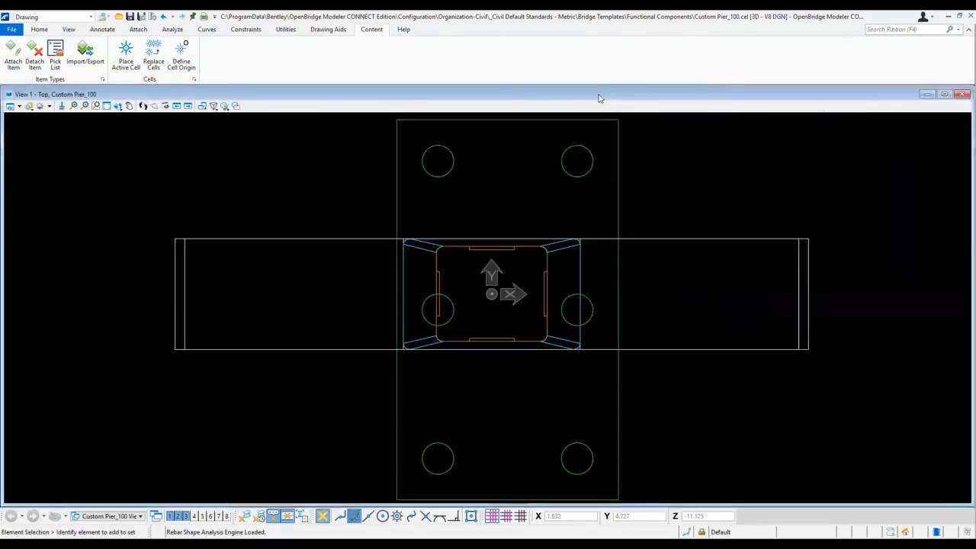
pyautogui.keyDown('shift'); pyautogui.rightClick(700, 183); pyautogui.keyUp('shift')
pyautogui.click(748, 162)
pyautogui.scroll(-5, 725, 192)
pyautogui.moveTo(730, 201); pyautogui.dragTo(593, 255, button='middle')
pyautogui.click(52, 17)
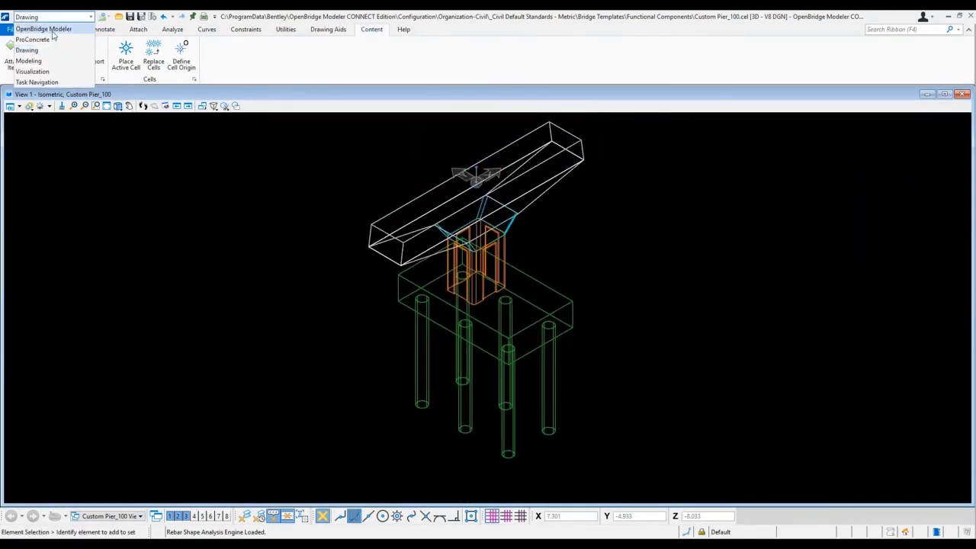
pyautogui.click(52, 32)
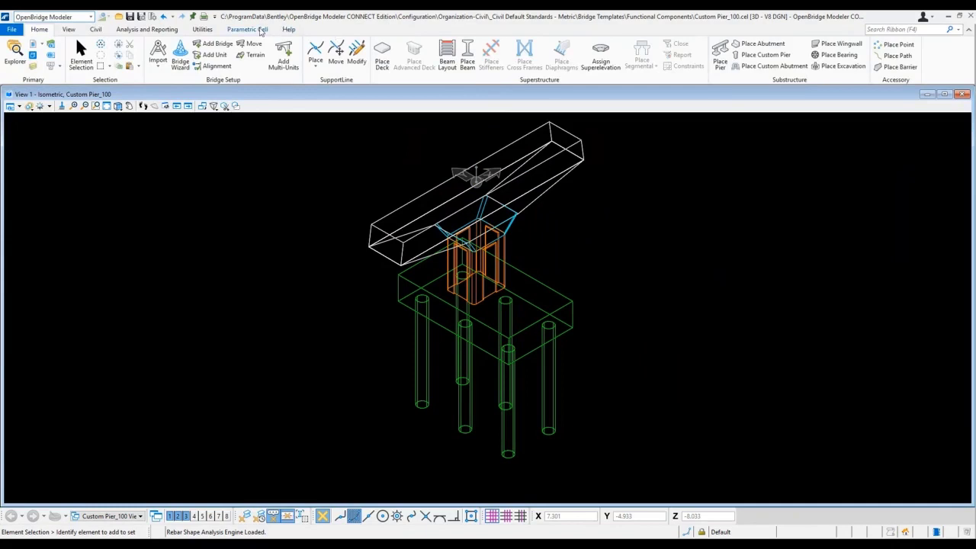
# Assign the Cap tag to the upper and lower solids of the pier coping.
pyautogui.click(12, 59)
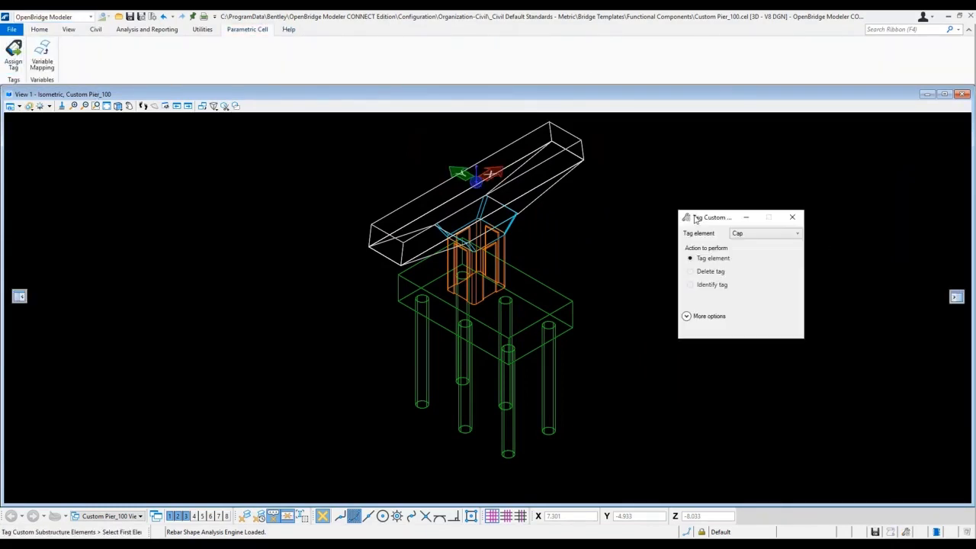
pyautogui.click(759, 210)
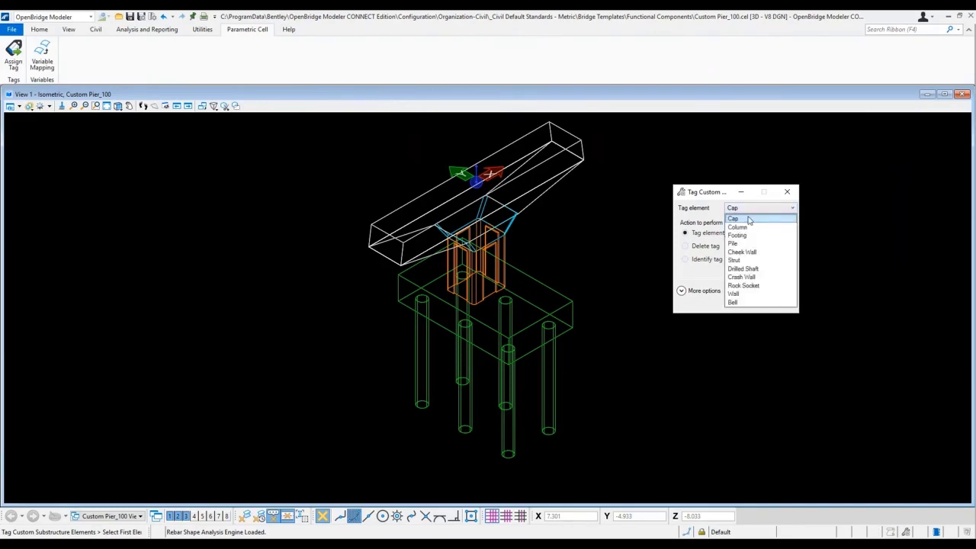
pyautogui.click(736, 220)
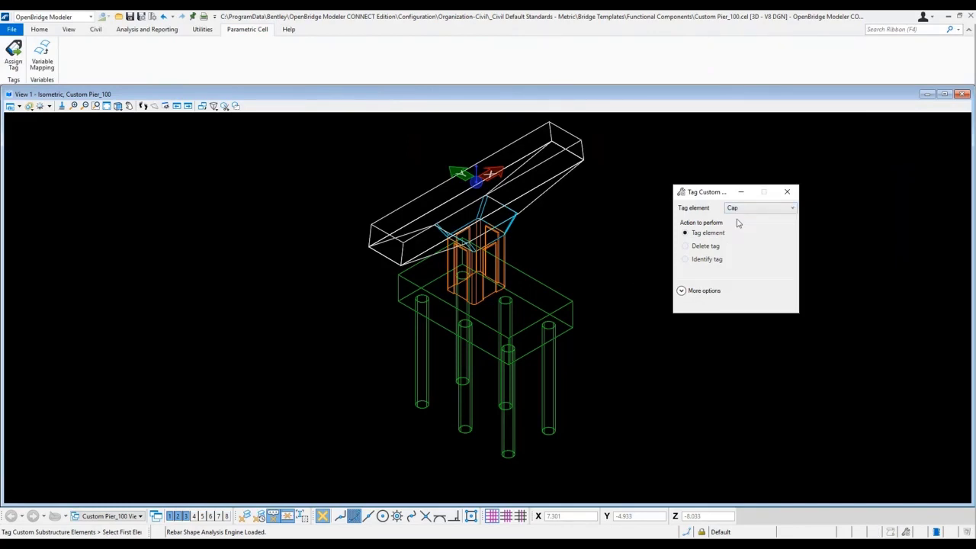
pyautogui.click(347, 211)
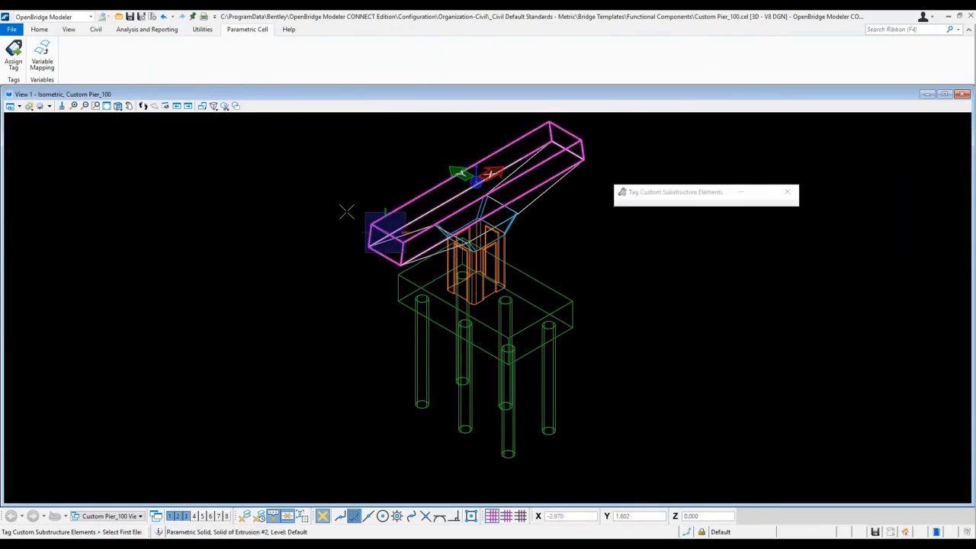
pyautogui.click(438, 252)
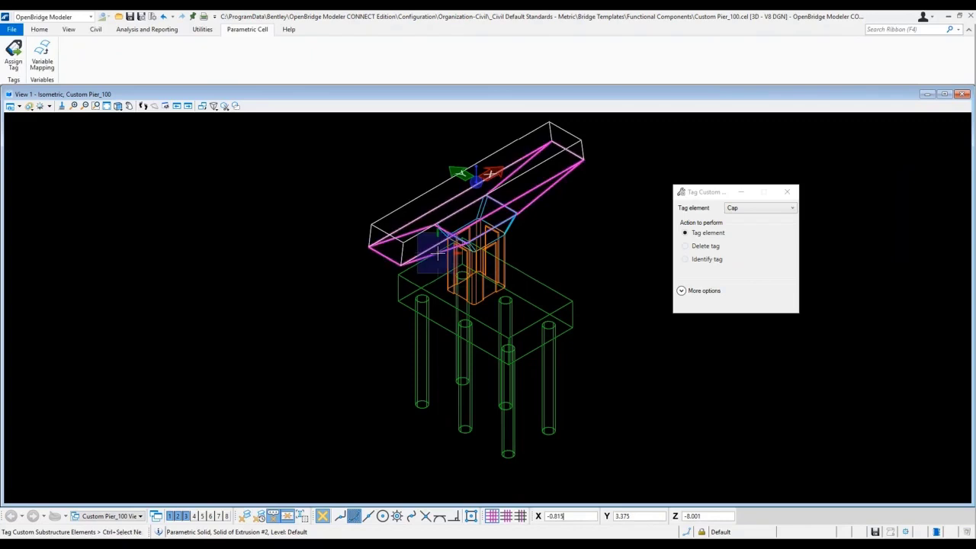
pyautogui.click(582, 247)
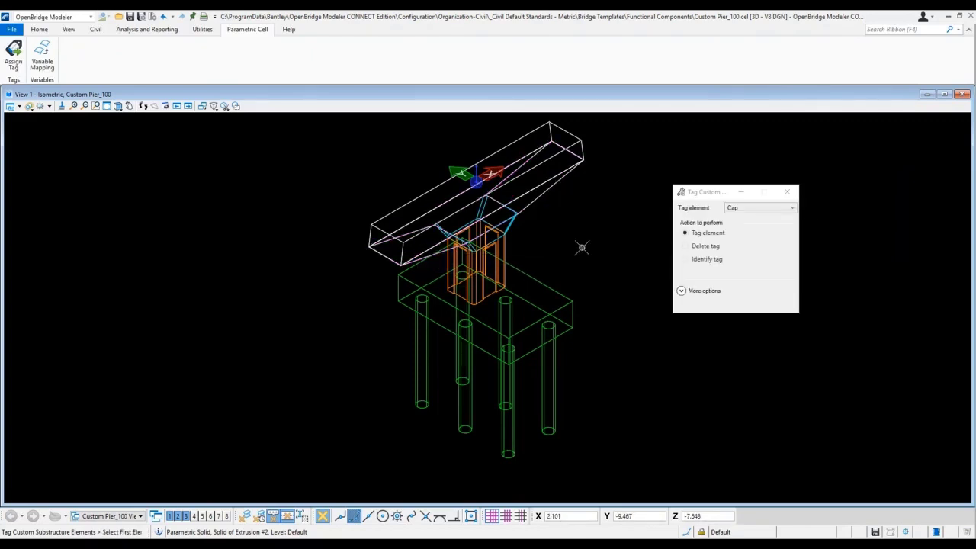
# Assign the Column tag to the blue flared column cap and to the orange column below it.
pyautogui.click(793, 209)
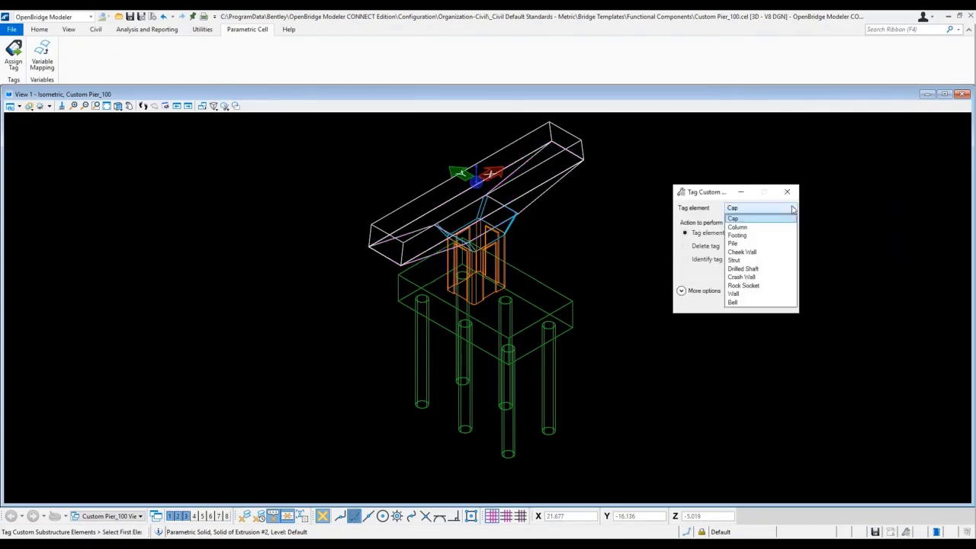
pyautogui.click(751, 228)
pyautogui.click(513, 227)
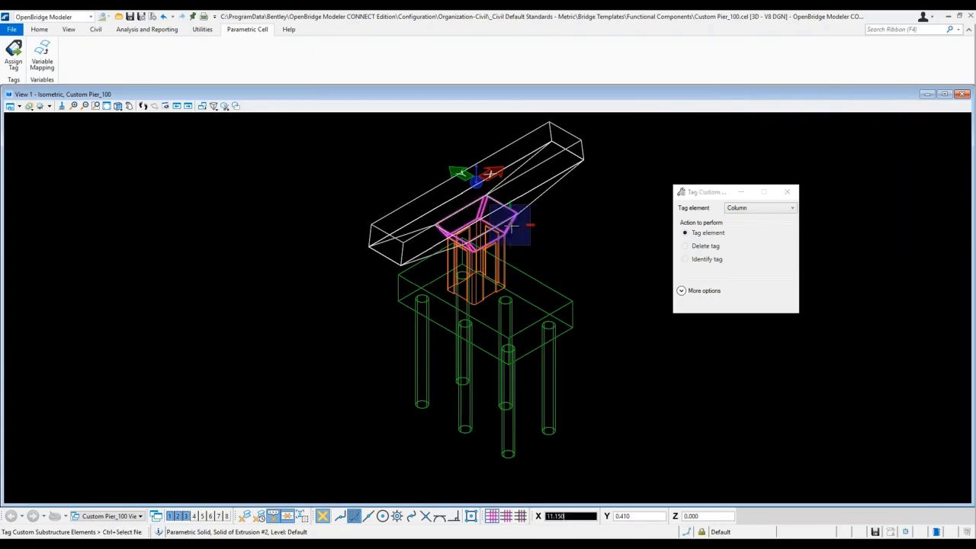
pyautogui.click(574, 233)
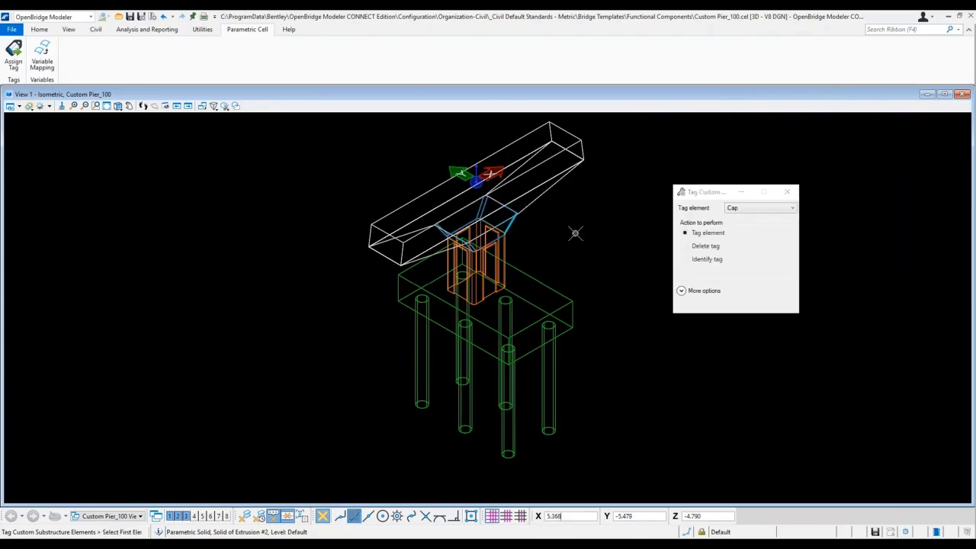
pyautogui.click(748, 213)
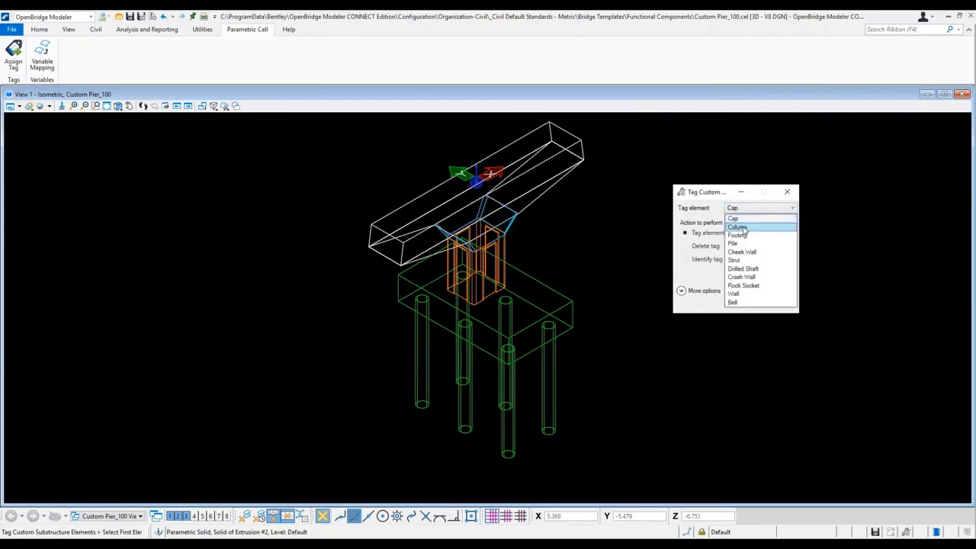
pyautogui.click(738, 228)
pyautogui.click(503, 248)
pyautogui.click(584, 239)
# Assign the Footing tag to the rectangular footing block under the column.
pyautogui.click(774, 211)
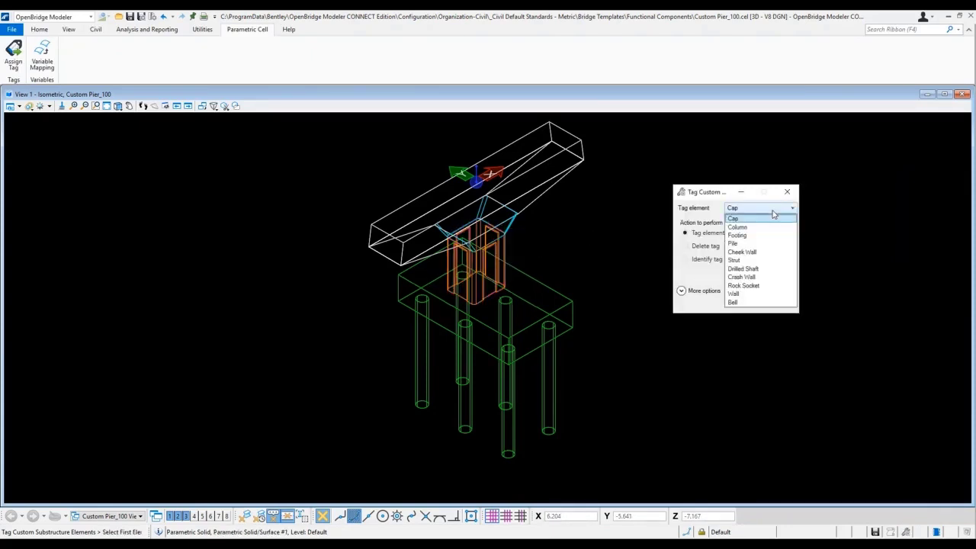
pyautogui.click(737, 236)
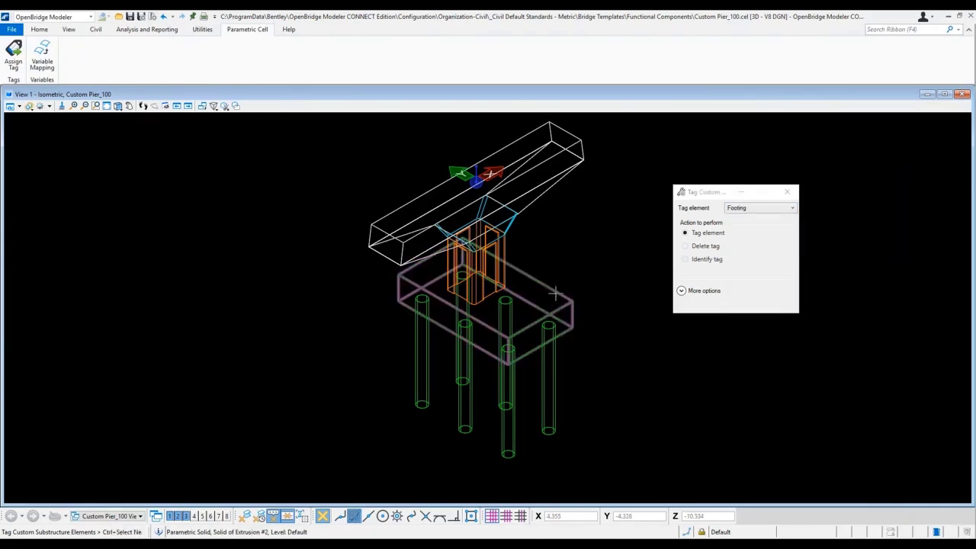
pyautogui.click(559, 291)
pyautogui.click(610, 260)
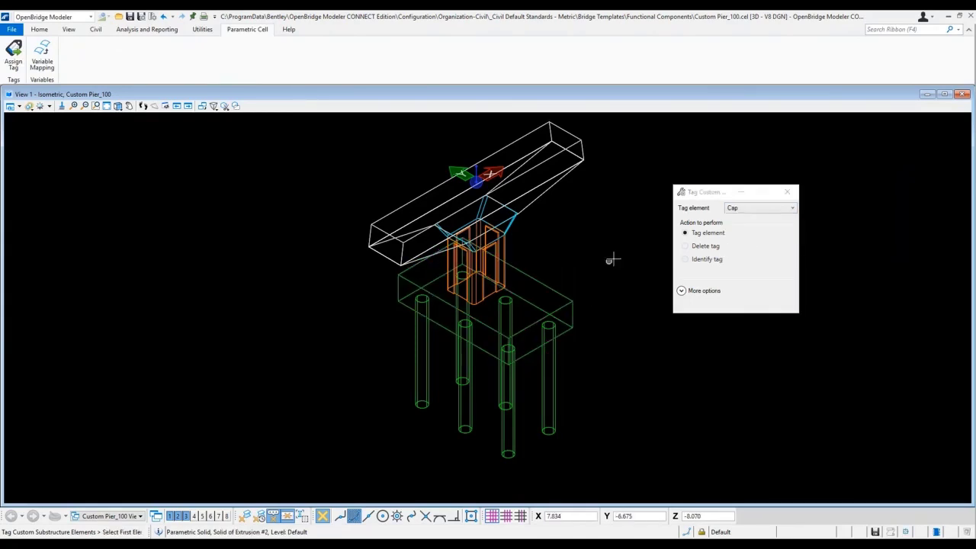
# Assign the Pile tag to the pile array under the footing.
pyautogui.click(738, 209)
pyautogui.click(733, 243)
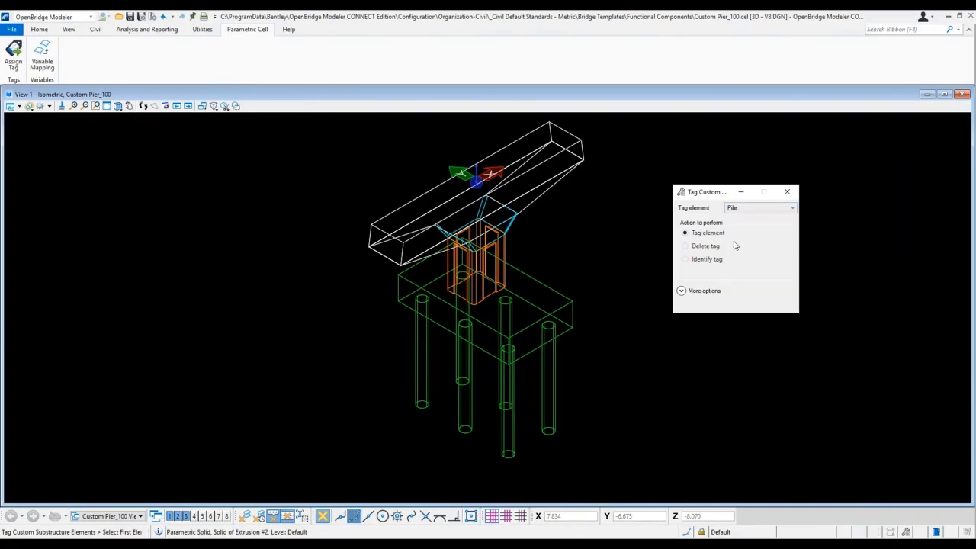
pyautogui.click(558, 355)
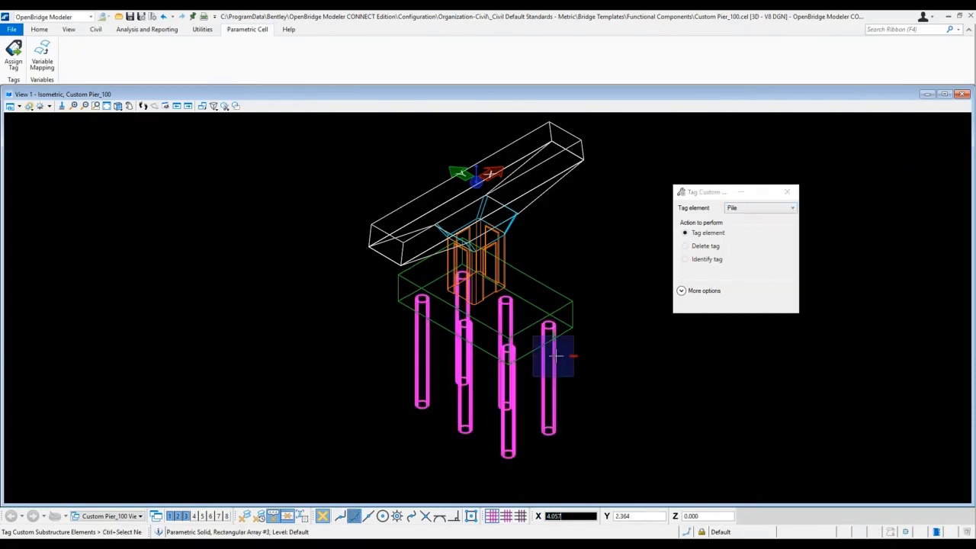
pyautogui.click(617, 357)
# Identify the tags assigned to the pier's cap, column, footing and piles.
pyautogui.click(686, 260)
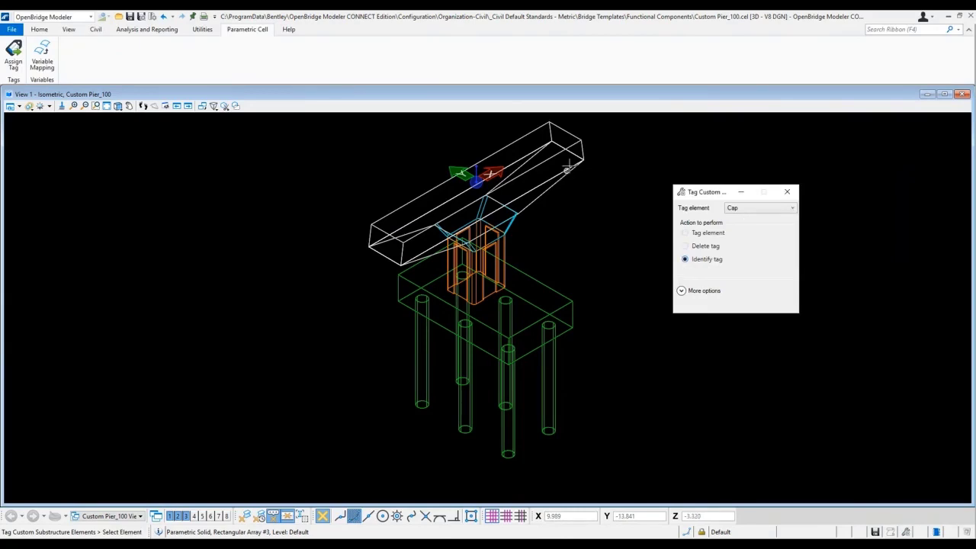
pyautogui.click(581, 145)
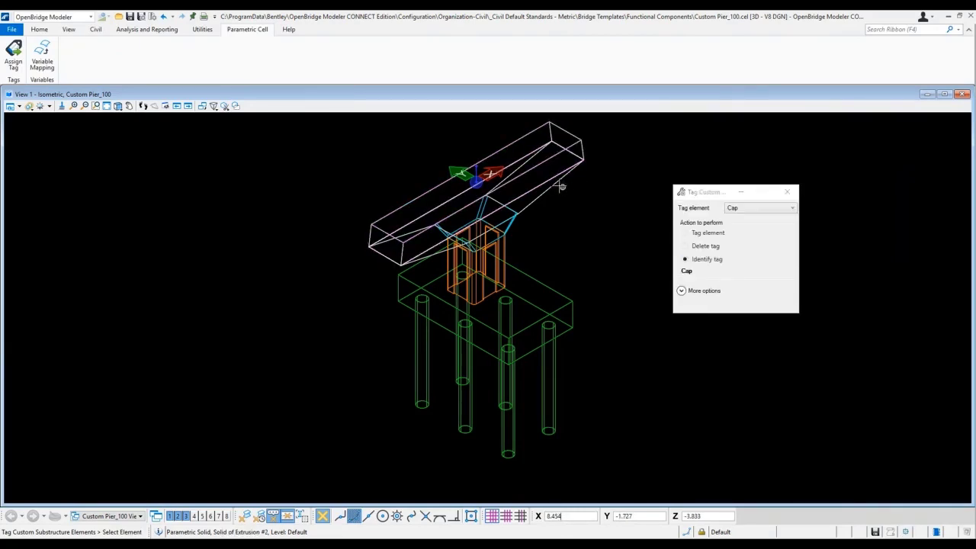
pyautogui.click(507, 244)
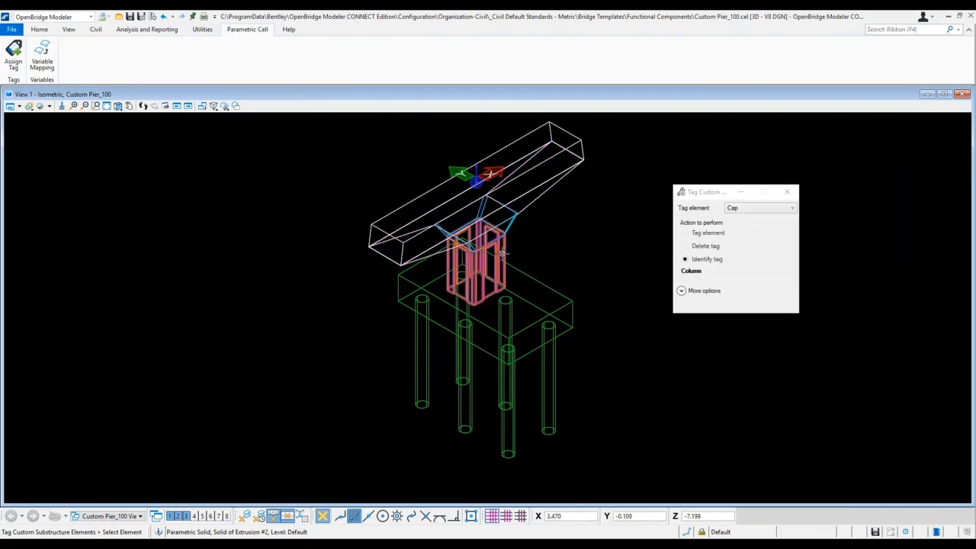
pyautogui.click(516, 272)
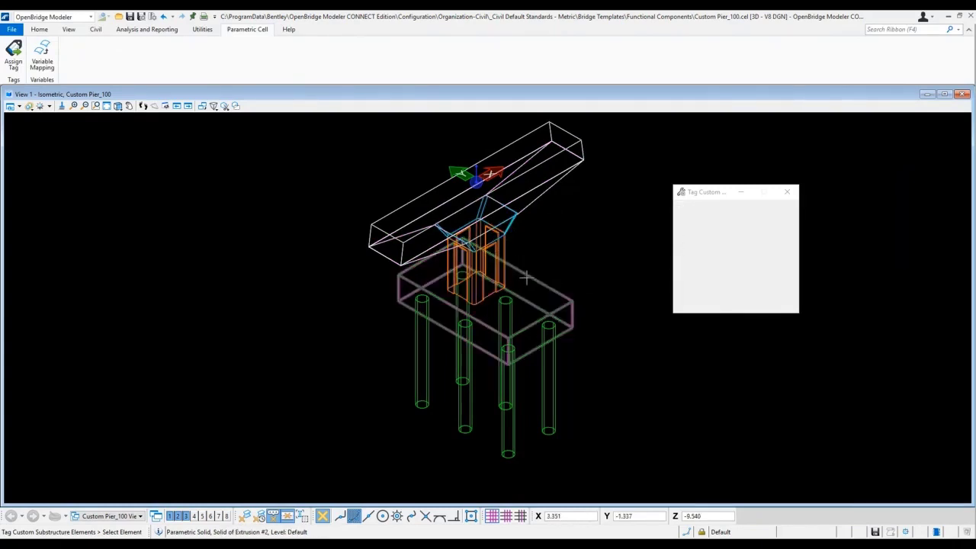
pyautogui.click(555, 350)
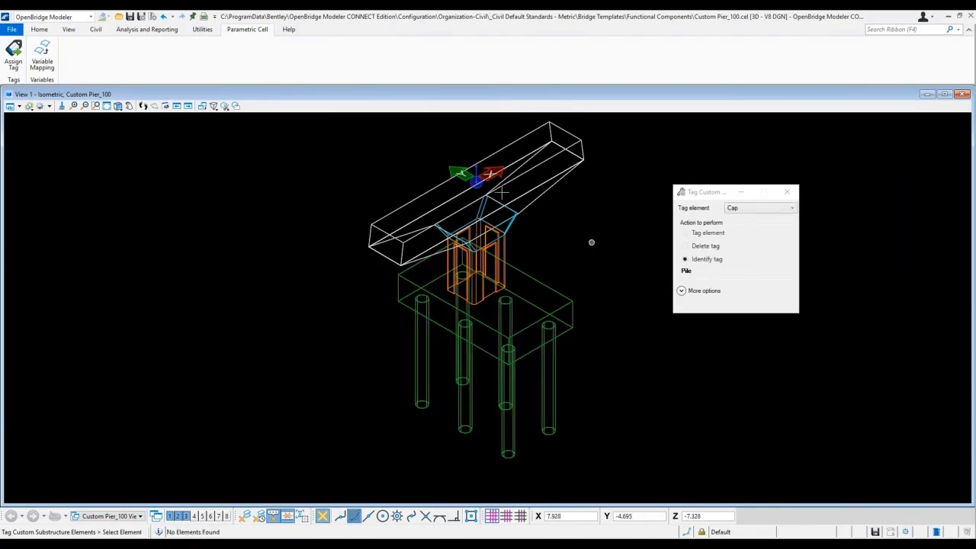
# Map the user variable Coping Width to the OpenBridge Modeler variable Cap Length.
pyautogui.click(43, 61)
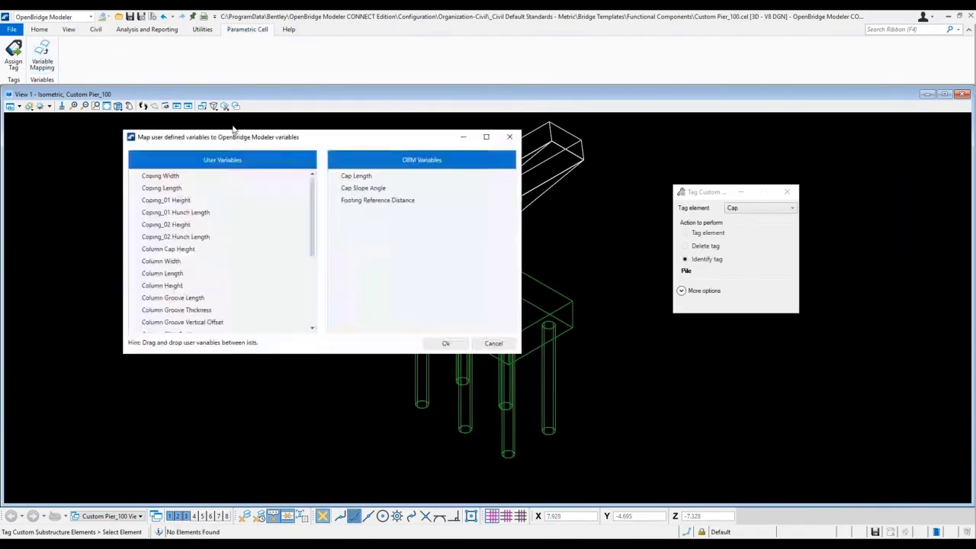
pyautogui.moveTo(309, 137); pyautogui.dragTo(693, 231)
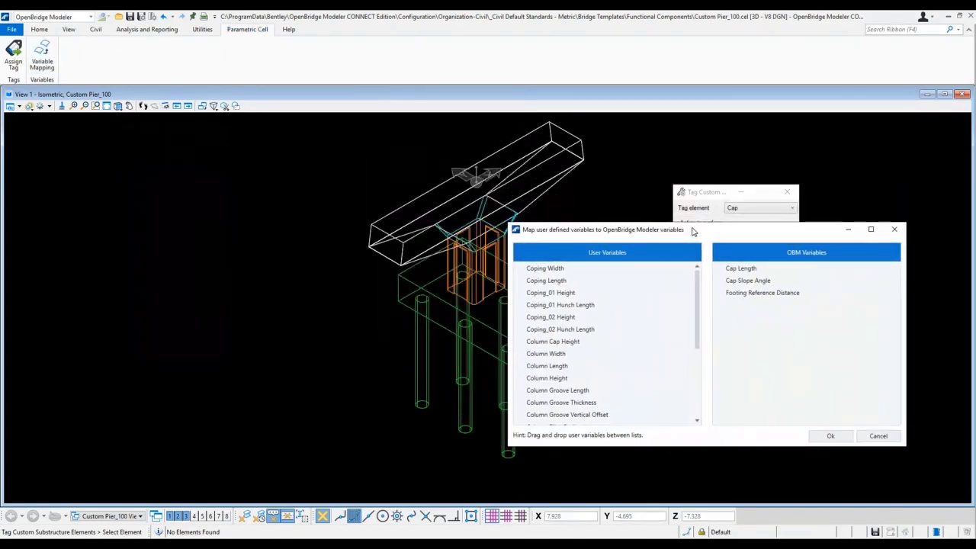
pyautogui.click(543, 269)
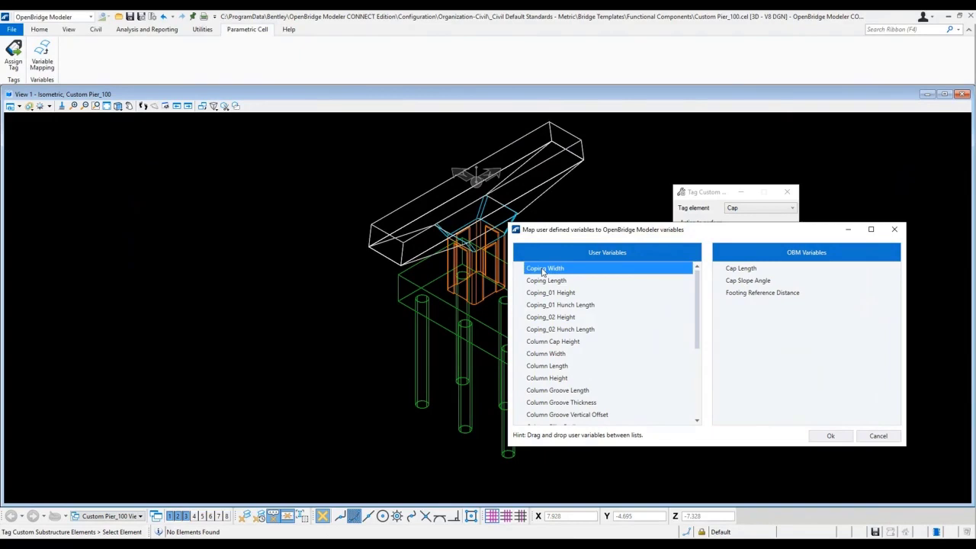
pyautogui.moveTo(543, 271); pyautogui.dragTo(746, 274)
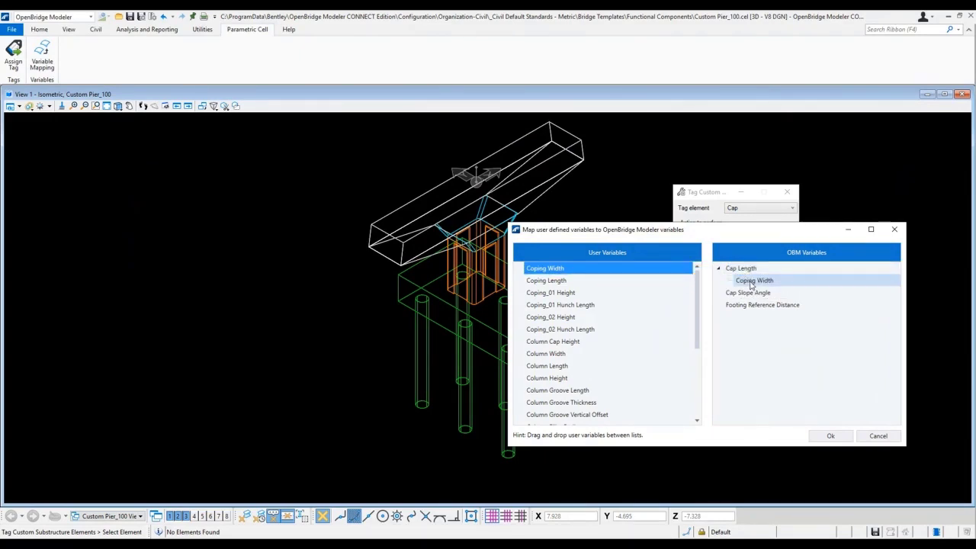
pyautogui.click(752, 282)
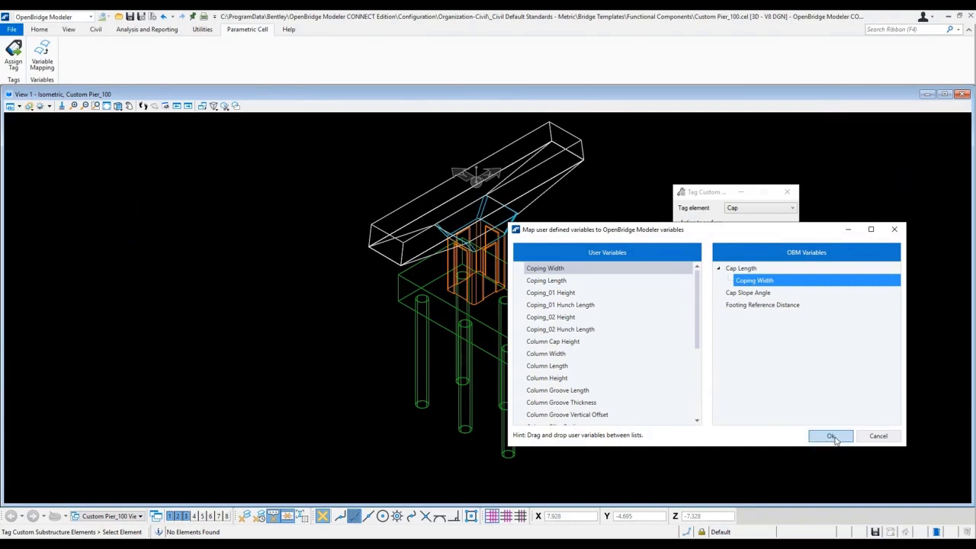